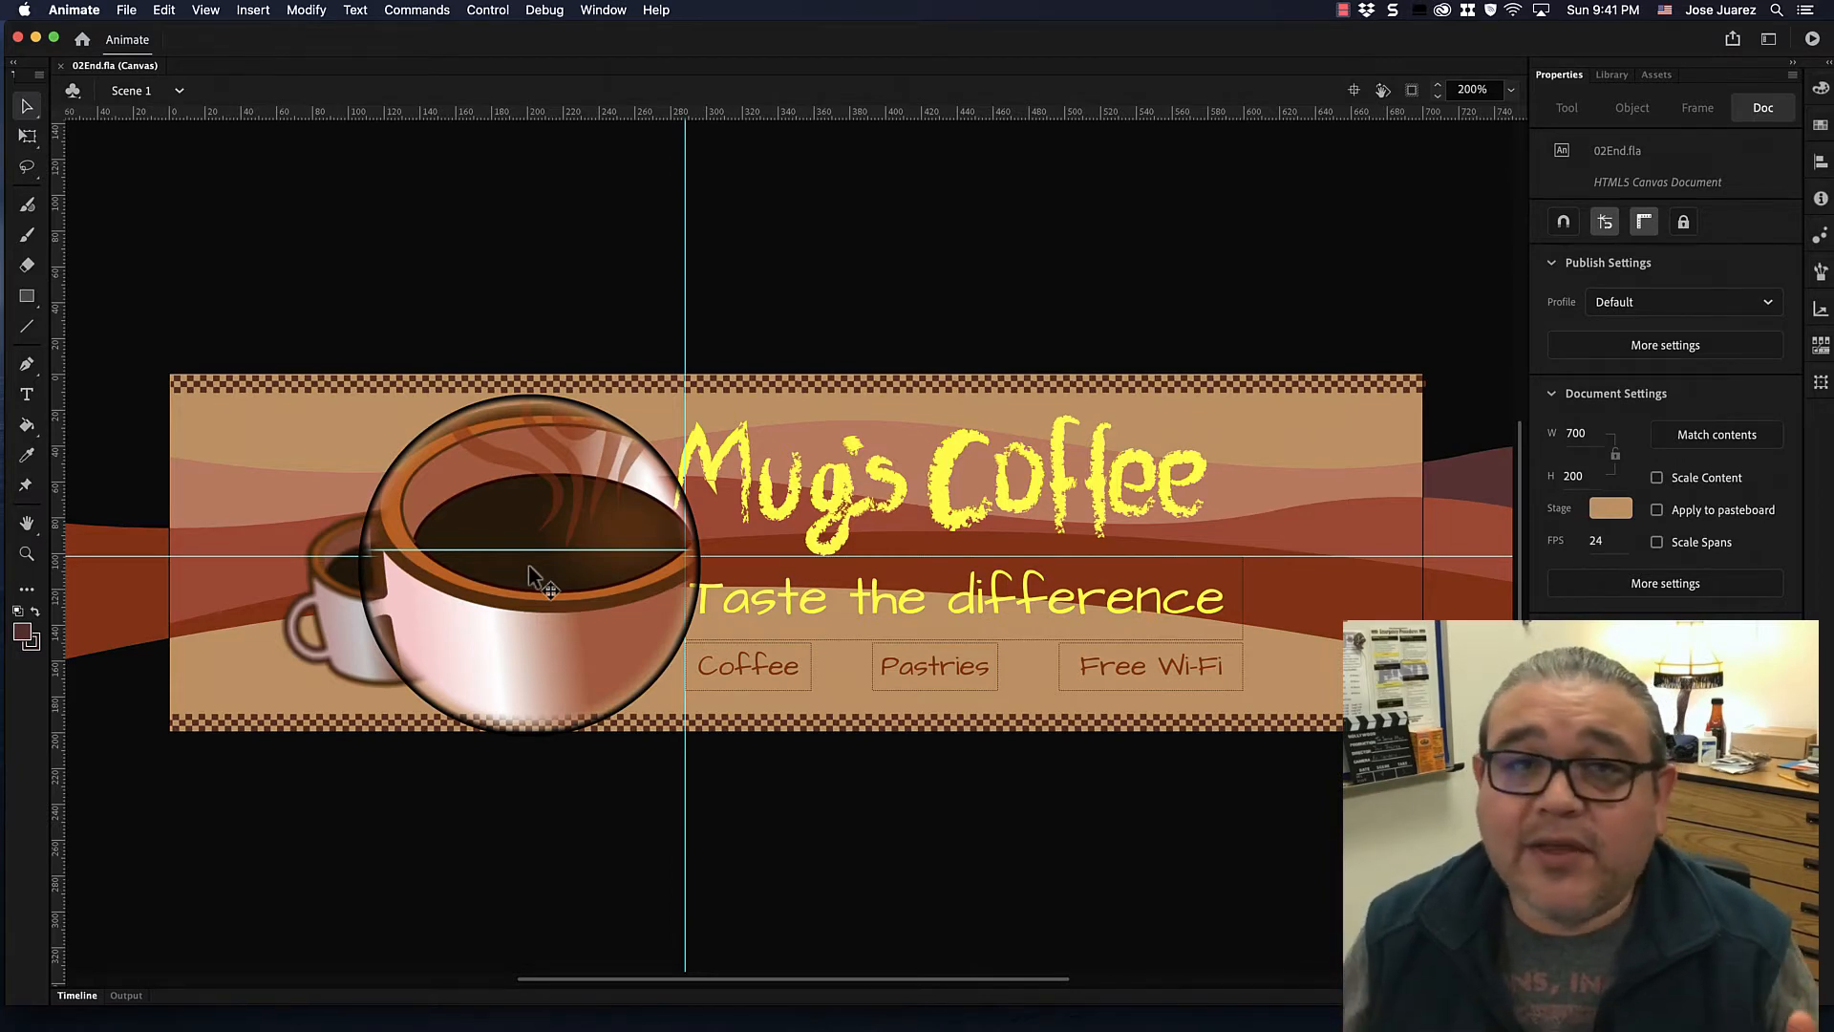
Quit Animate and launch it again from the desktop.
left_click(76, 11)
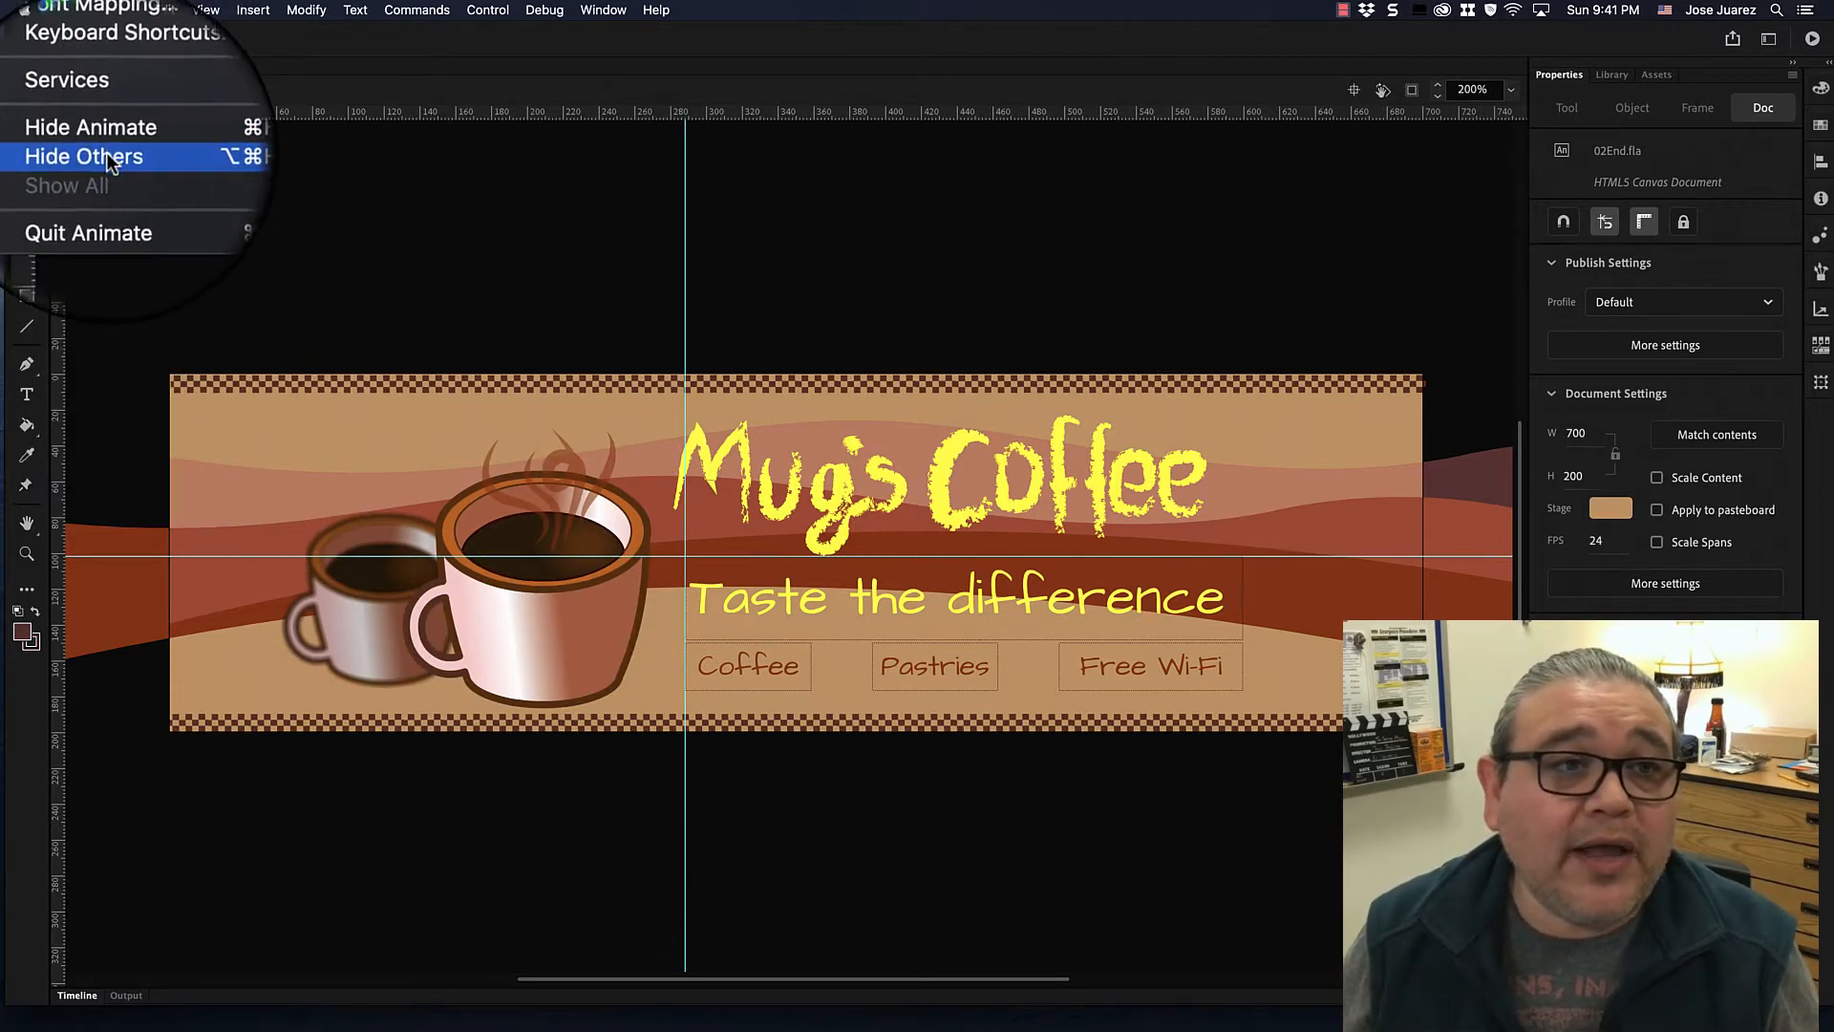
left_click(120, 207)
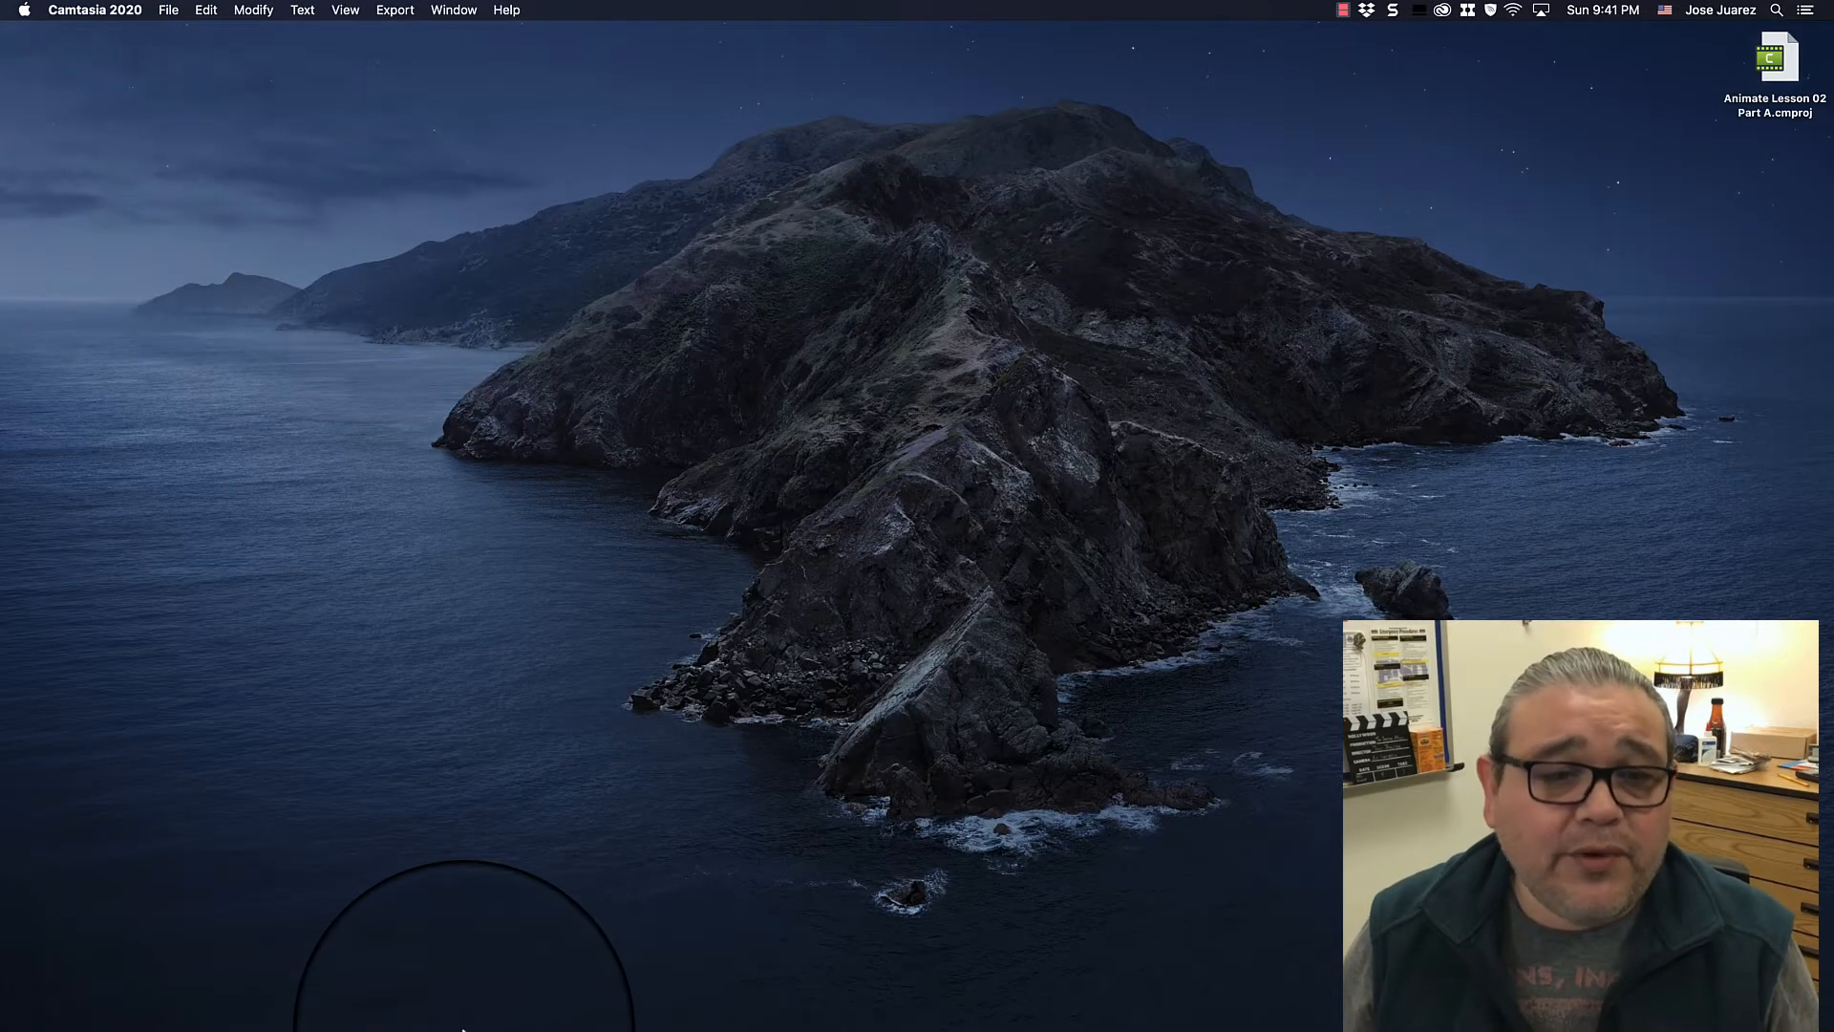
mouse_move(492, 1018)
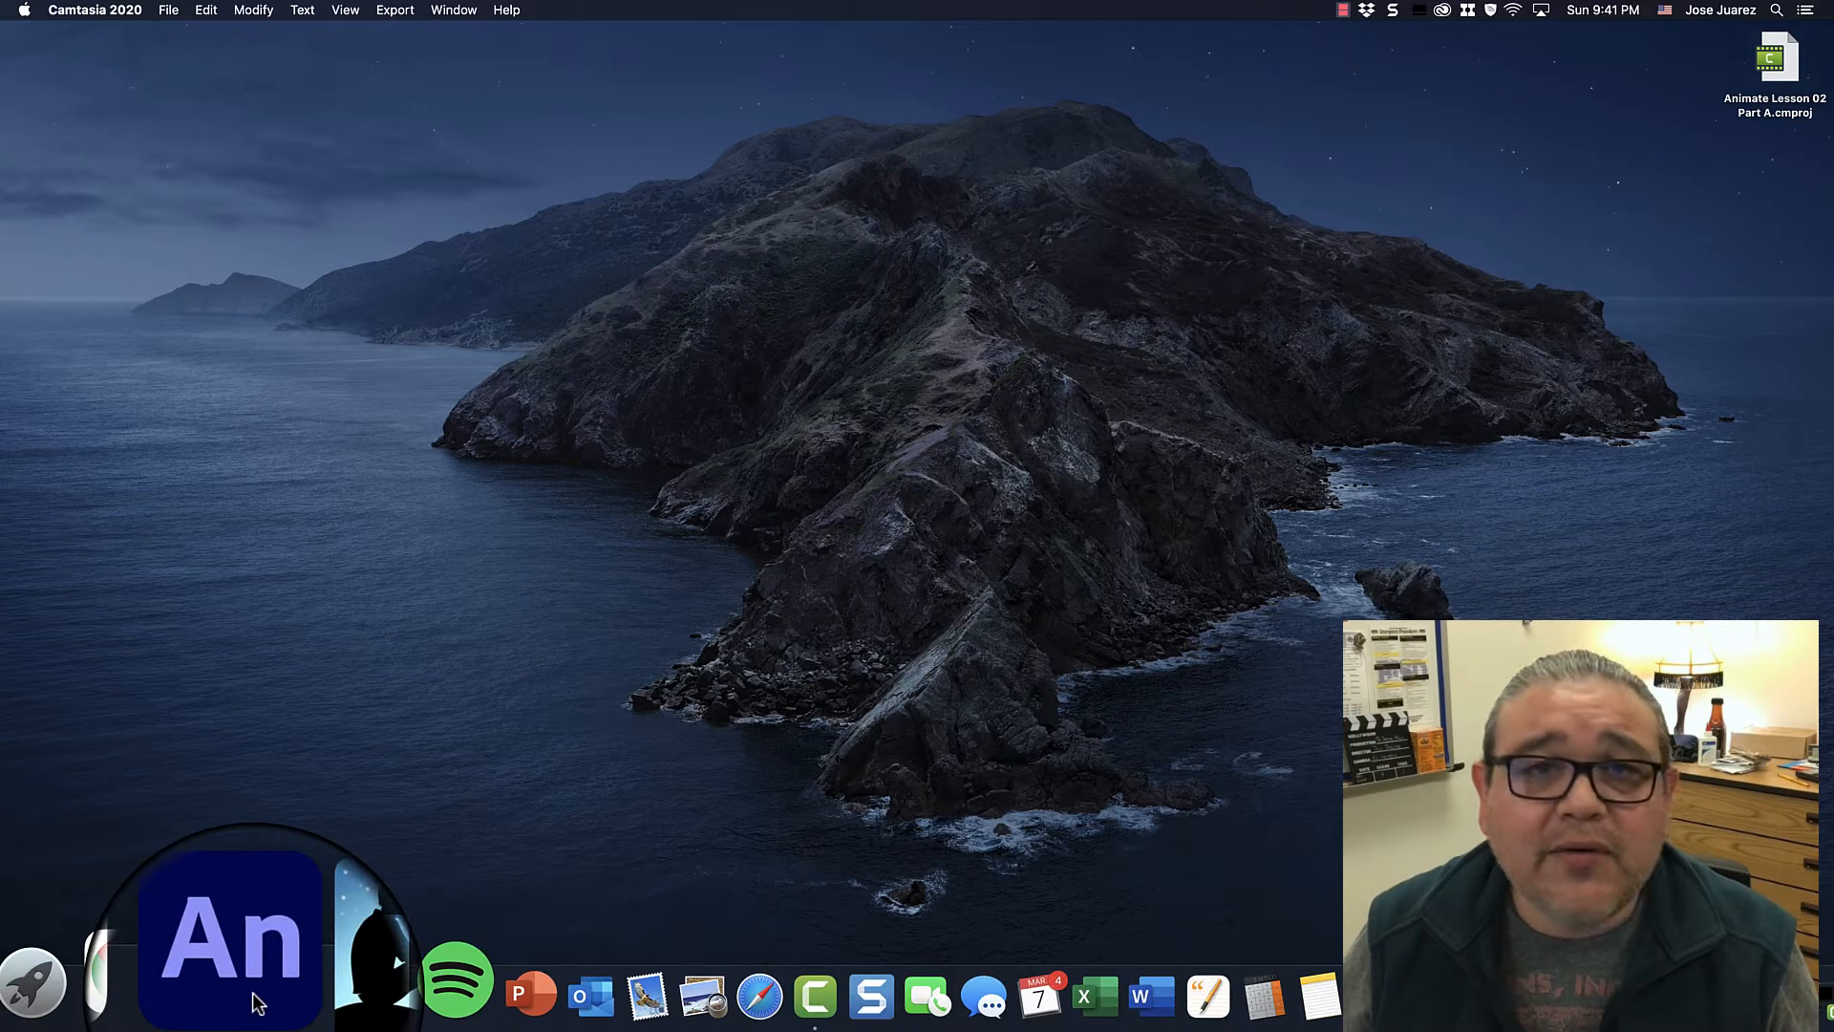
left_click(256, 998)
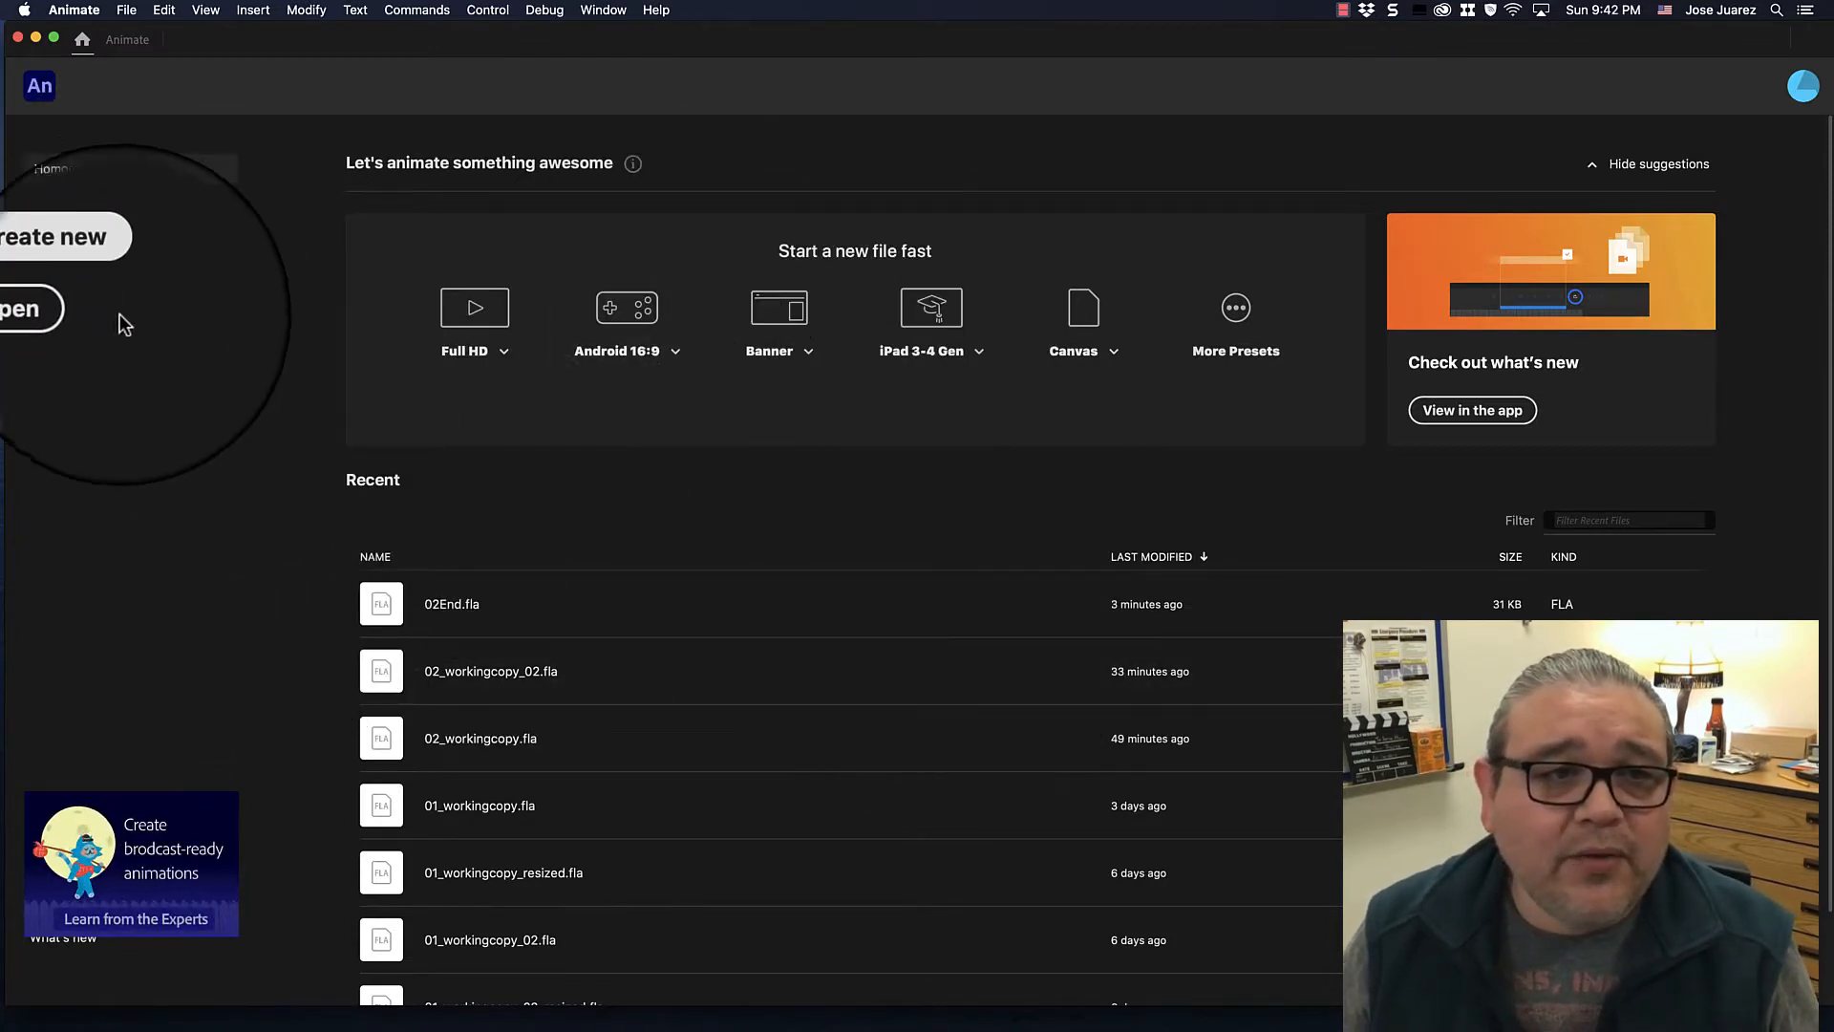
Browse the new-document preset categories, then create an HTML5 Canvas document from the Advanced platforms at the default size.
left_click(197, 262)
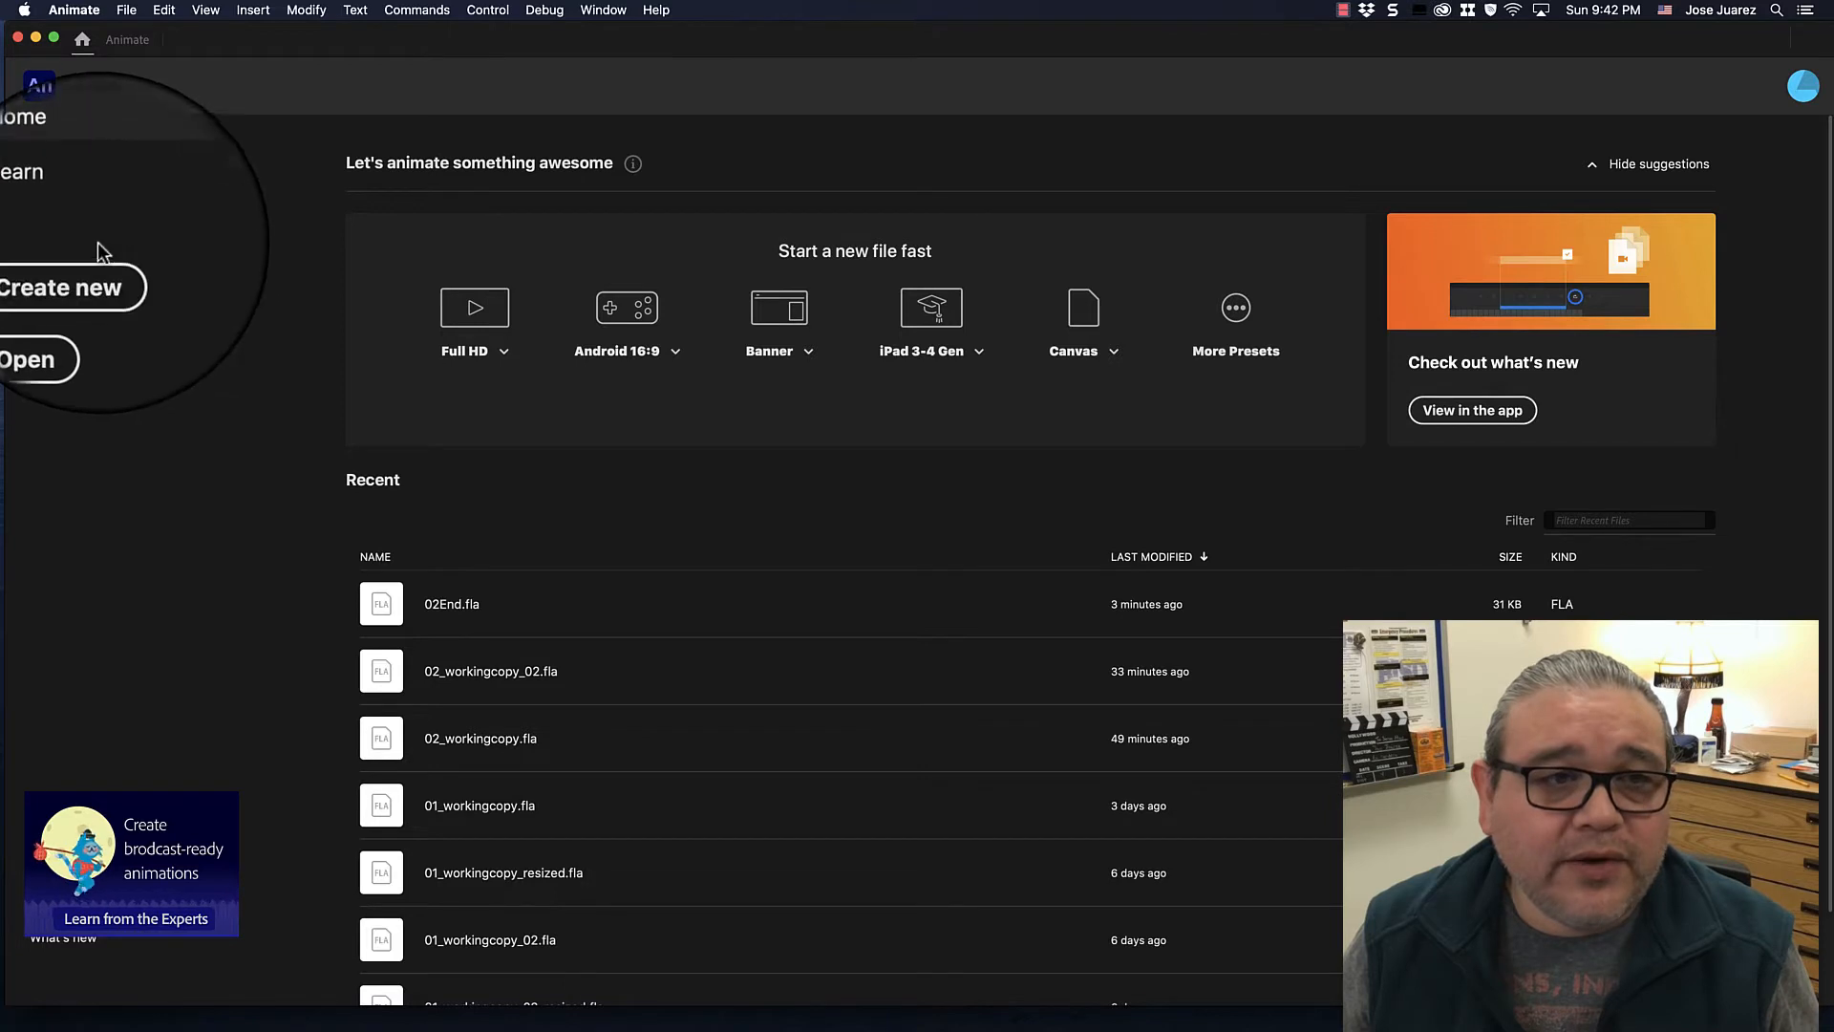
left_click(92, 272)
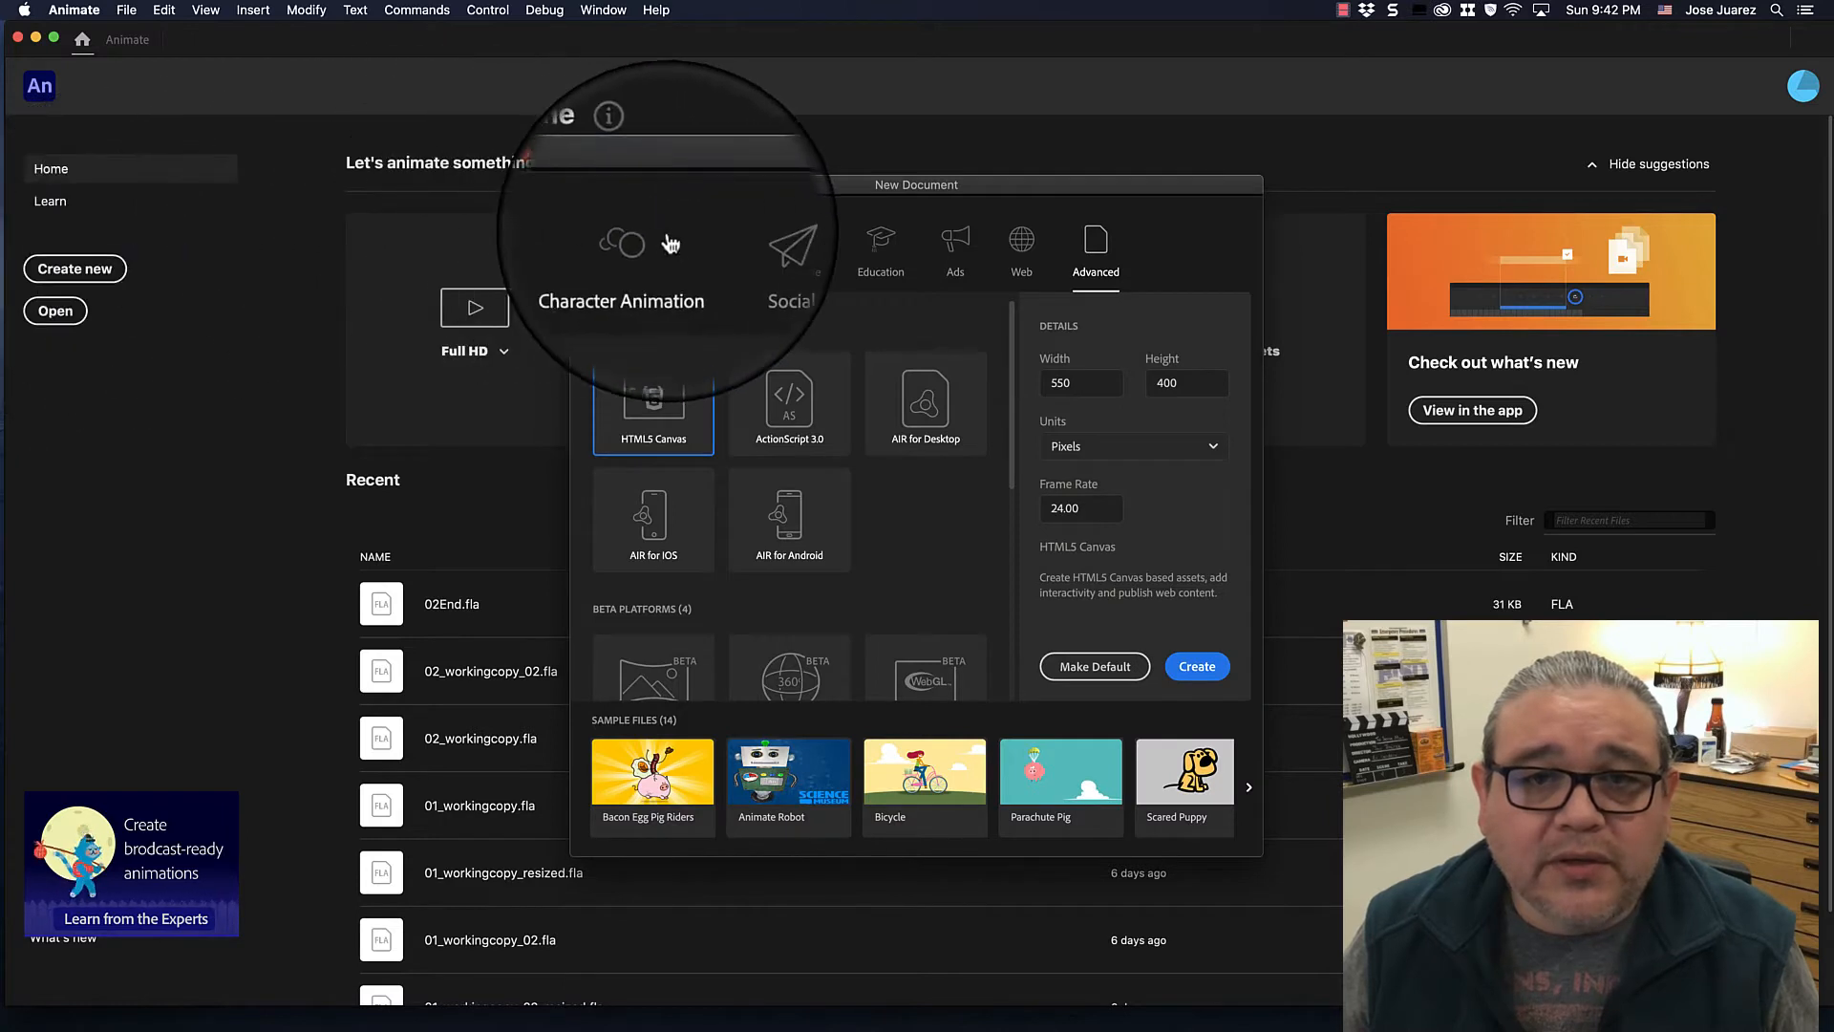
left_click(630, 239)
left_click(723, 238)
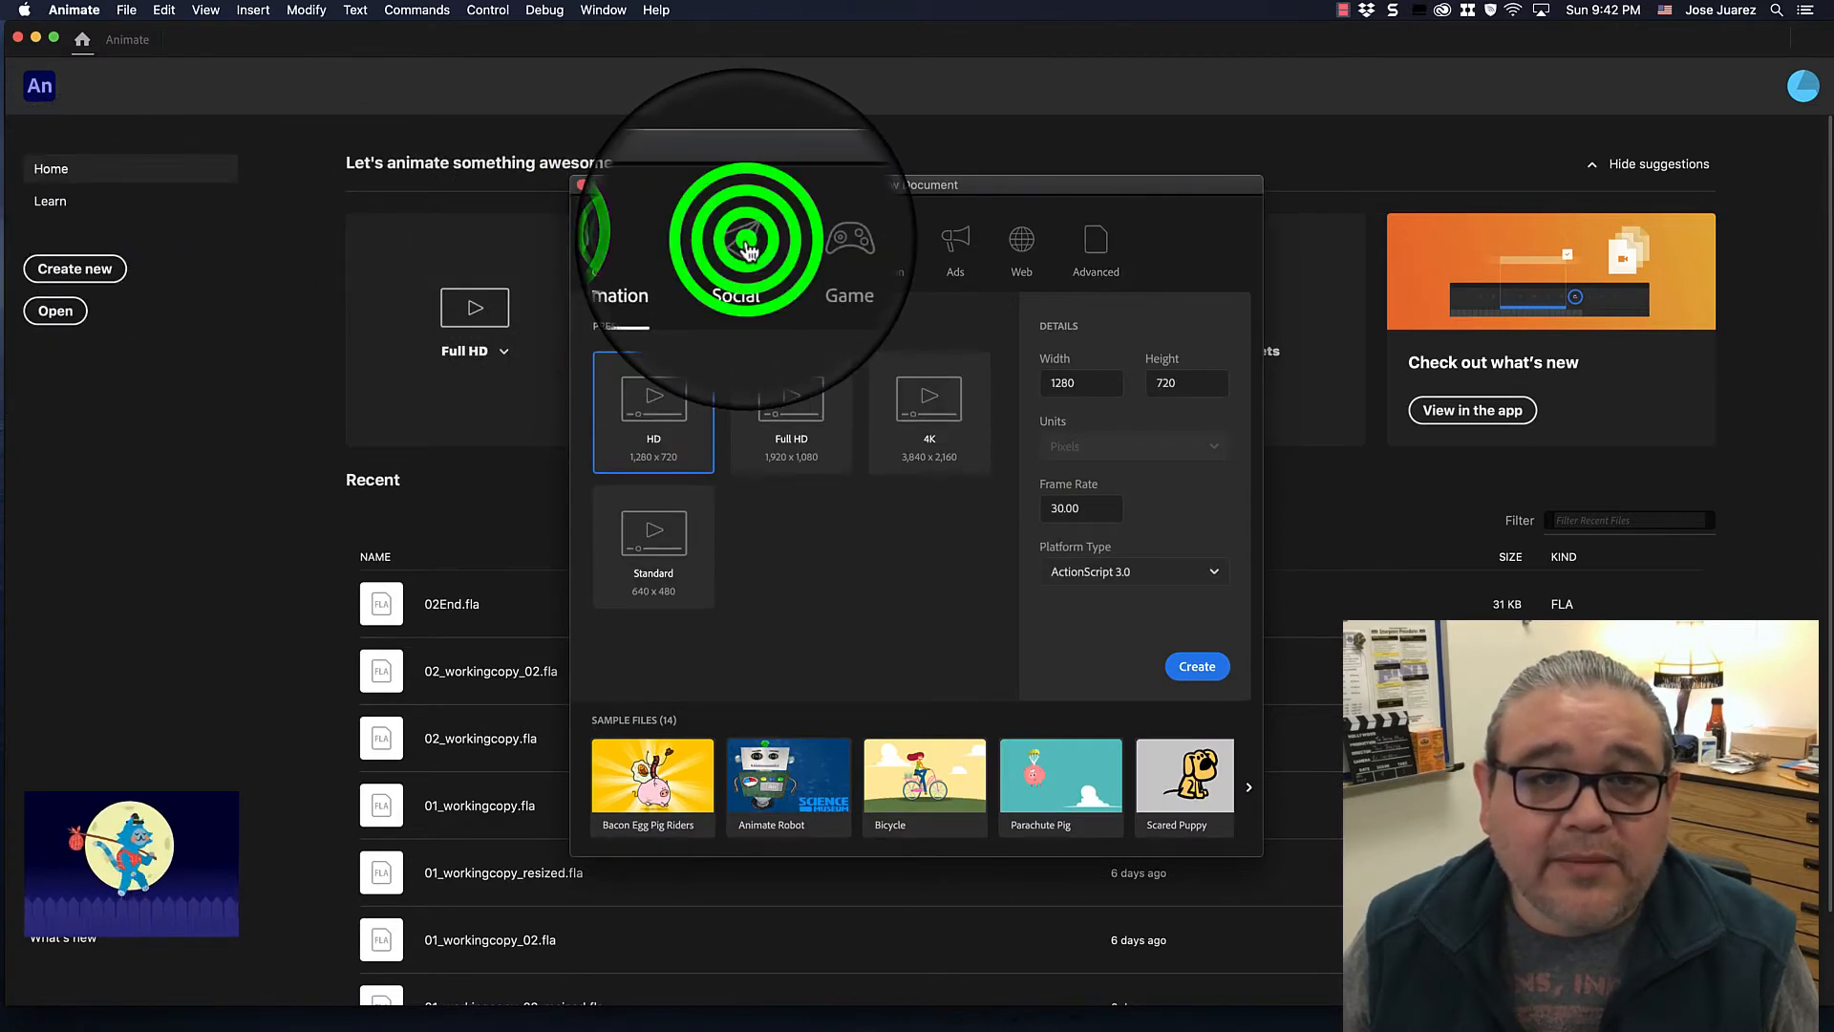
left_click(806, 239)
left_click(893, 248)
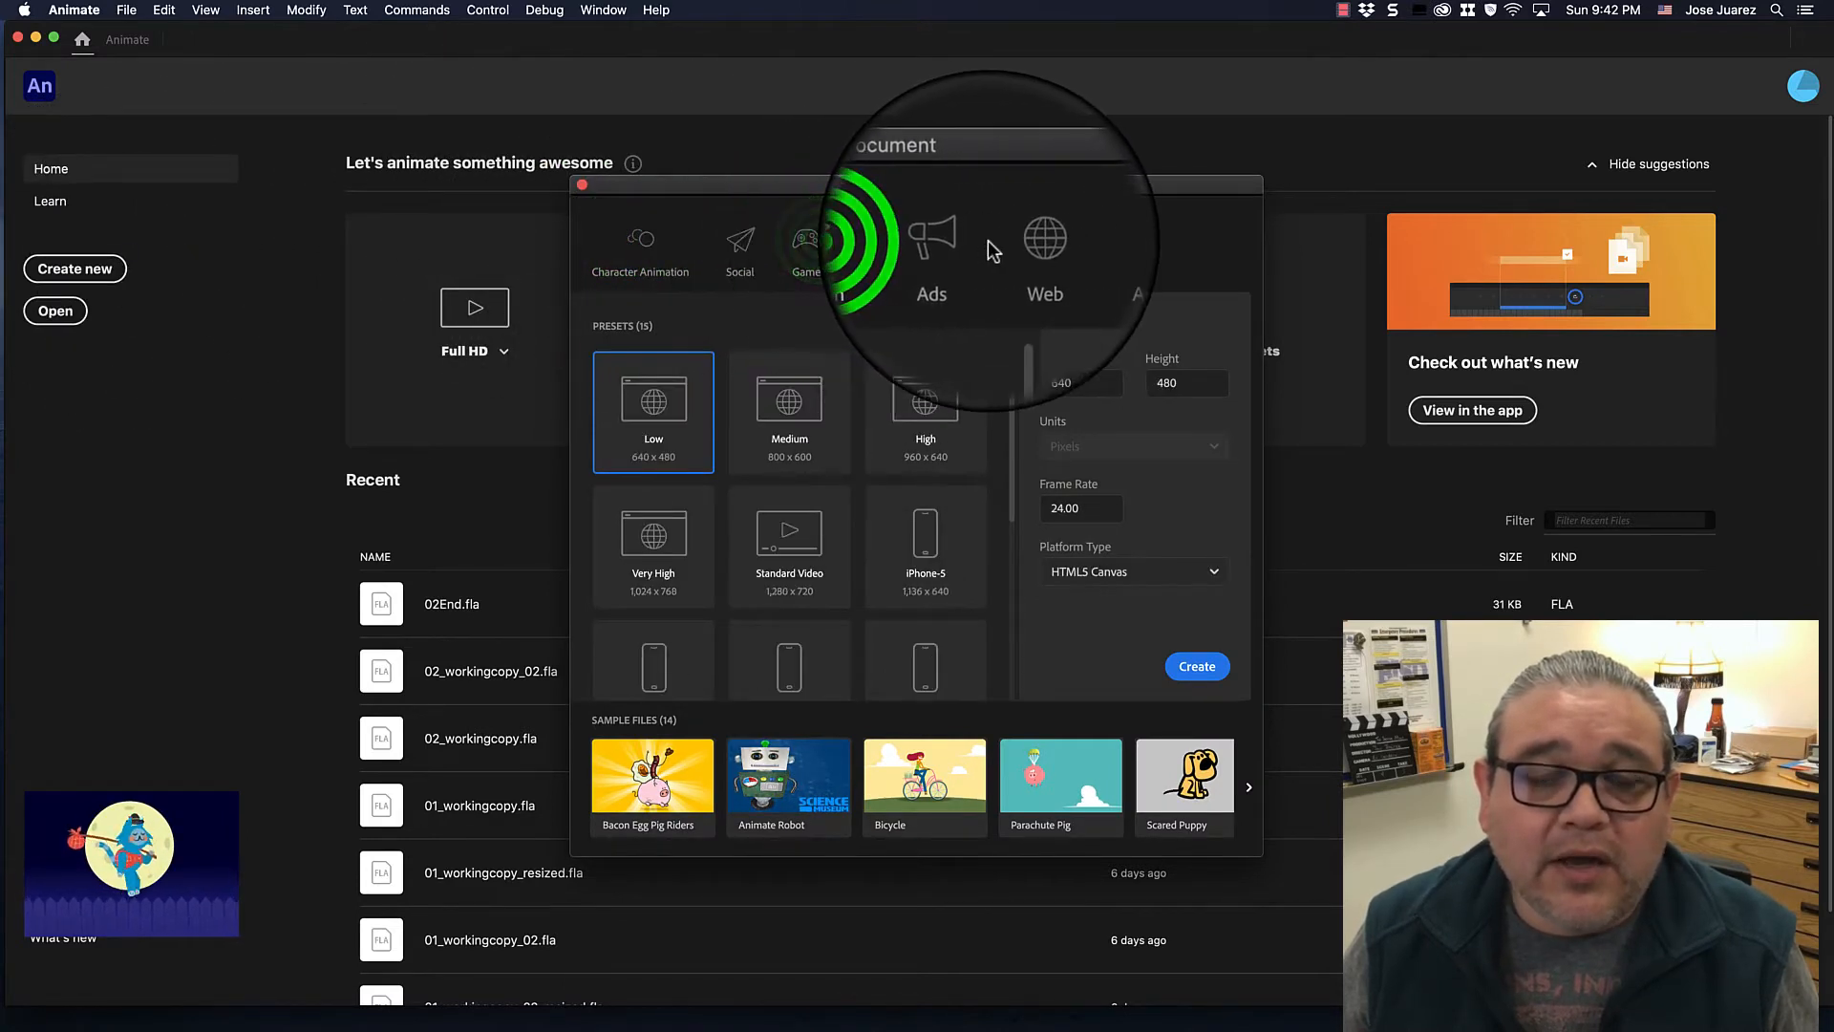
left_click(960, 251)
left_click(807, 241)
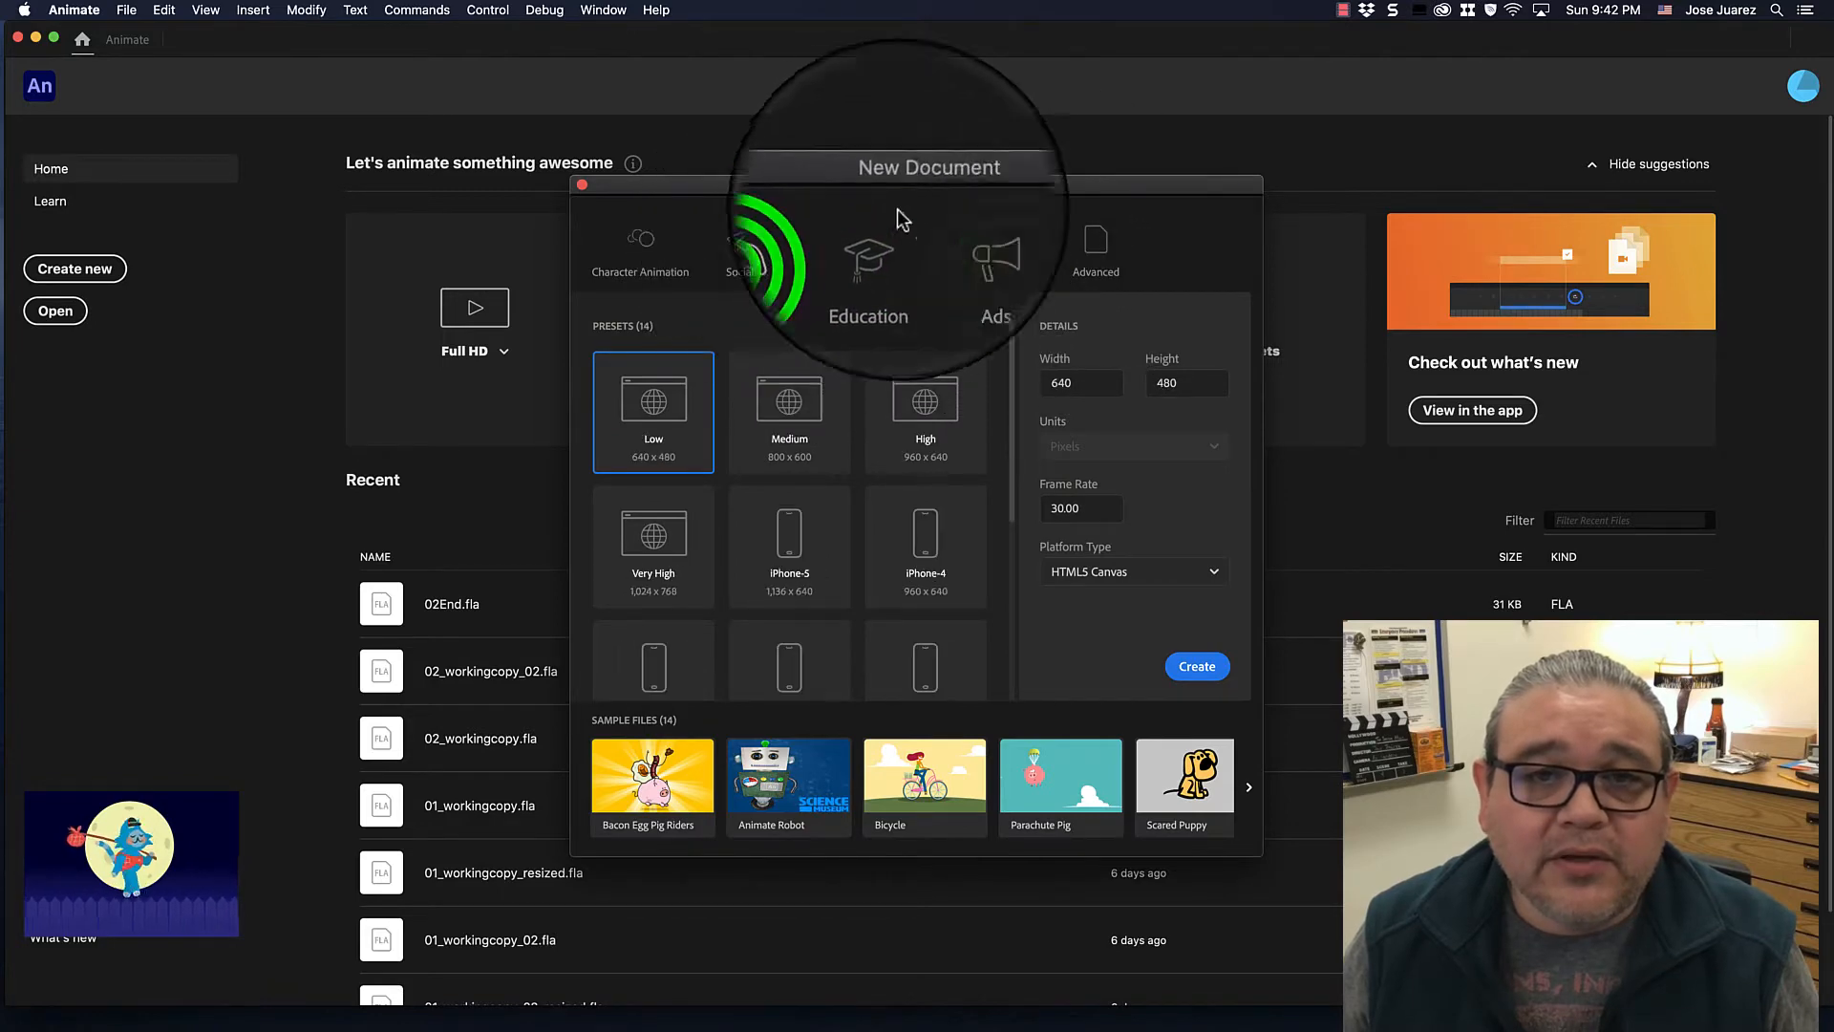
left_click(1106, 243)
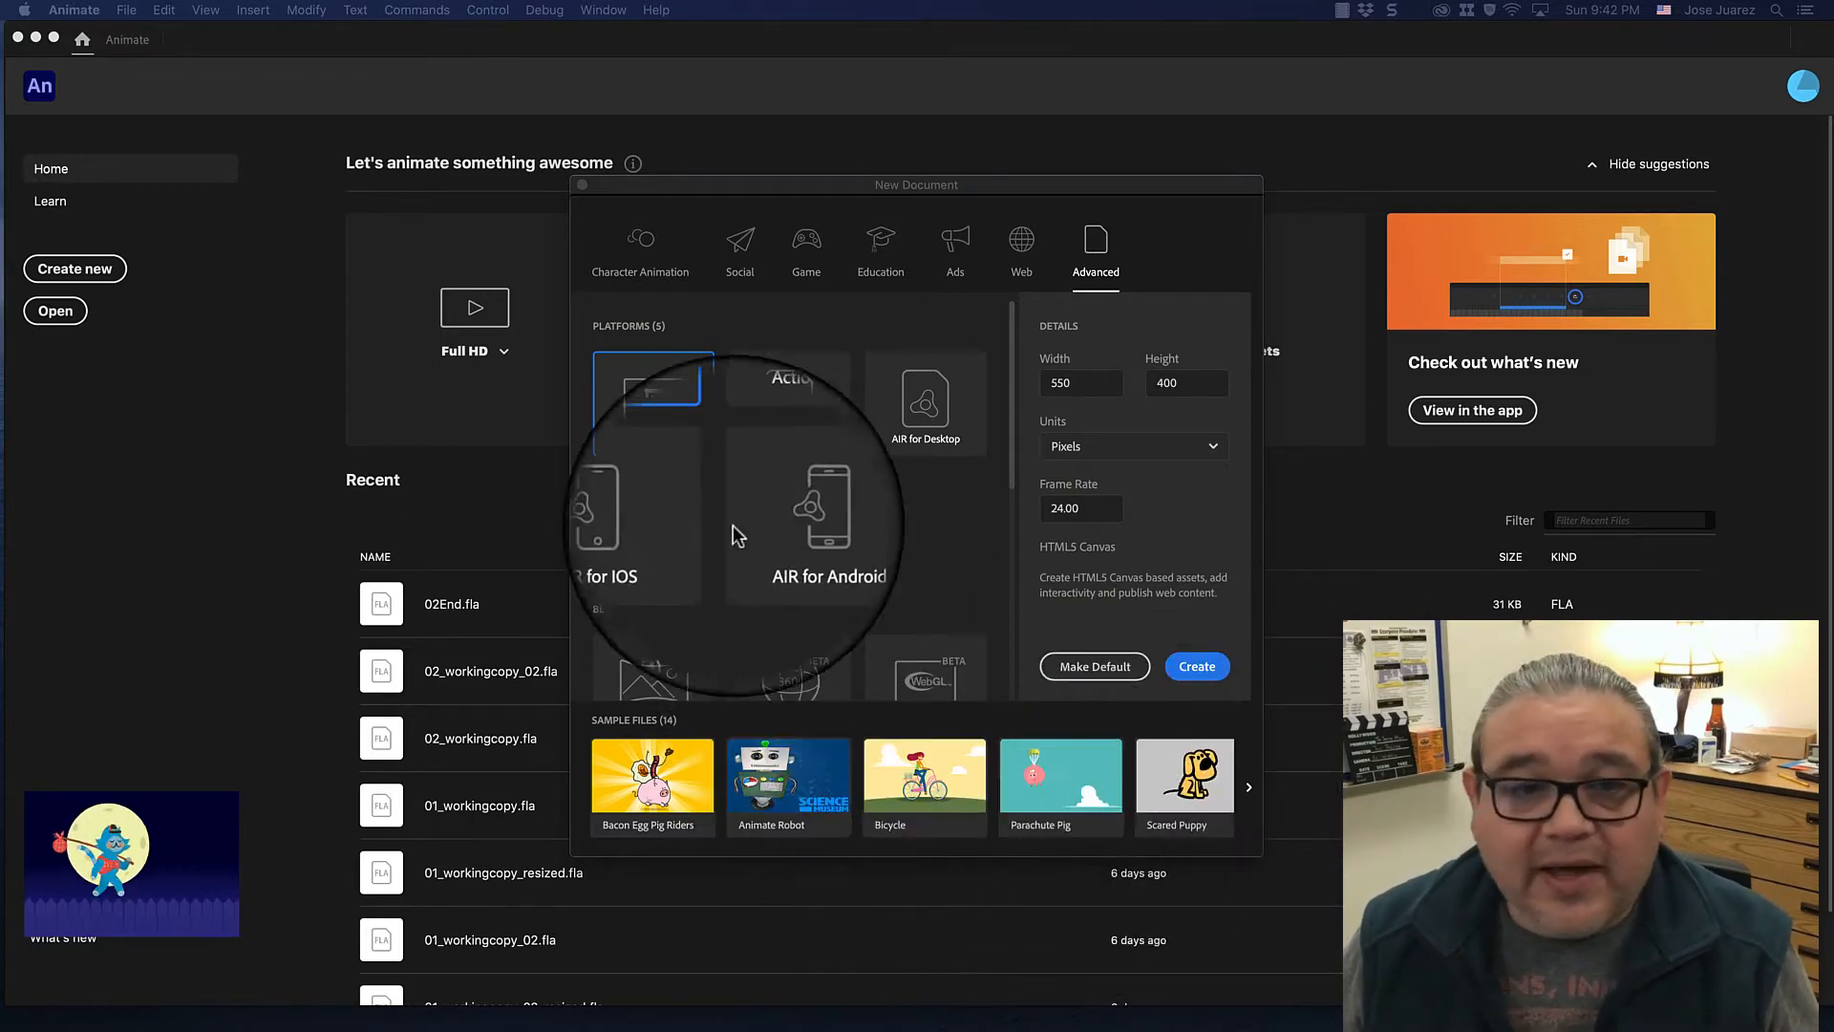
double_click(665, 390)
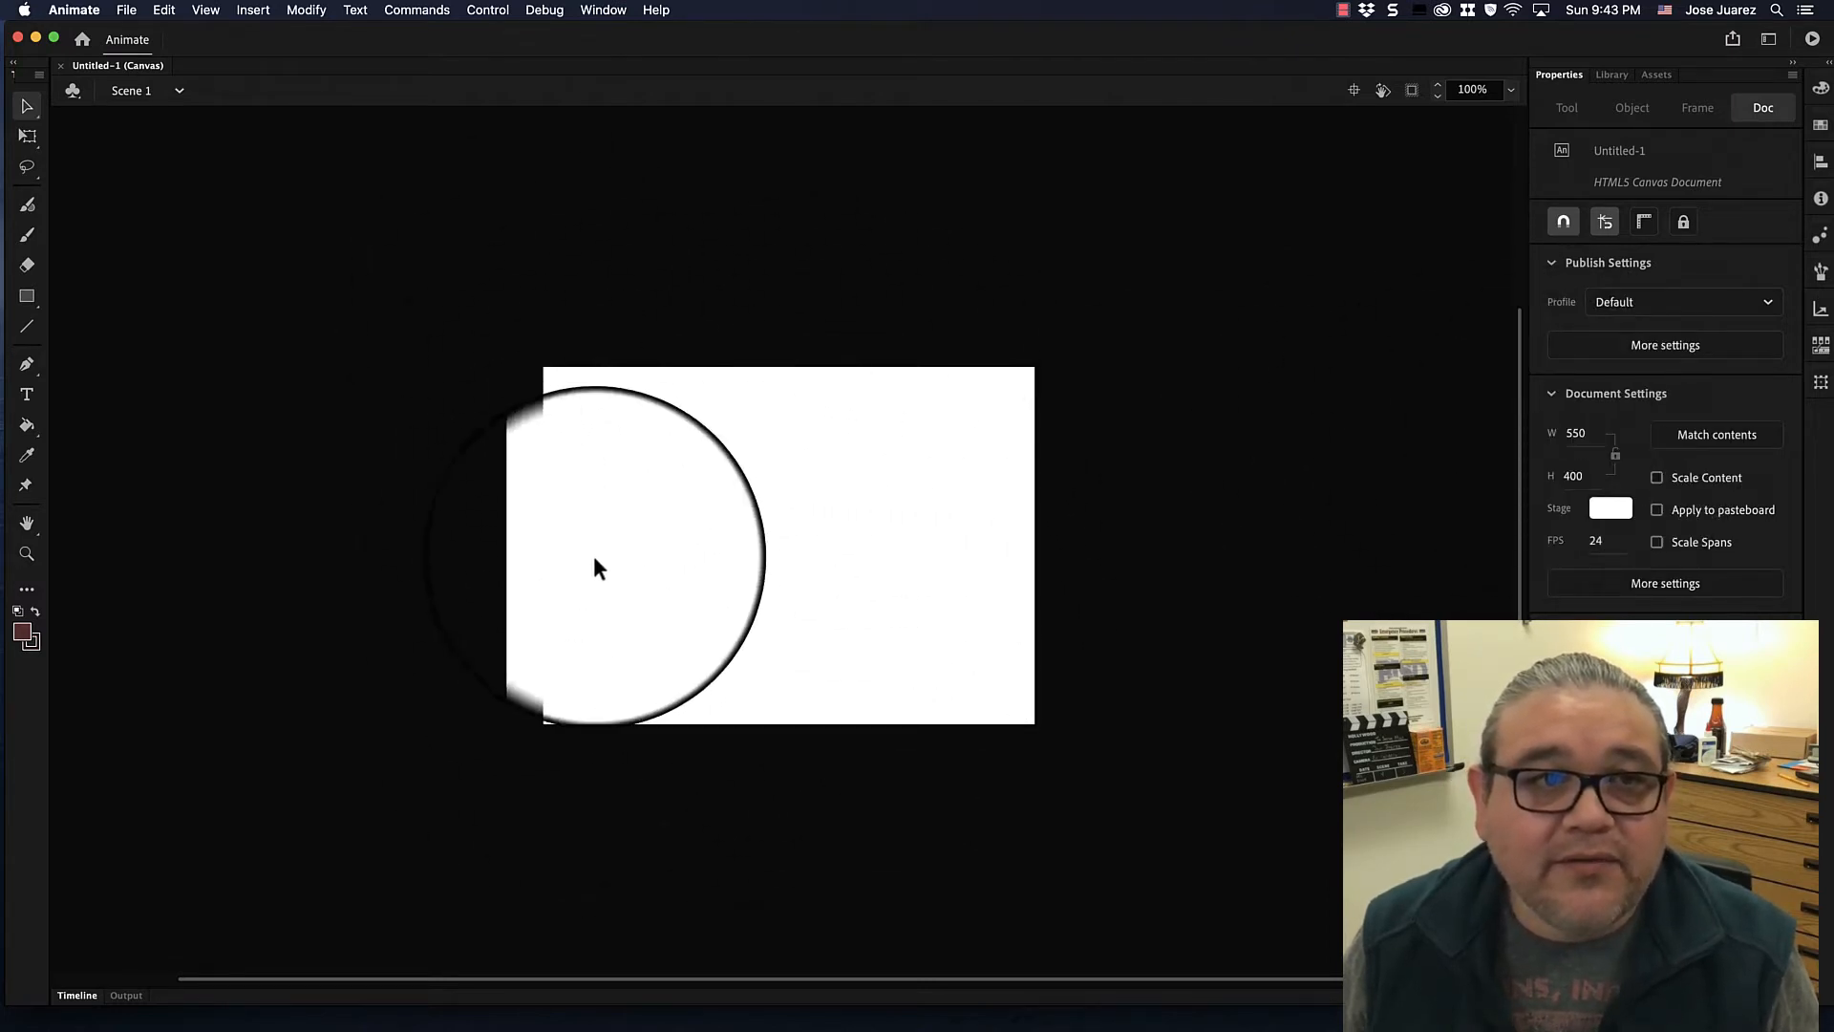
Reopen the recent file 02End.fla and set its view magnification to 200%.
left_click(126, 10)
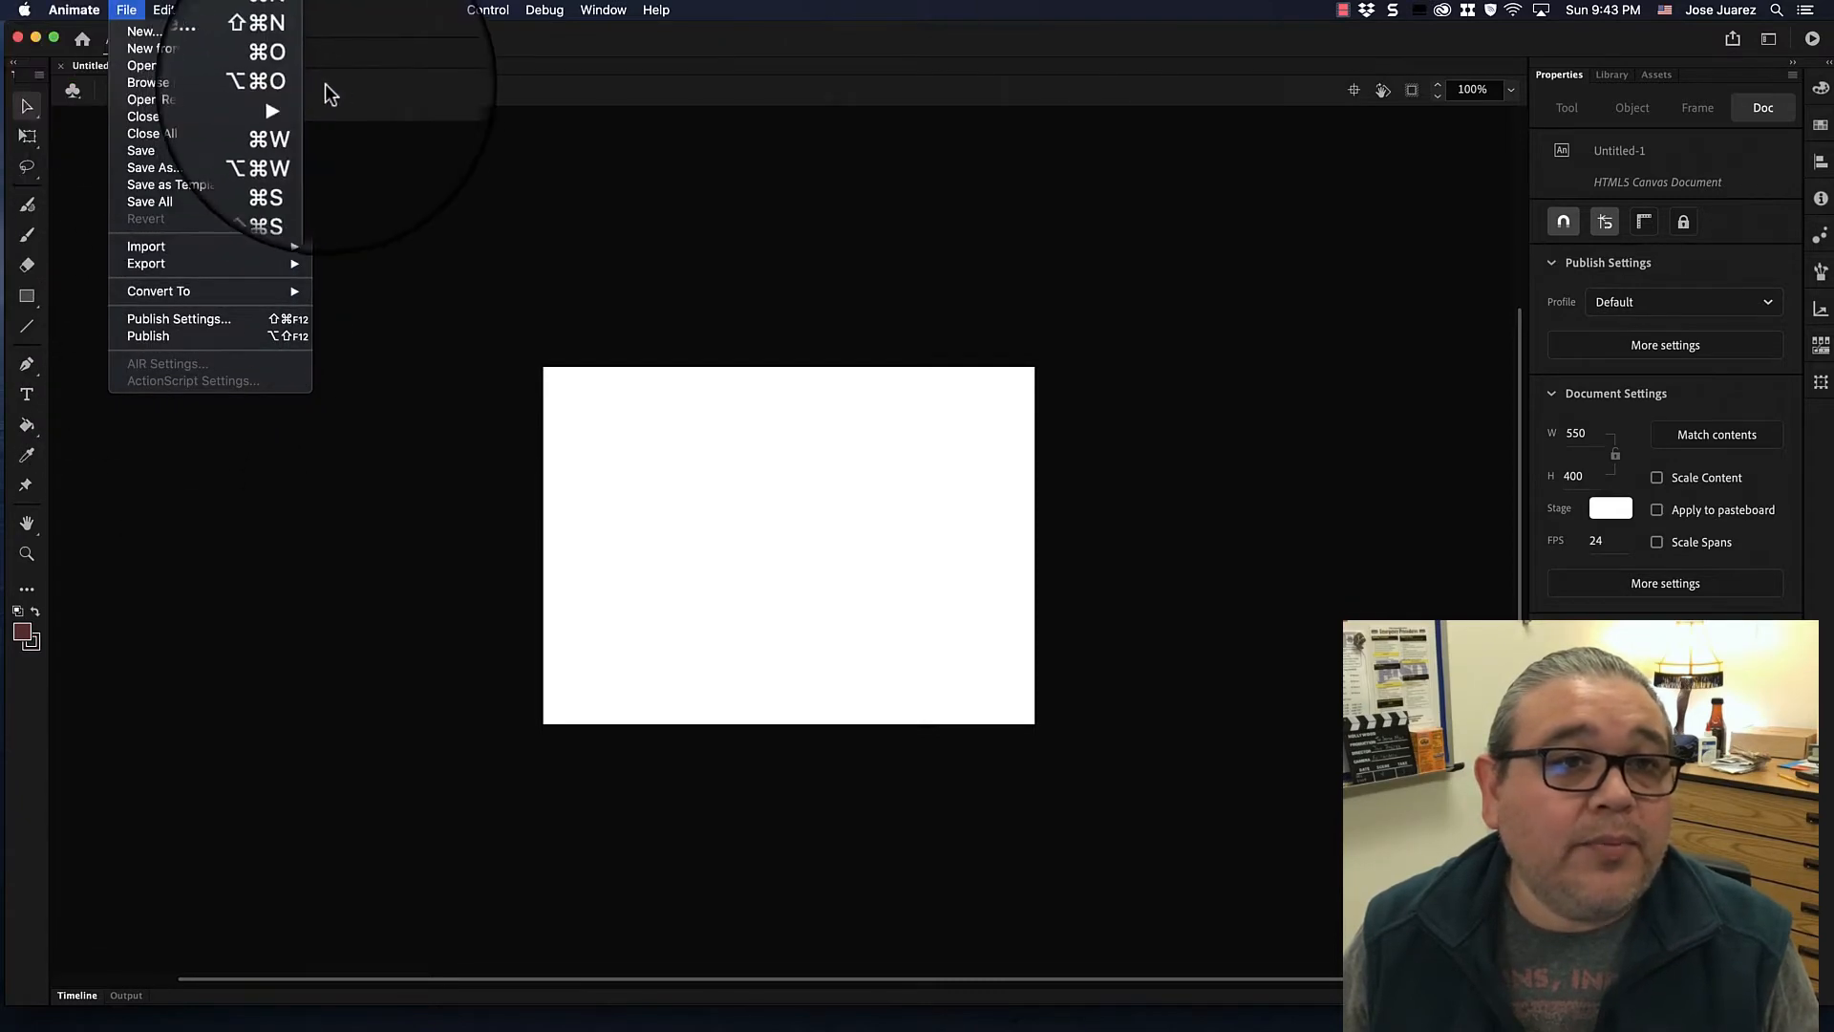
mouse_move(268, 99)
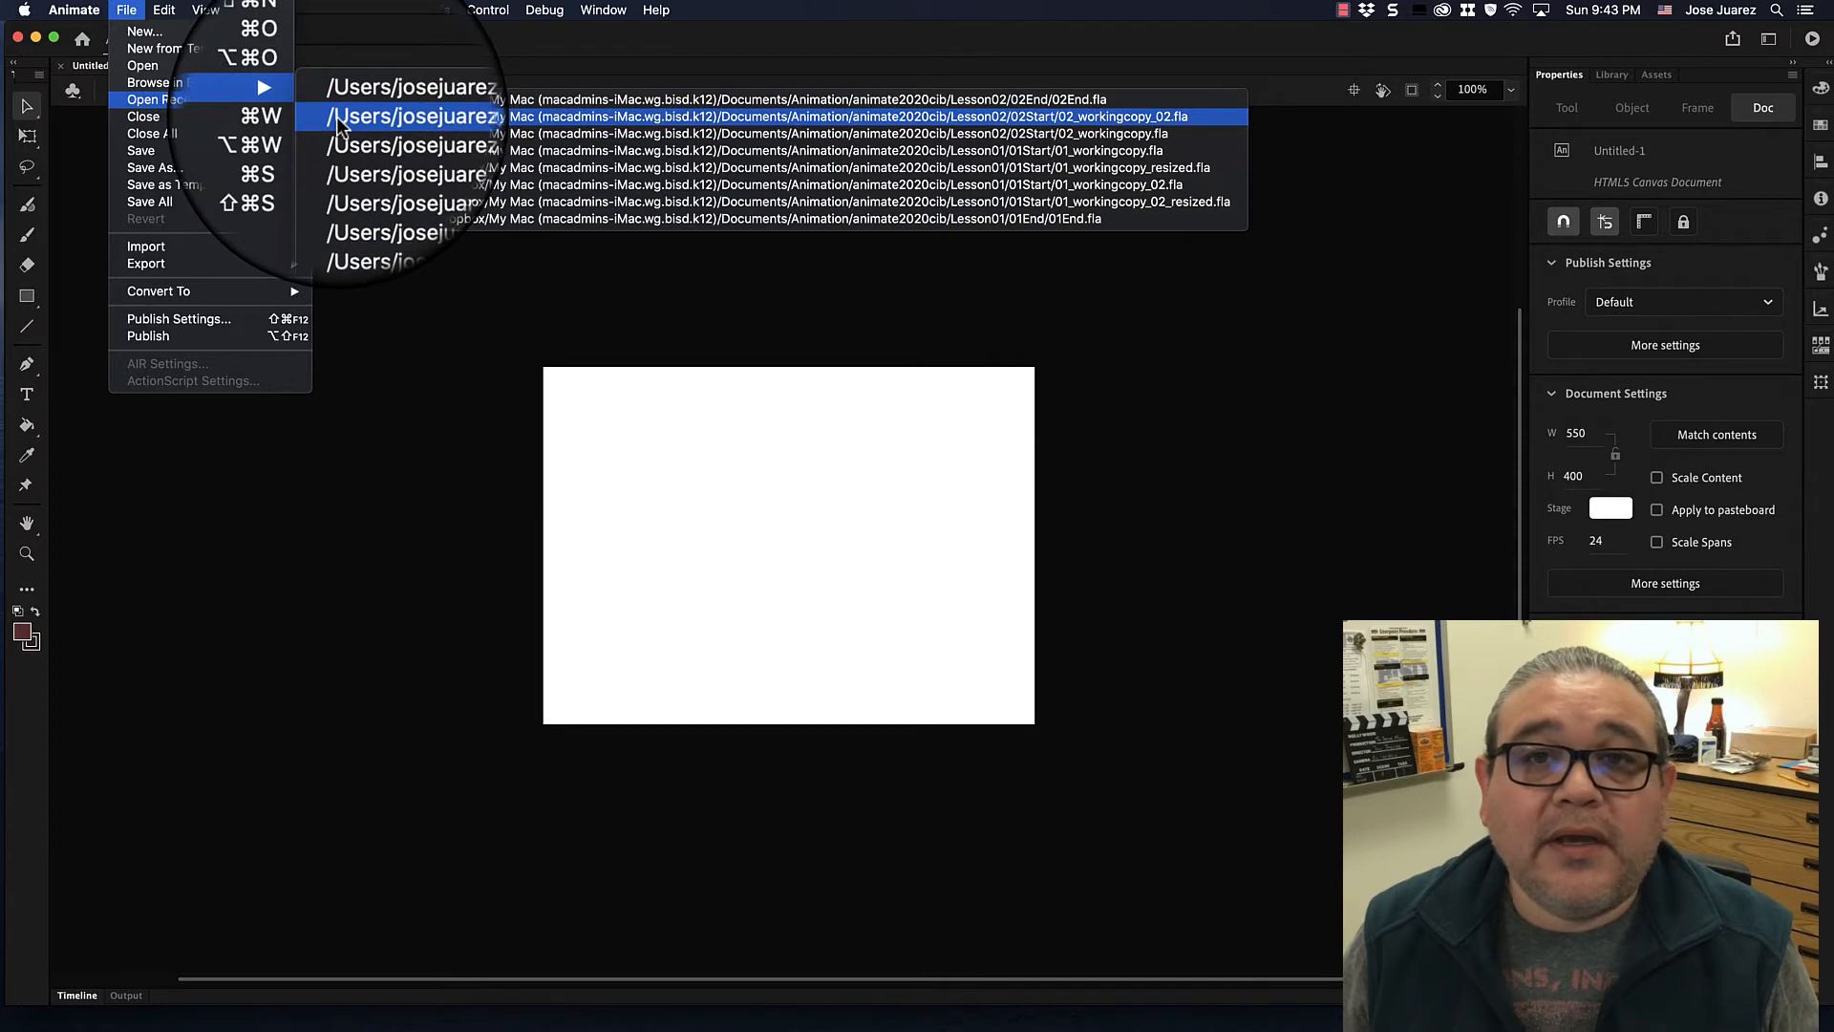
left_click(341, 101)
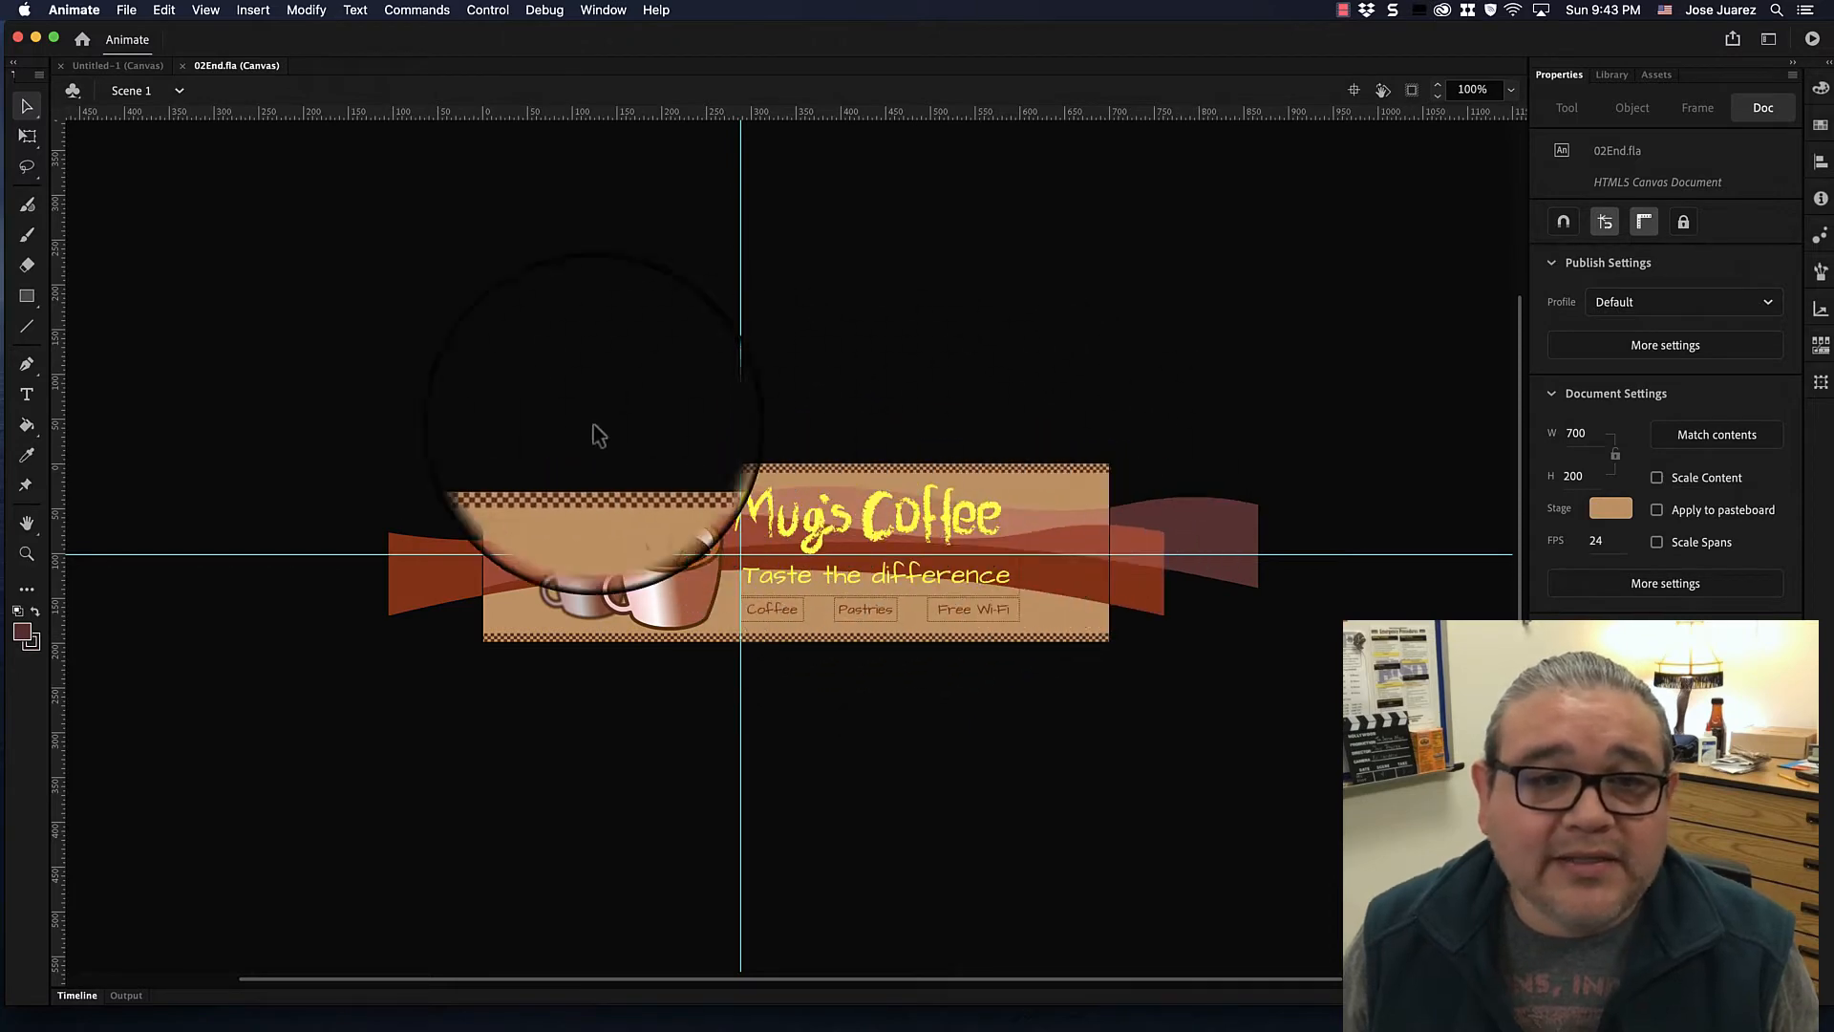
left_click(1511, 92)
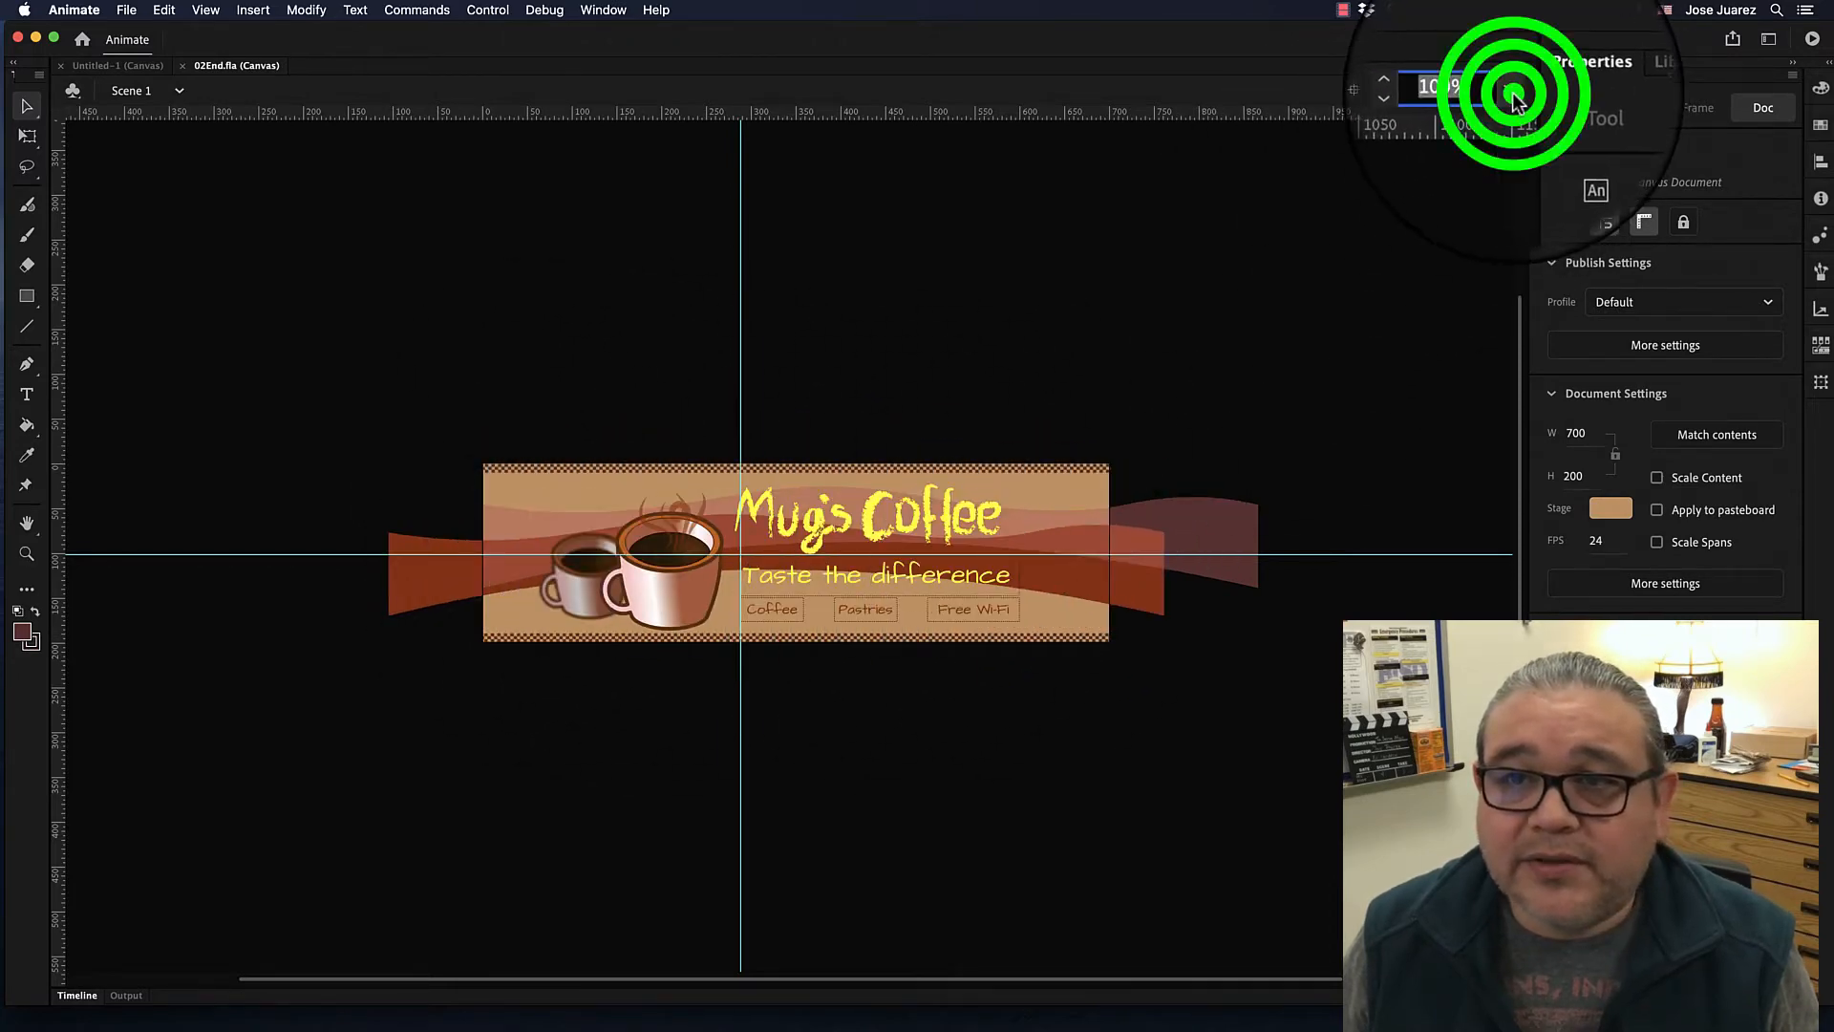
left_click(1542, 249)
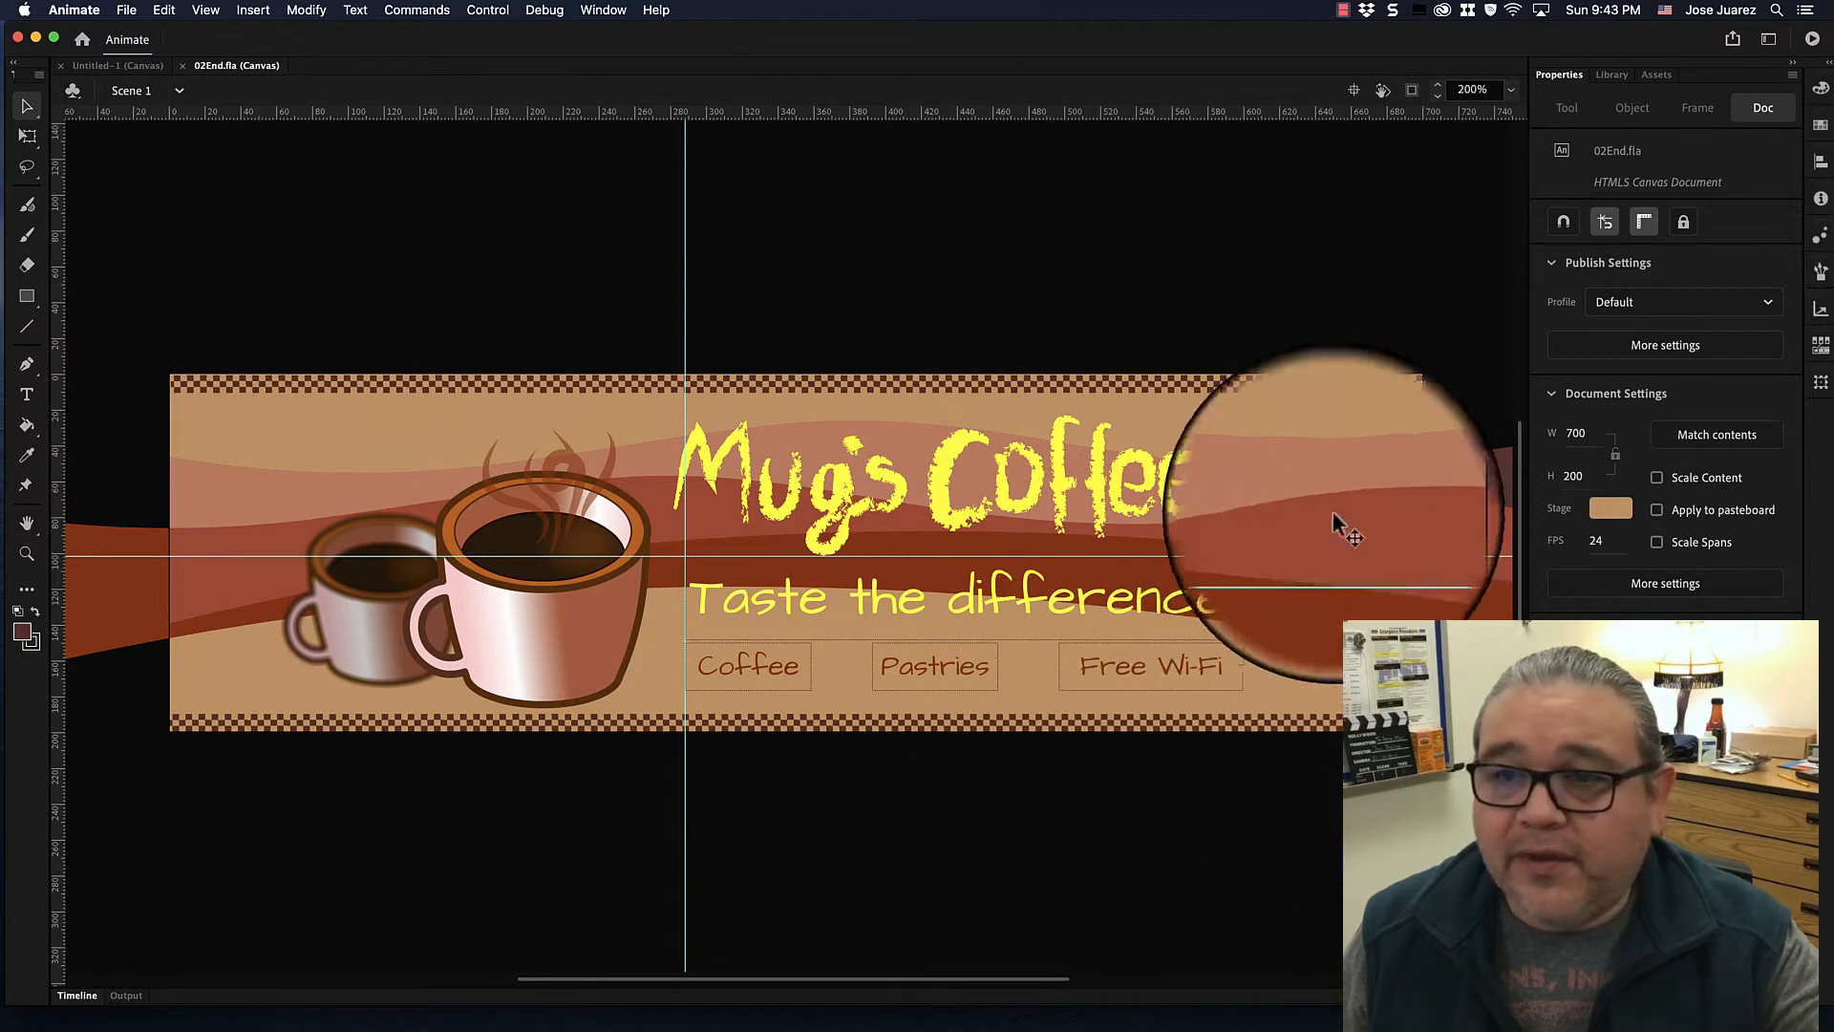
Set the stage of the untitled document to 700 pixels wide and 200 pixels high.
left_click(141, 69)
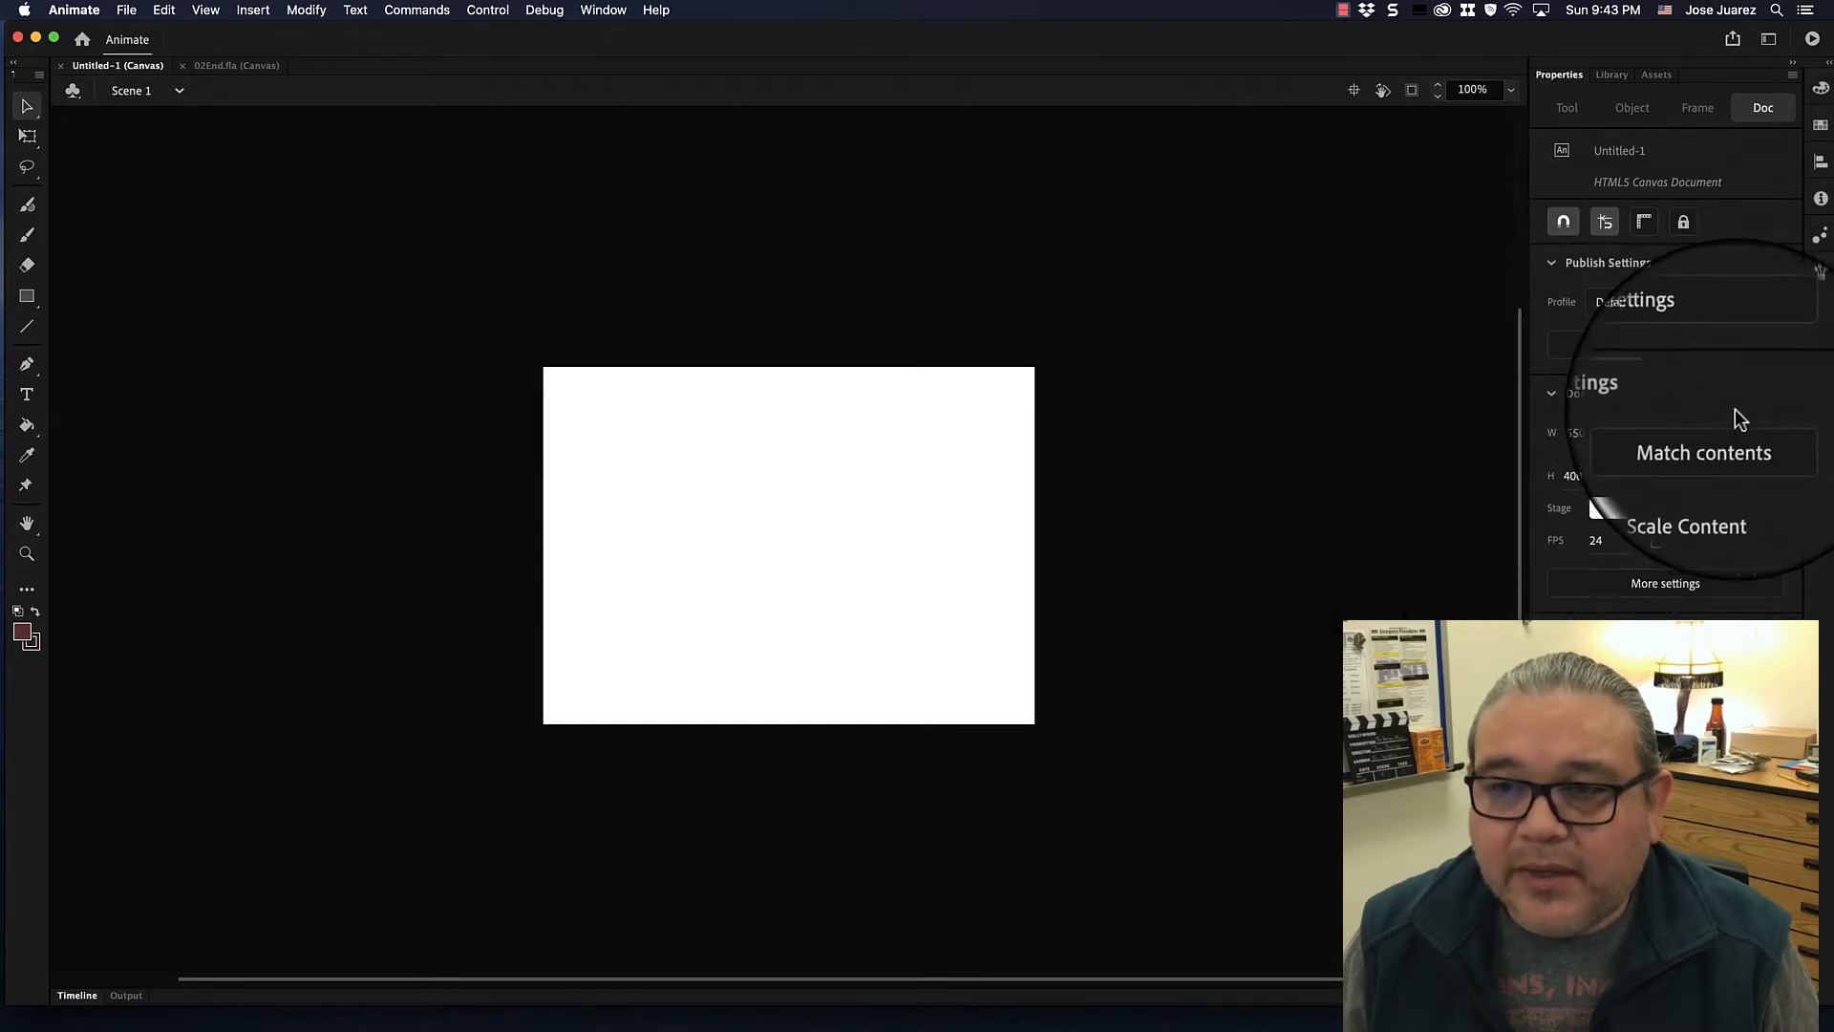
left_click(1576, 439)
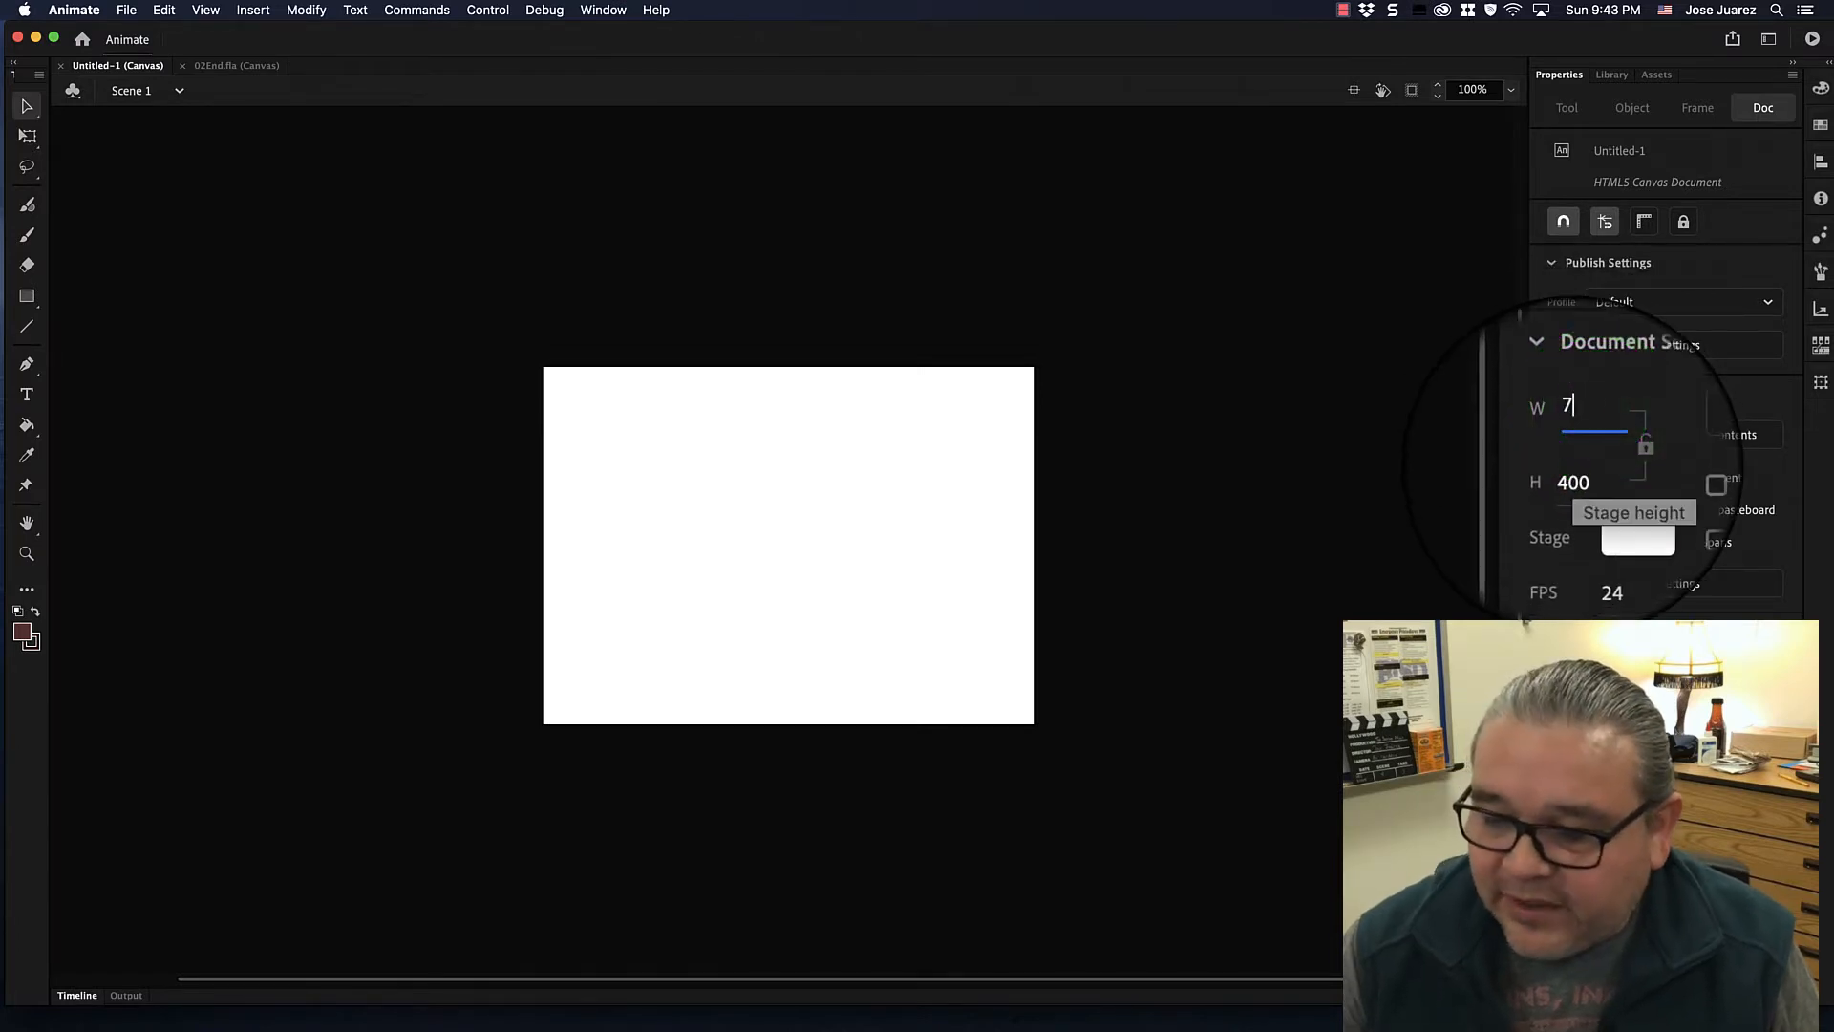
type("700")
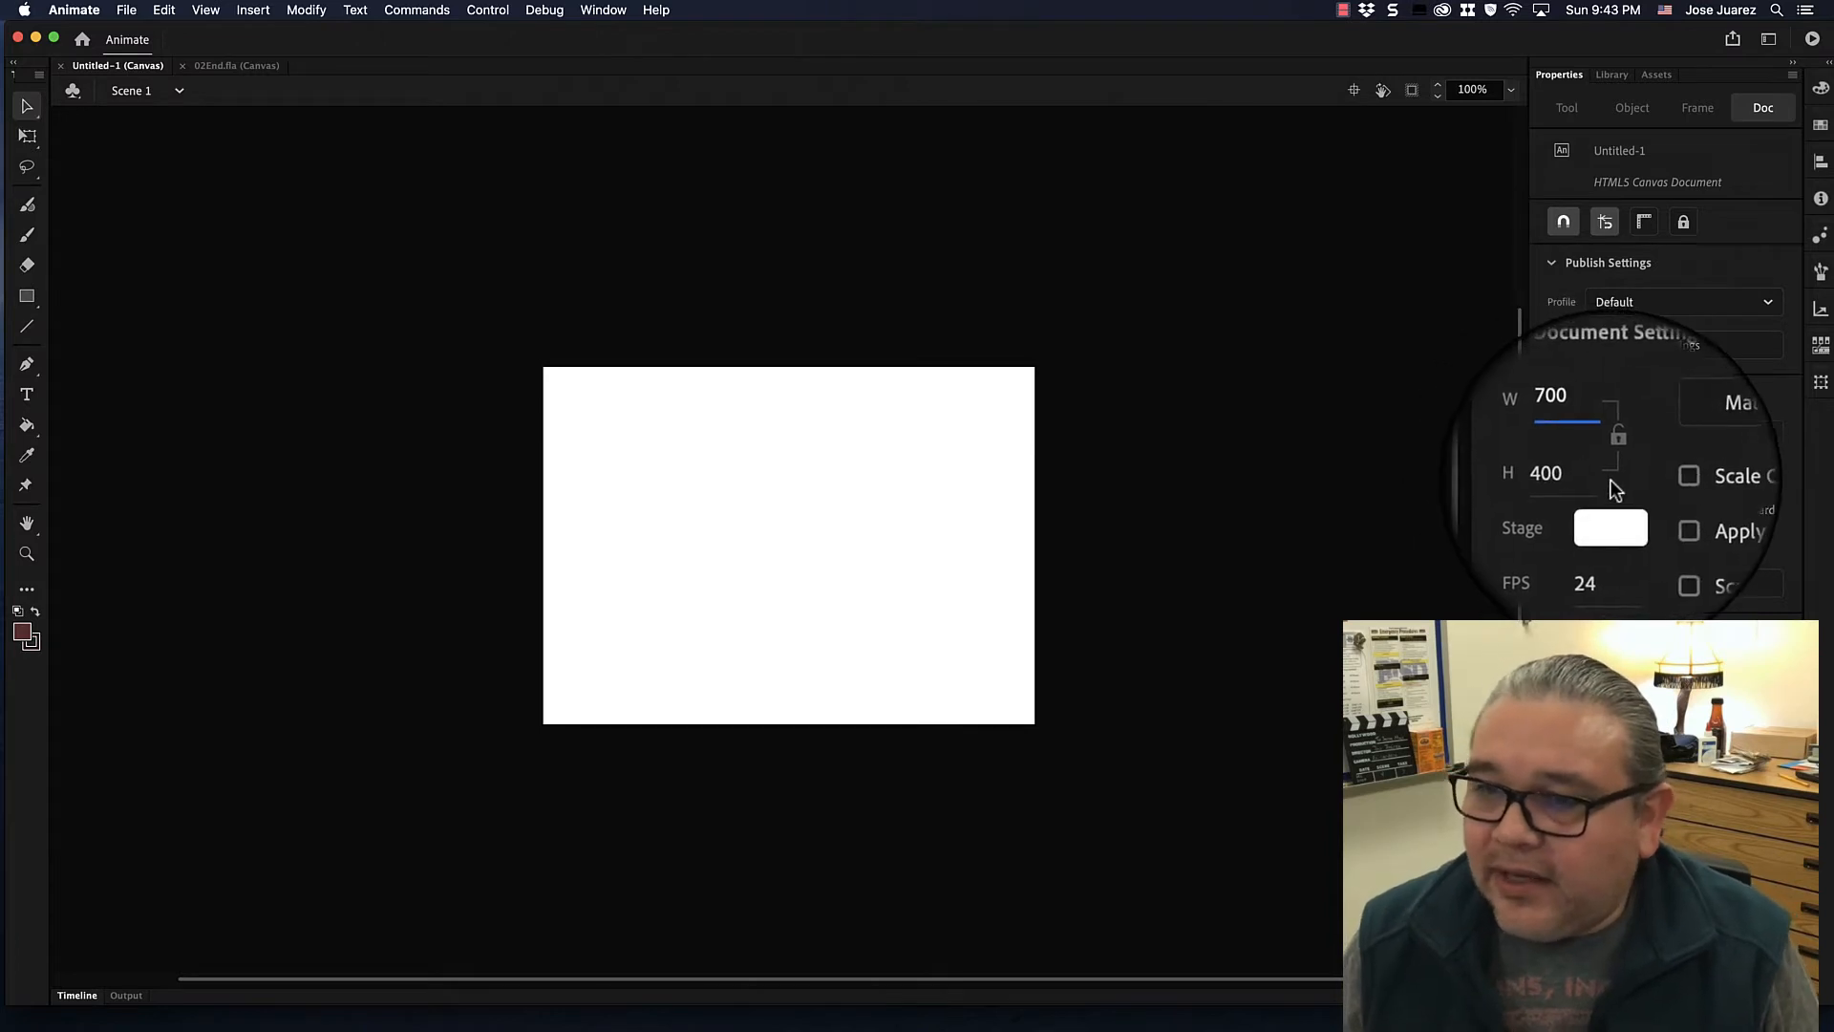
left_click(1571, 475)
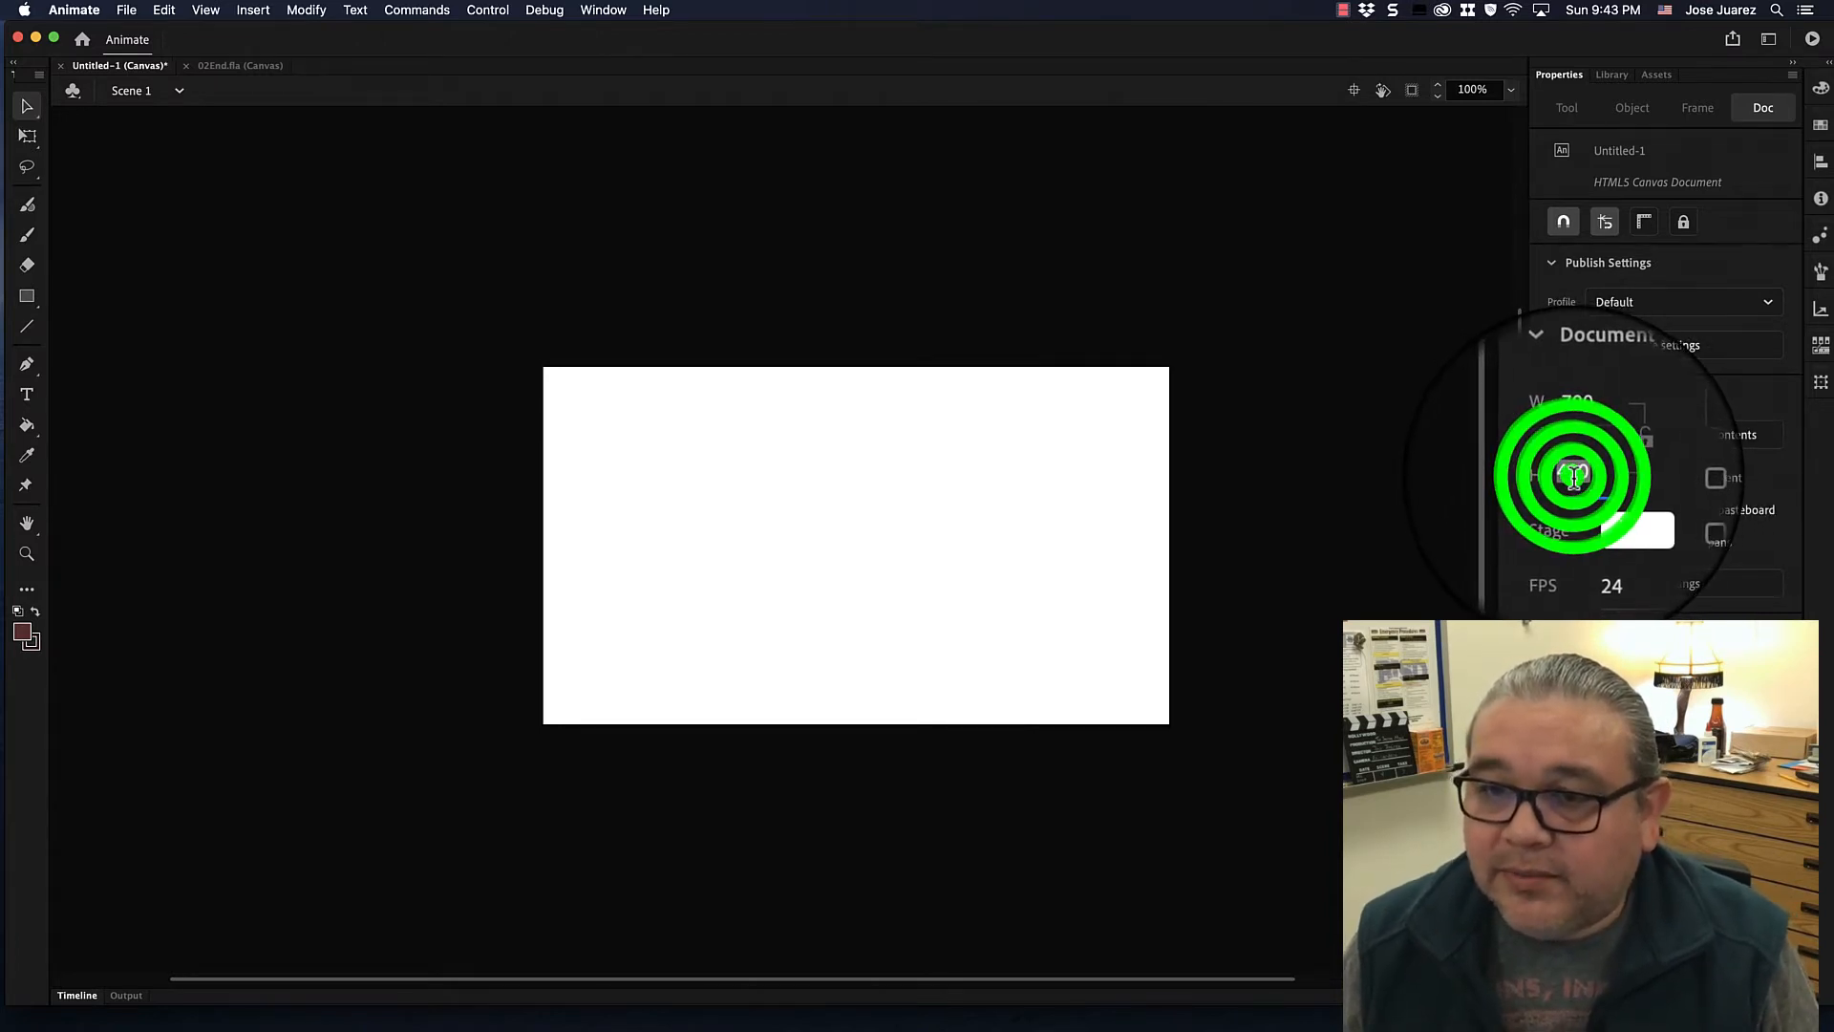
type("2")
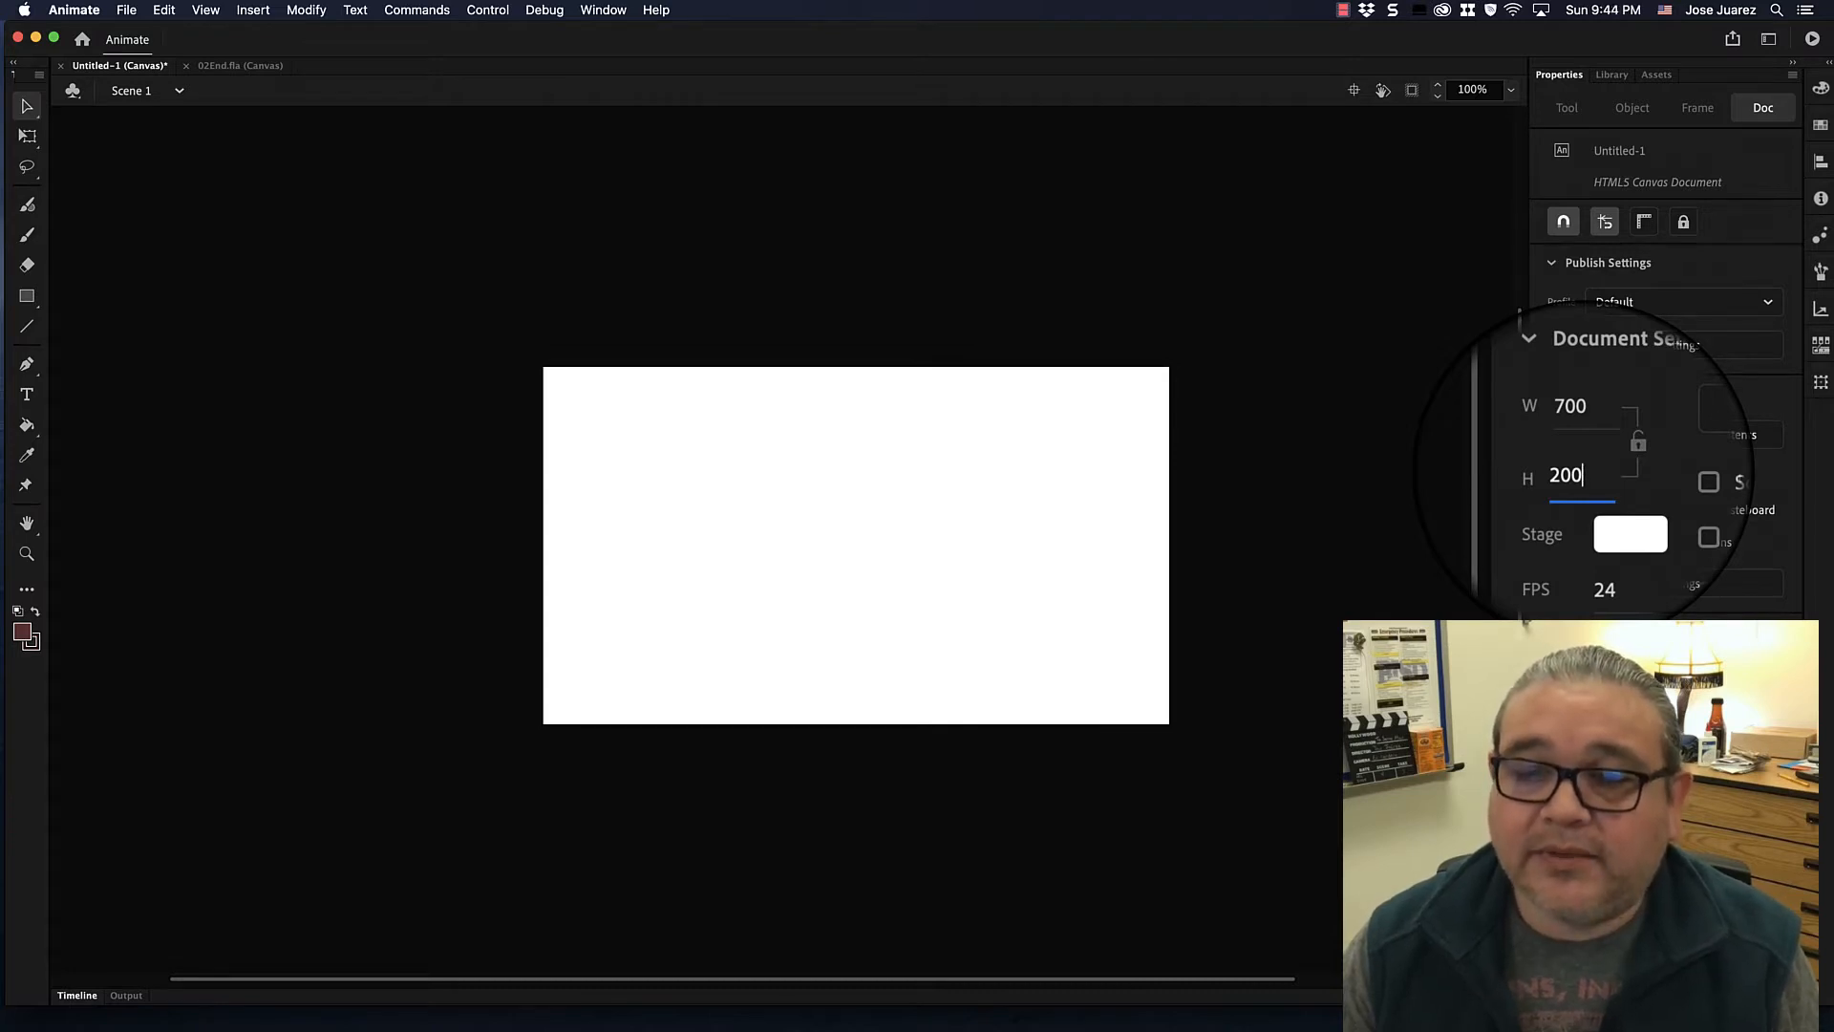
key("Return")
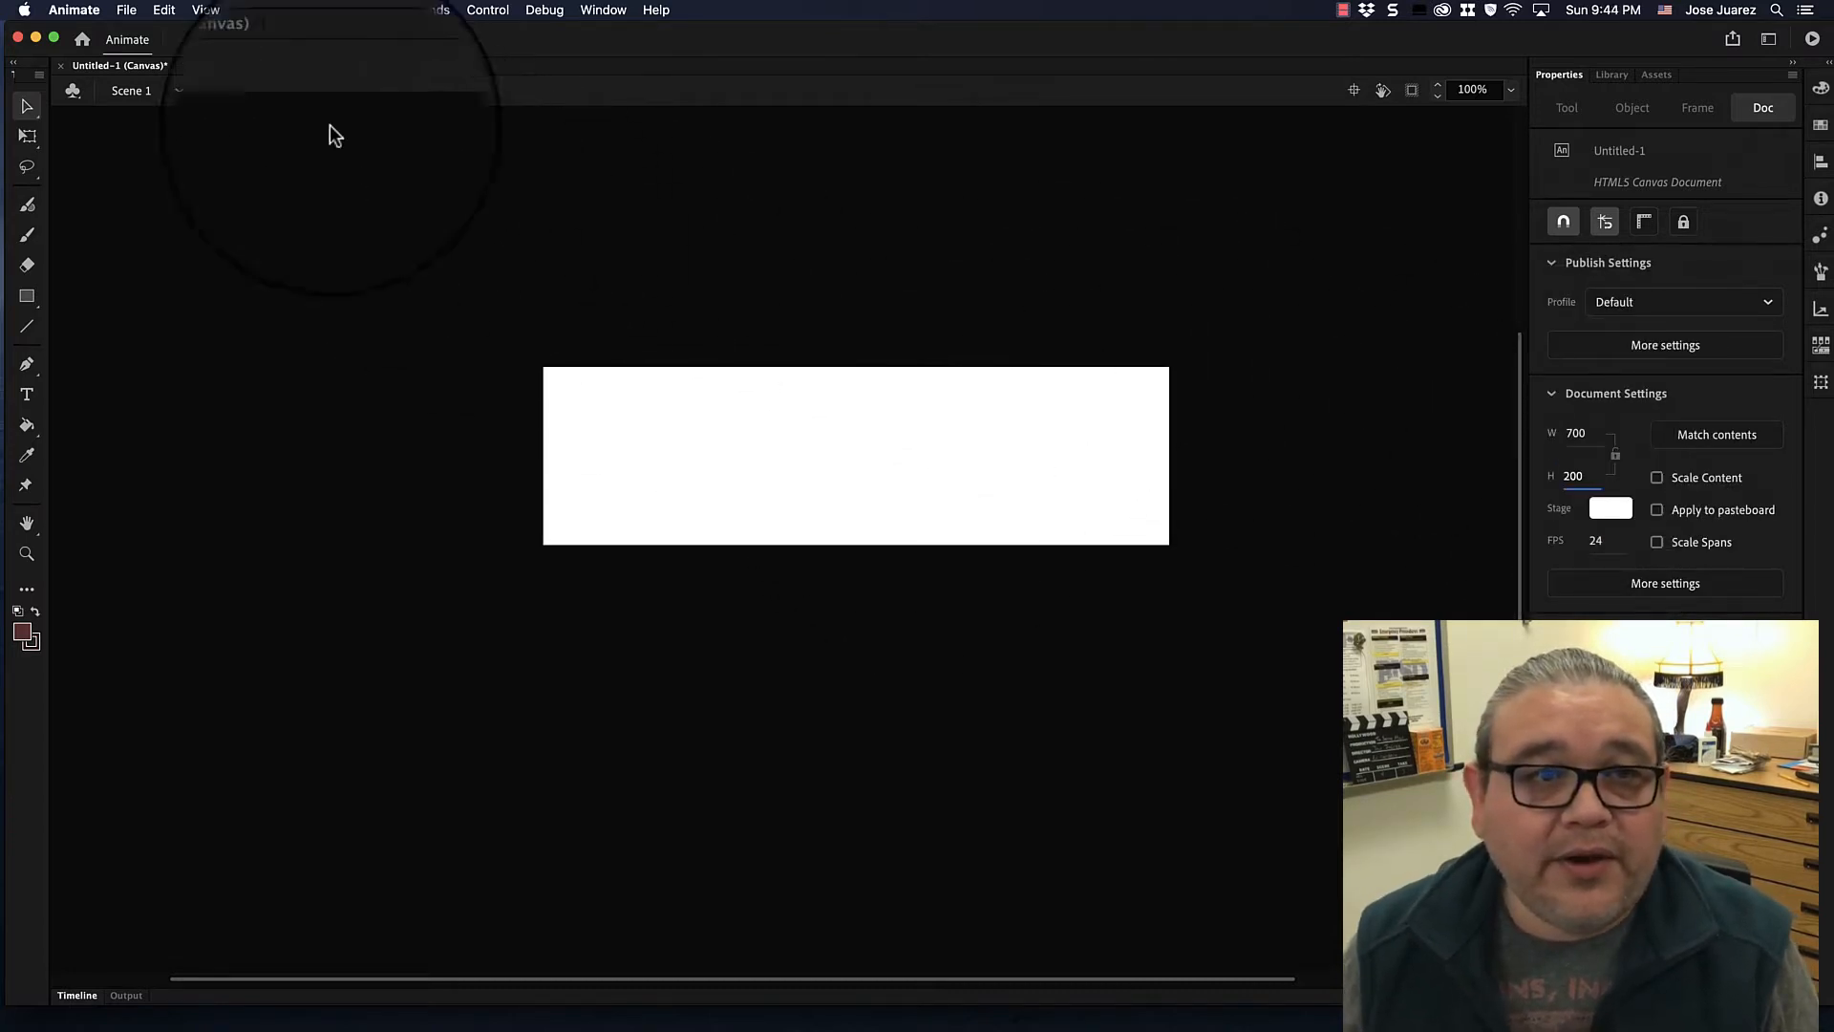
Compare the untitled document with 02End.fla and set the untitled document's view magnification to 200%.
left_click(256, 72)
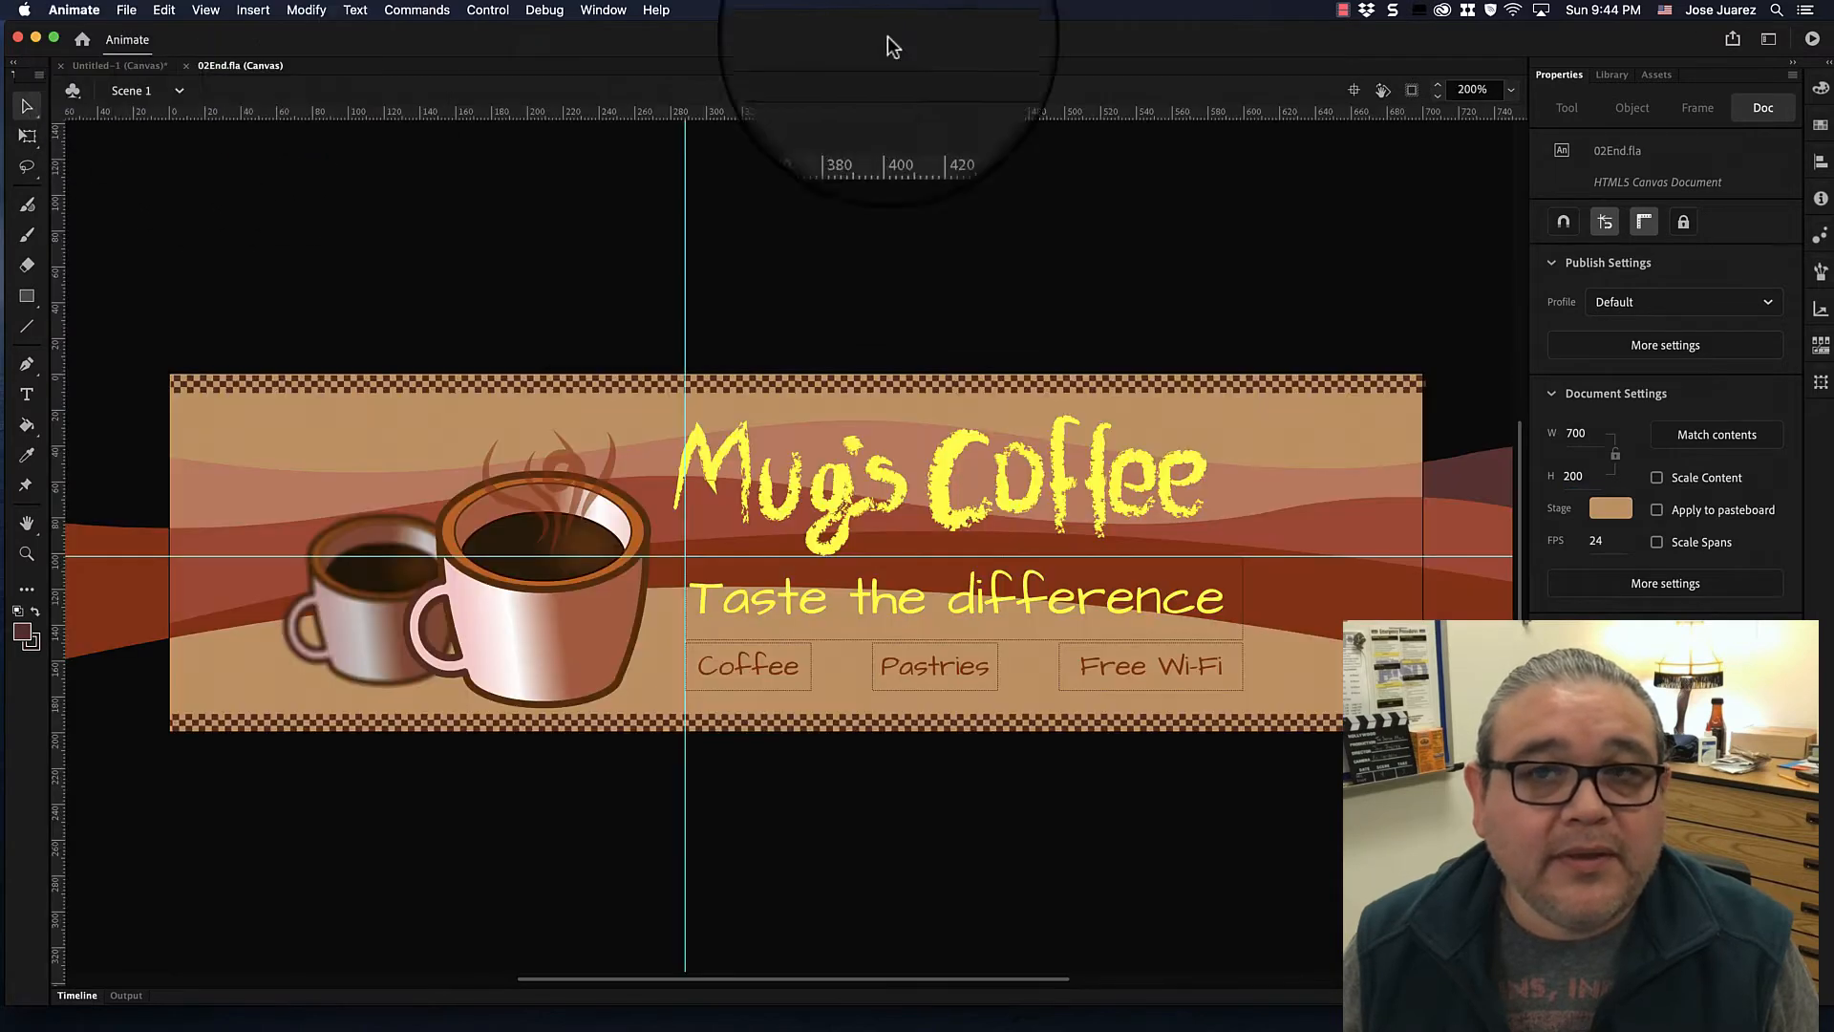
left_click(132, 66)
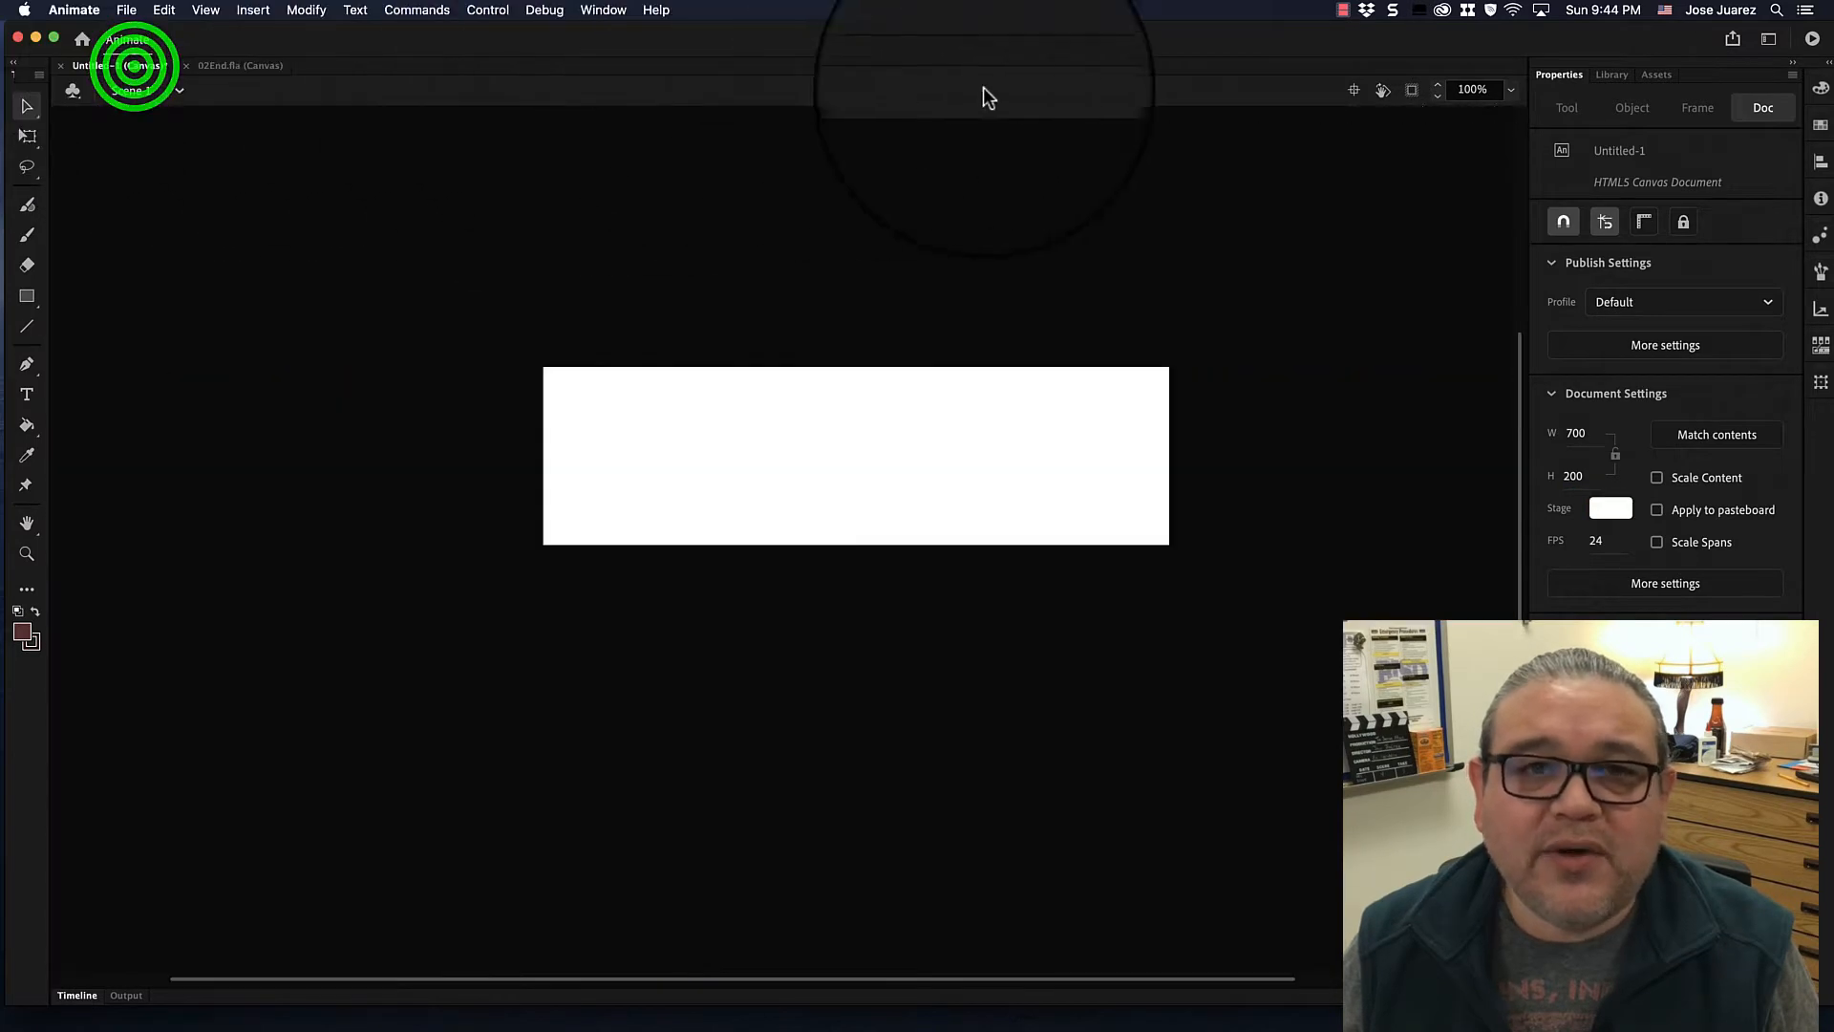
left_click(1506, 92)
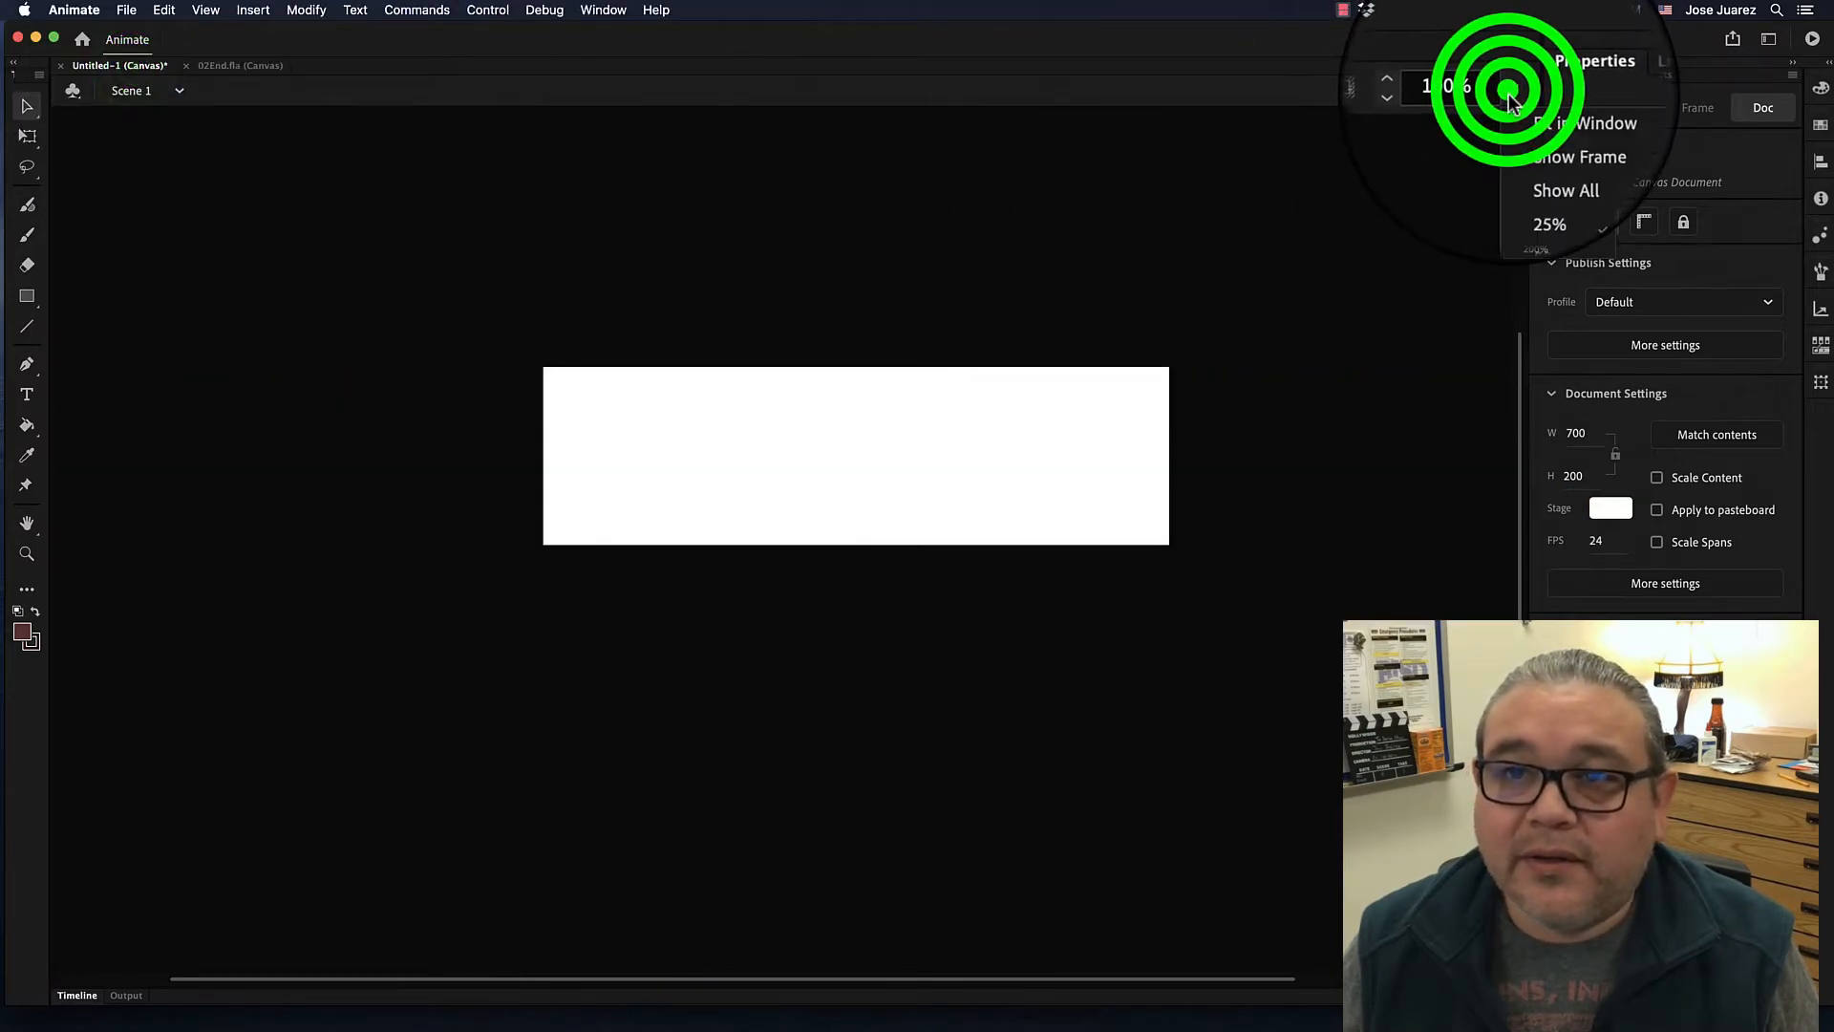
left_click(1540, 248)
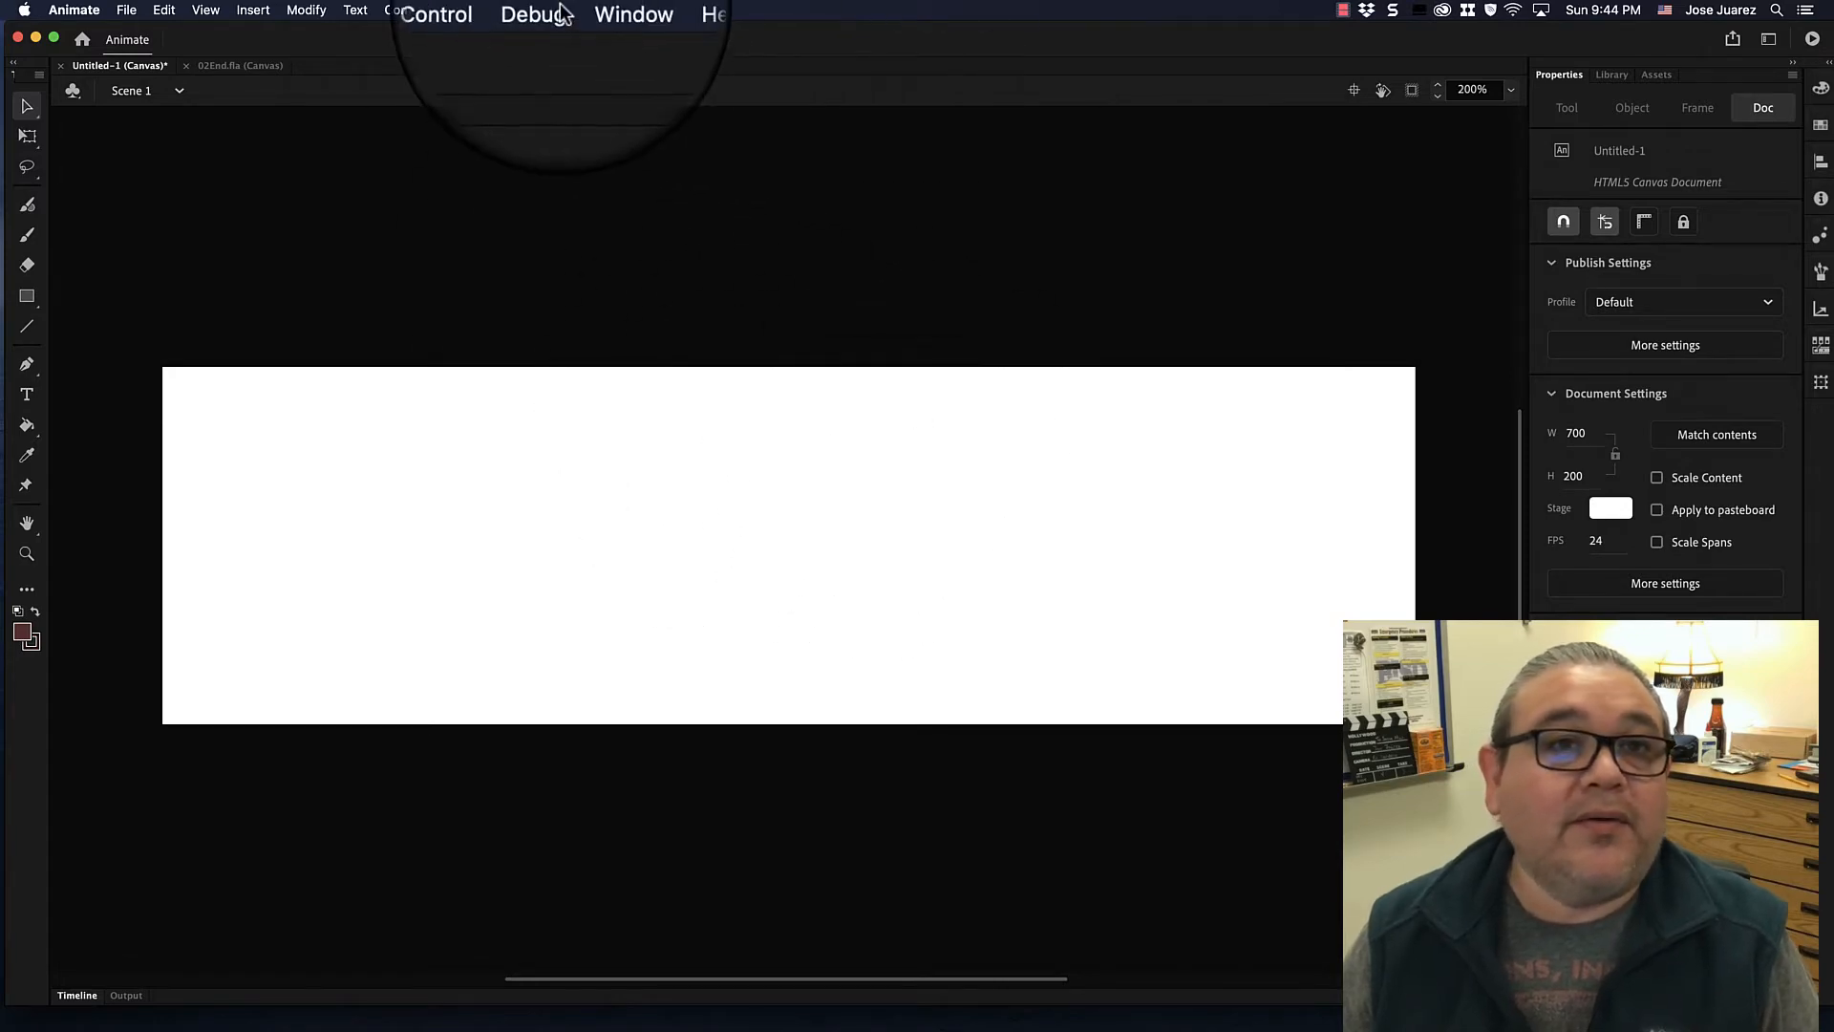
Reset the Essentials workspace to its default layout and confirm the reset.
left_click(583, 10)
mouse_move(741, 606)
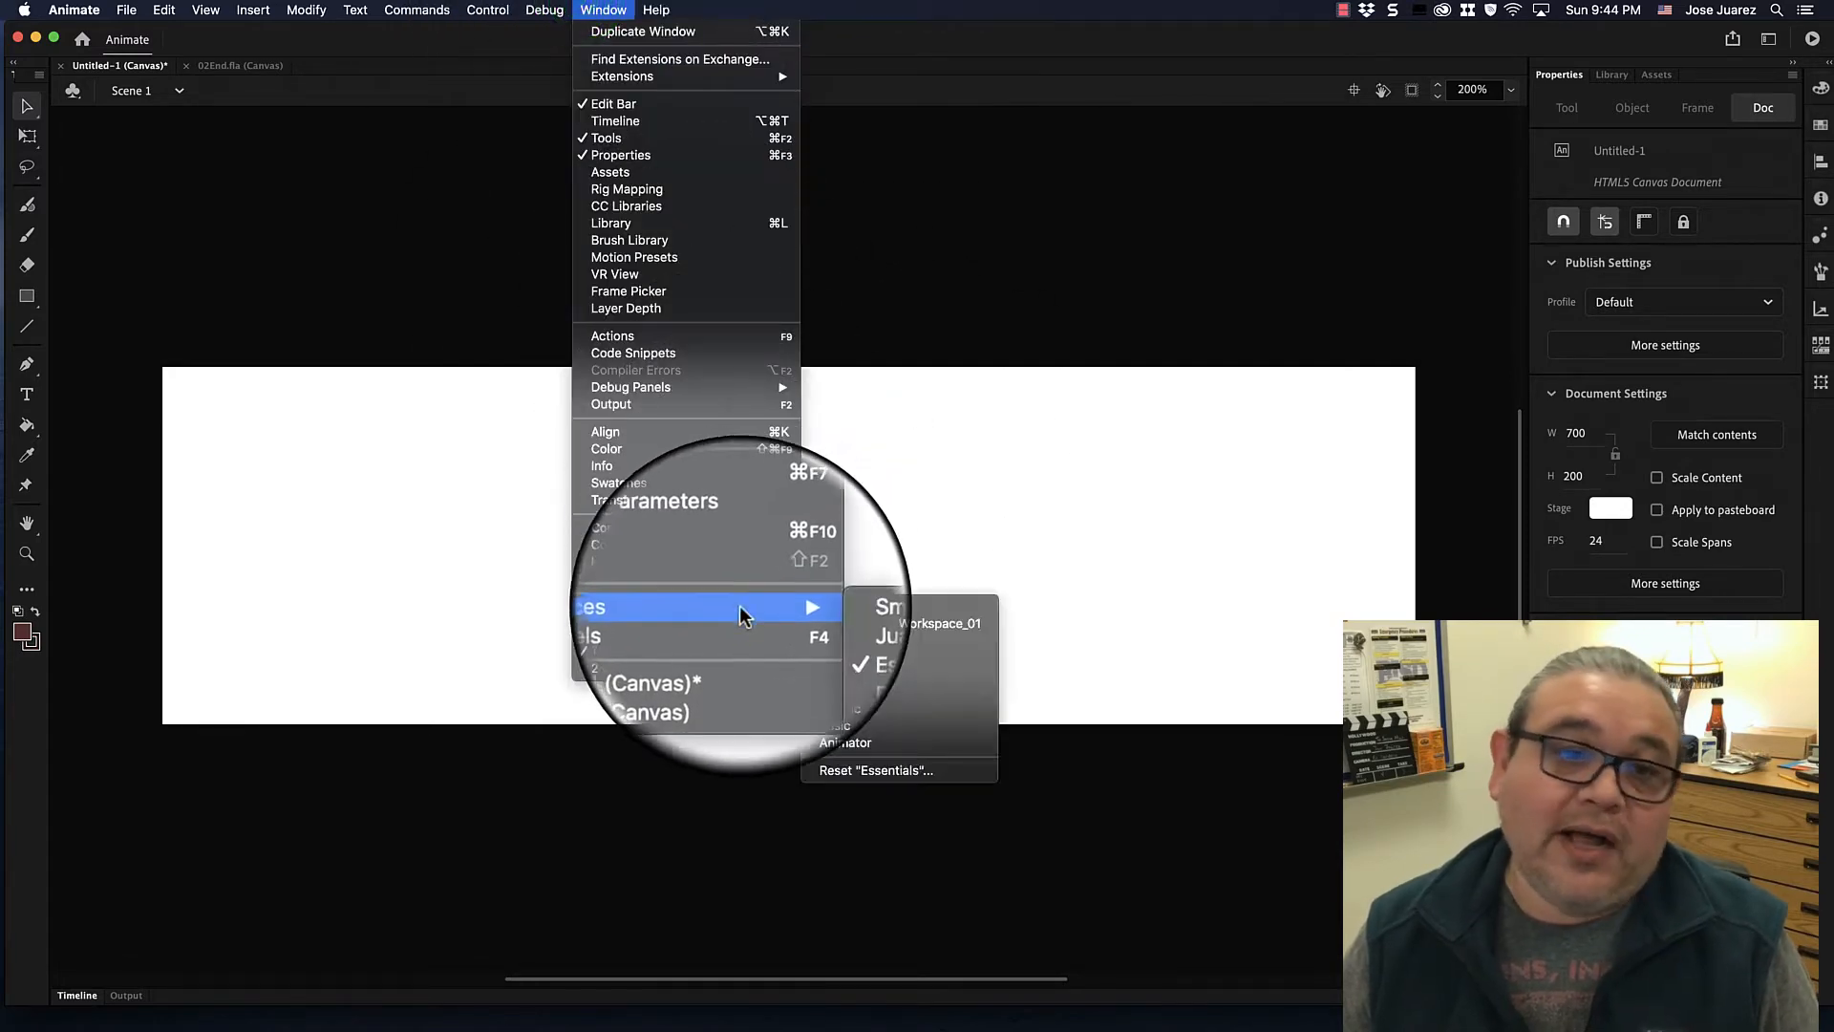
left_click(904, 770)
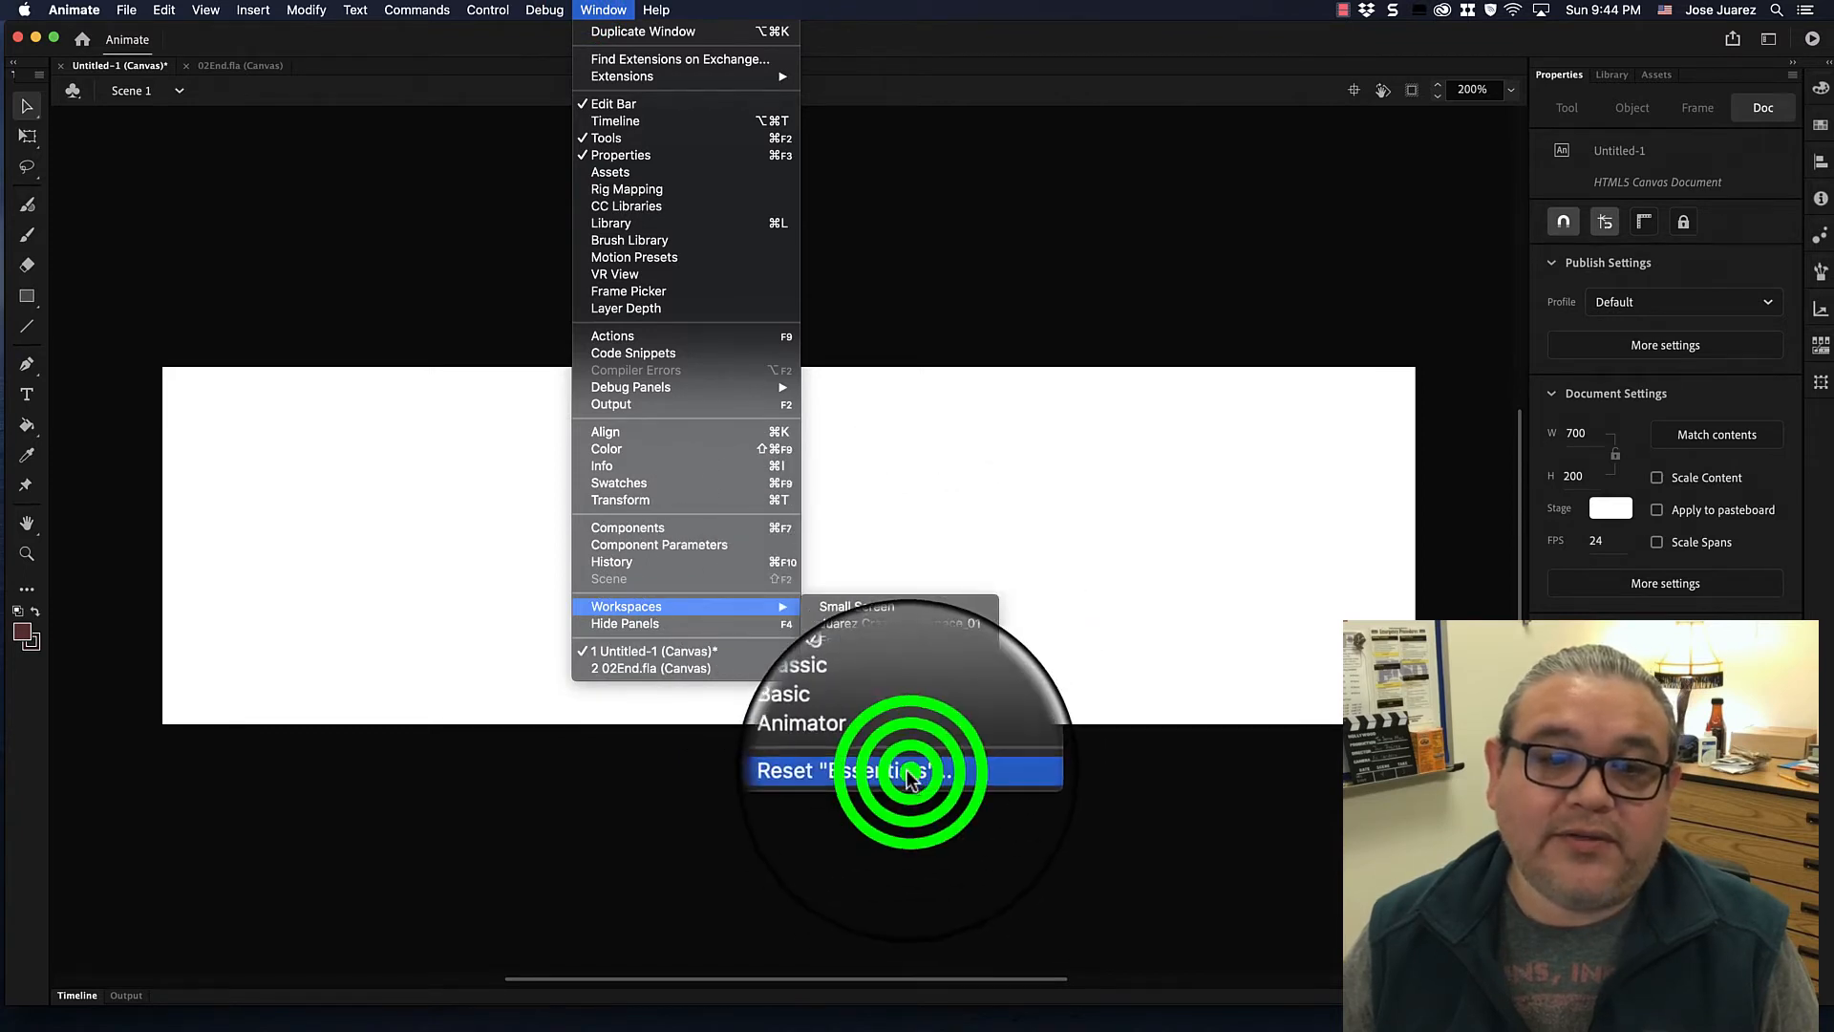
left_click(1089, 543)
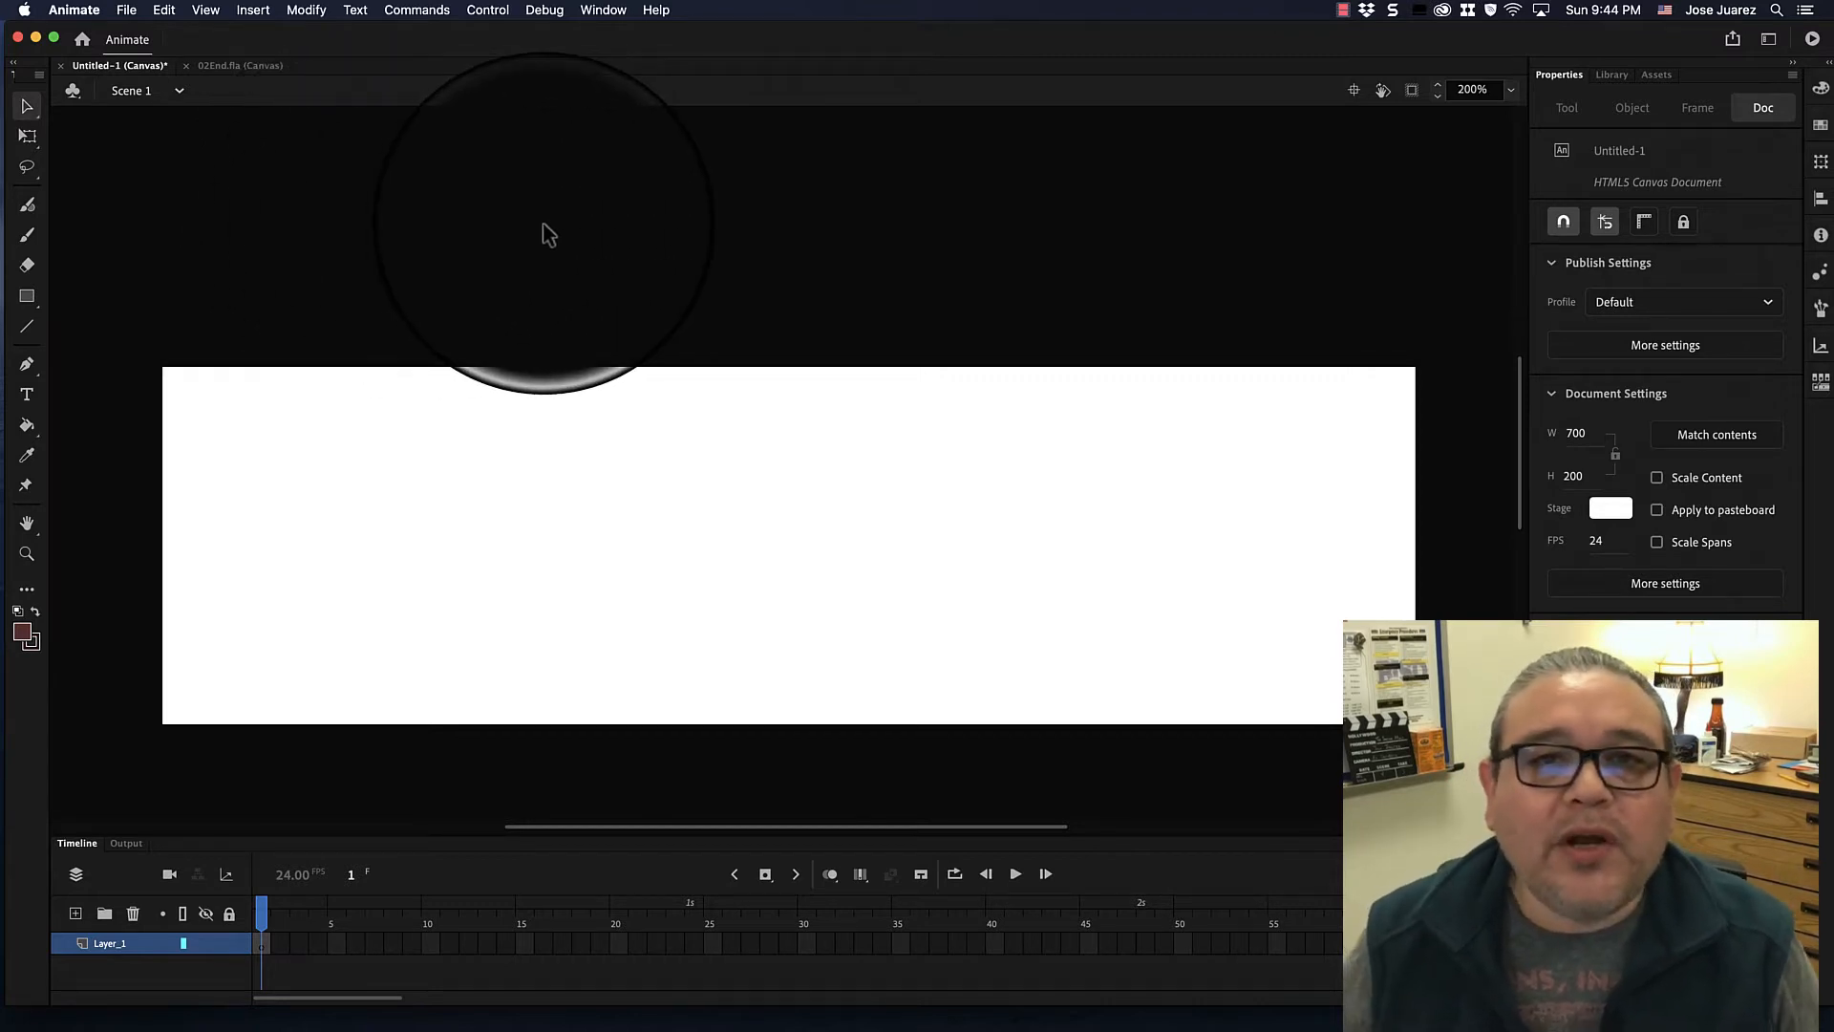
Center the blank stage in the document view.
left_click(1323, 91)
left_click(1317, 84)
left_click(1344, 109)
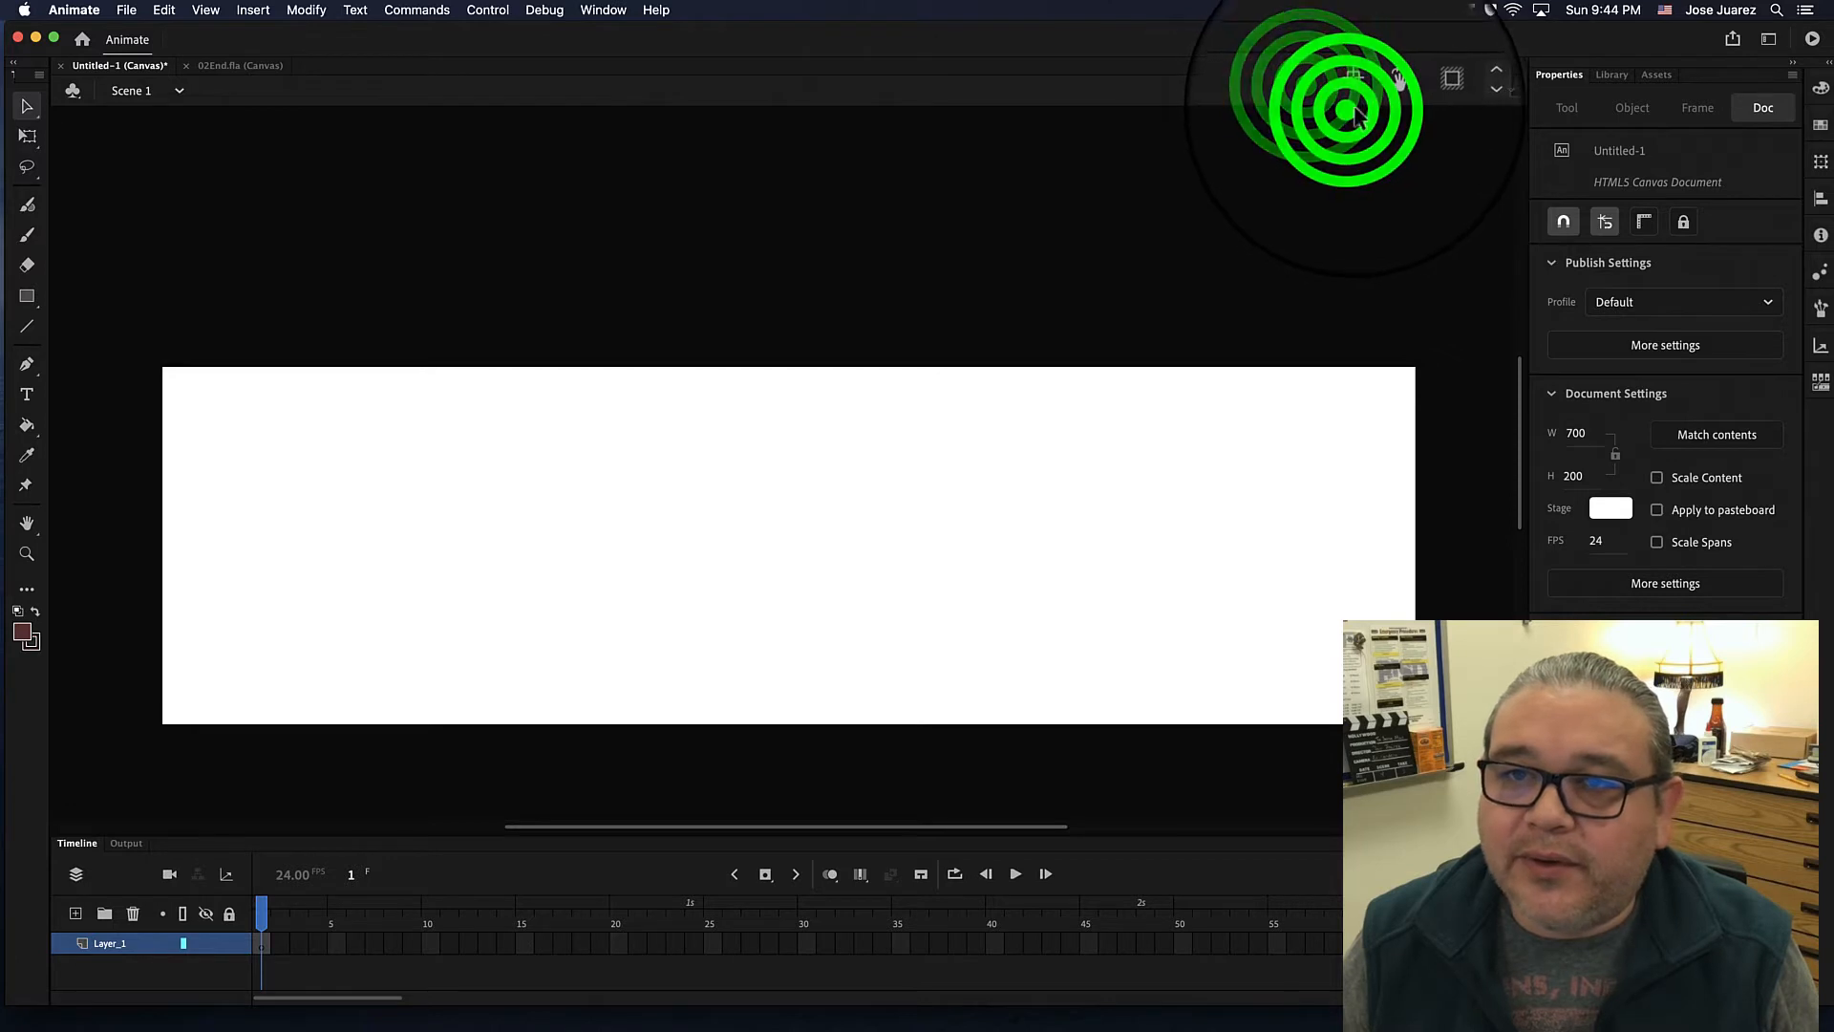
left_click(1359, 107)
left_click(1357, 103)
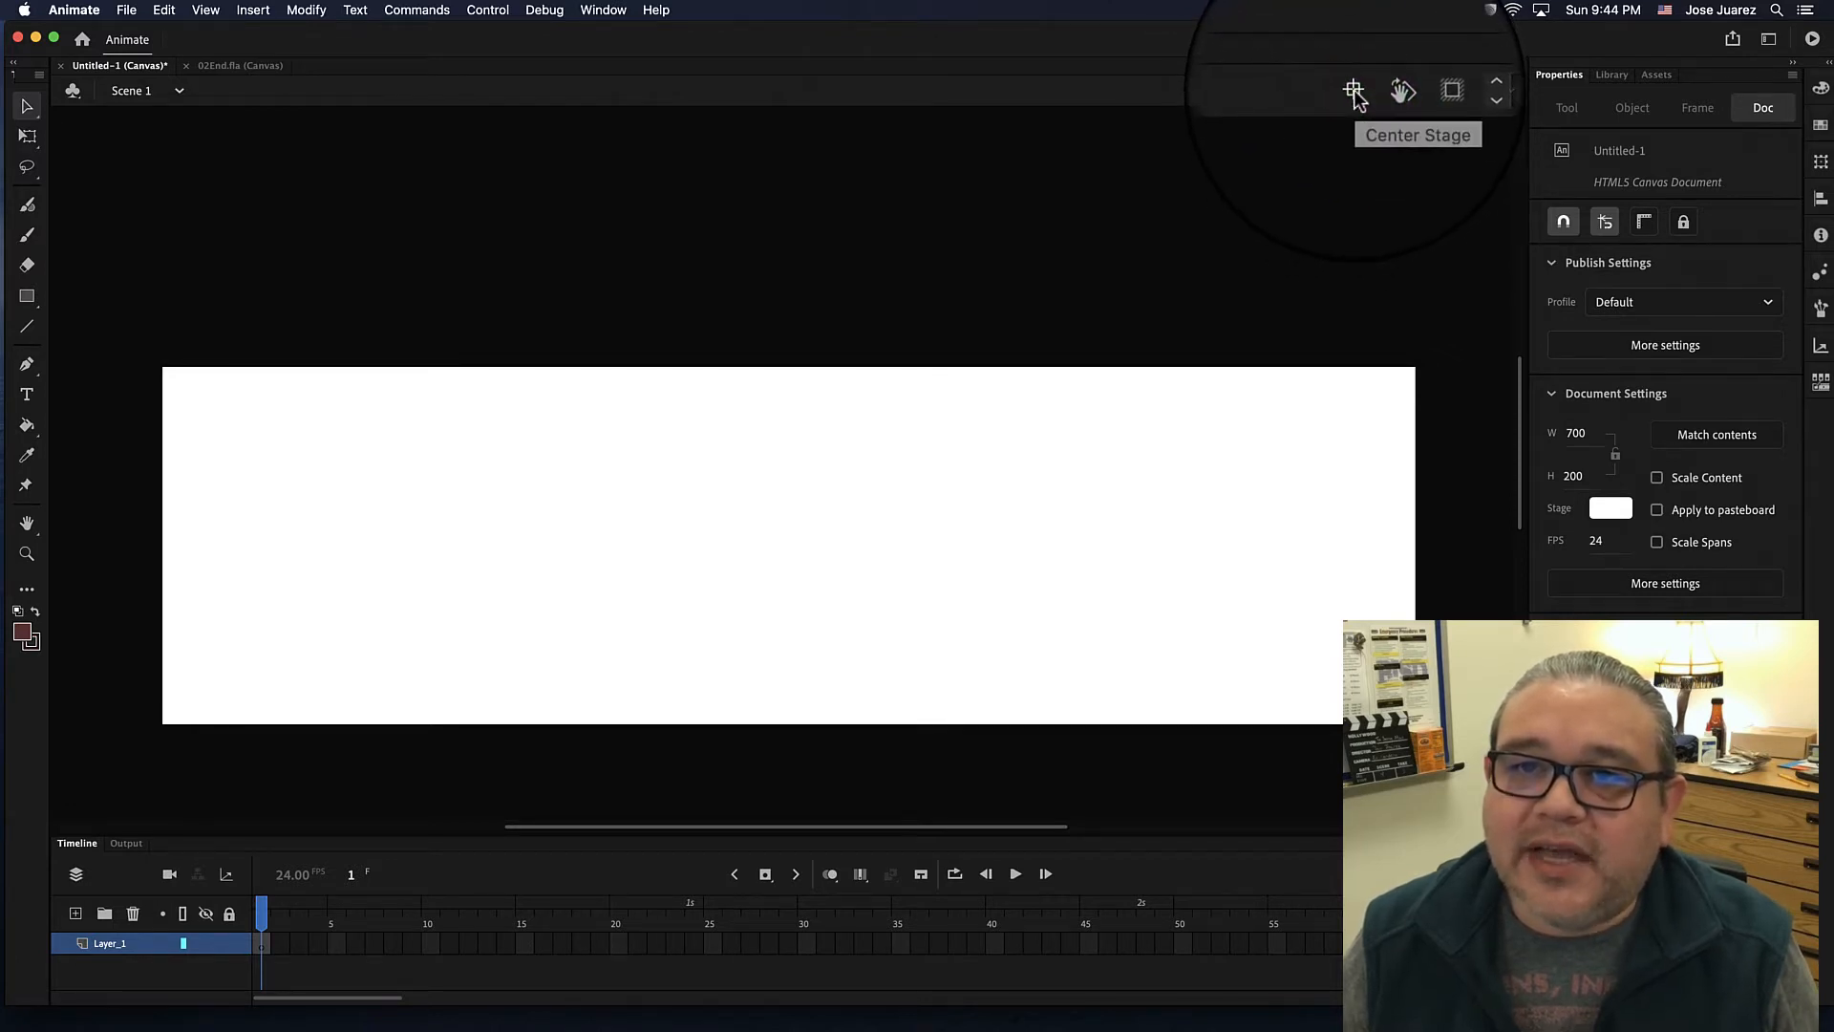
left_click(1355, 93)
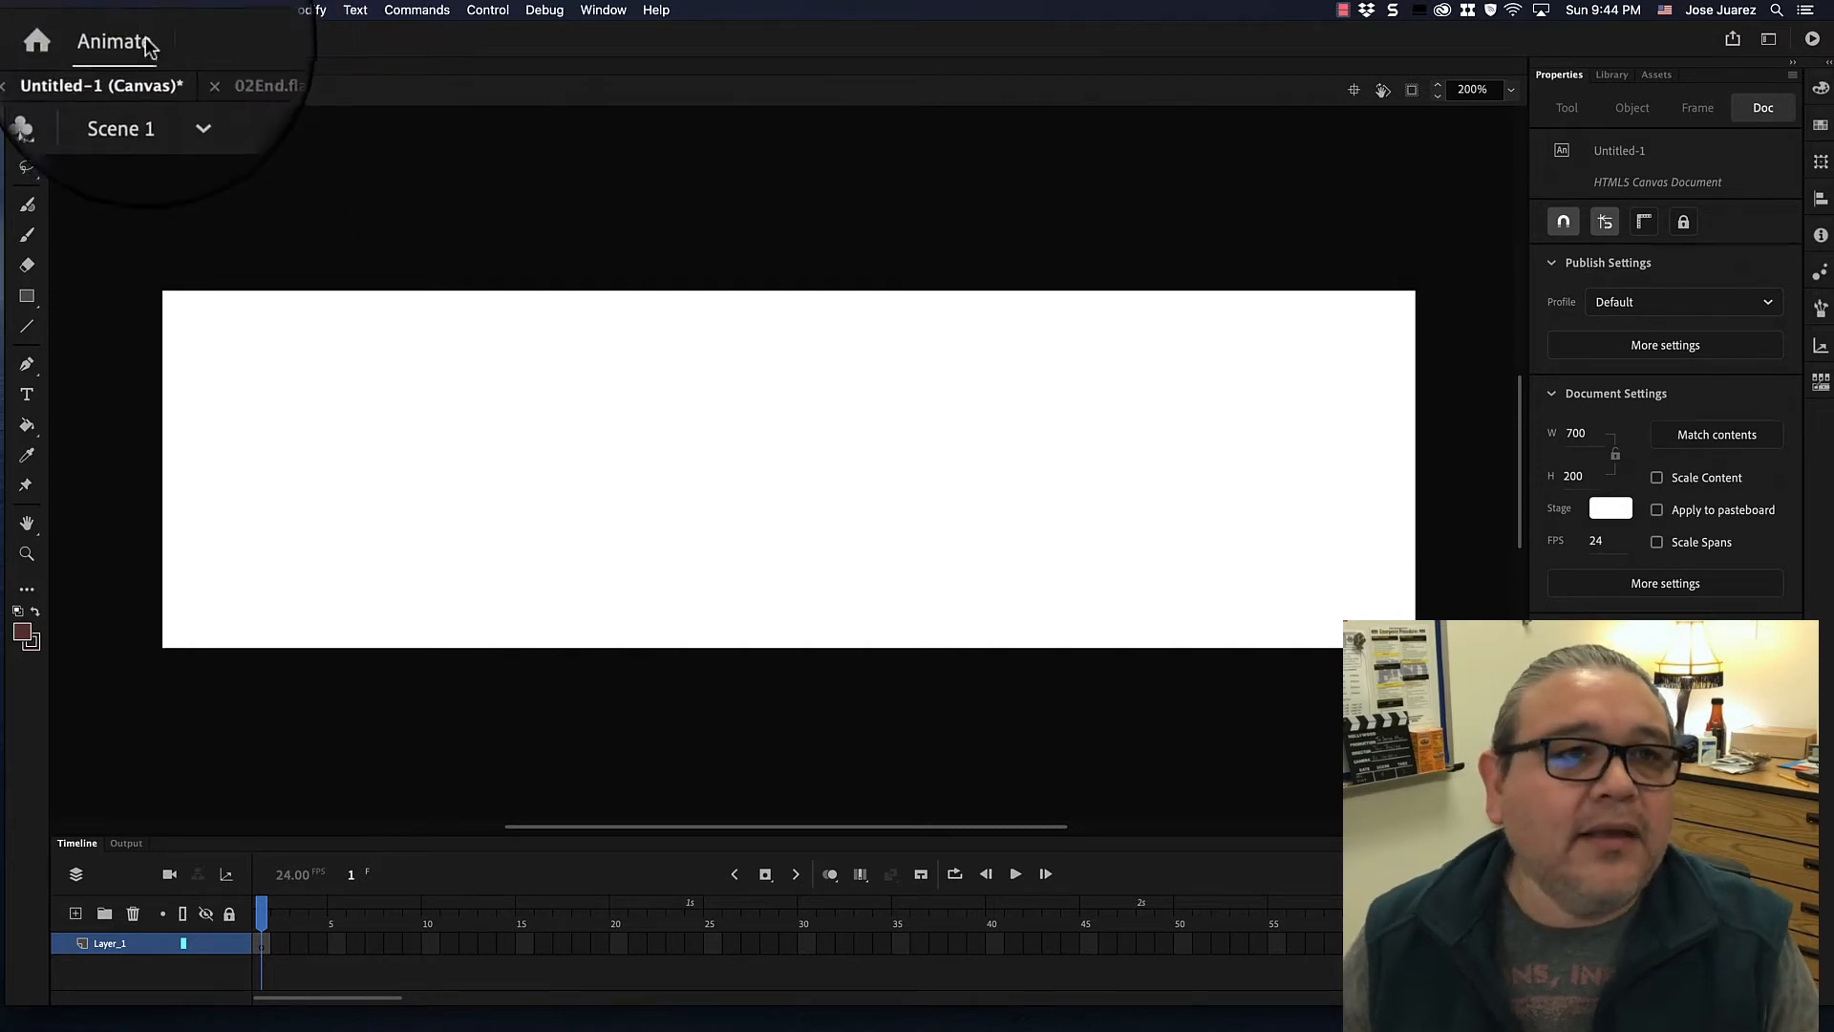
Start saving the untitled document and name the file 02_workingcopy.fla.
left_click(128, 10)
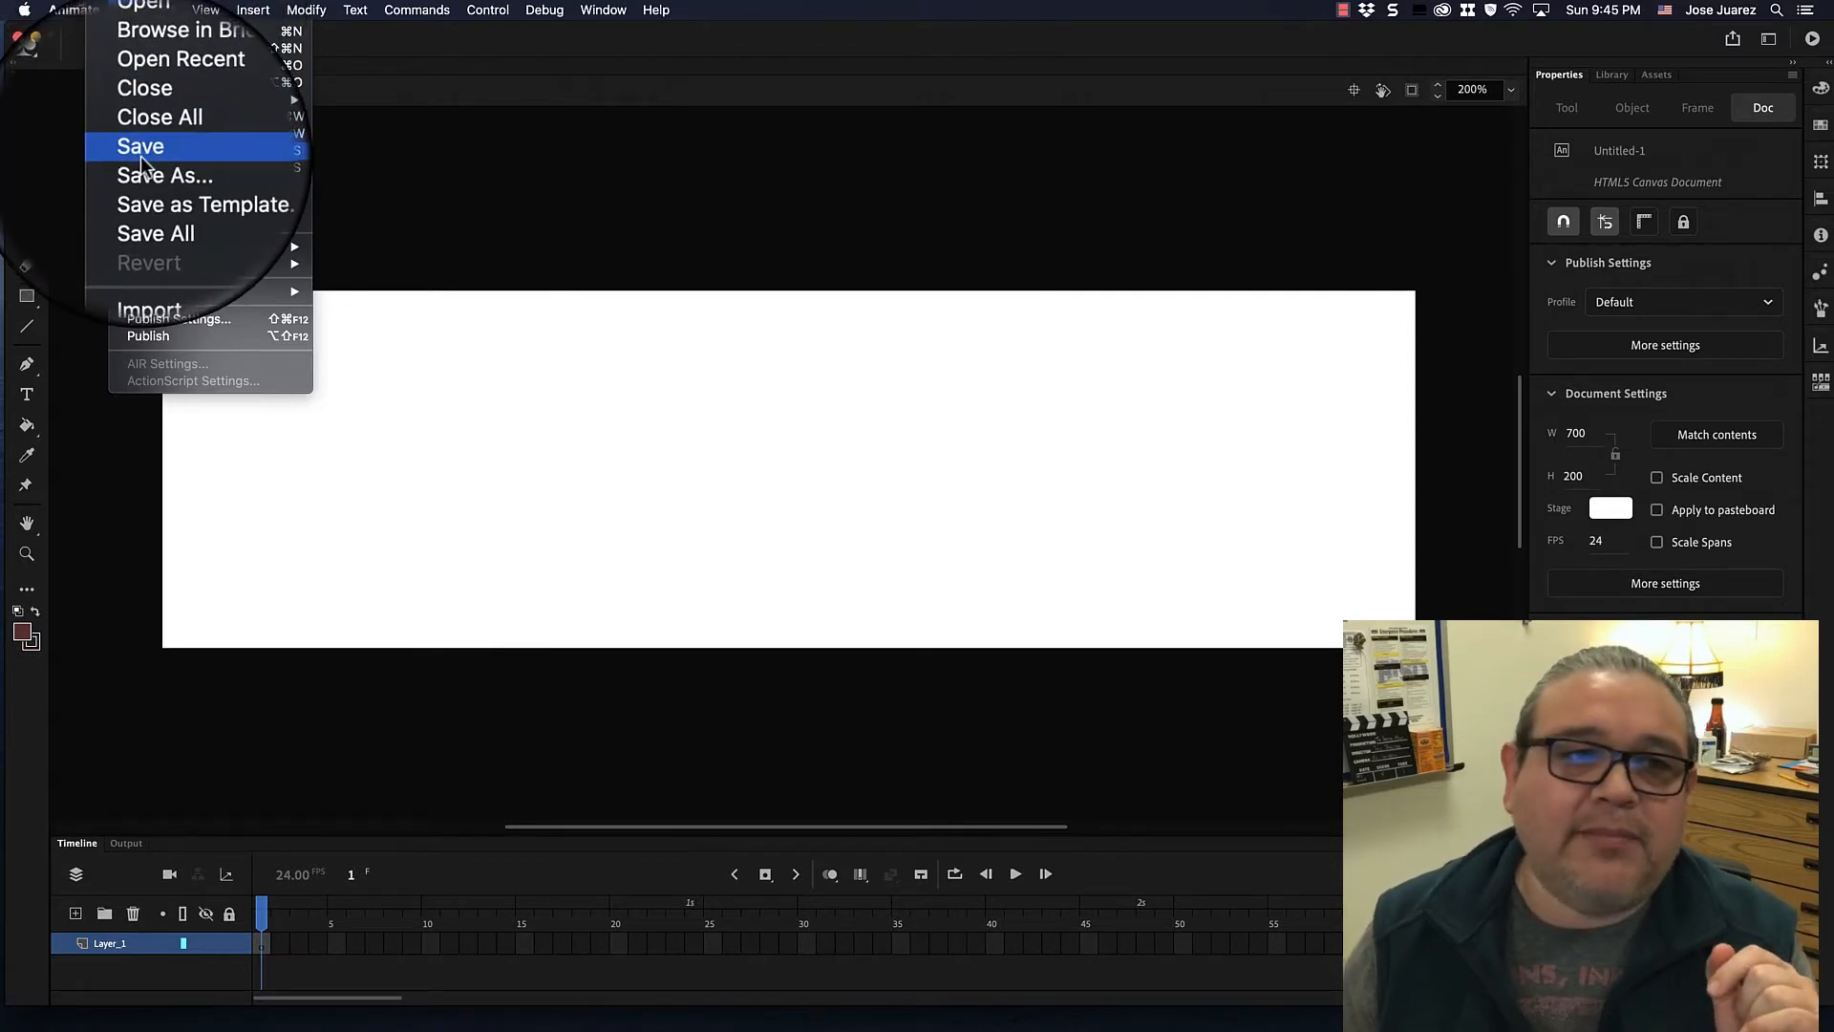
left_click(140, 157)
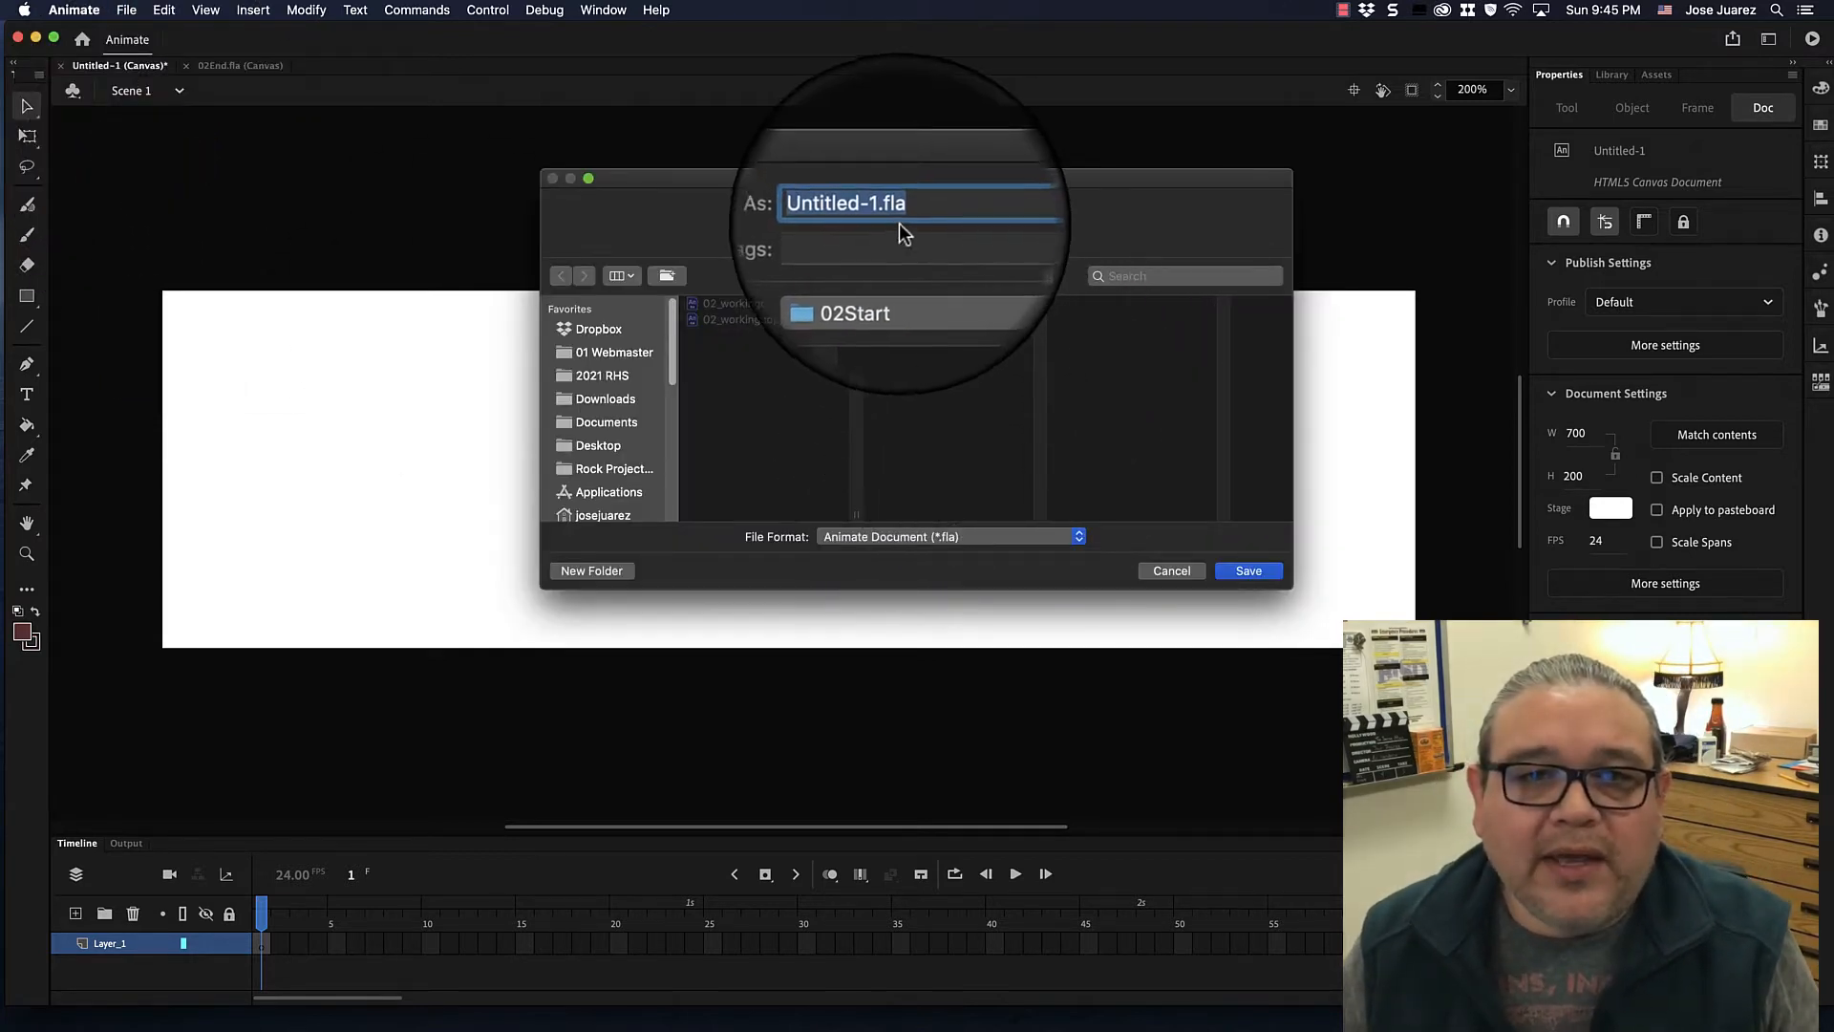
left_click(890, 214)
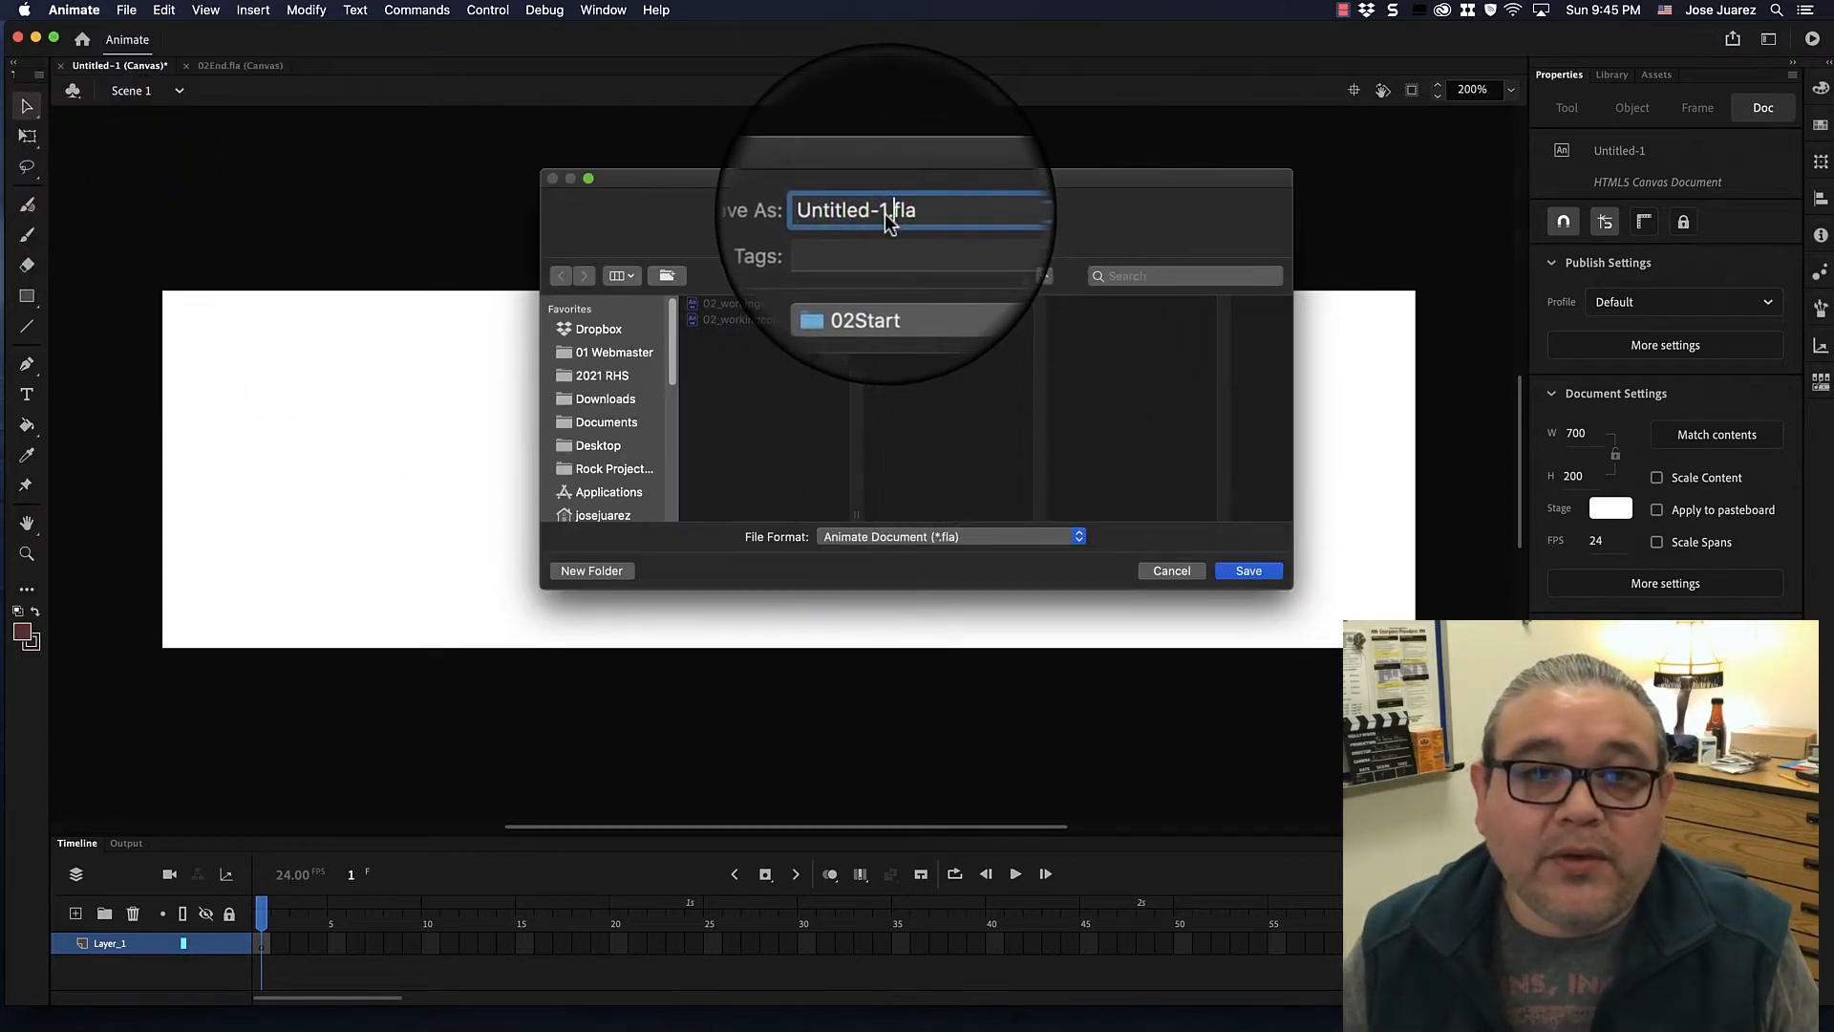
left_click(885, 214)
left_click_drag(884, 212, 823, 215)
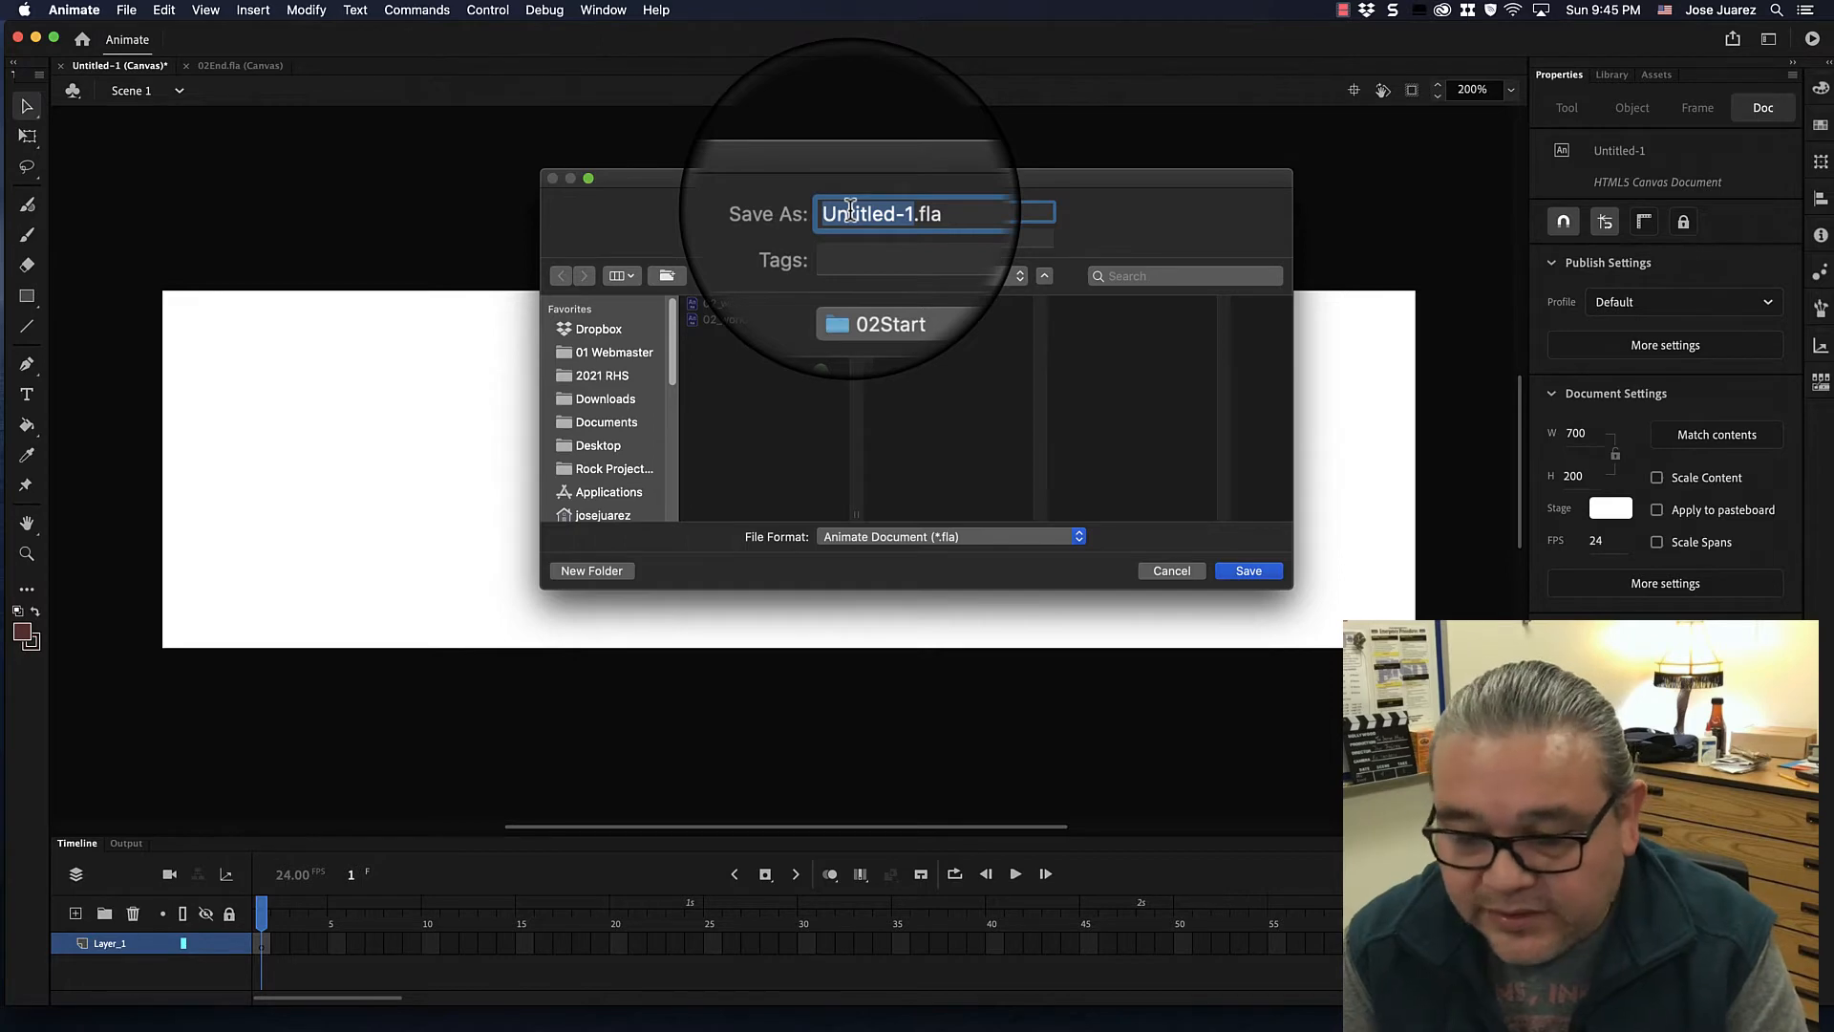
type("02_workingcopy")
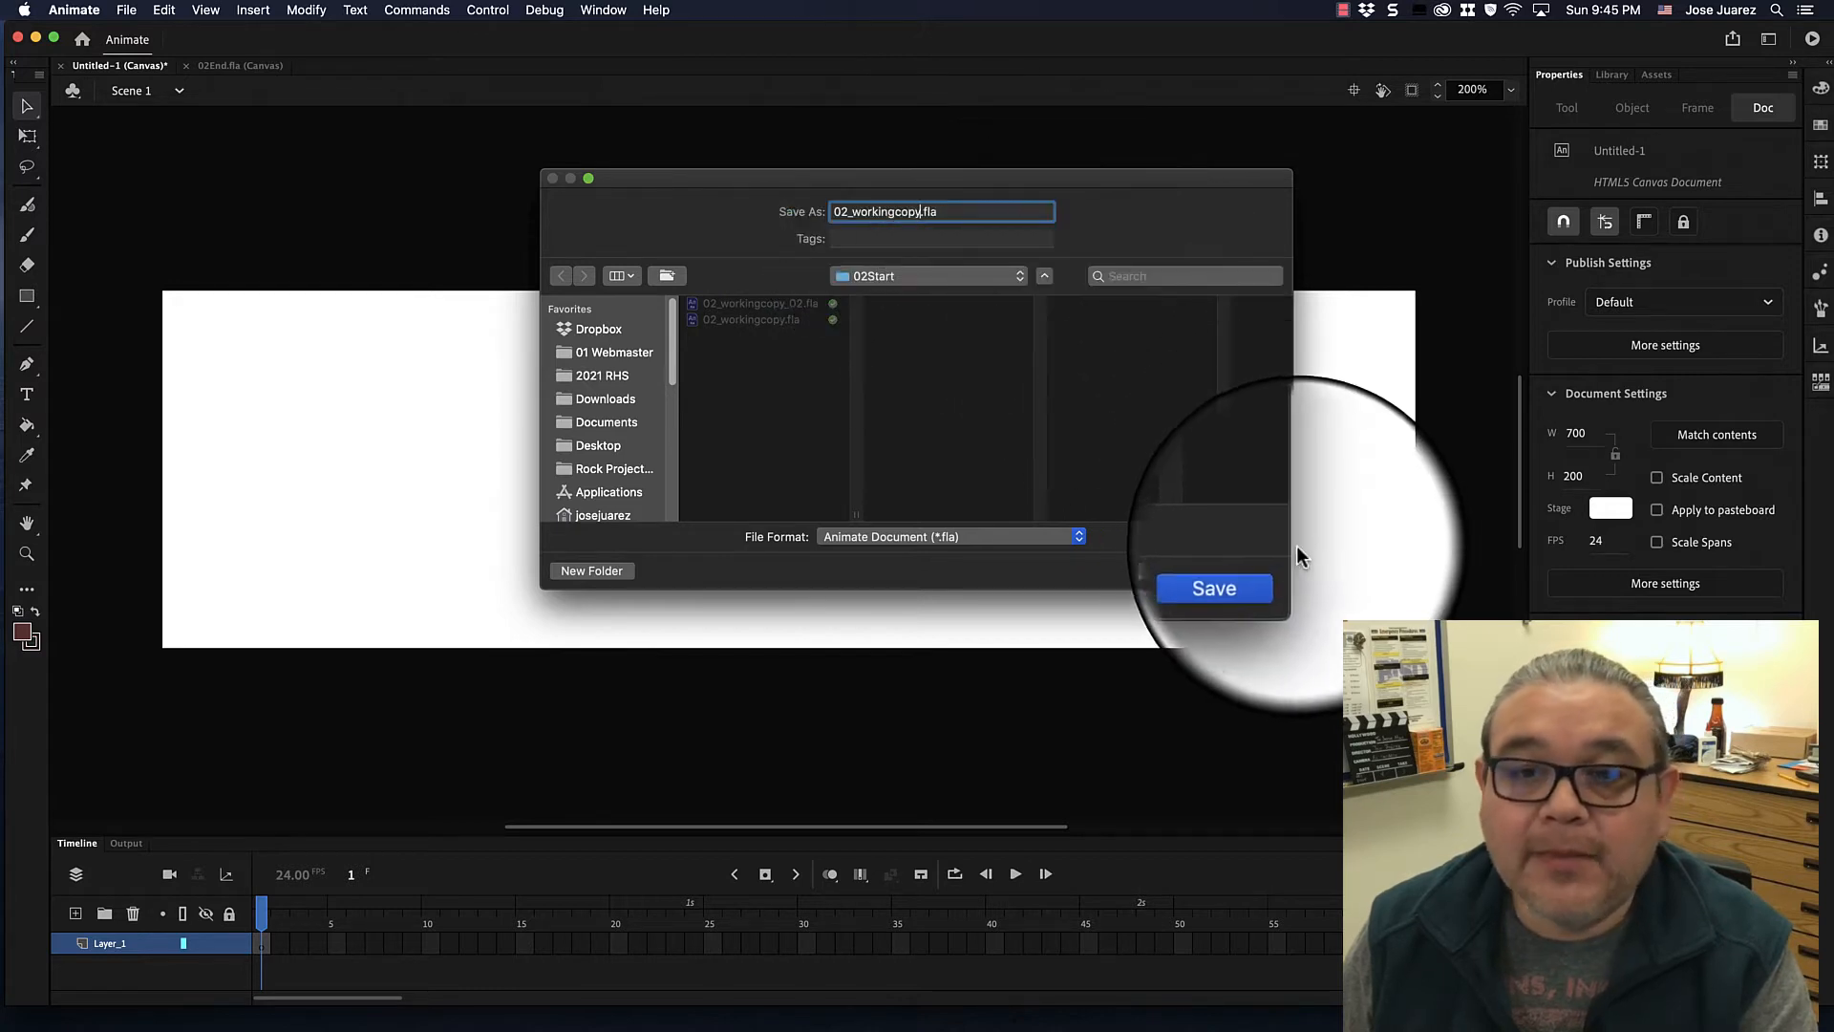
left_click(1110, 577)
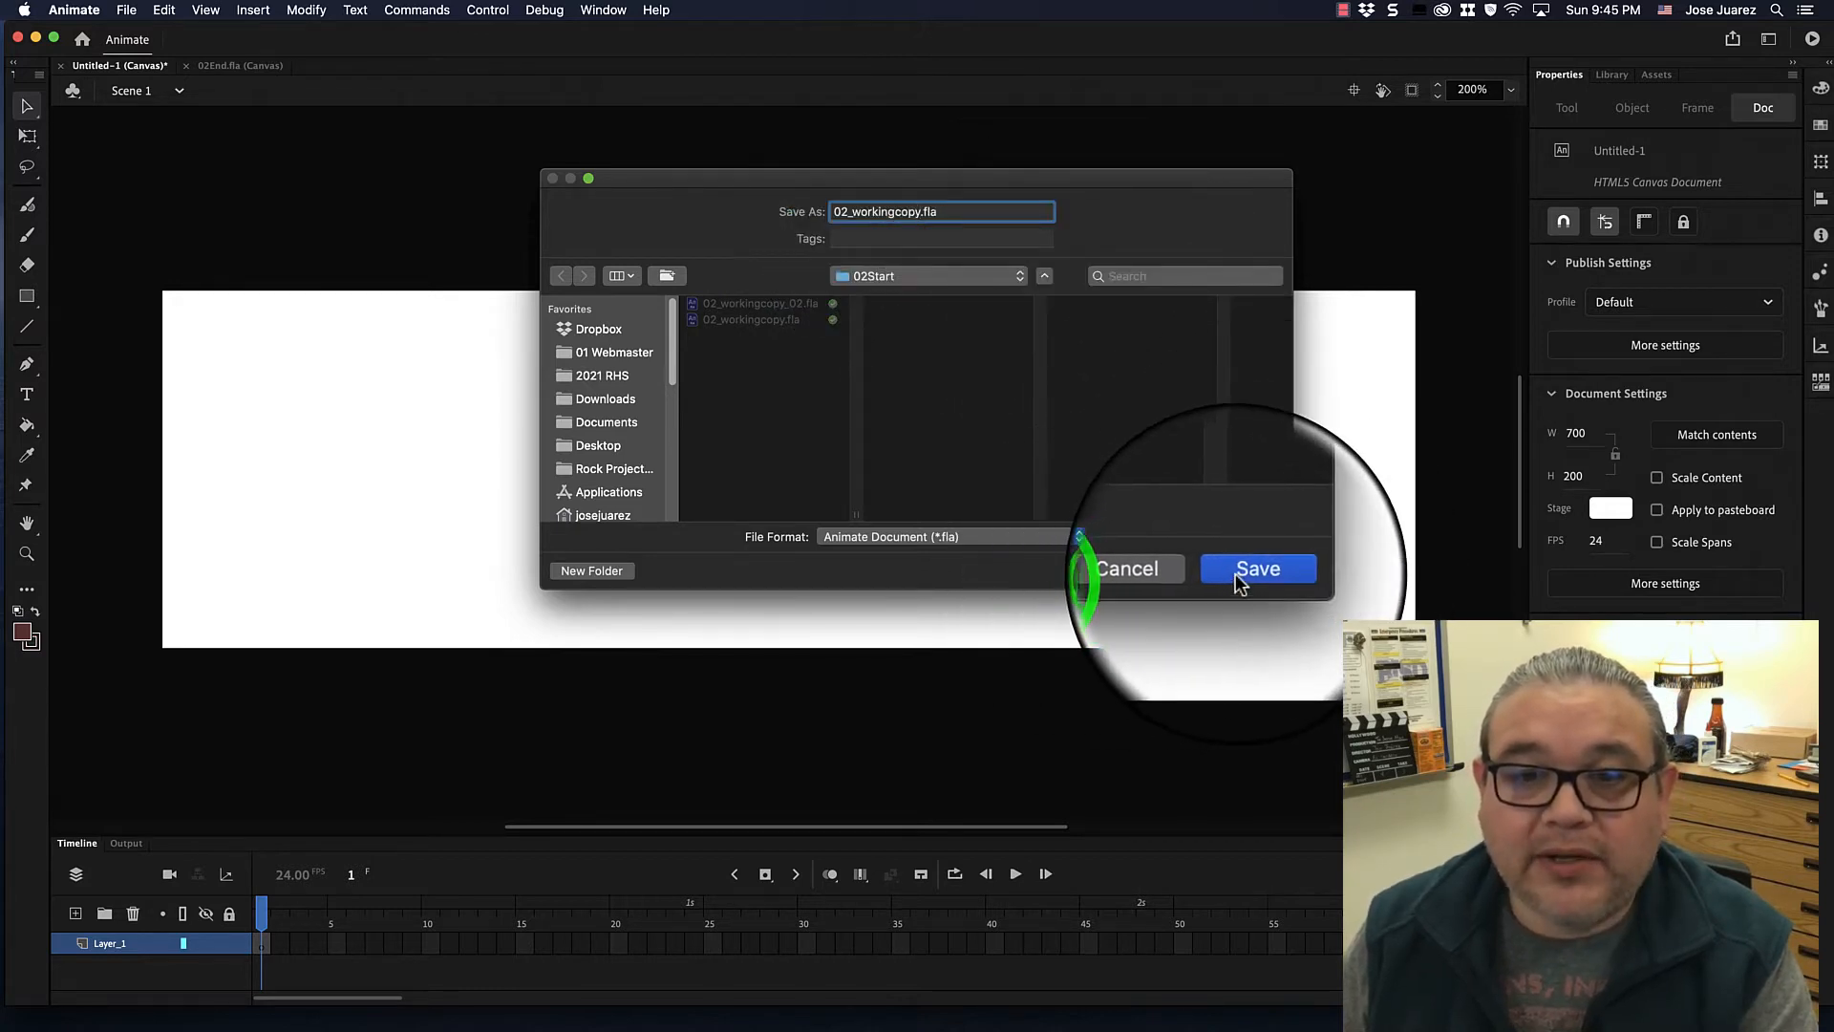
Save the file in the 02Start folder of Lesson02 inside animate2020cib, replacing the existing copy.
left_click(885, 287)
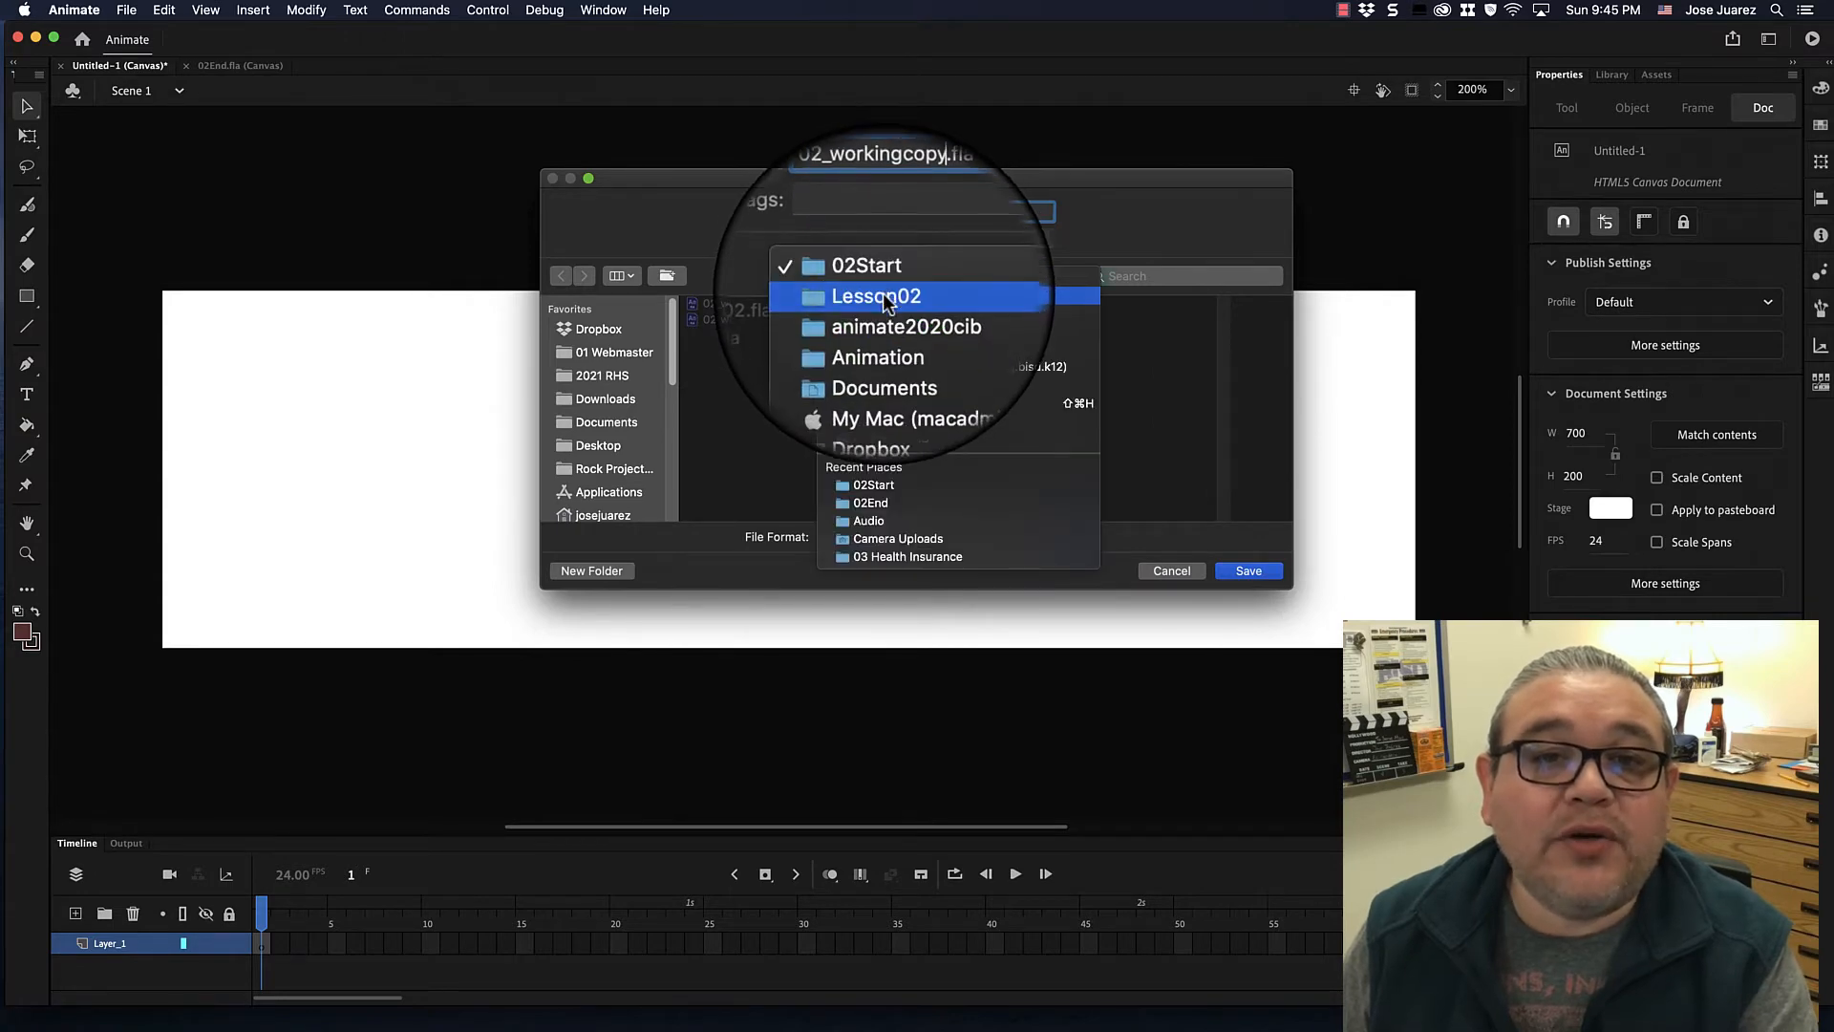
left_click(884, 295)
left_click(885, 287)
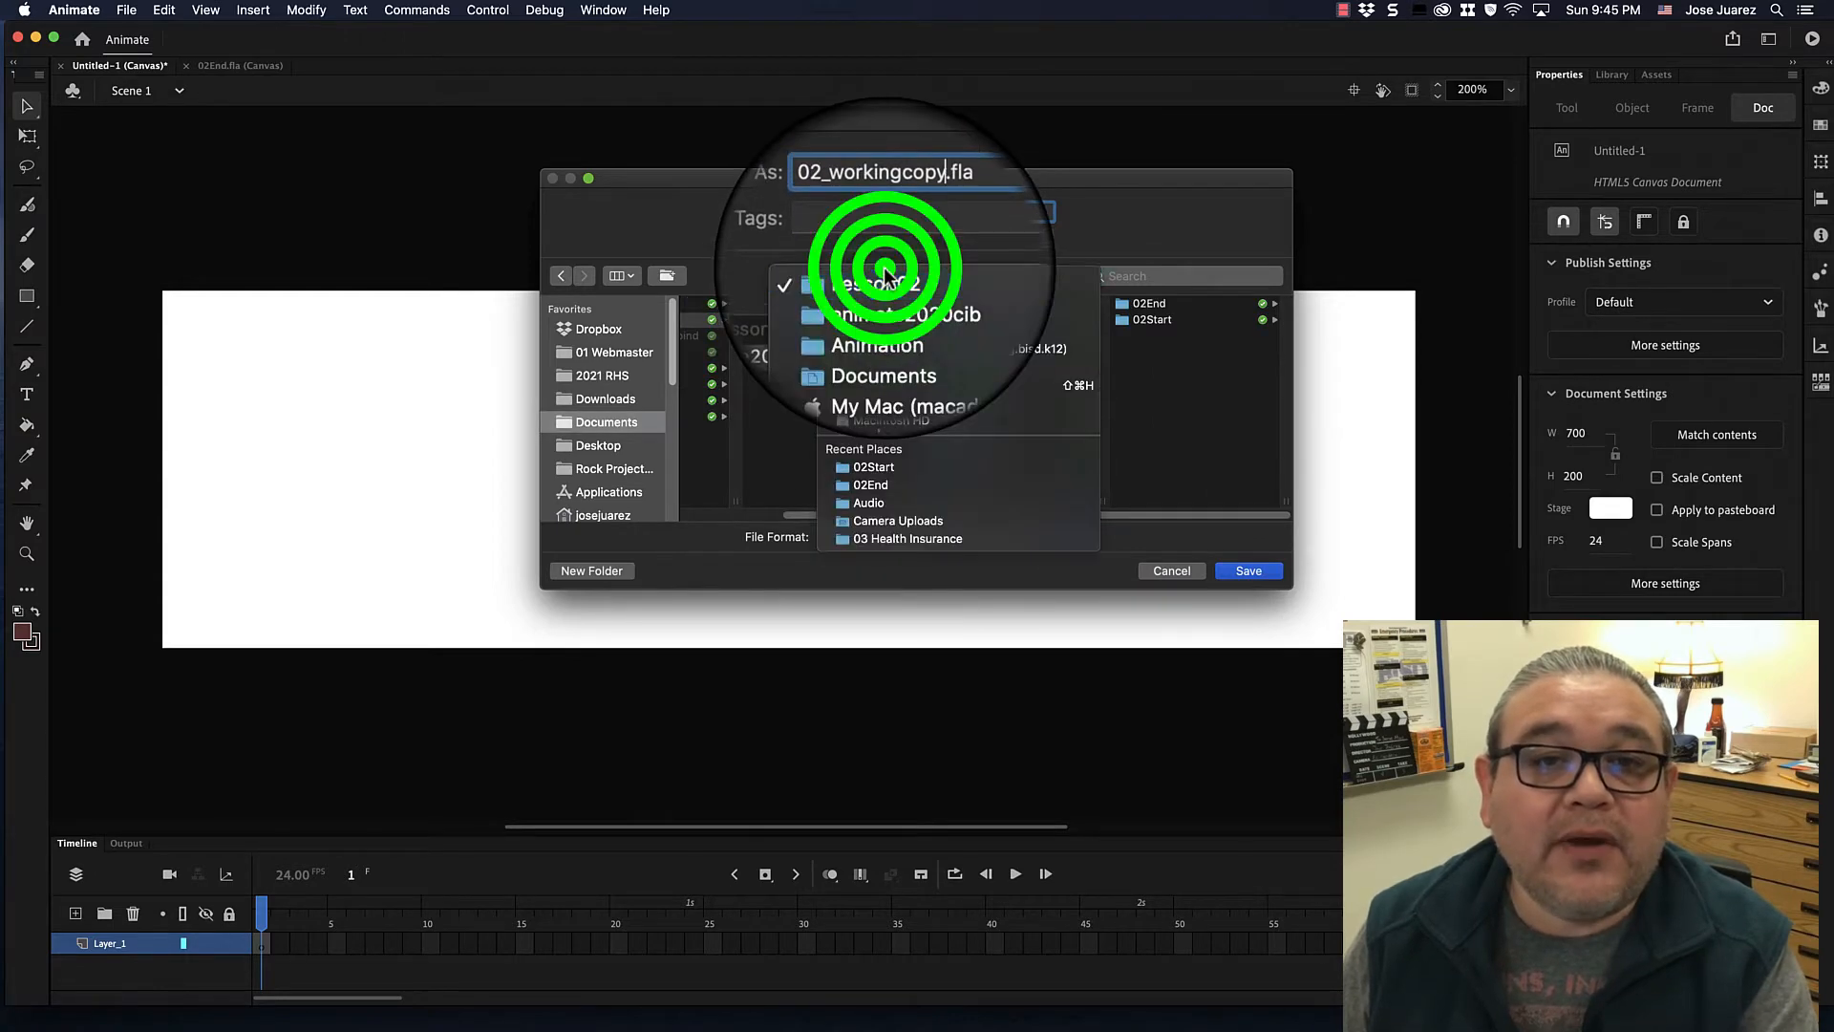
left_click(885, 307)
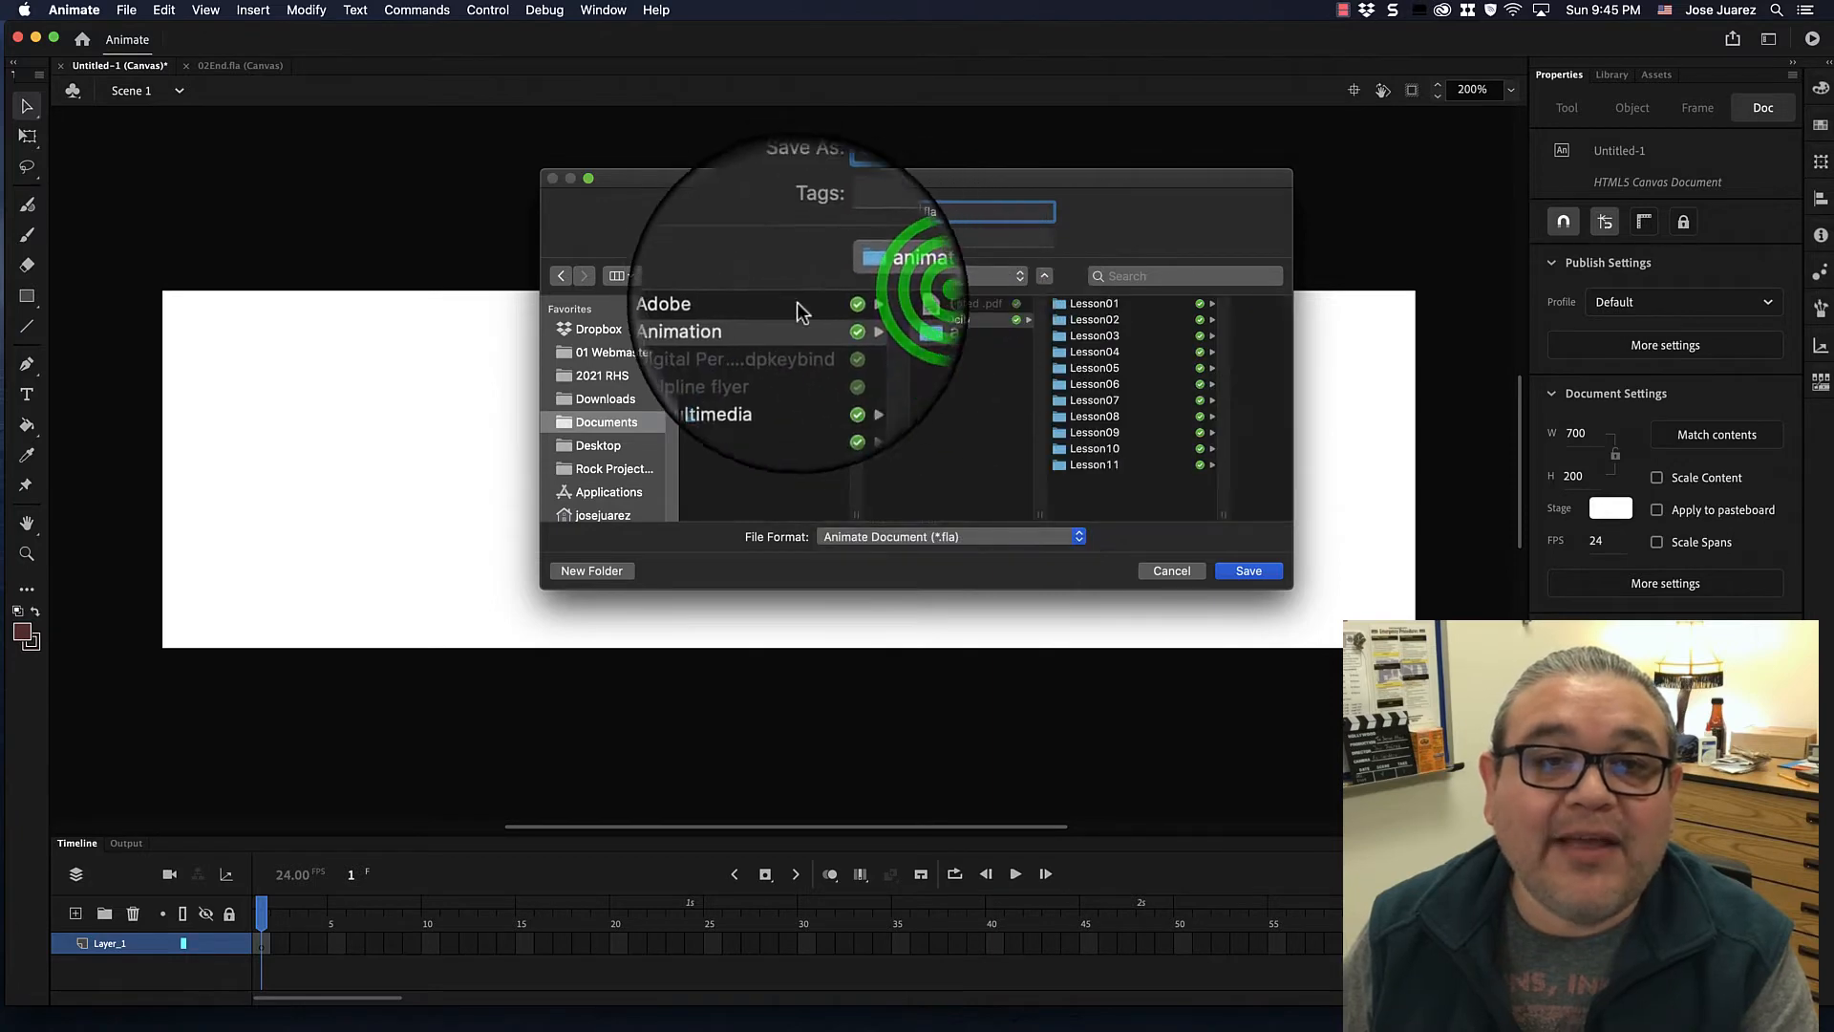
left_click(1086, 320)
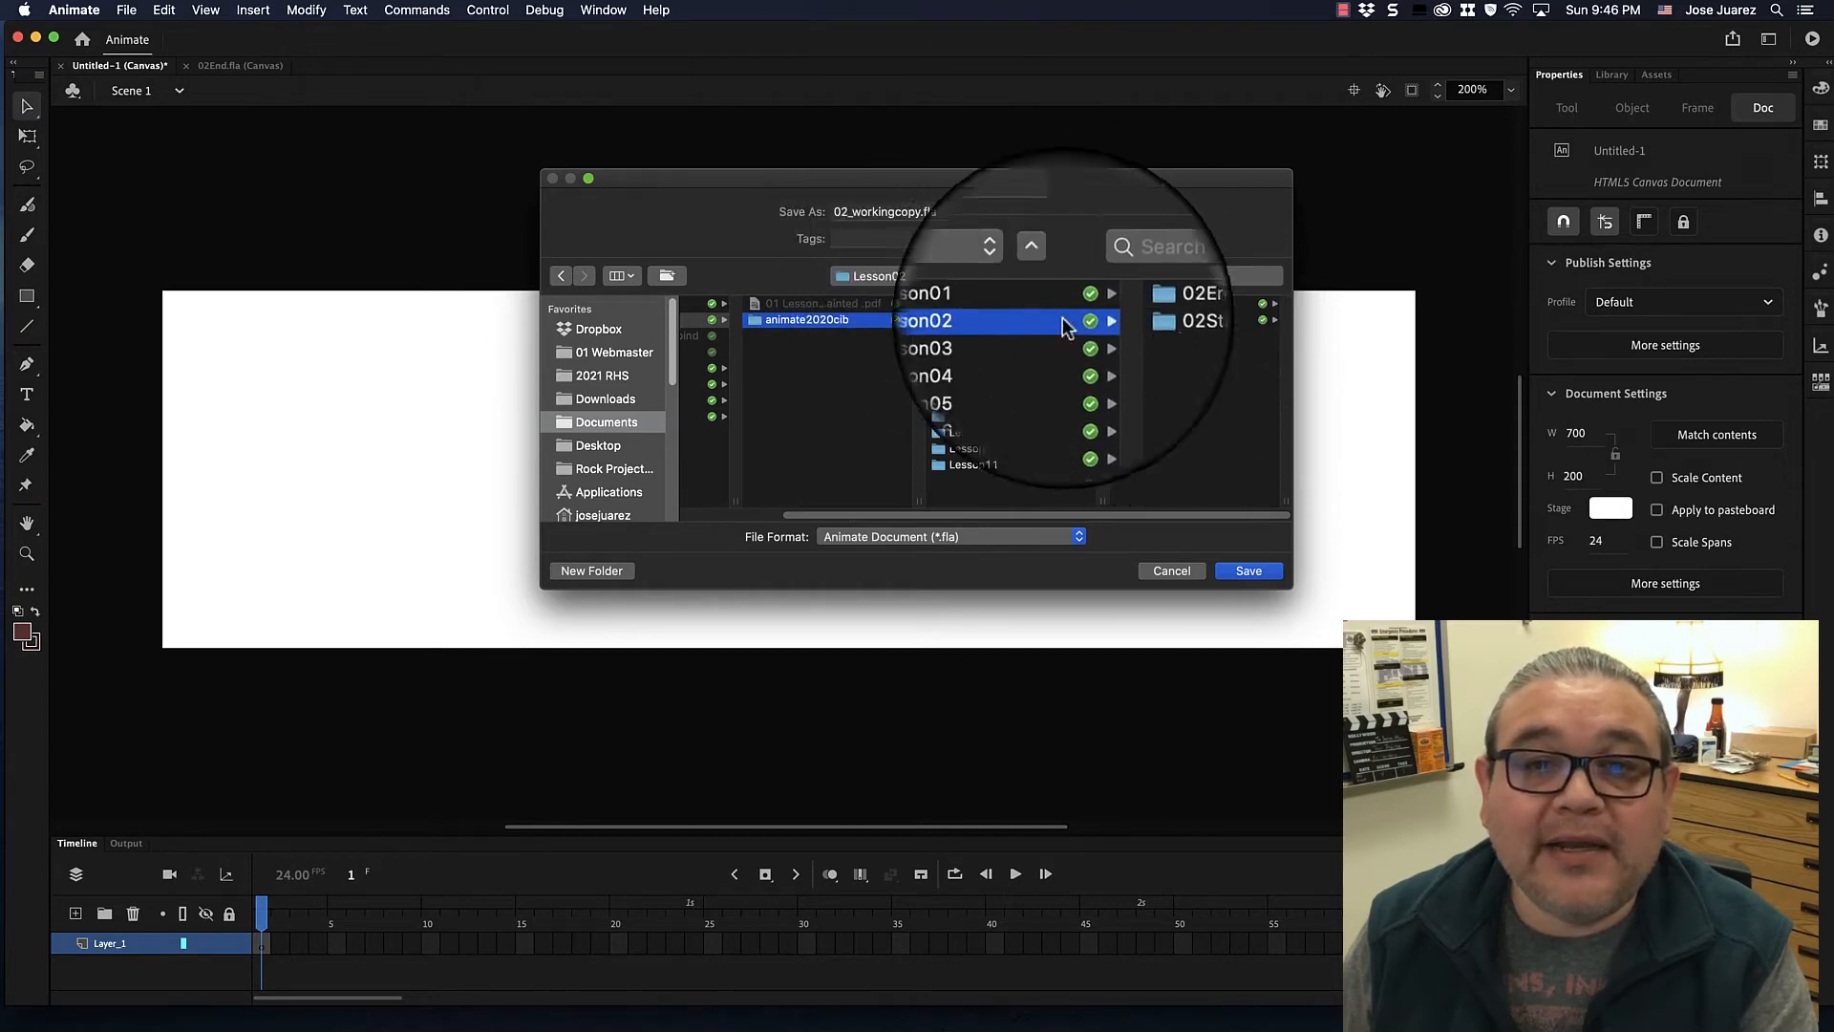
left_click(1154, 319)
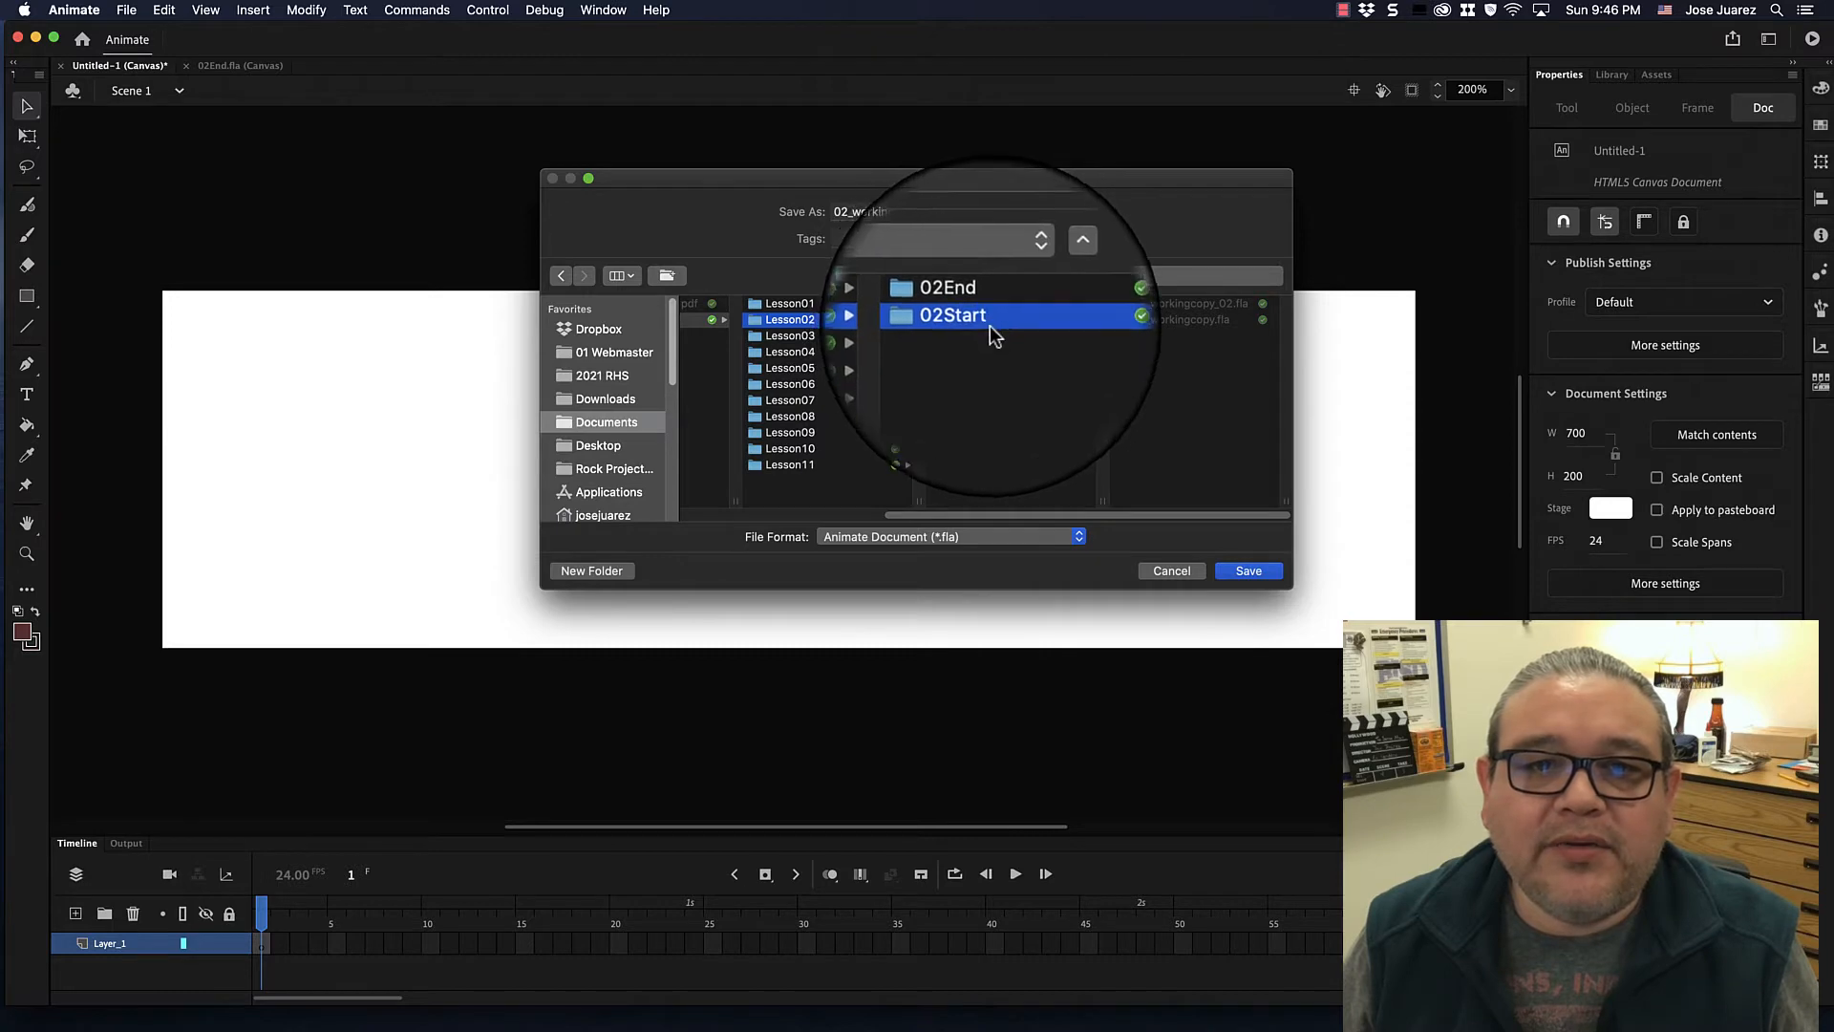
left_click(1253, 574)
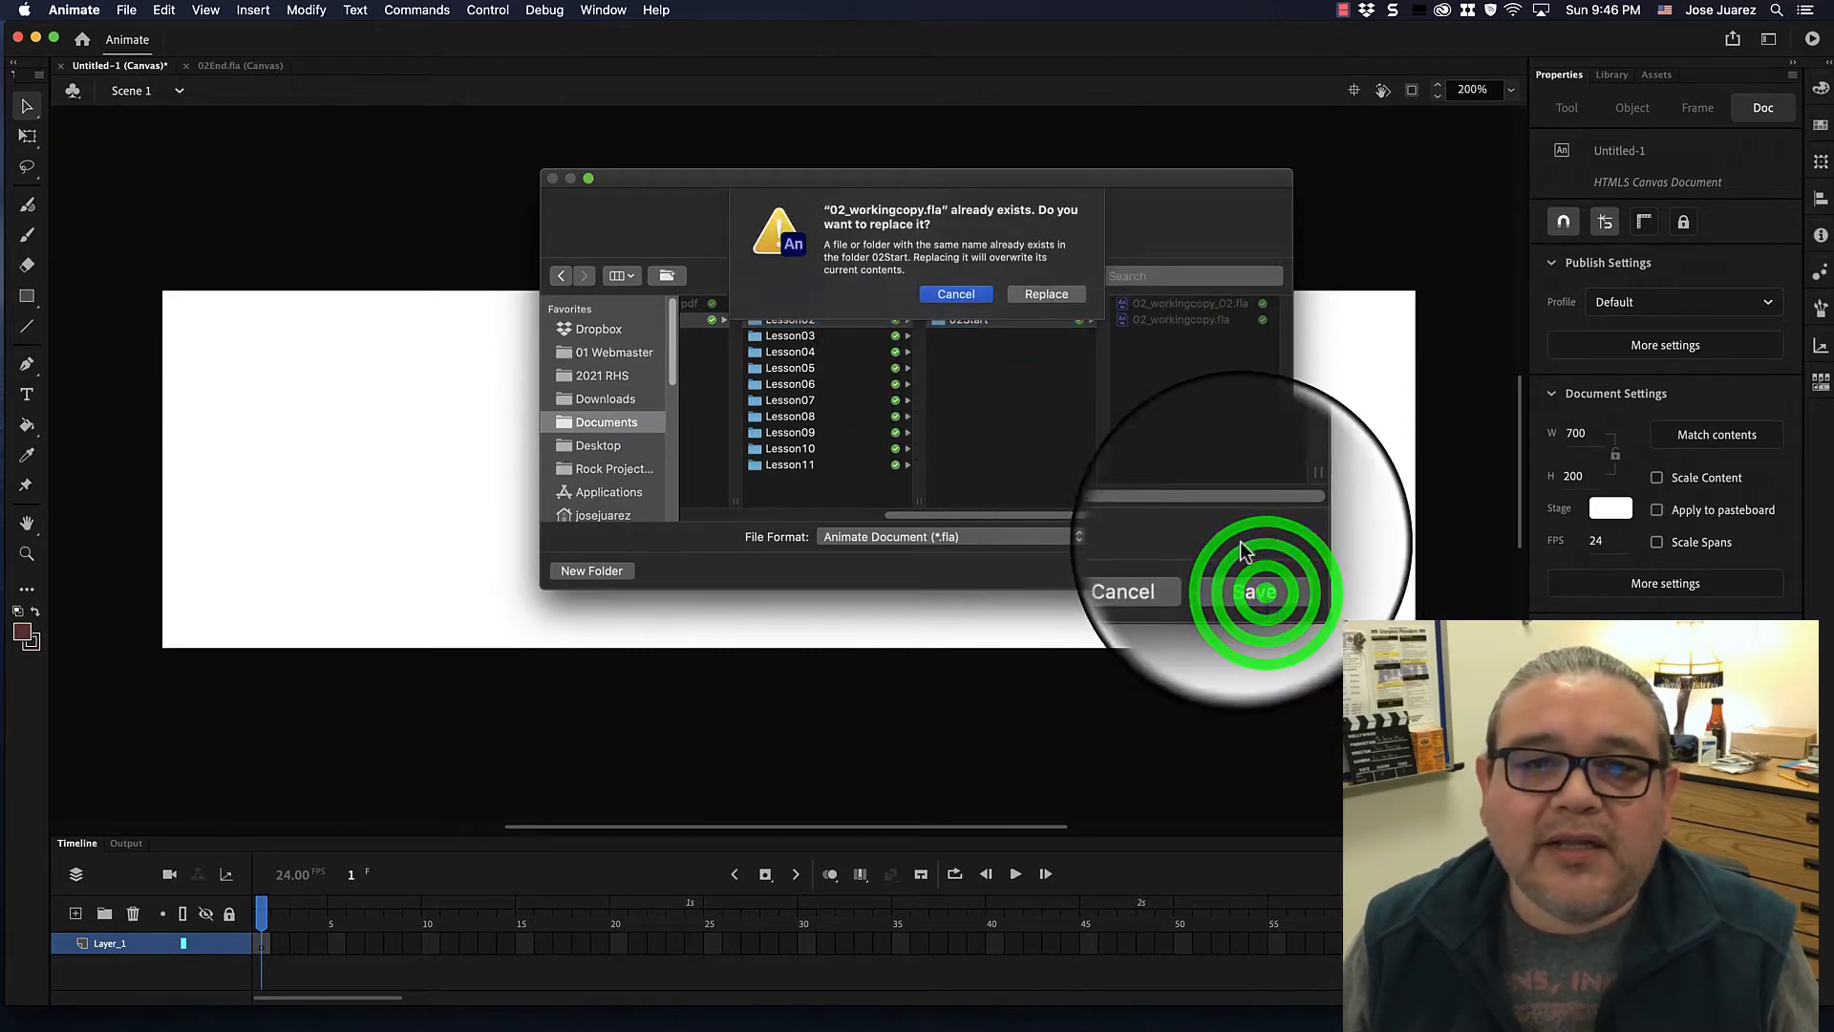
left_click(1046, 294)
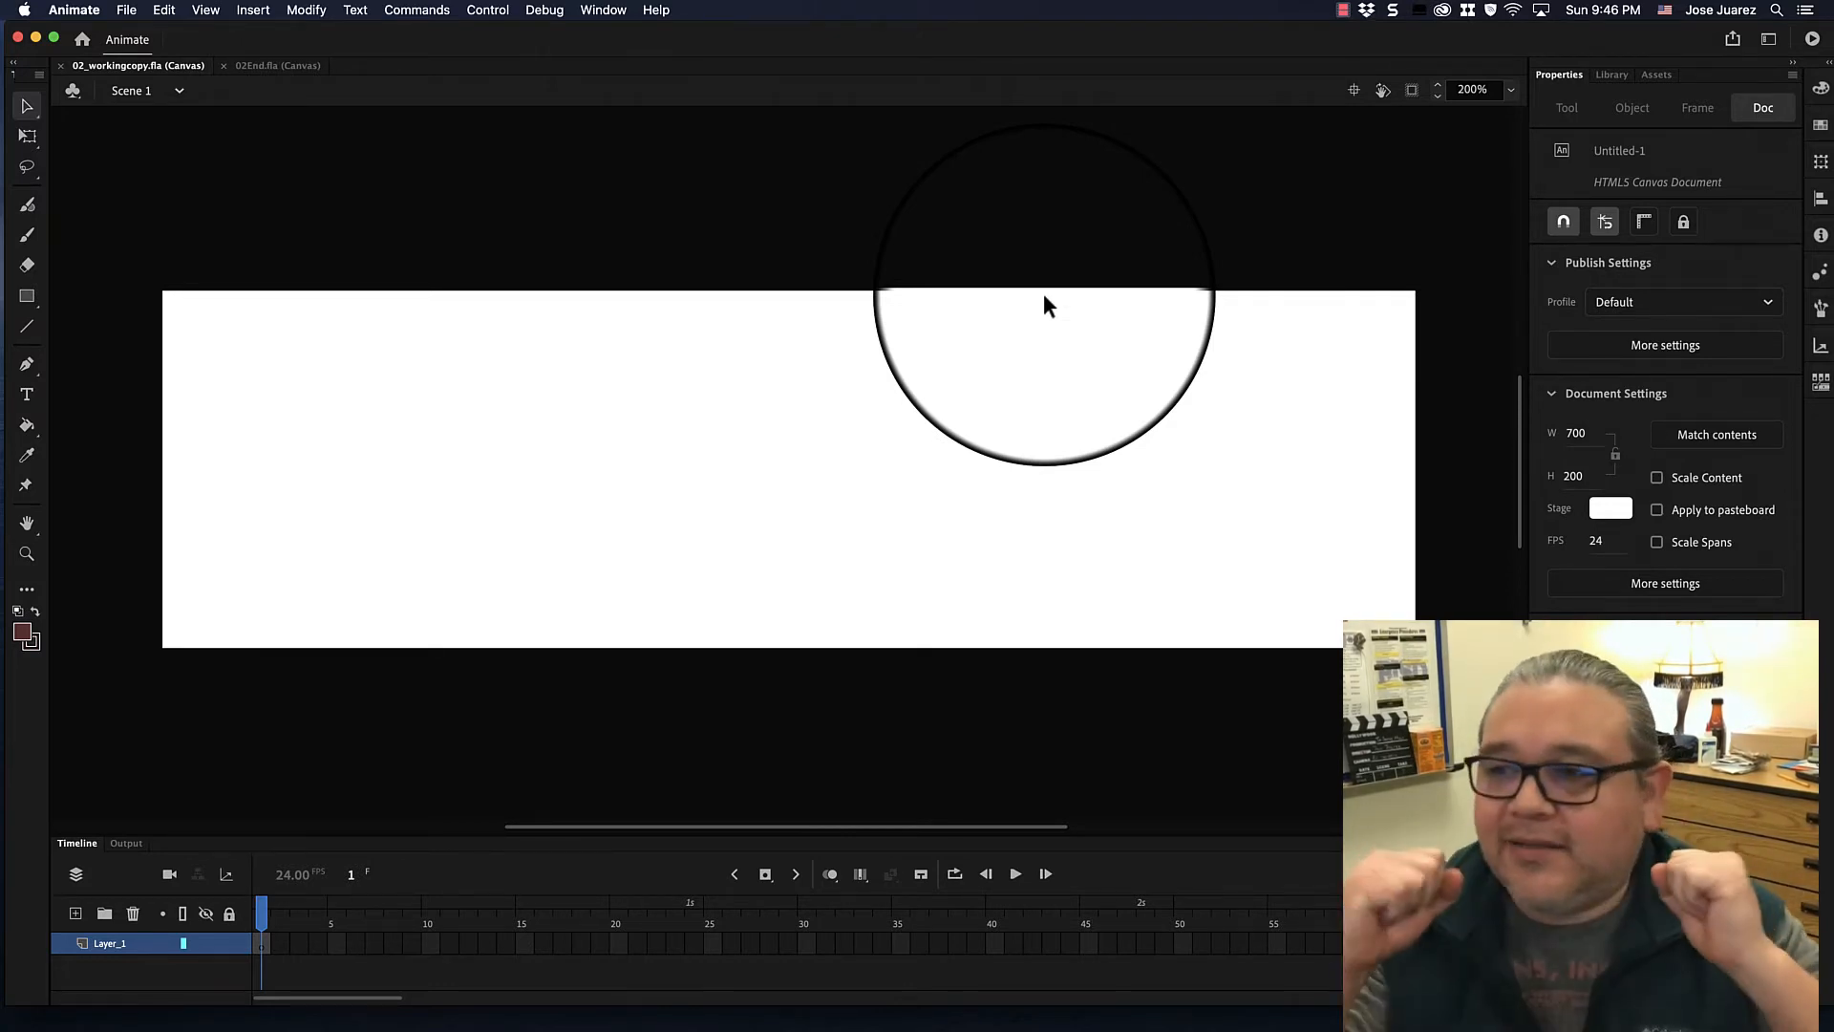
View the finished Mug's Coffee banner in 02End.fla and return to 02_workingcopy.fla.
scroll(1043, 295, "down", 3)
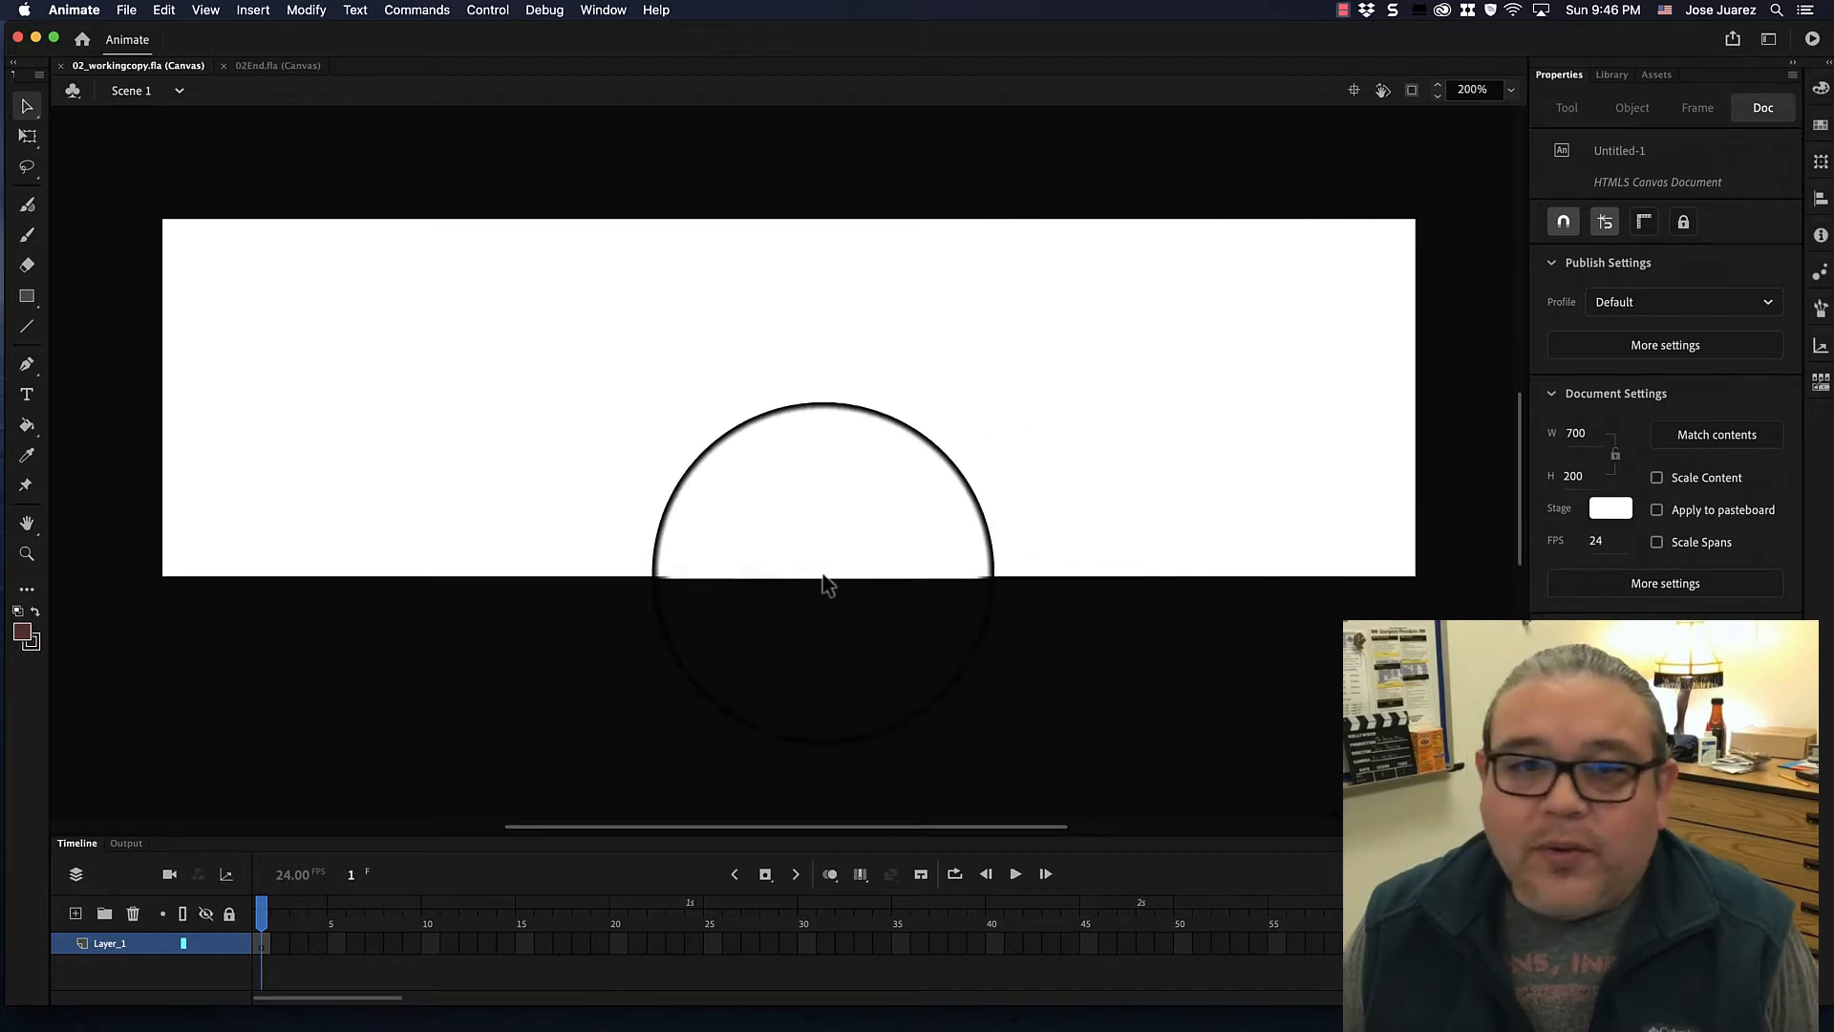
left_click(1352, 89)
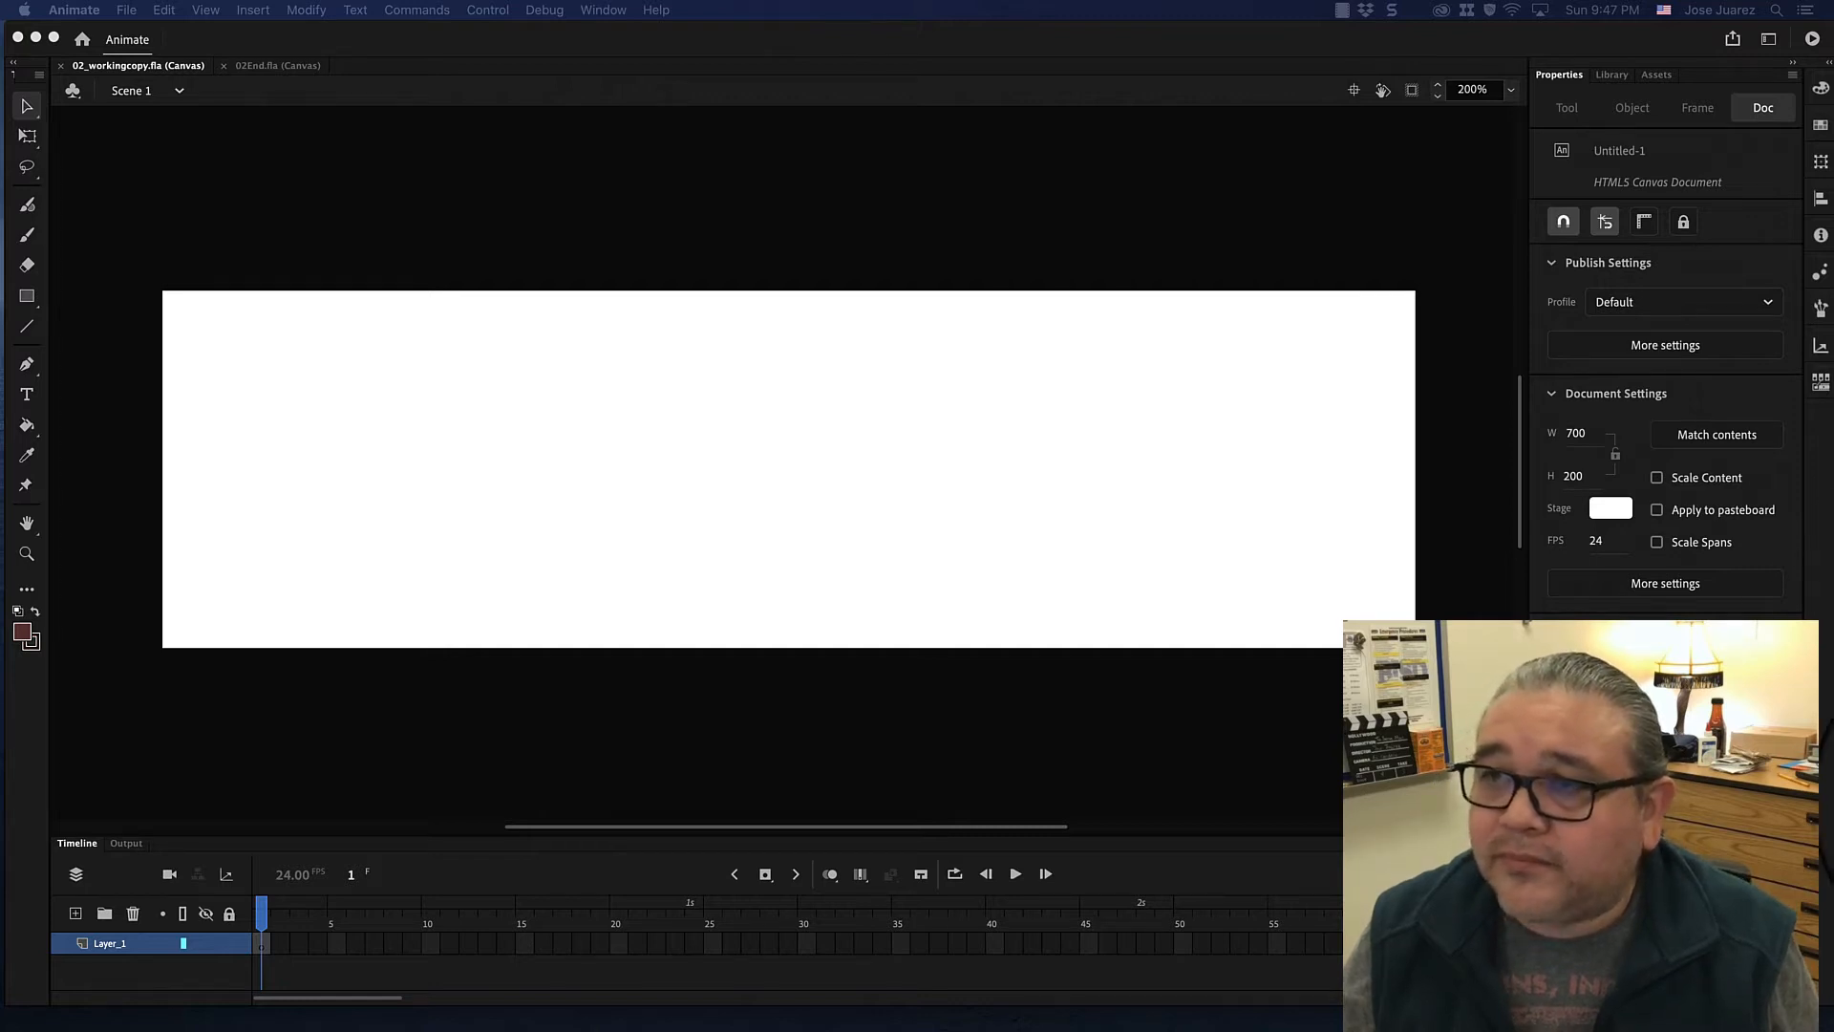
left_click(265, 66)
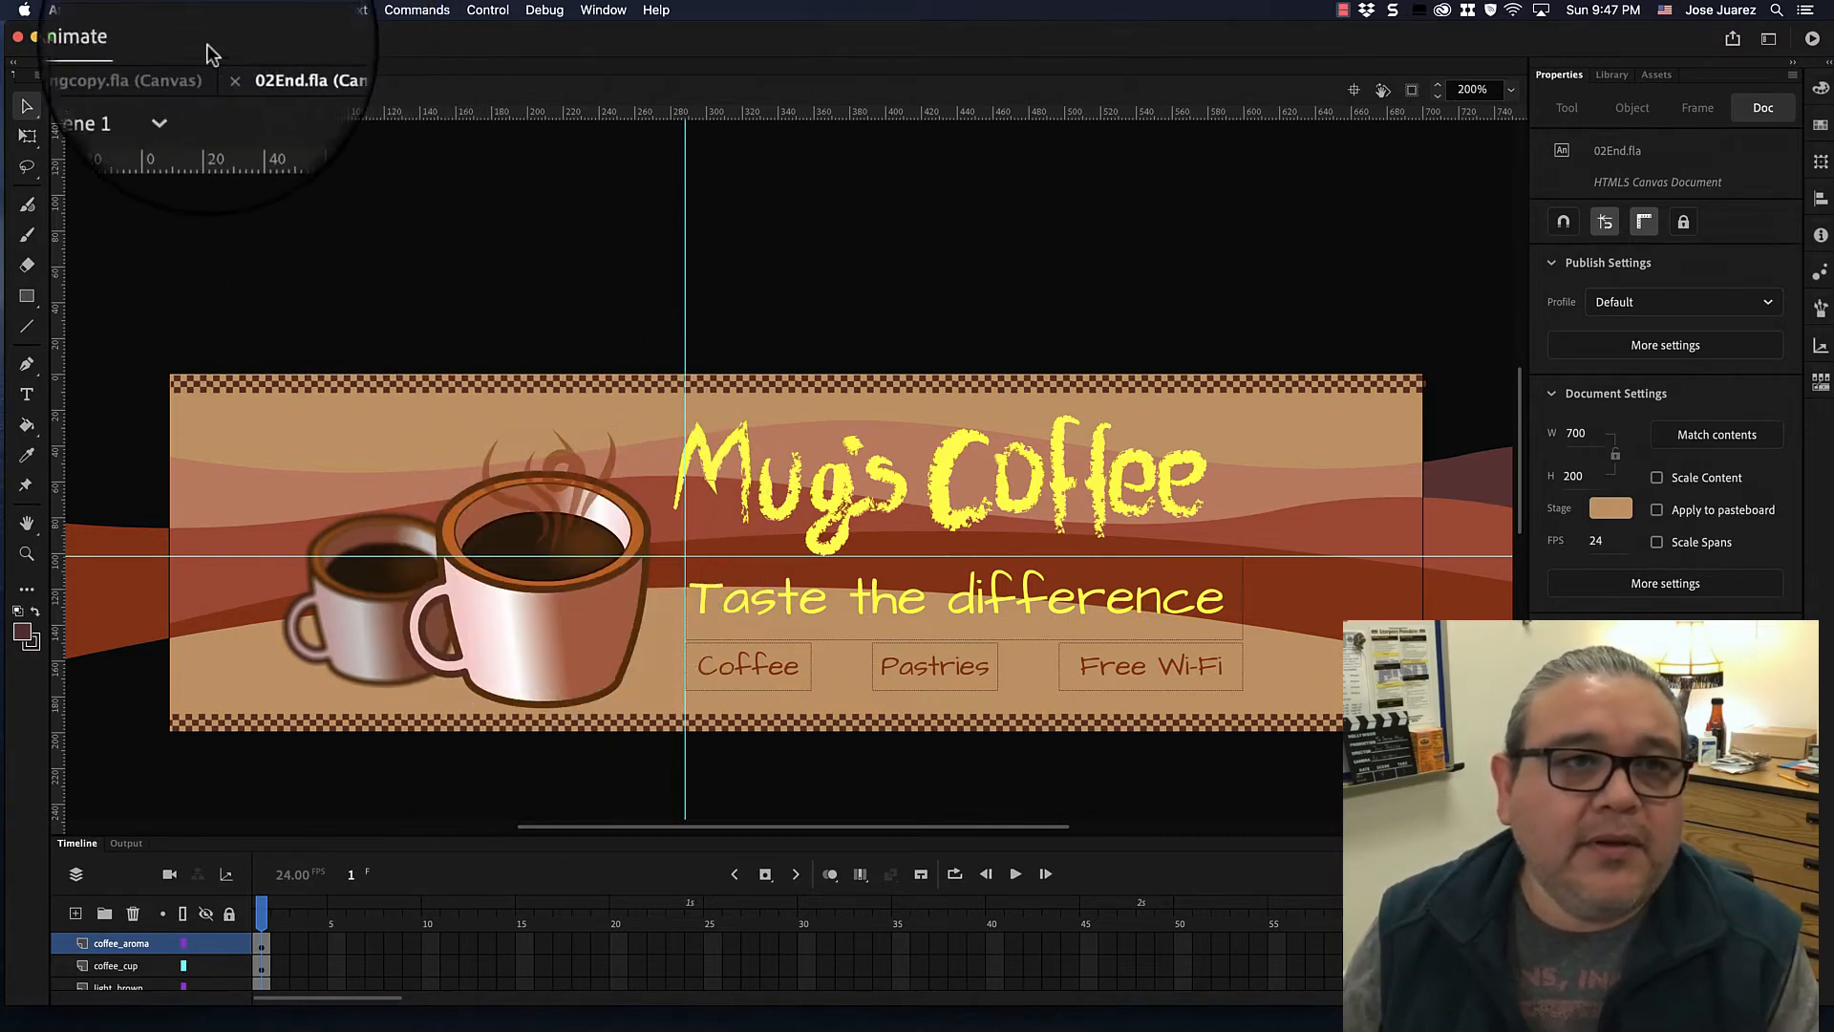
left_click(158, 57)
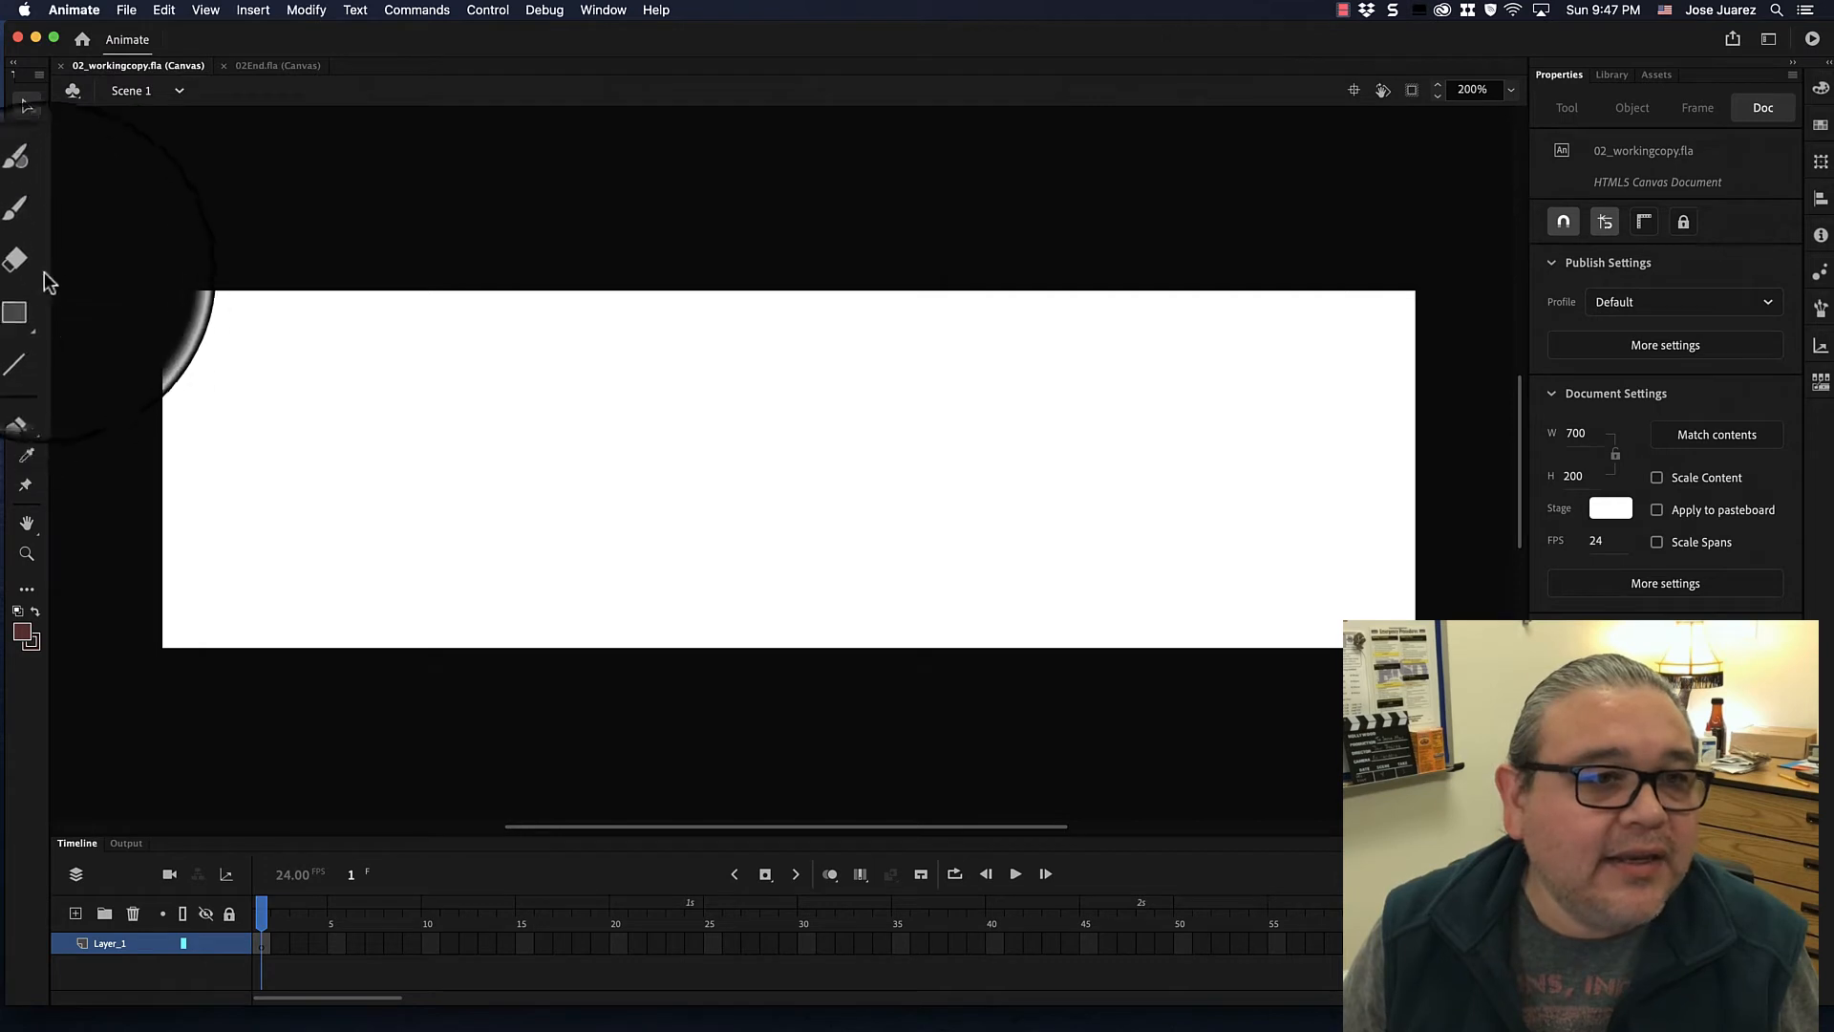
Draw a dark brown rectangle about 140 pixels high near the middle of the stage with the Rectangle Tool.
left_click(28, 296)
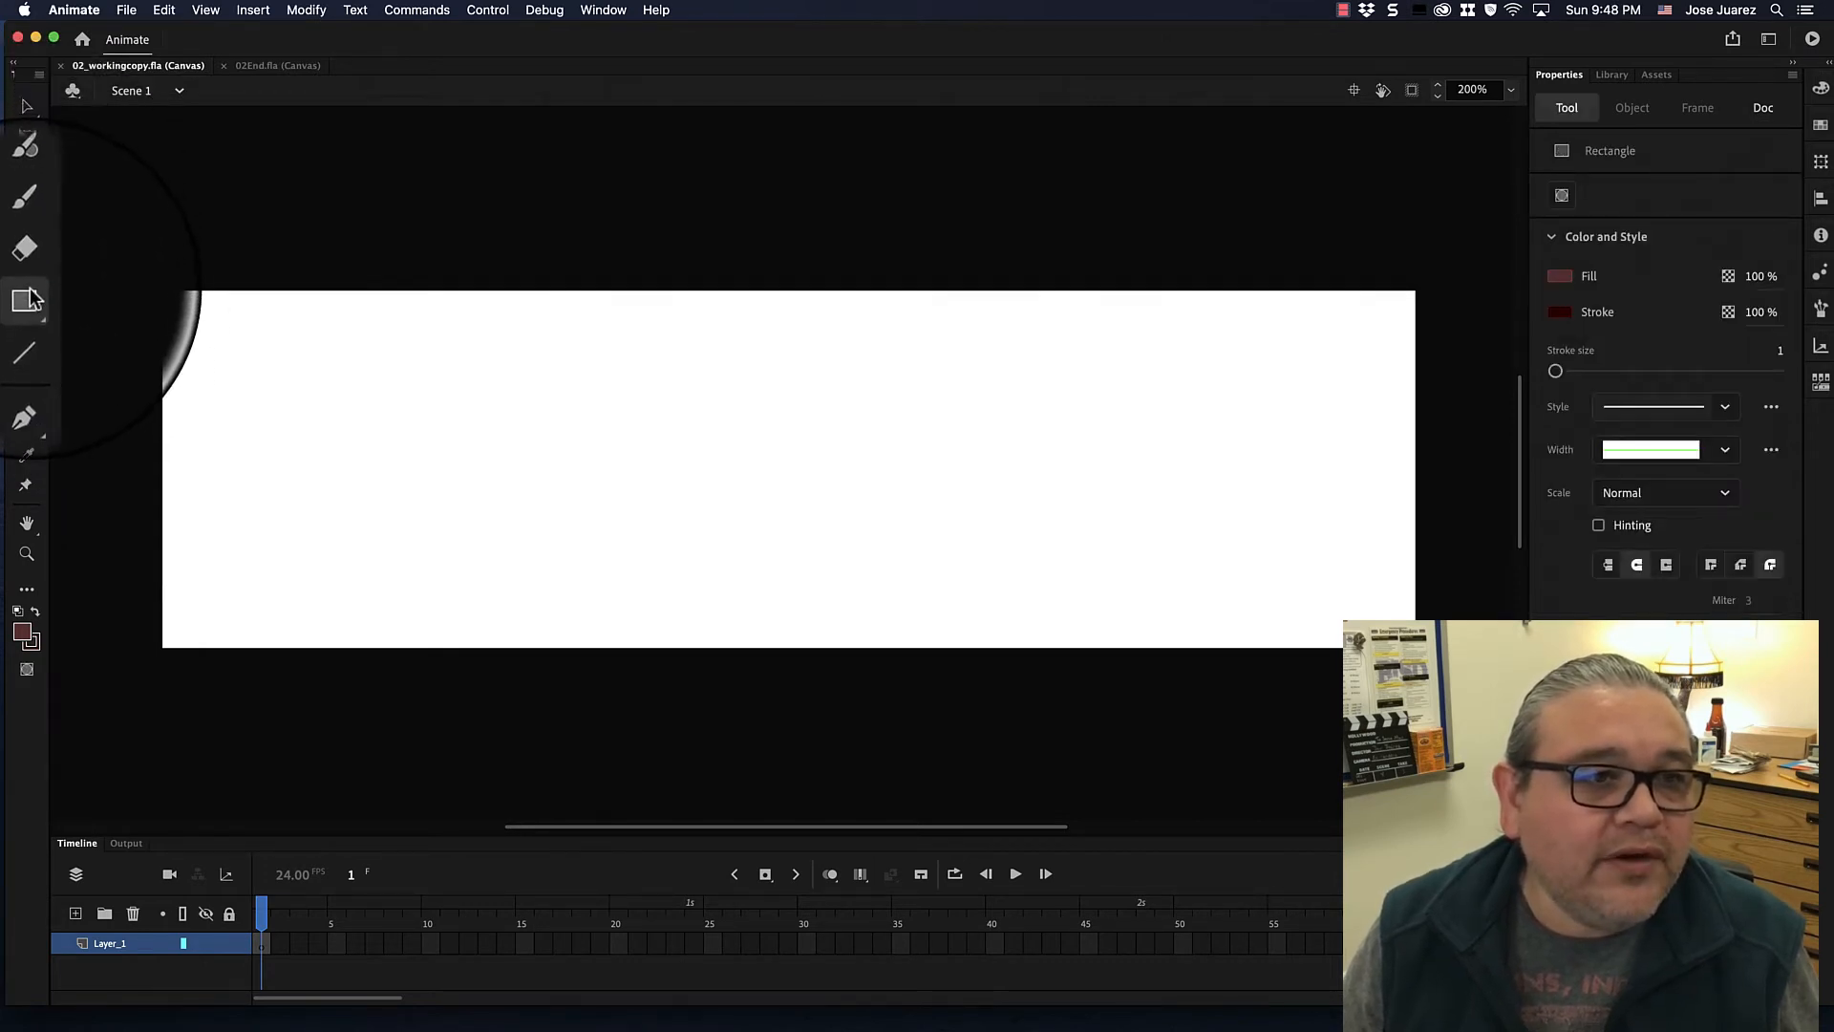
left_click(29, 296)
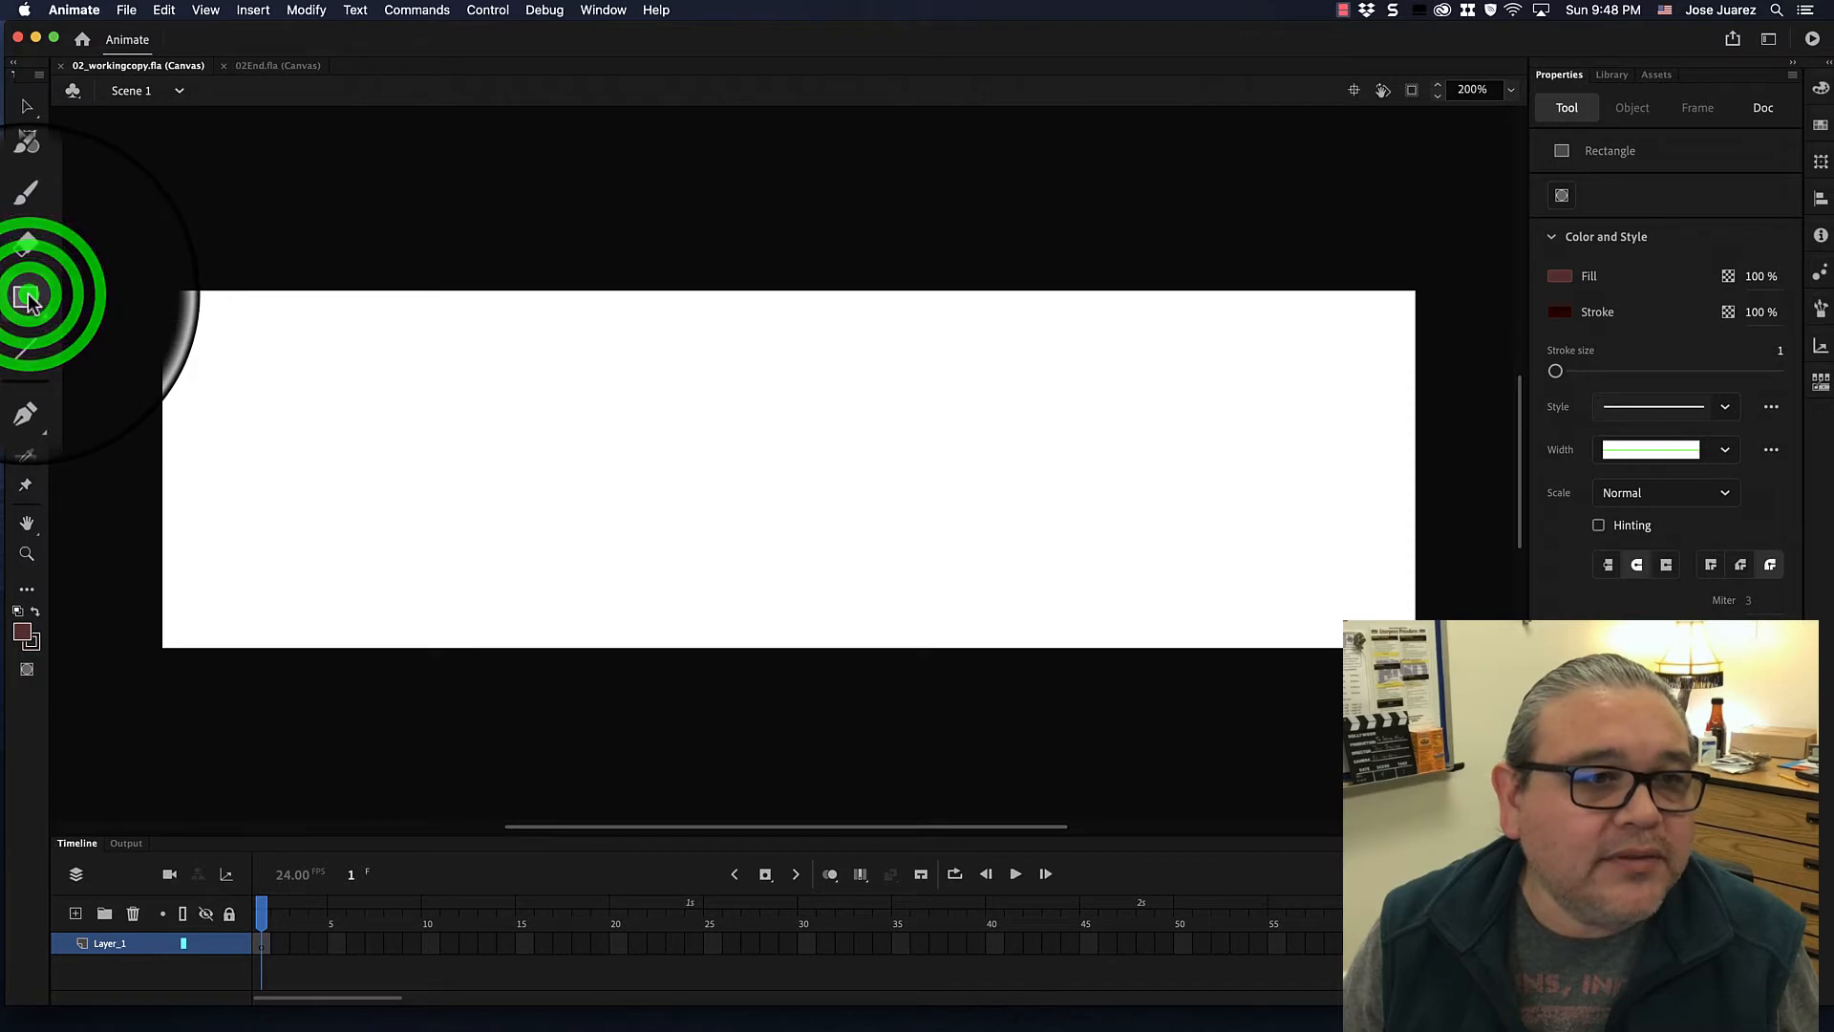
left_click(66, 291)
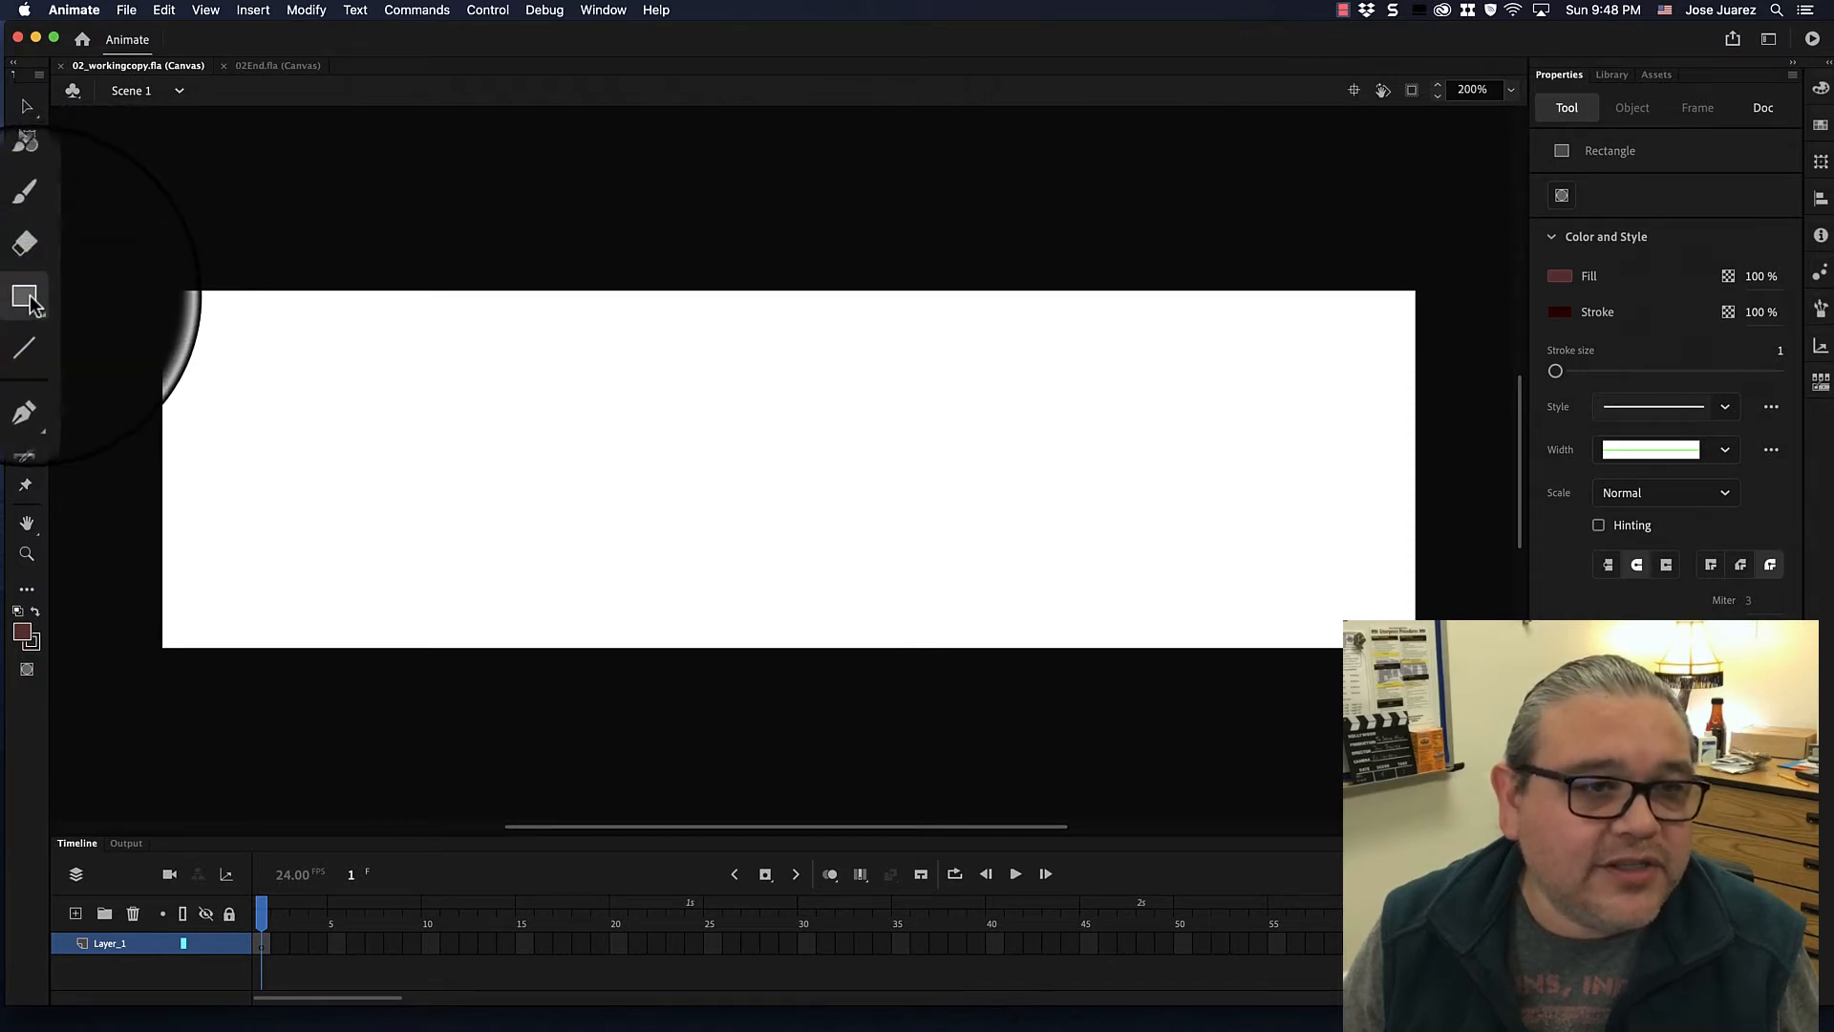
left_click(28, 301)
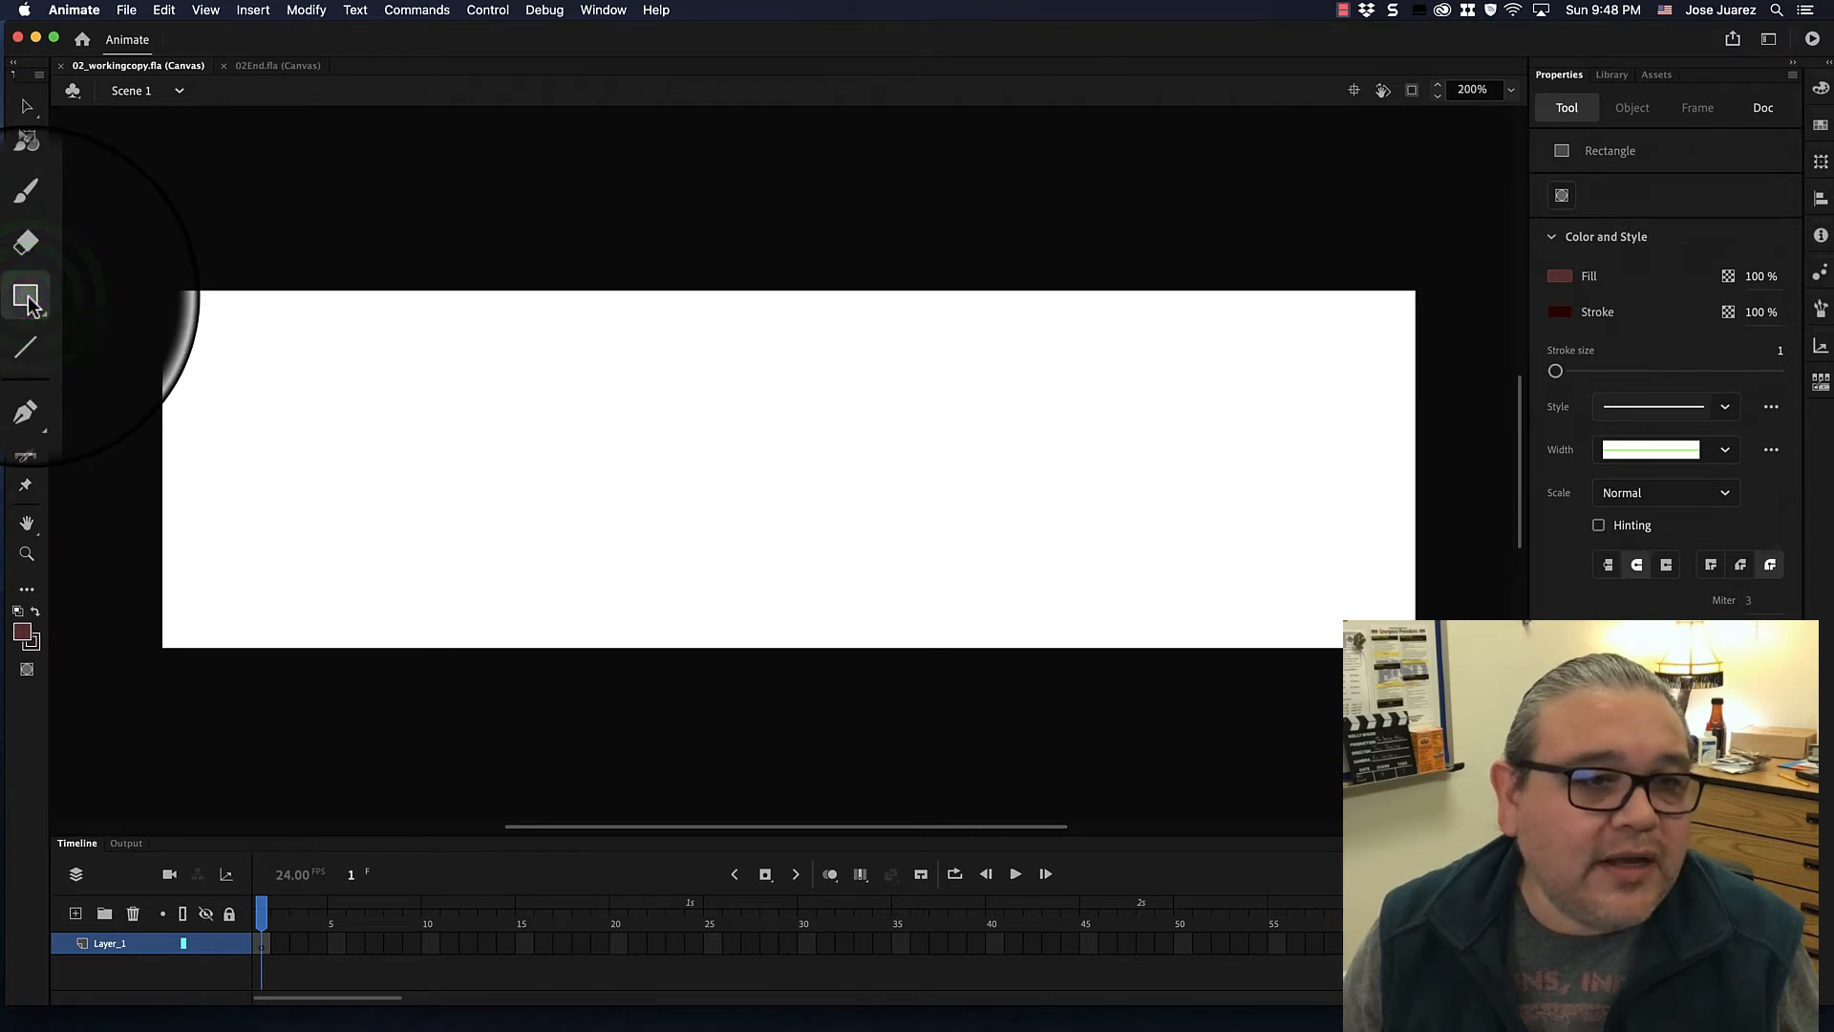
left_click(29, 301)
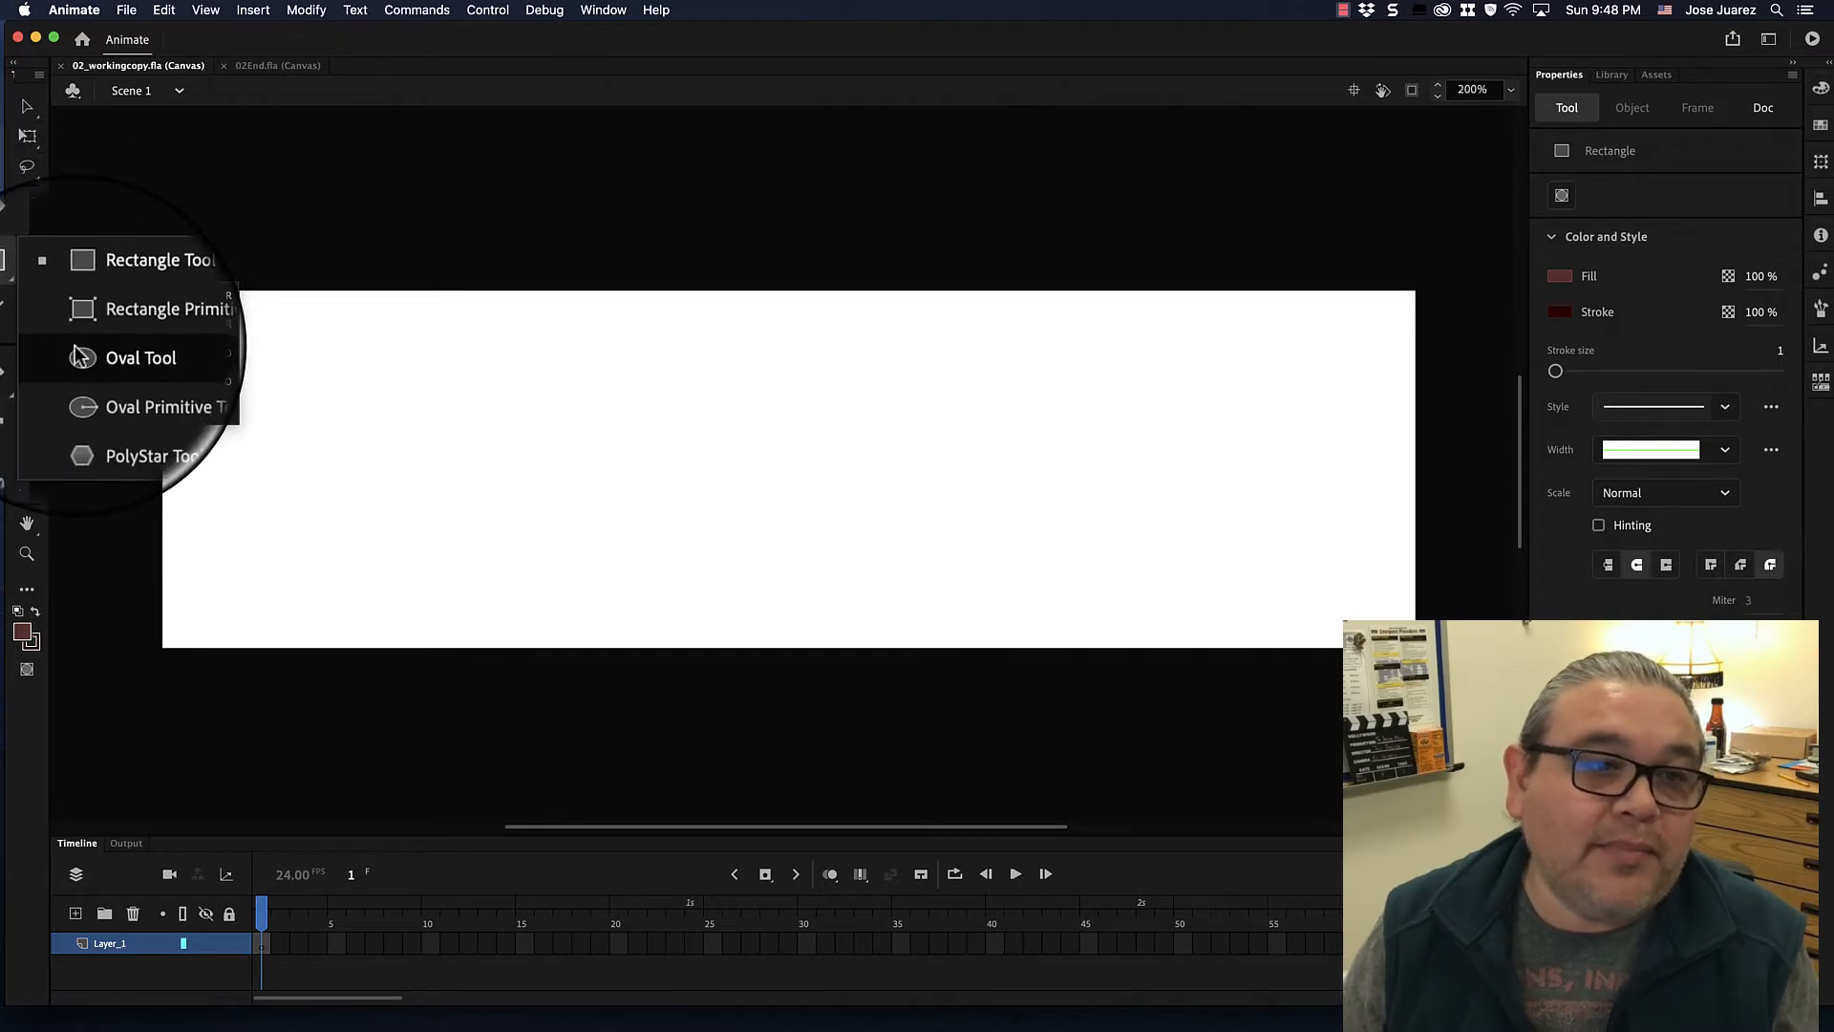
left_click(83, 292)
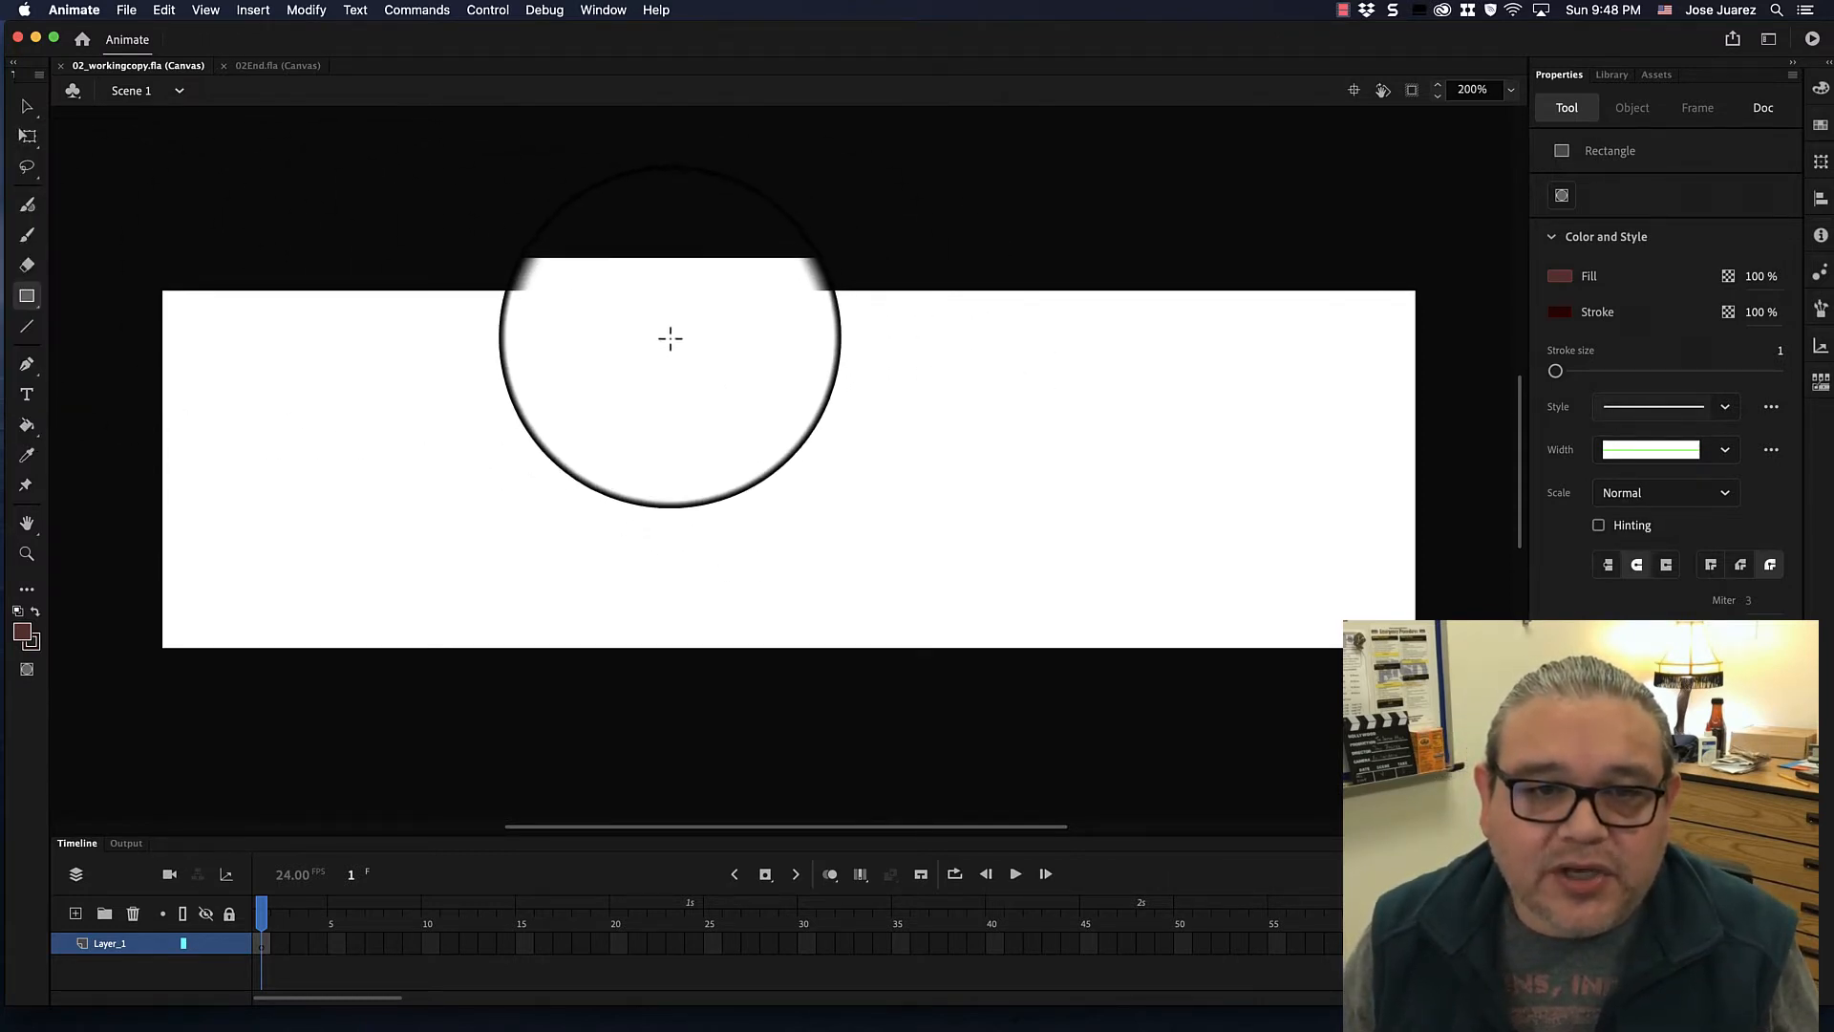
mouse_move(669, 336)
left_mouse_down()
mouse_move(784, 455)
mouse_move(859, 588)
left_mouse_up()
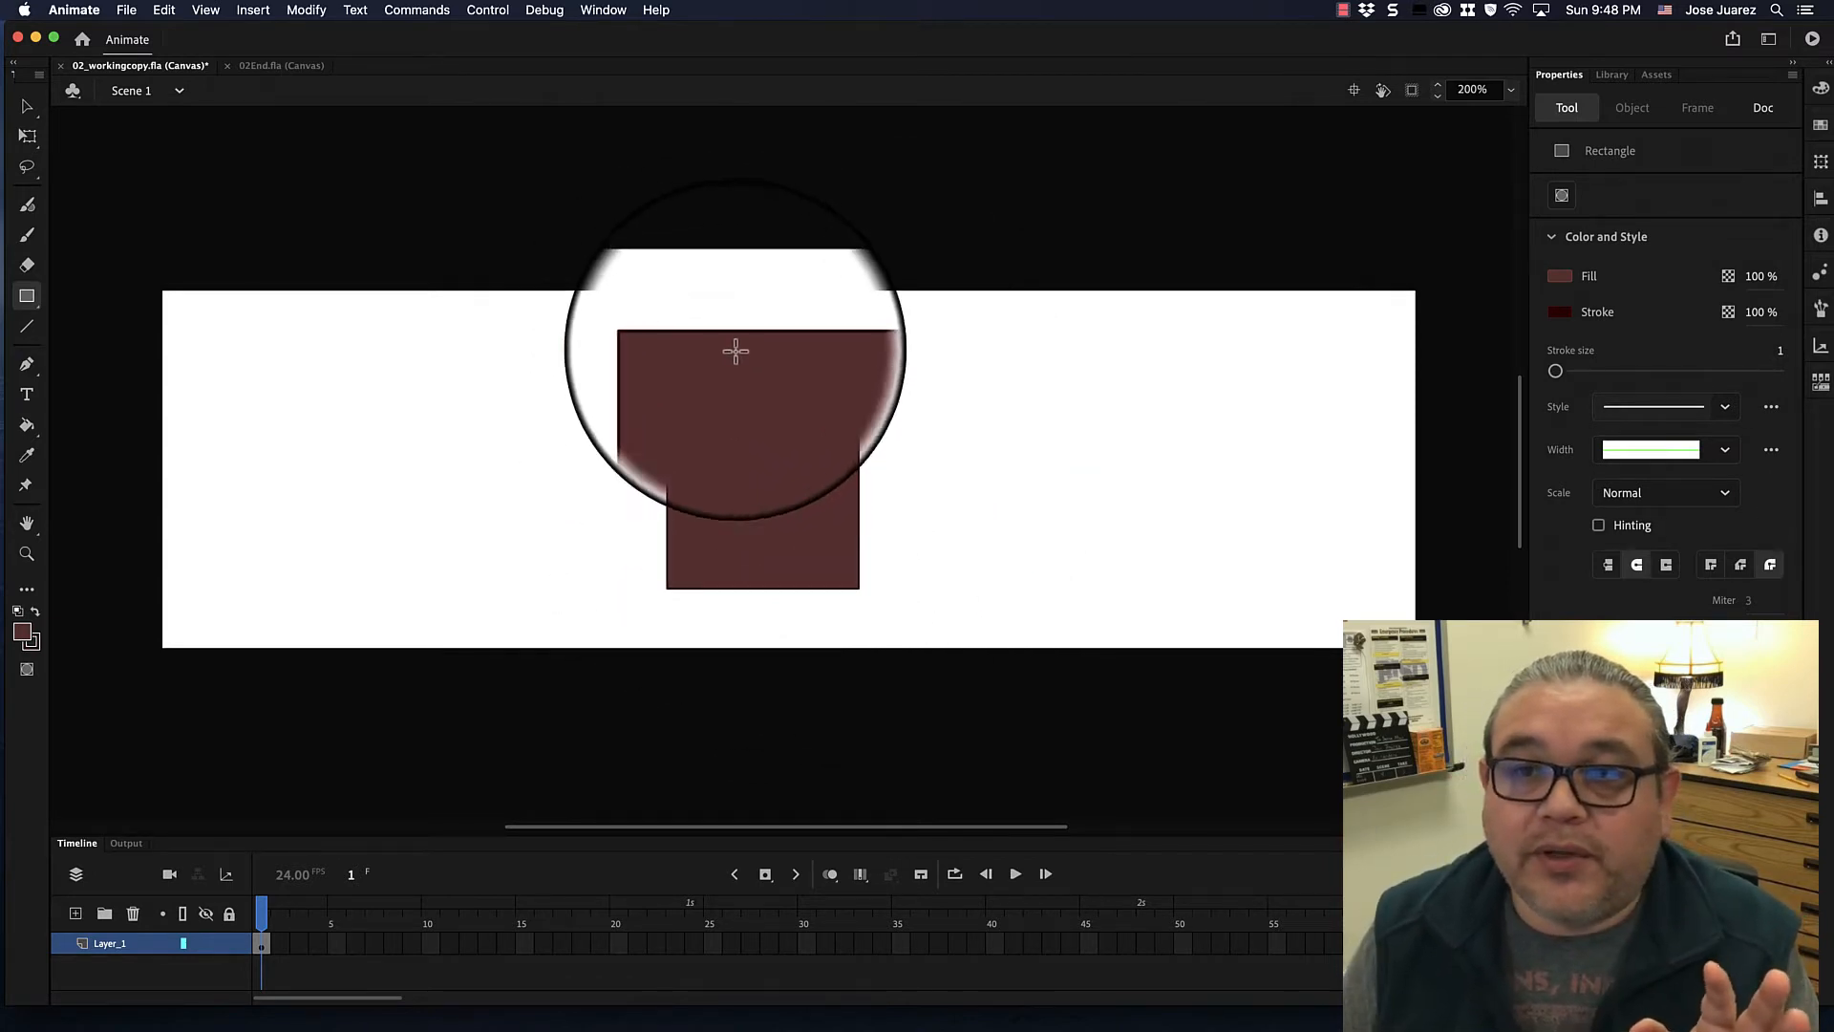
Try setting the Rectangle tool's fill colour to bright green and then to black.
left_click(1500, 298)
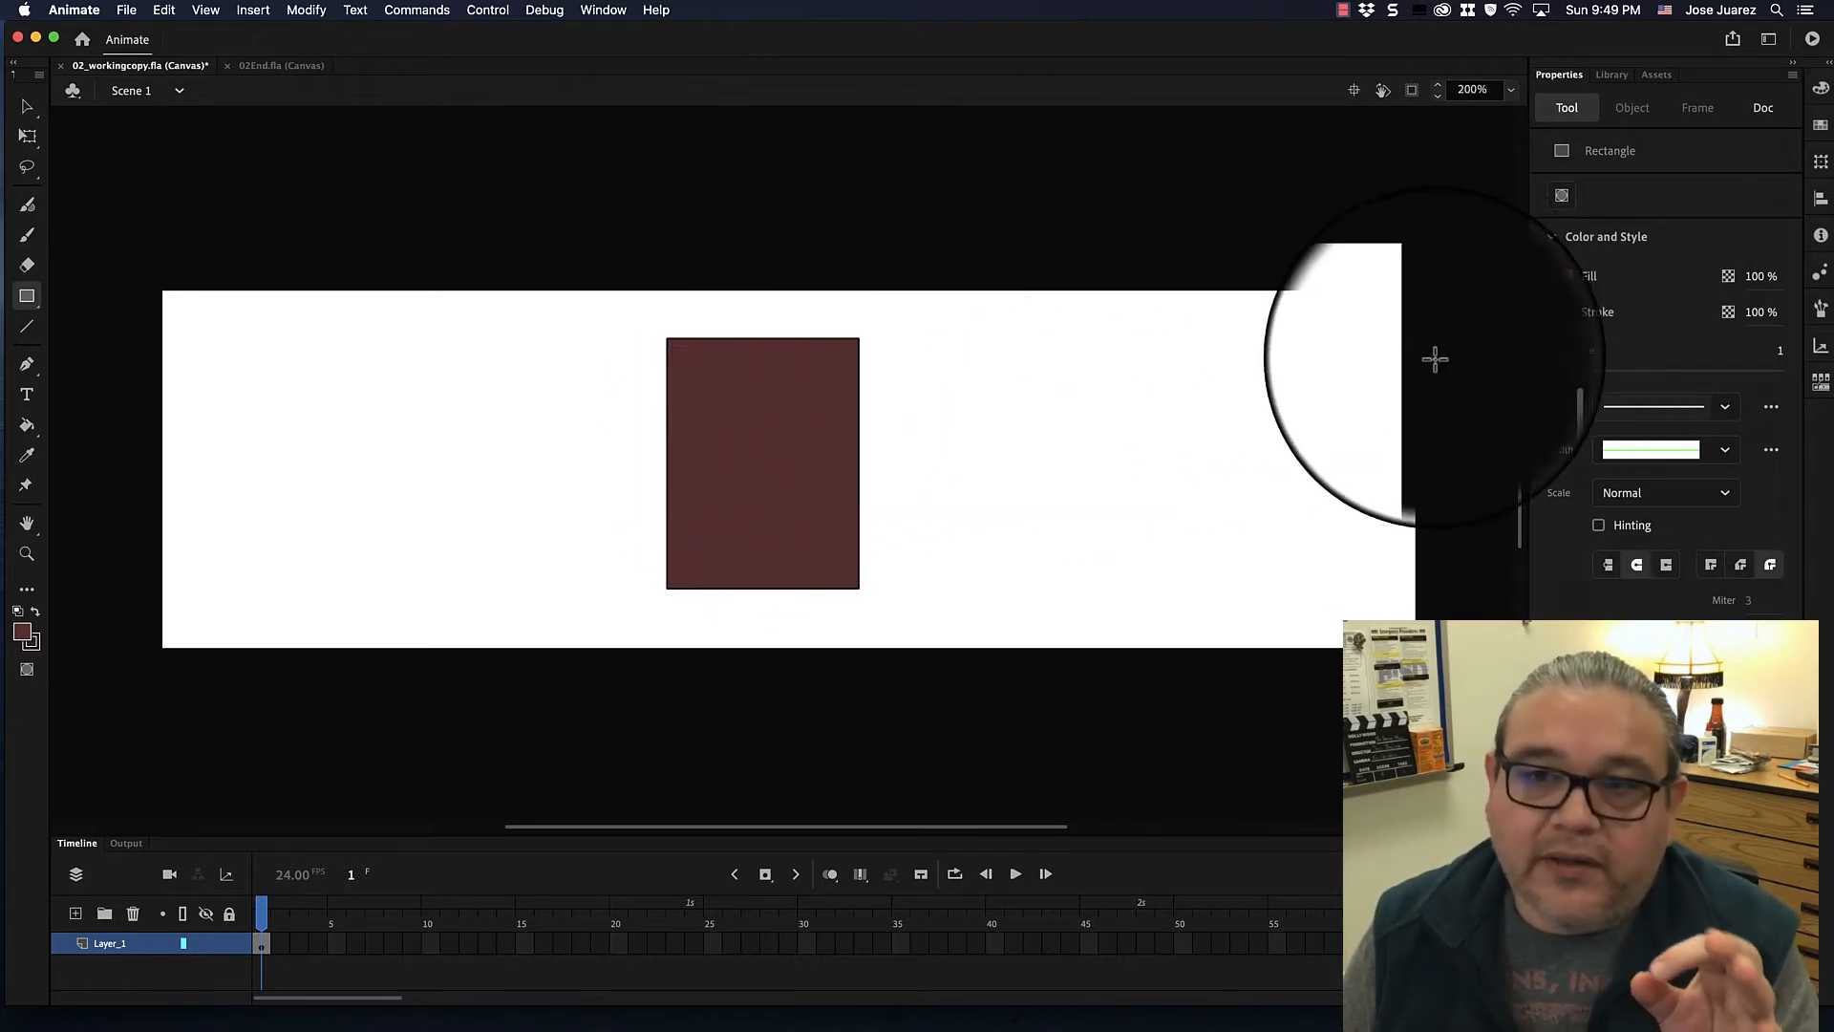
left_click(1572, 275)
left_click(1508, 329)
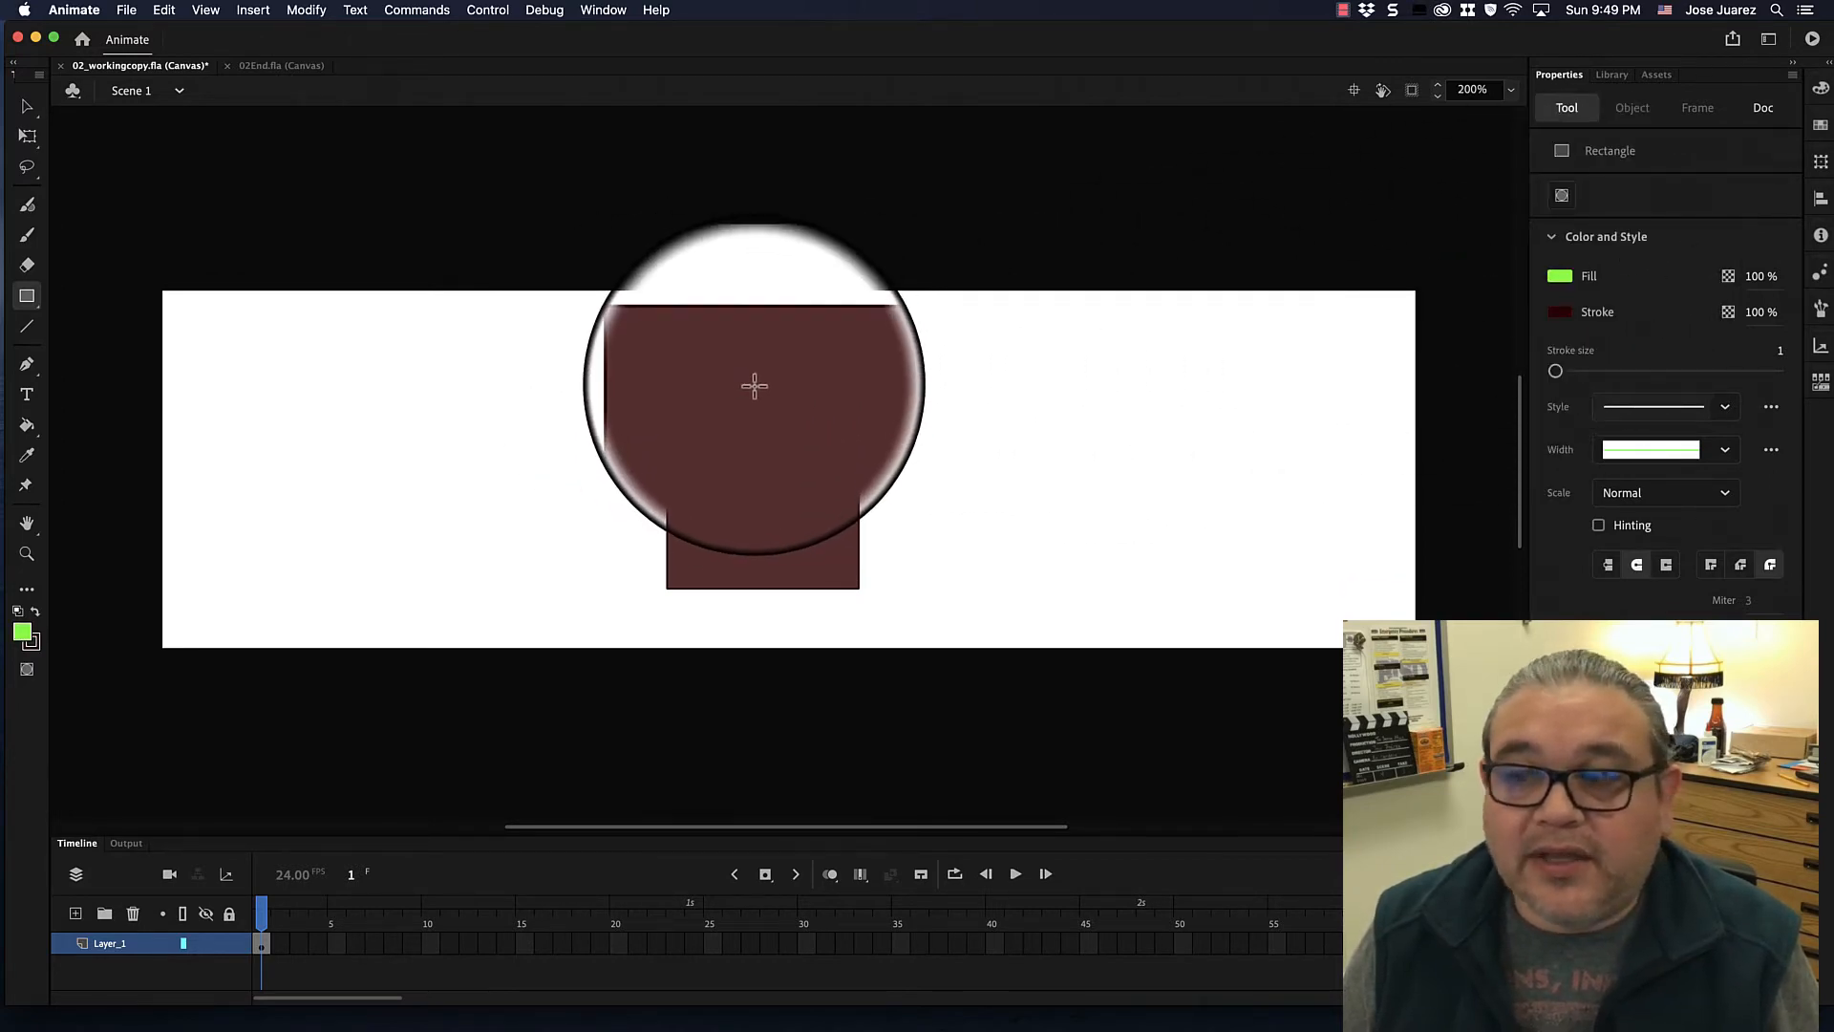
left_click(1559, 276)
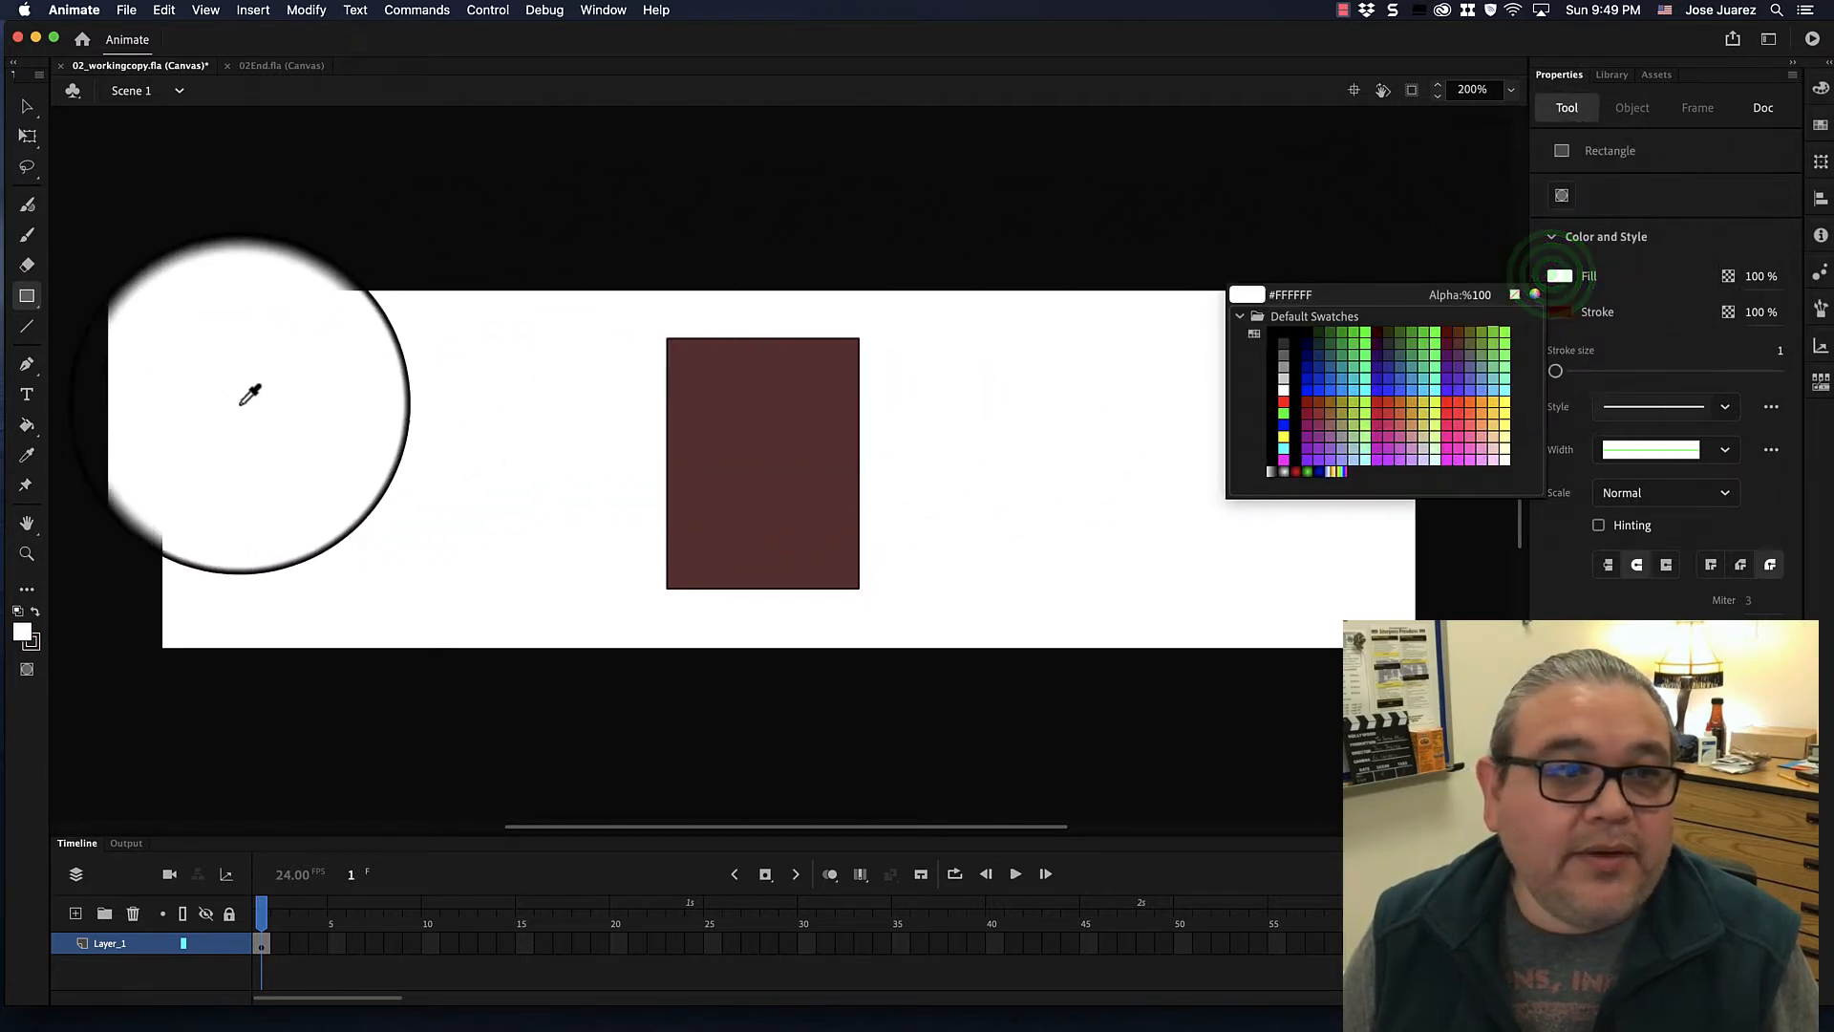
left_click(1466, 229)
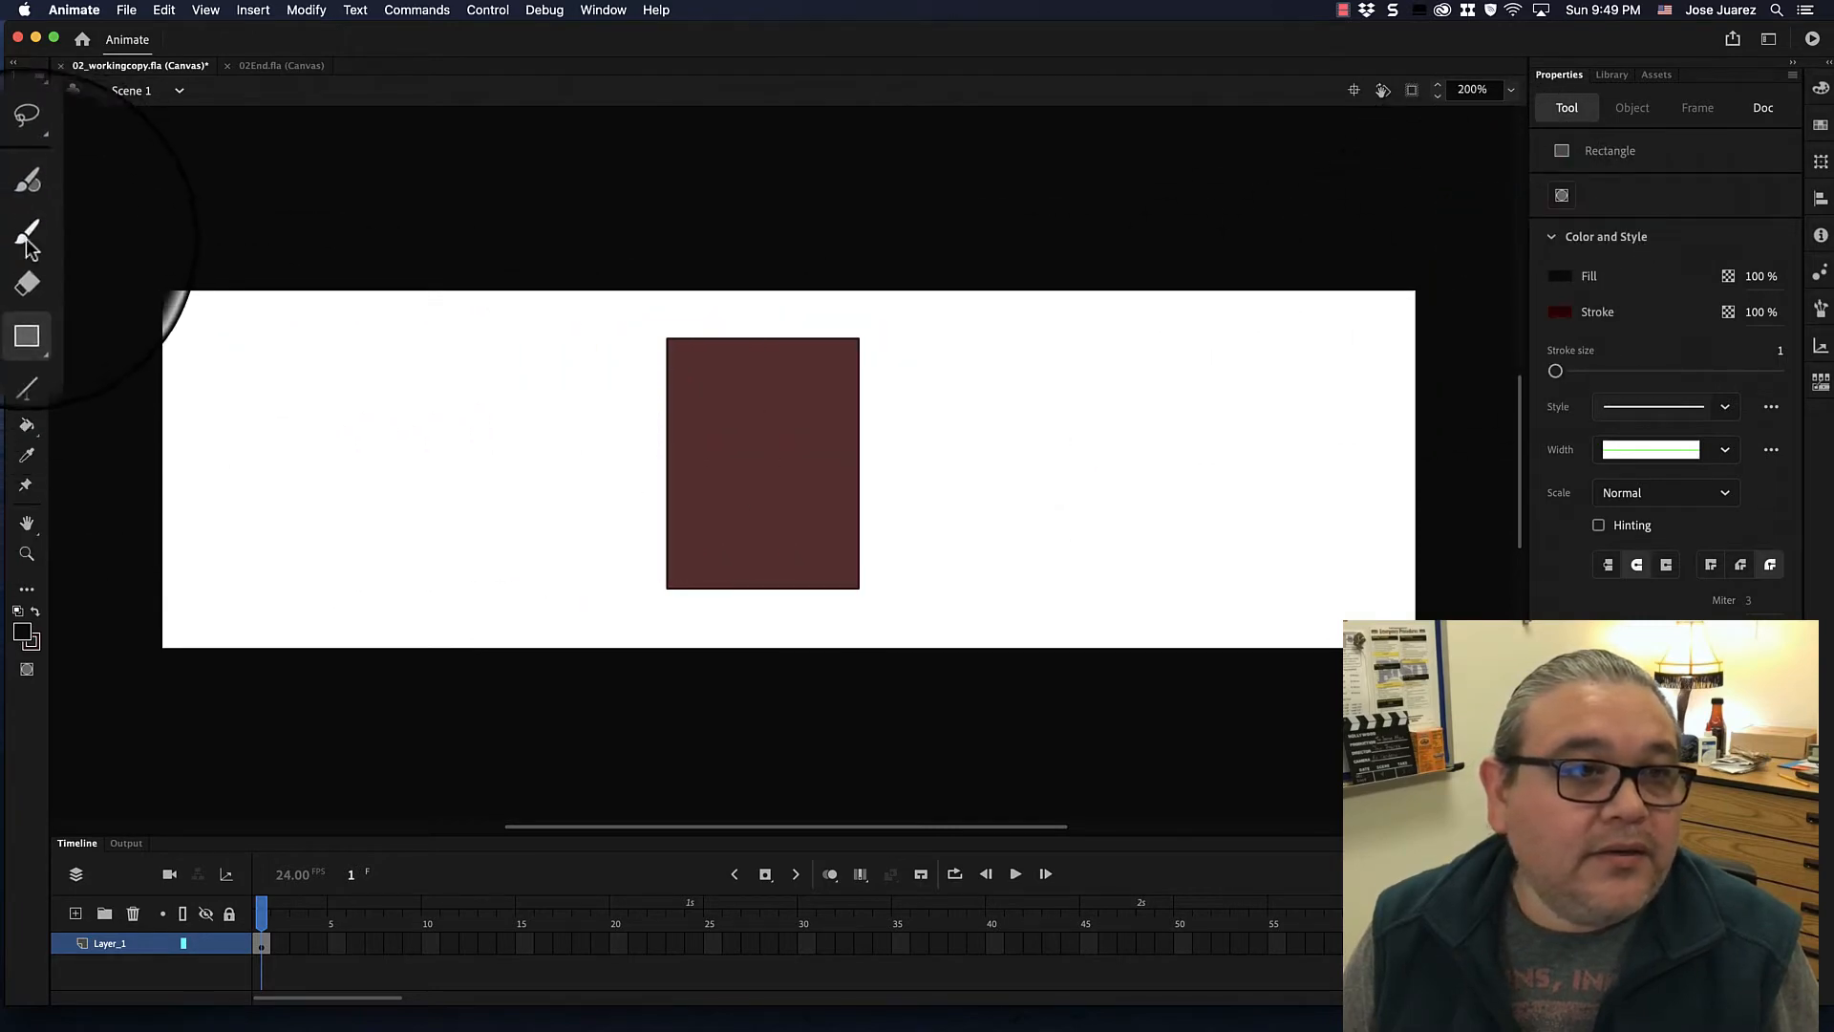
Recolour the brown rectangle's fill bright green with the Paint Bucket.
left_click(25, 426)
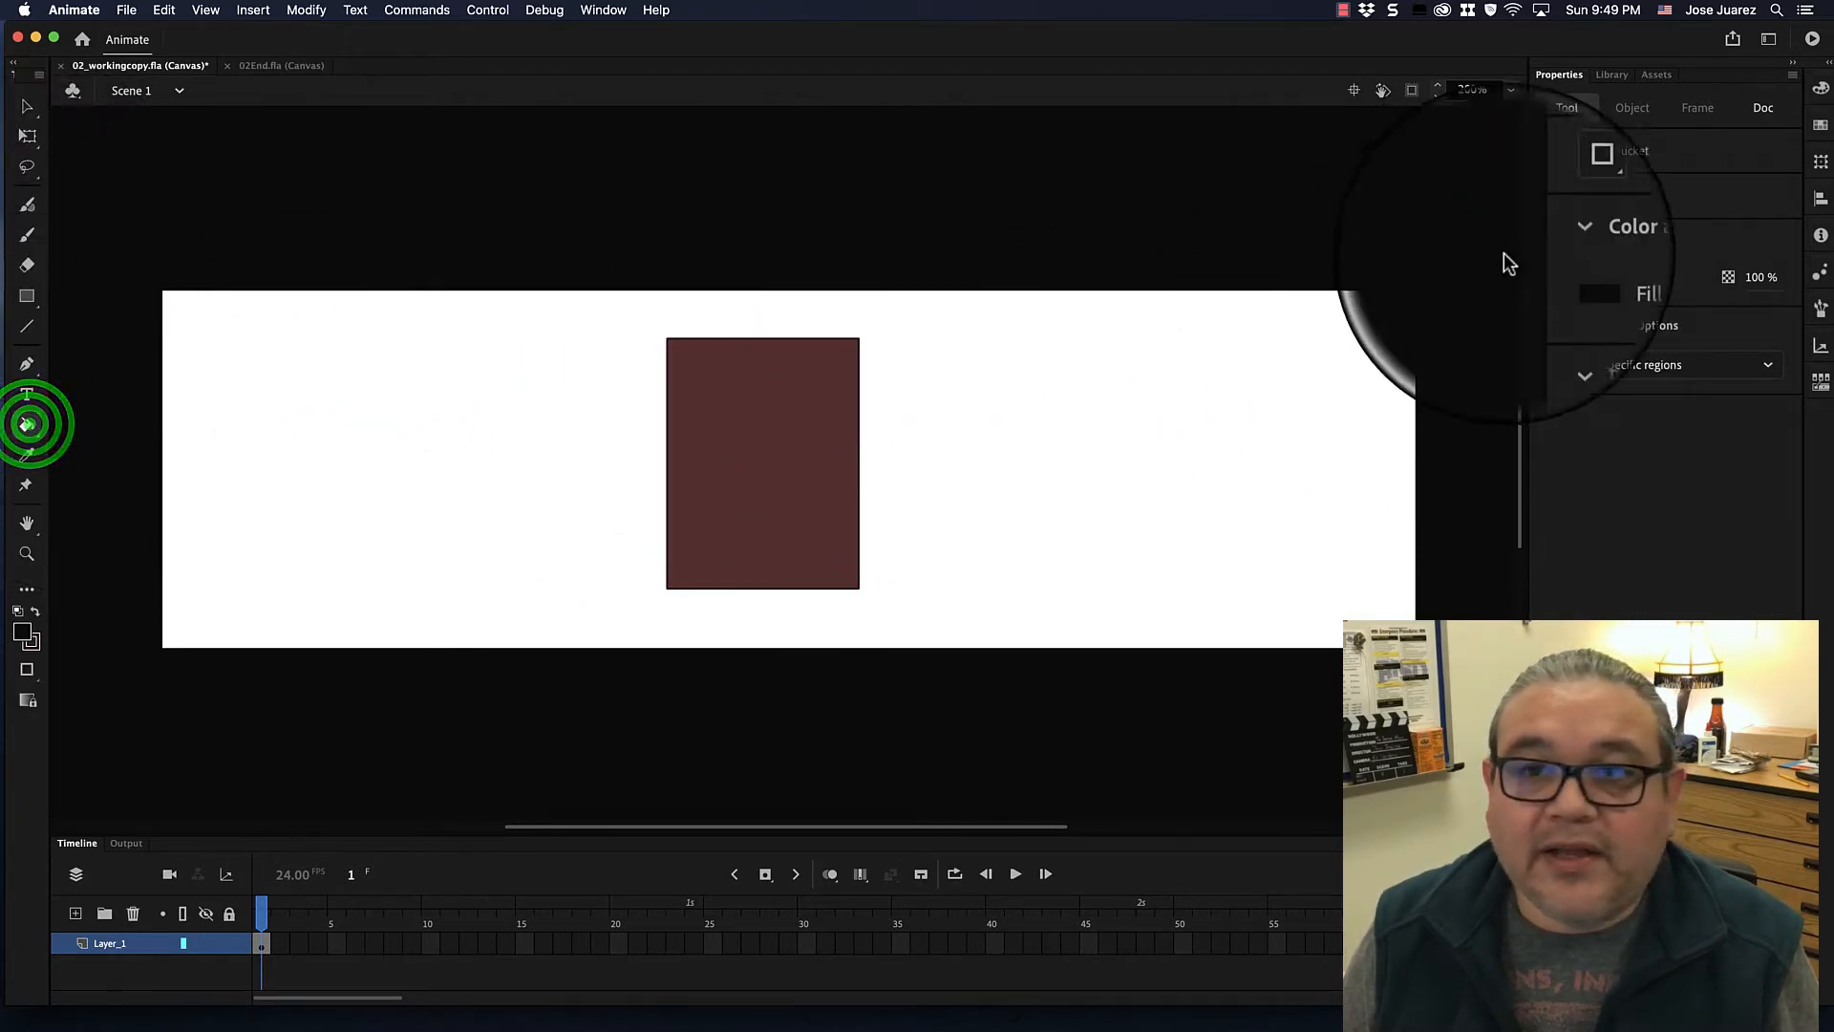
left_click(1561, 277)
left_click(1438, 346)
left_click(802, 393)
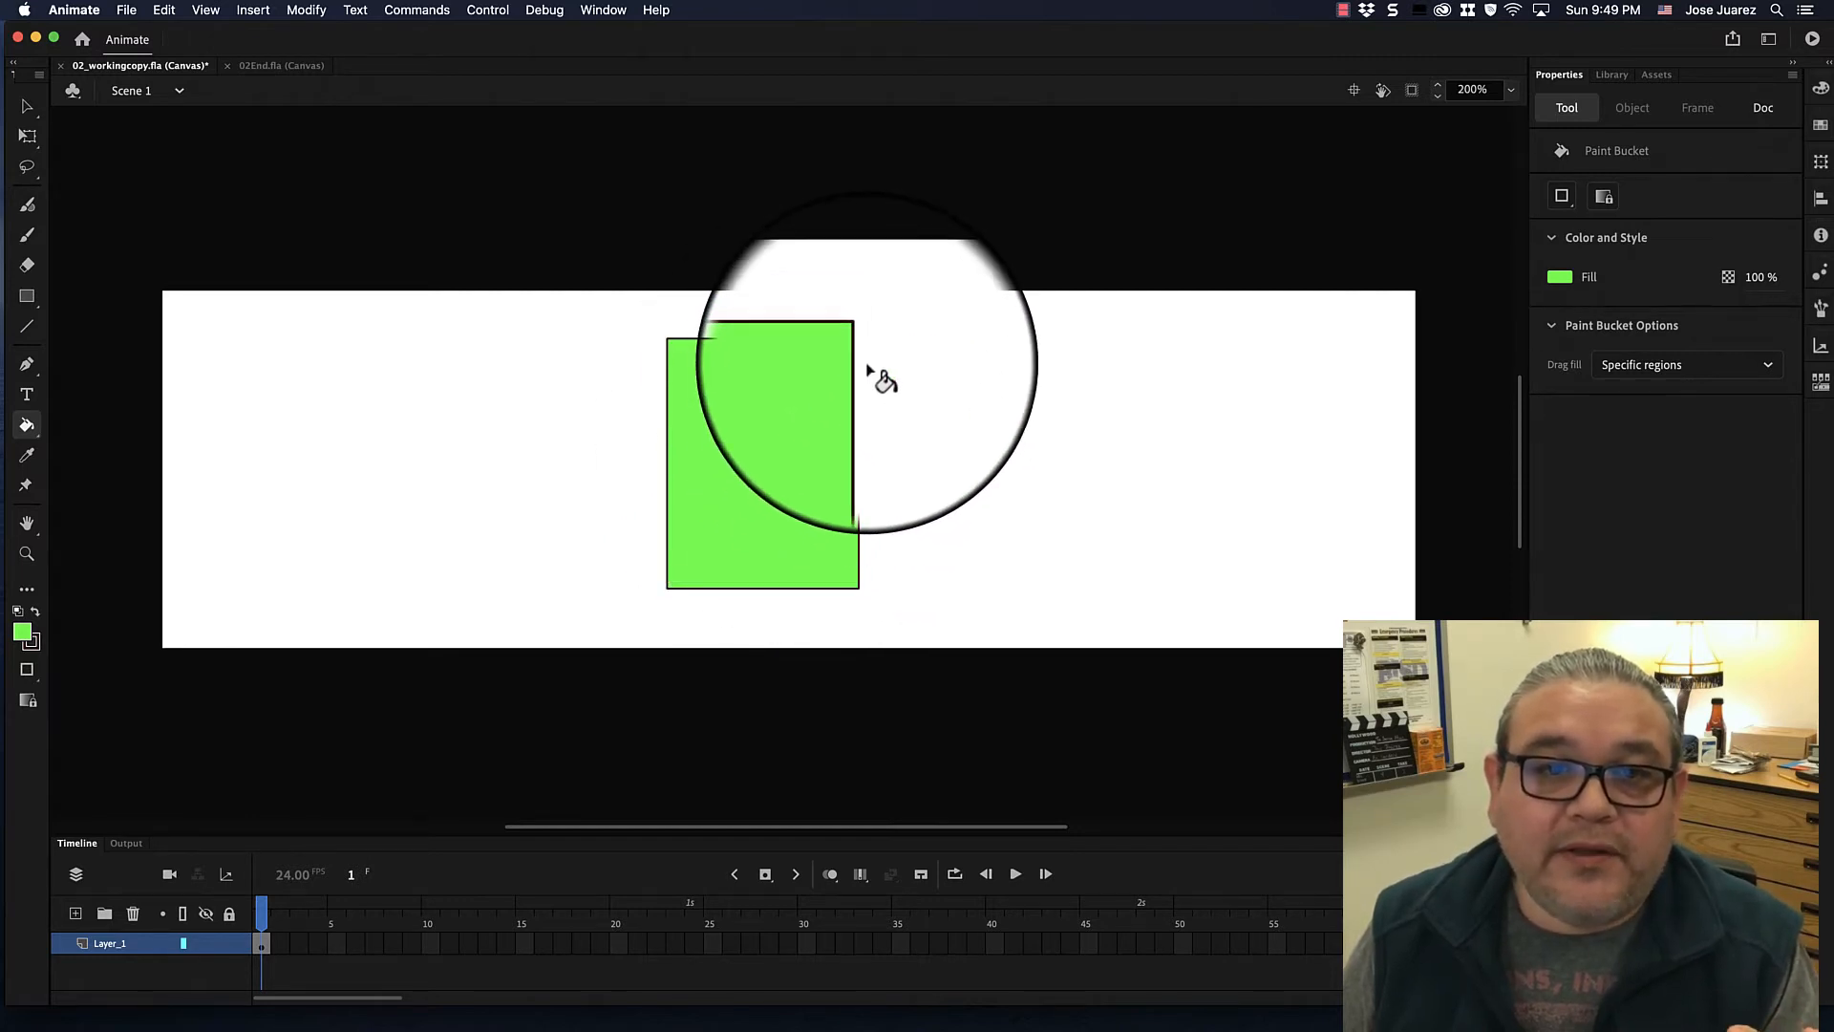
Select only the right edge stroke of the green rectangle with the Selection tool and delete it.
left_click(27, 106)
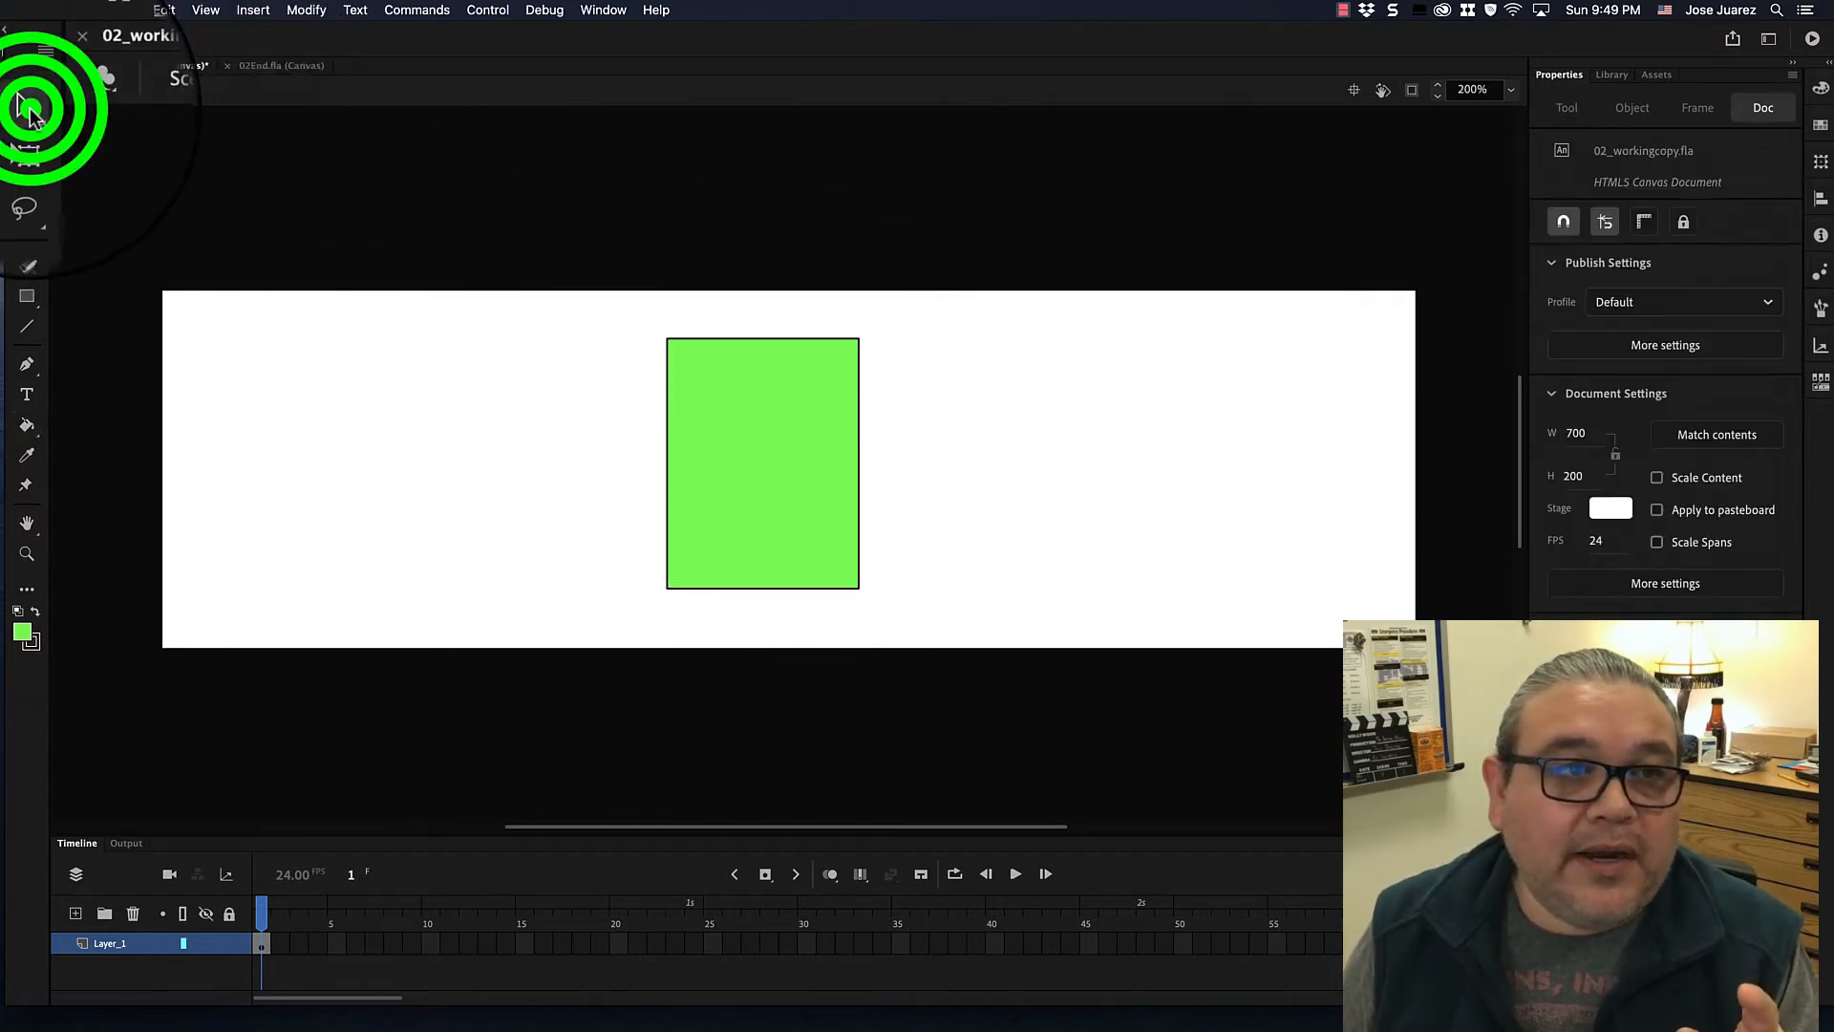
left_click(858, 368)
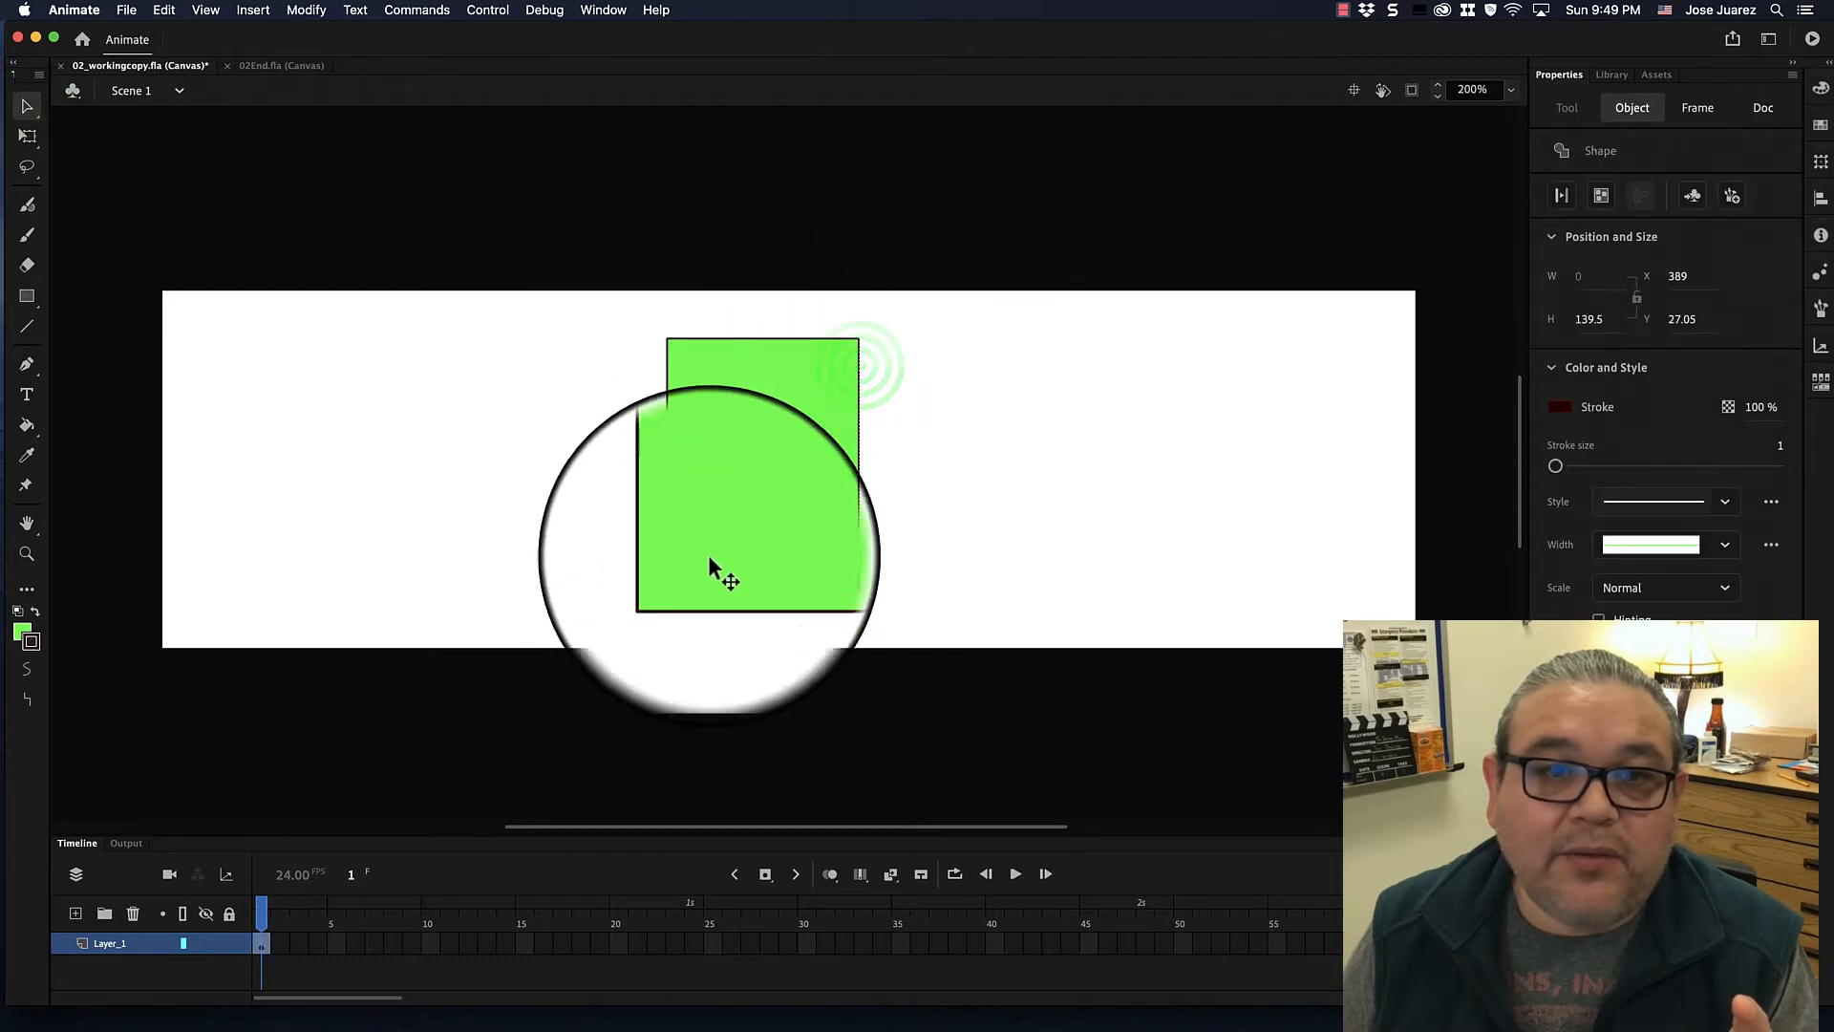
left_click(883, 449)
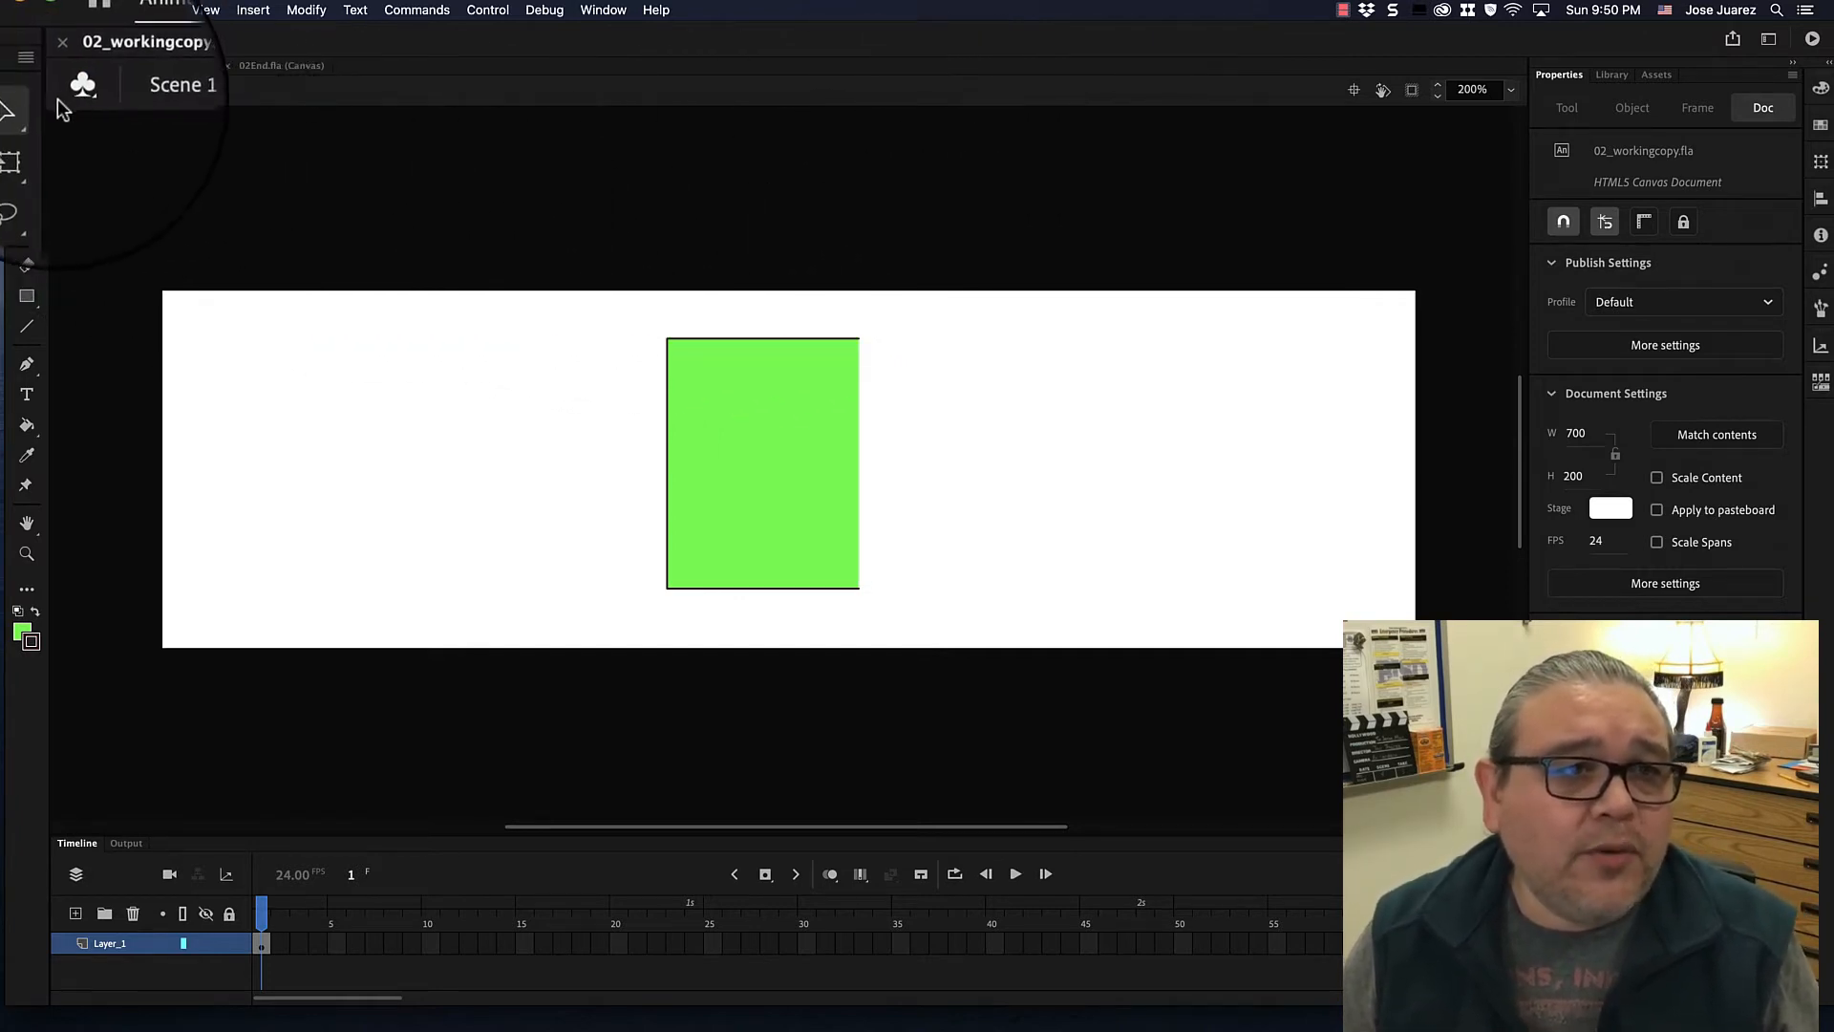
left_click(26, 103)
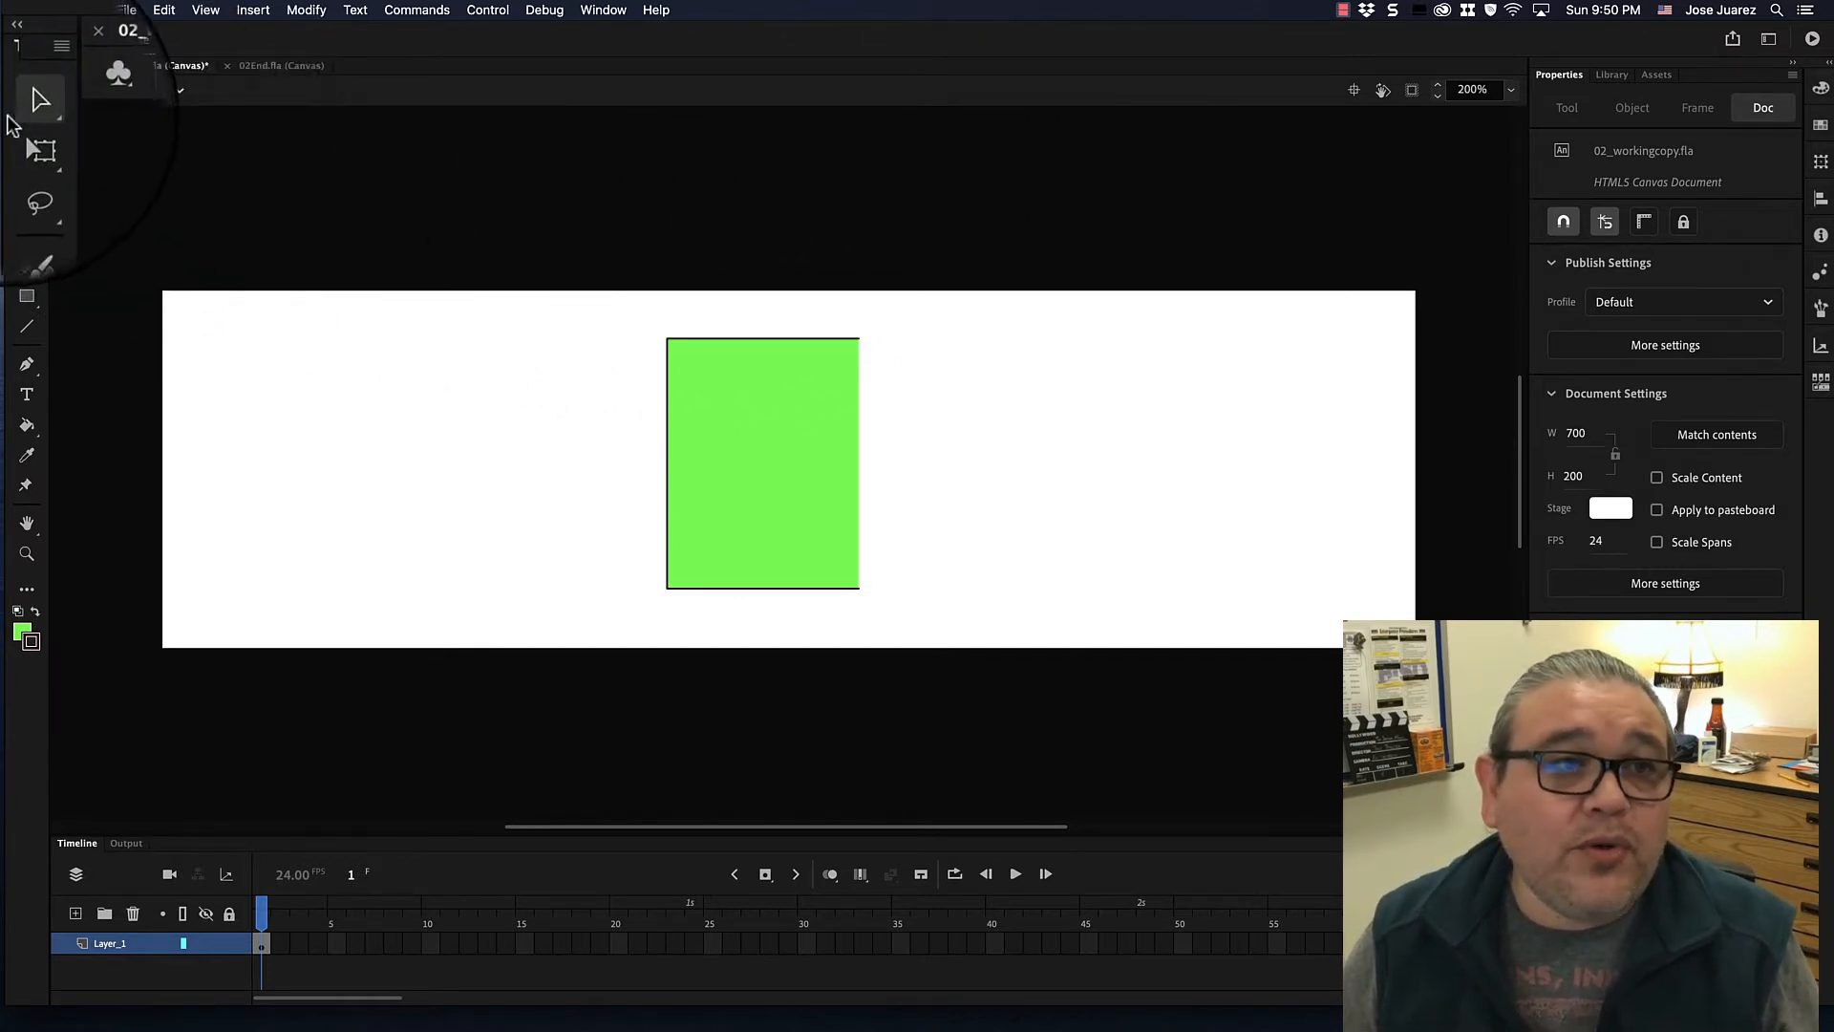
left_click(23, 105)
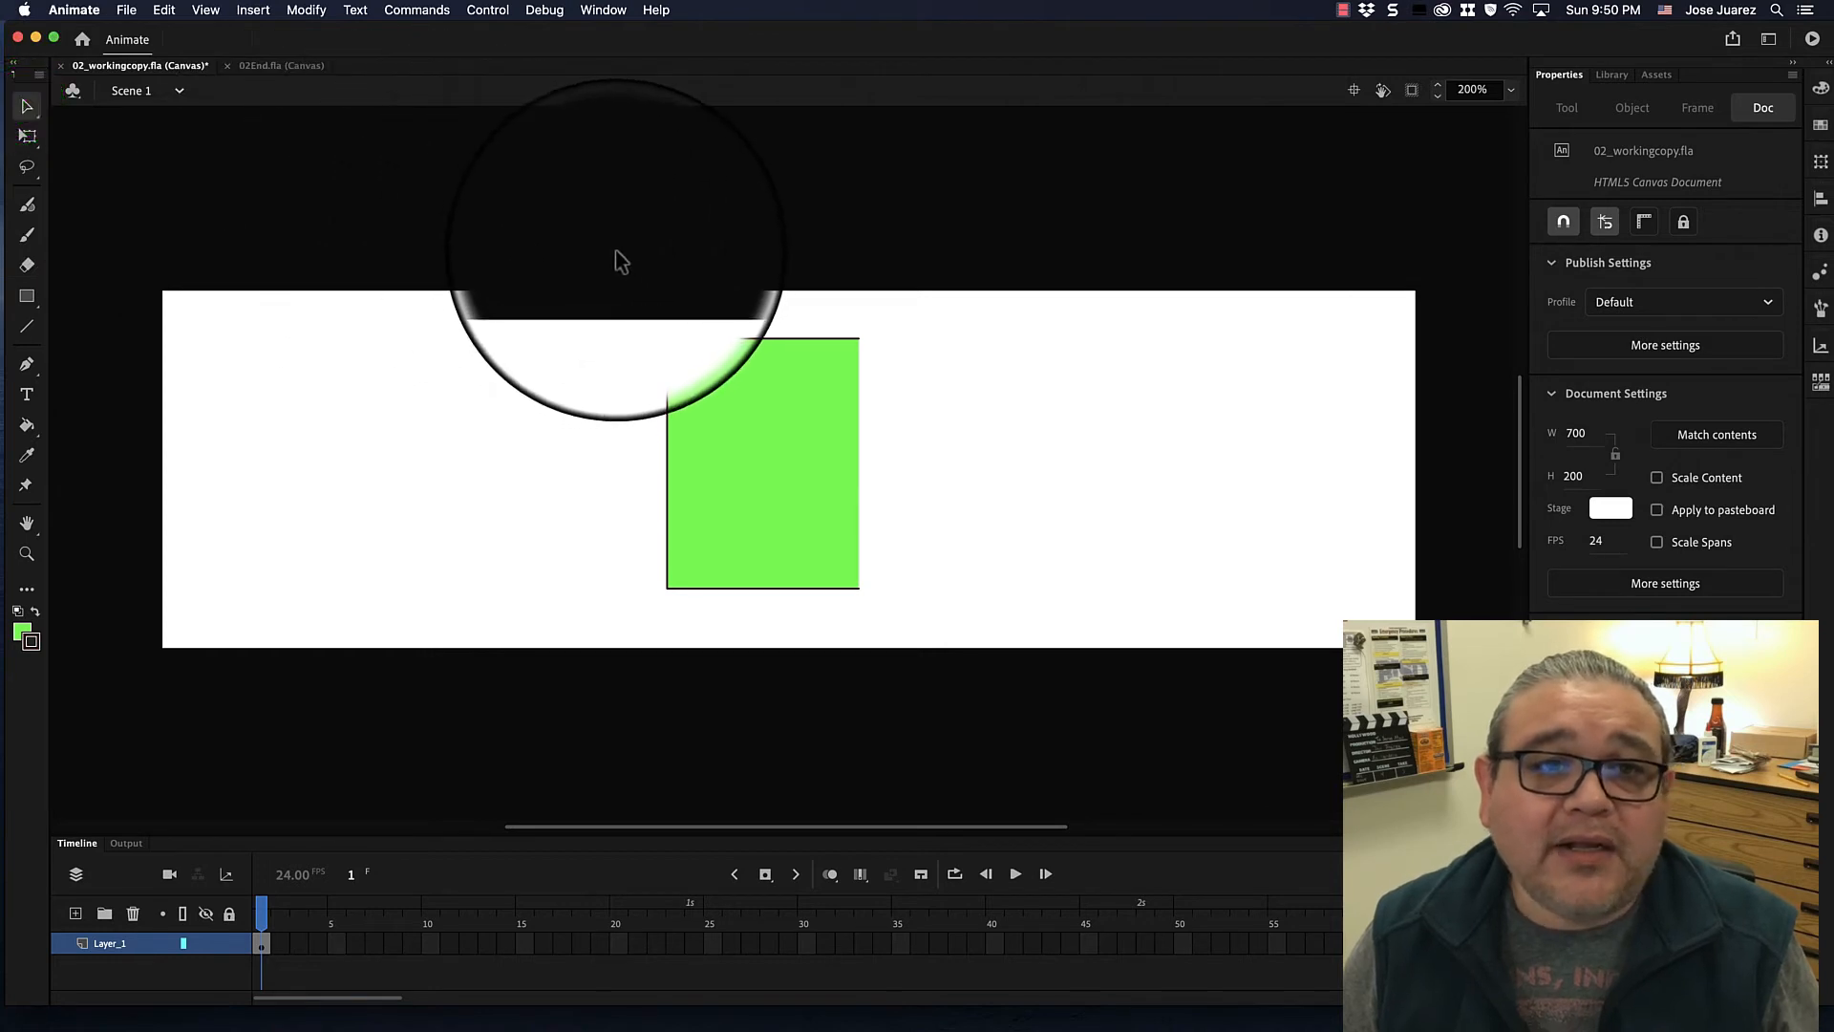
Delete the entire green rectangle with its remaining strokes from the stage and switch to the Rectangle tool.
mouse_move(617, 244)
left_mouse_down()
mouse_move(944, 770)
mouse_move(1027, 745)
left_mouse_up()
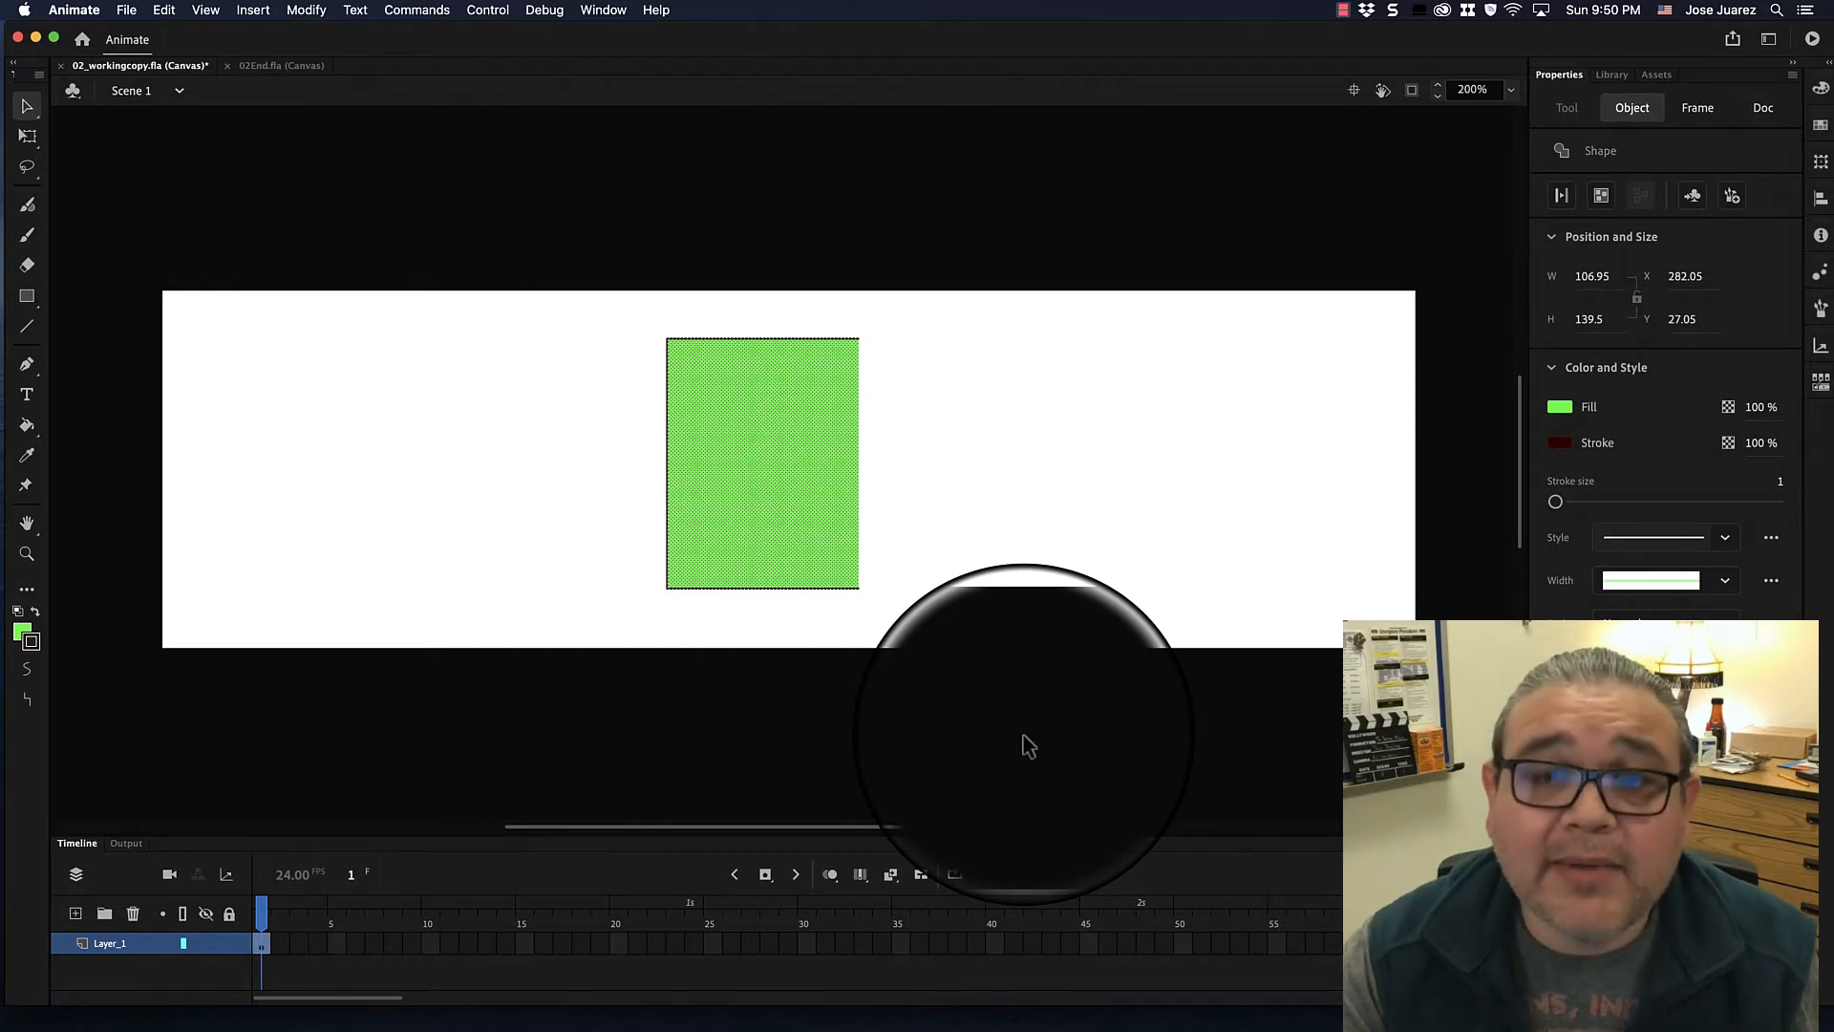
key("Delete")
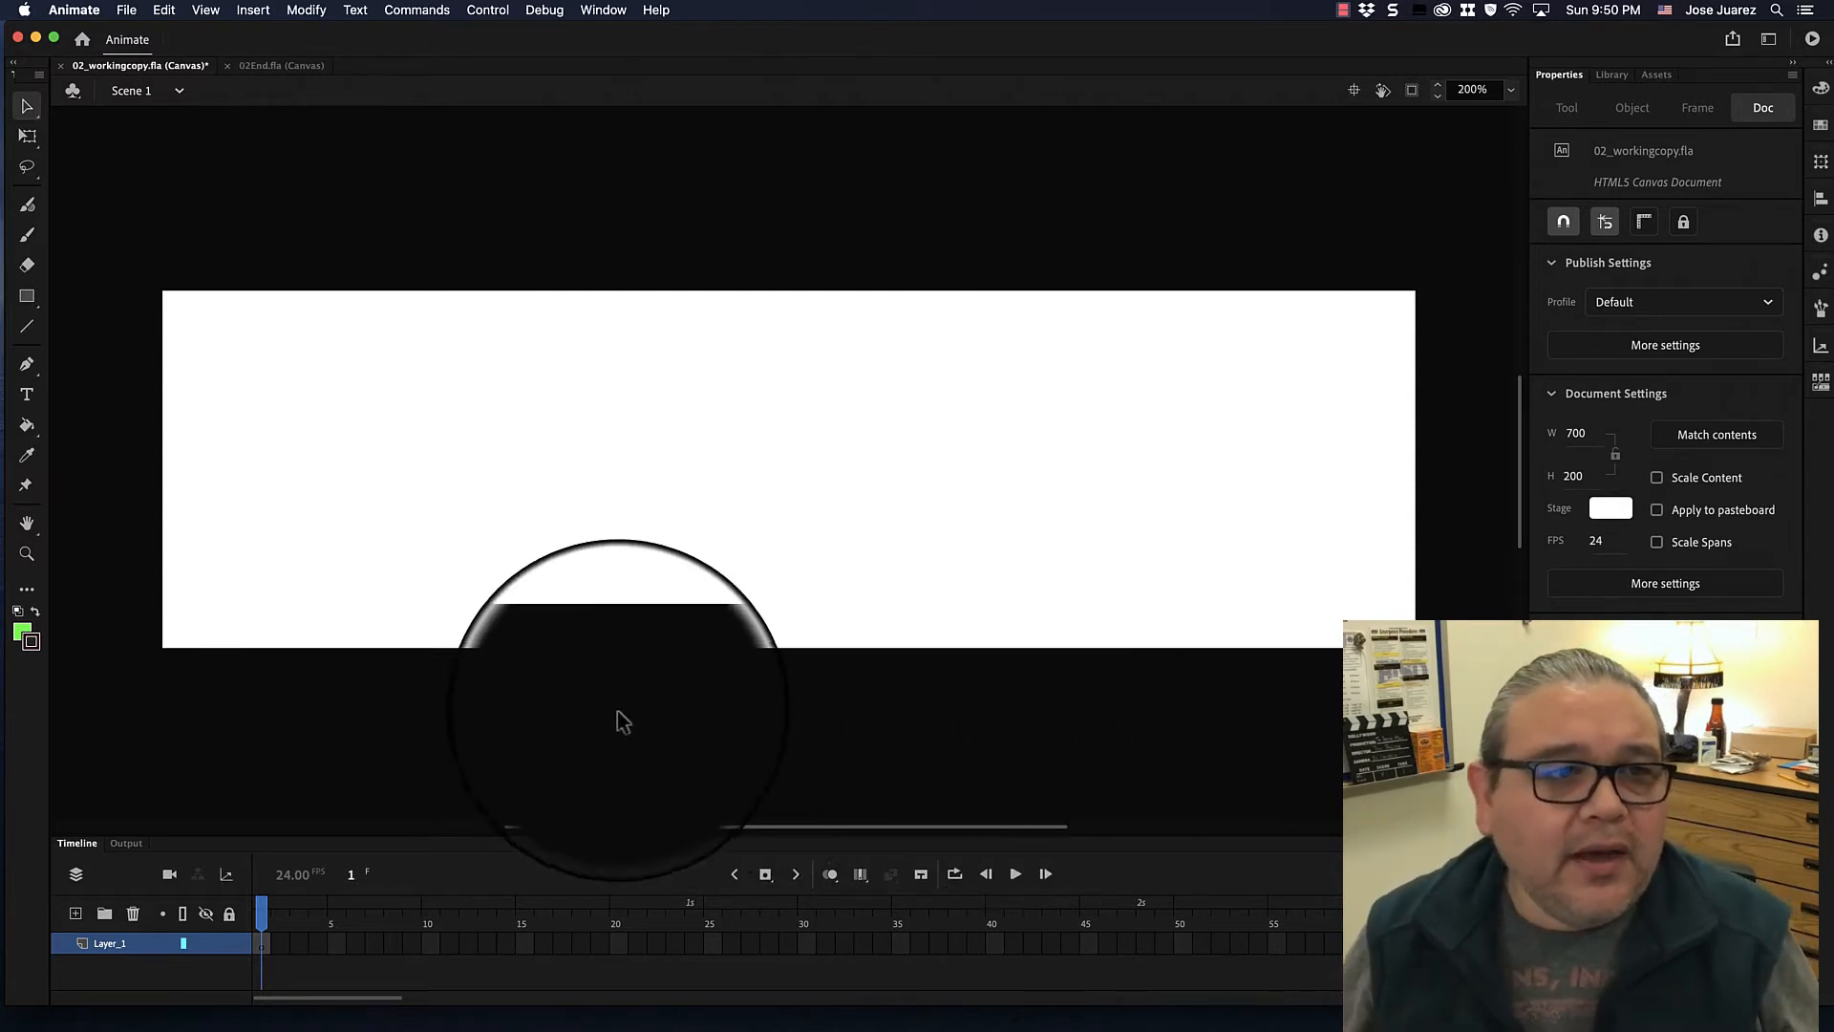
left_click(27, 299)
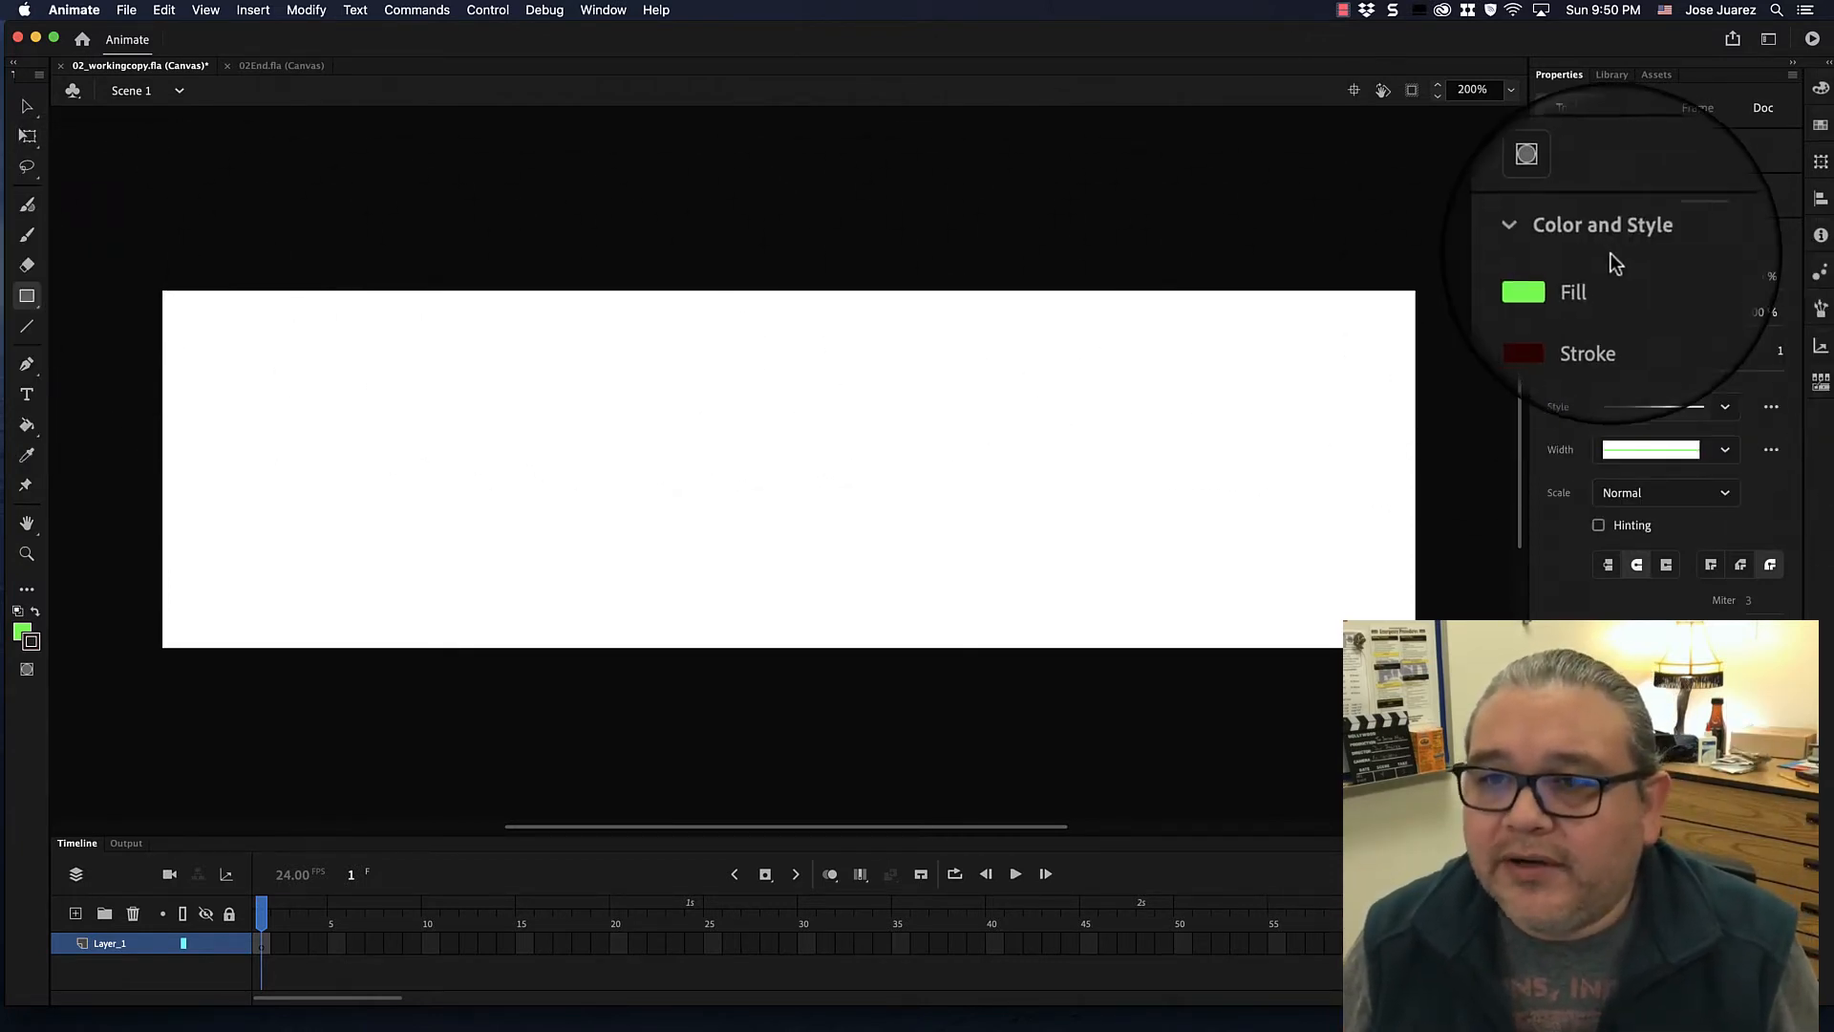
Set the Rectangle tool's fill colour to #663300.
left_click(1509, 292)
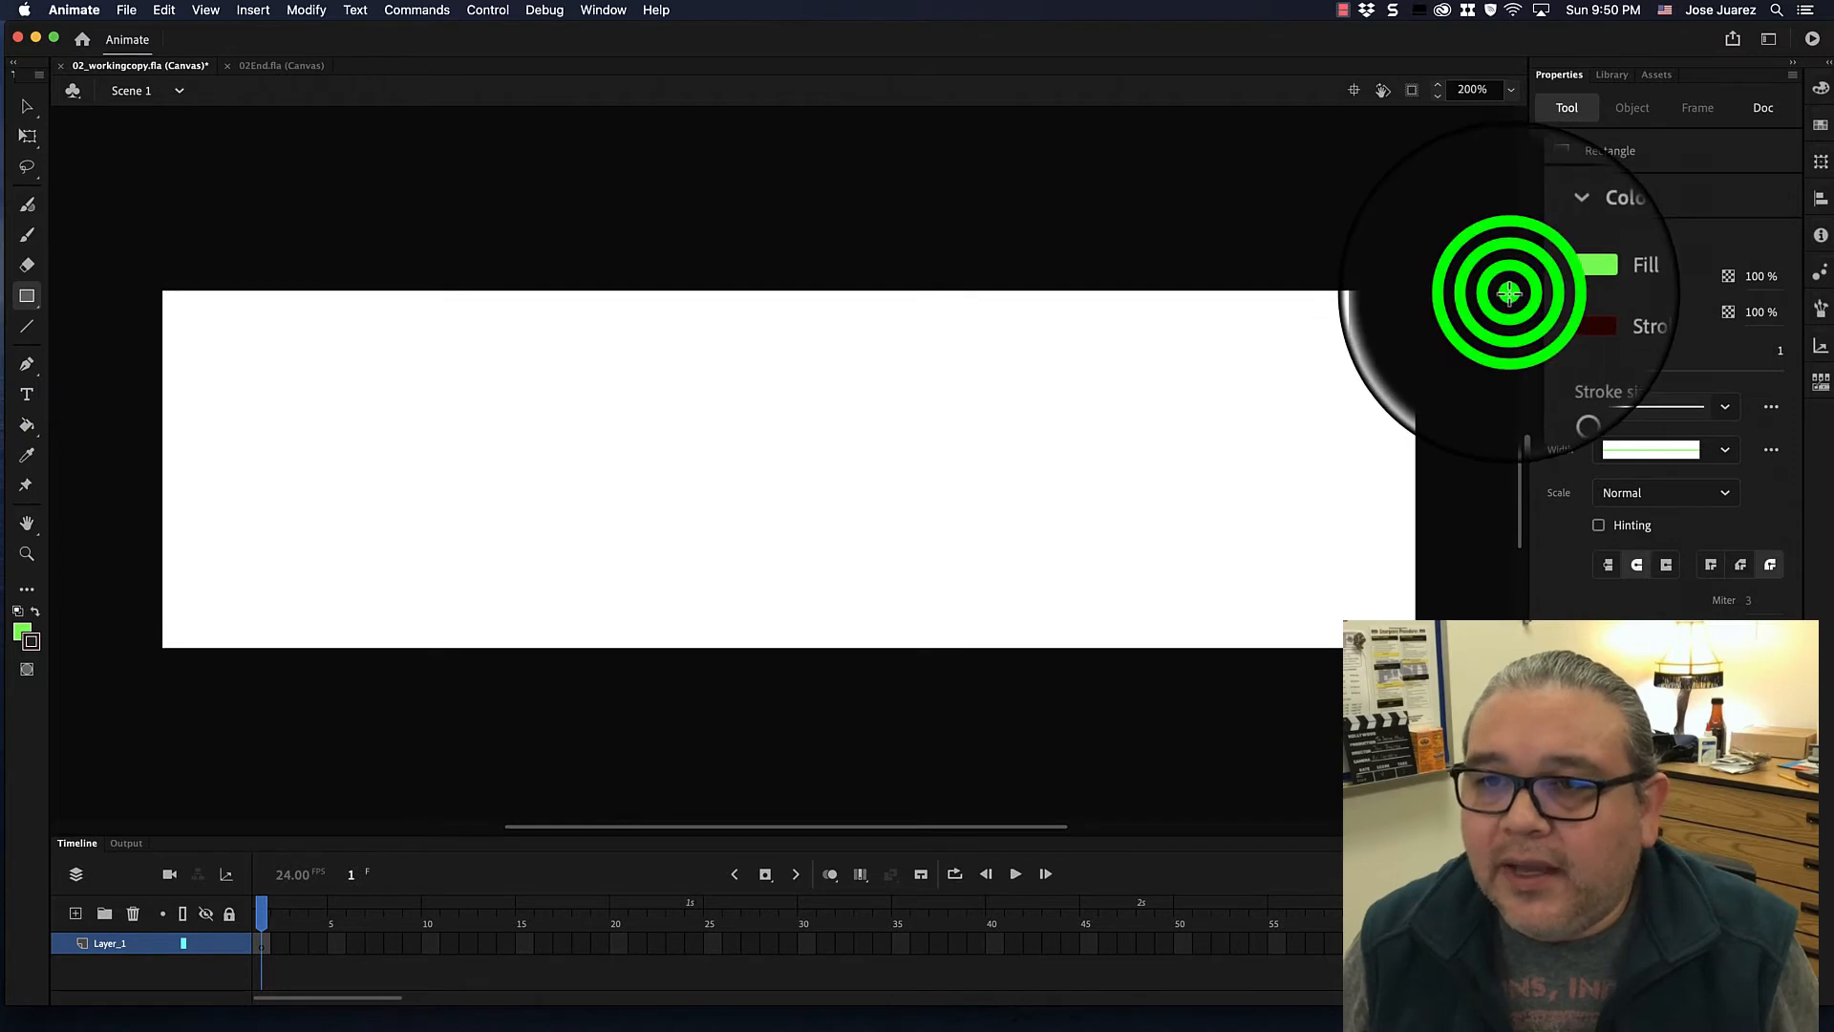
left_click(1560, 279)
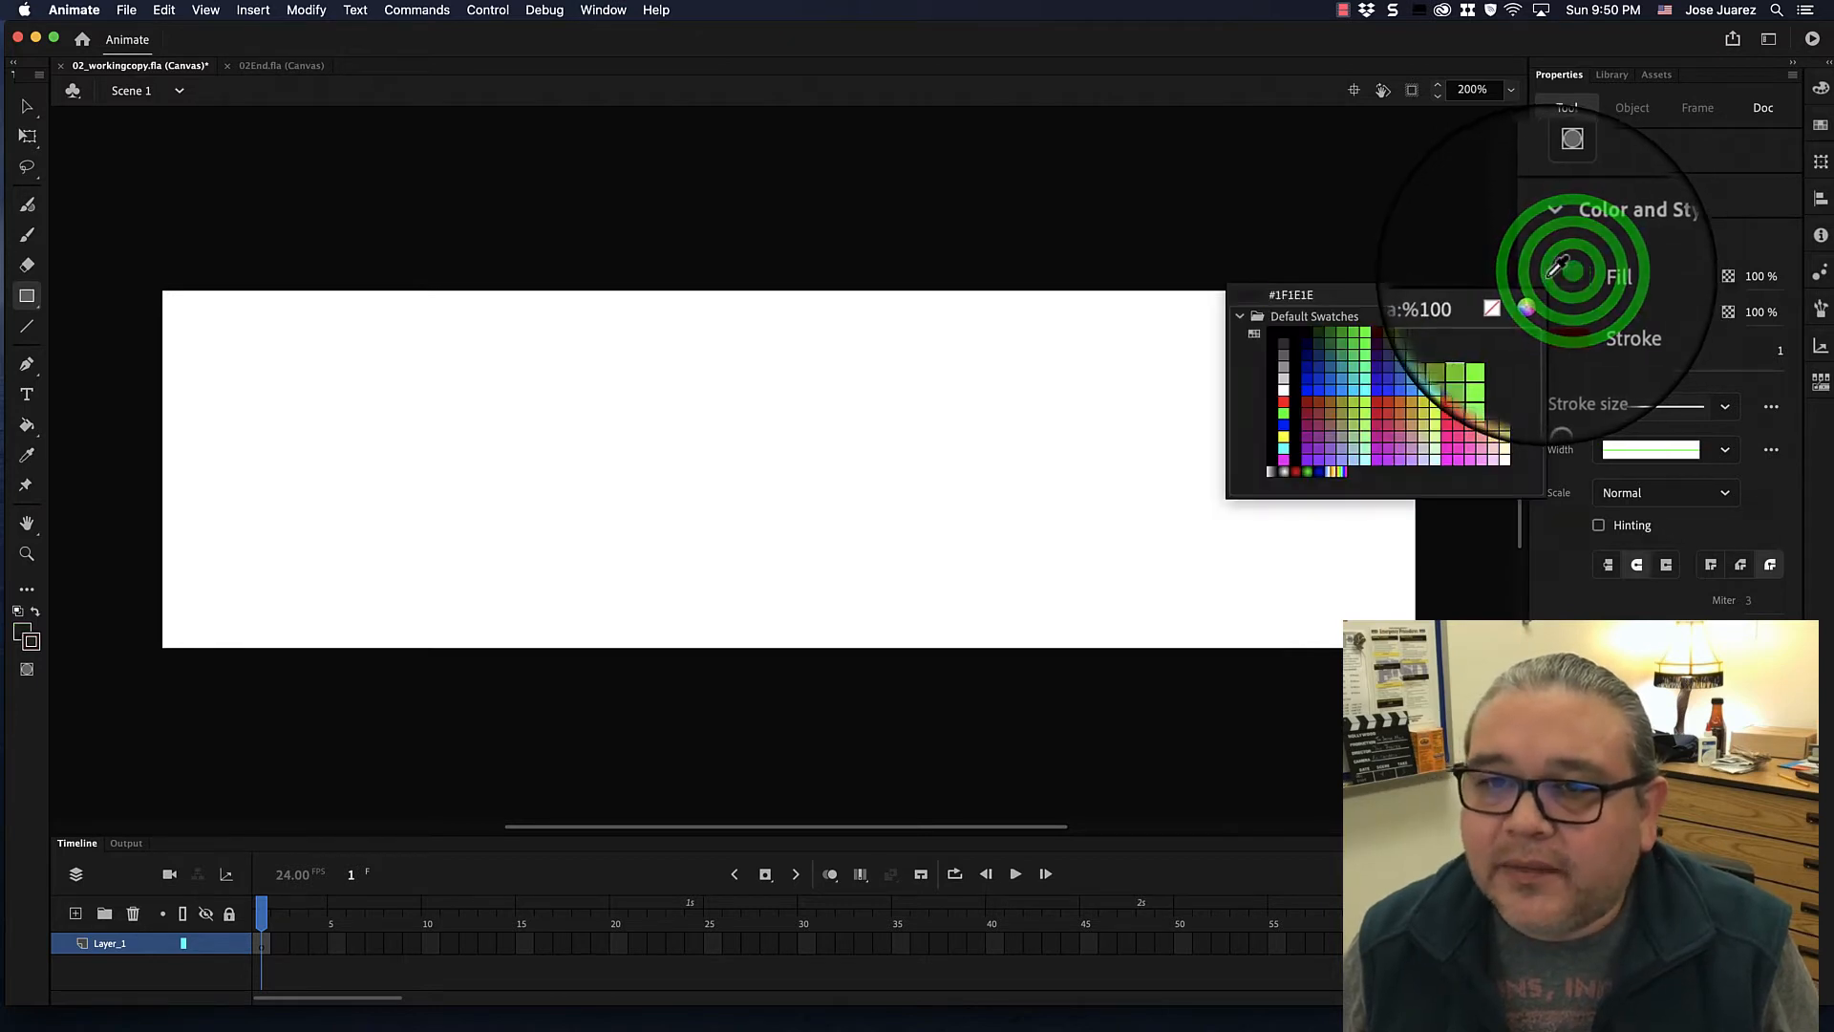
left_click(1289, 293)
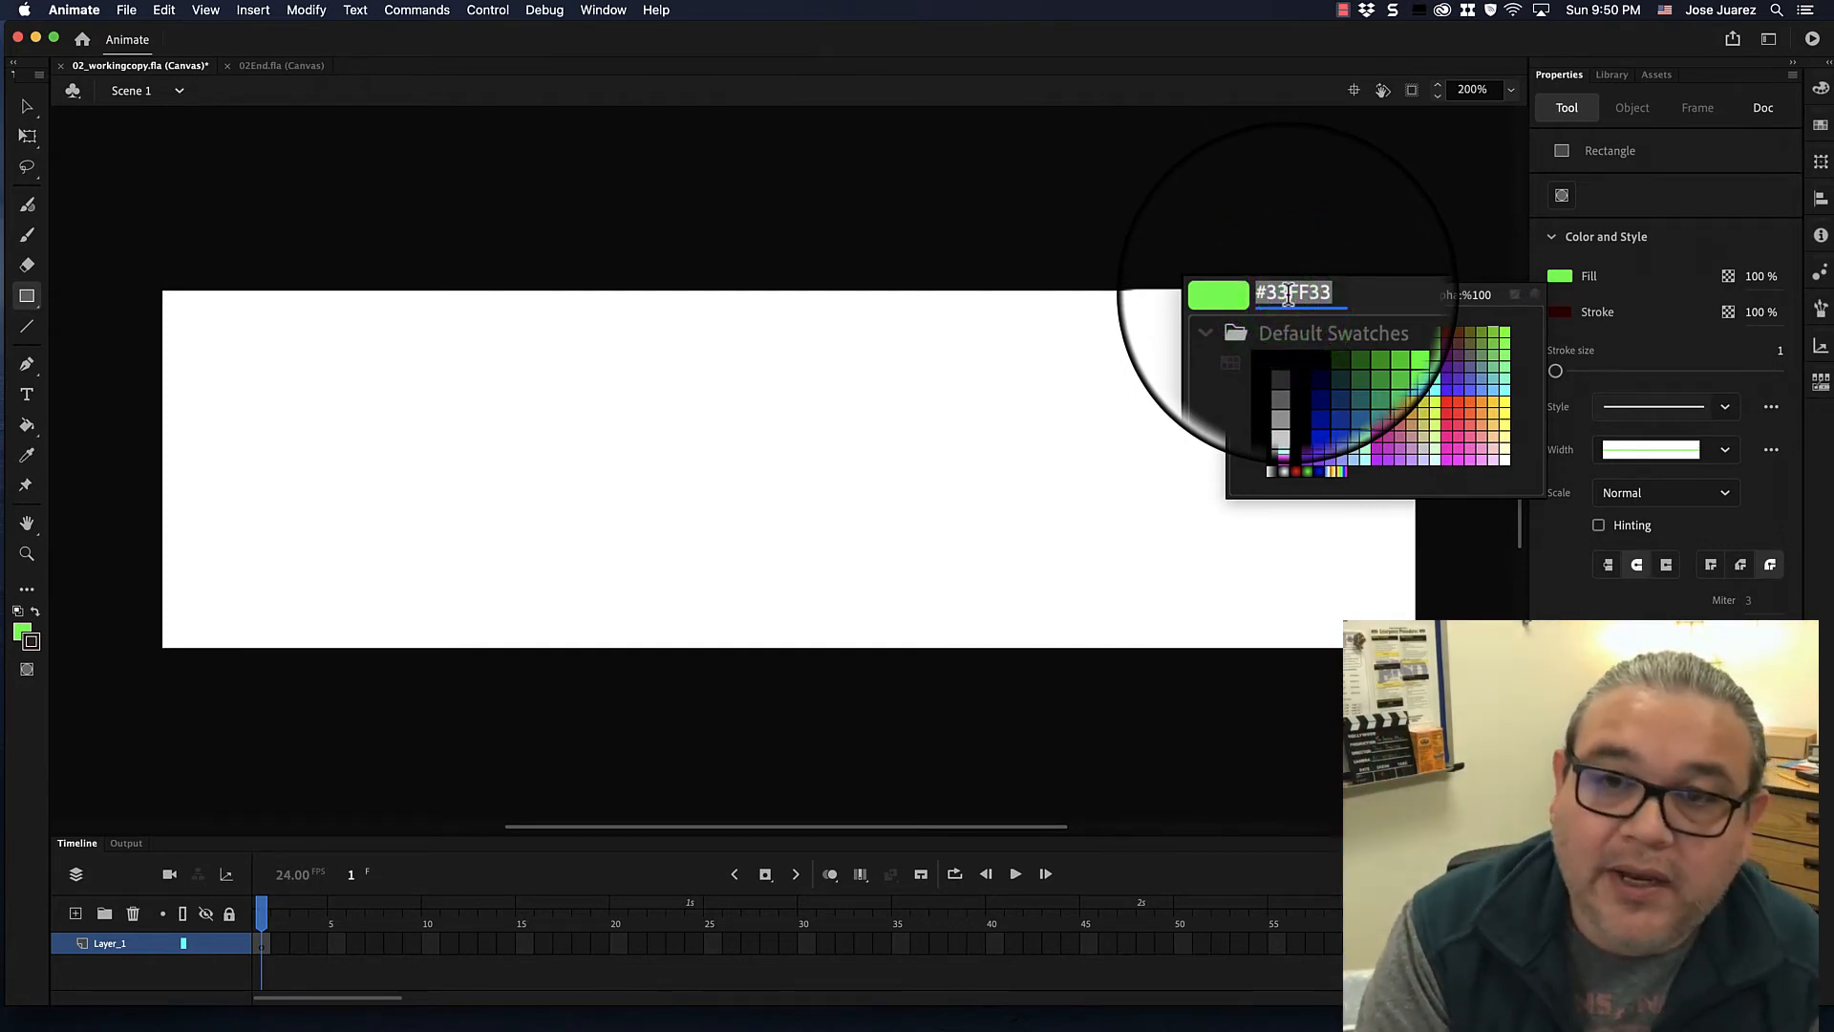
key("Return")
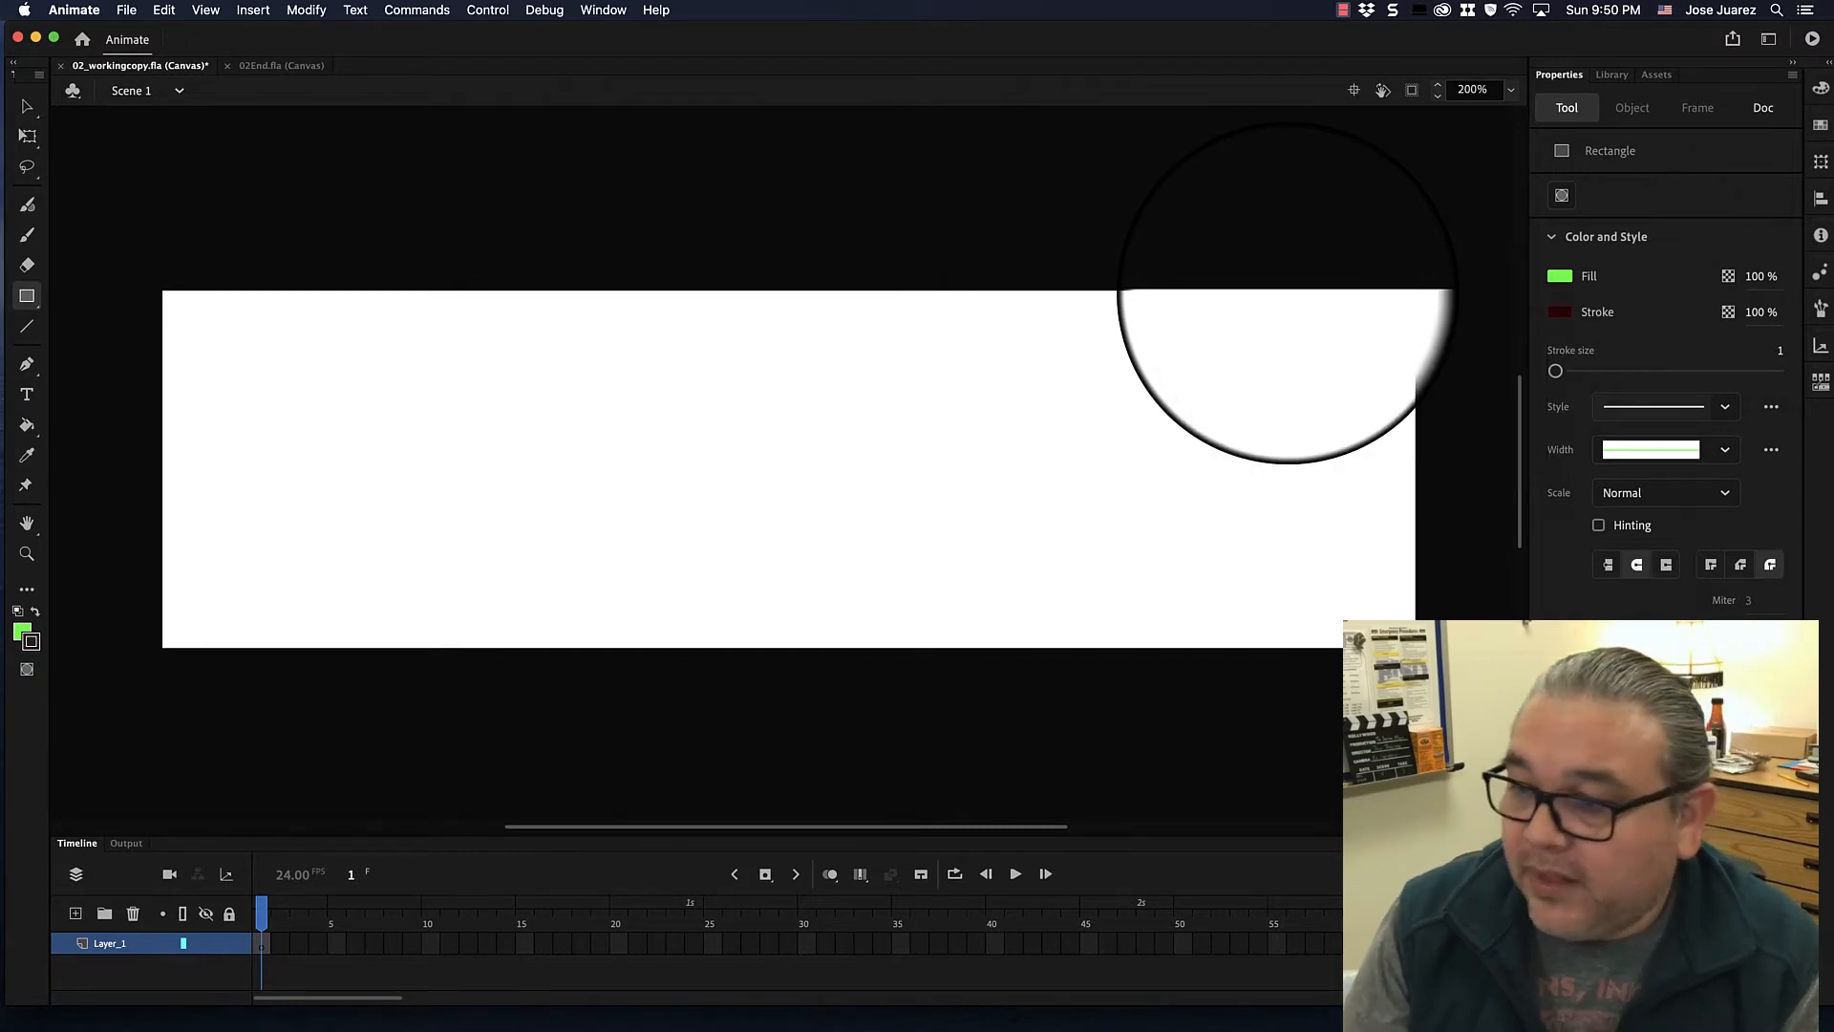
left_click(1557, 275)
left_click(1291, 289)
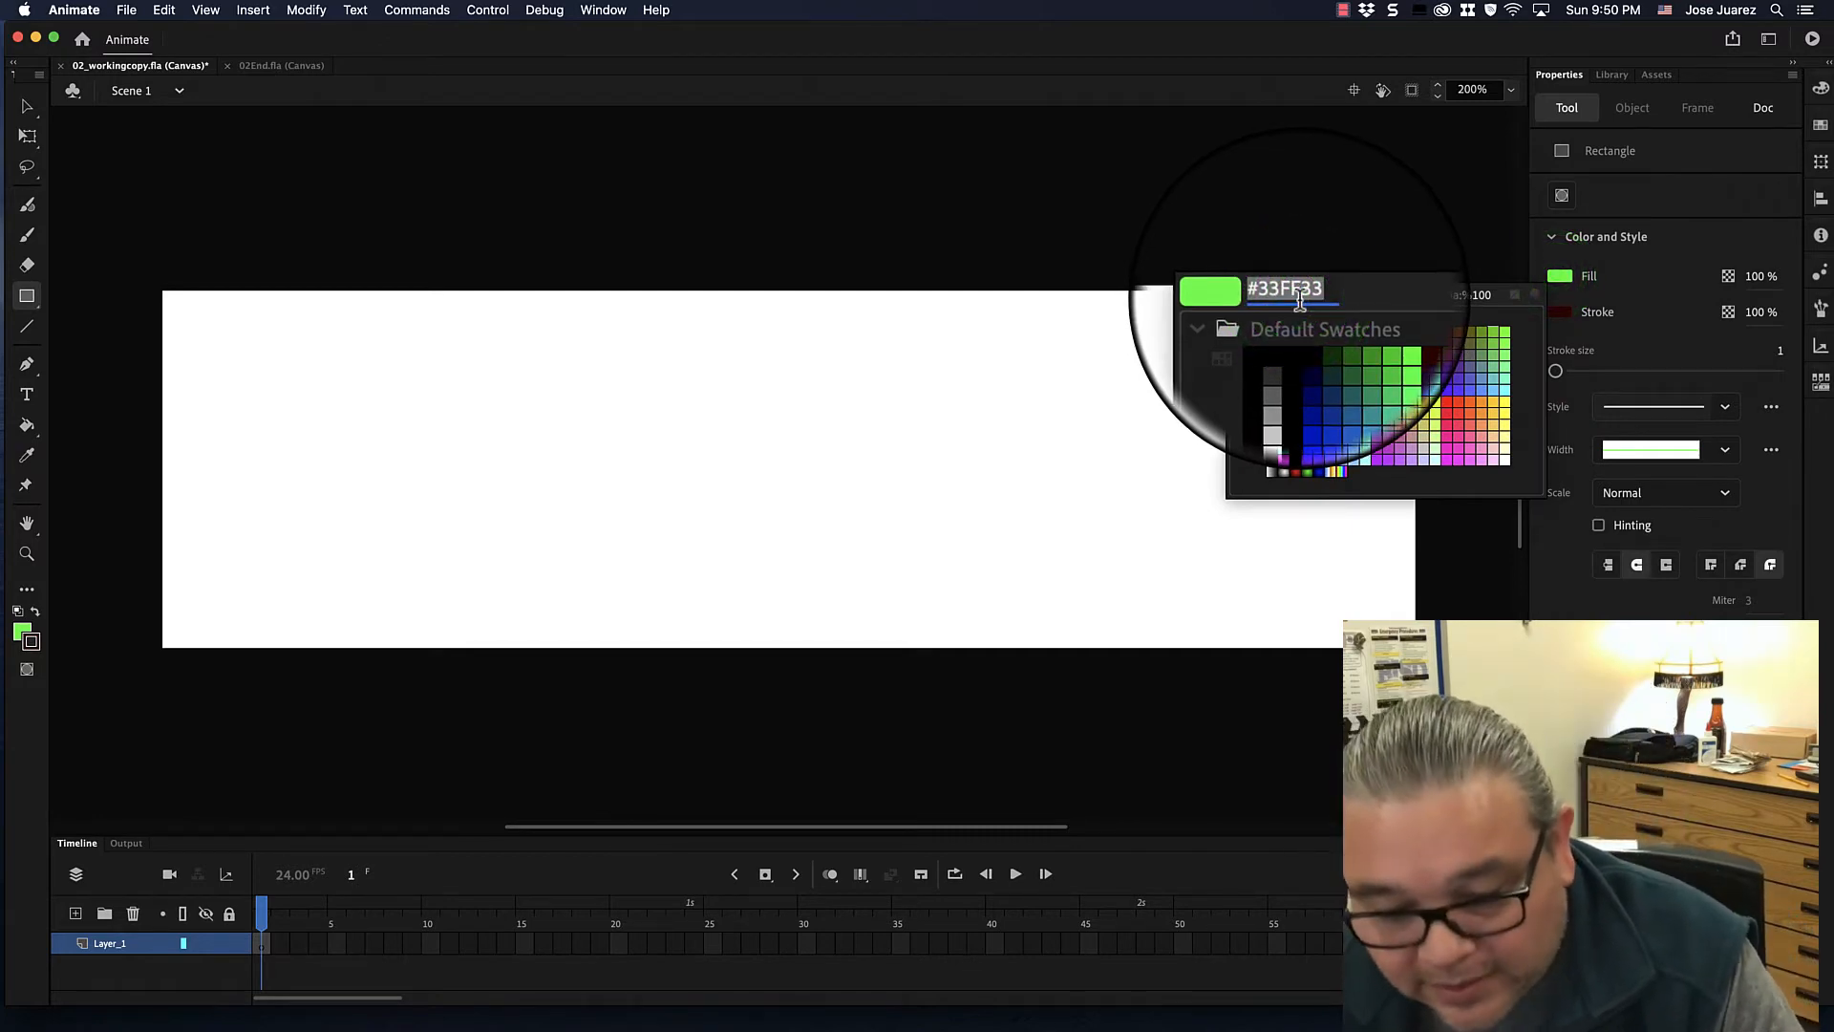
type("#")
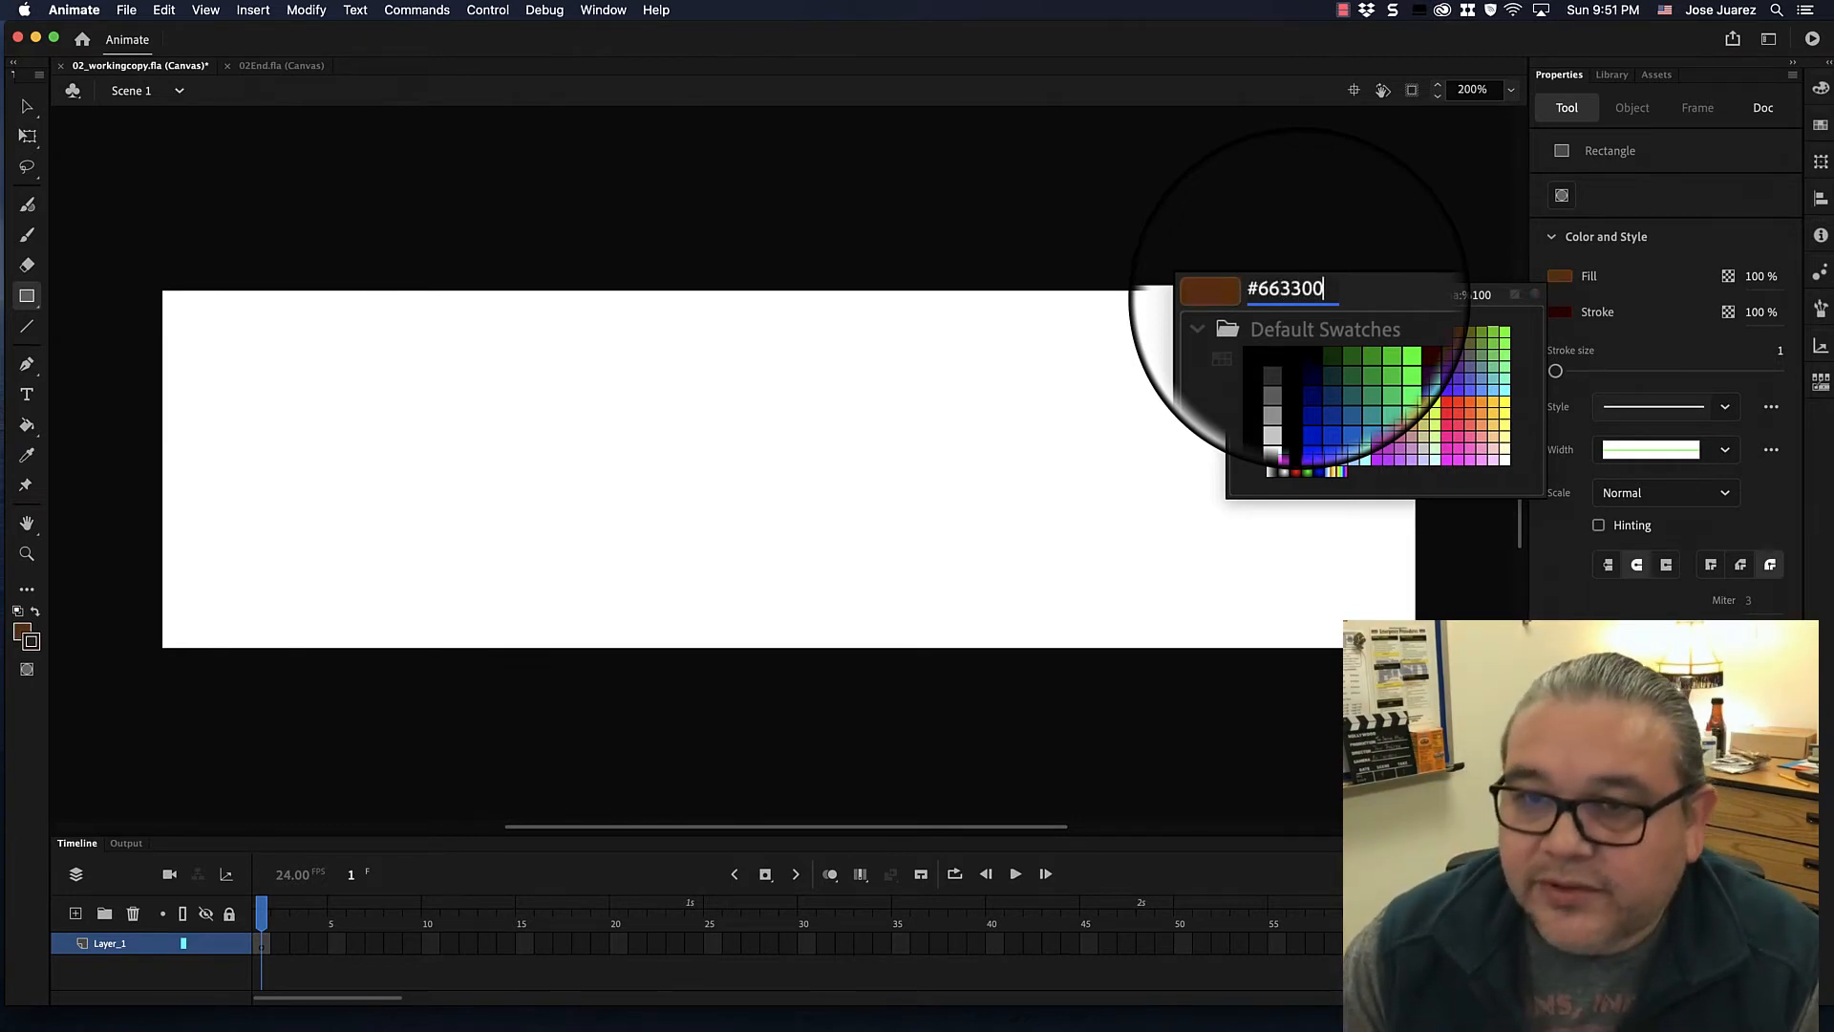
type("663300")
key("Return")
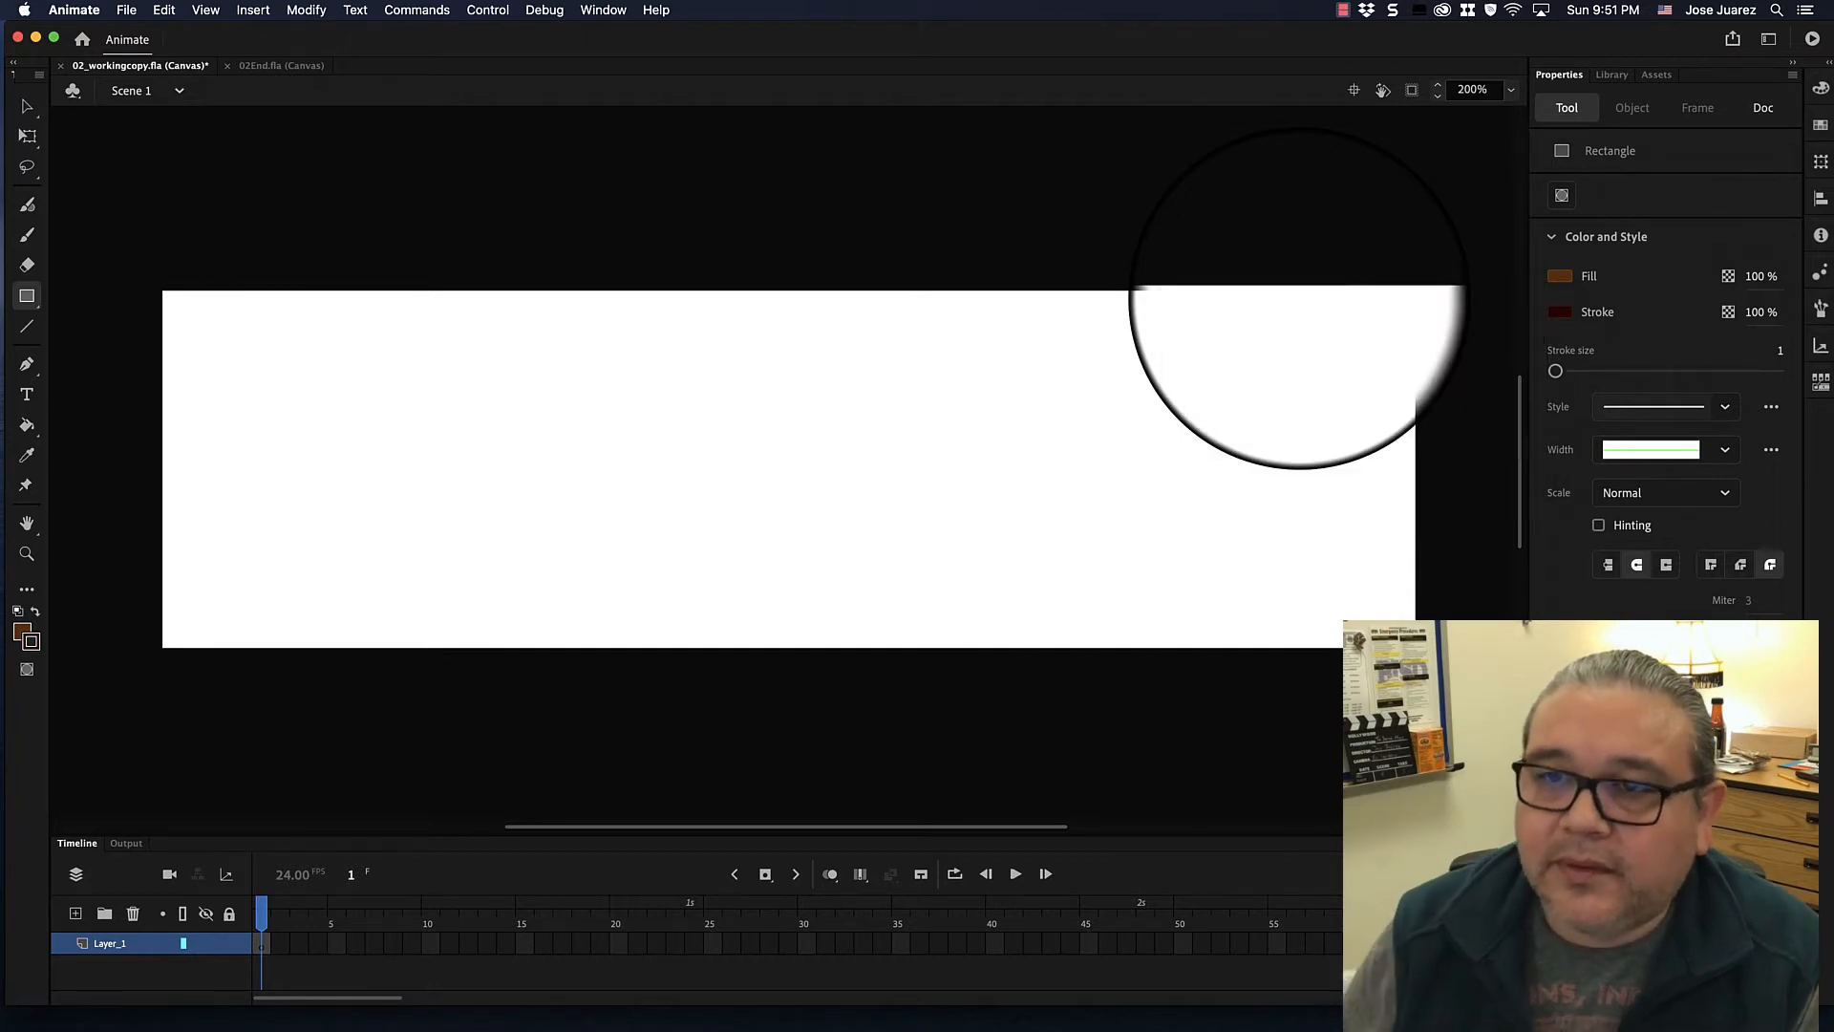
Set the Rectangle tool's stroke colour to #663300.
left_click(1560, 277)
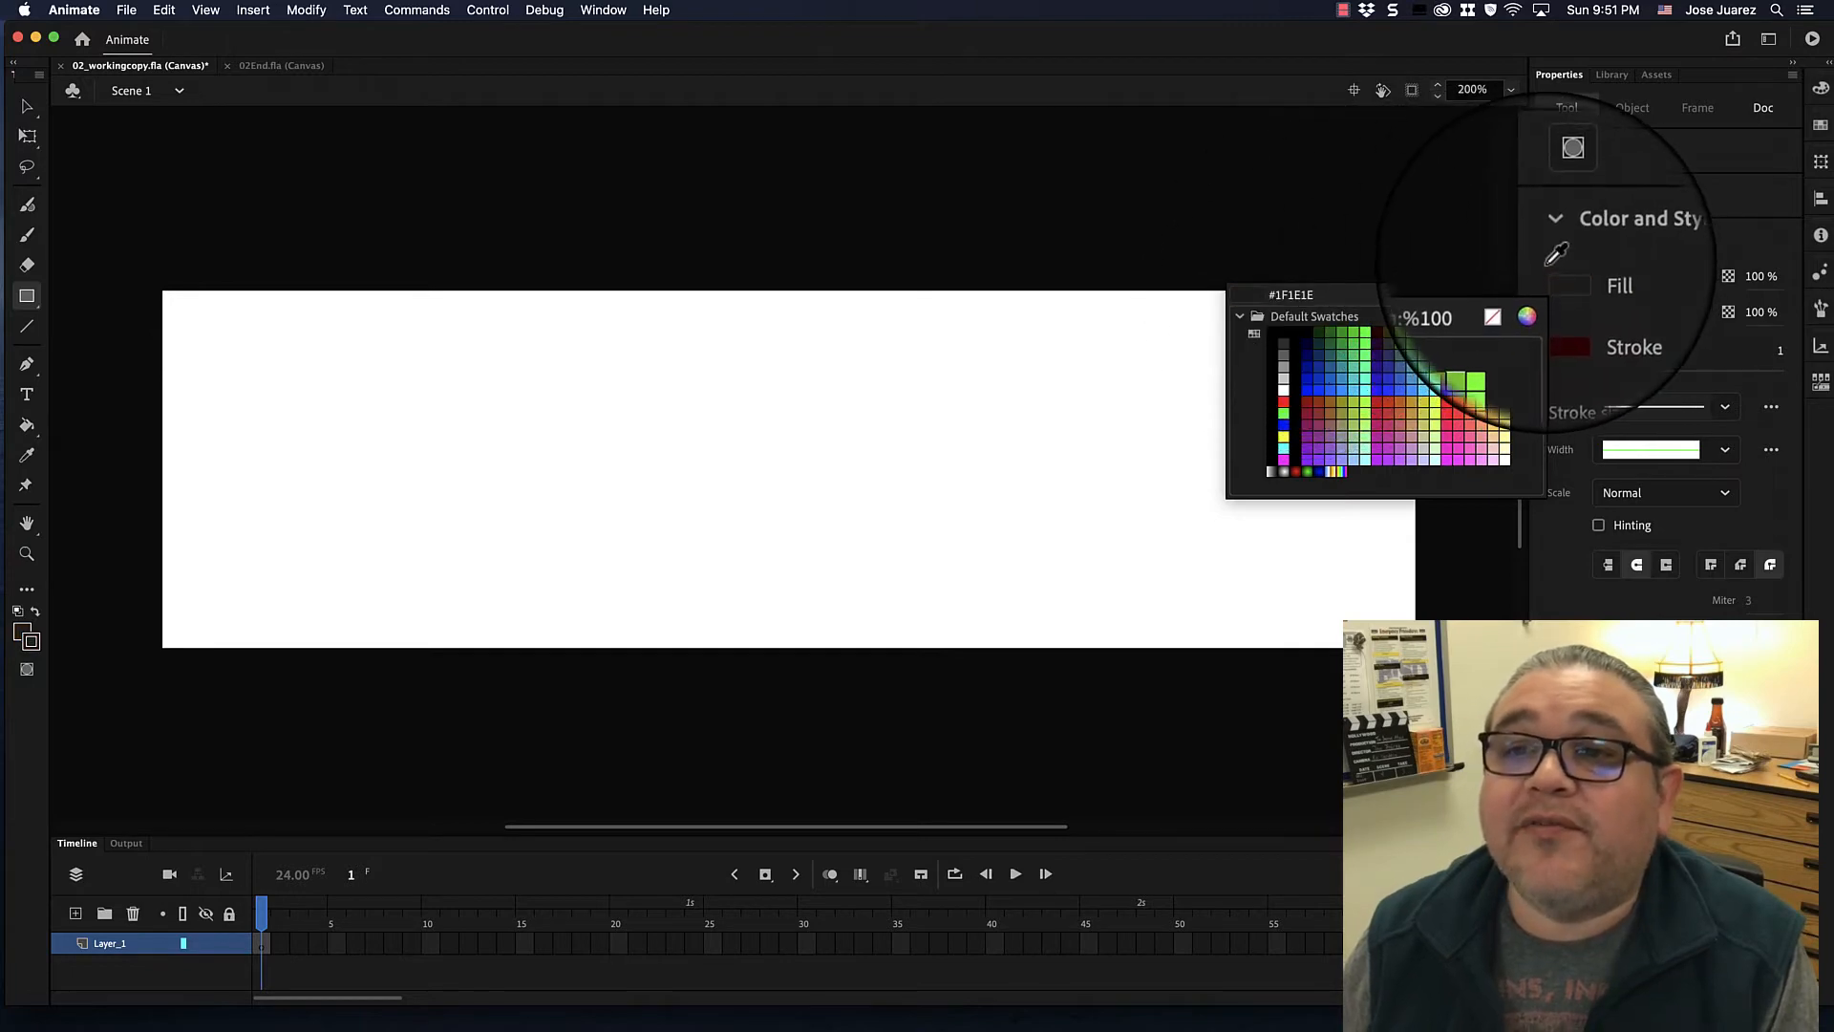
left_click(1549, 311)
left_click(1550, 311)
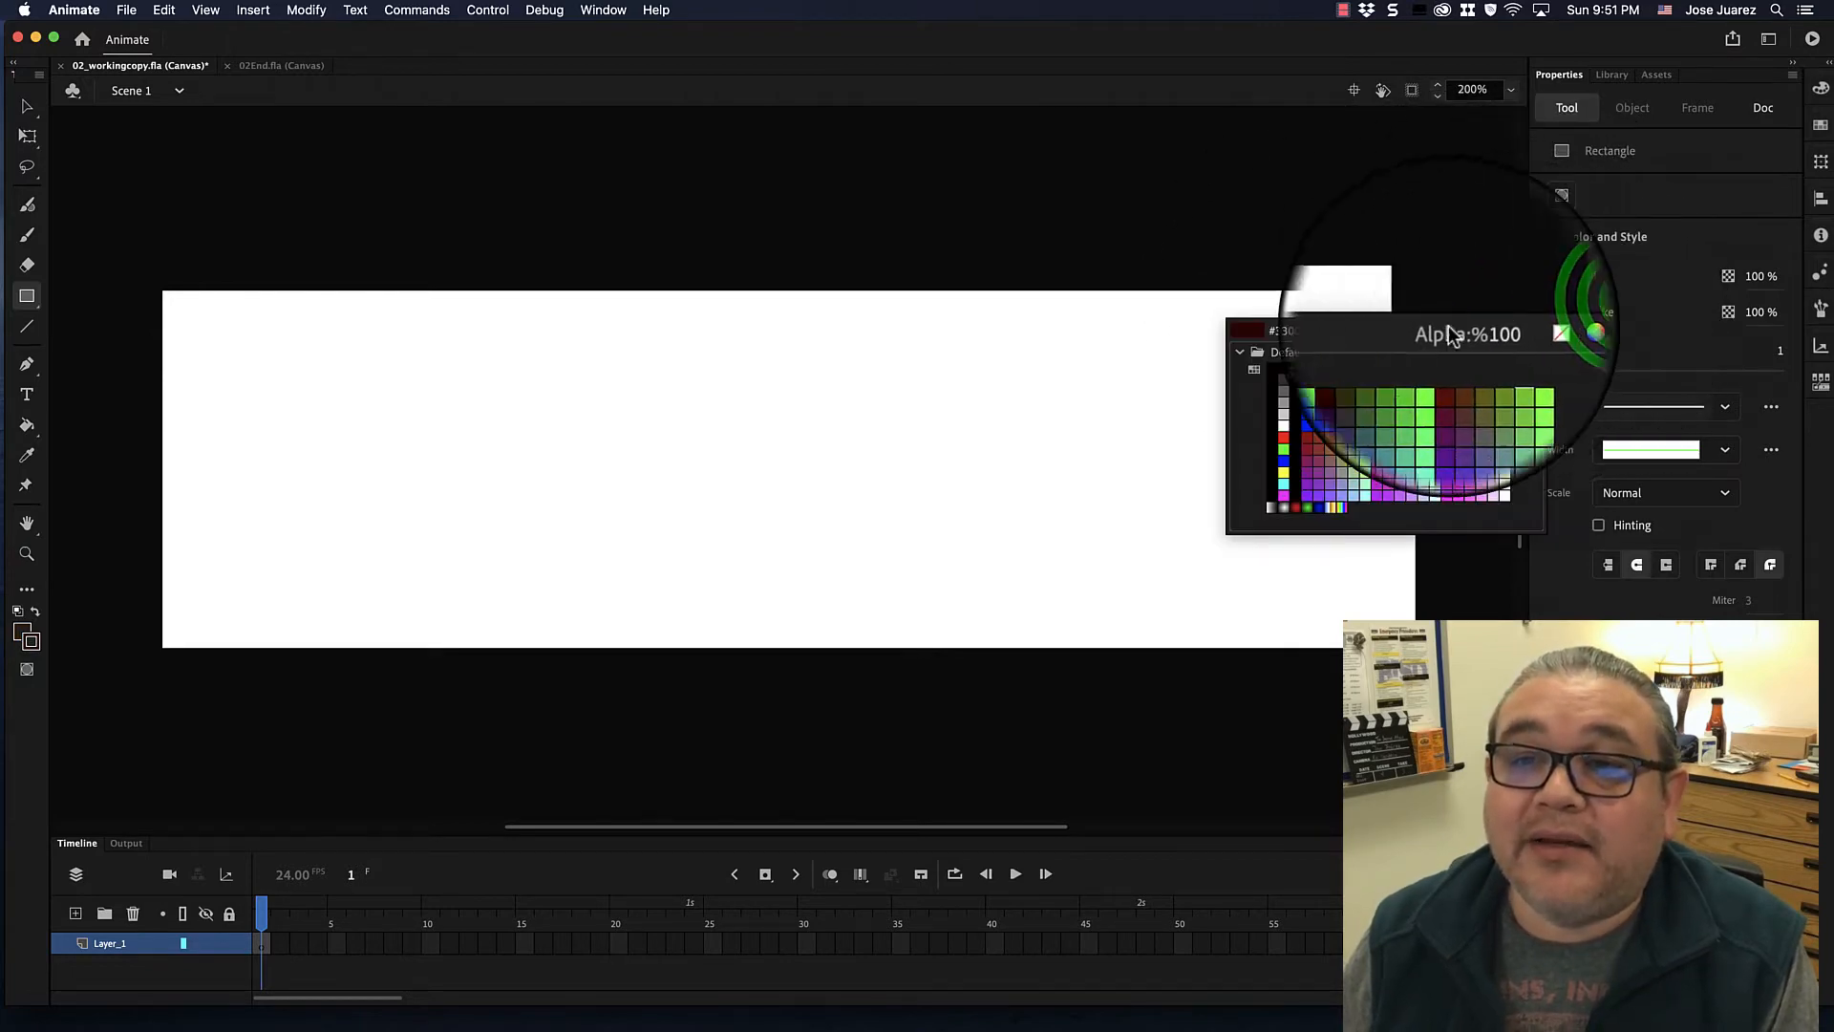
left_click(1299, 336)
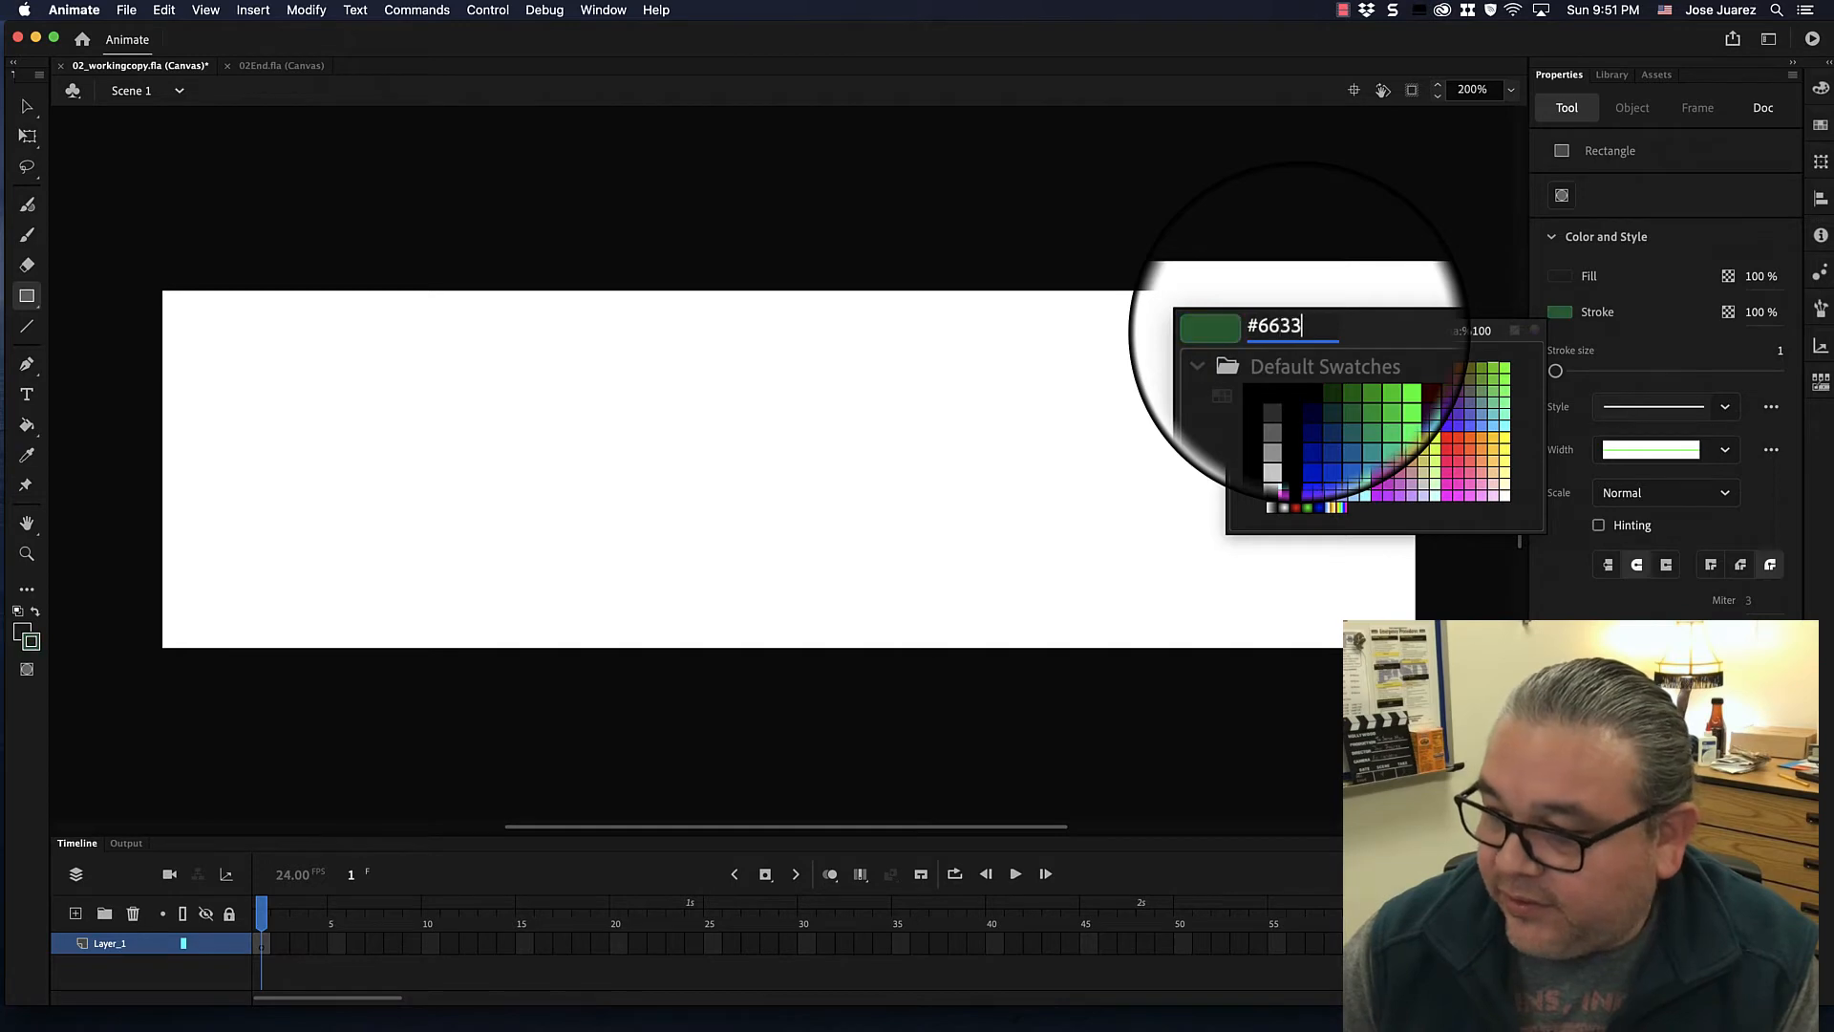
type("#663300")
key("Return")
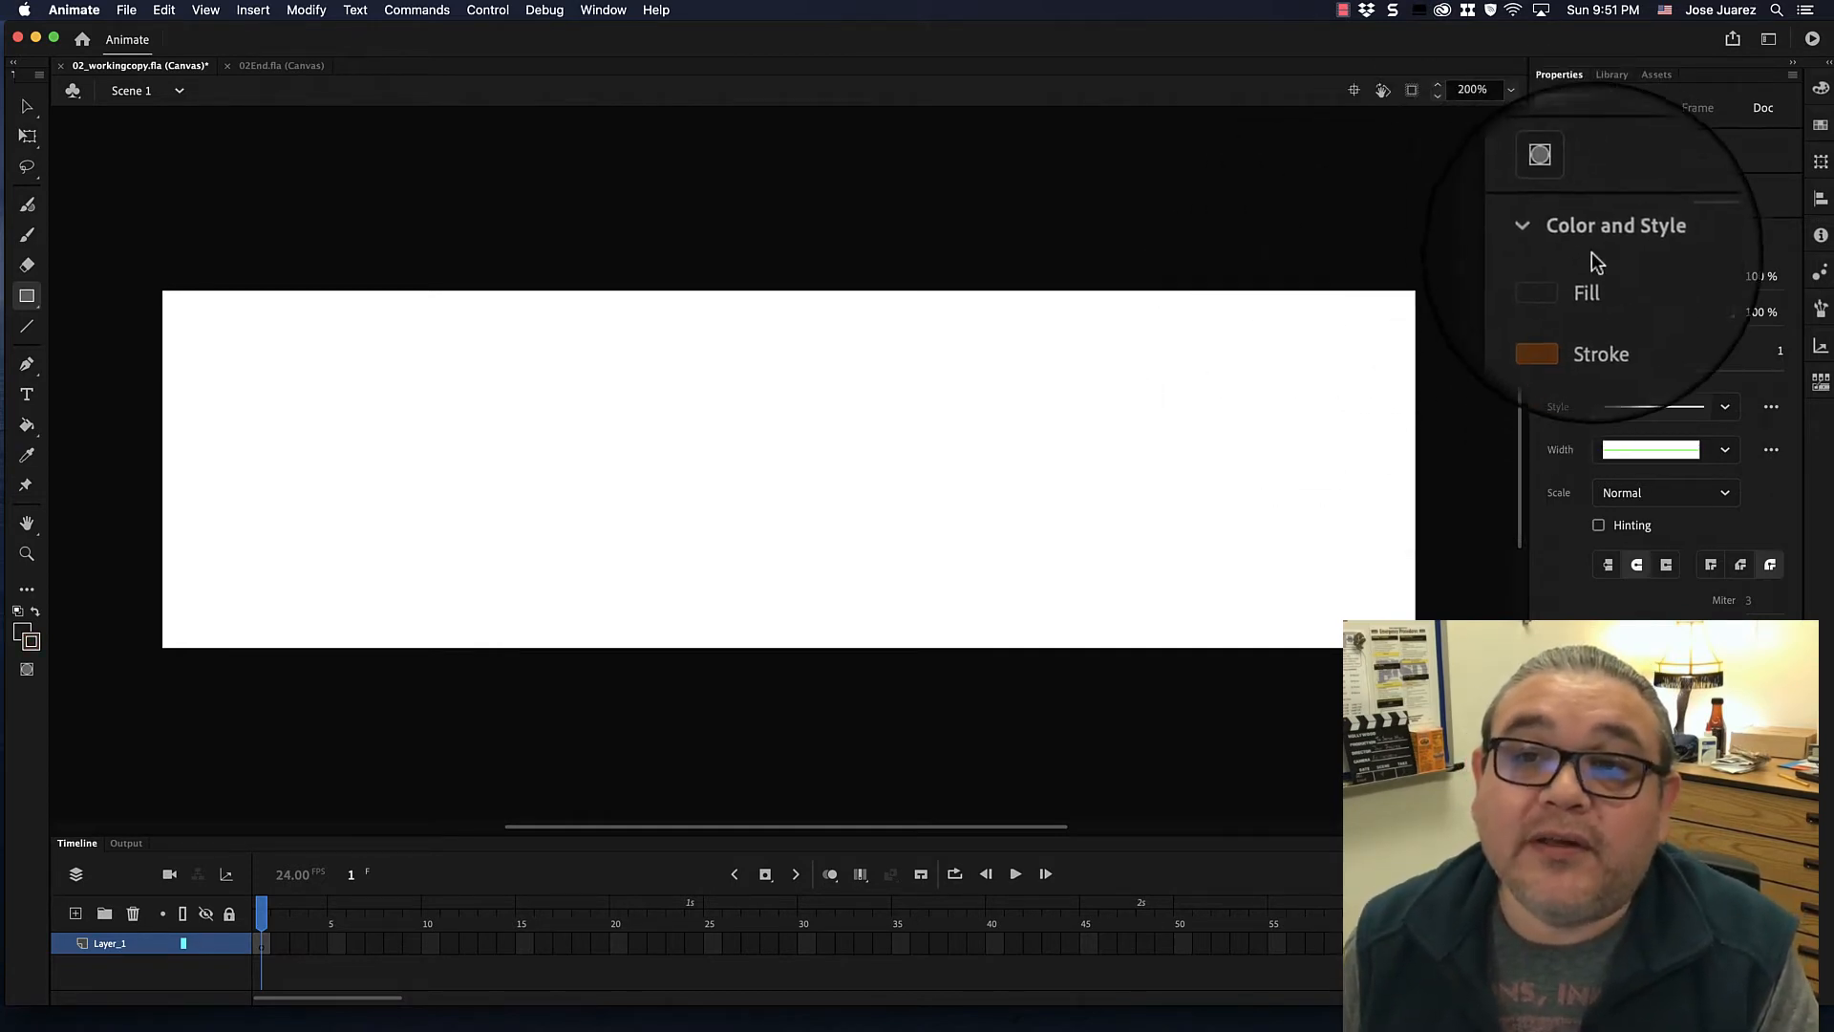
Set the Rectangle tool's fill colour to #CC6600.
left_click(1616, 279)
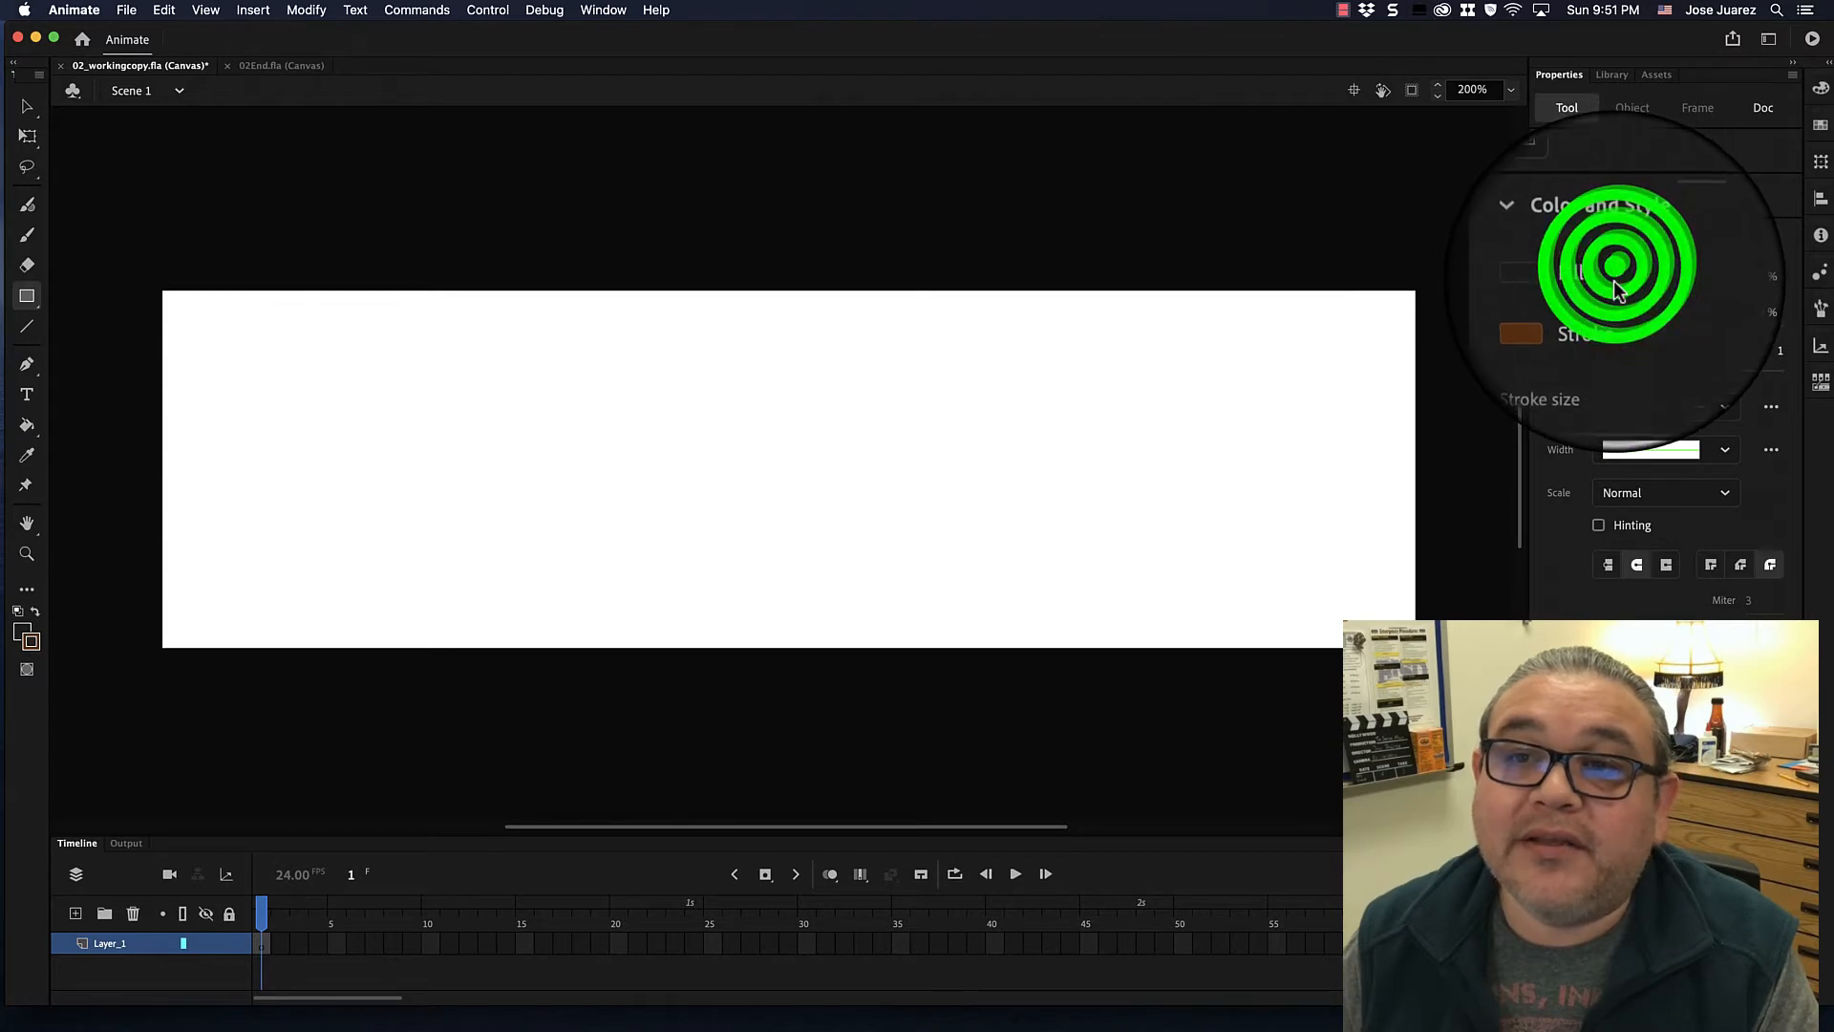
left_click(1564, 275)
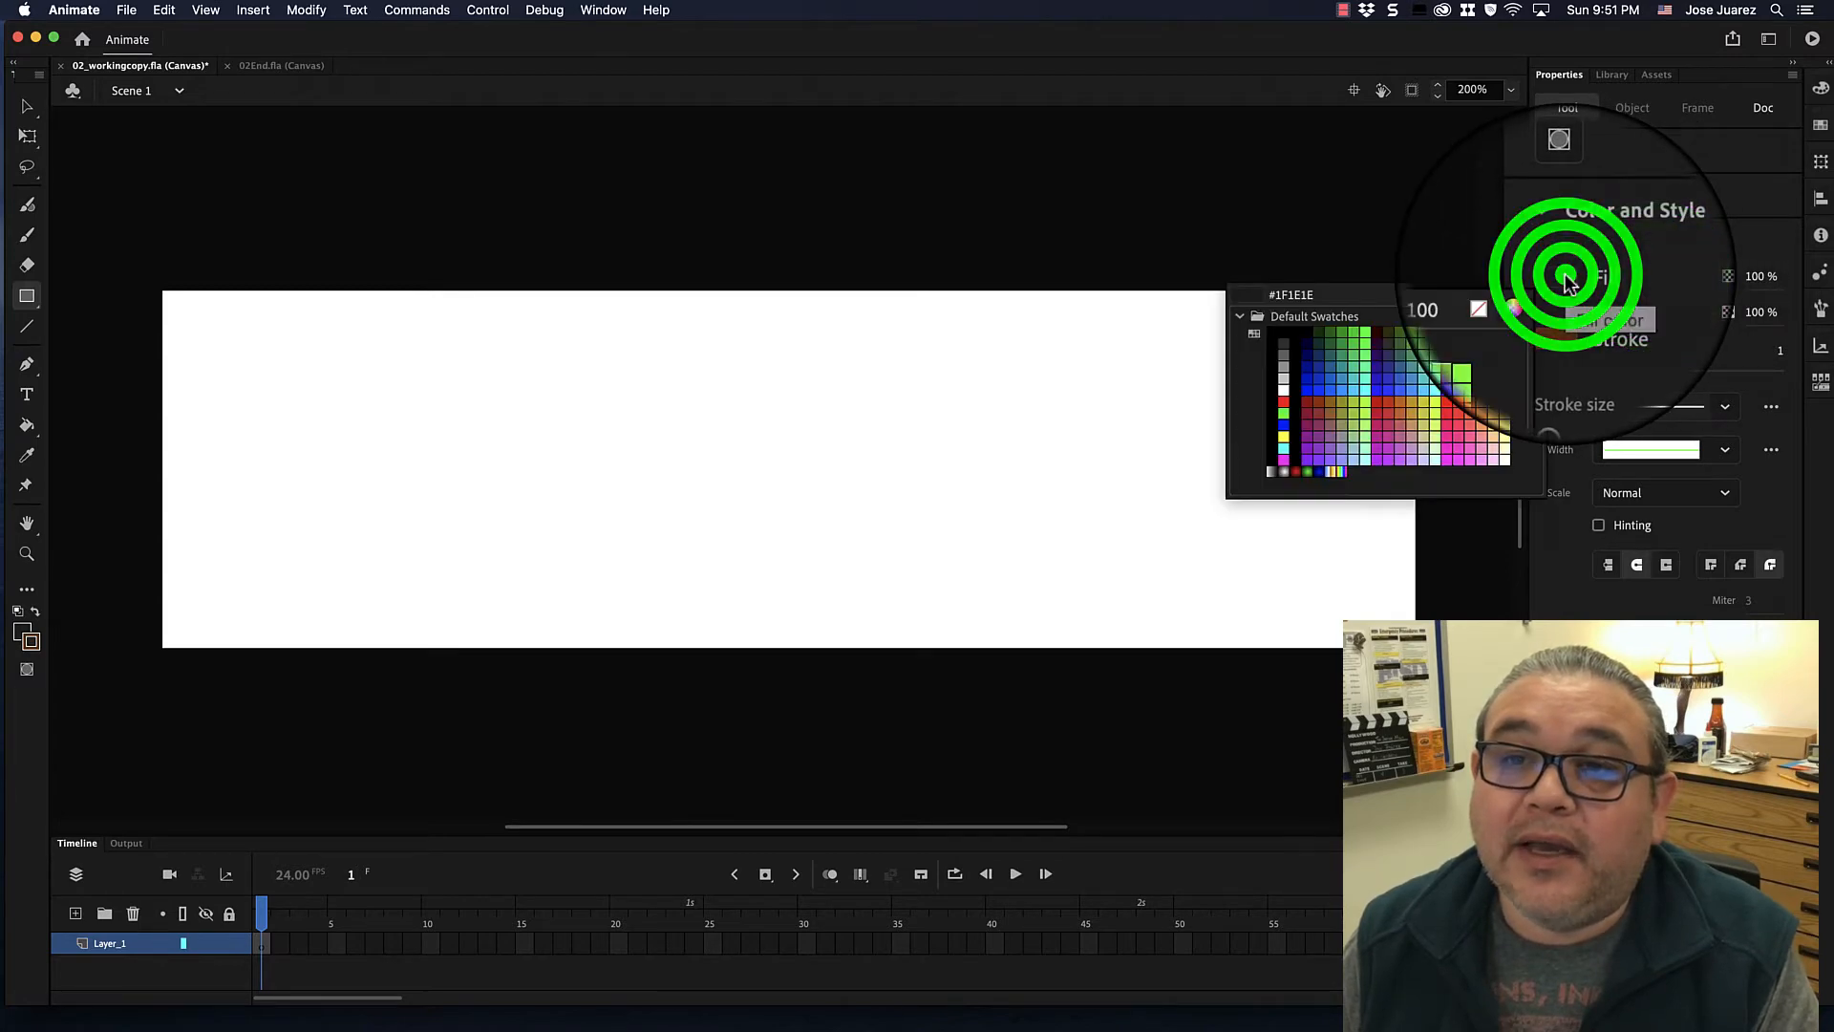
left_click(1297, 292)
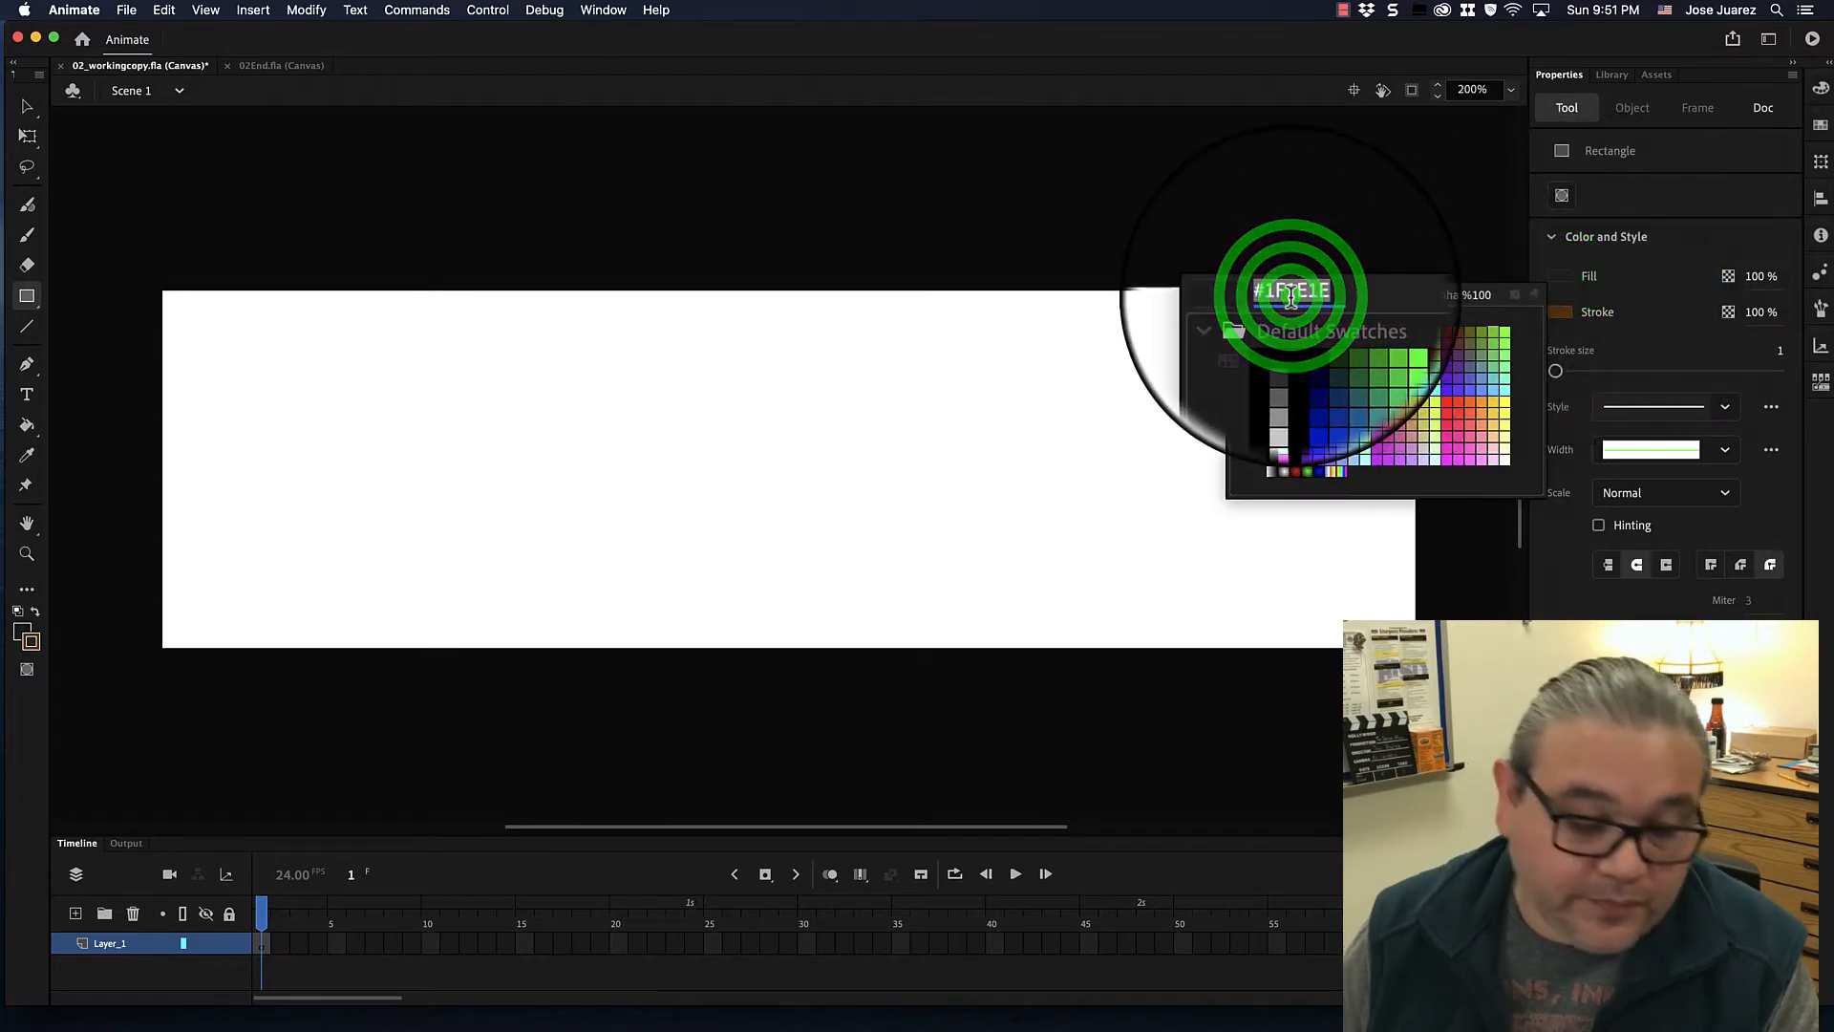
type("#")
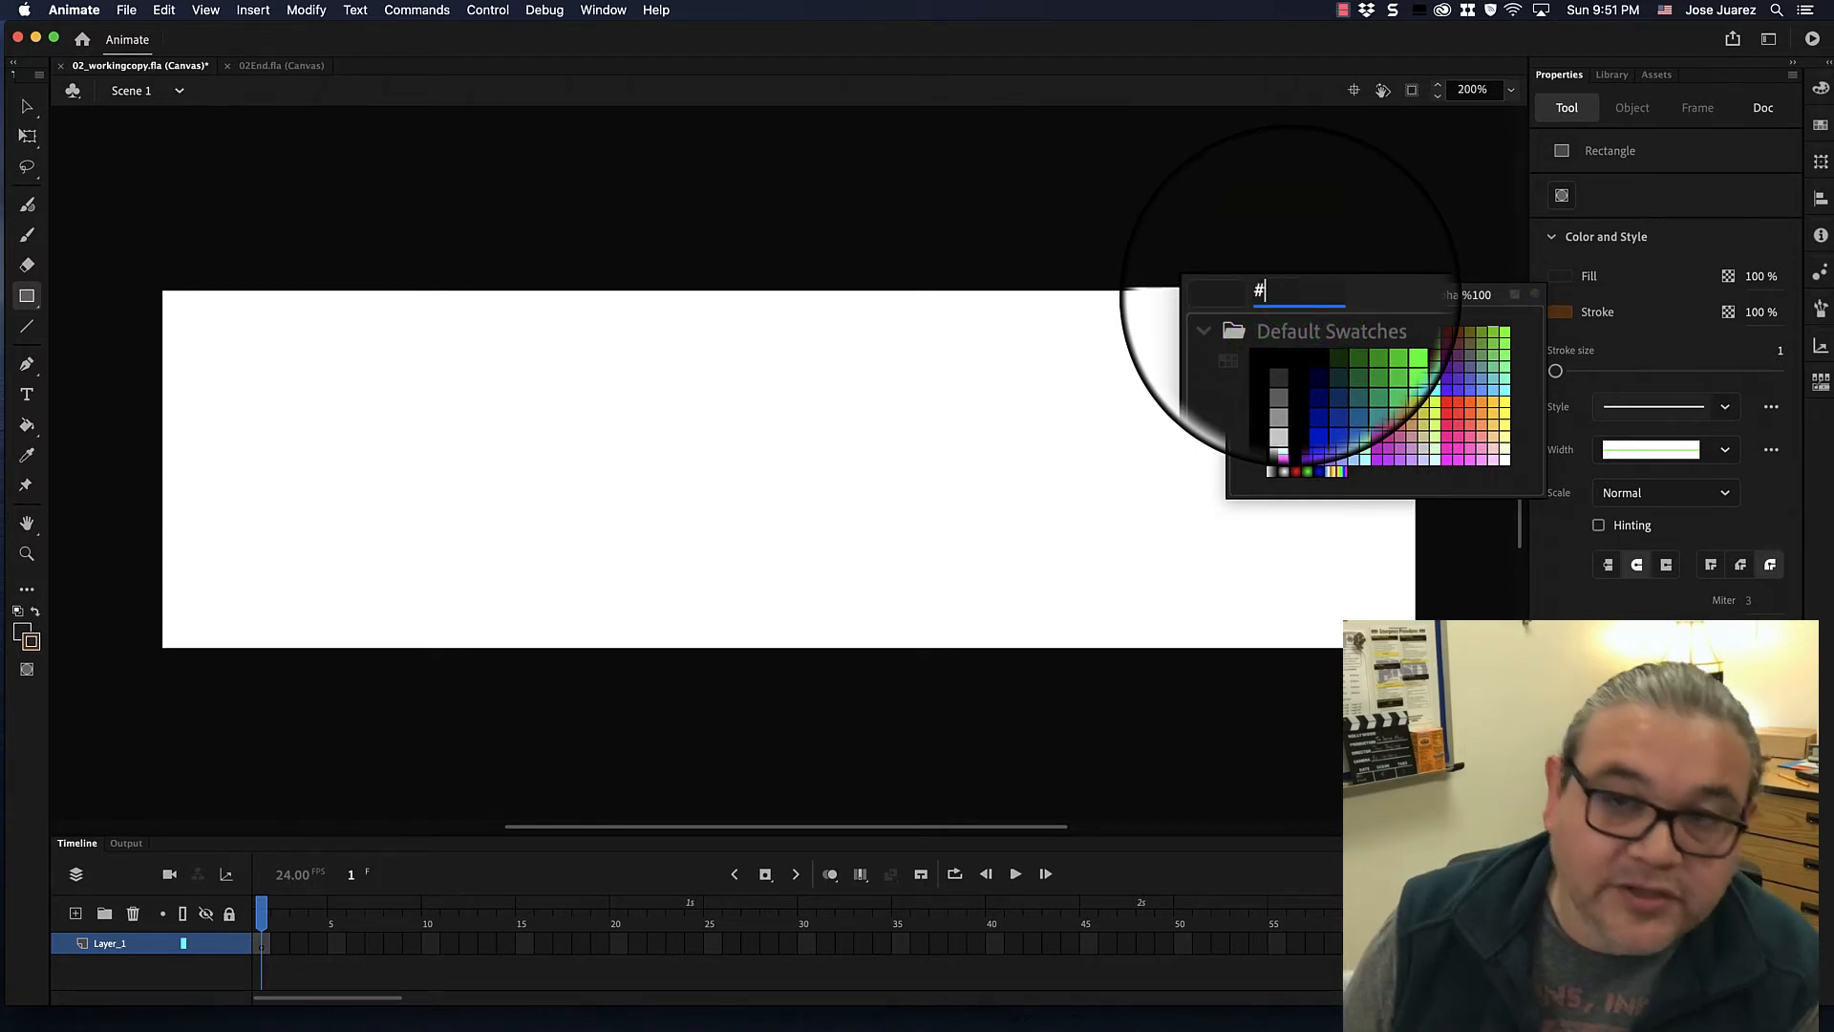
type("CC6600")
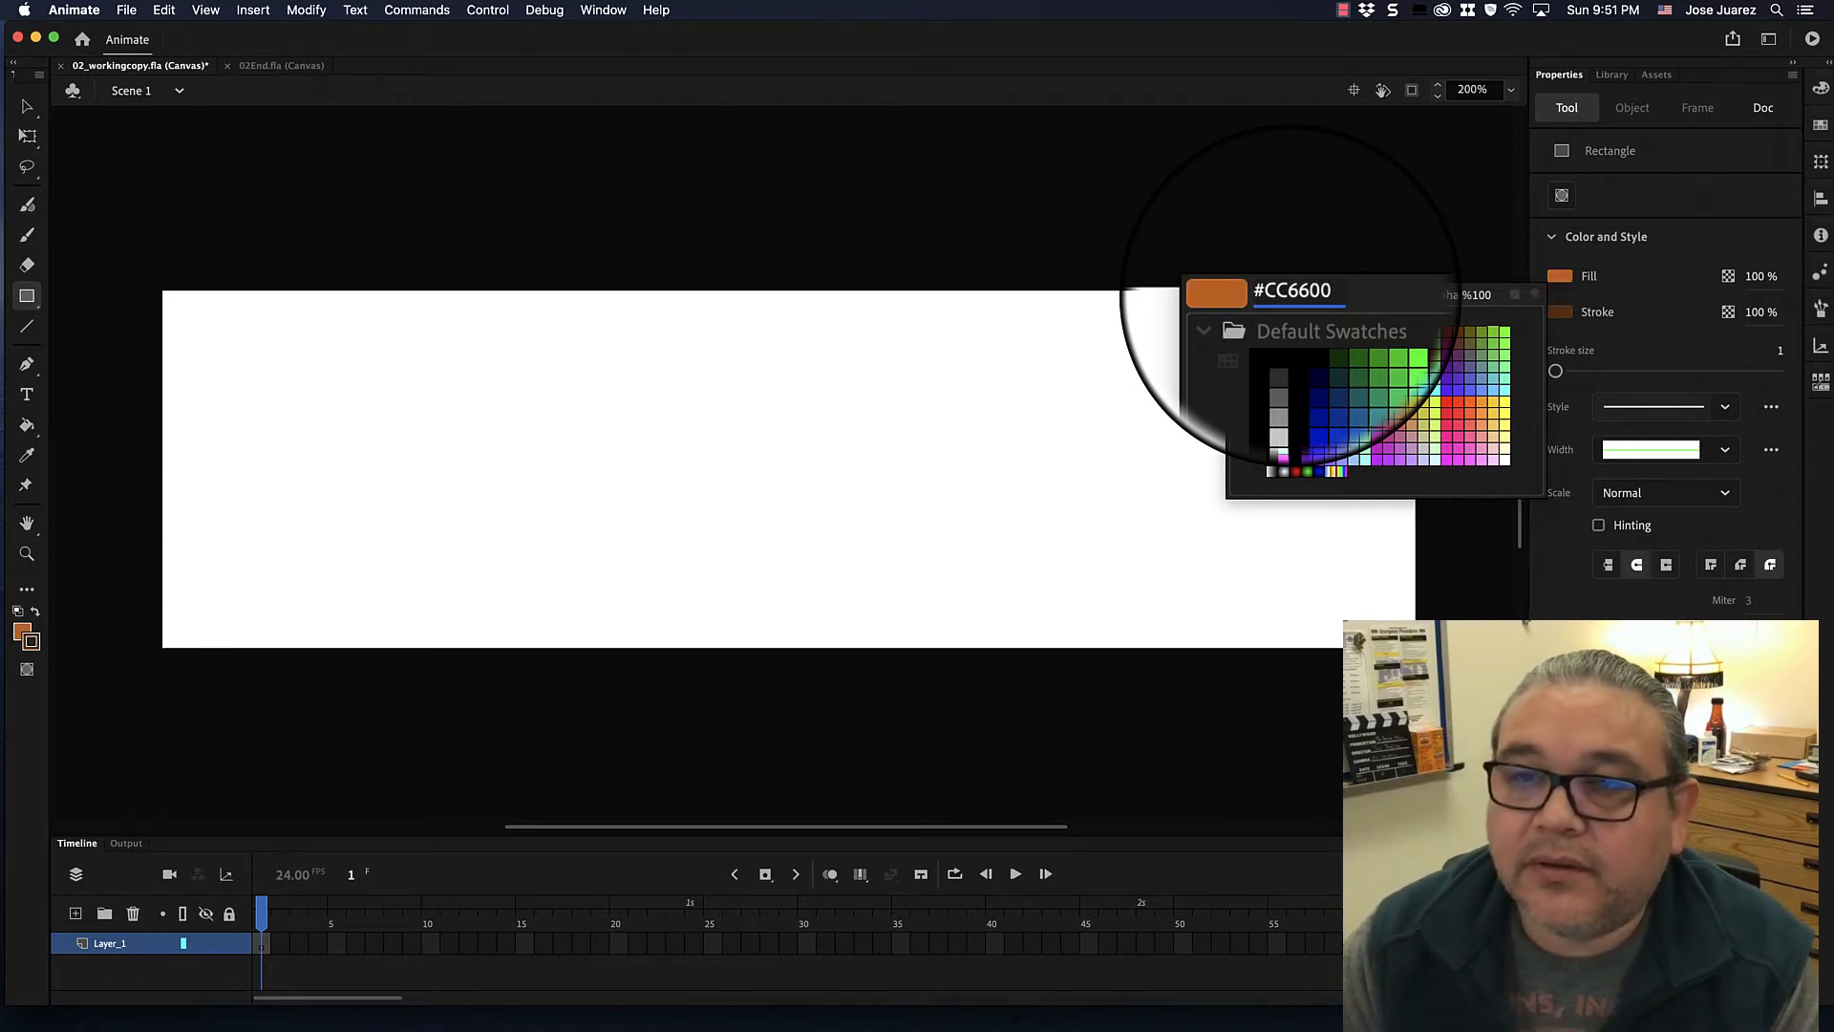
key("Return")
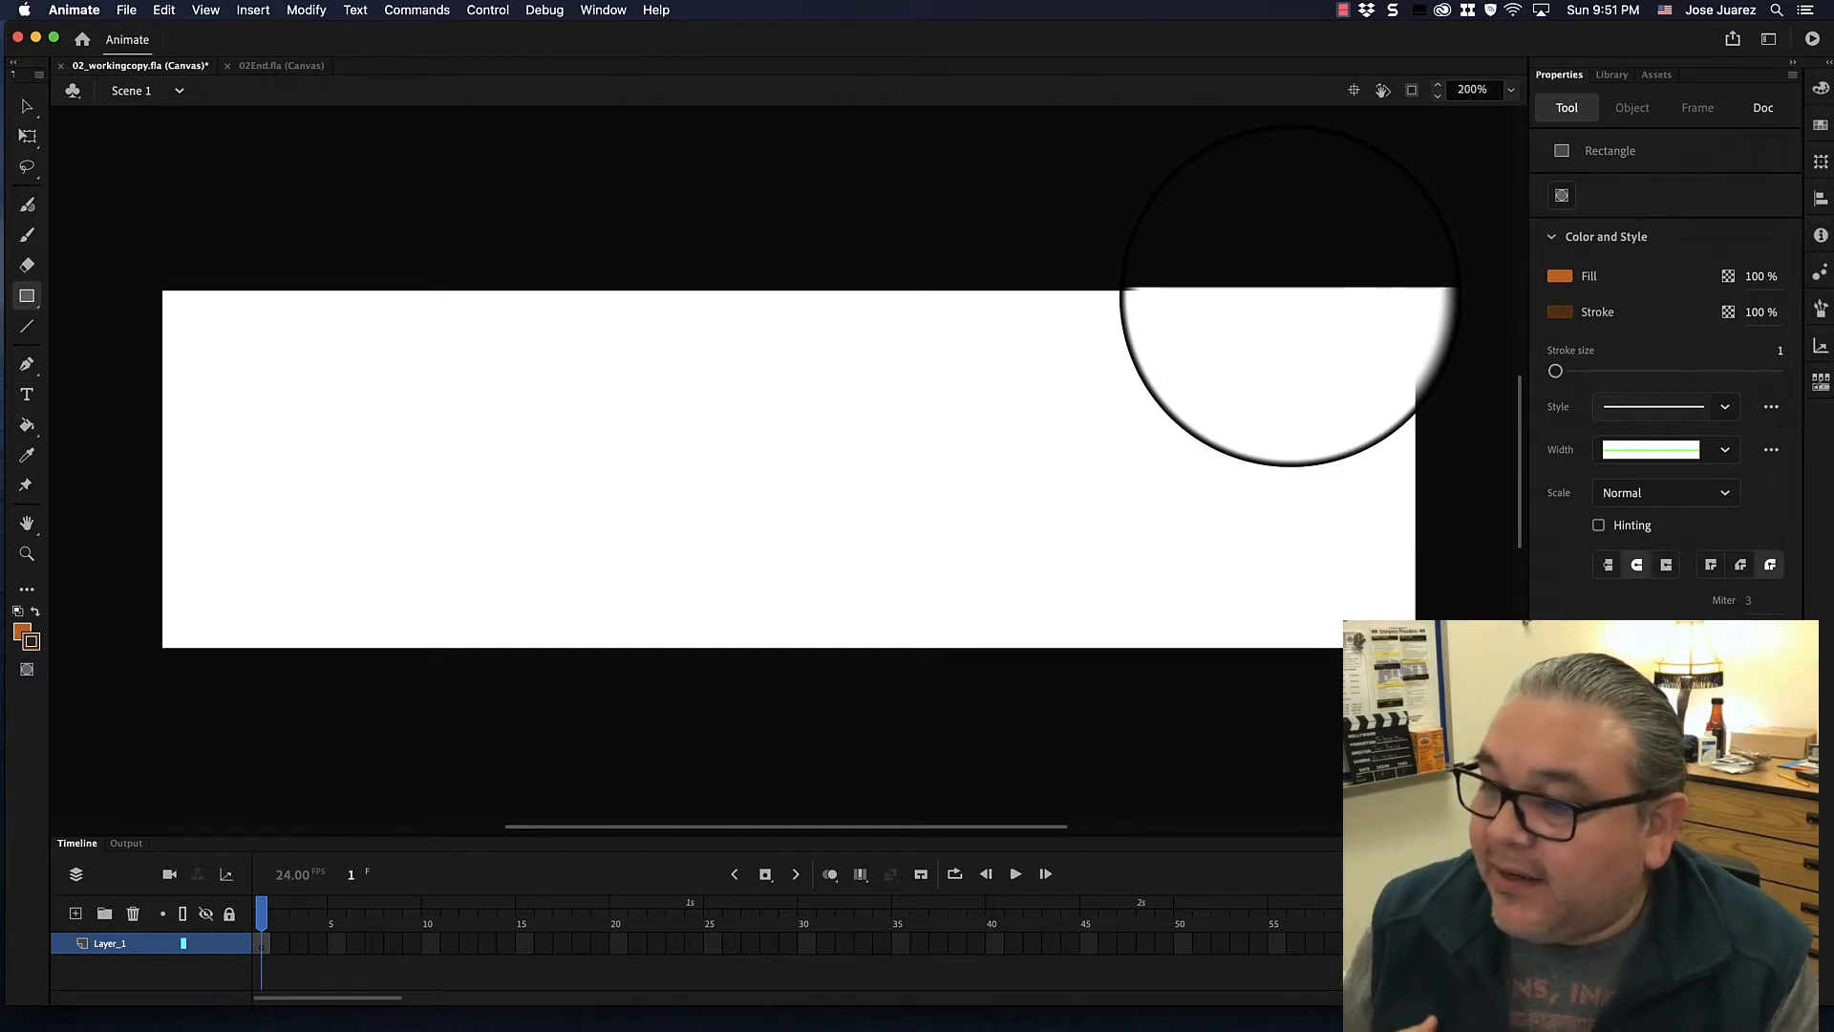
Re-enter #663300 as the stroke colour and draw a rectangle about 112 × 148 pixels near the middle of the stage.
left_click(1610, 313)
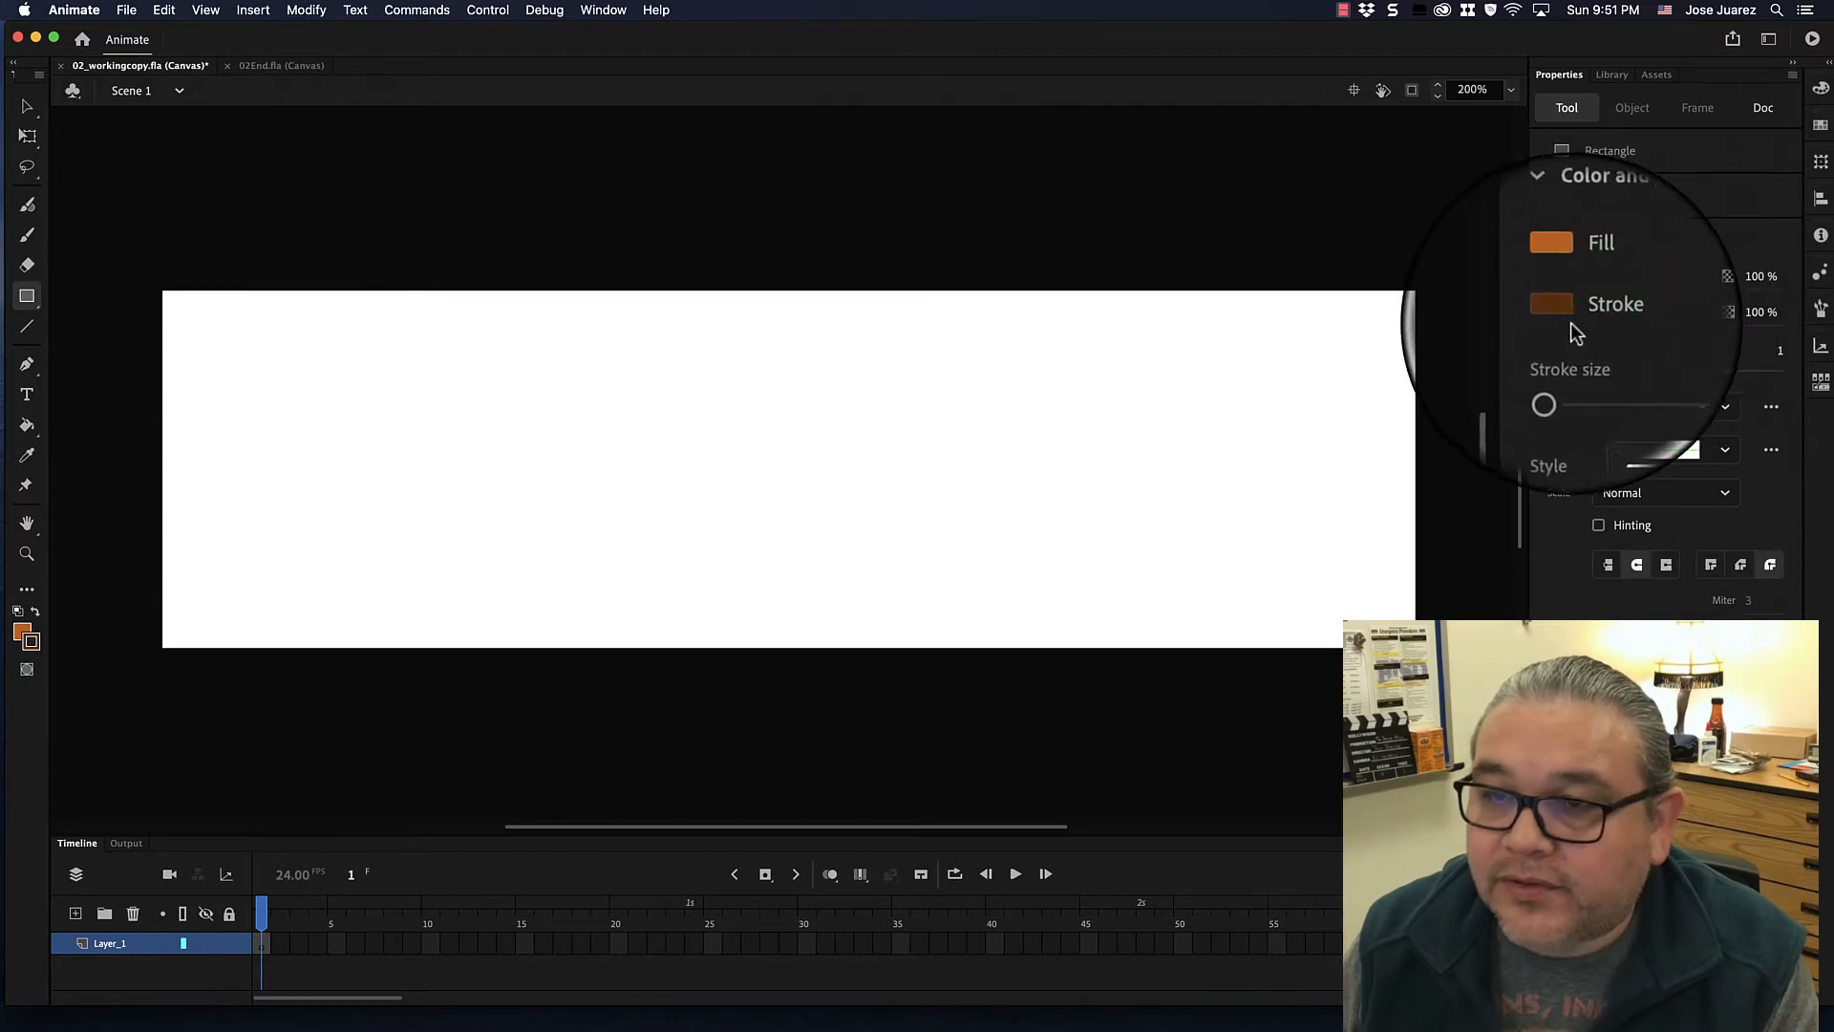
left_click(1568, 321)
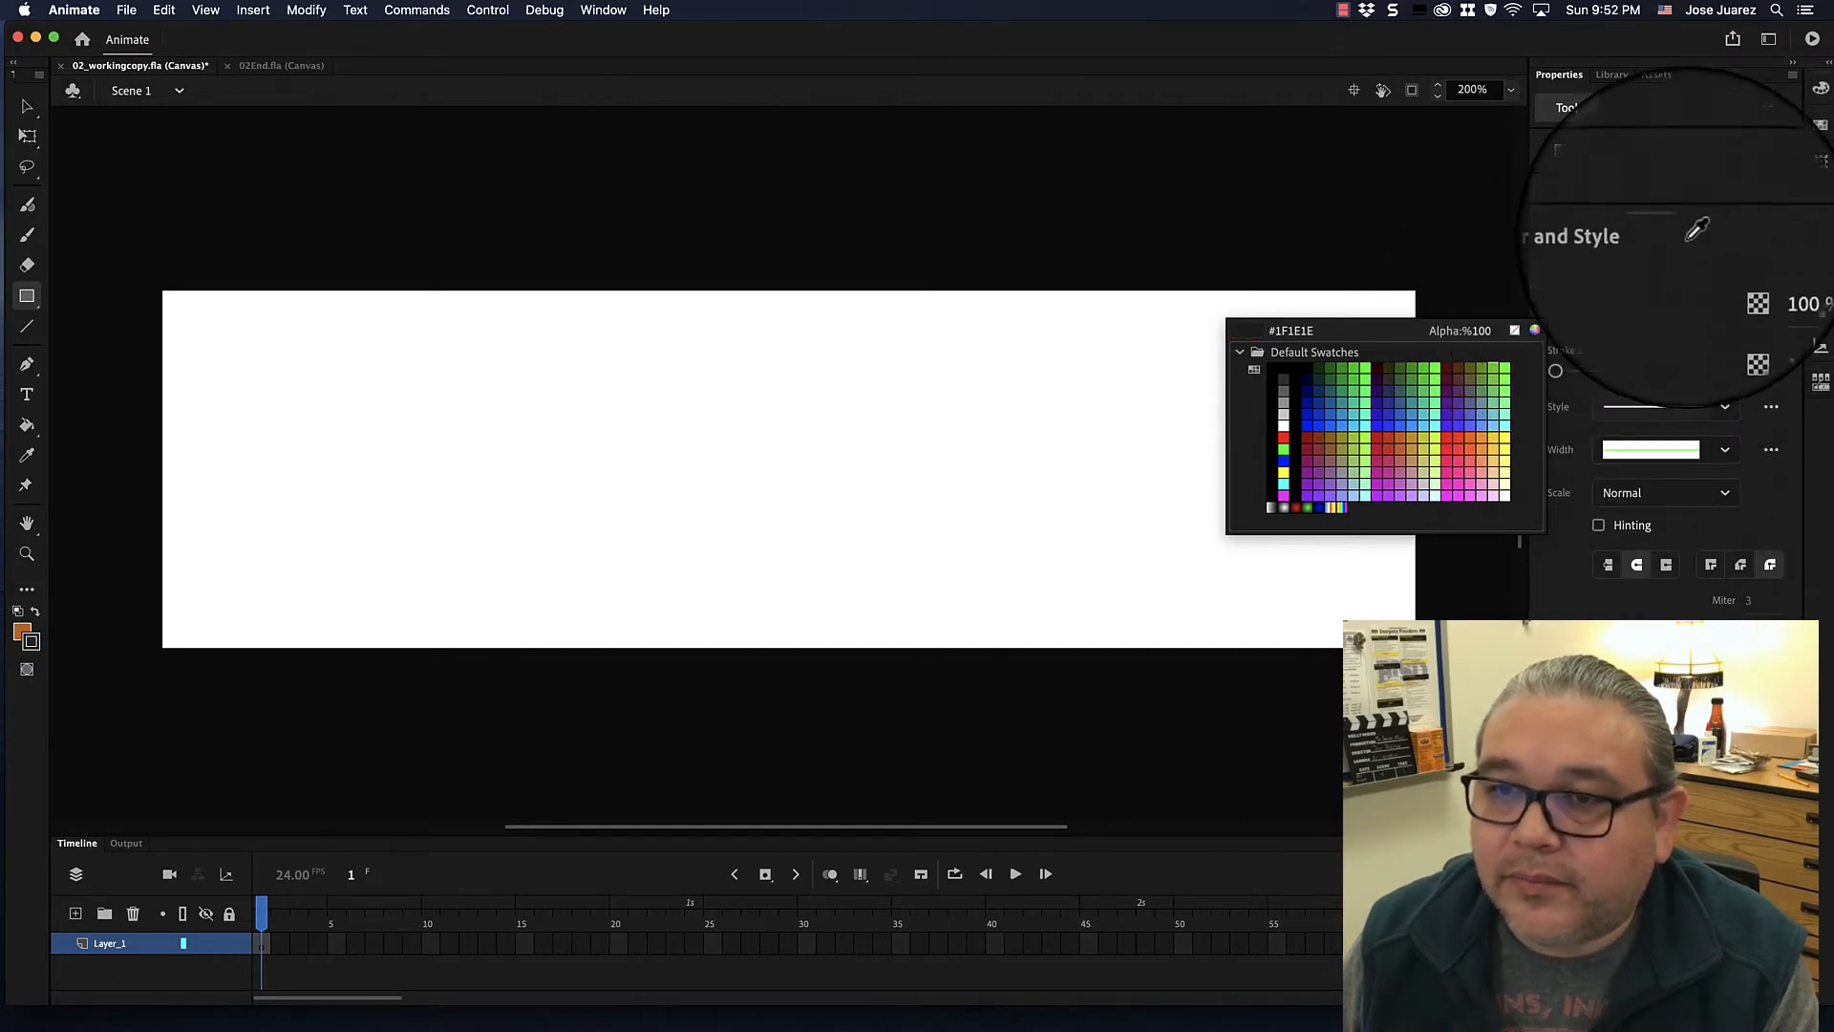
left_click(1299, 332)
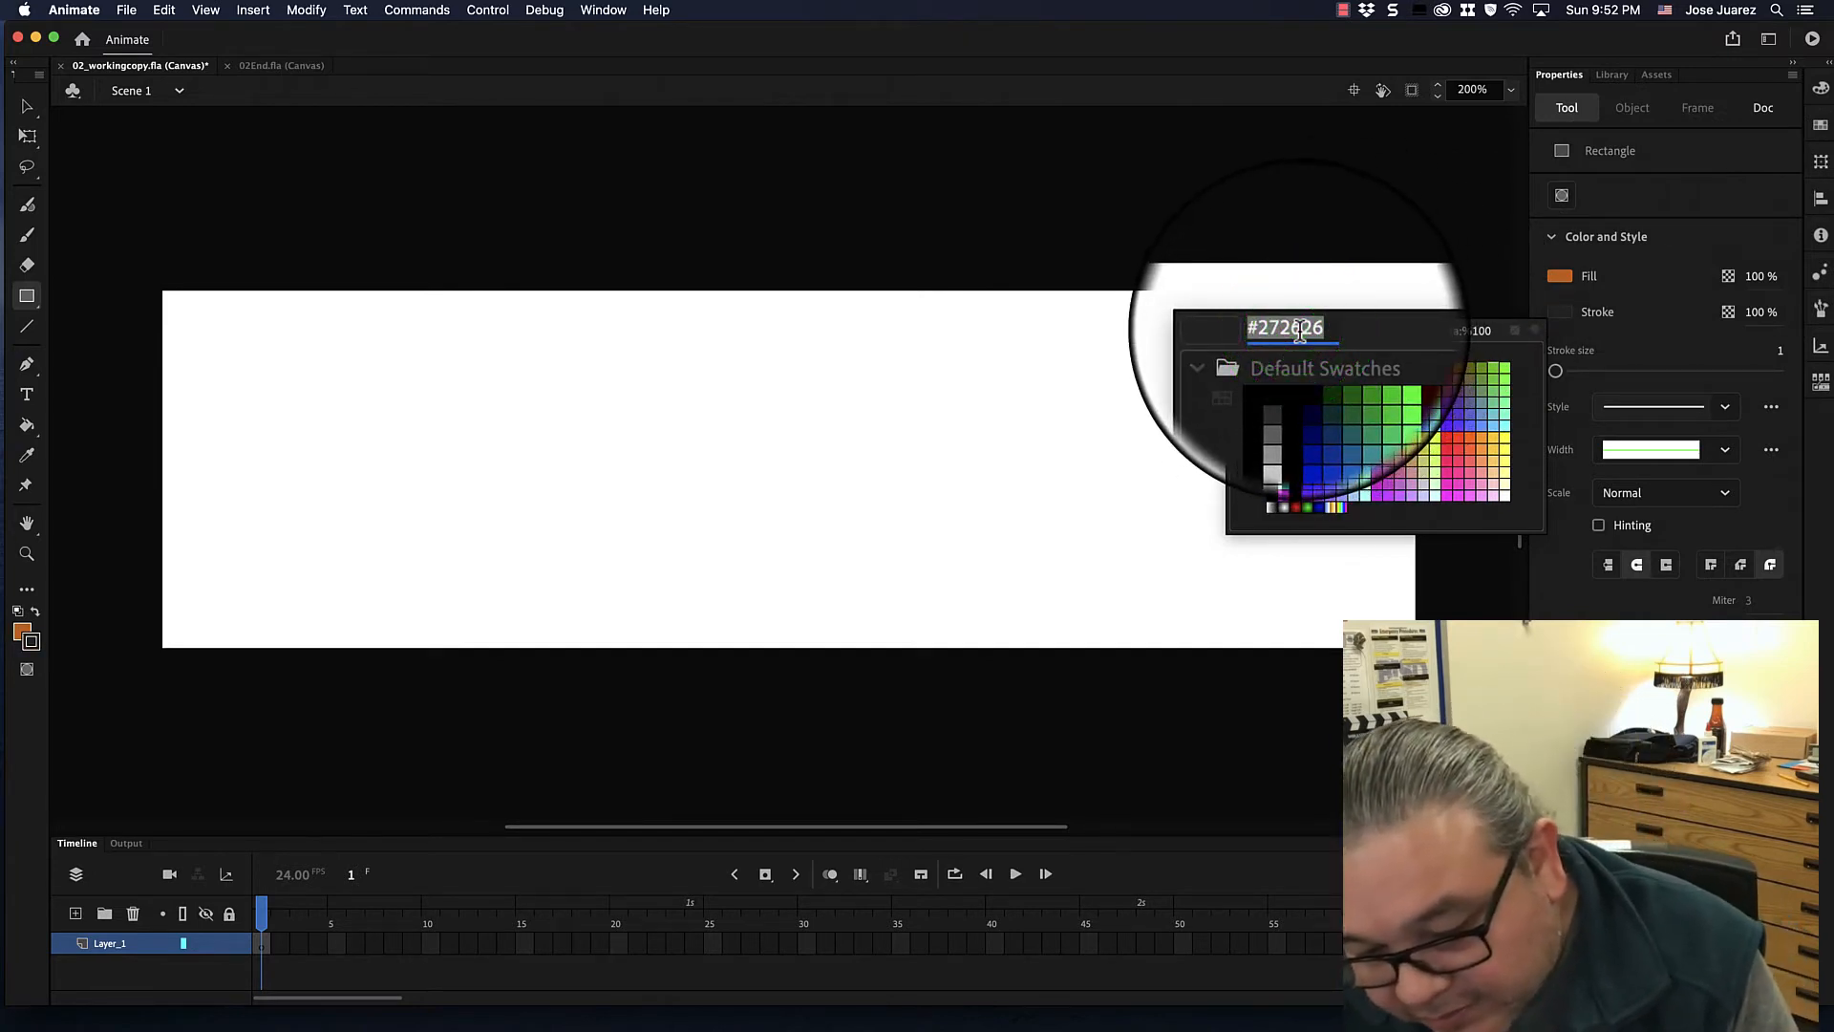
type("#66")
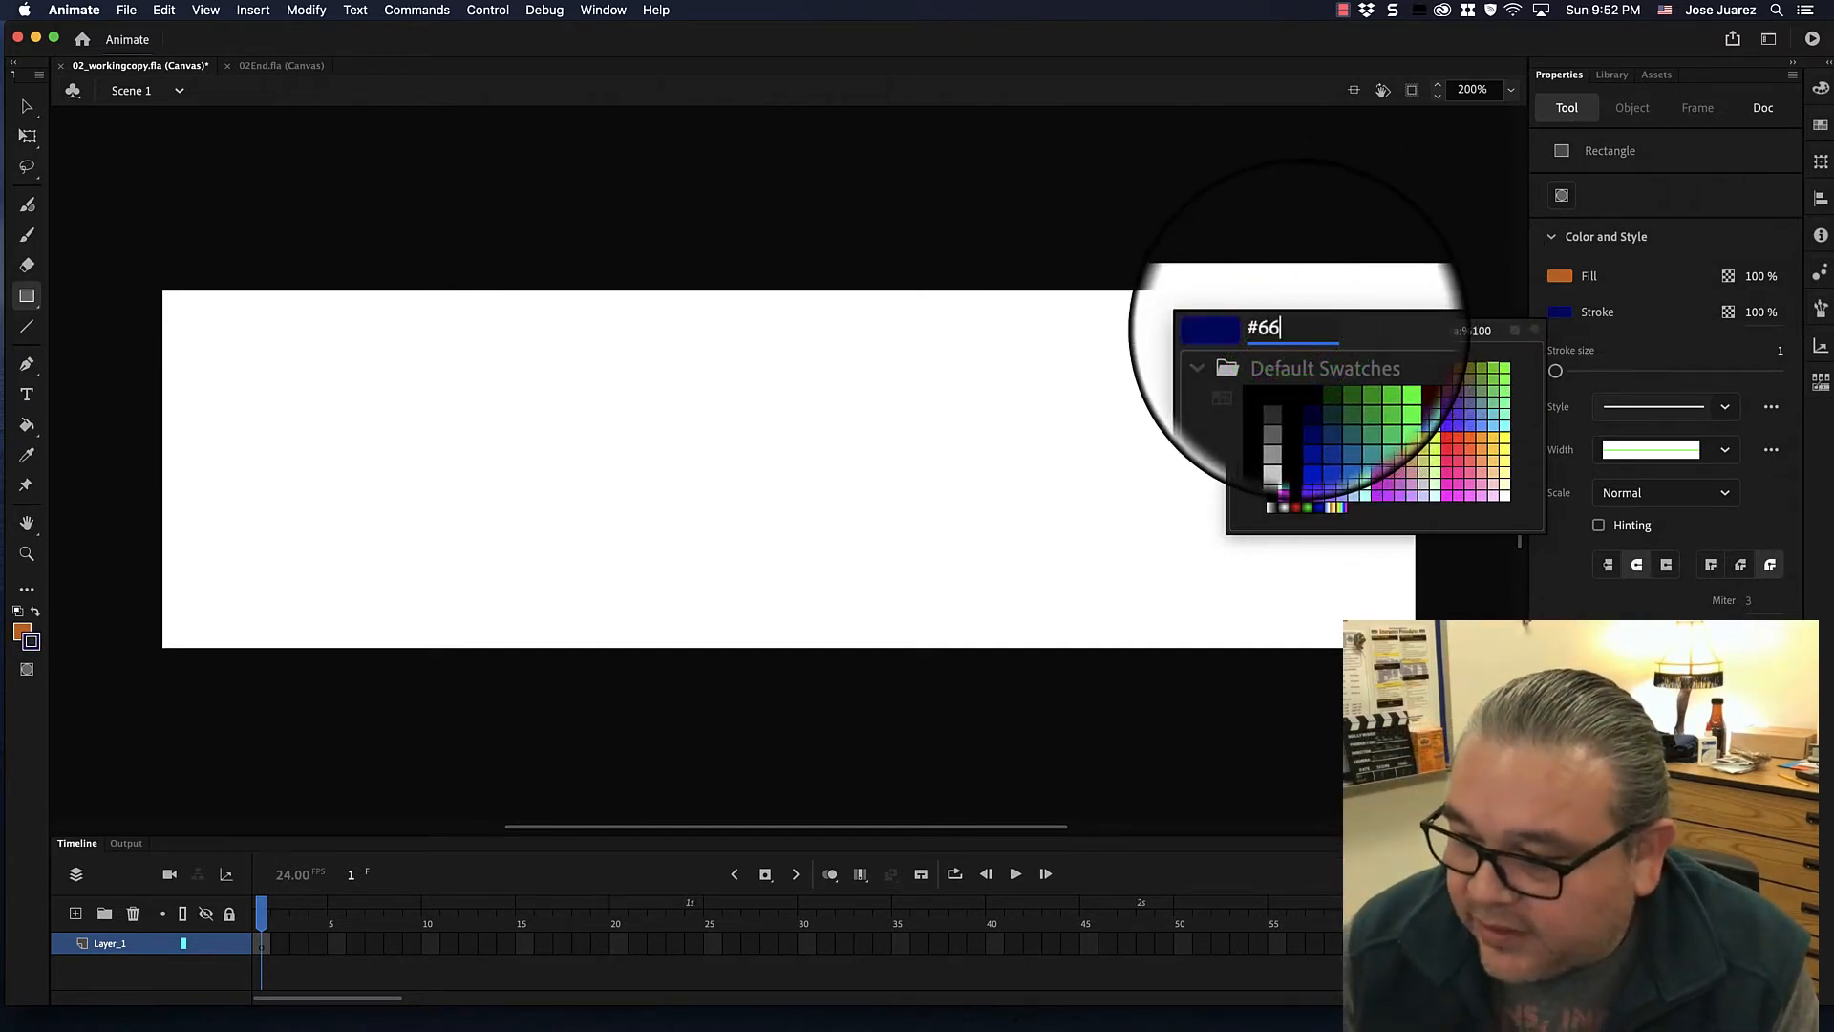
type("3300")
key("Return")
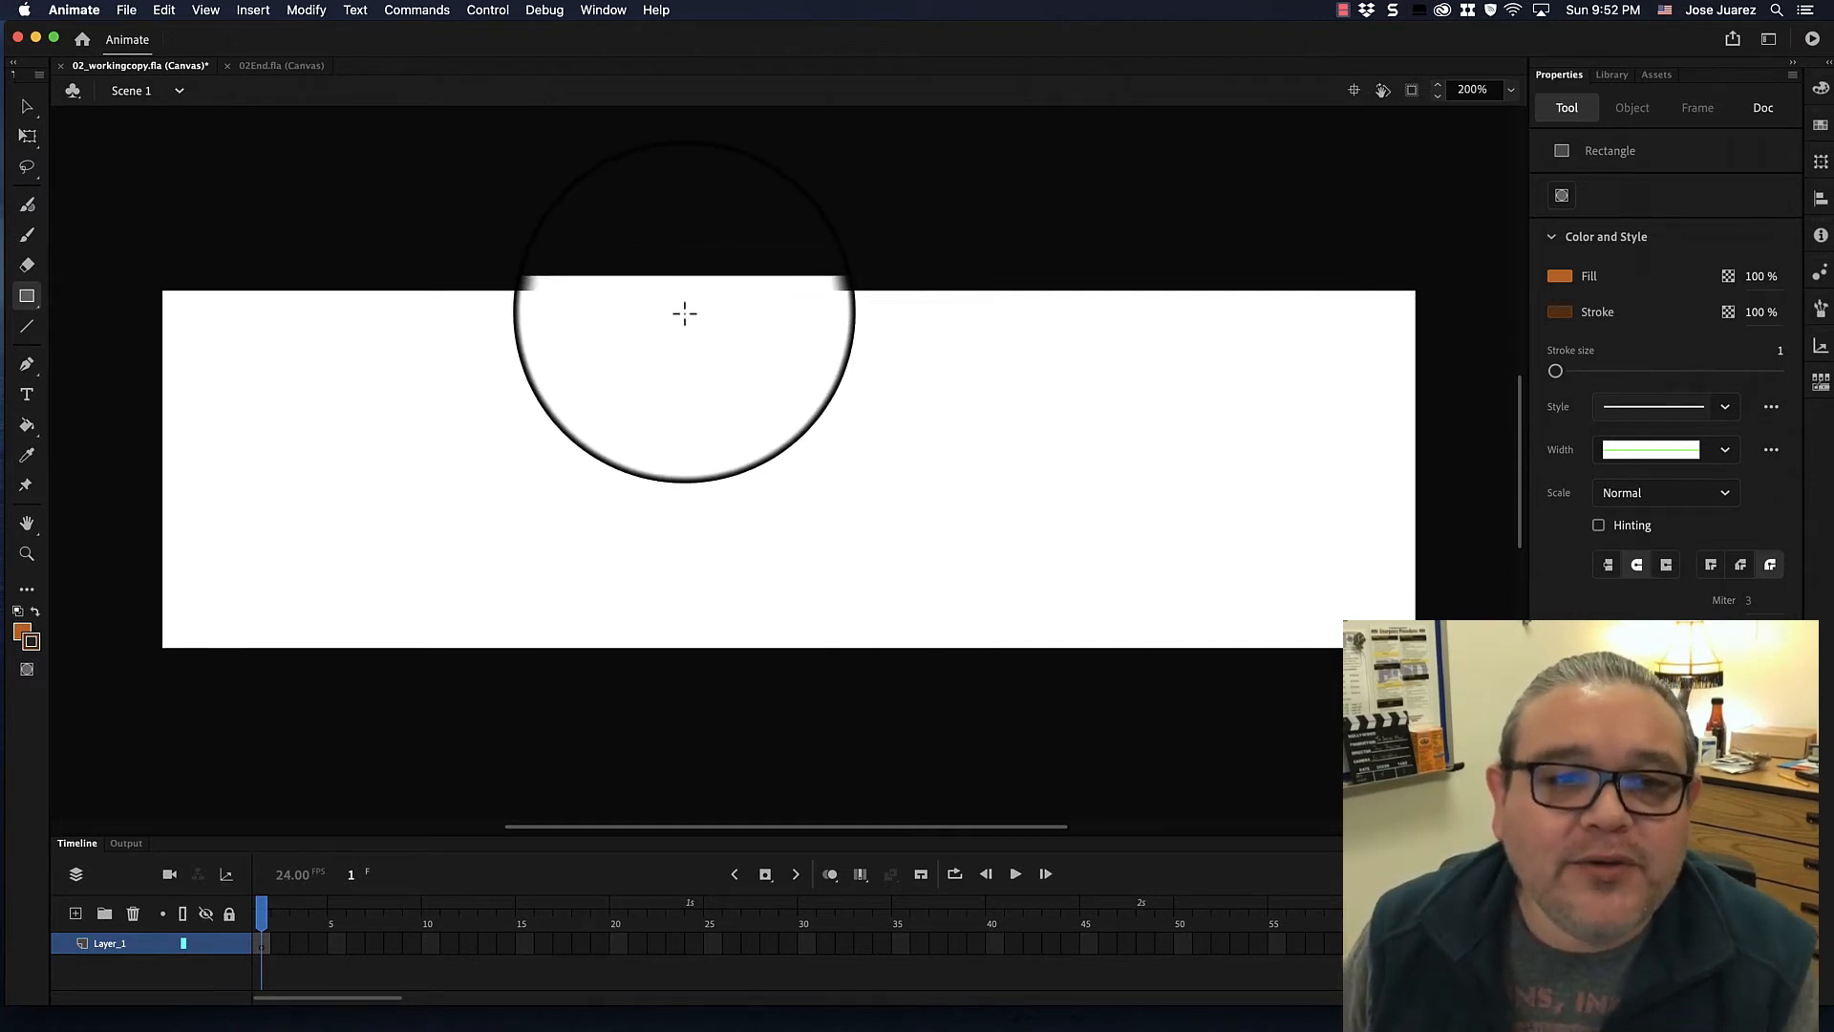
mouse_move(684, 312)
left_mouse_down()
mouse_move(847, 442)
mouse_move(876, 549)
mouse_move(859, 573)
mouse_move(885, 576)
left_mouse_up()
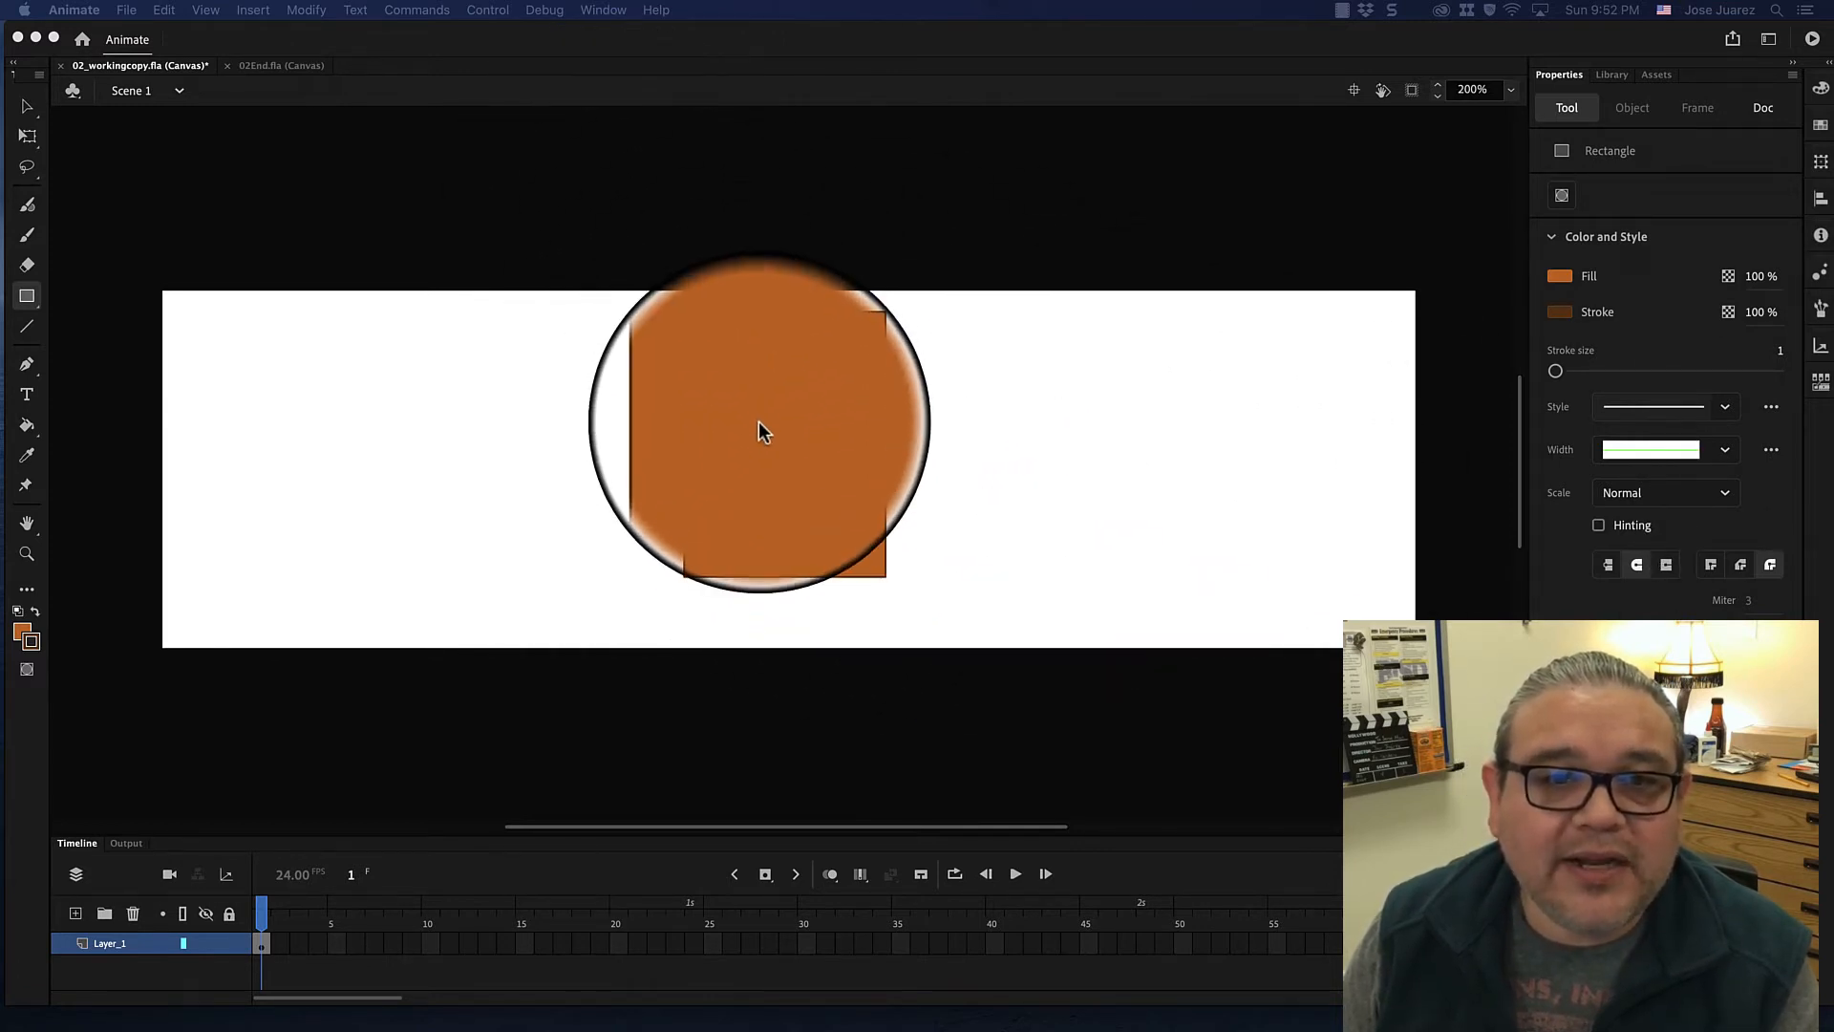
left_click(614, 221)
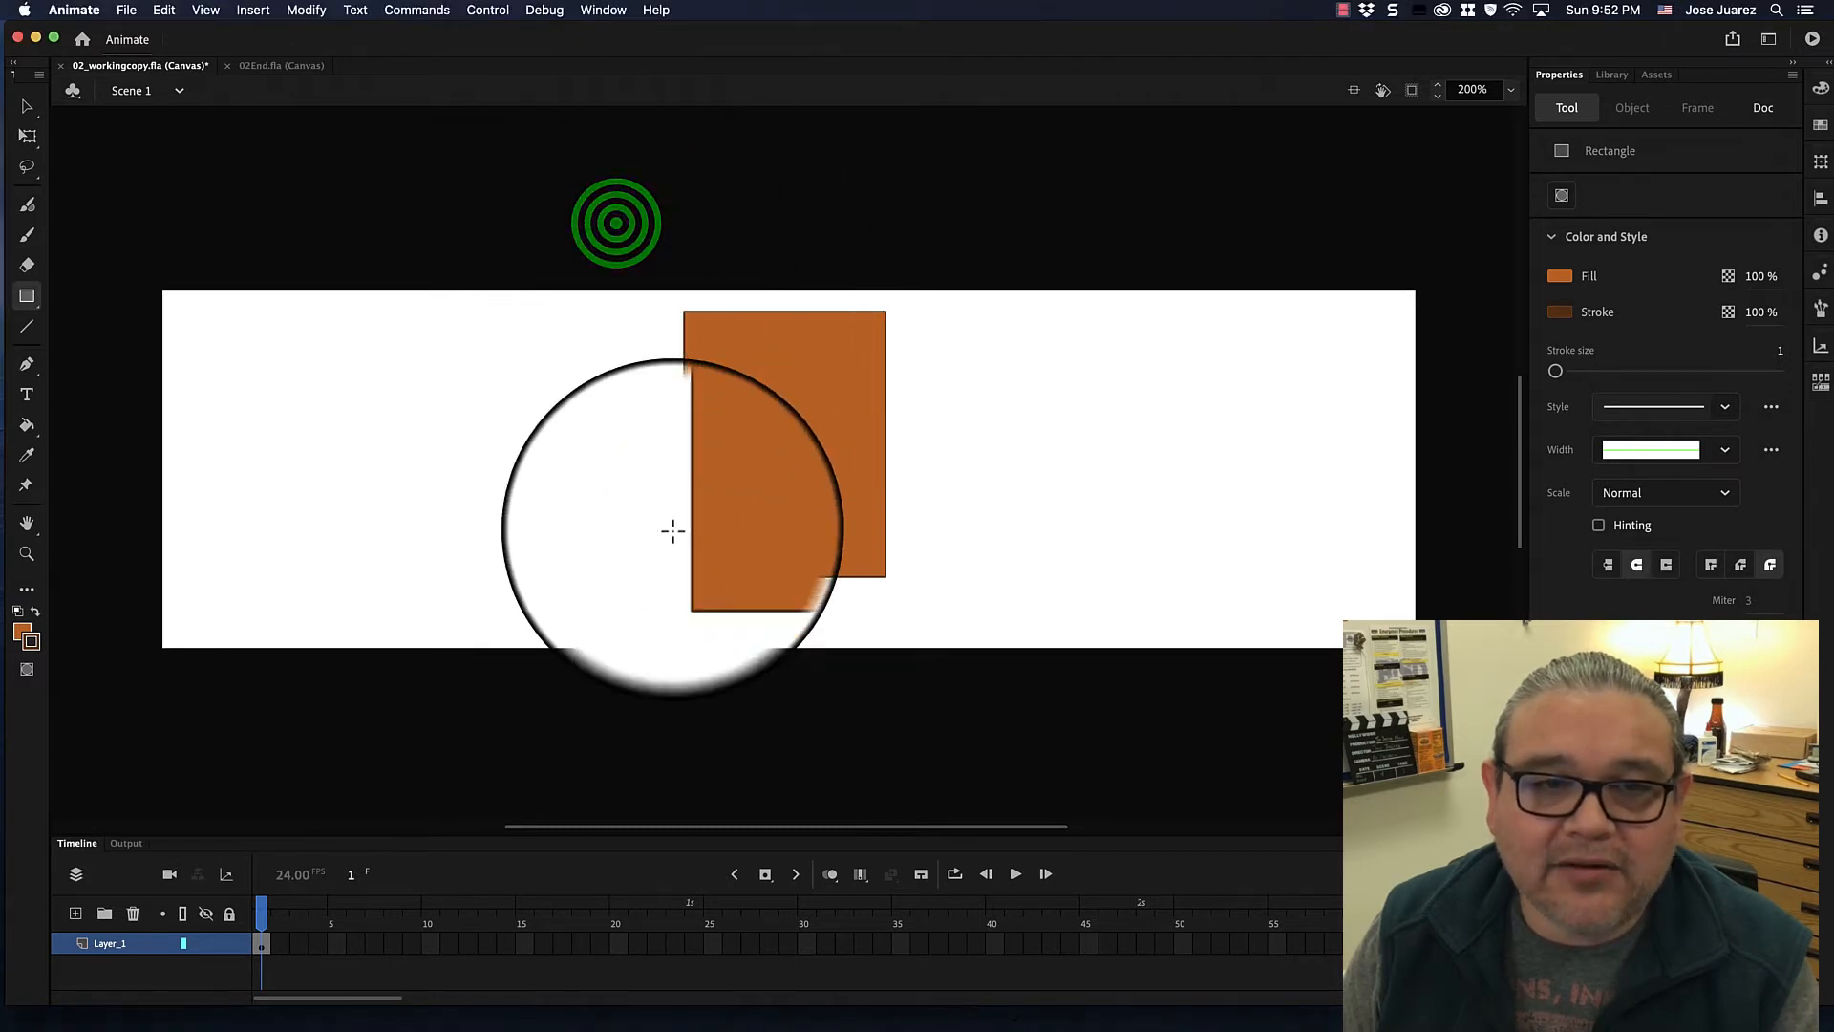
left_click(65, 146)
Select the orange rectangle's fill and stroke together with the Selection tool and resize it to 130 pixels wide and 150 pixels high.
left_click(27, 105)
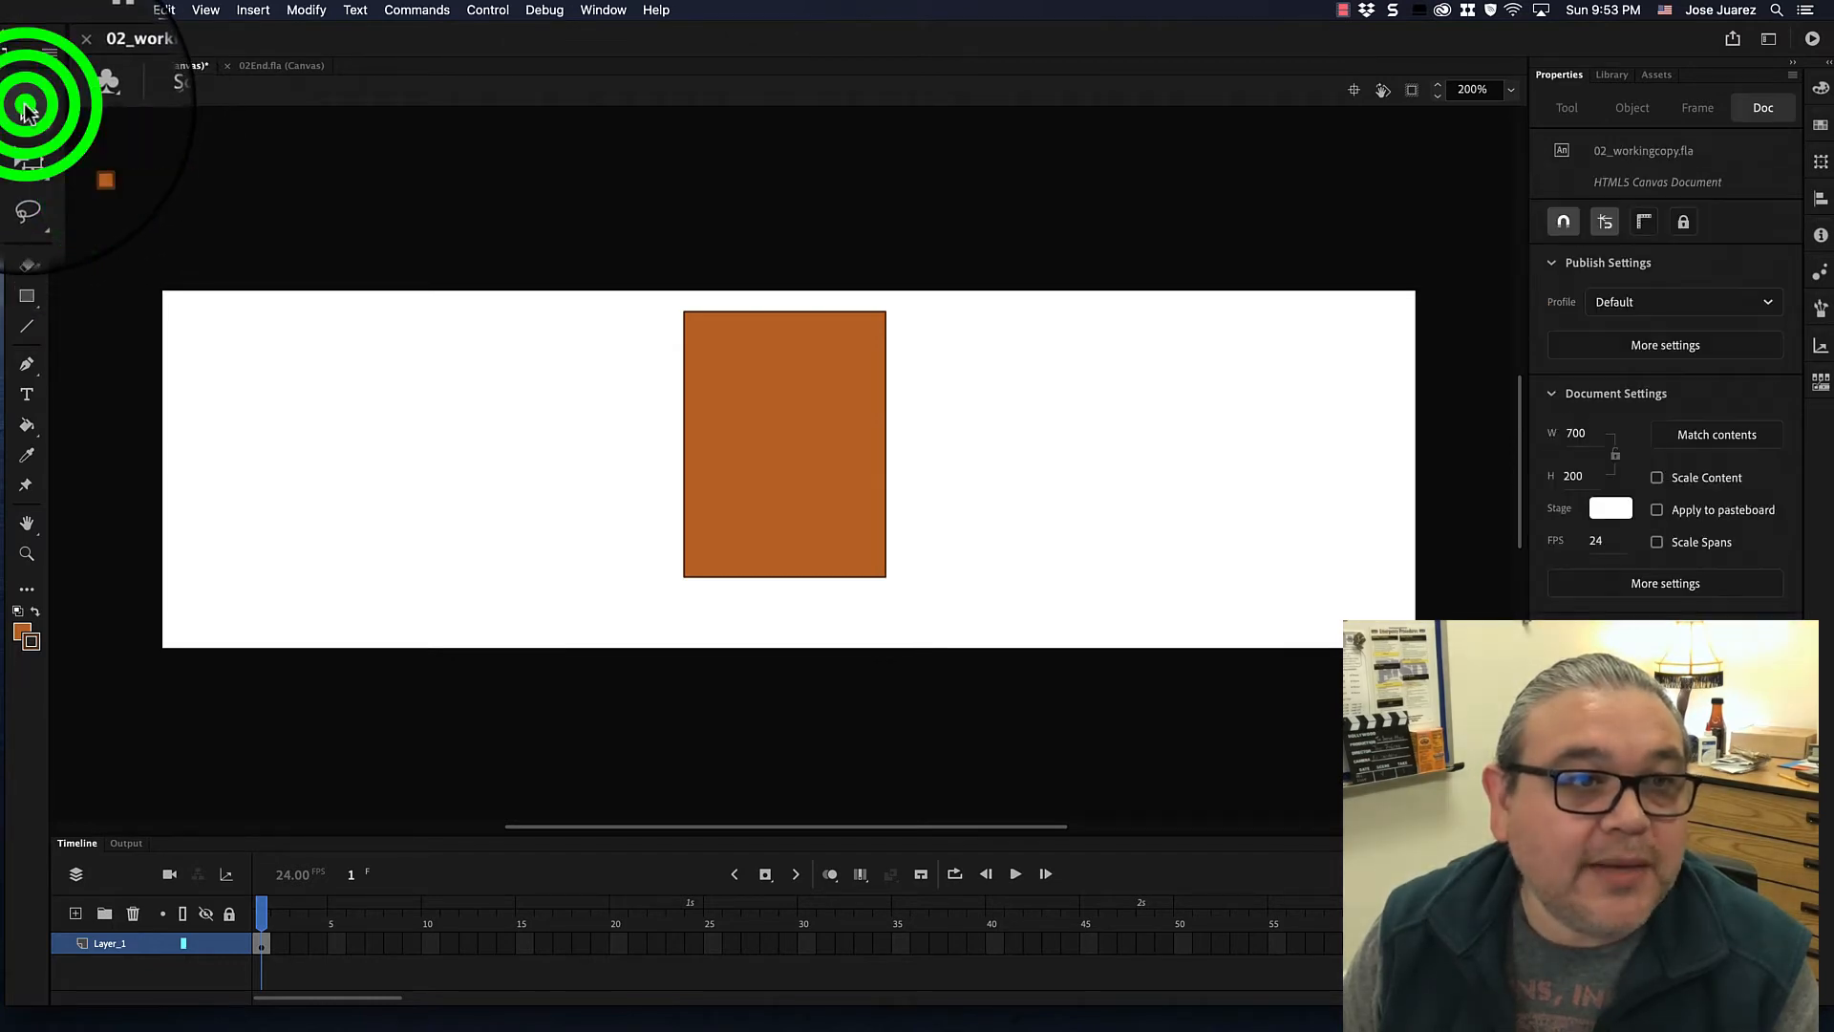
left_click_drag(616, 231, 976, 739)
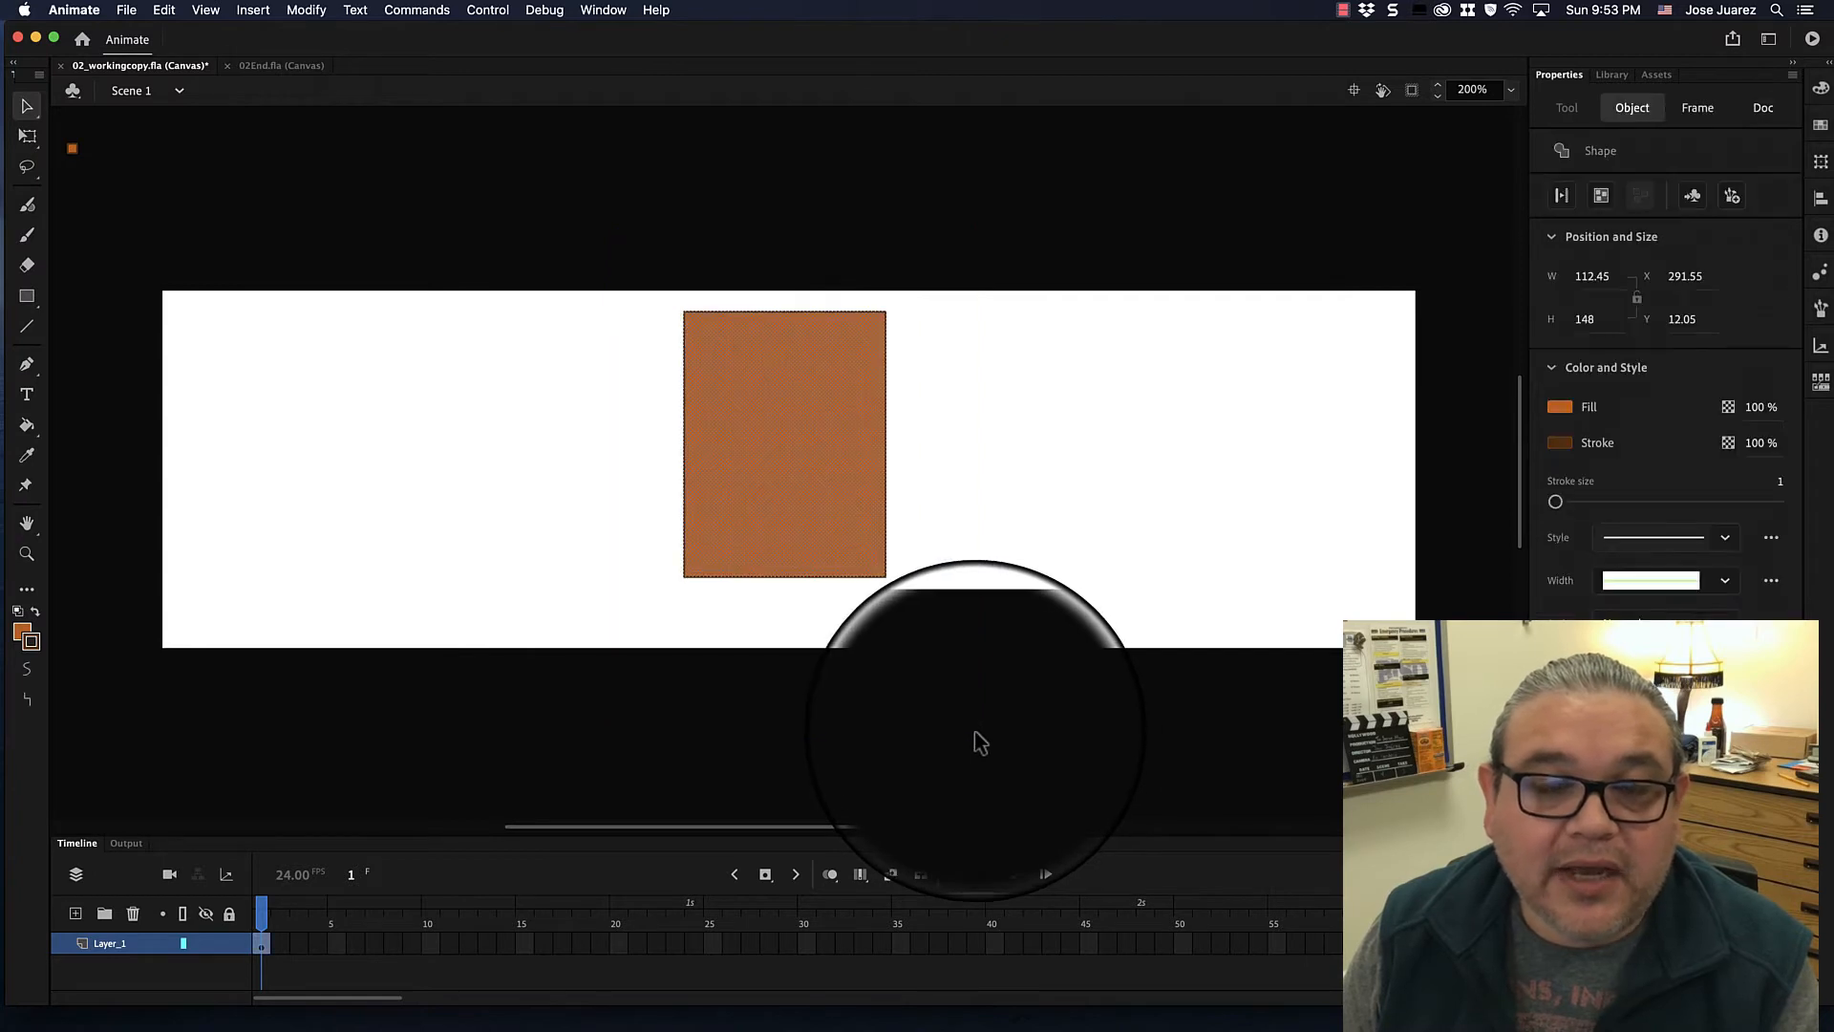
left_click(602, 225)
left_click_drag(602, 223, 998, 704)
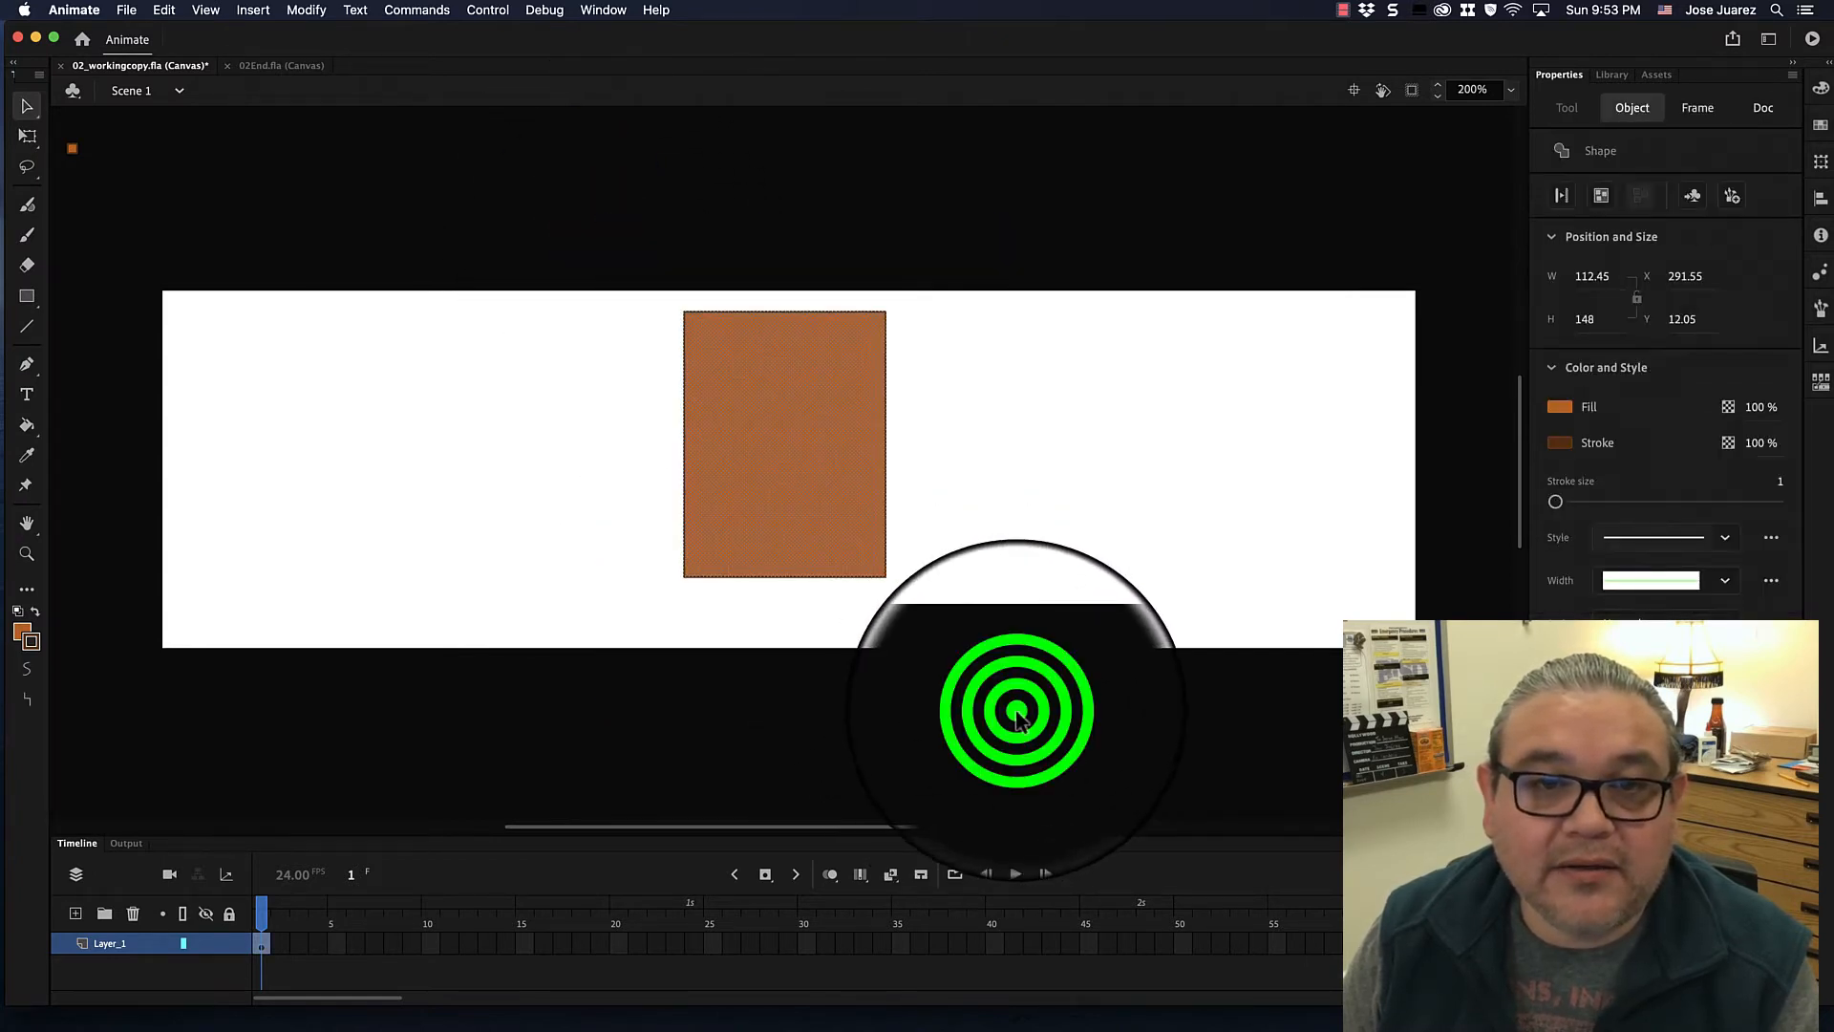
left_click(998, 704)
left_click_drag(602, 217, 971, 696)
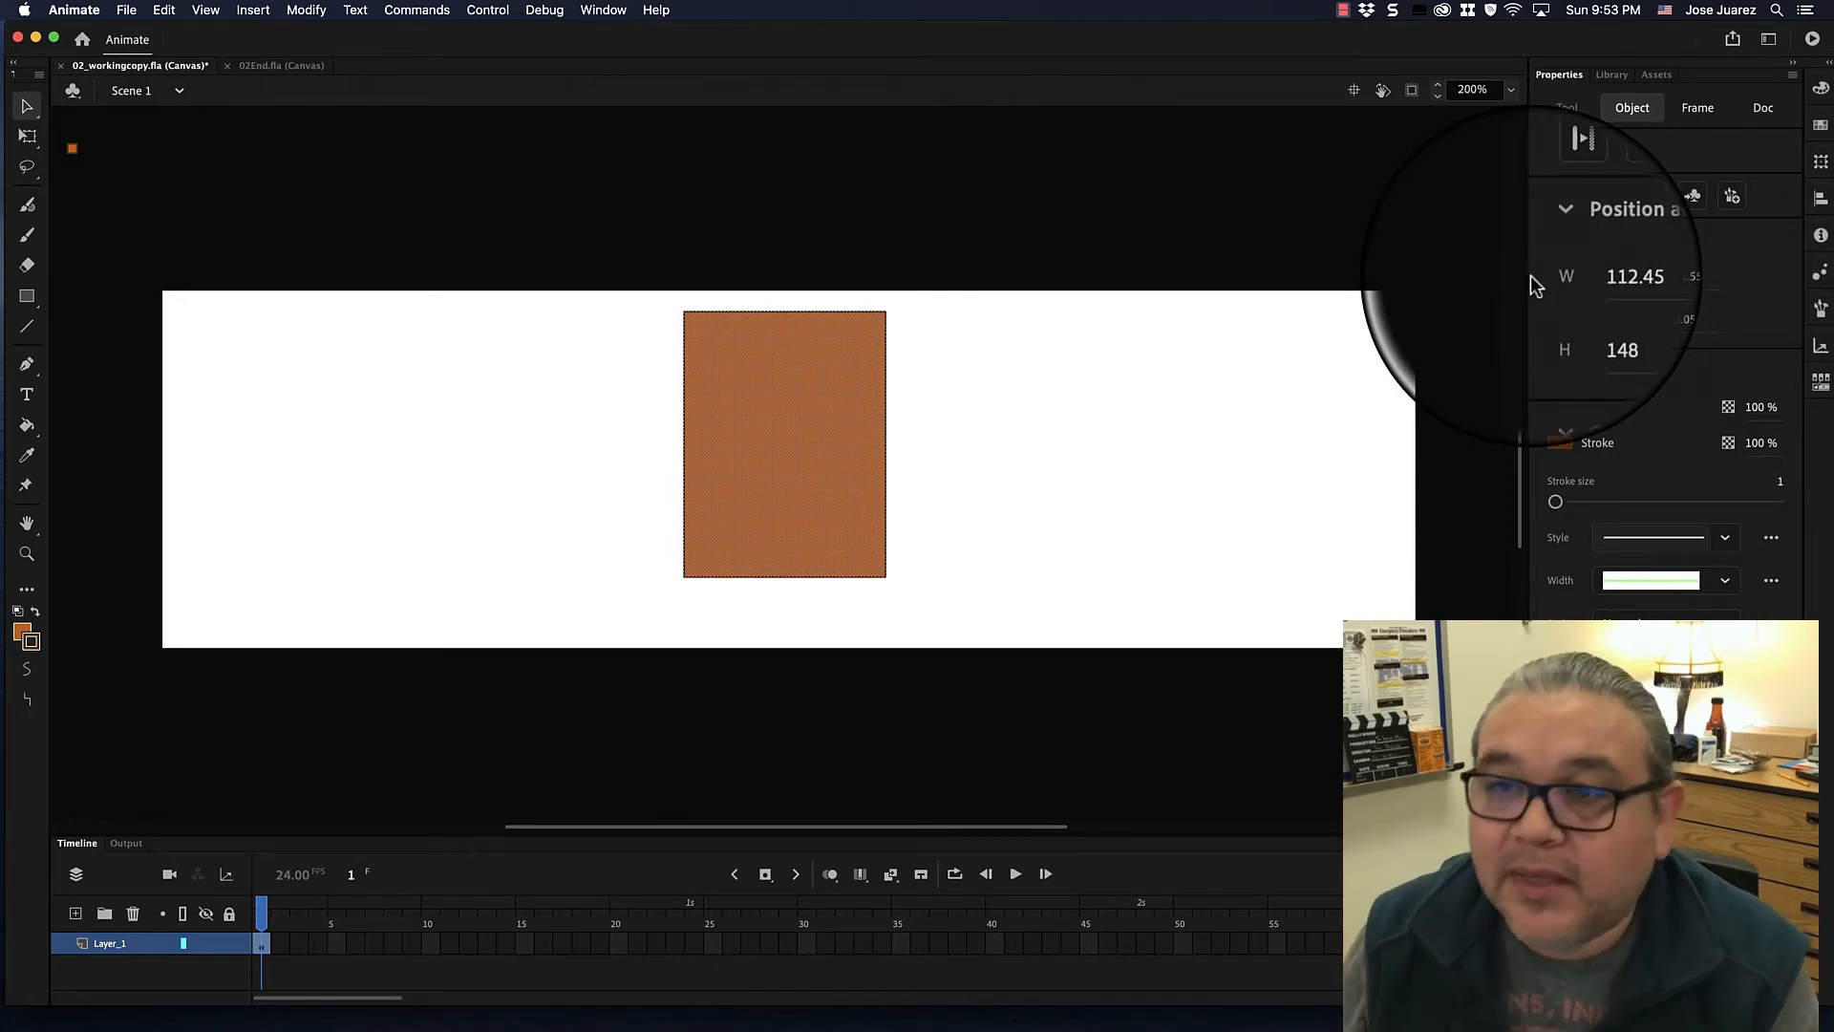
left_click(1591, 277)
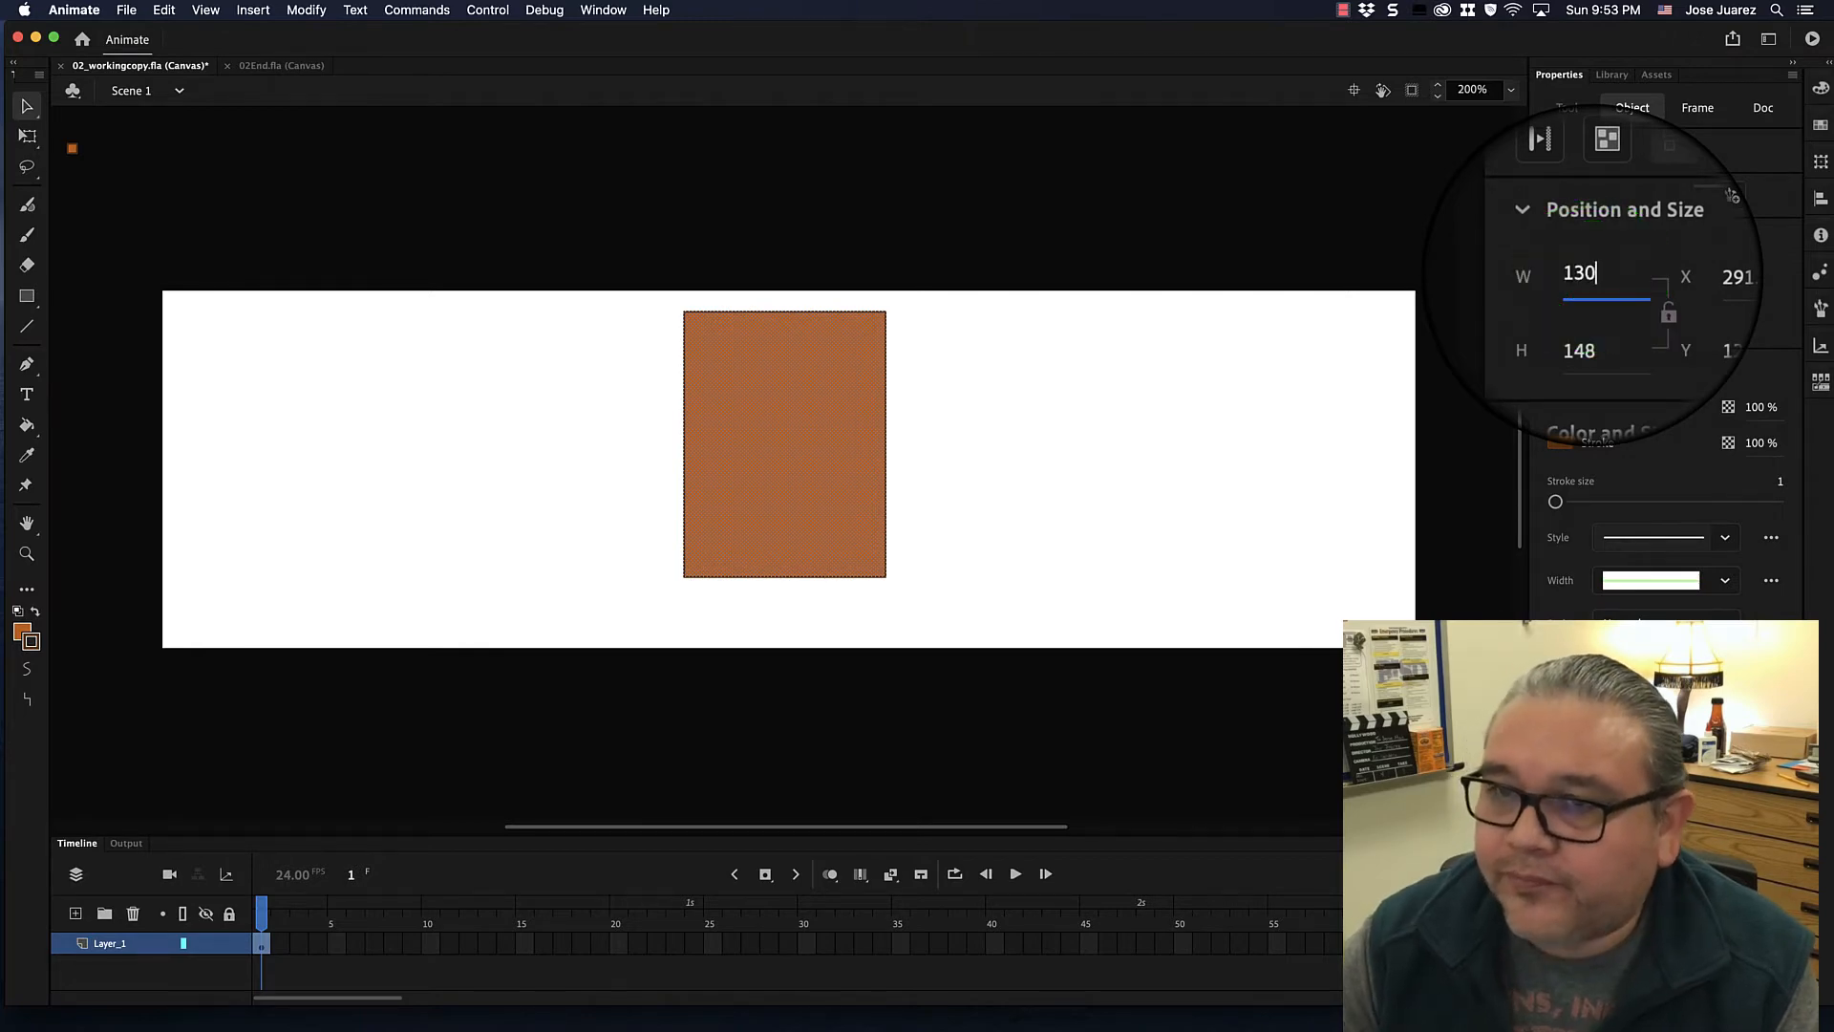
type("130")
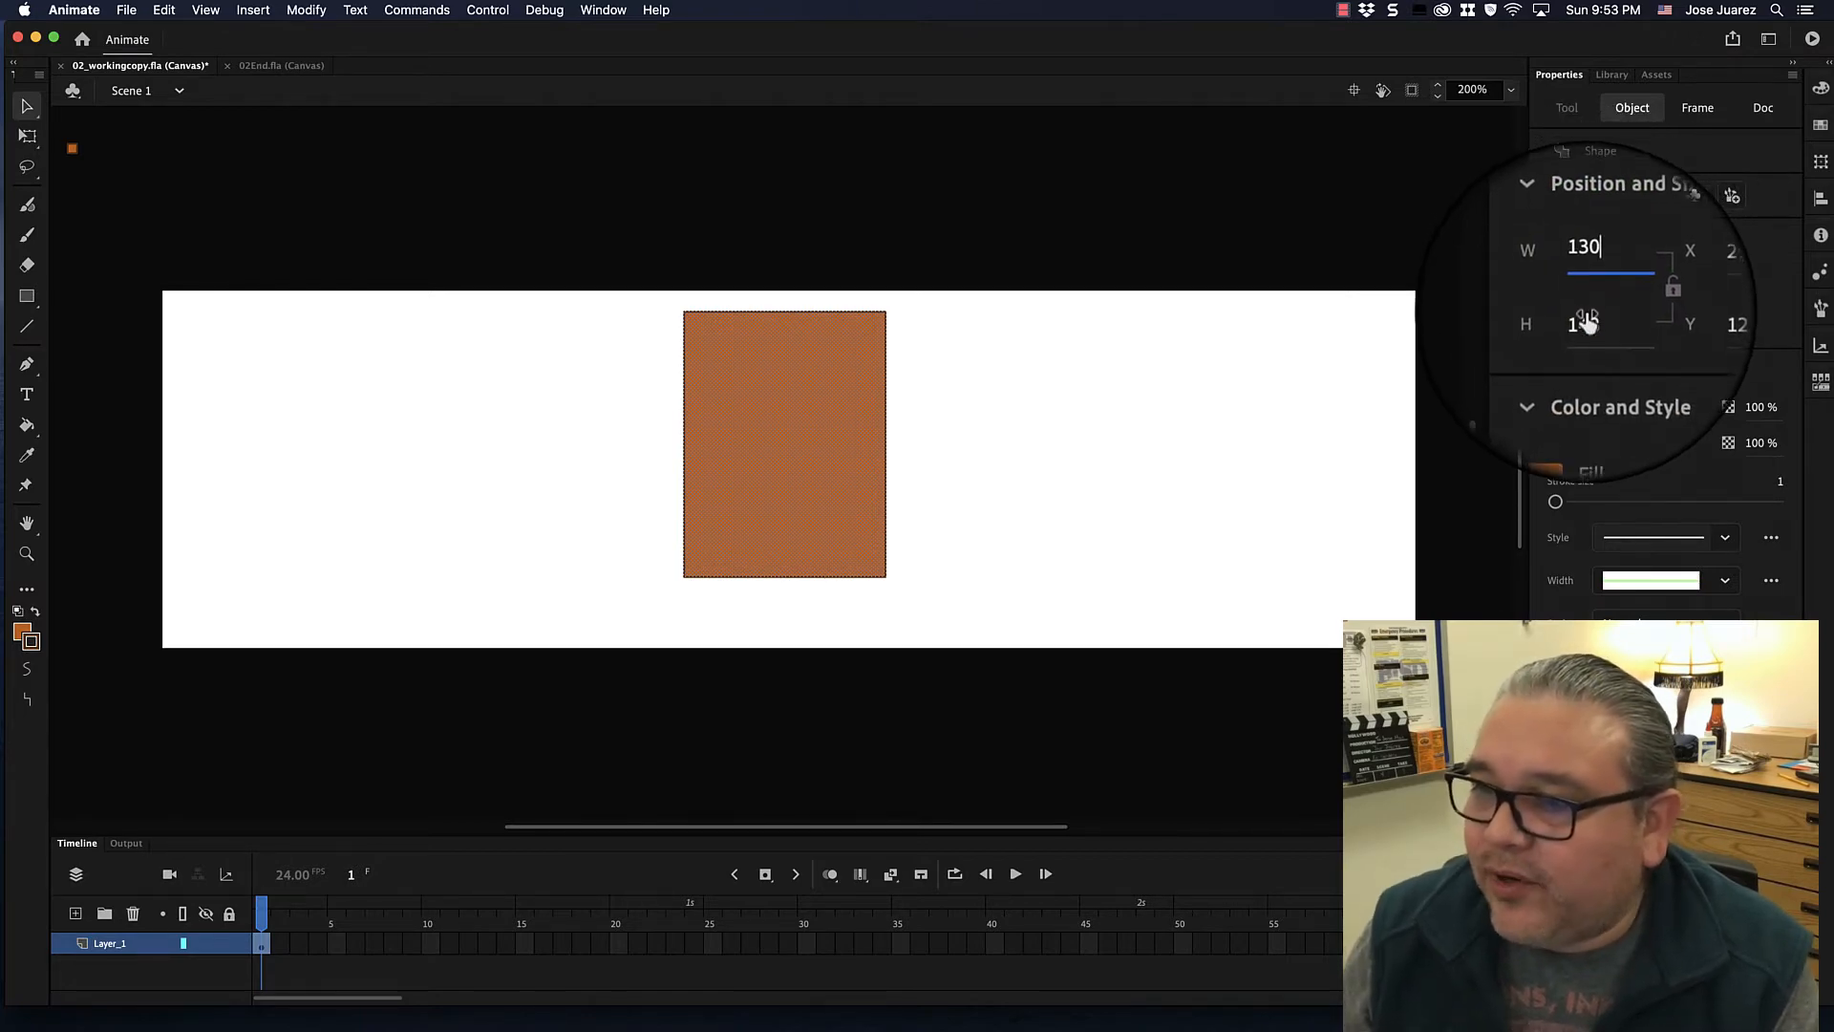
left_click(1583, 318)
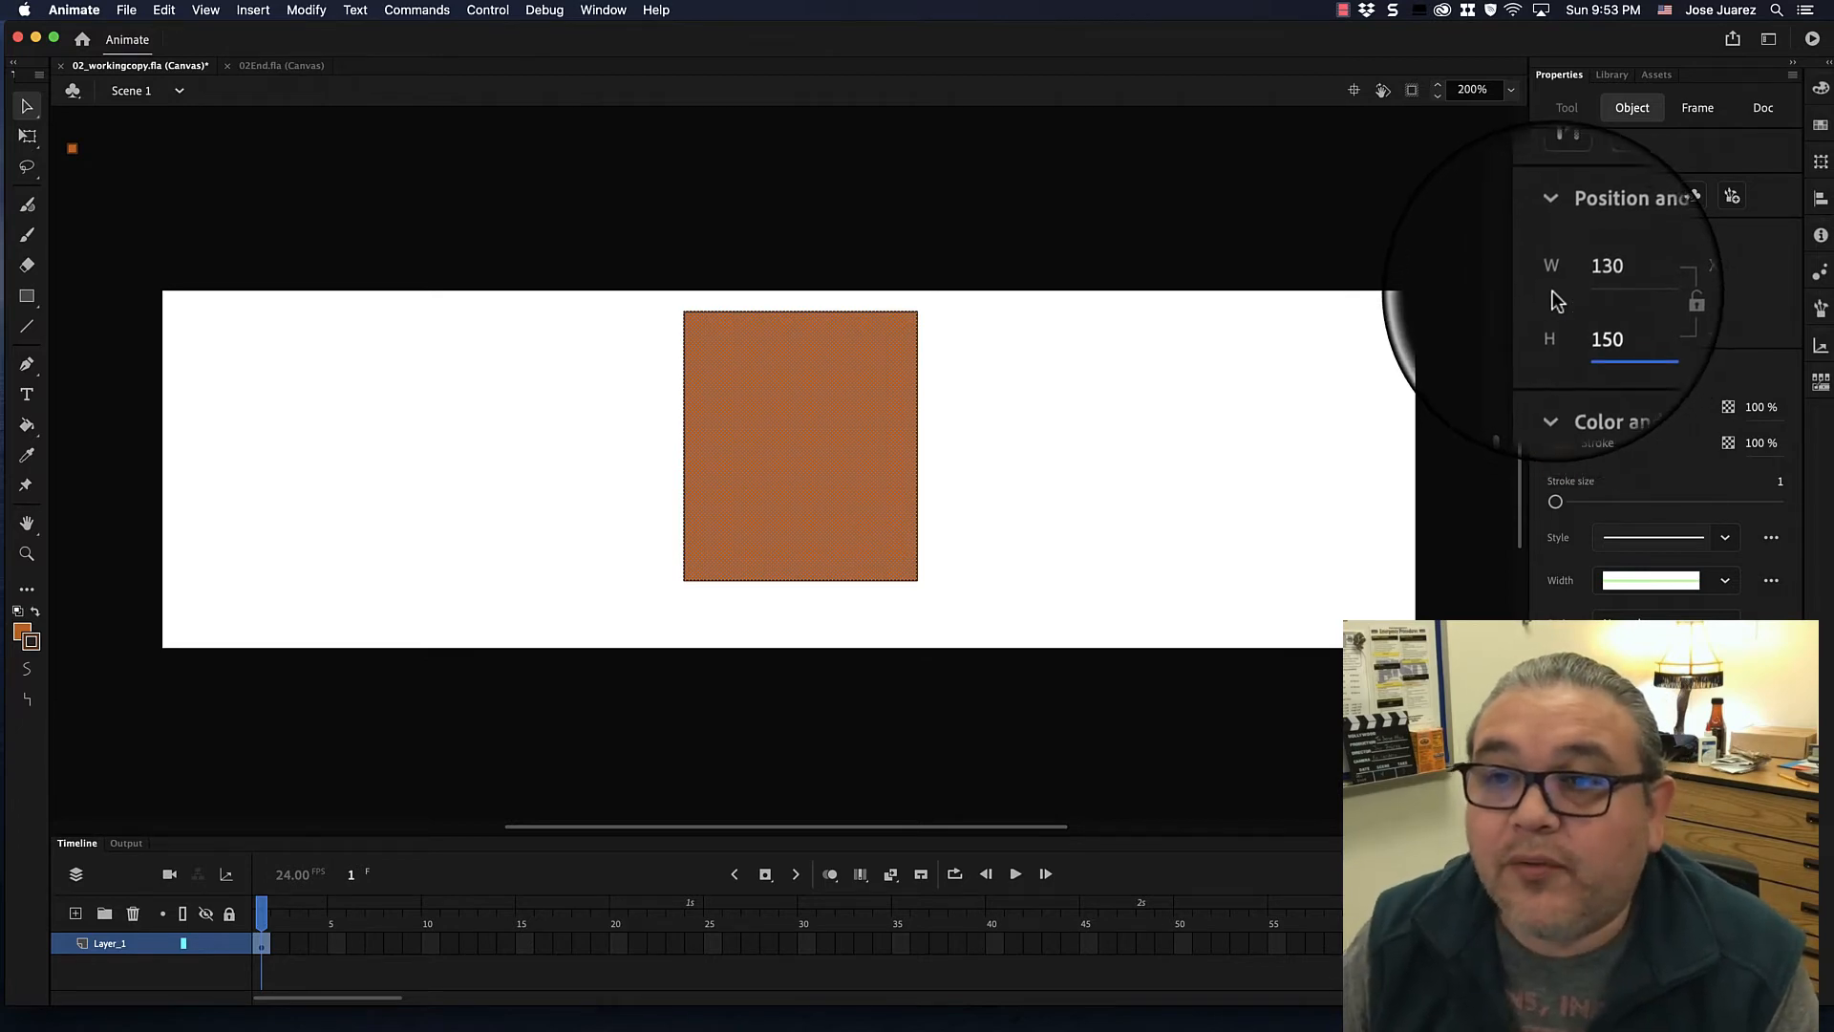
left_click(1531, 302)
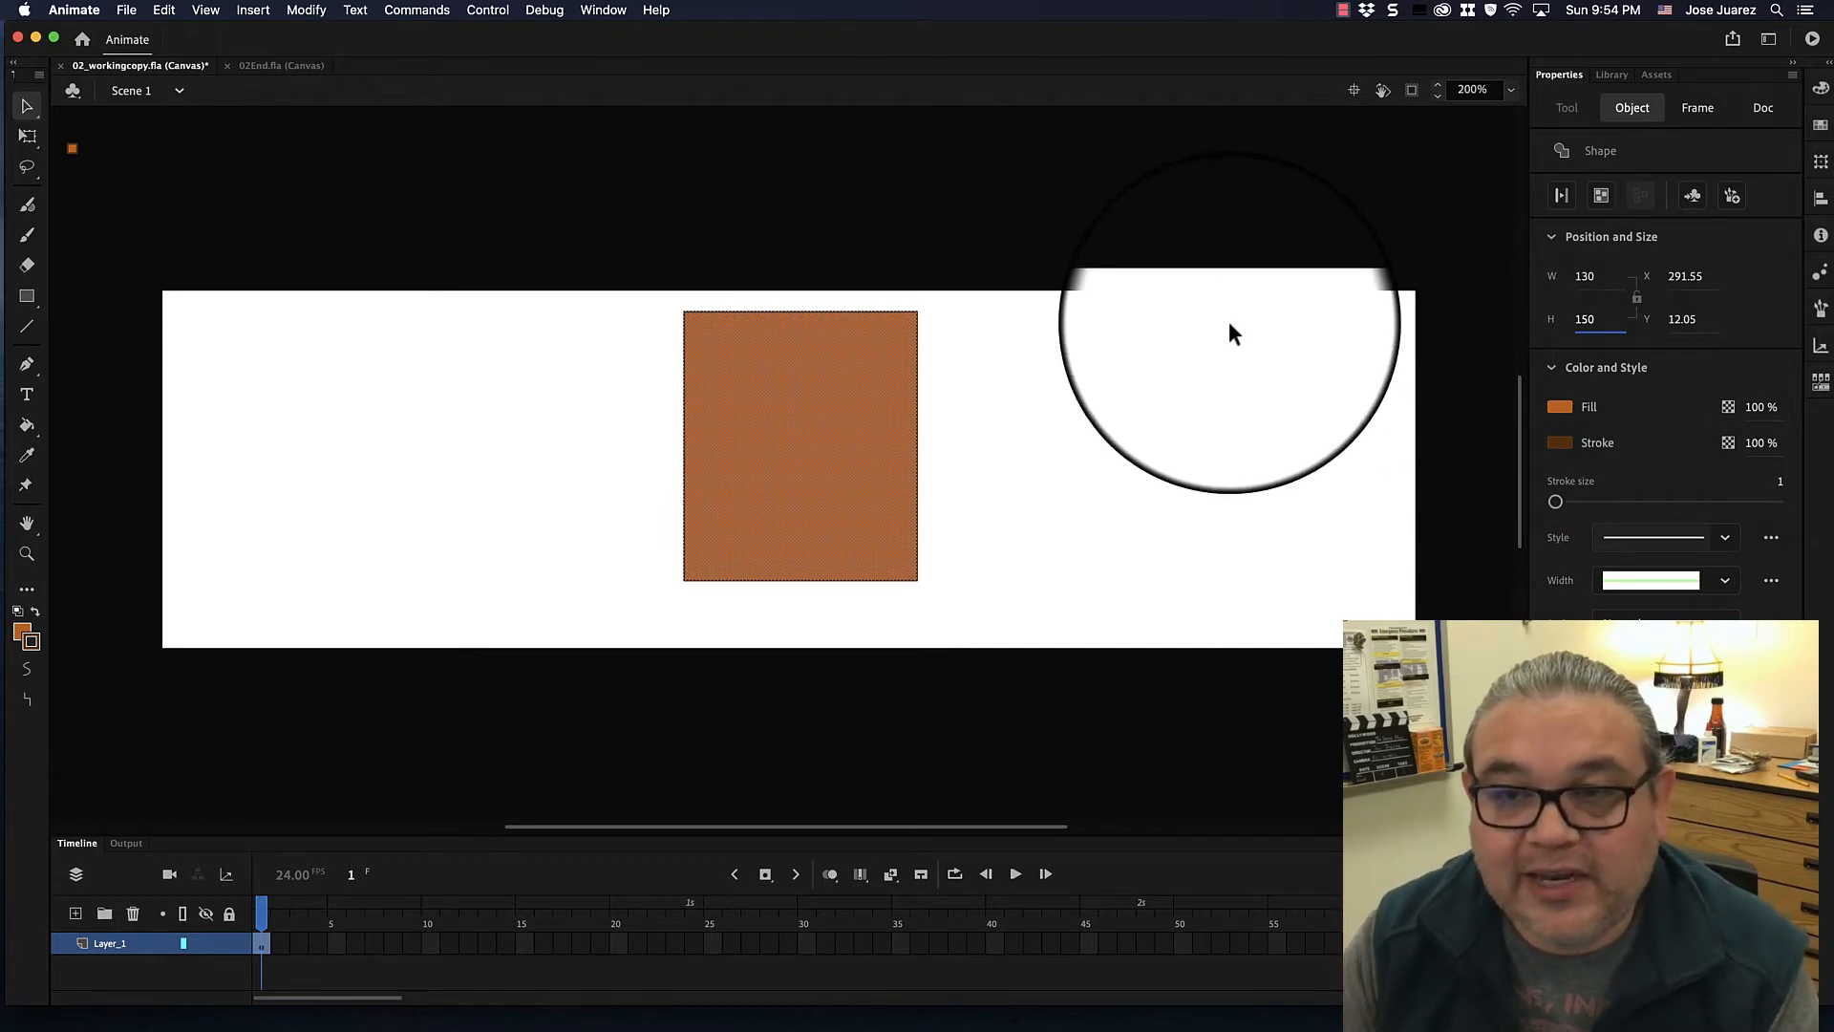
Move the rectangle with its stroke to about X 312 and Y 24, and check that a marquee selects both parts.
left_click_drag(808, 450, 845, 466)
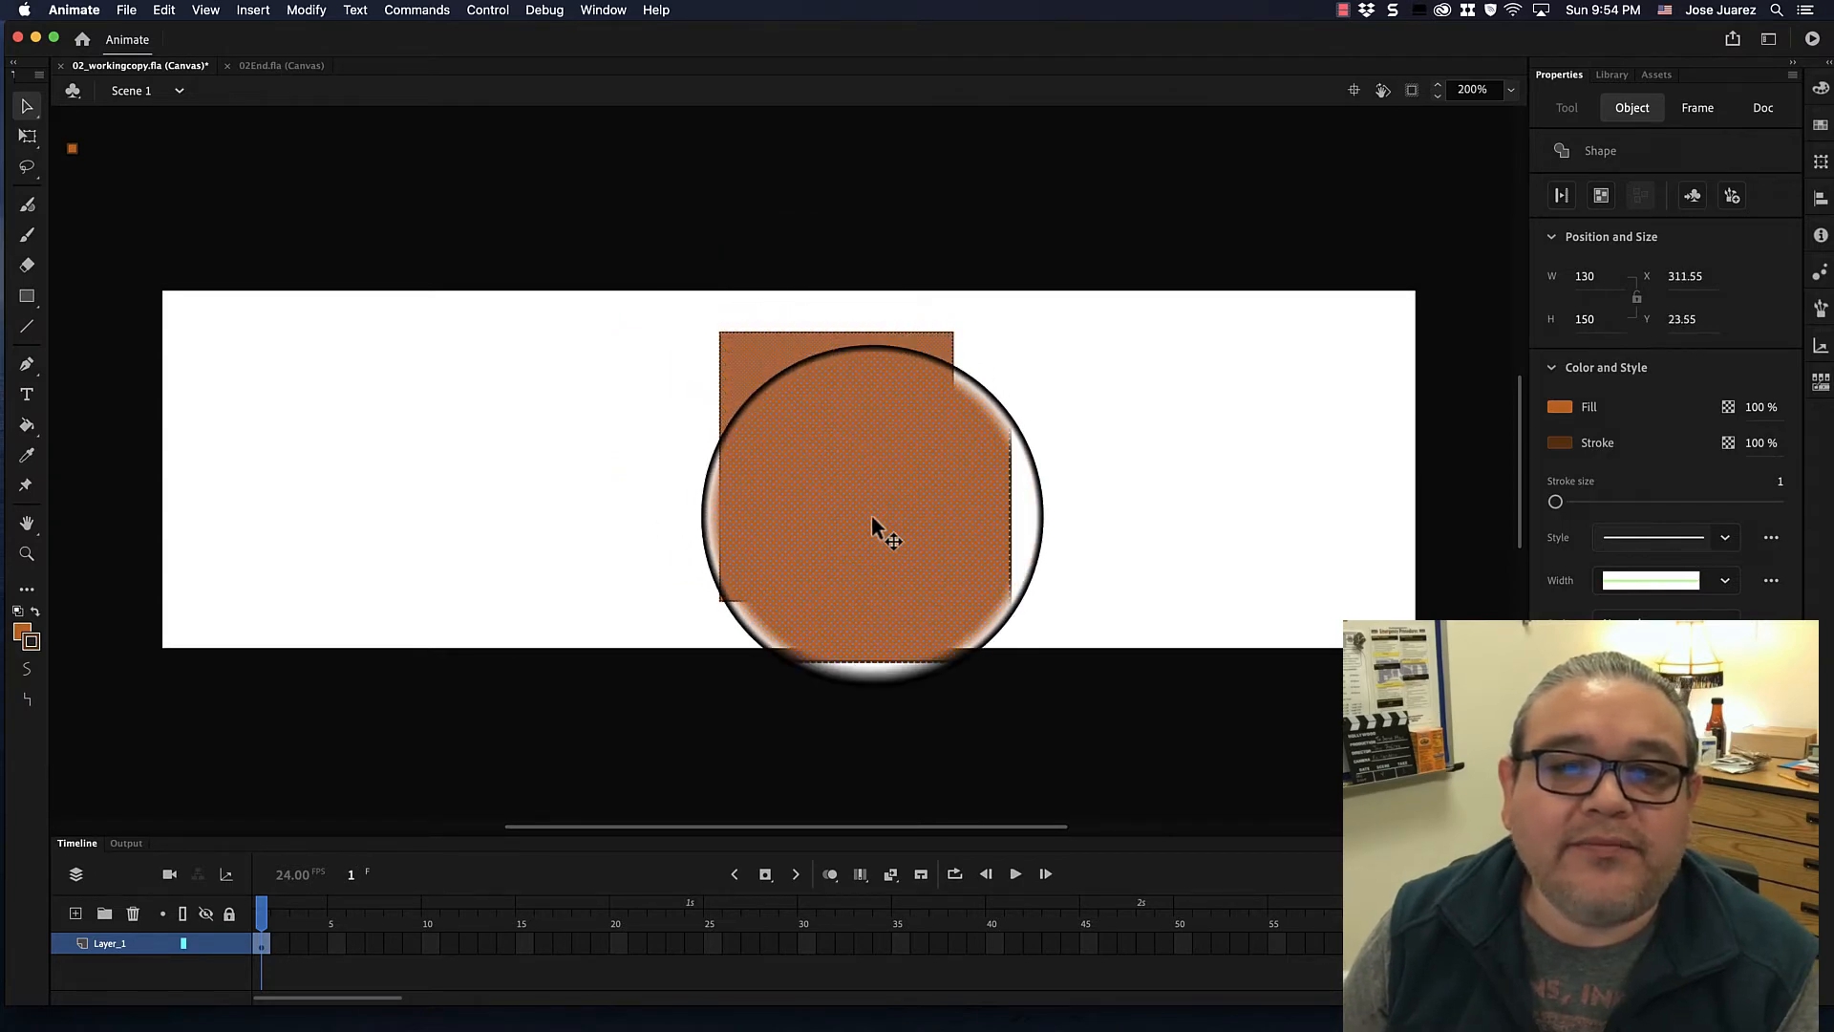
left_click(622, 113)
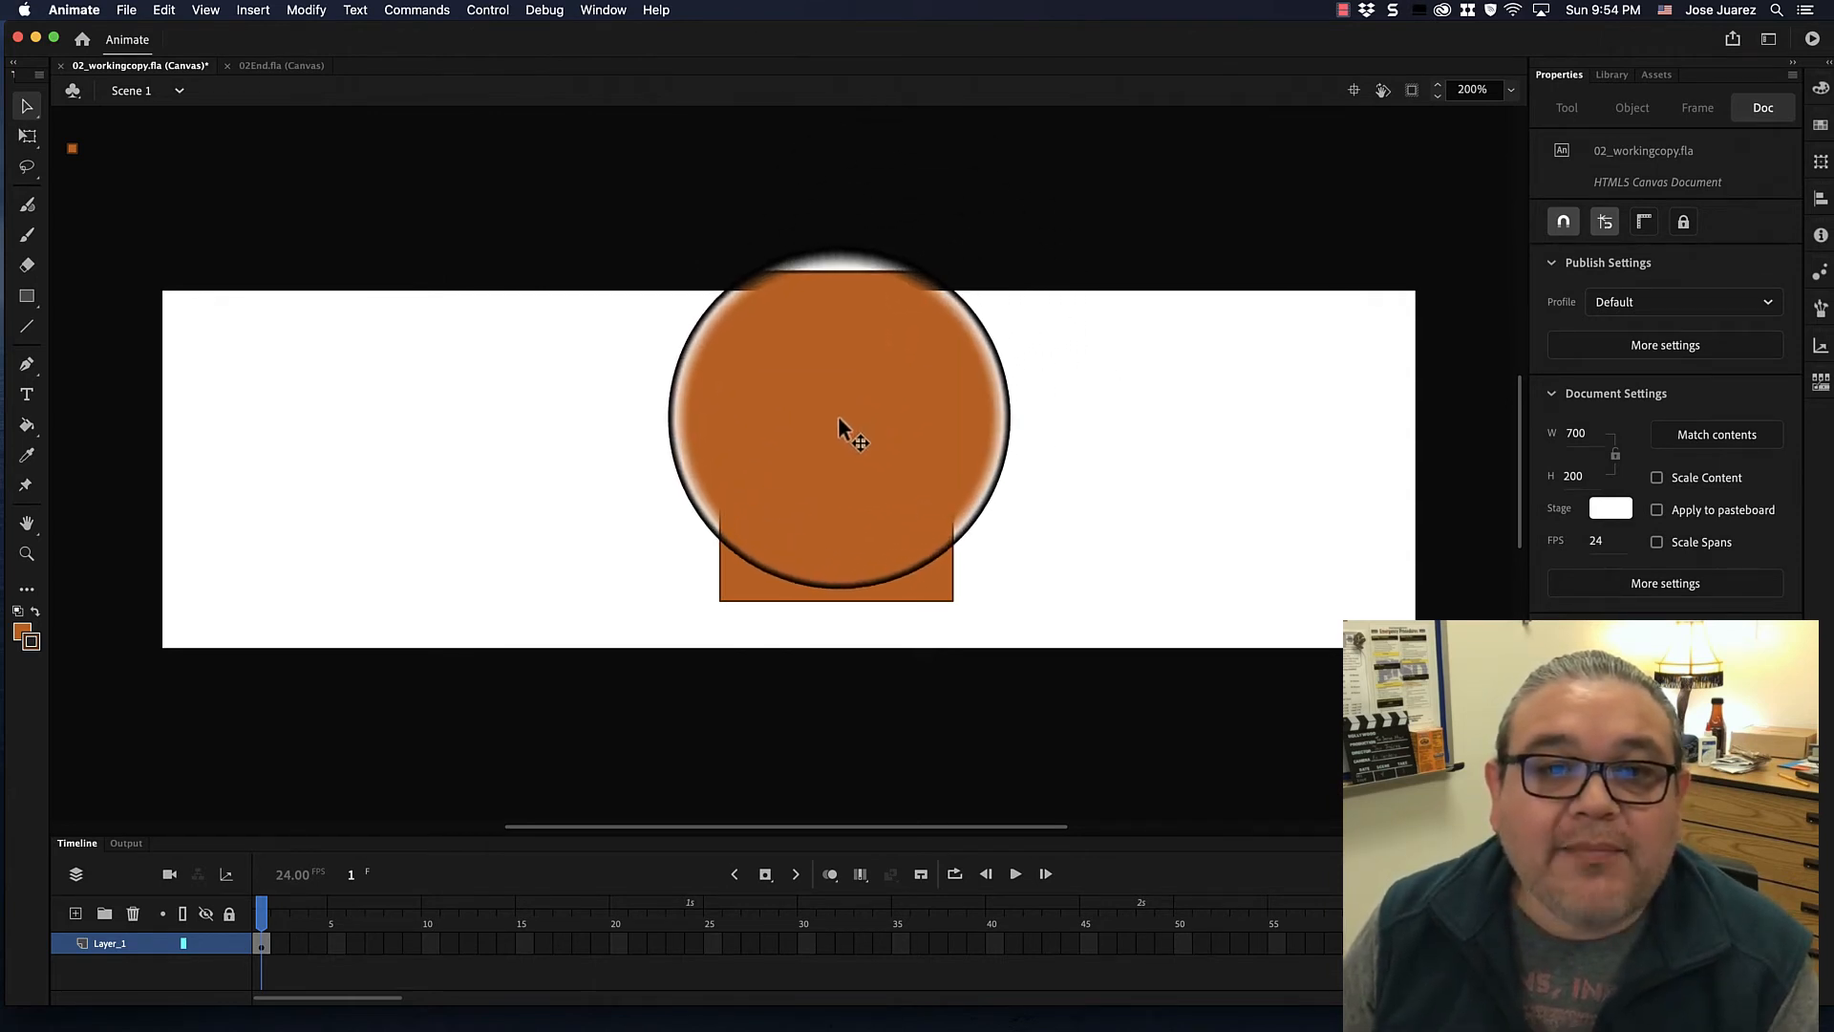
left_click_drag(610, 207, 1028, 732)
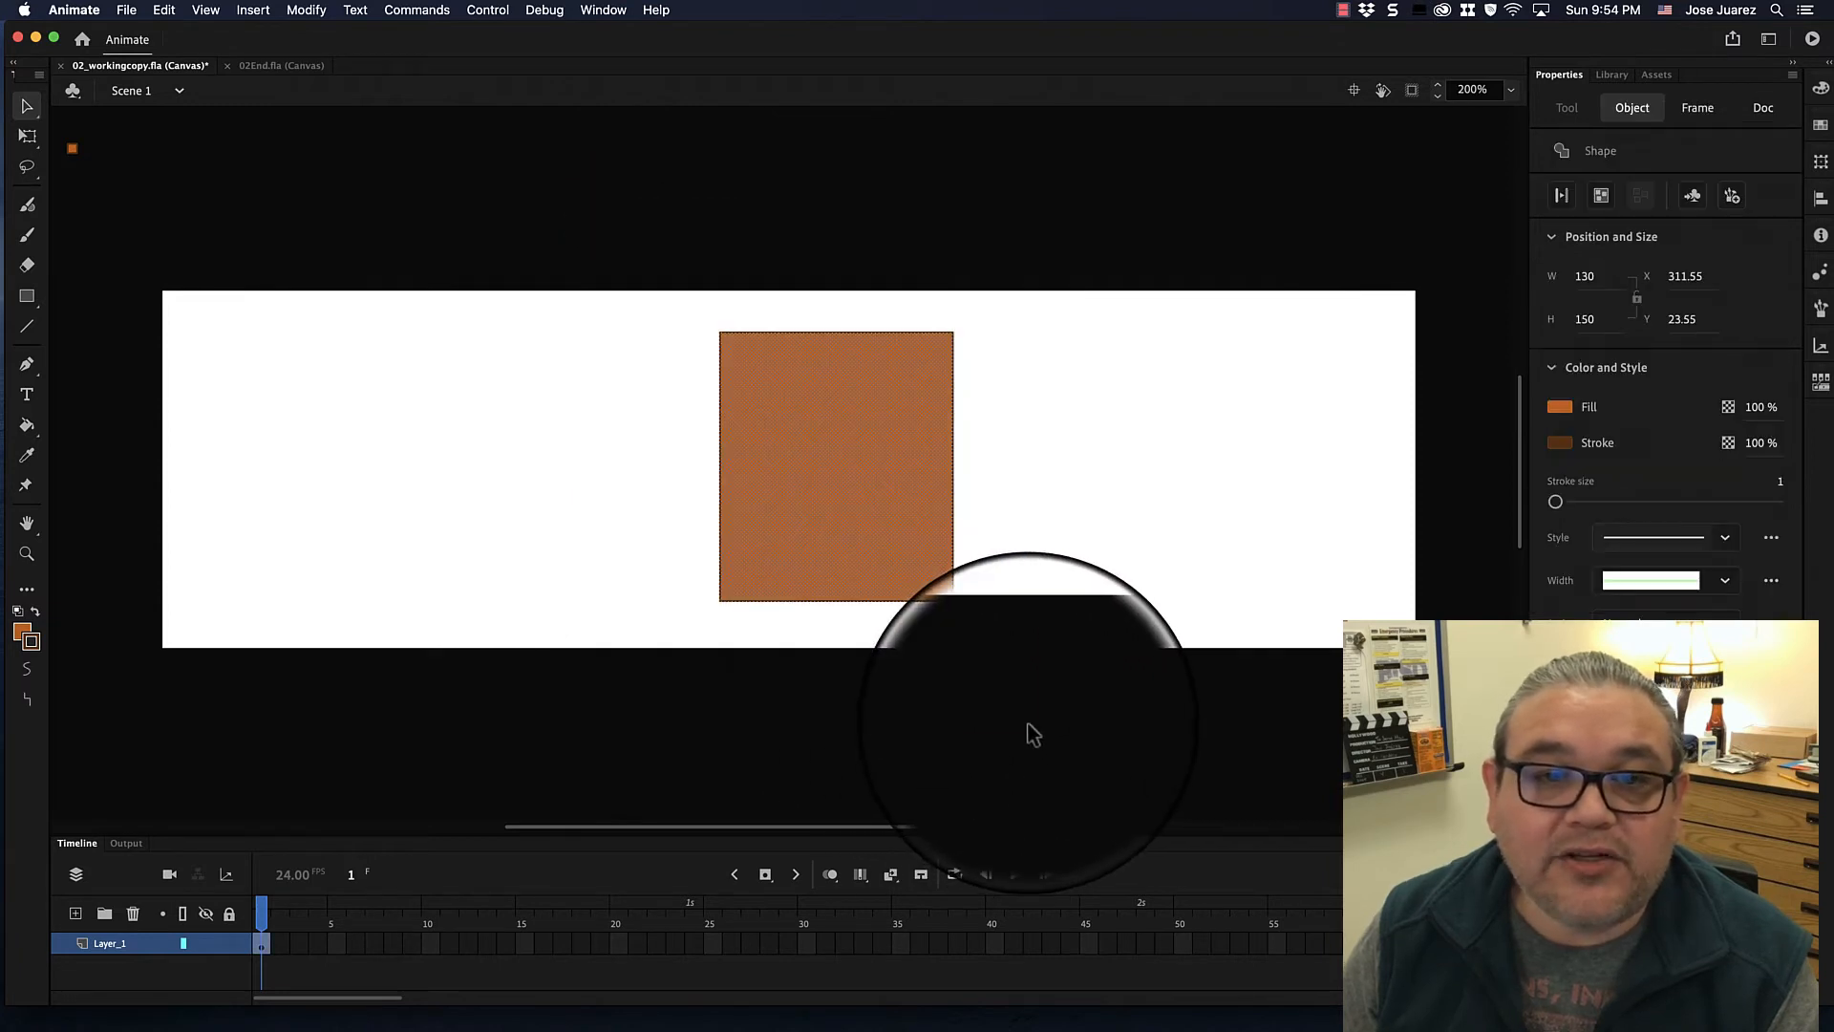
left_click(1003, 717)
Try moving only the rectangle's fill away from its outline, to about X 115, and recentre the stage.
left_click_drag(832, 422, 481, 426)
scroll(984, 714, "up", 3)
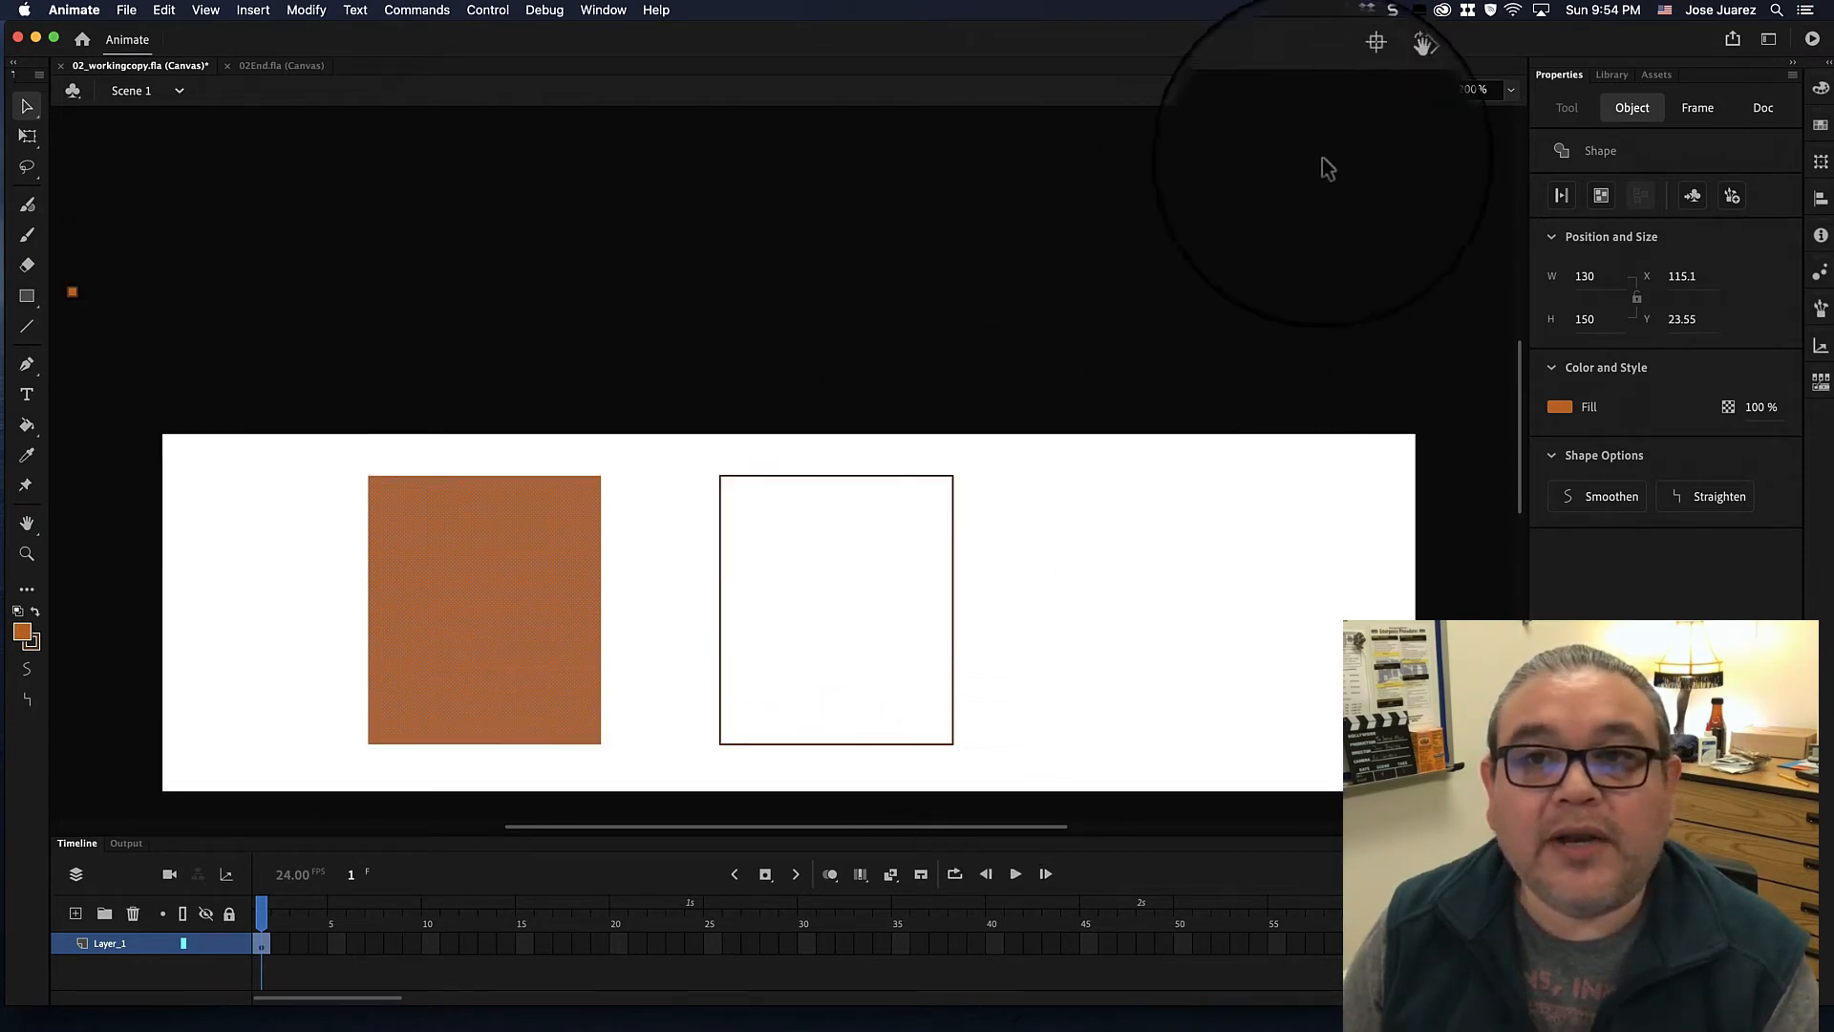
left_click(1353, 90)
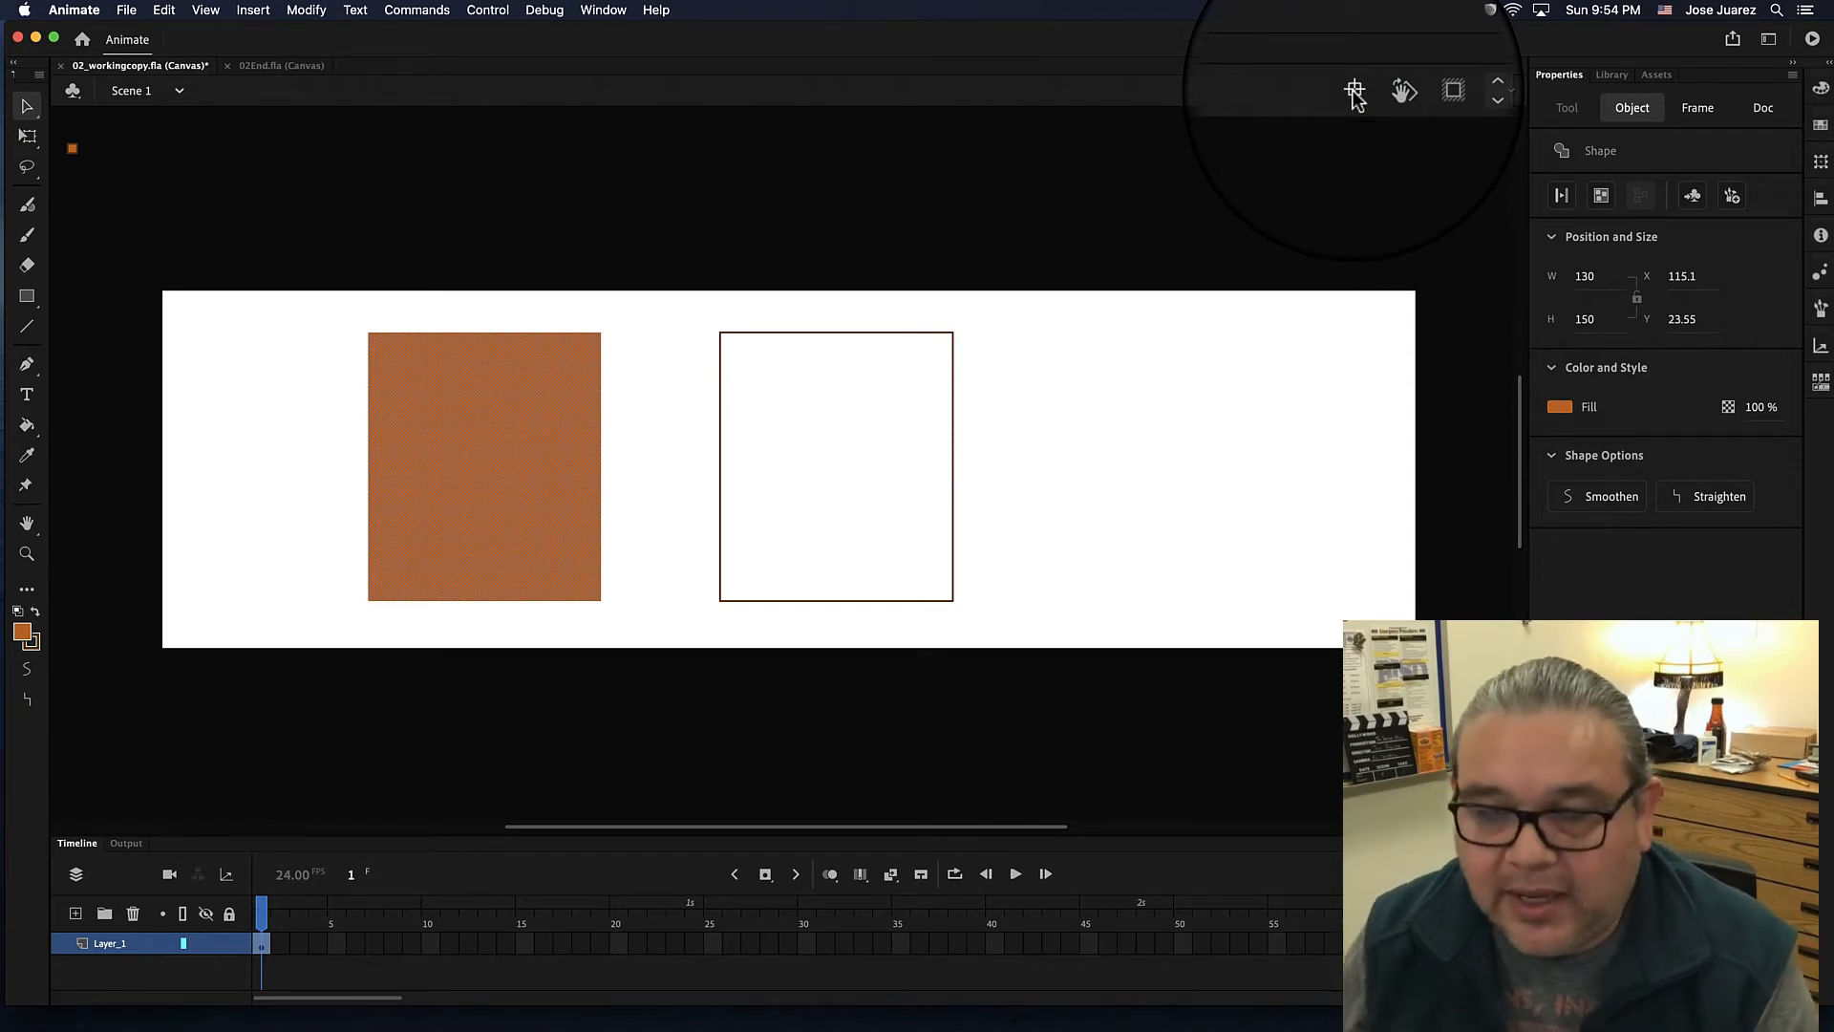
Try detaching the outline's top line by moving it down, and reshape the bottom line toward the lower edge of the stage.
left_click(954, 405)
left_click(902, 334)
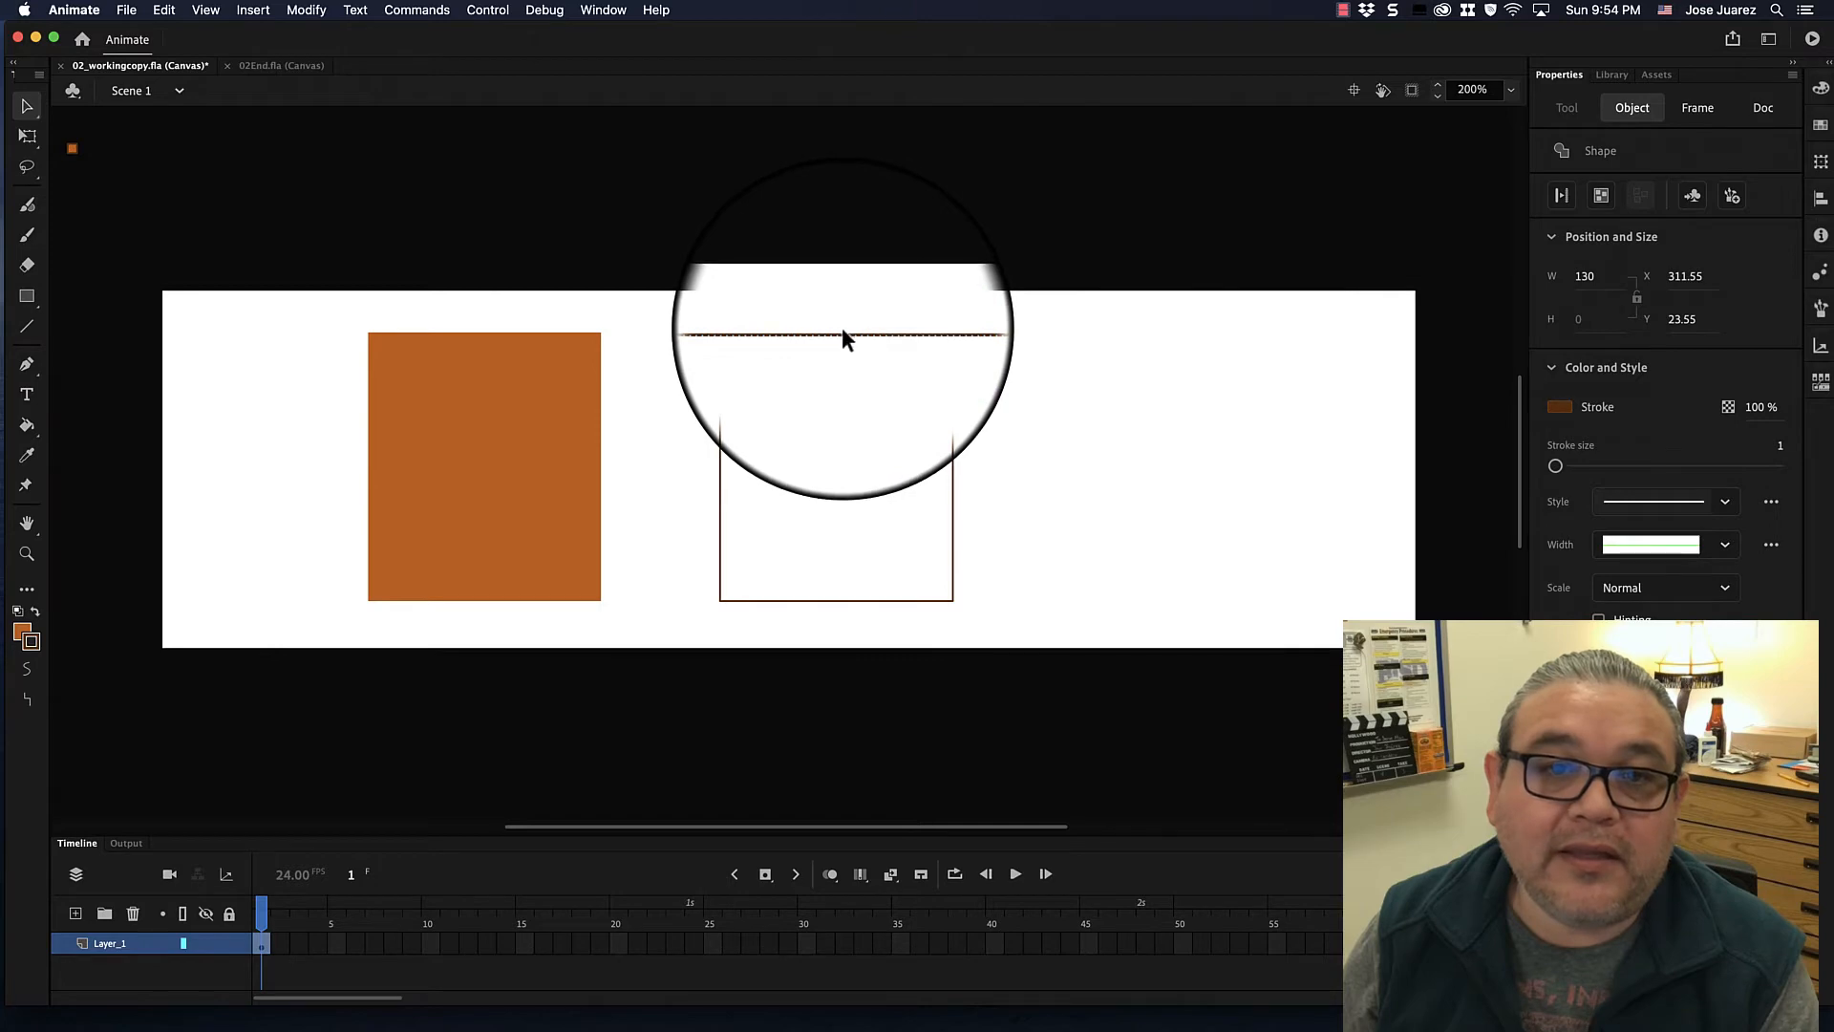
left_click_drag(842, 337, 860, 471)
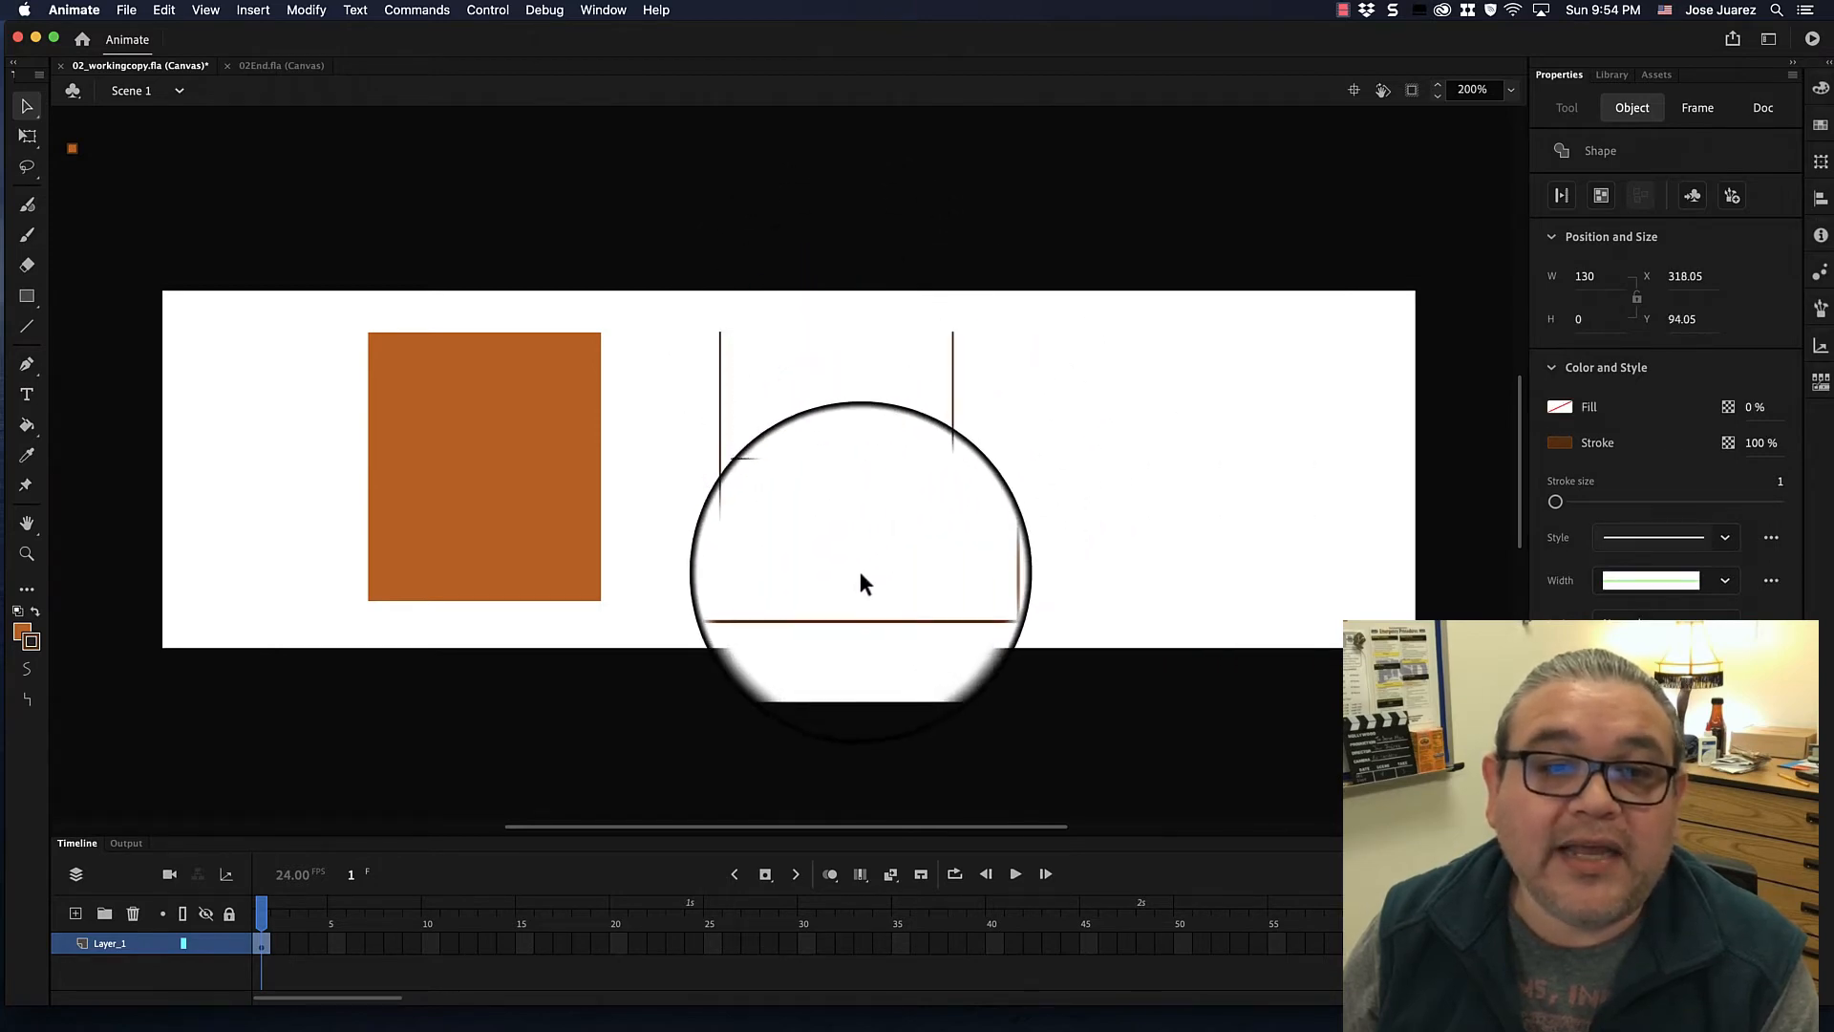
left_click_drag(860, 599, 1097, 668)
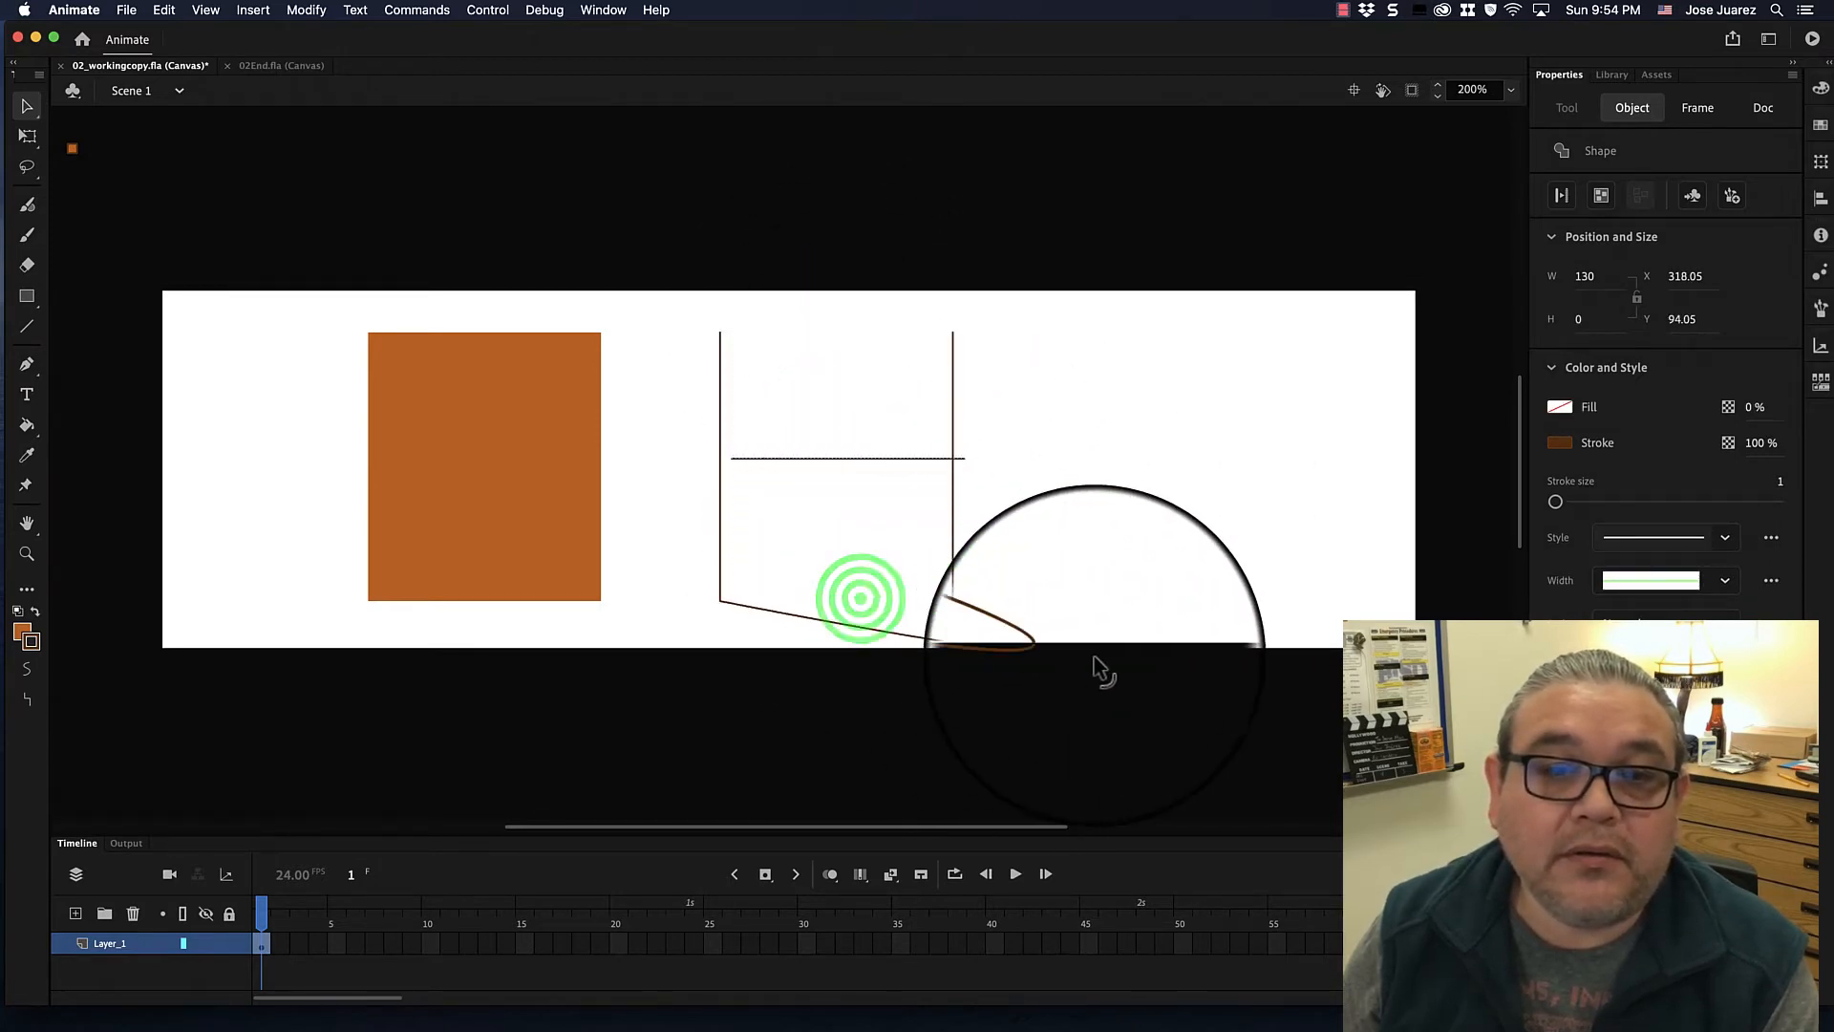
Undo the line edits and the fill move back to the complete rectangle.
key("super+z")
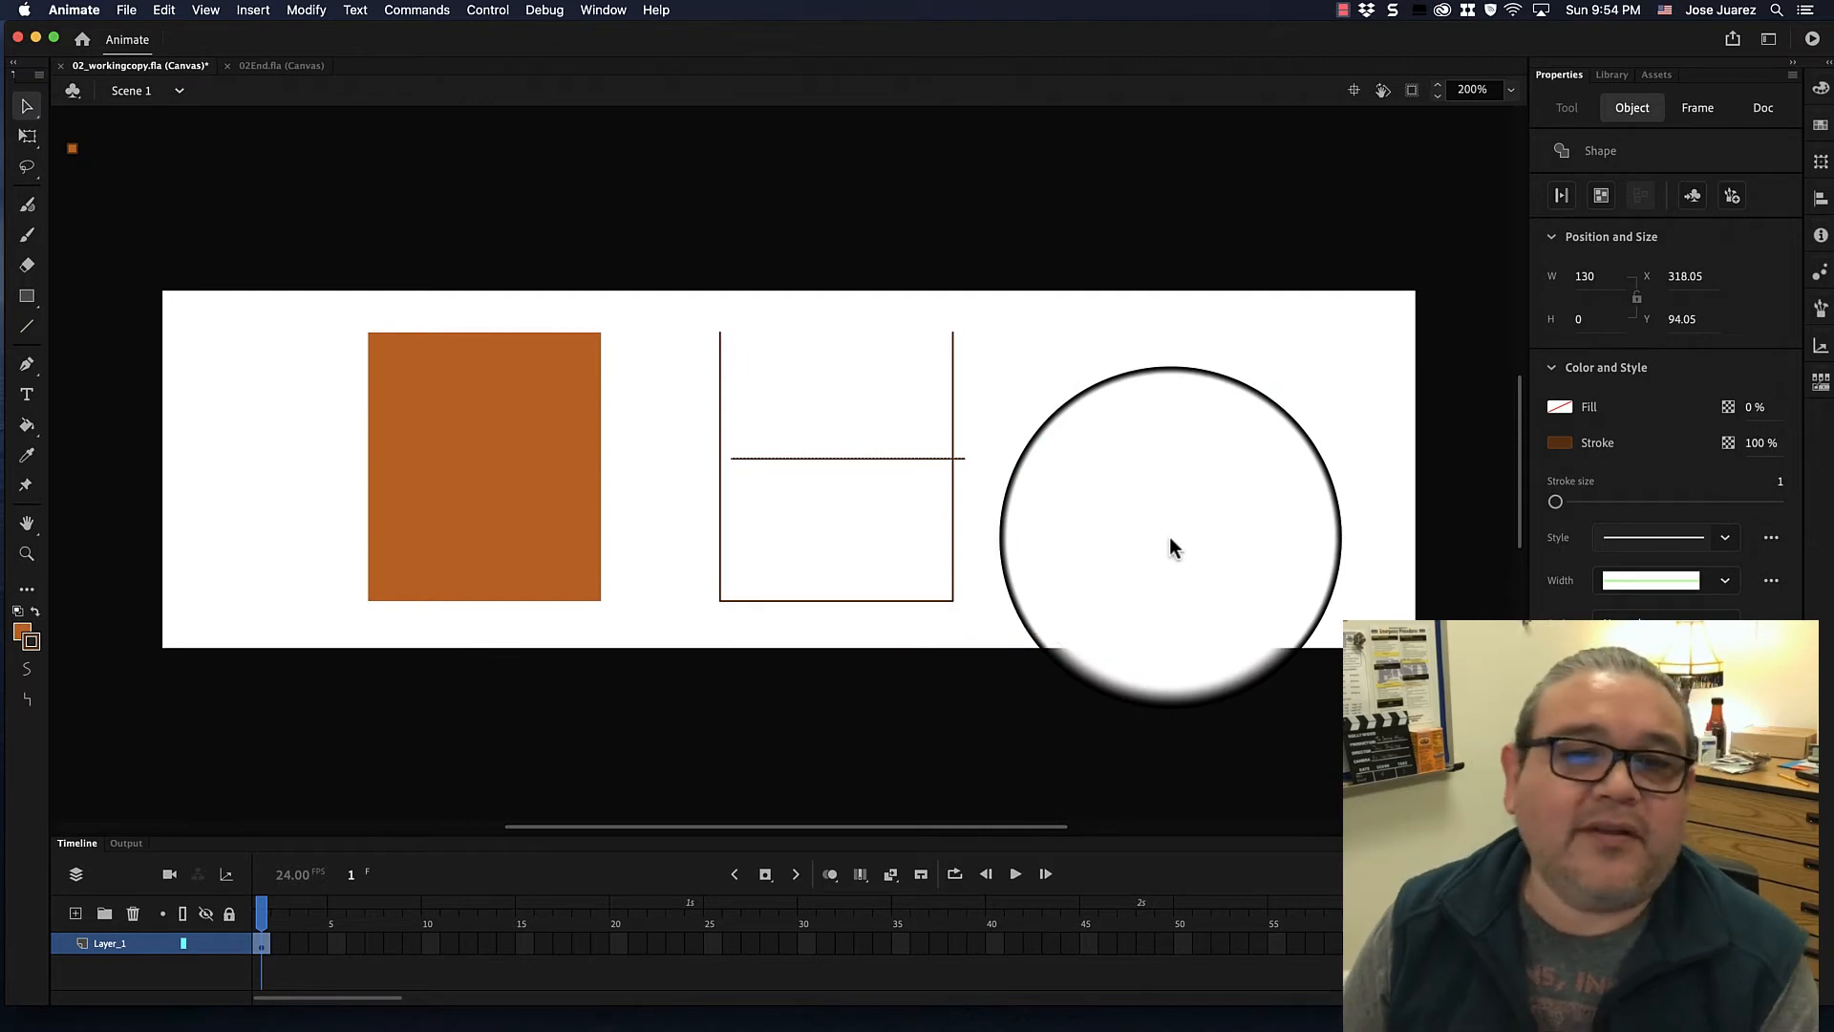
key("super+z")
key("super+z")
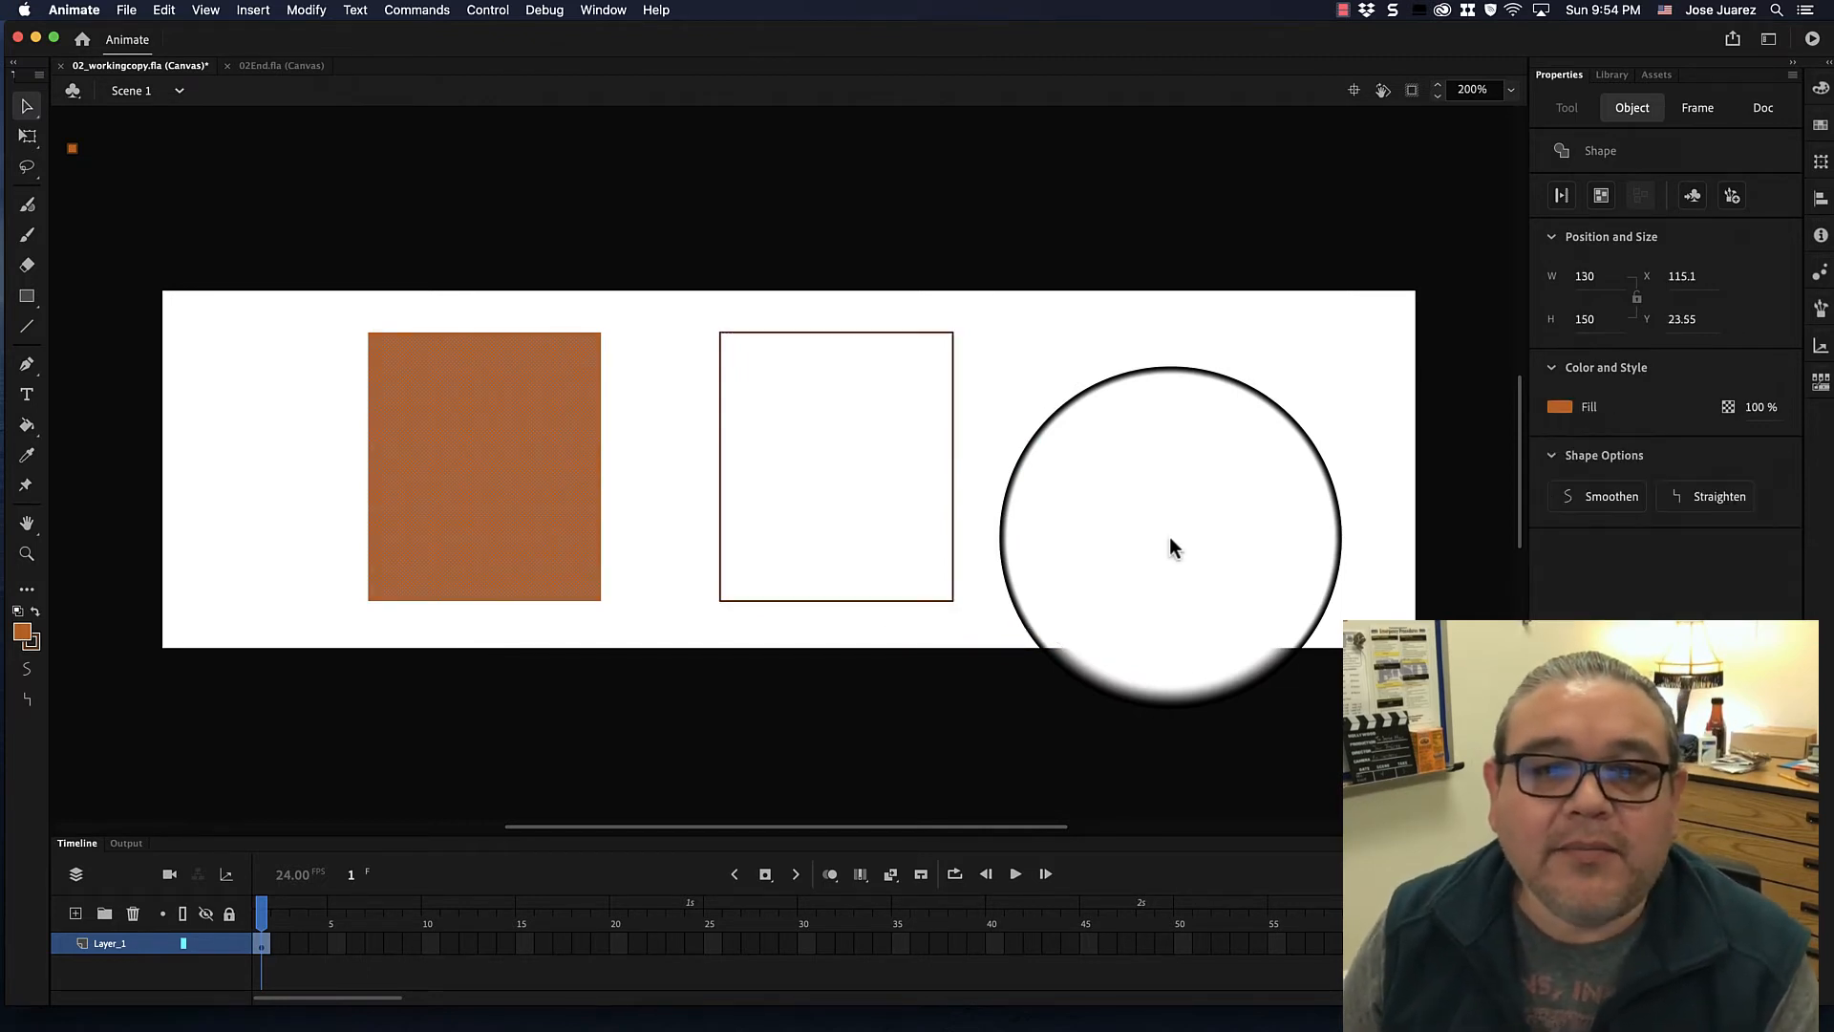
key("super+z")
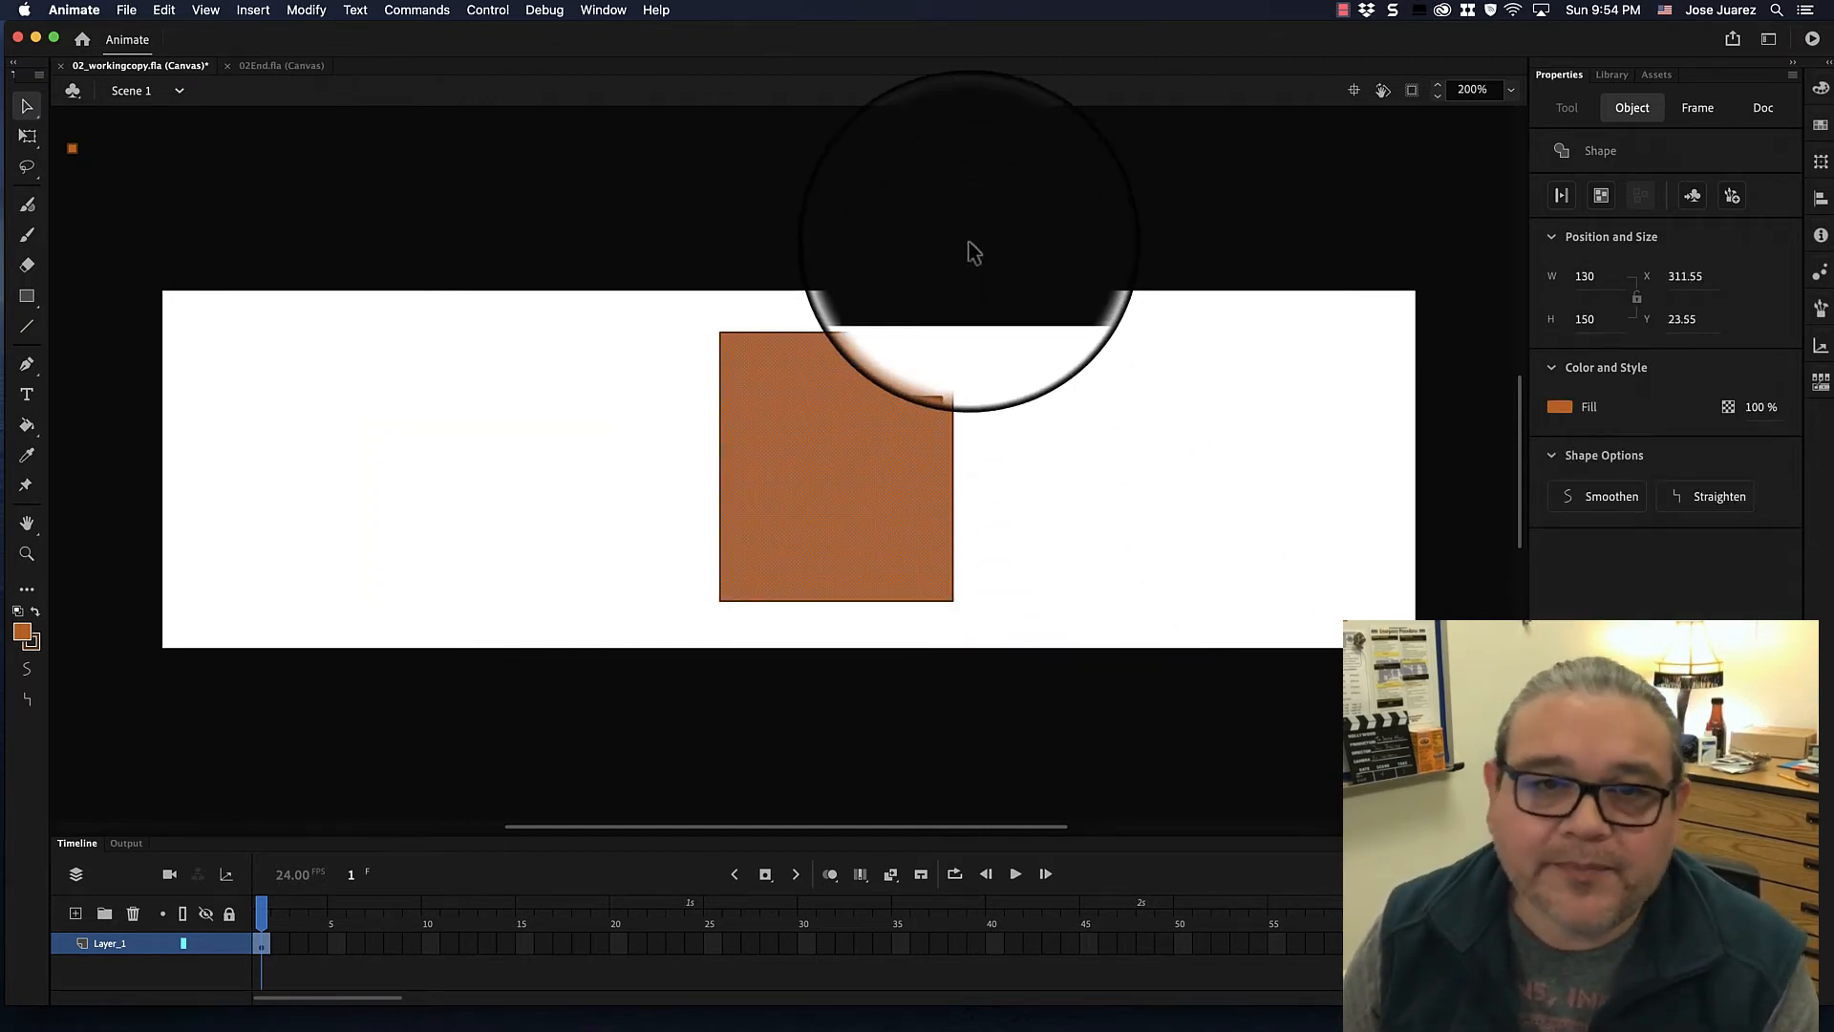
Deselect everything and marquee-select the rectangle's fill and stroke together.
left_click(934, 161)
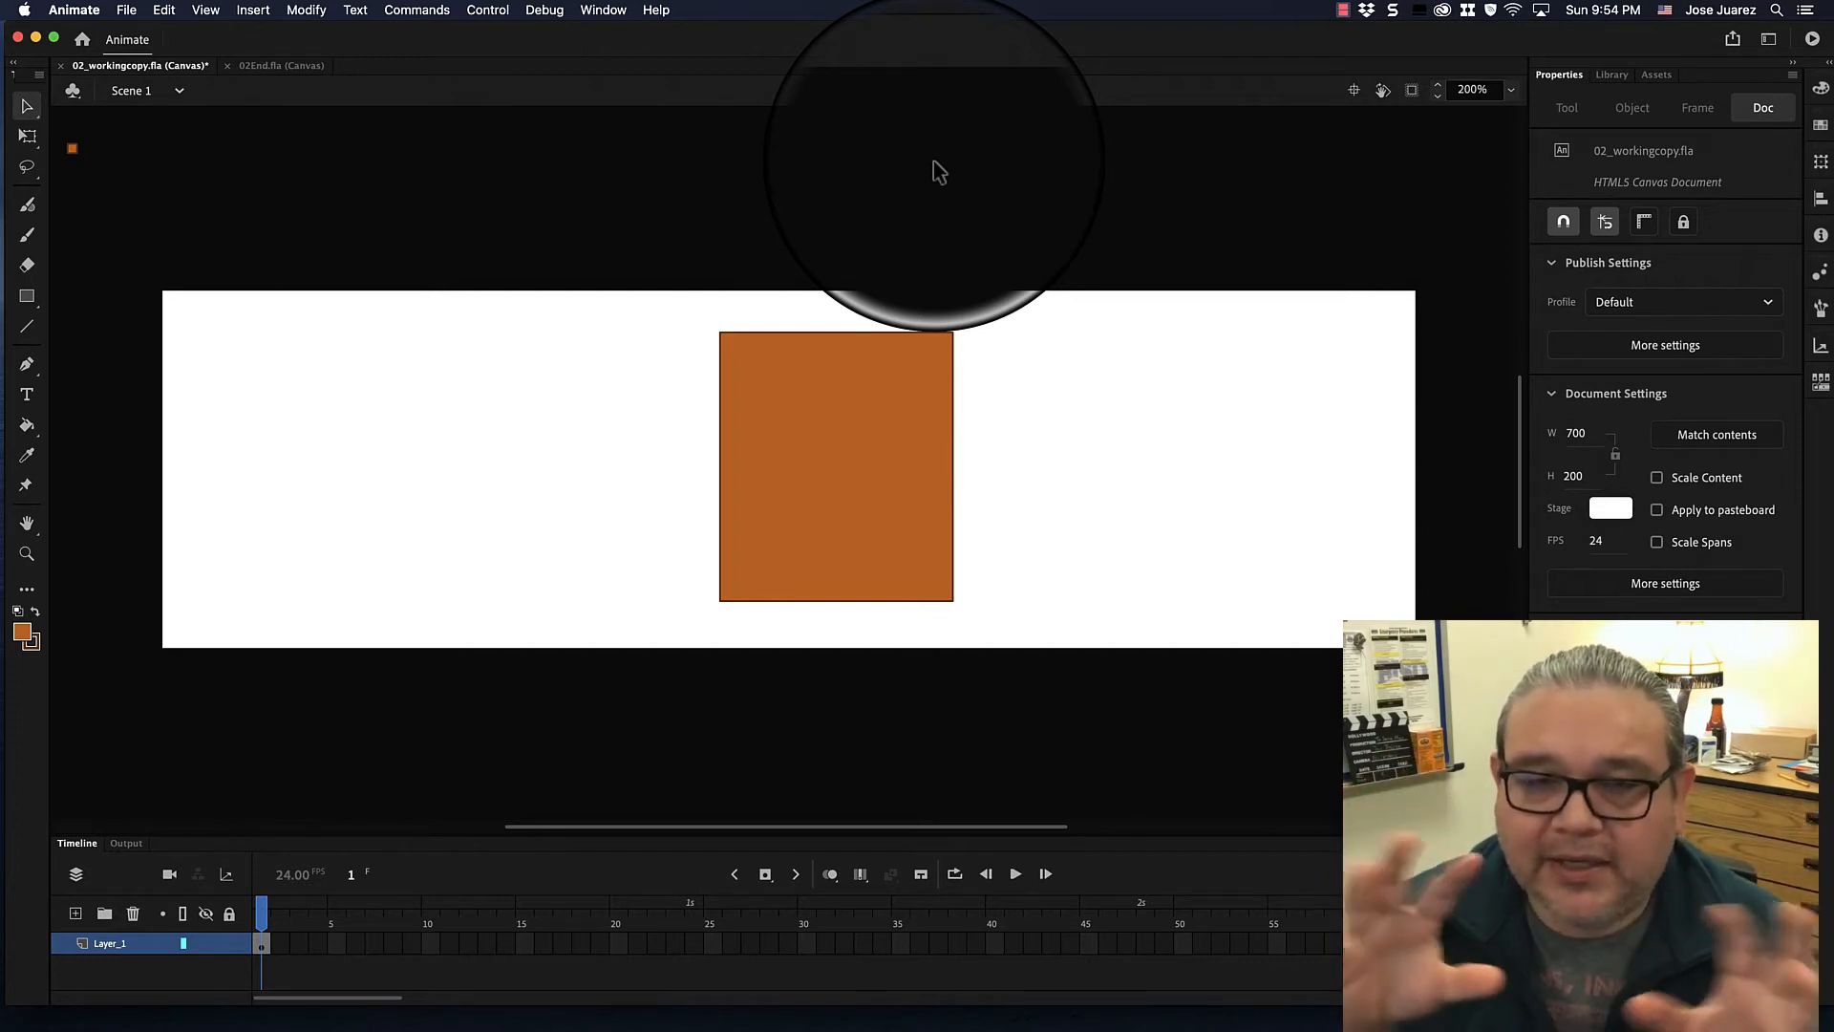
left_click(607, 238)
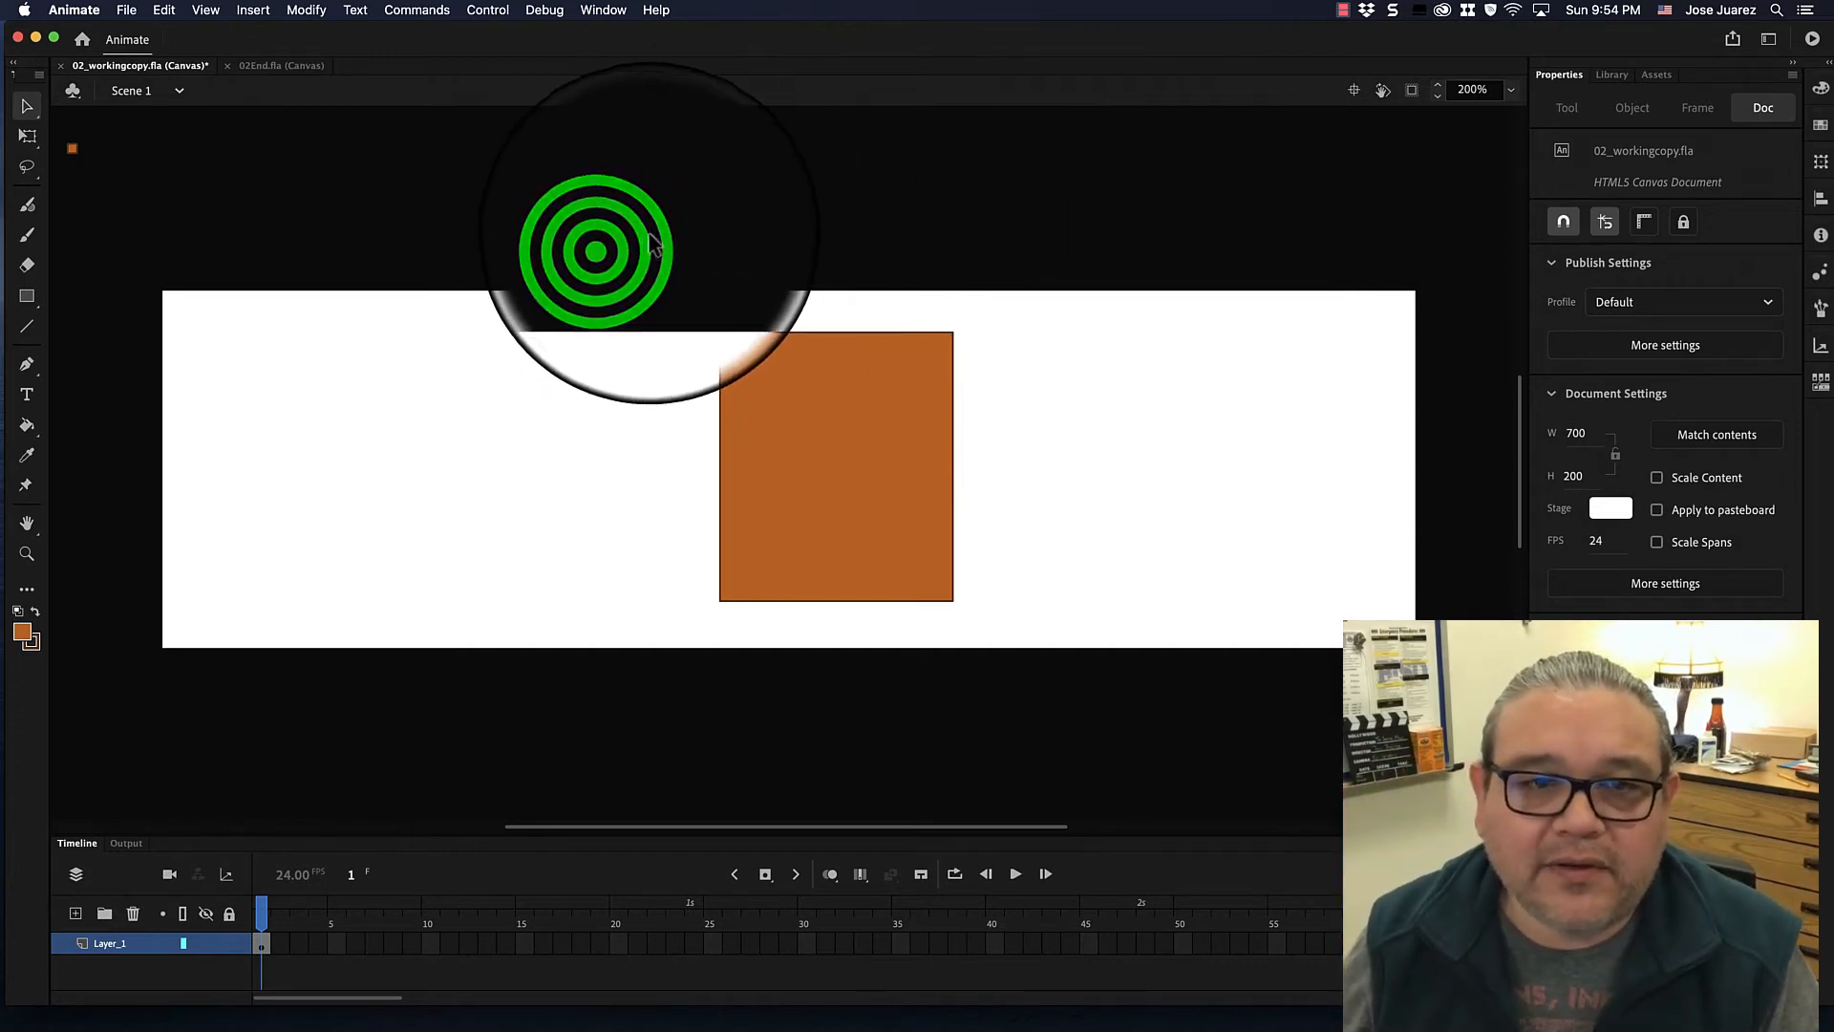
left_click_drag(650, 236, 1128, 730)
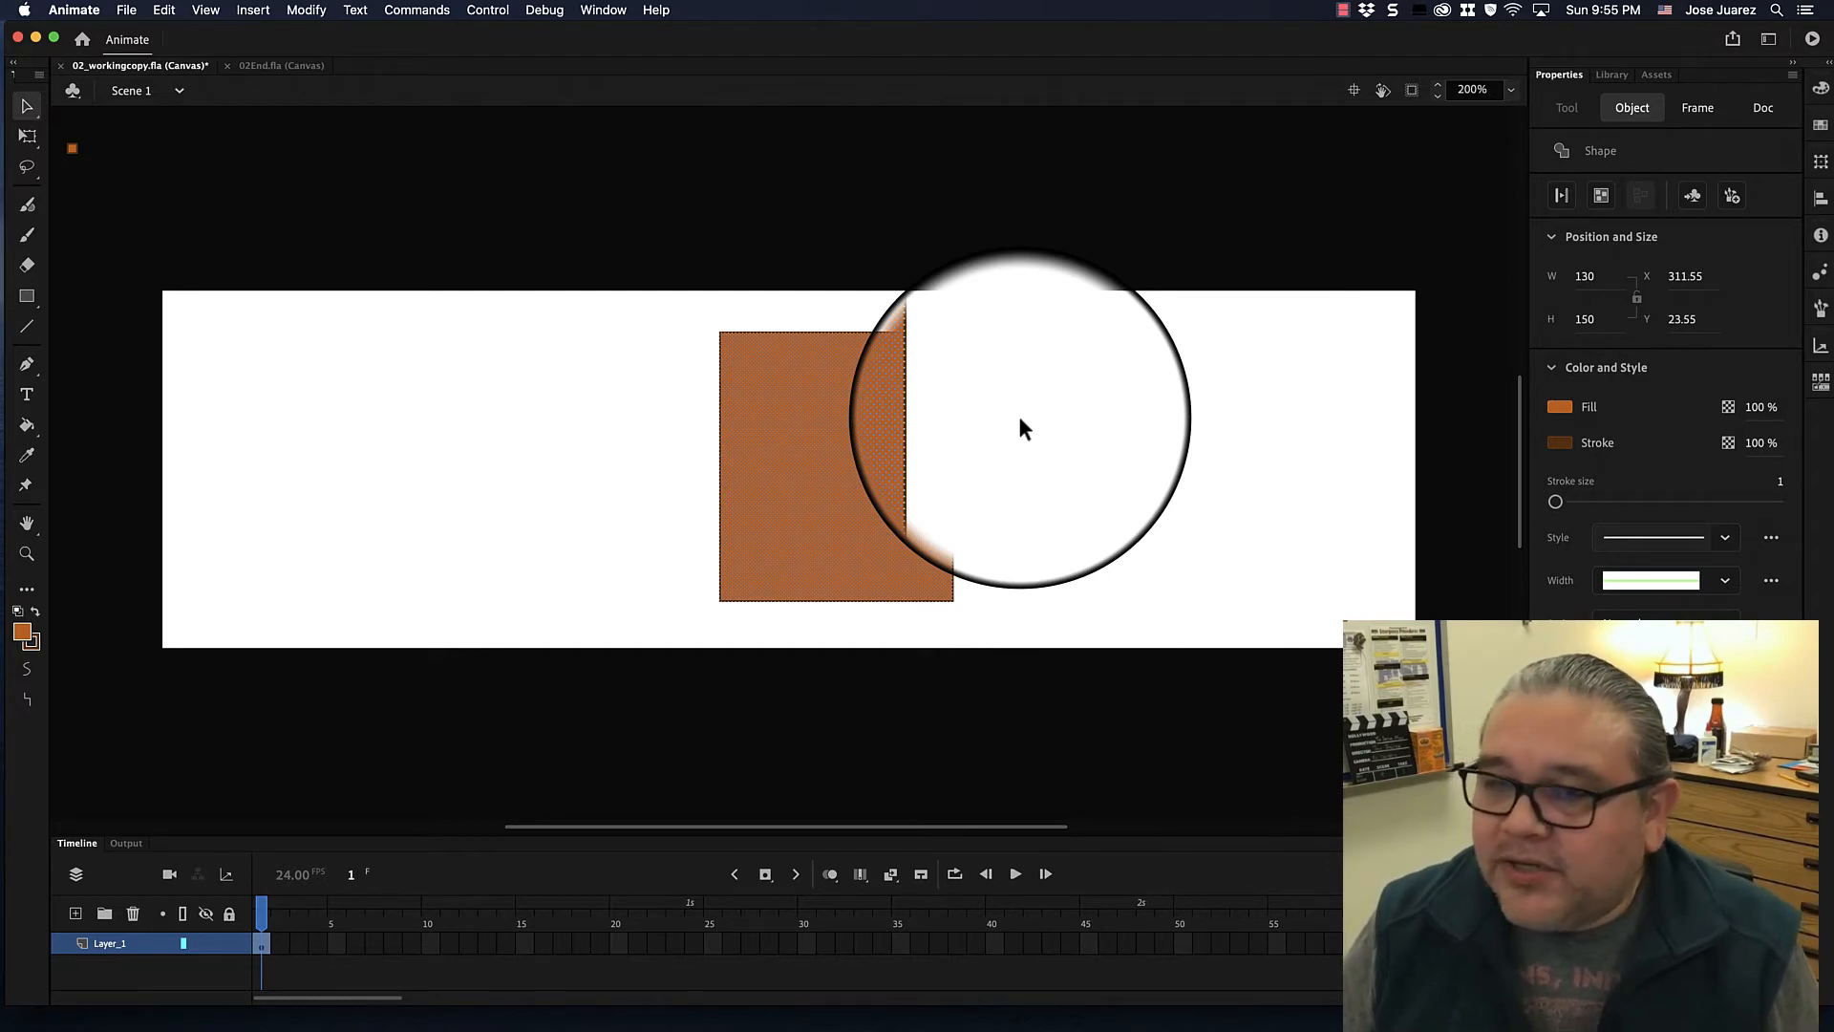
Examine the Snap to Objects option in the document properties, and return to the shape's object properties.
left_click(1765, 119)
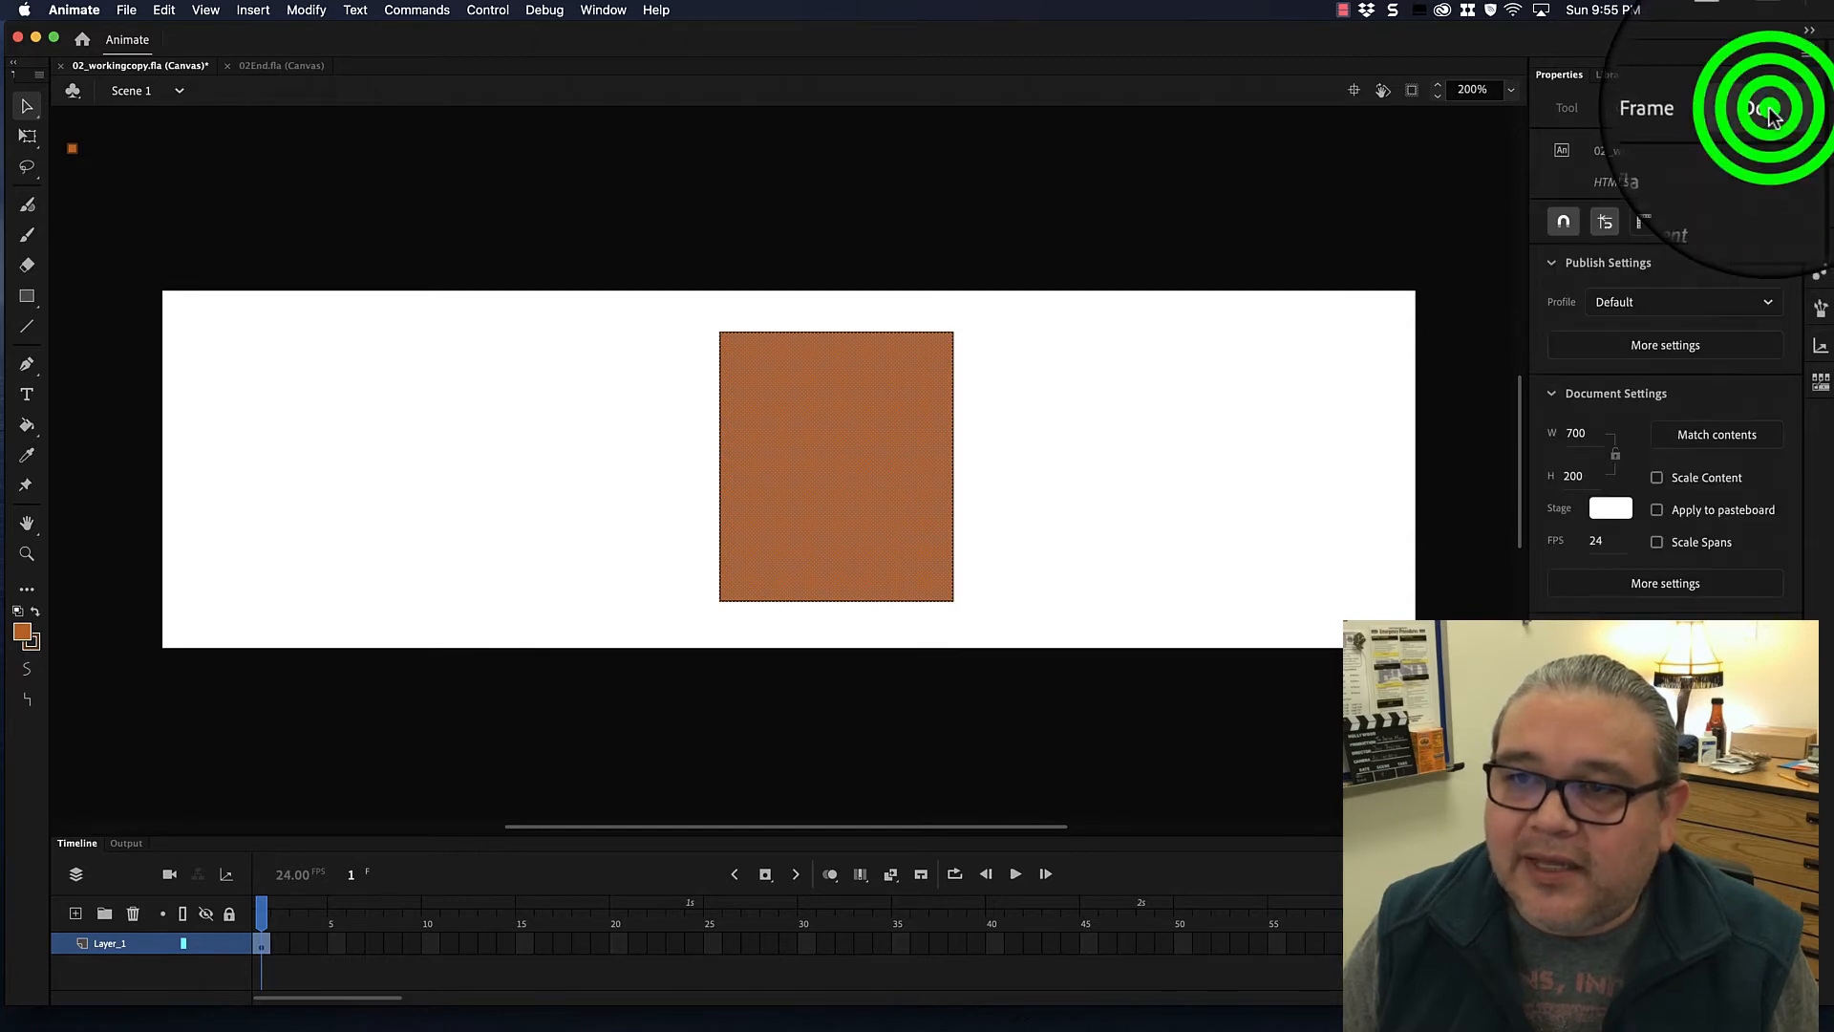
left_click(1564, 224)
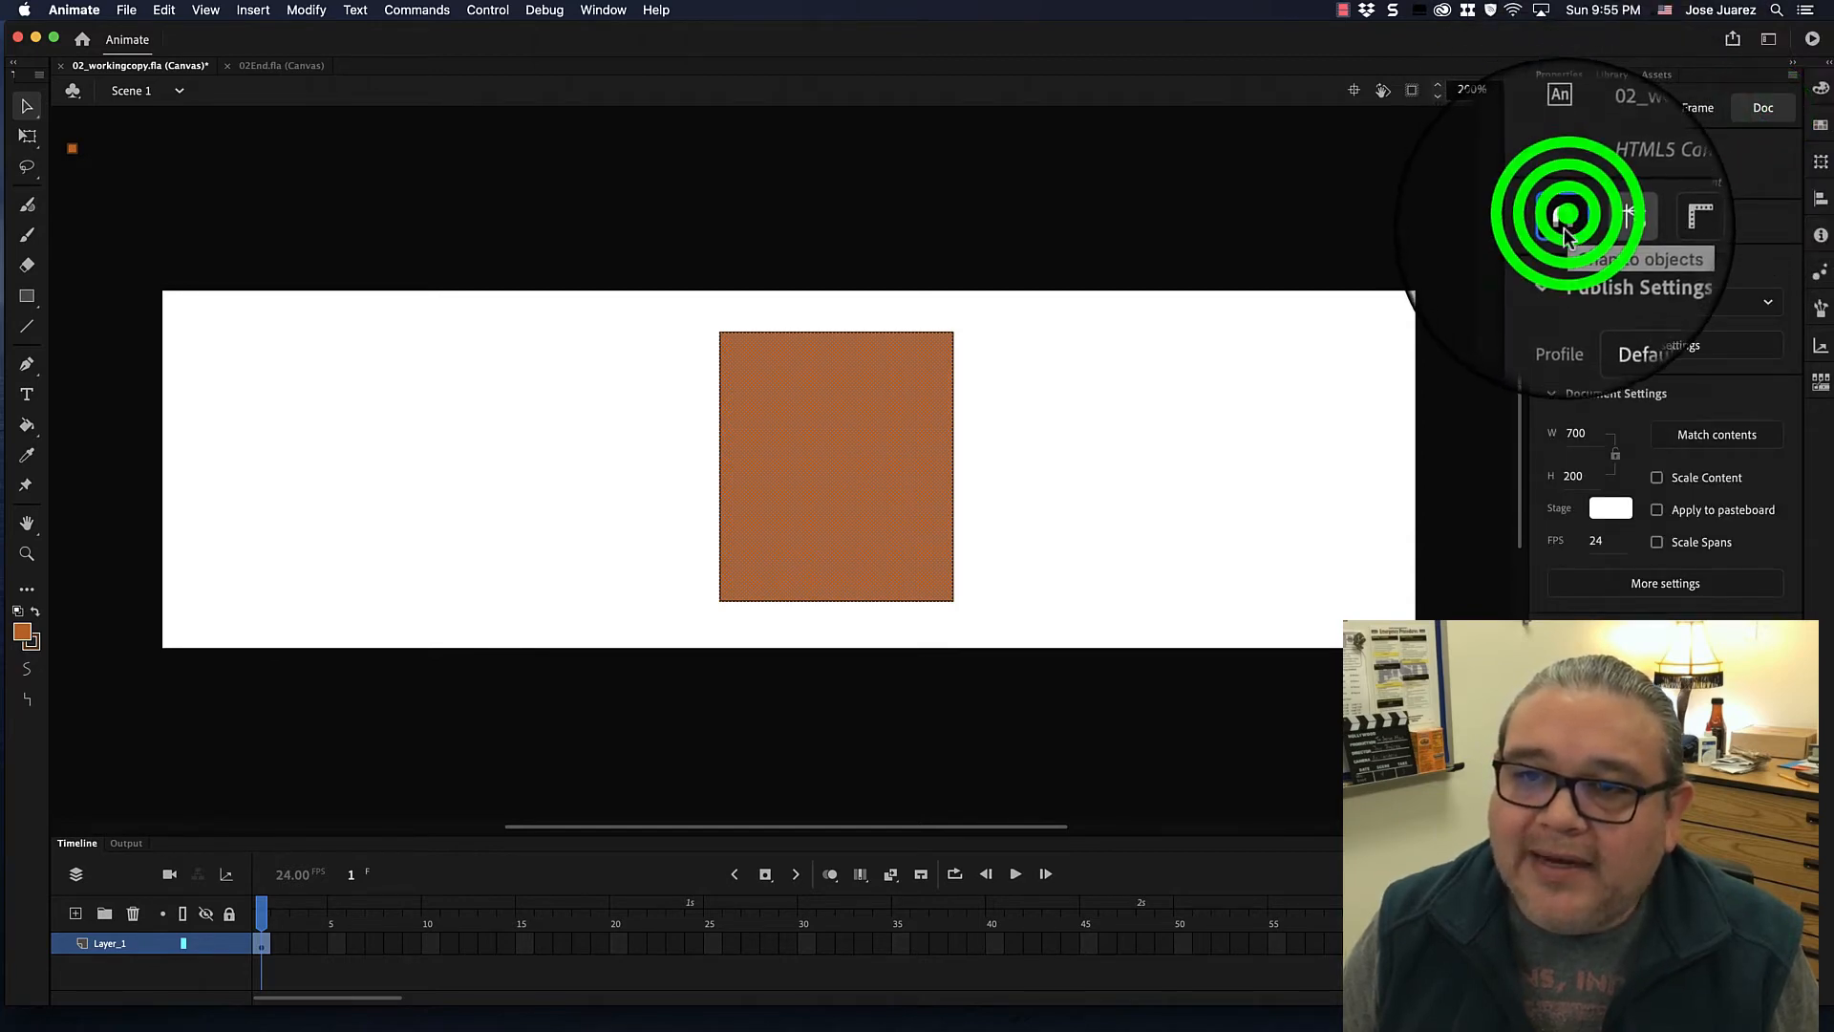
left_click(1560, 225)
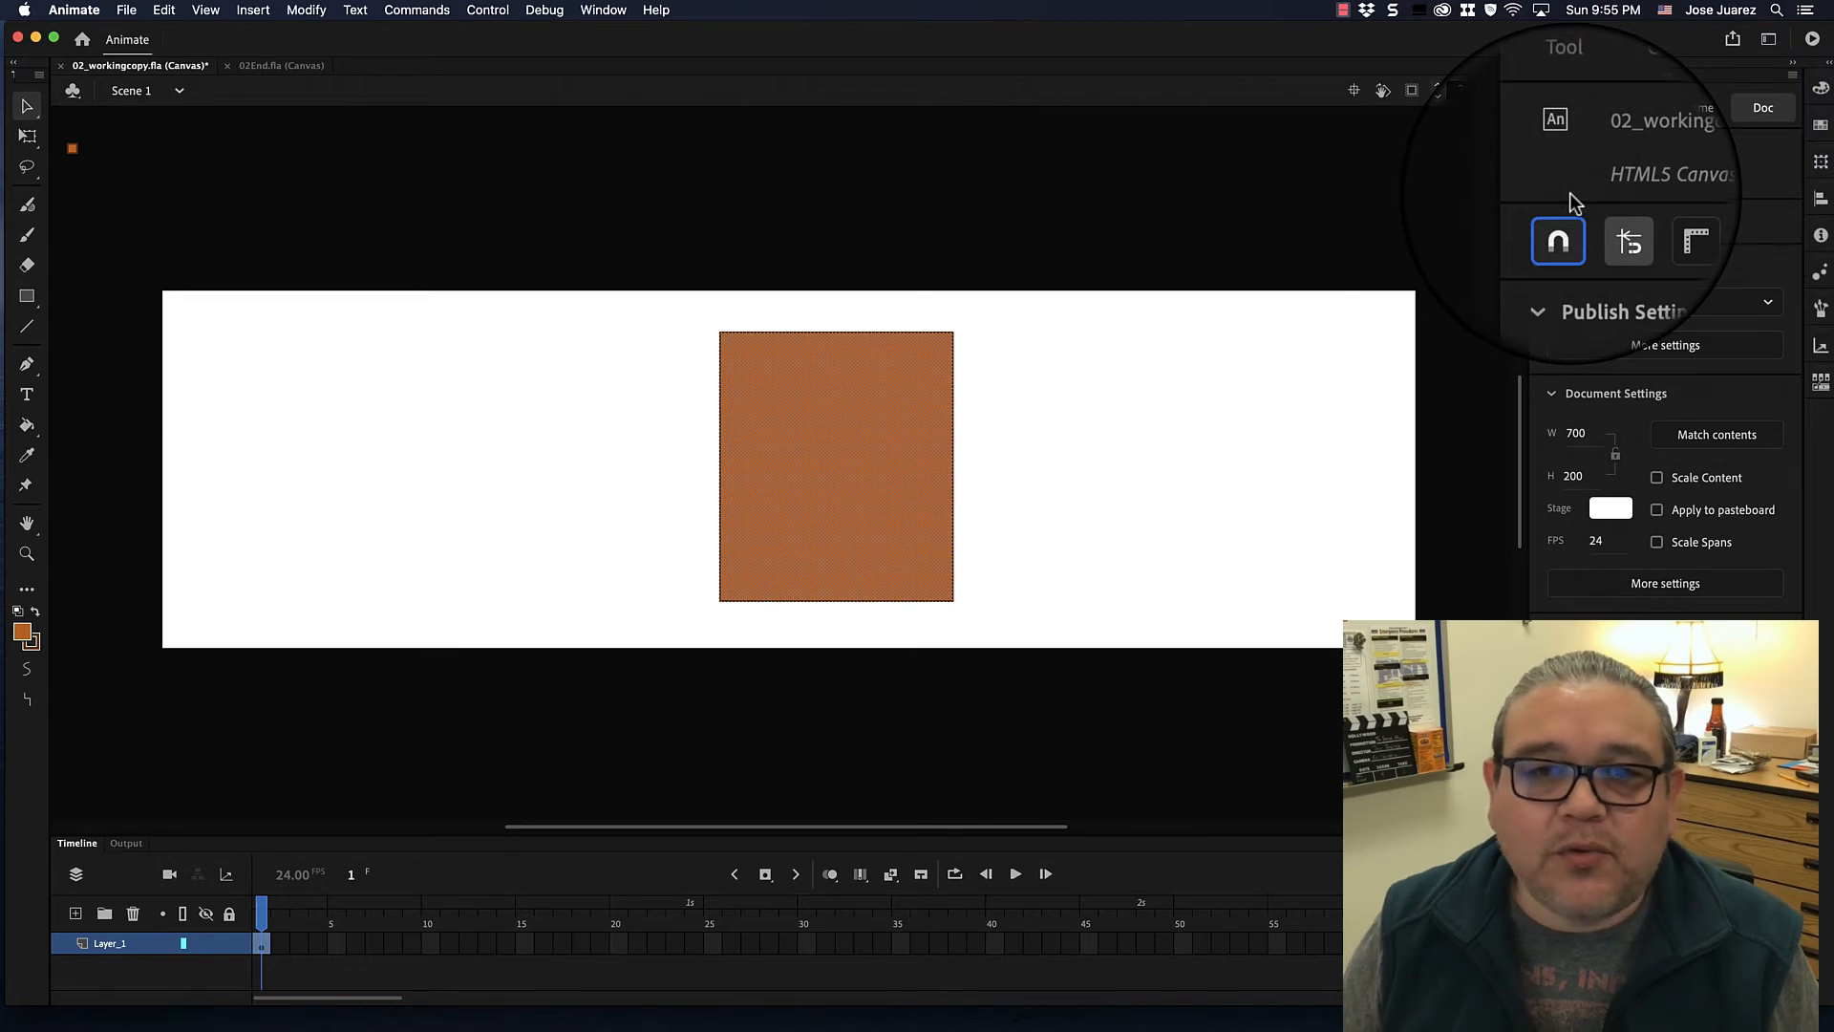
left_click(1764, 149)
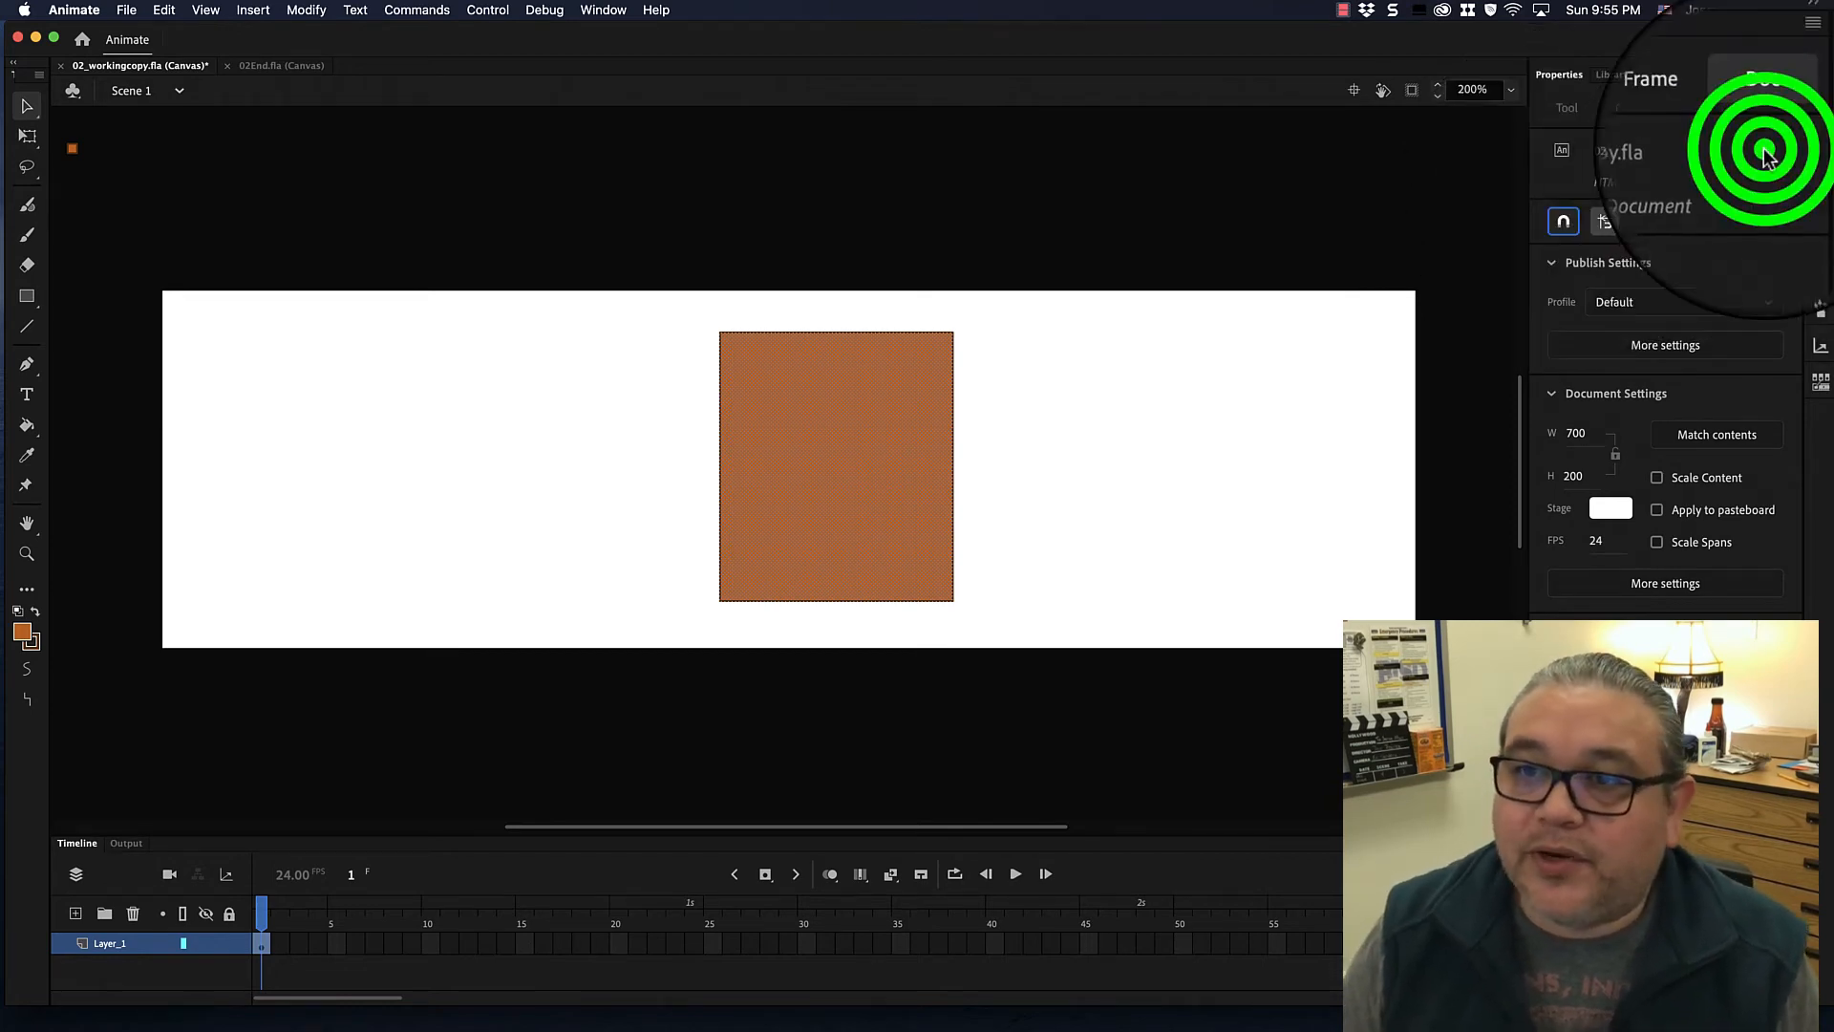
left_click(1567, 111)
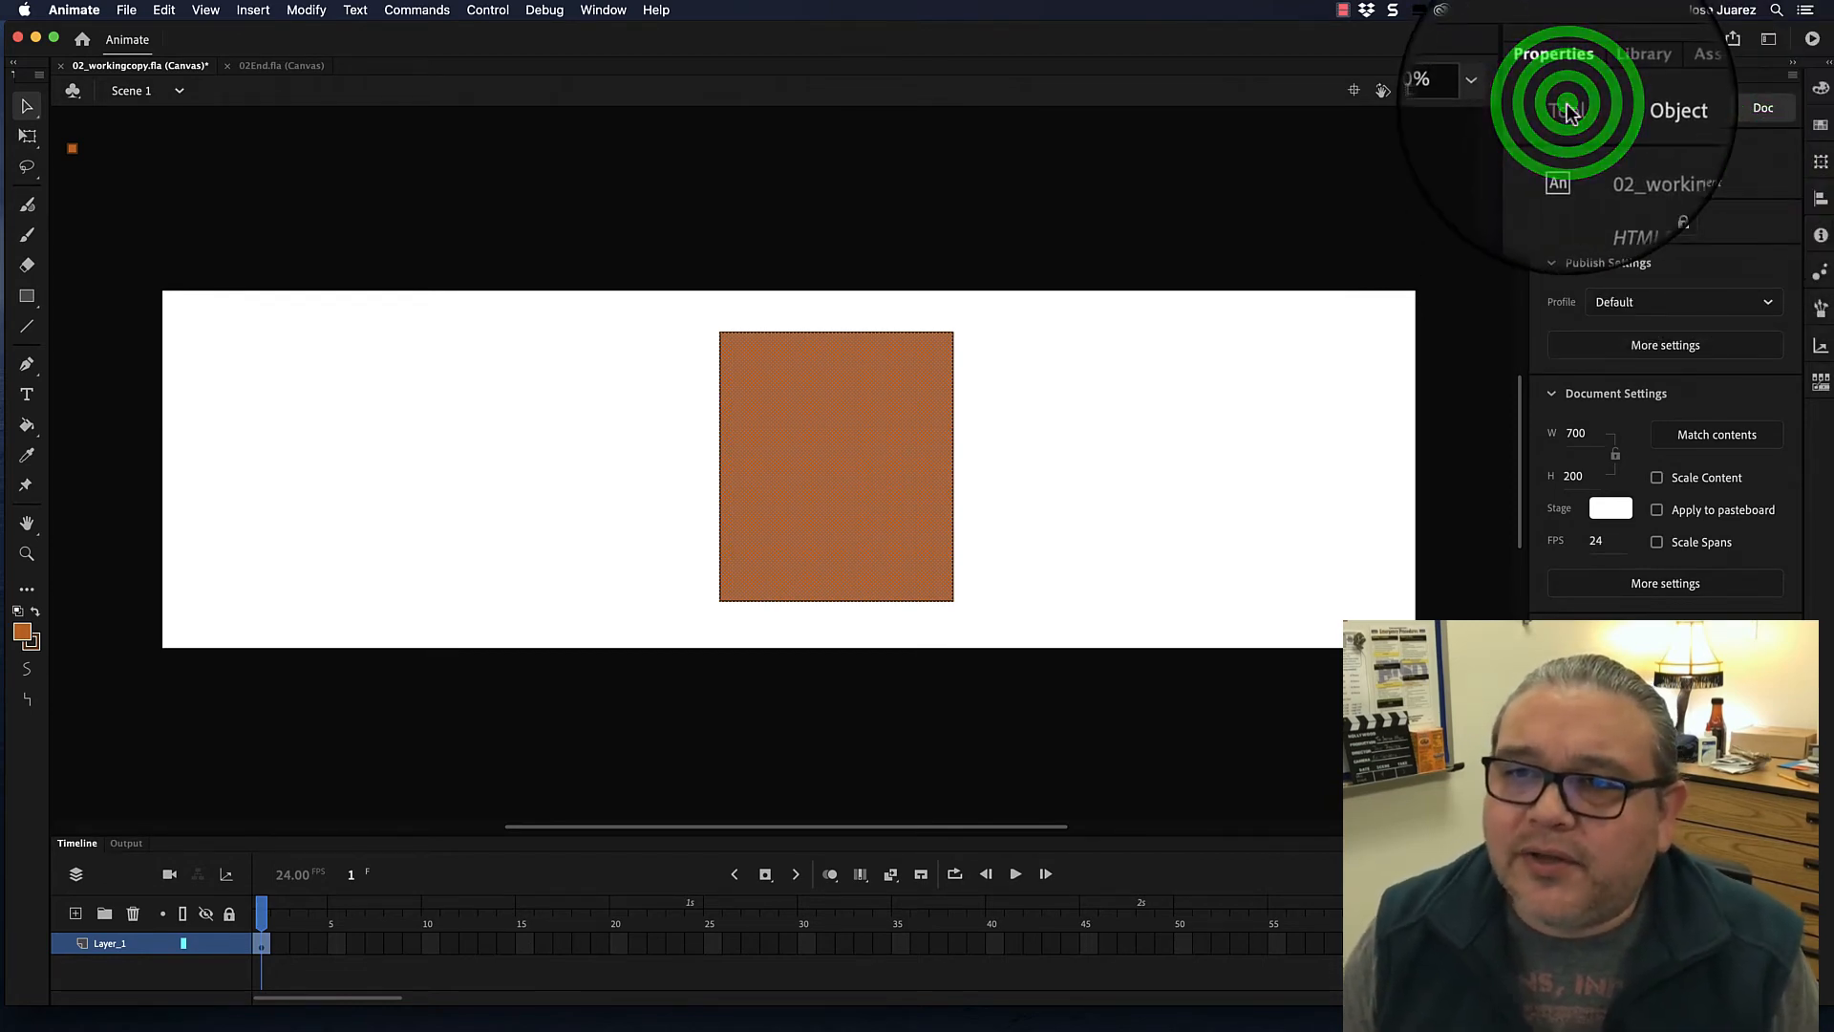
left_click(1559, 227)
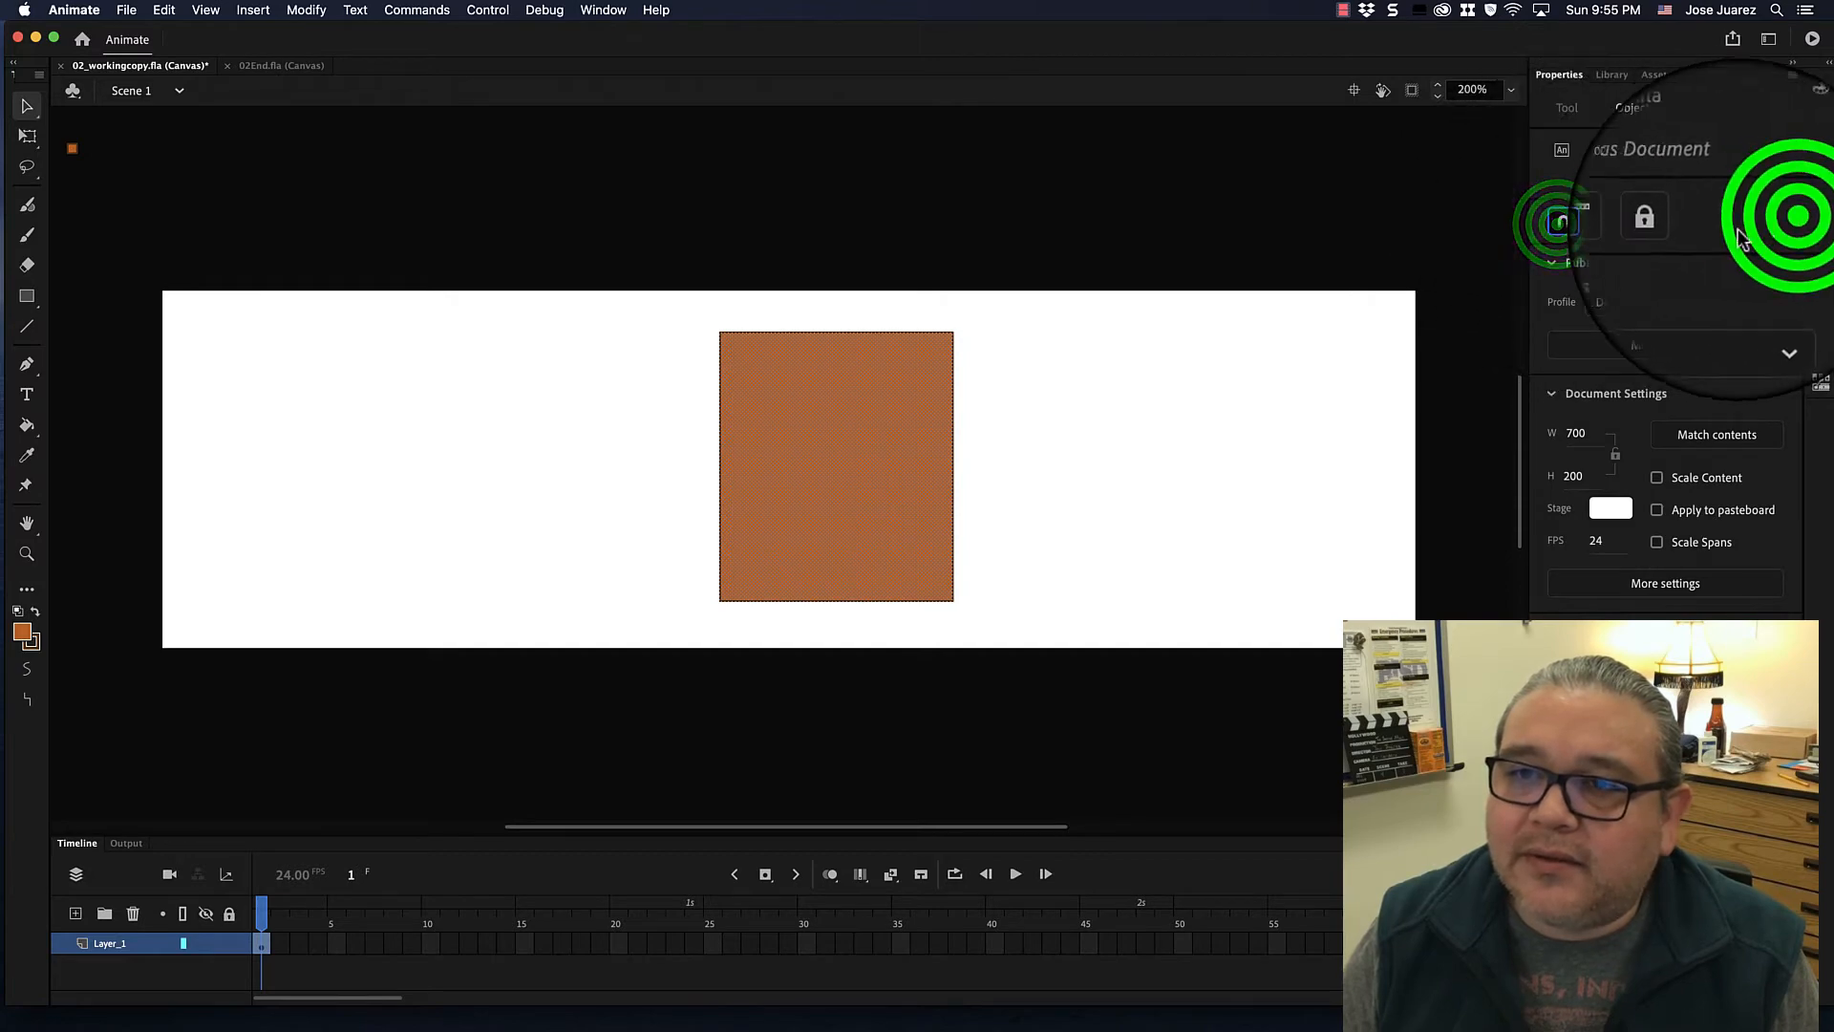
left_click(1634, 109)
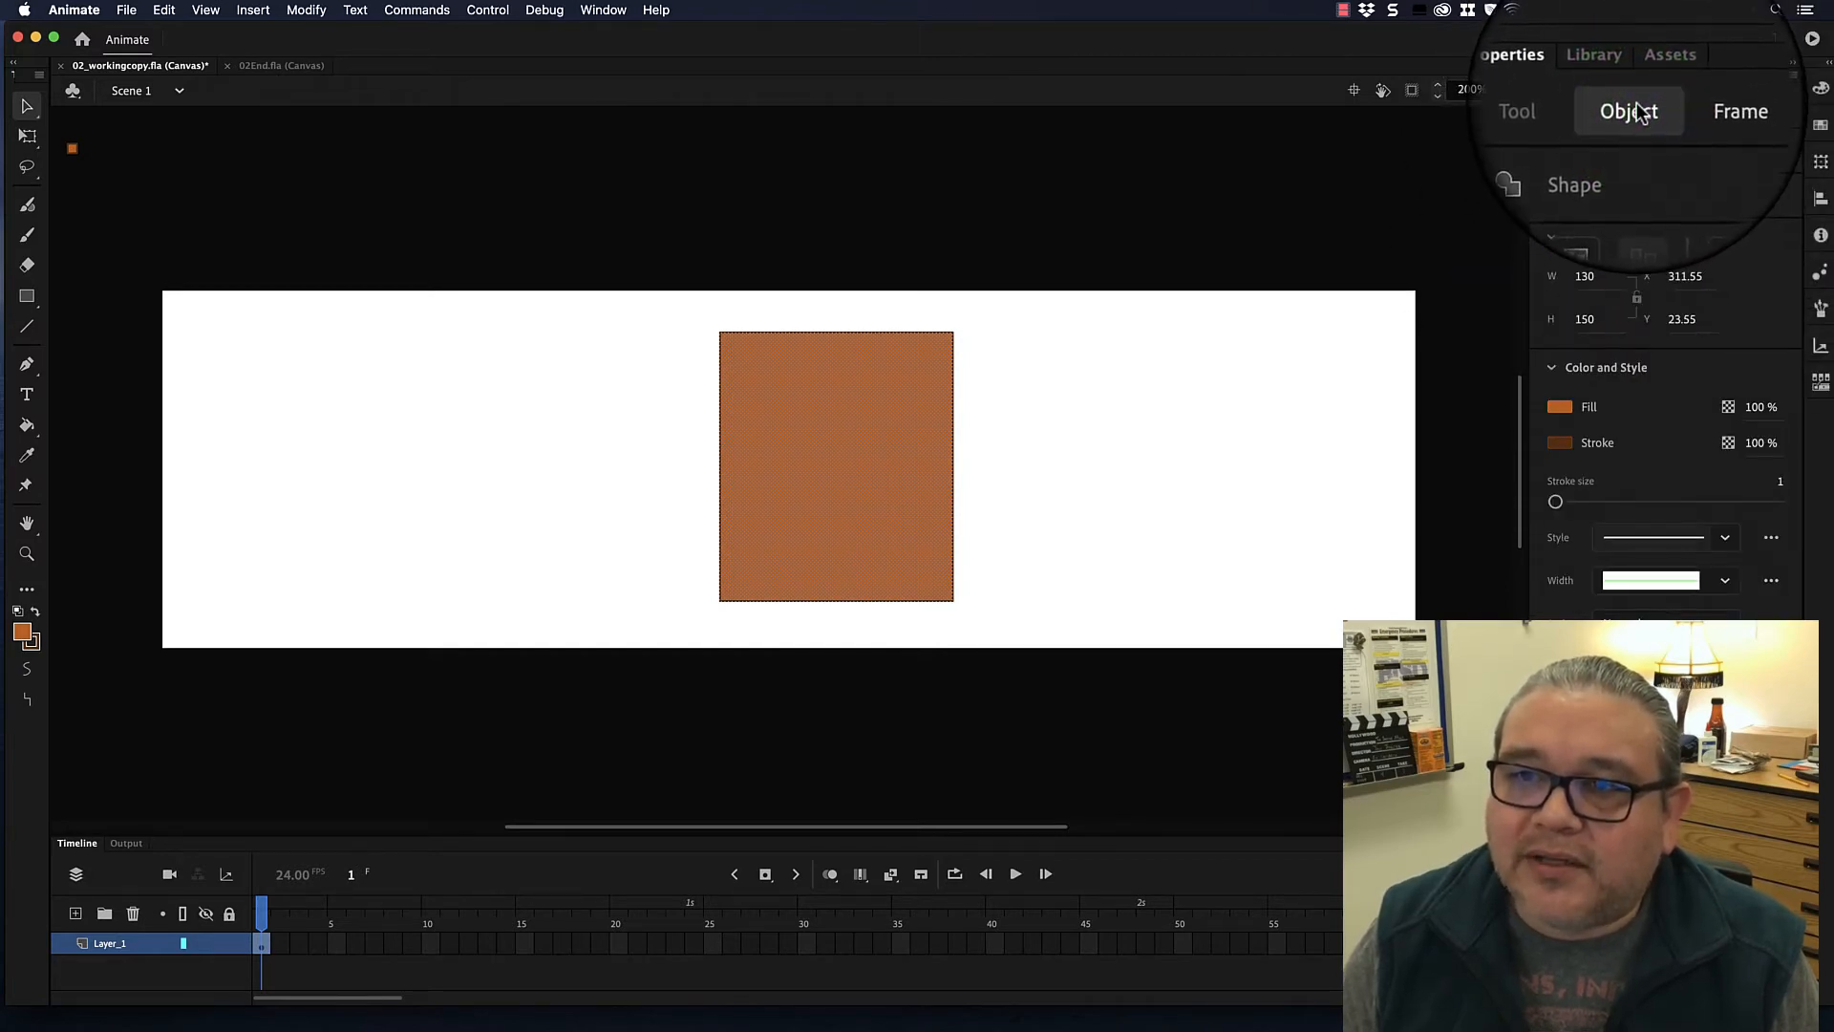
left_click(1649, 130)
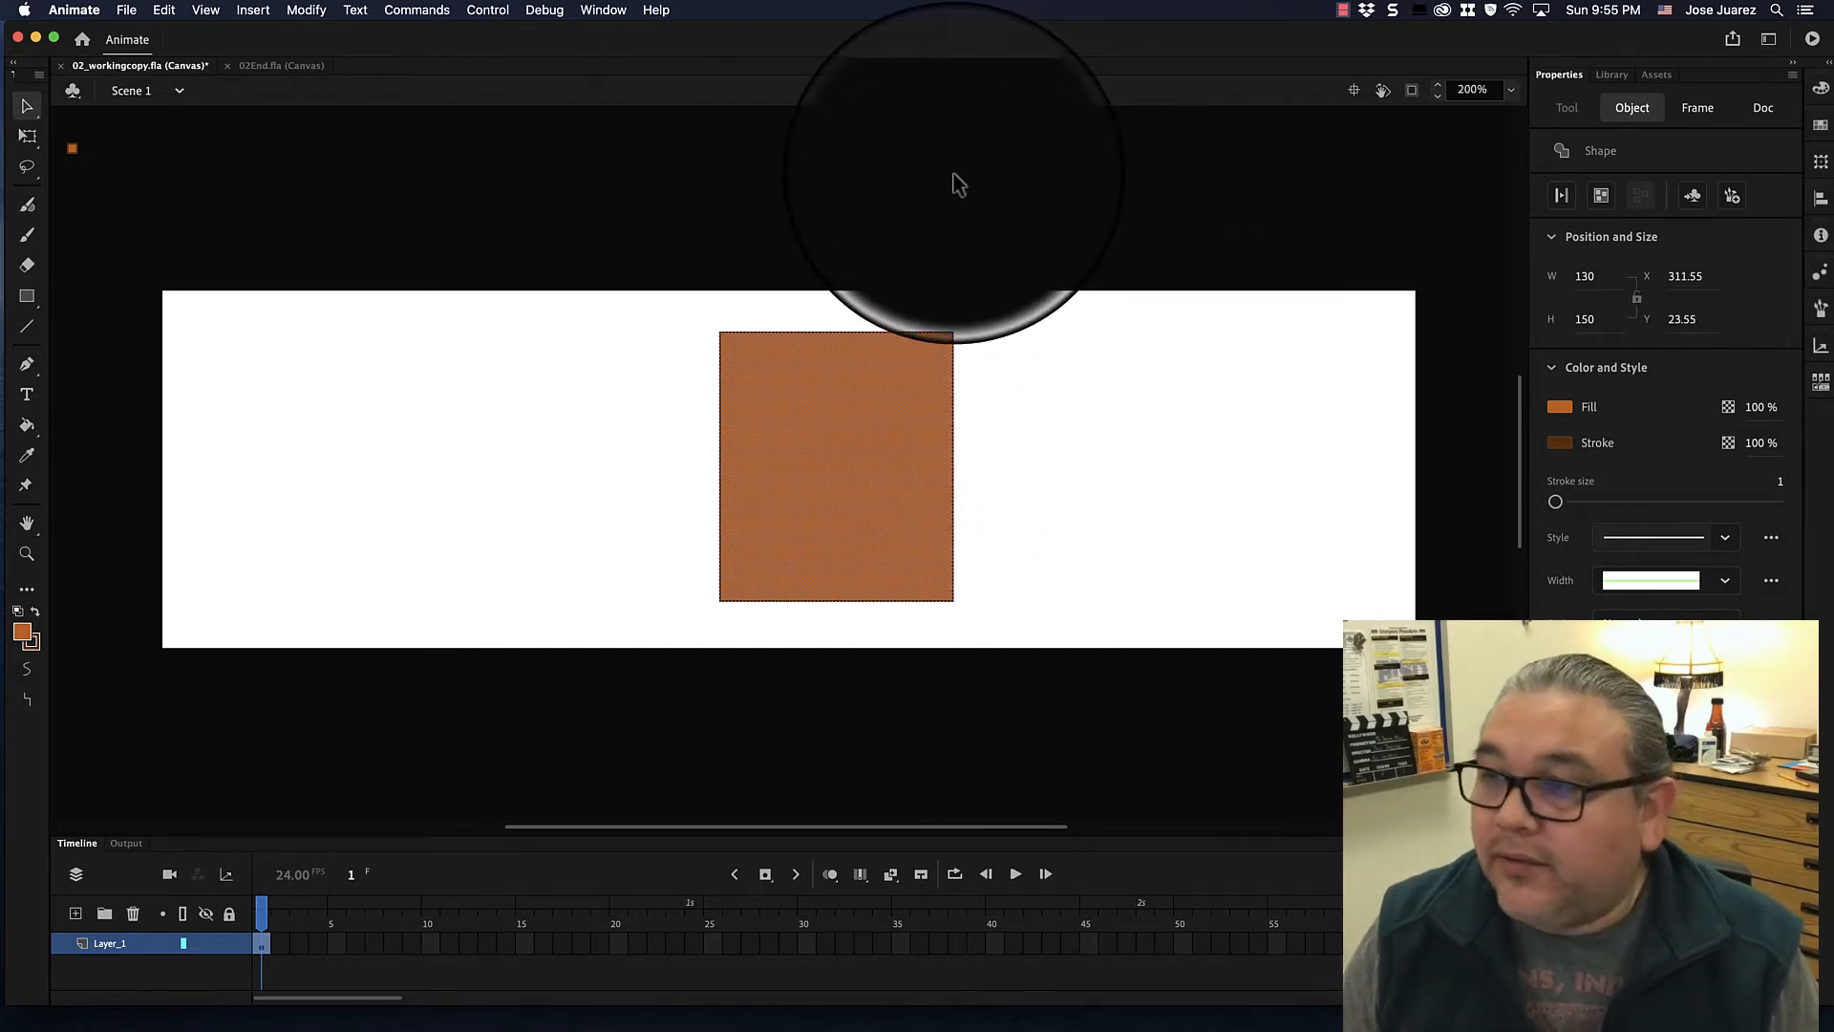
Deselect the rectangle and draw a flat oval with the Oval tool across its full width, just below its top edge.
left_click(621, 151)
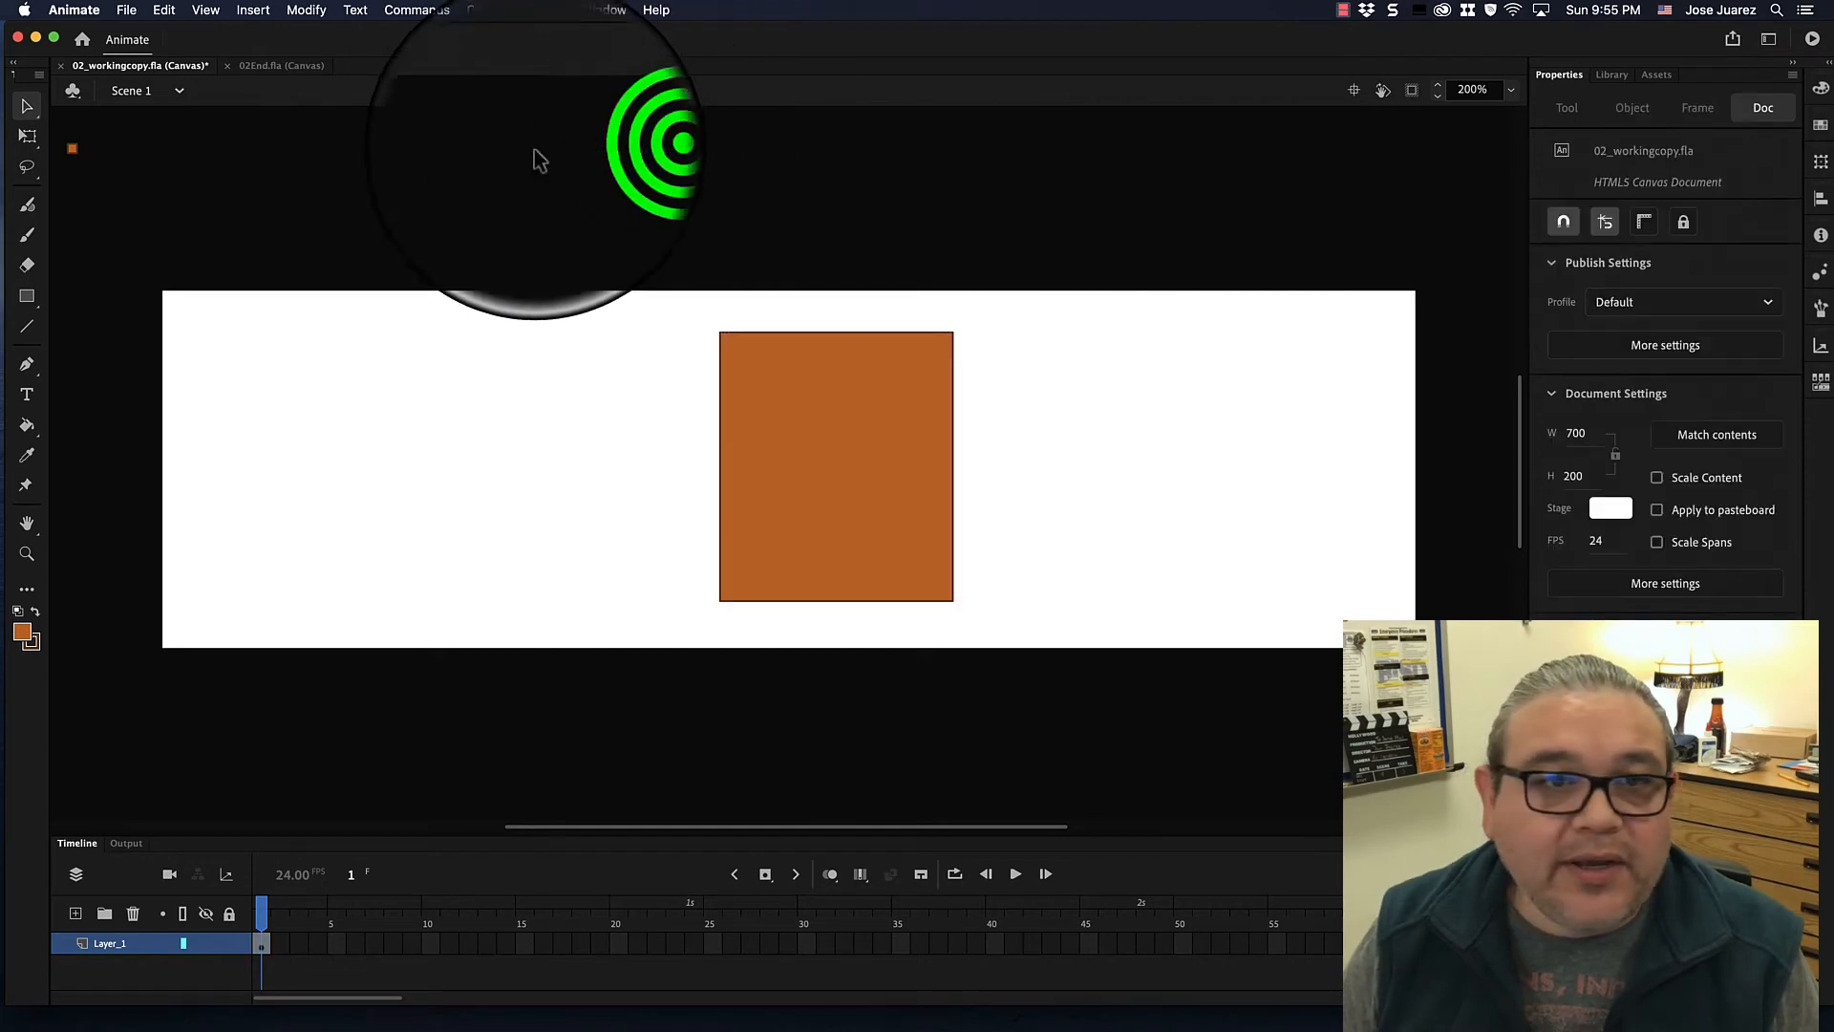
left_click(26, 306)
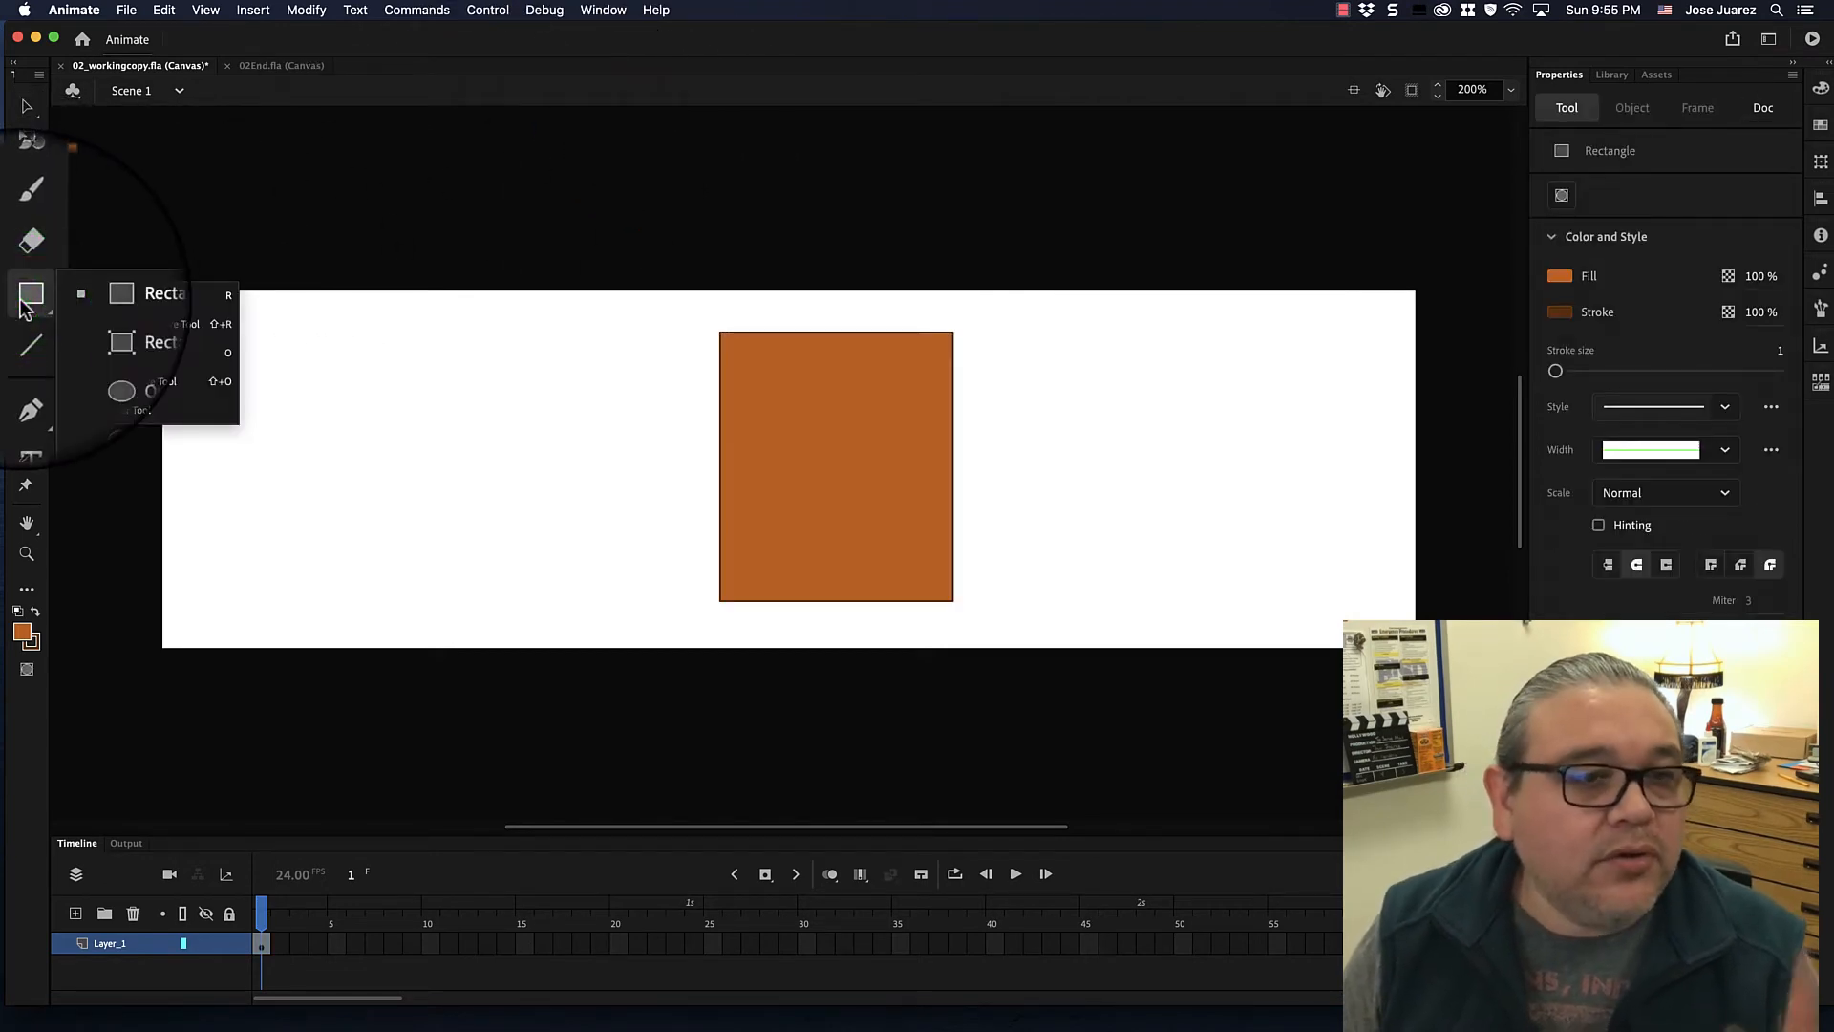
left_click(100, 356)
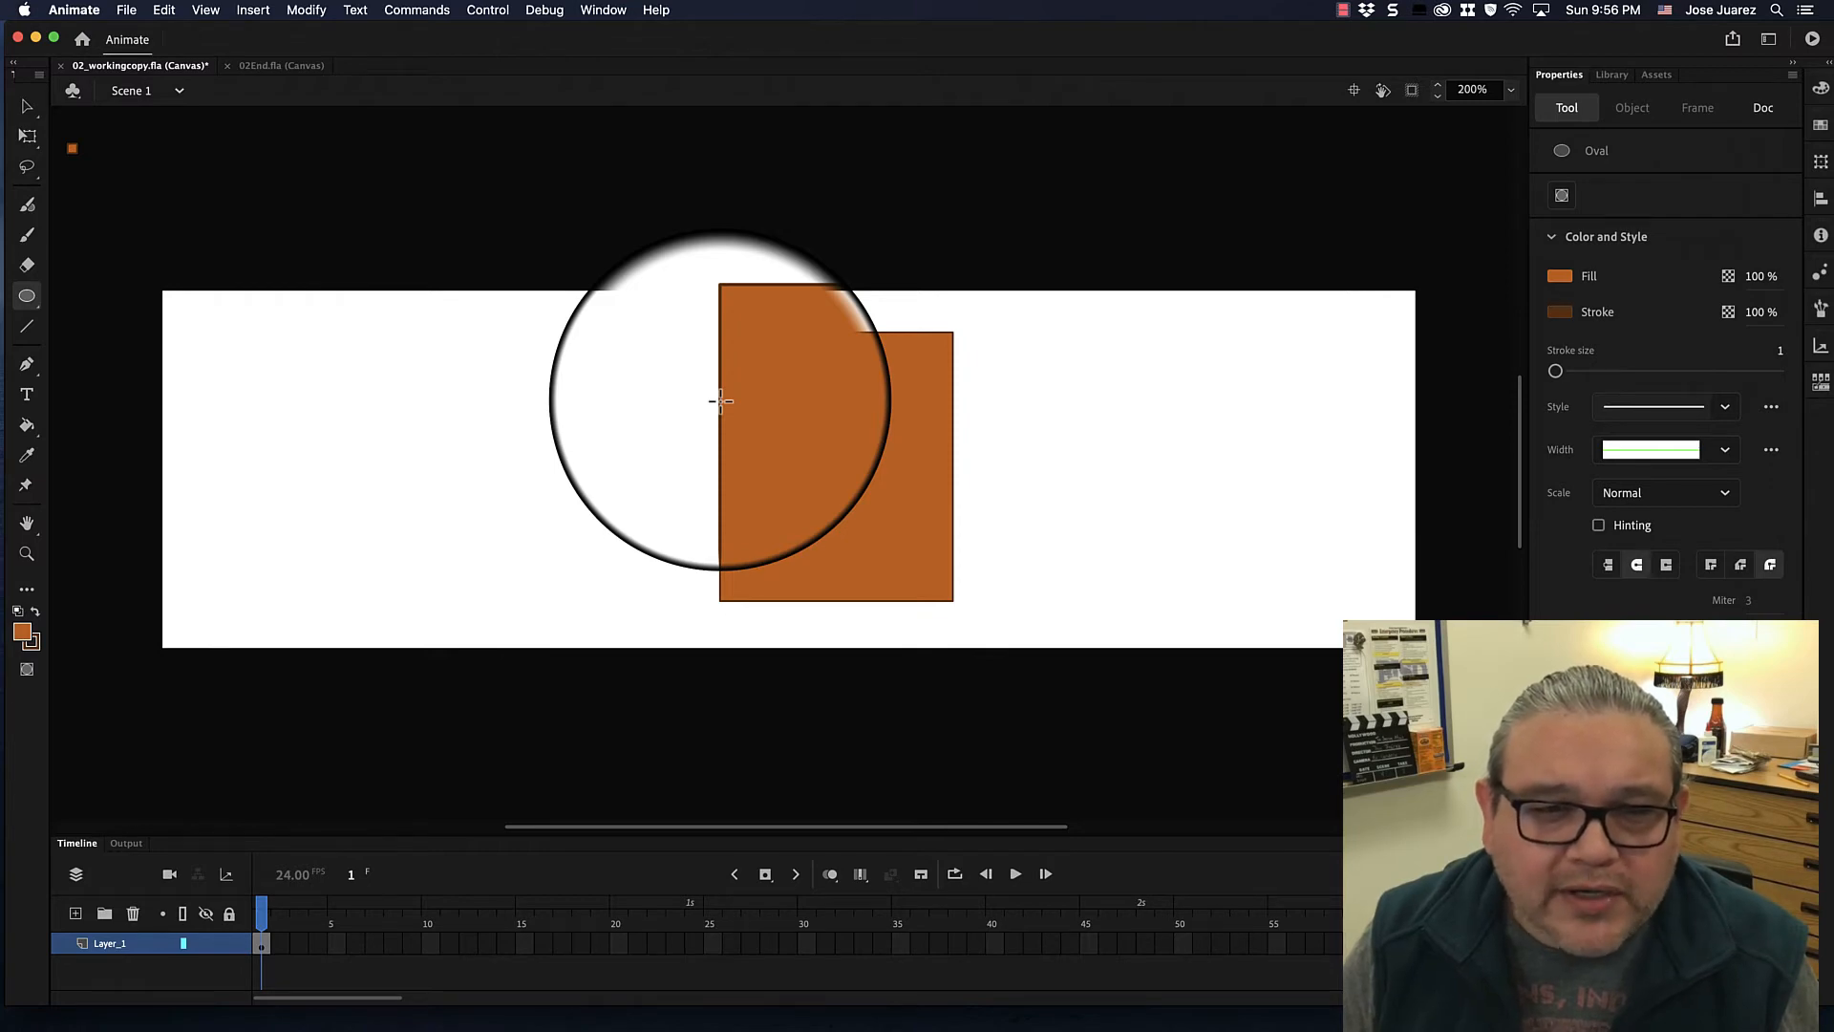
left_click_drag(721, 401, 955, 337)
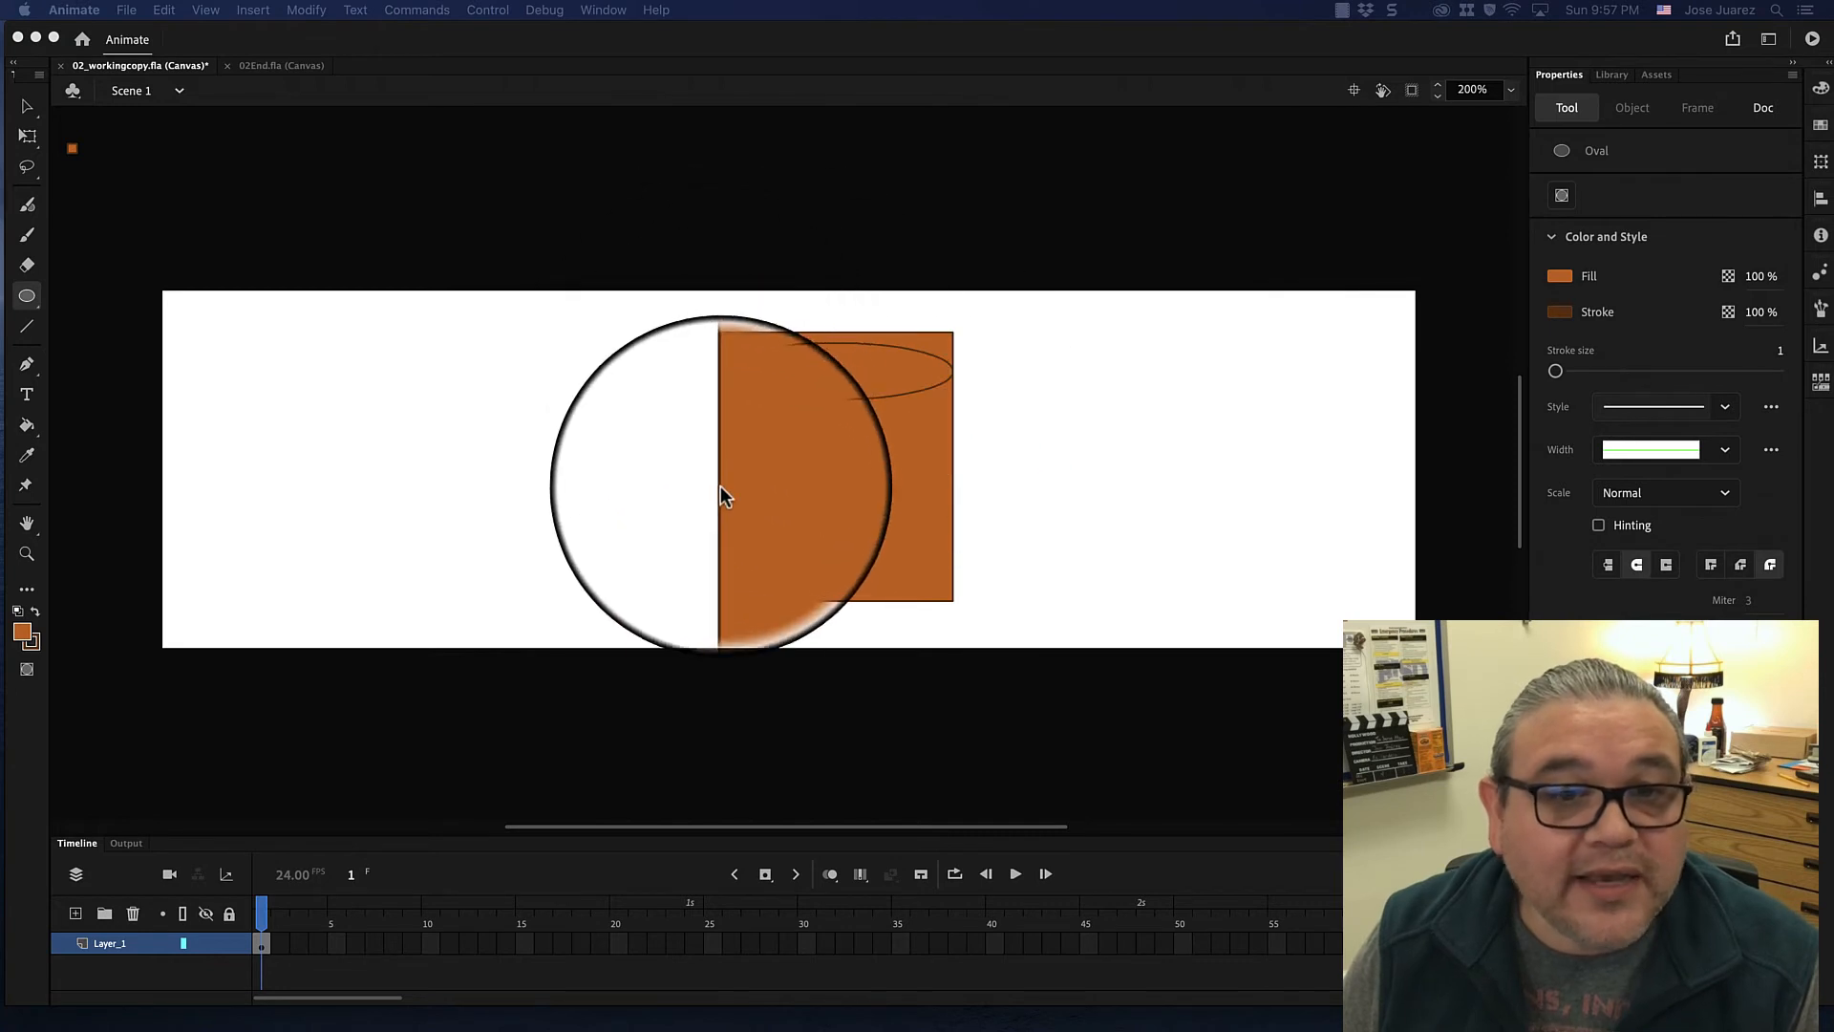
Draw a second flat oval of similar size across the rectangle's full width, just above its bottom edge.
left_click(27, 299)
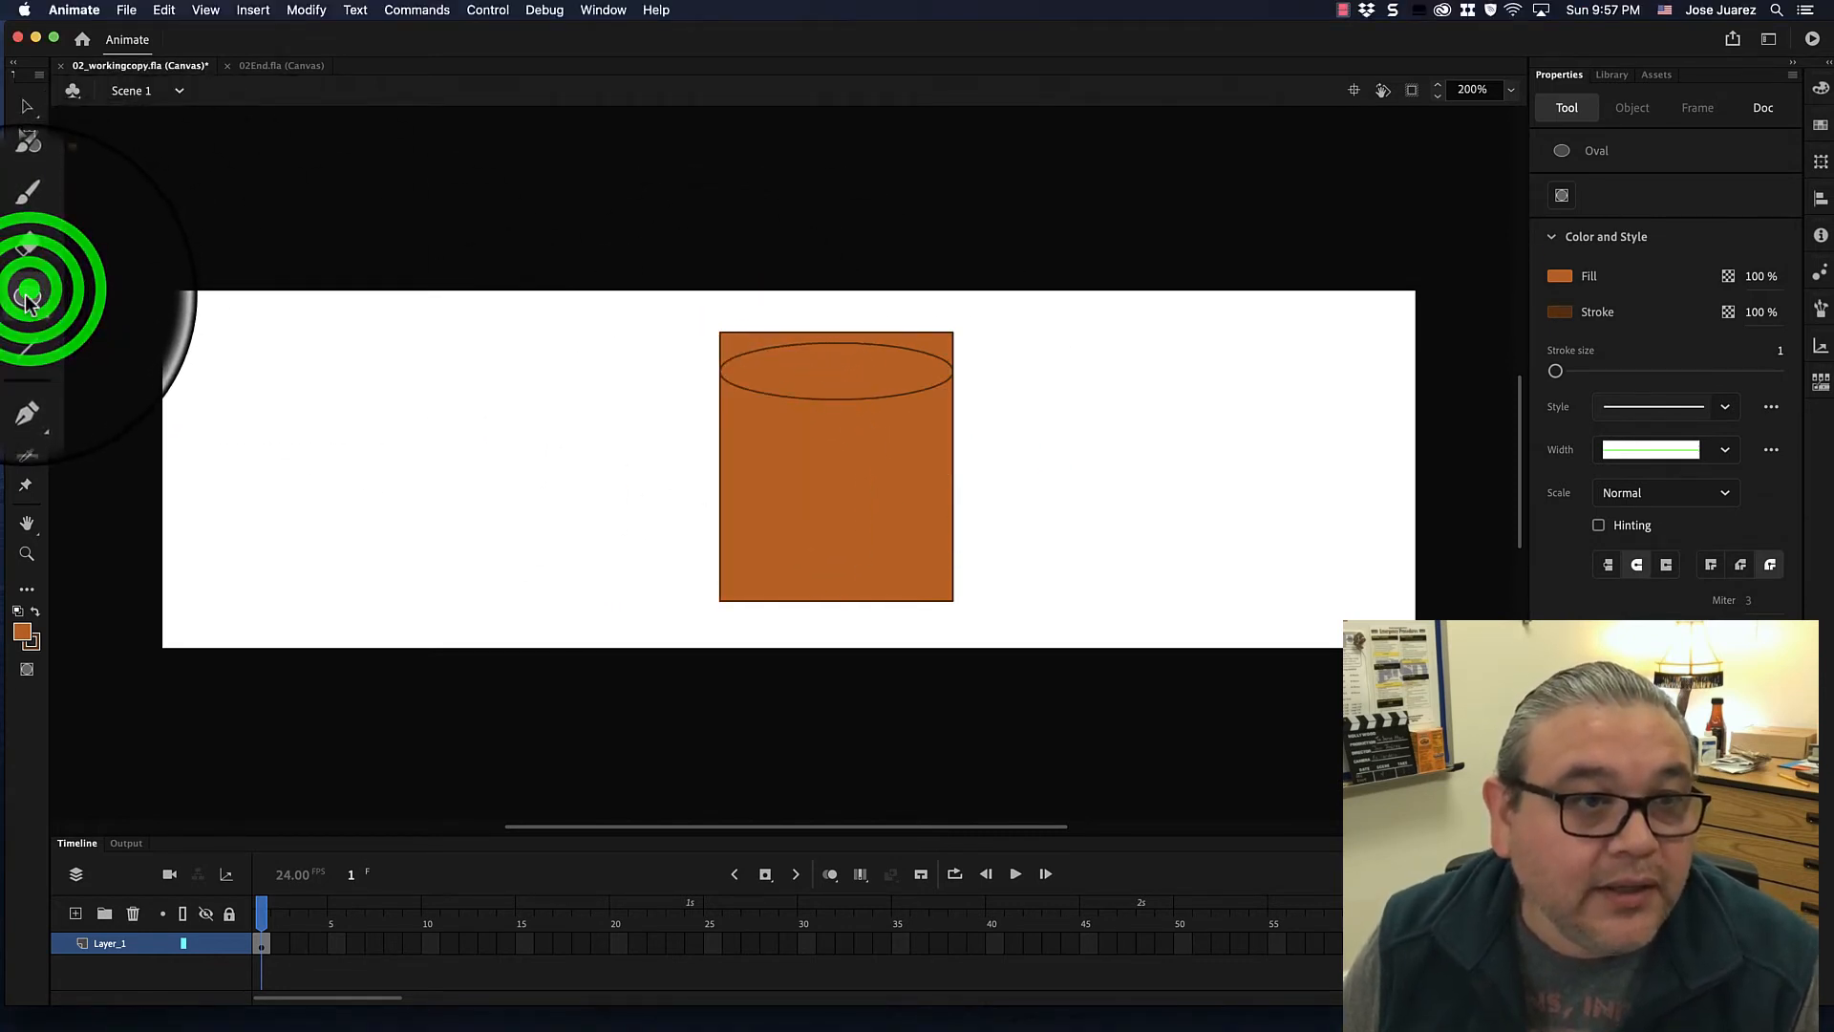
left_click(724, 531)
left_click_drag(731, 536, 951, 580)
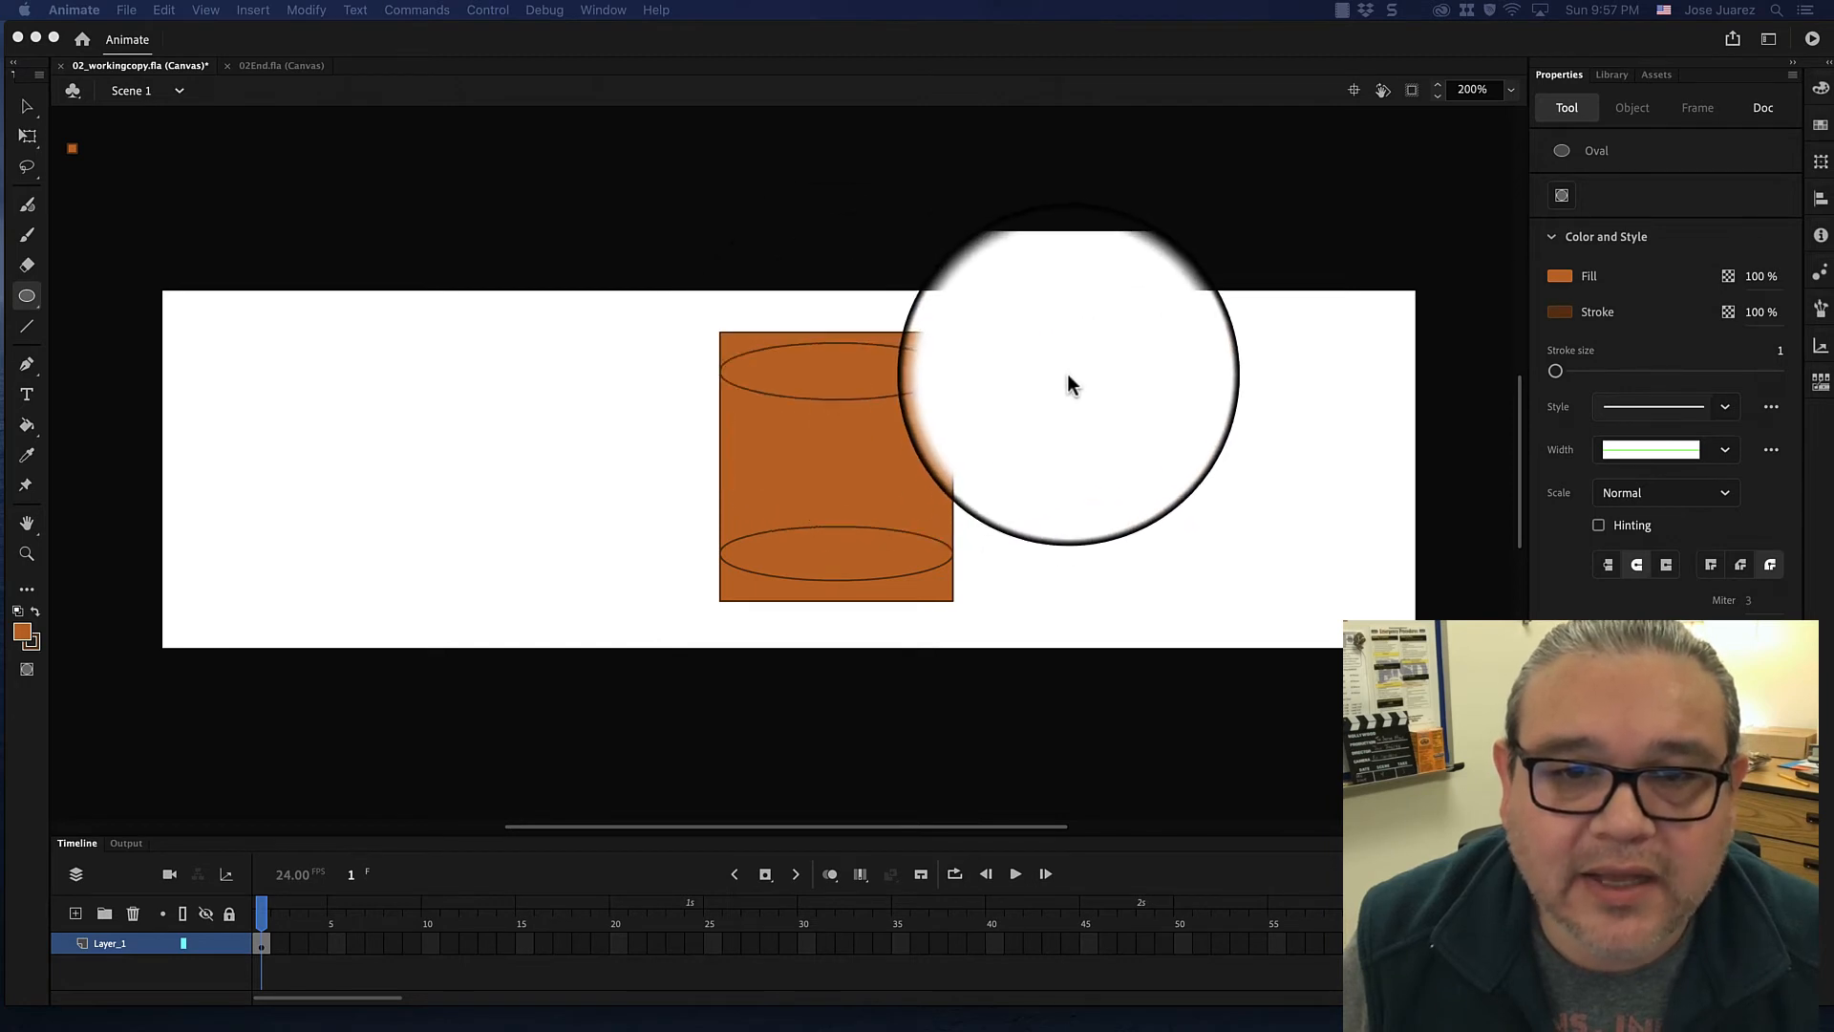
Try drawing a separate filled oval on the empty stage area beside the rectangle, and undo it.
left_click(1046, 356)
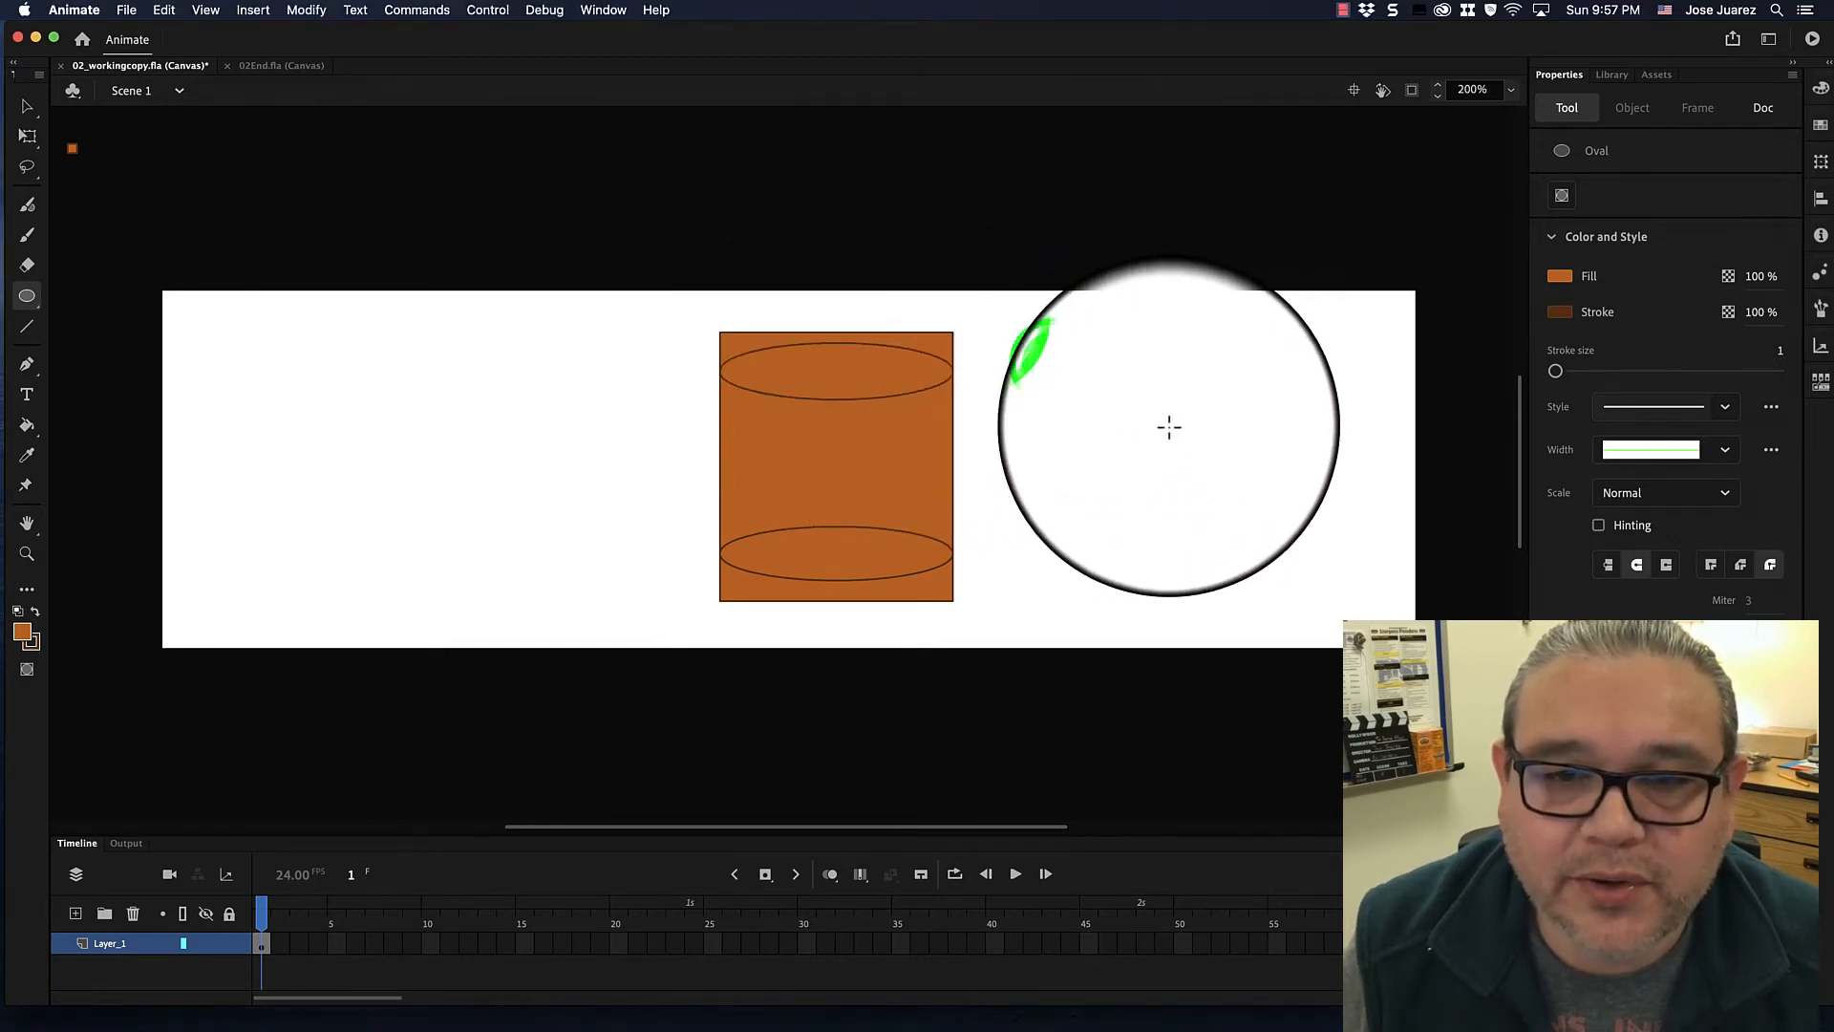
left_click_drag(1052, 360, 1278, 456)
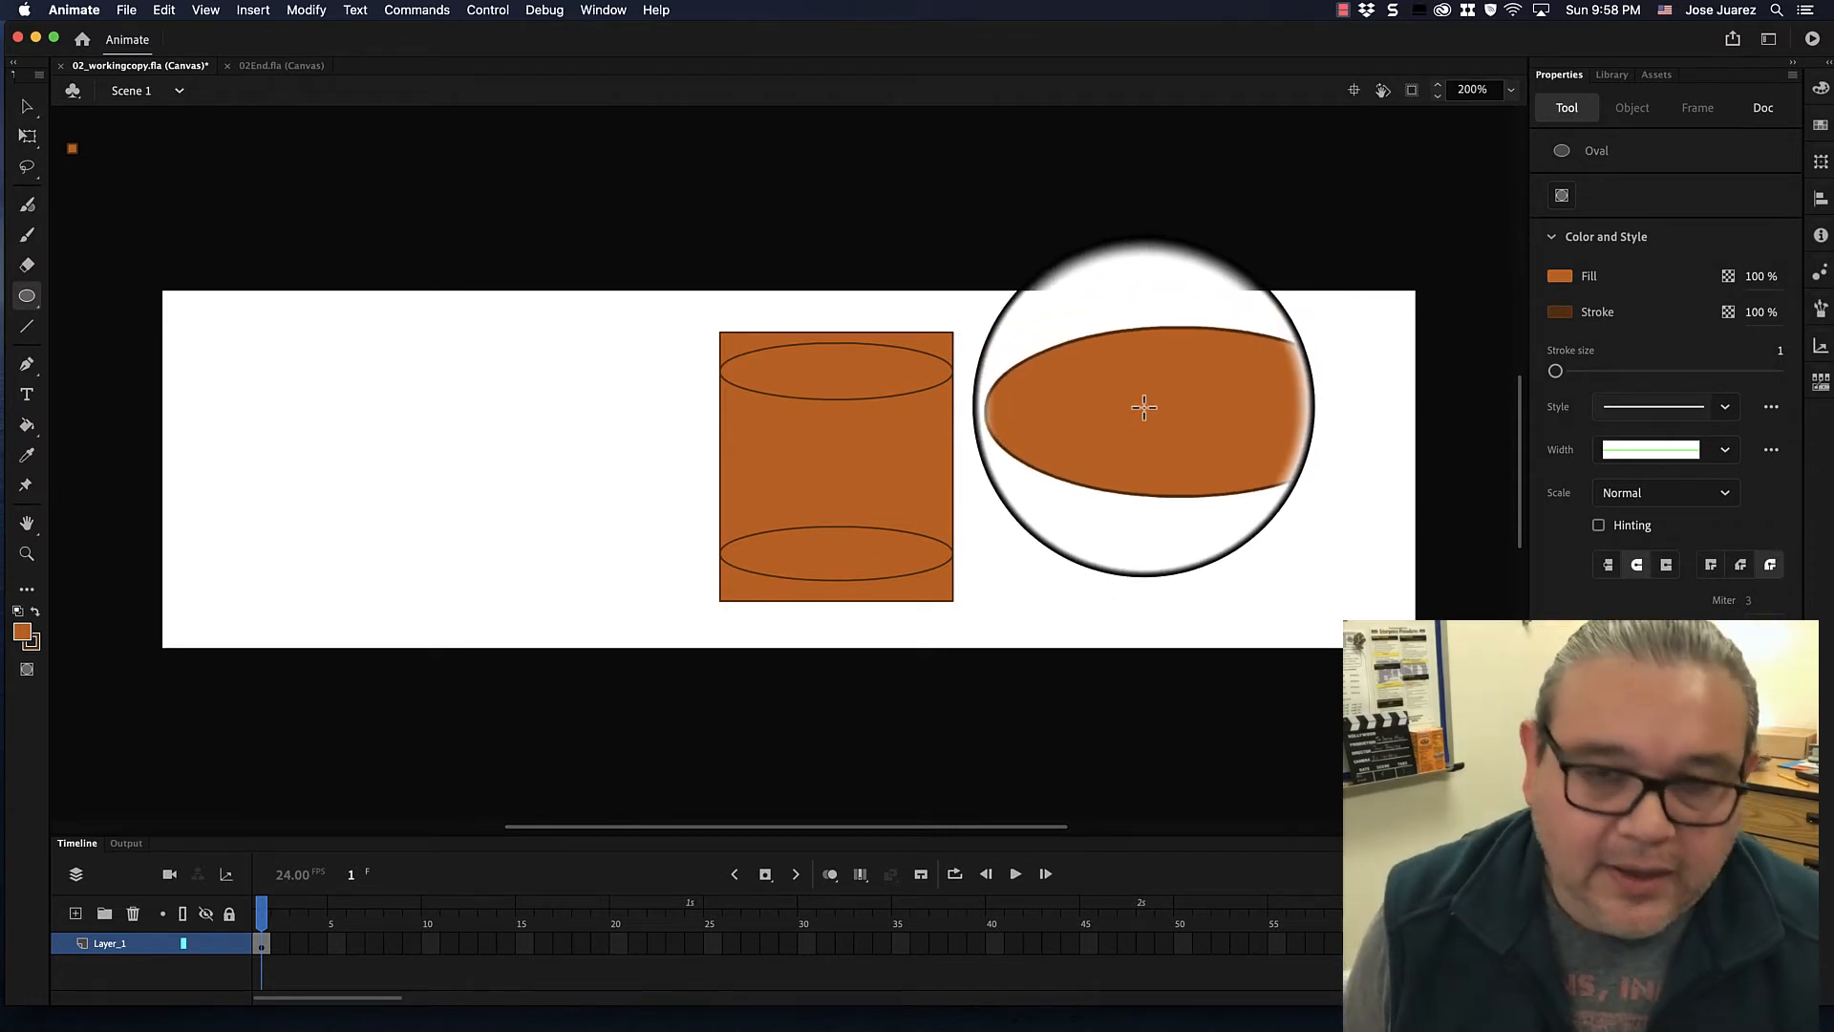
key("super+z")
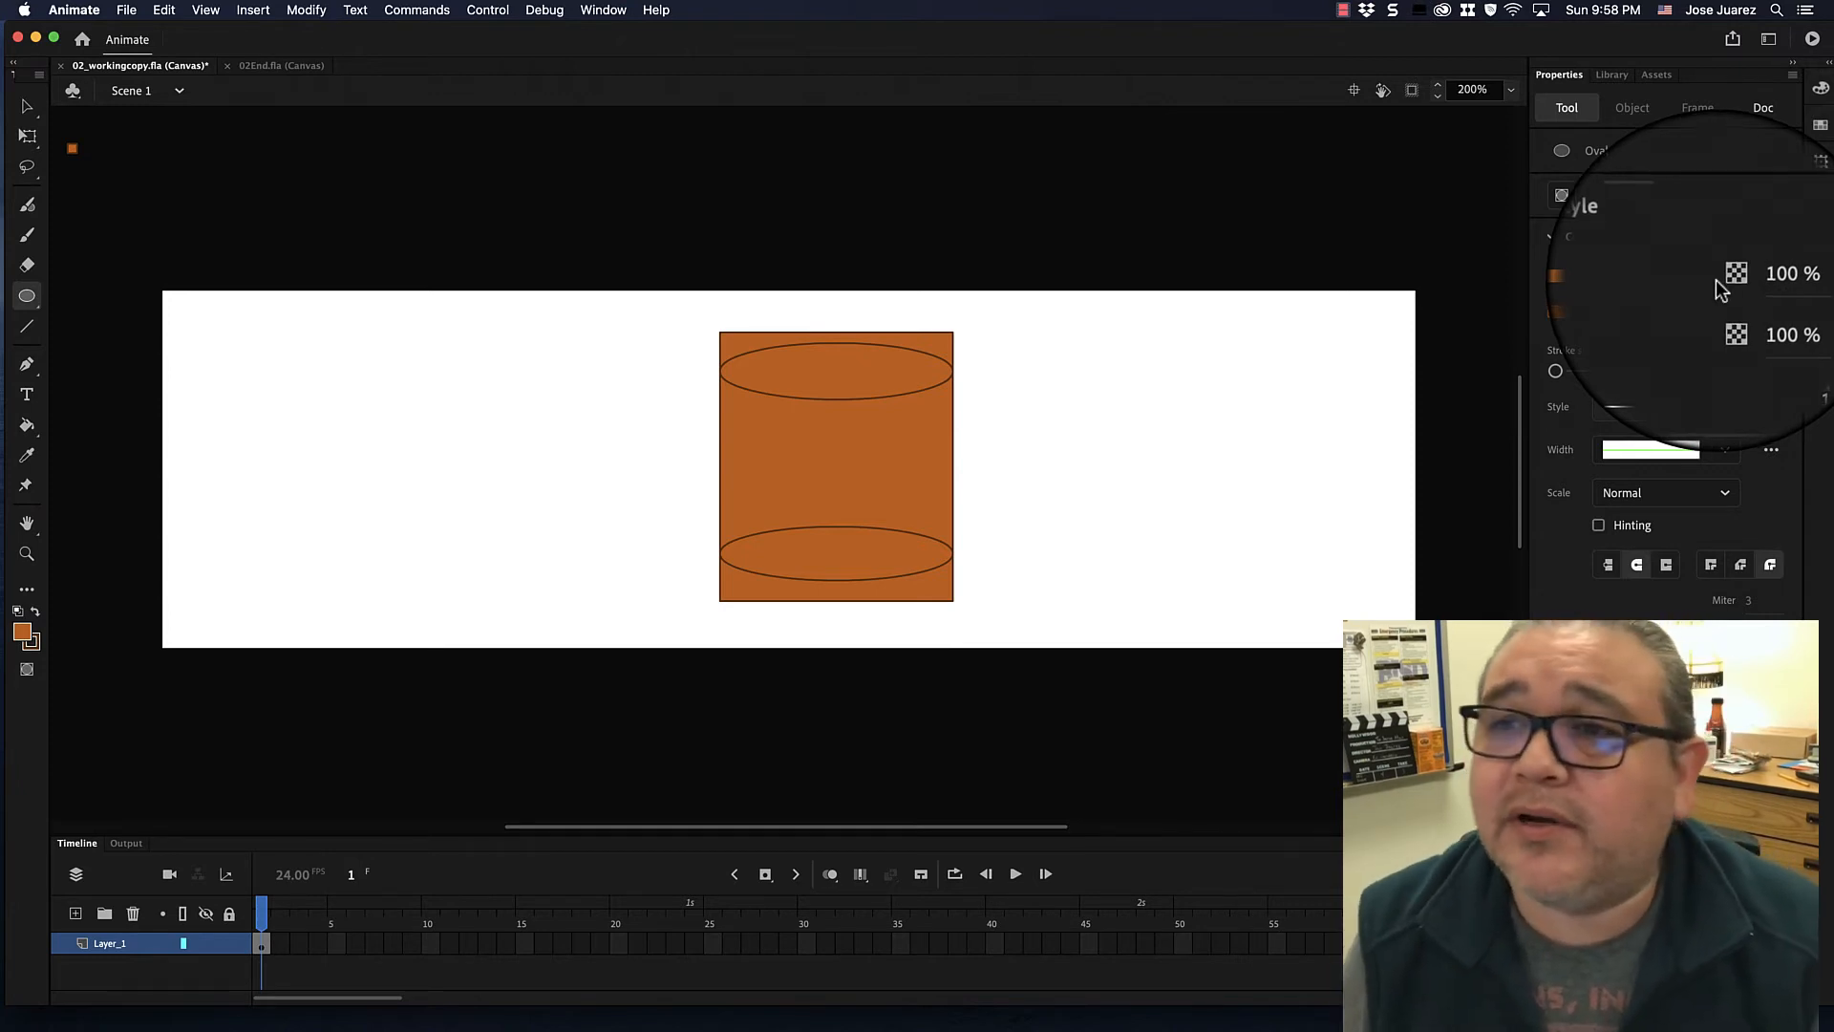
left_click(1717, 272)
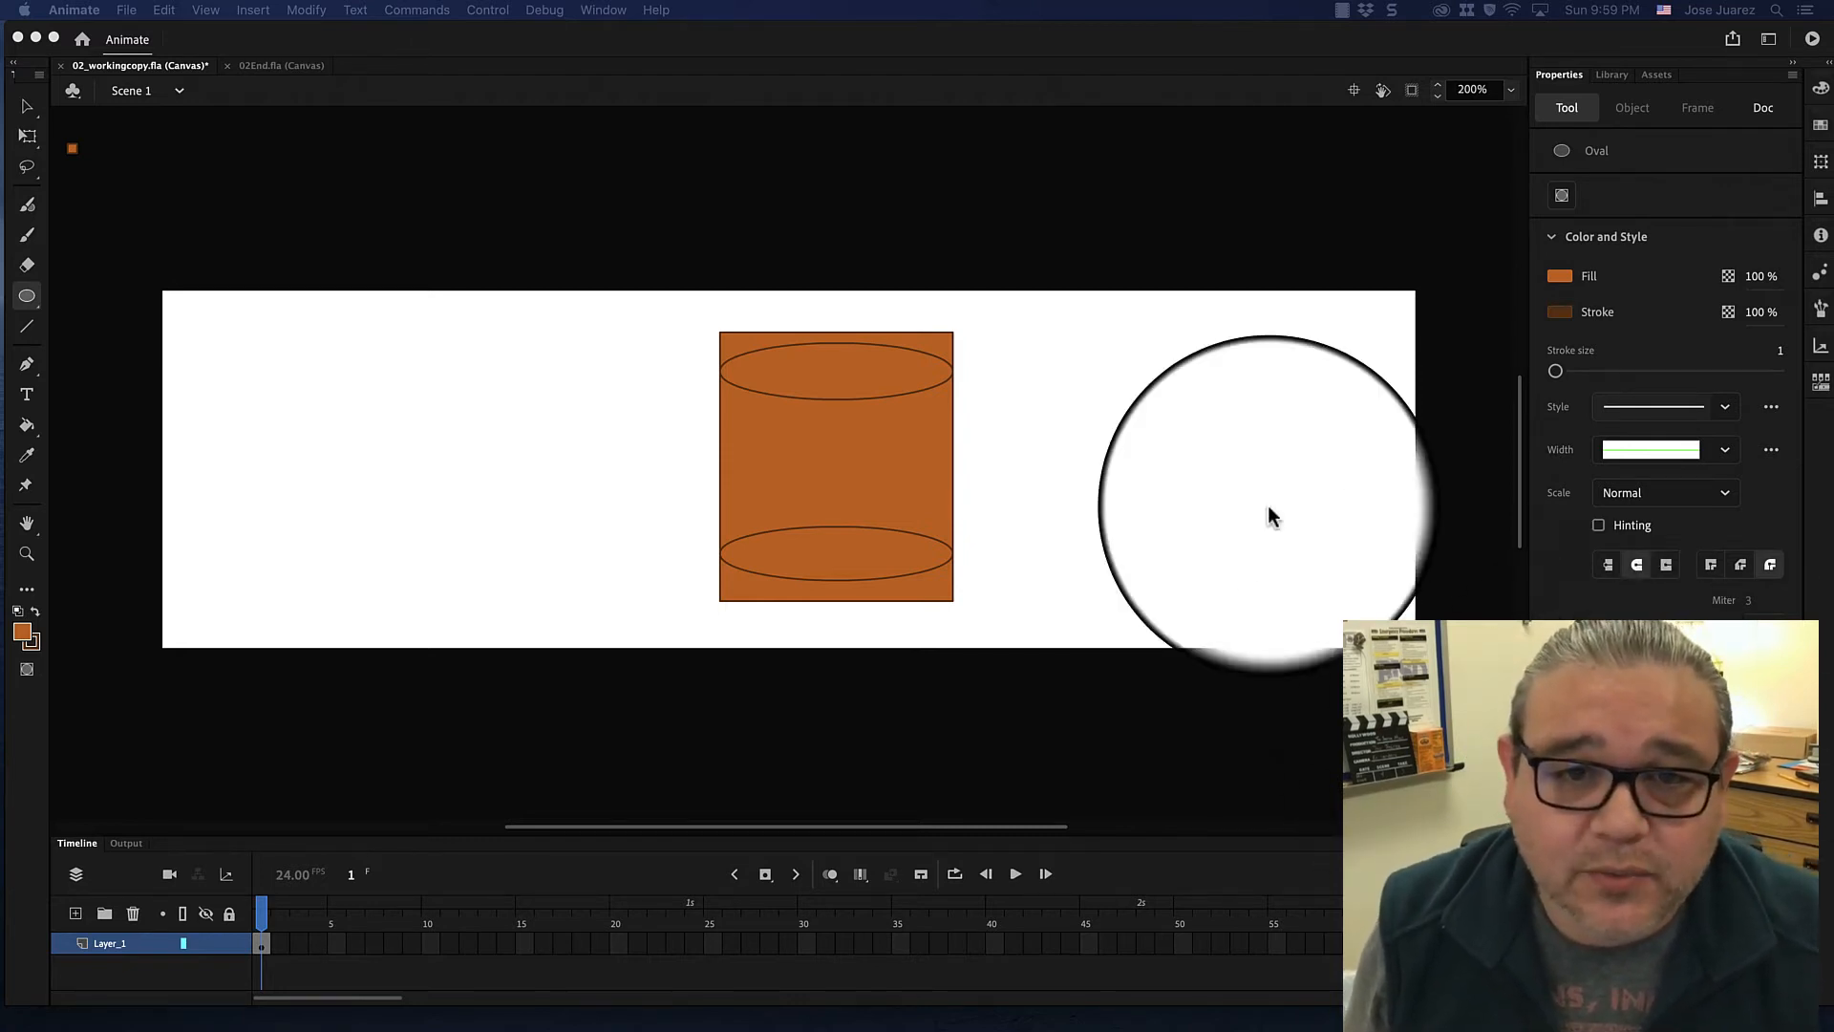
View the finished mug in 02End.fla, return to 02_workingcopy.fla and activate the Selection tool.
left_click(258, 63)
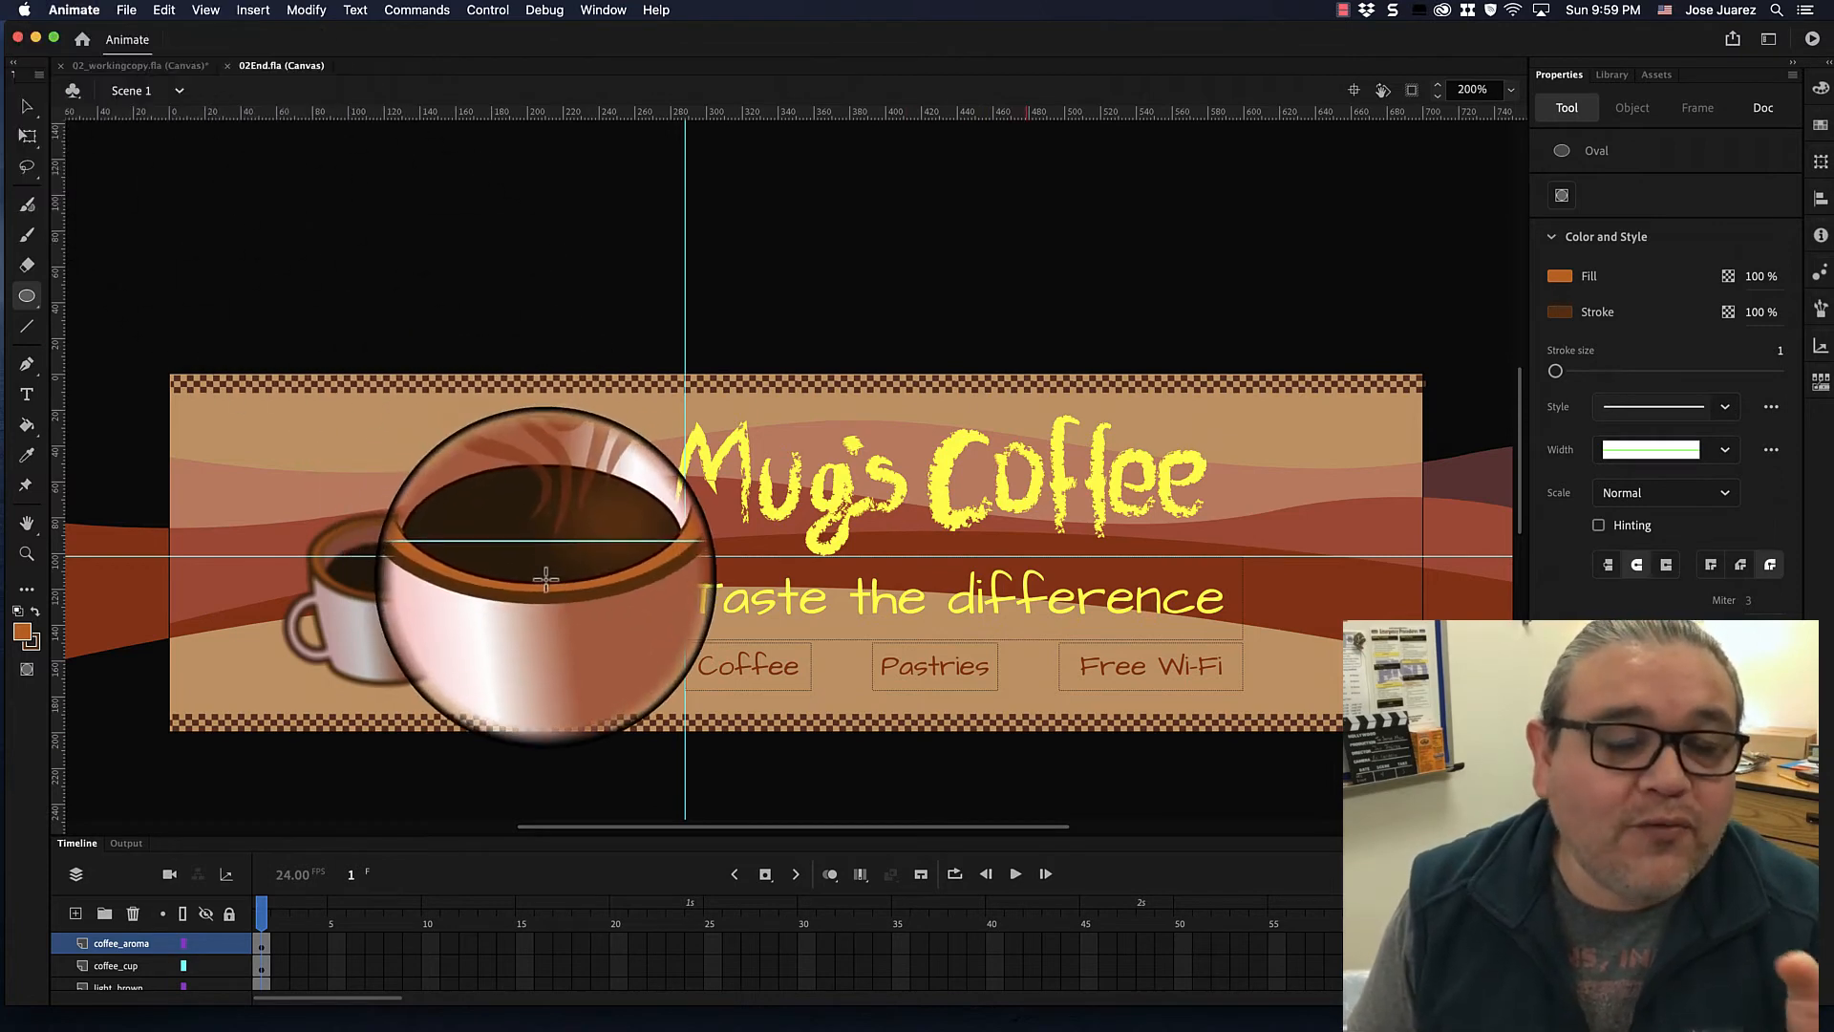
left_click(172, 65)
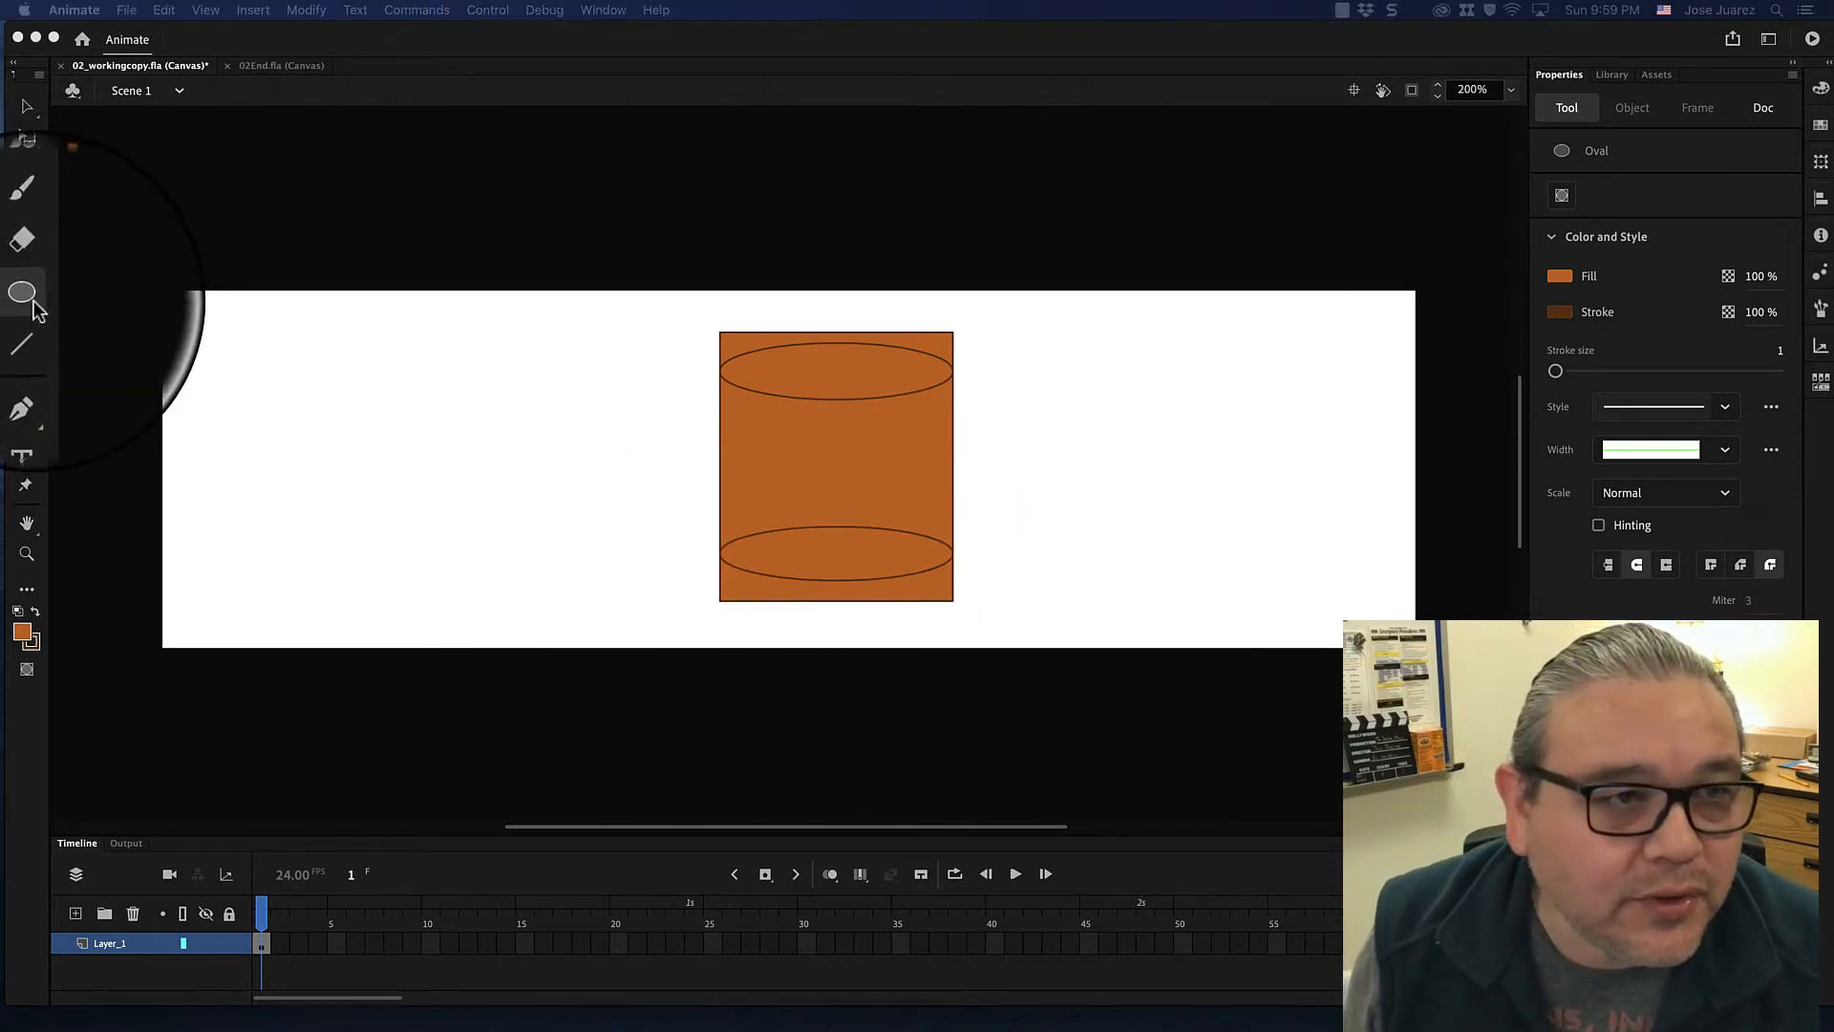
left_click(24, 106)
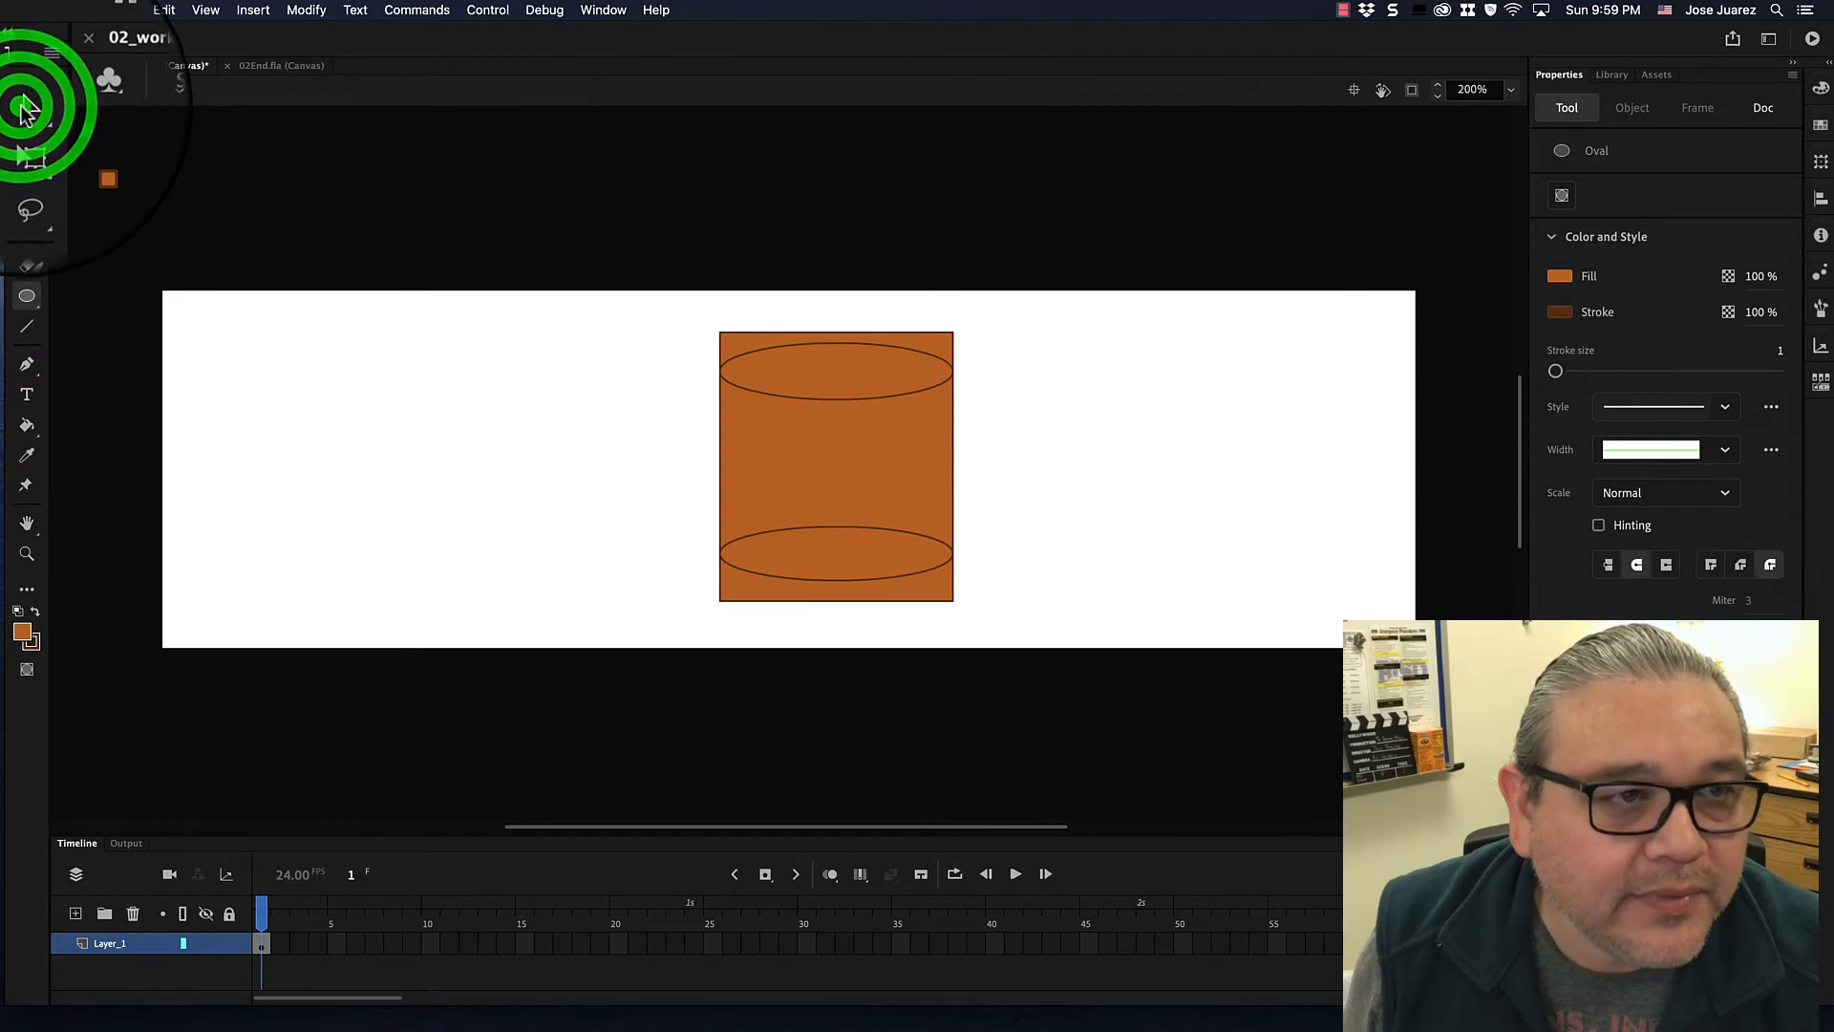
Switch from the Oval tool to the Selection tool.
left_click(26, 107)
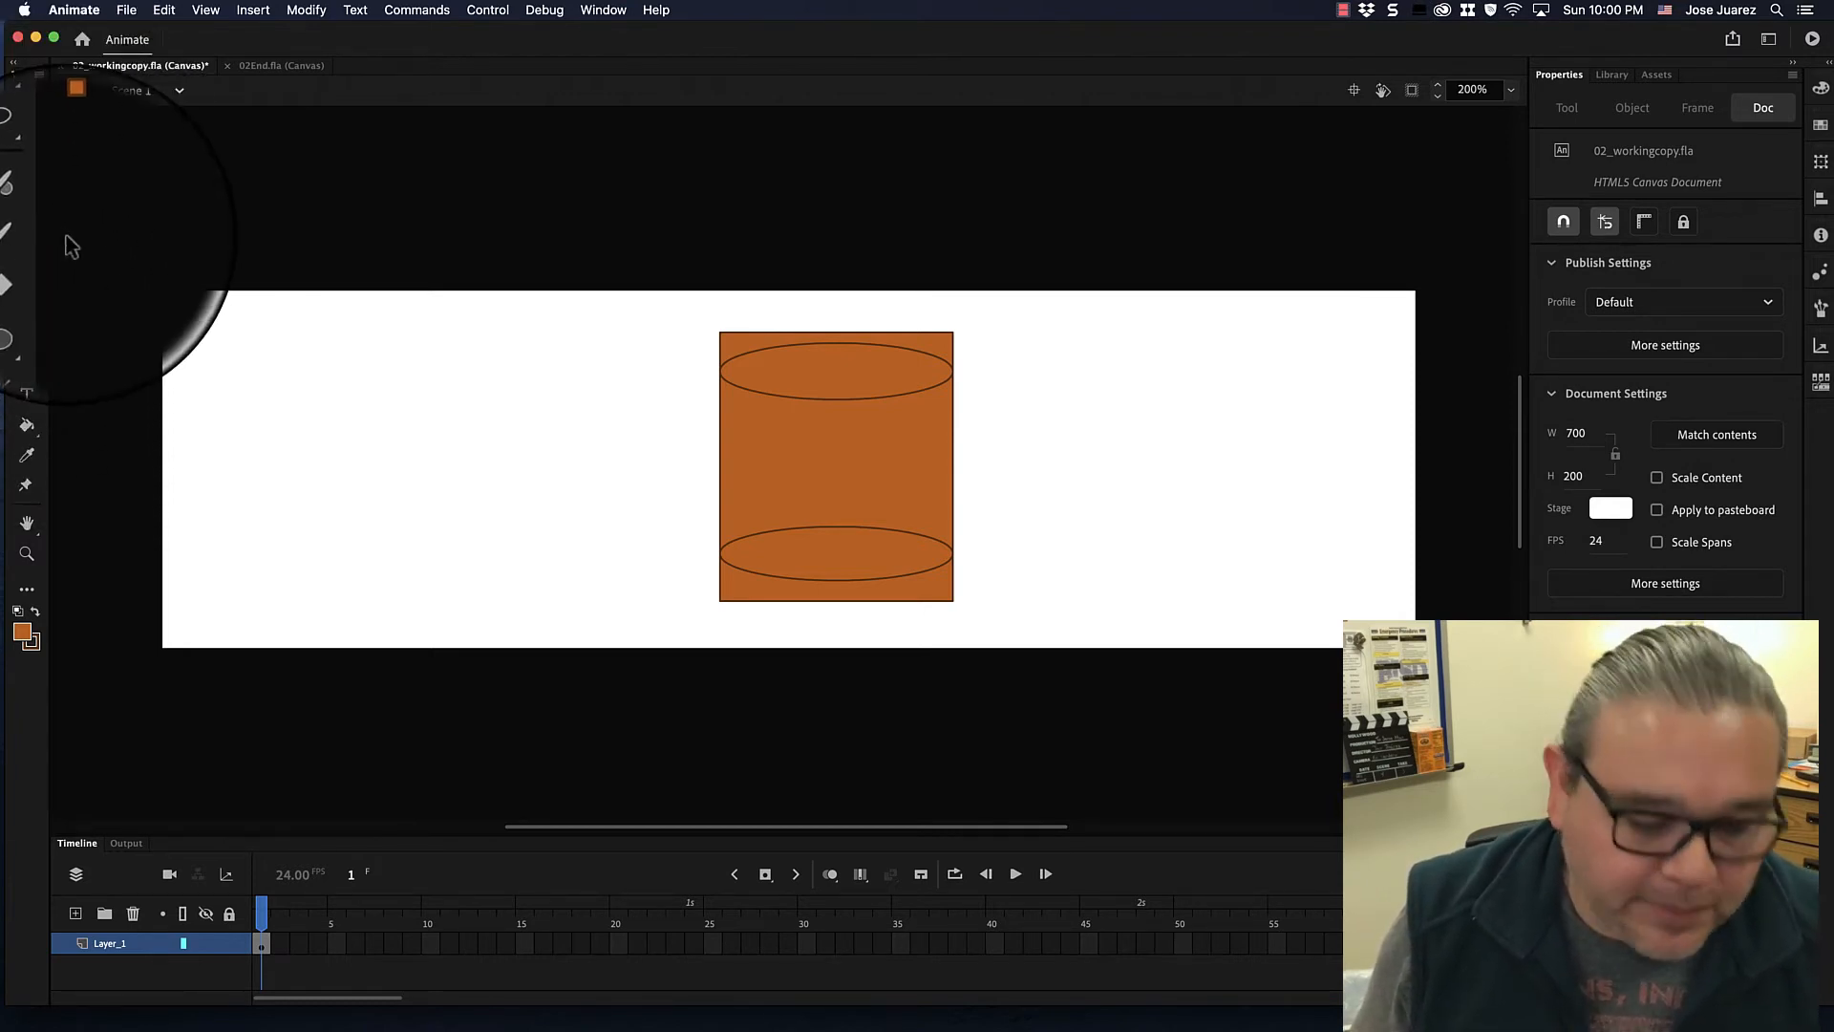
key("o")
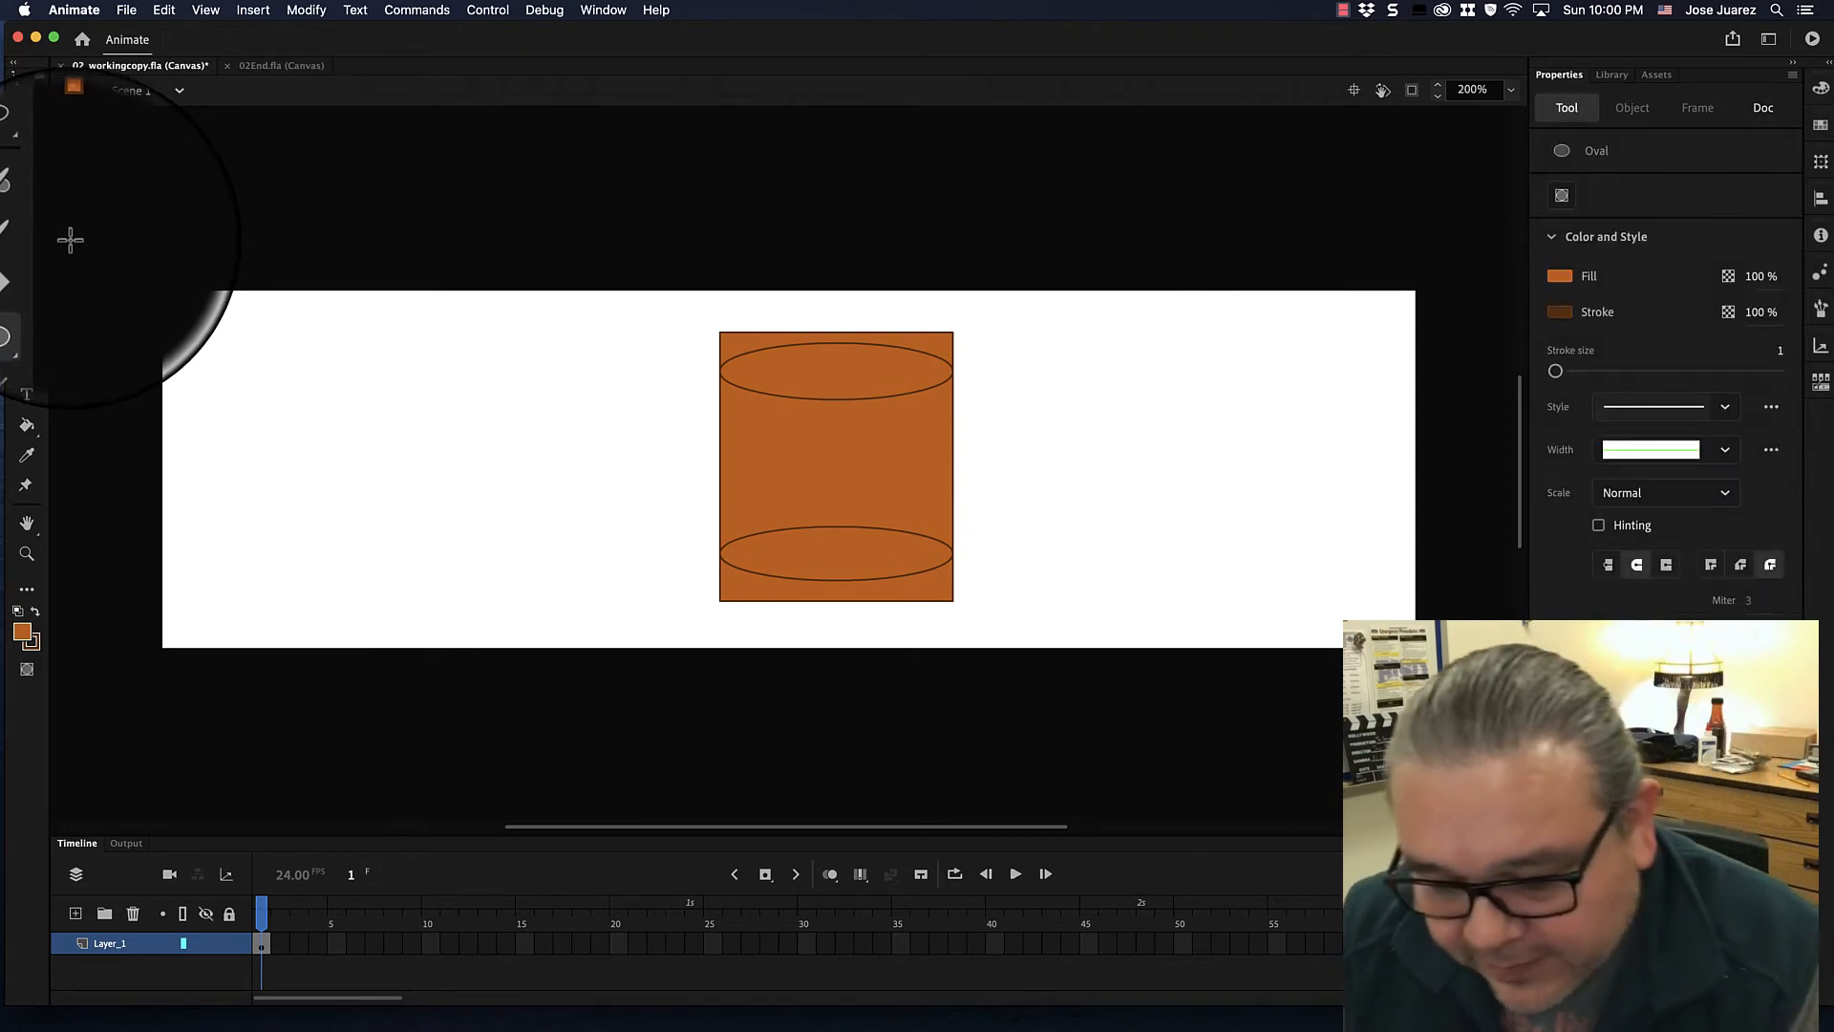
key("v")
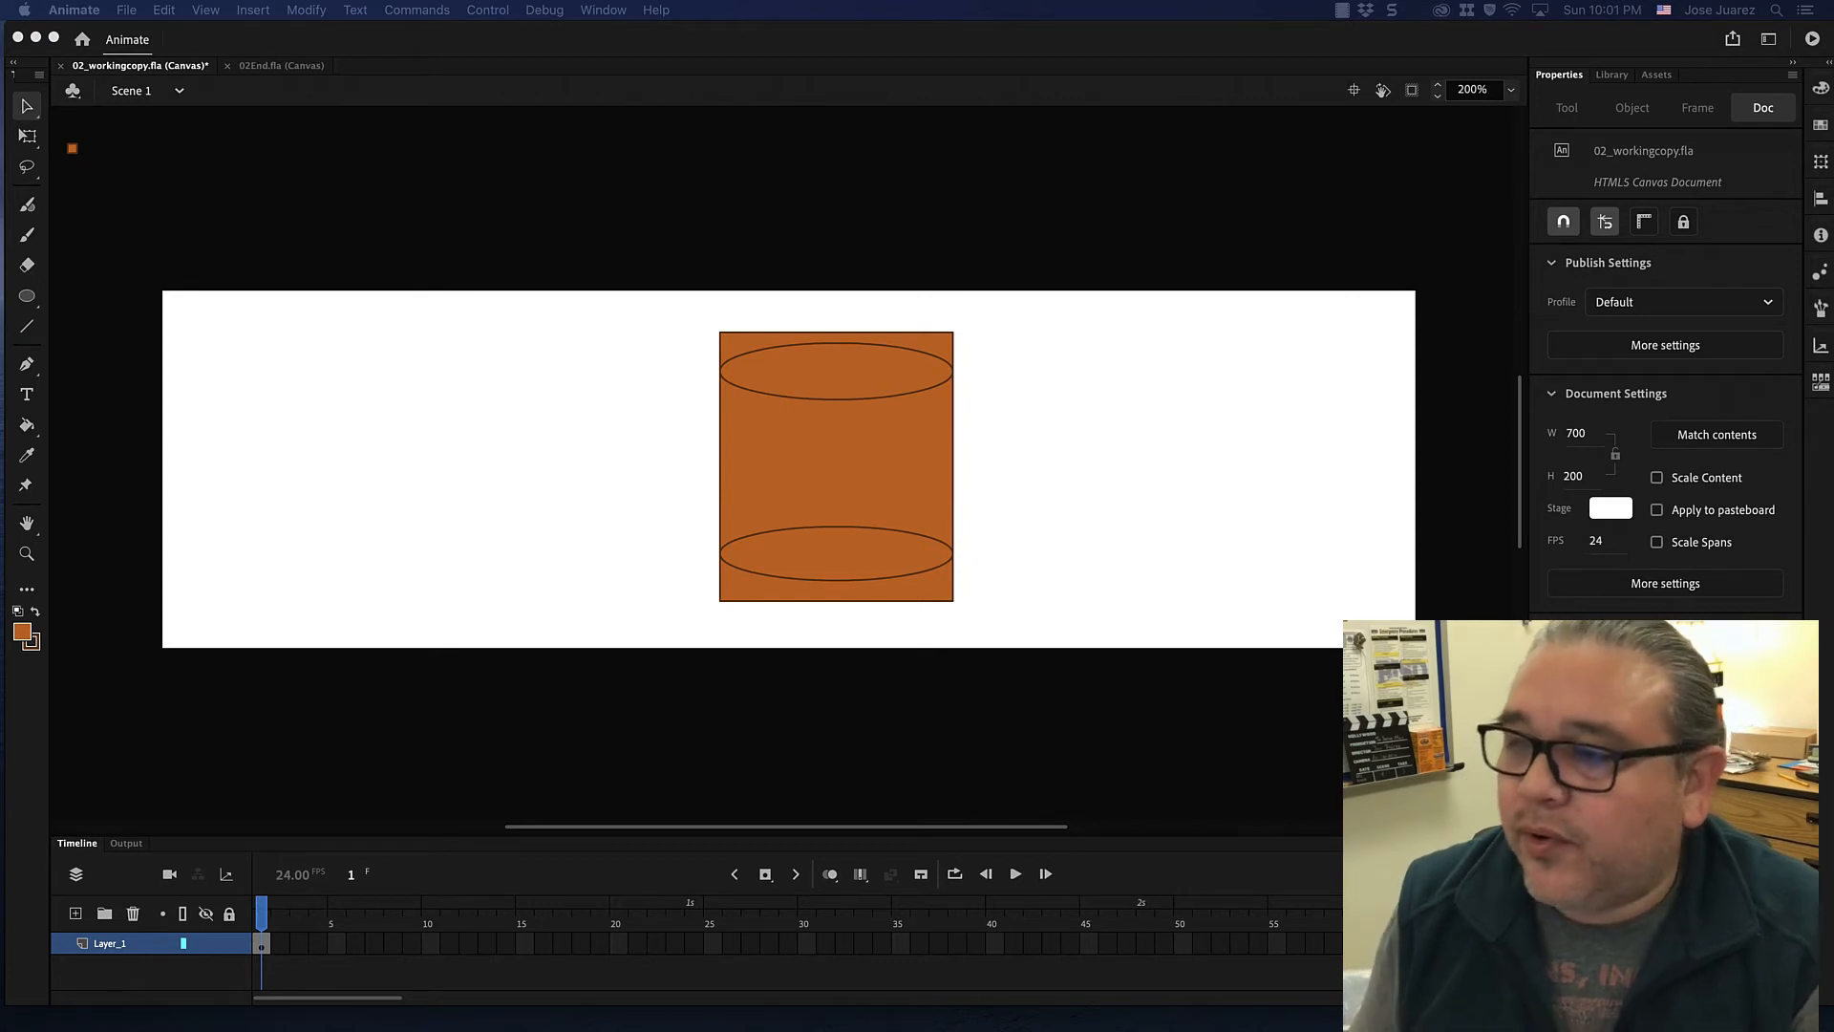
Try deleting the rectangle's fill above the upper oval and the leftover outline segments around it.
left_click(733, 344)
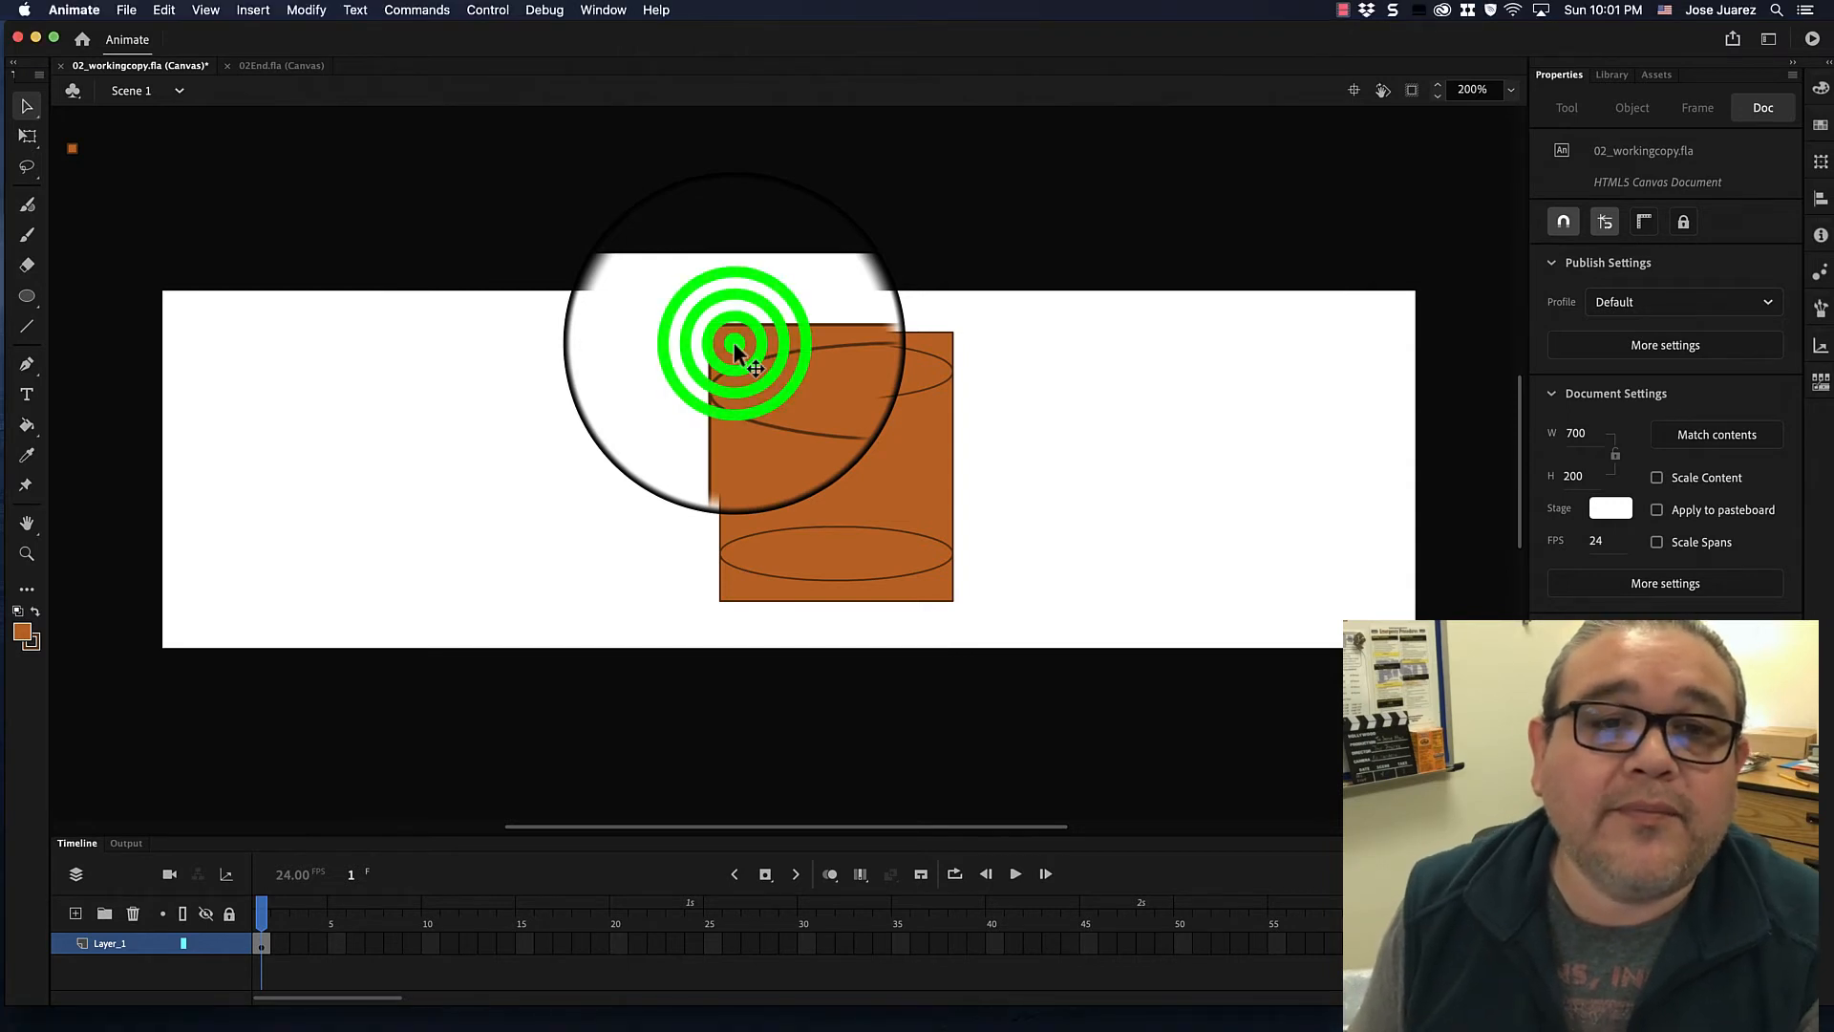
left_click(733, 345)
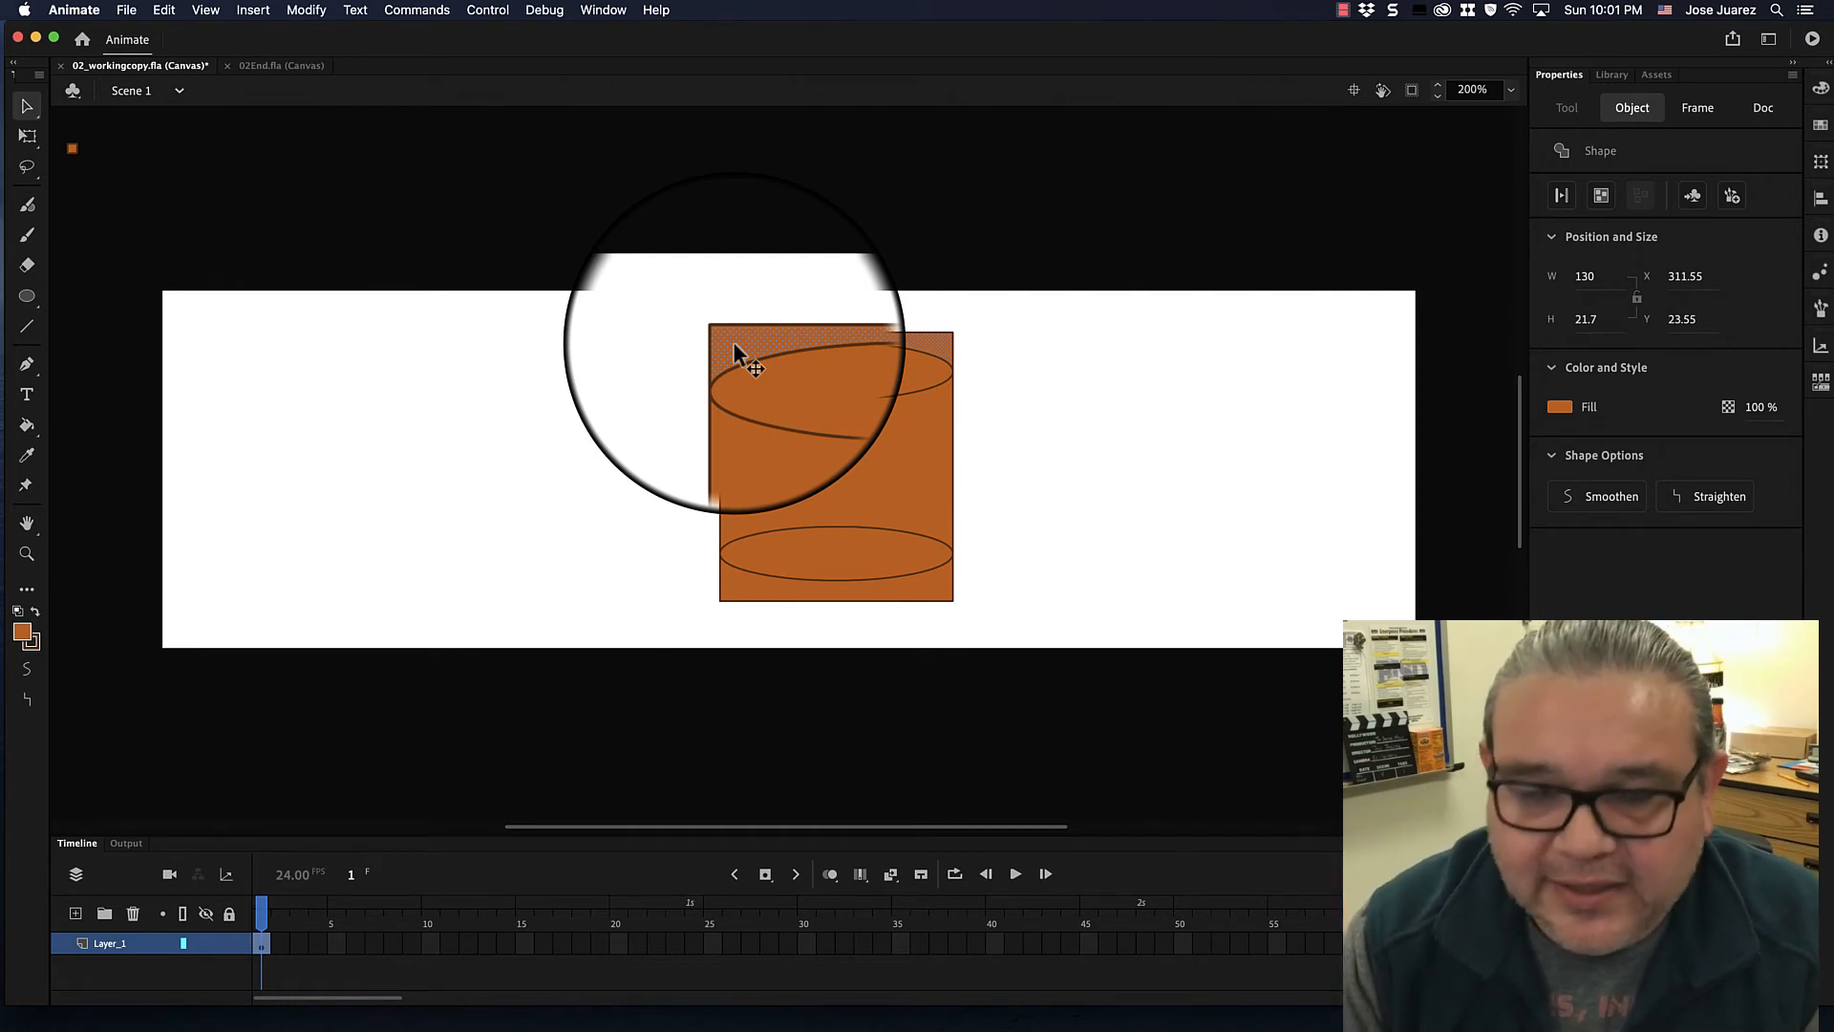
key("Delete")
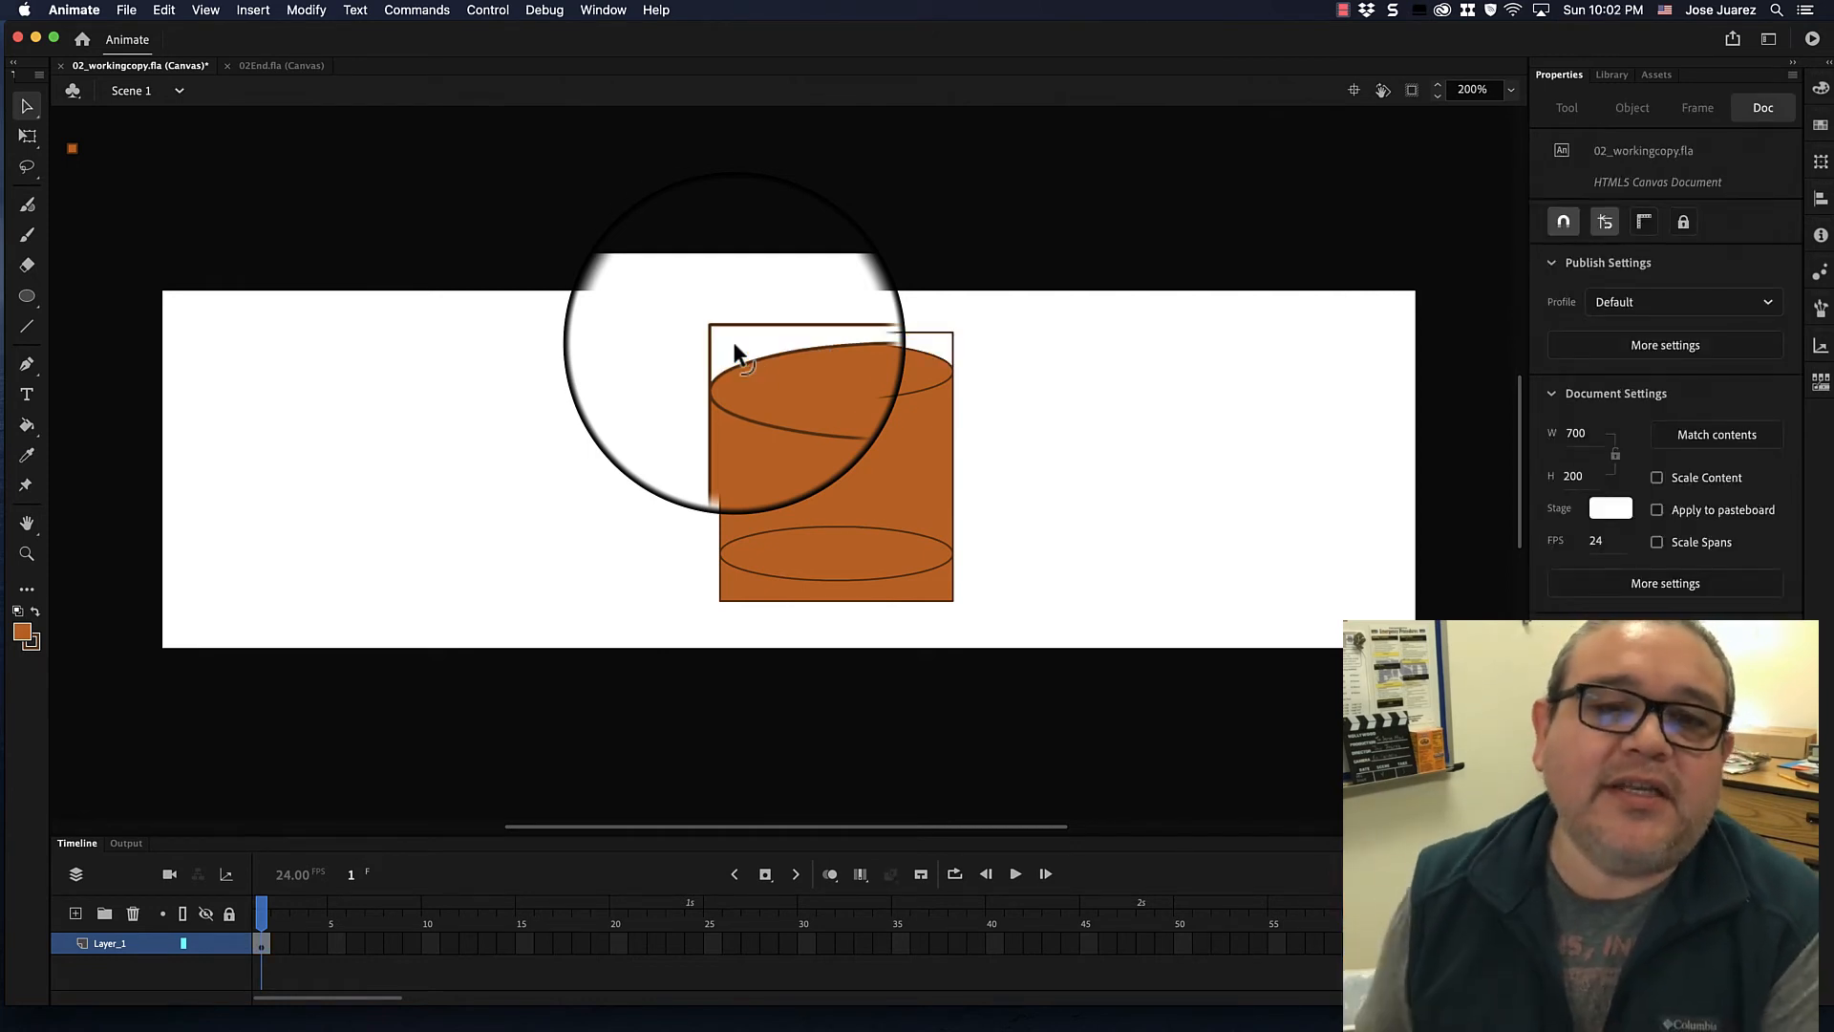
left_click(798, 333)
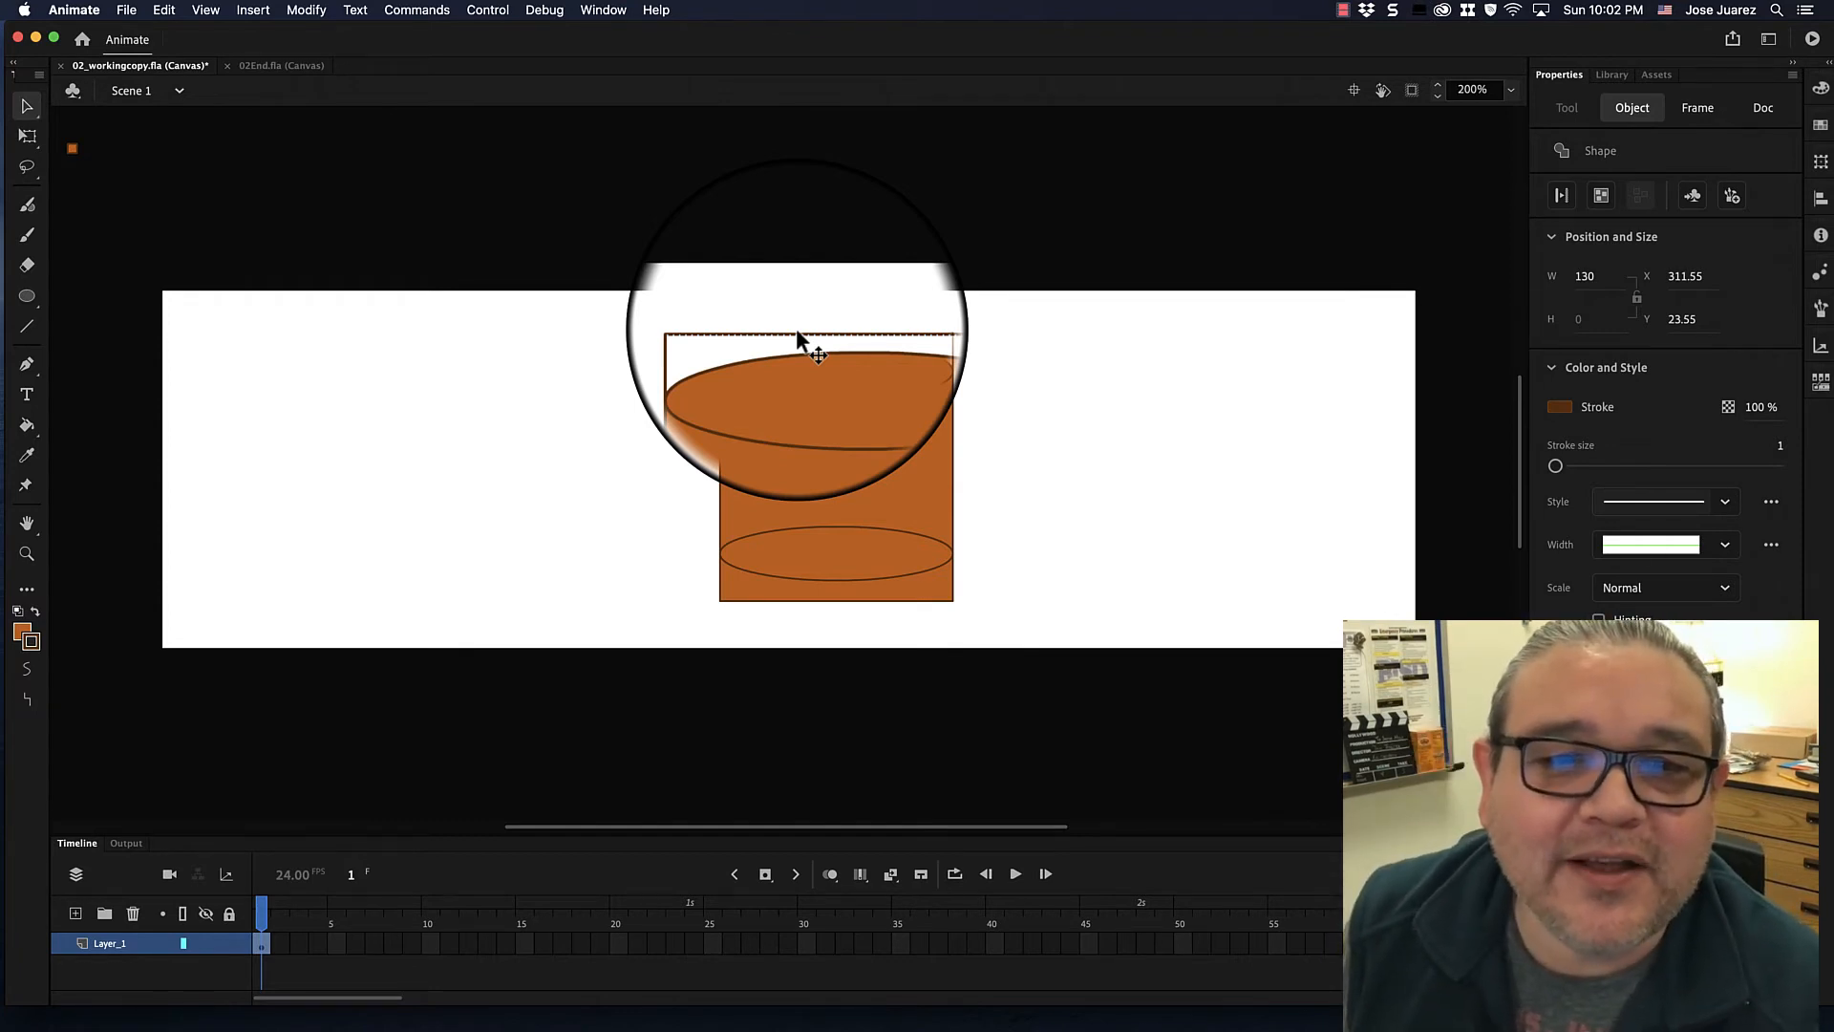
left_click(795, 328)
left_click(951, 337)
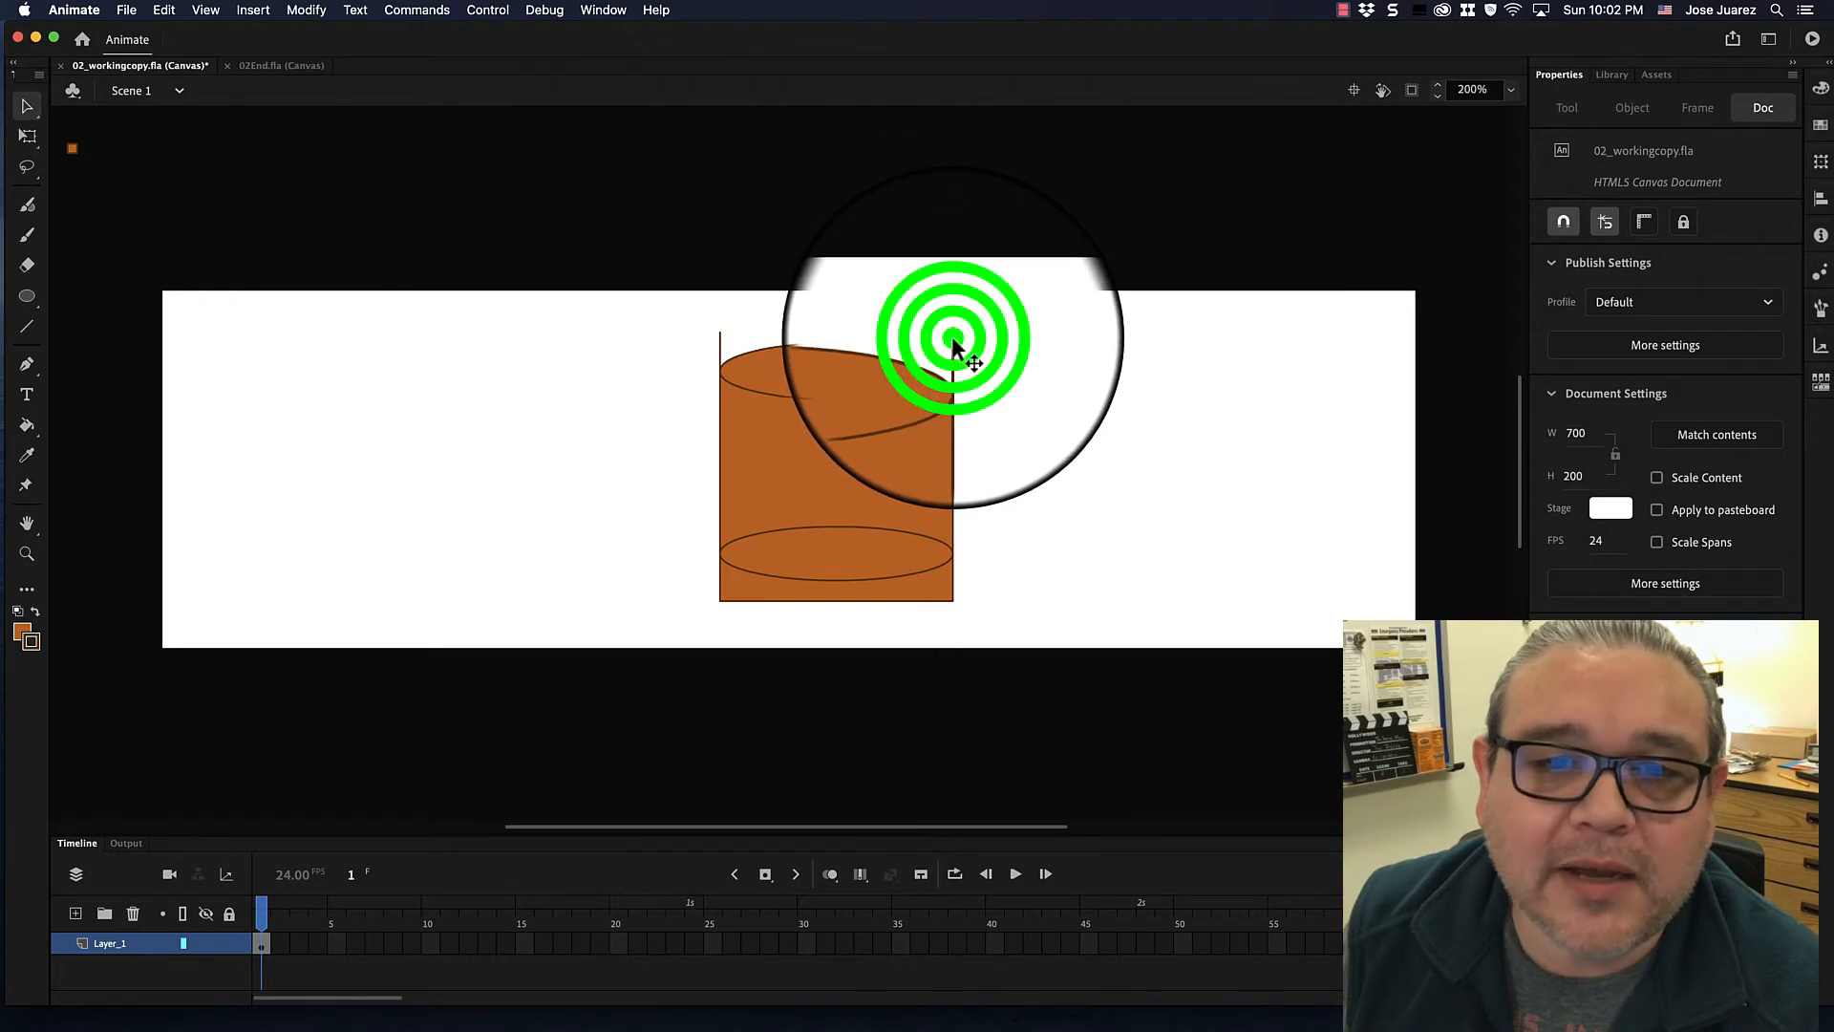
left_click(951, 337)
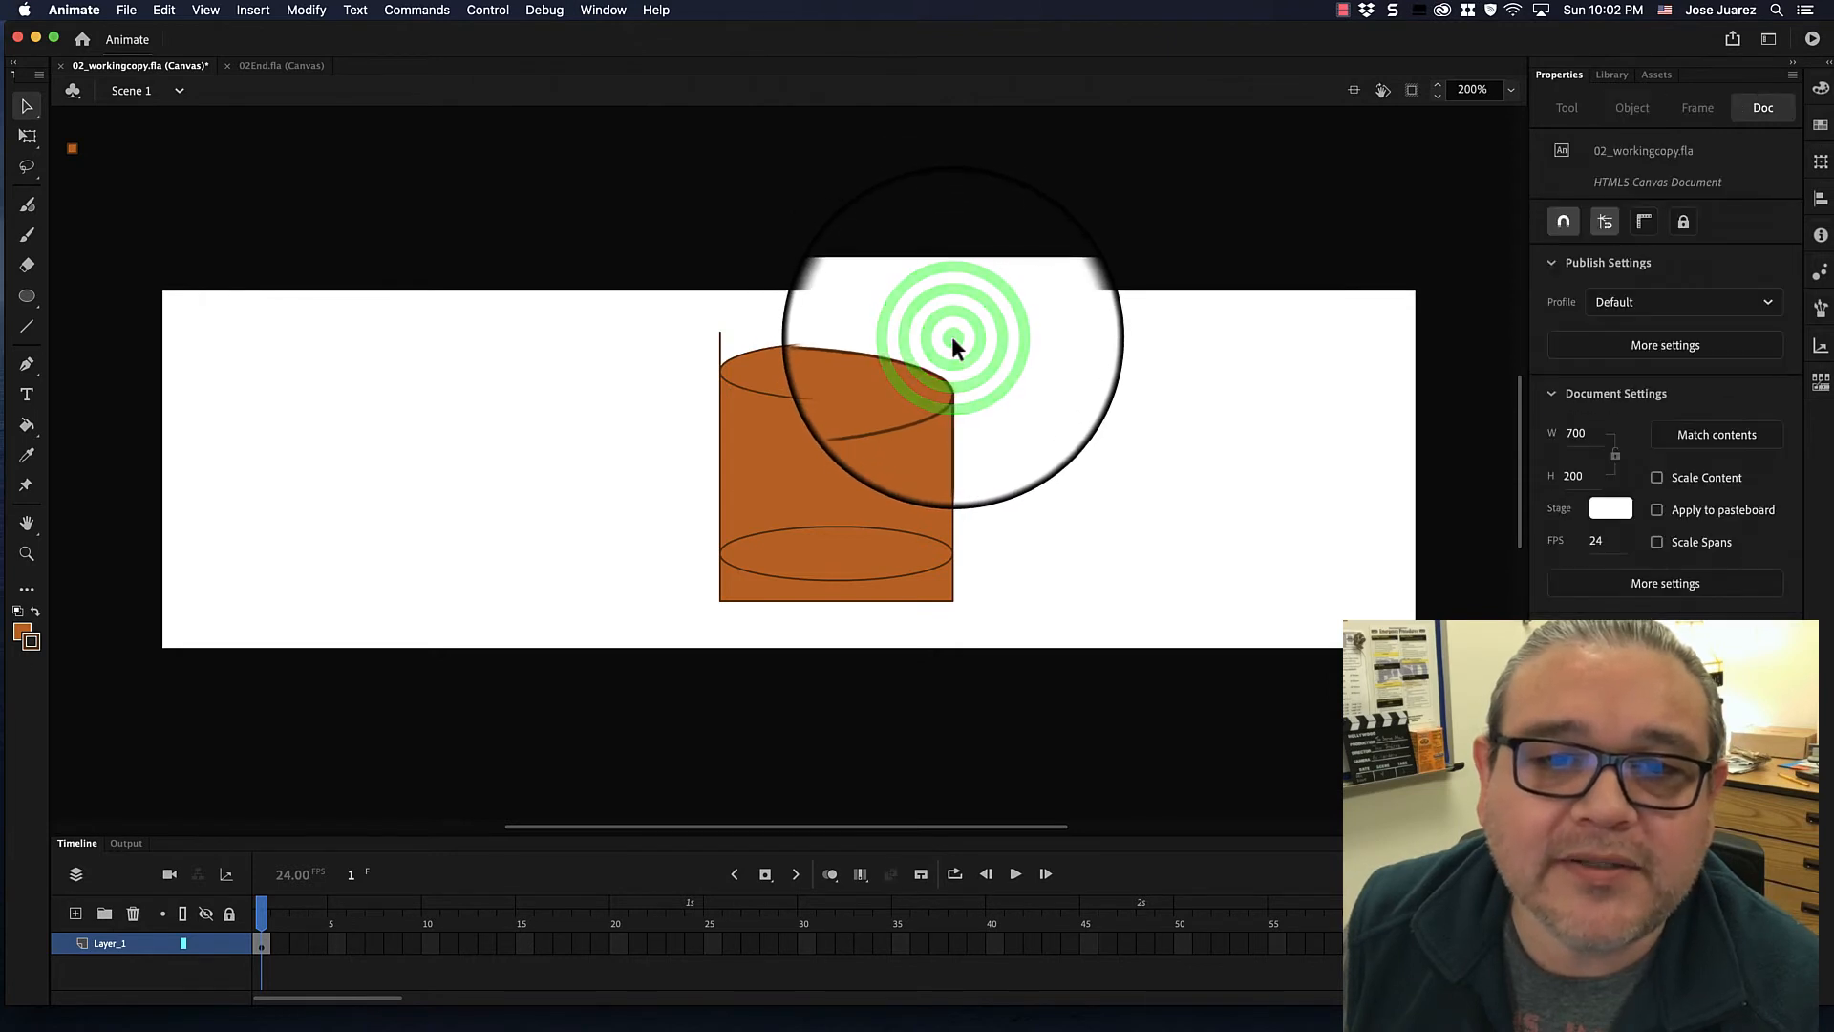
left_click(718, 350)
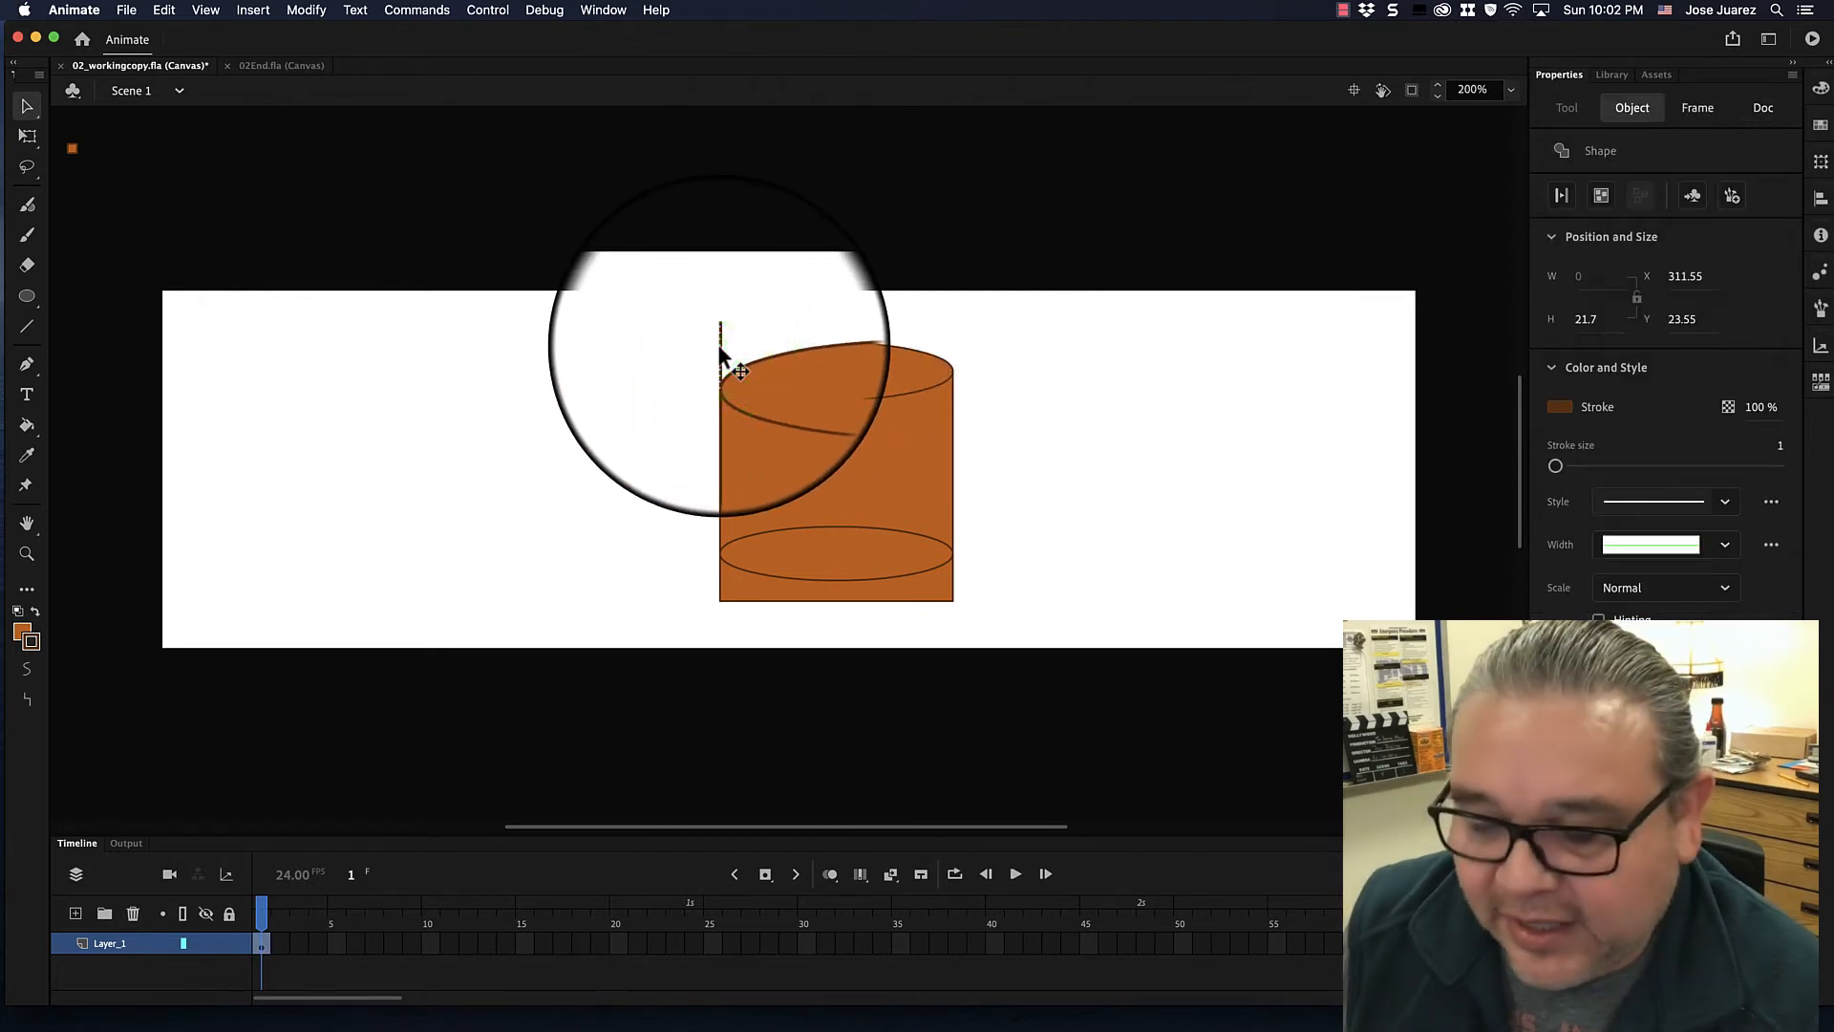
key("Delete")
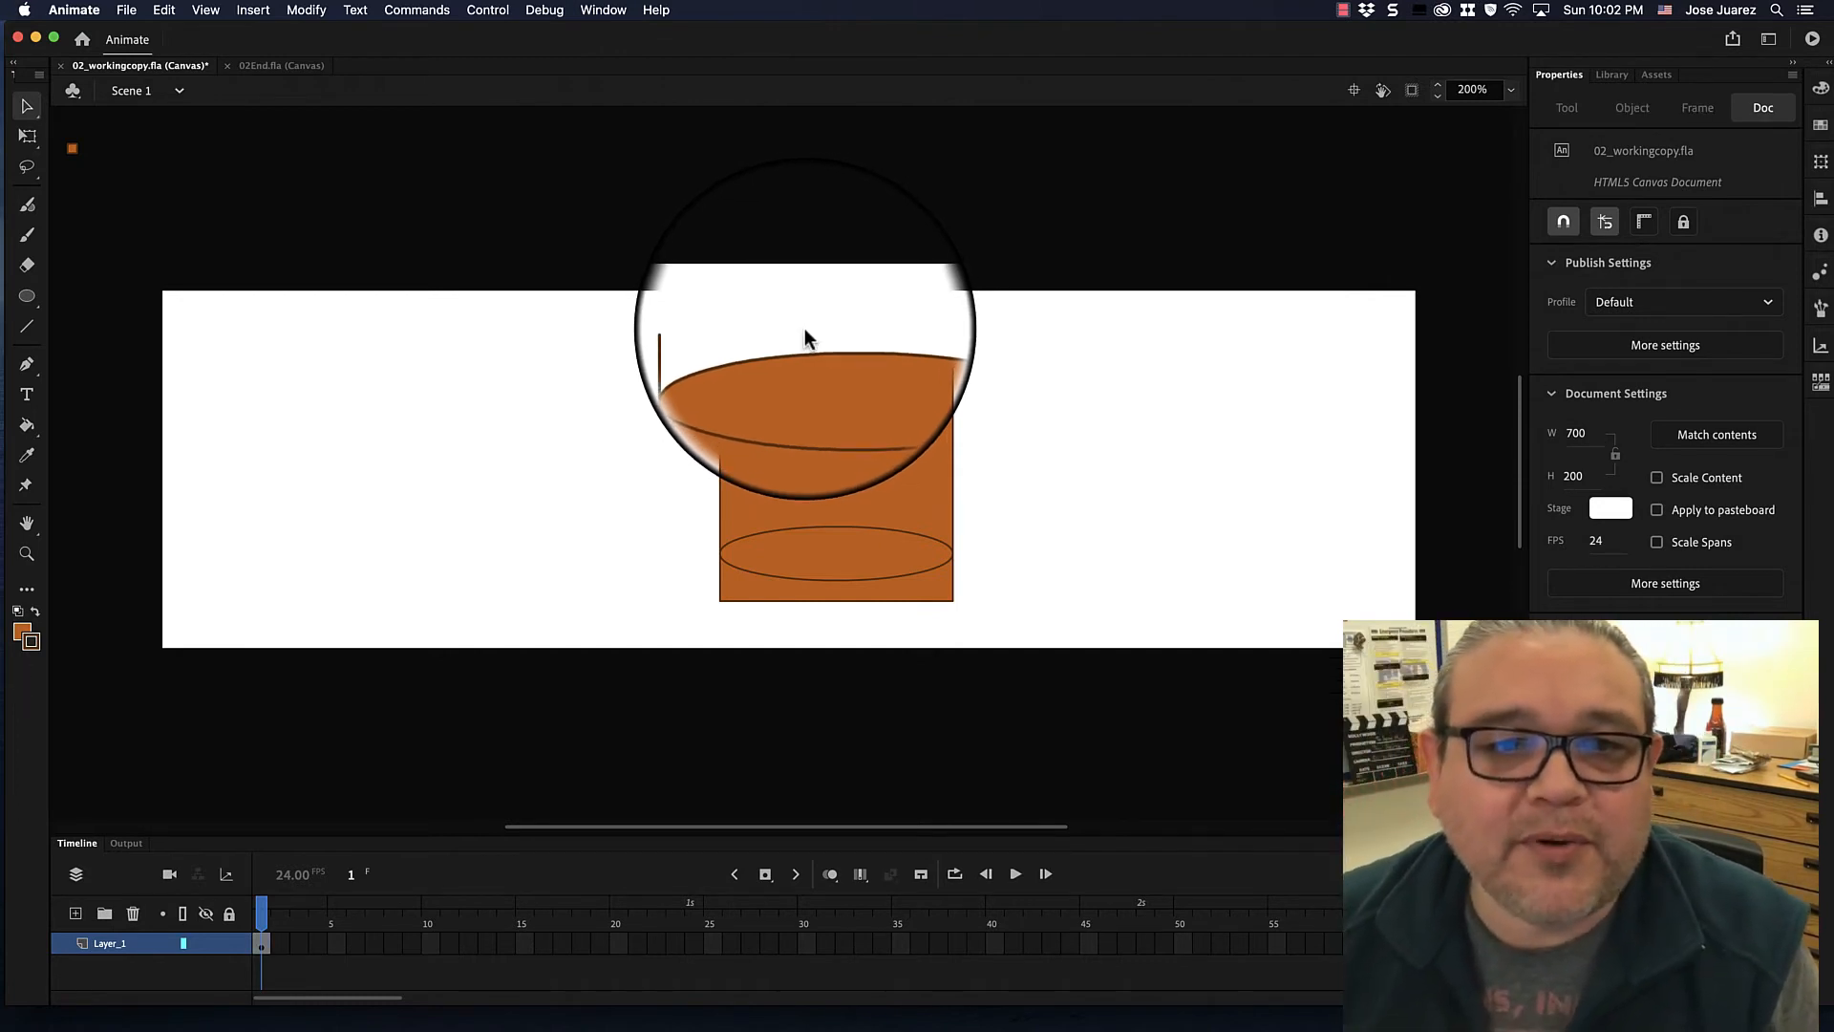
Undo the deletions above the upper oval, back to the complete rectangle fill and outline.
key("super+z")
key("super+z")
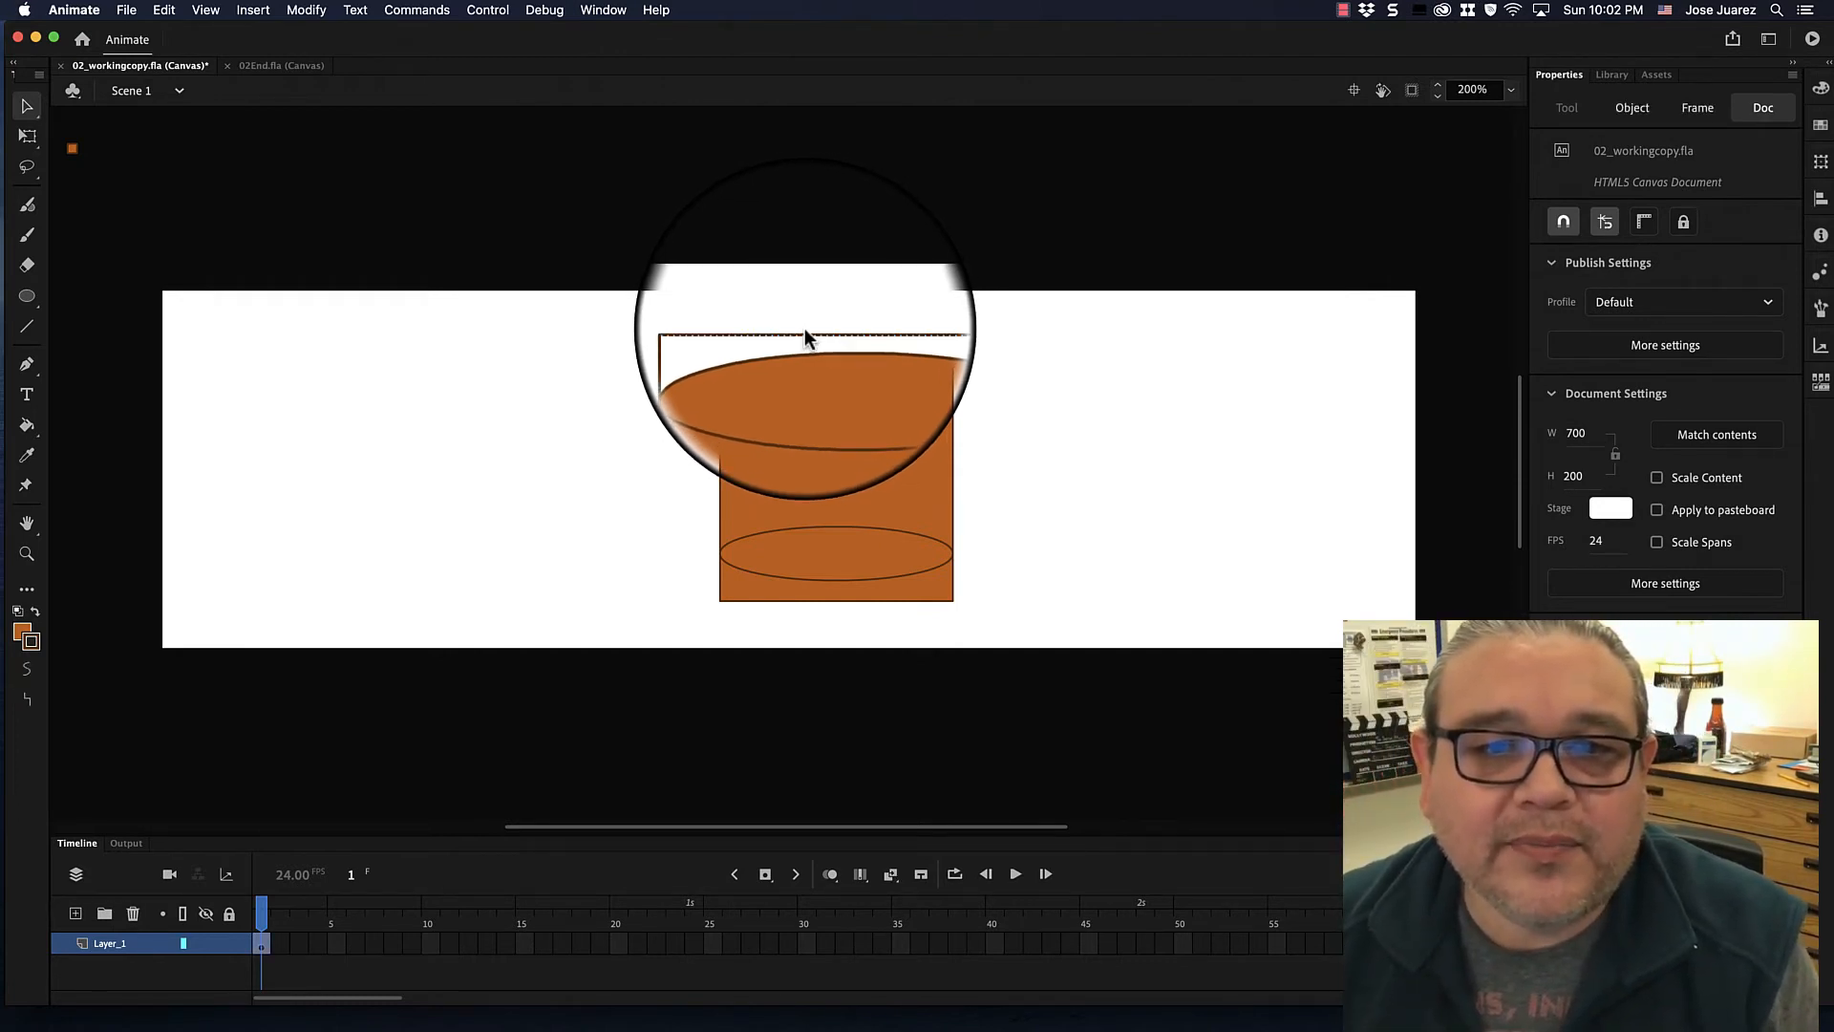
key("super+z")
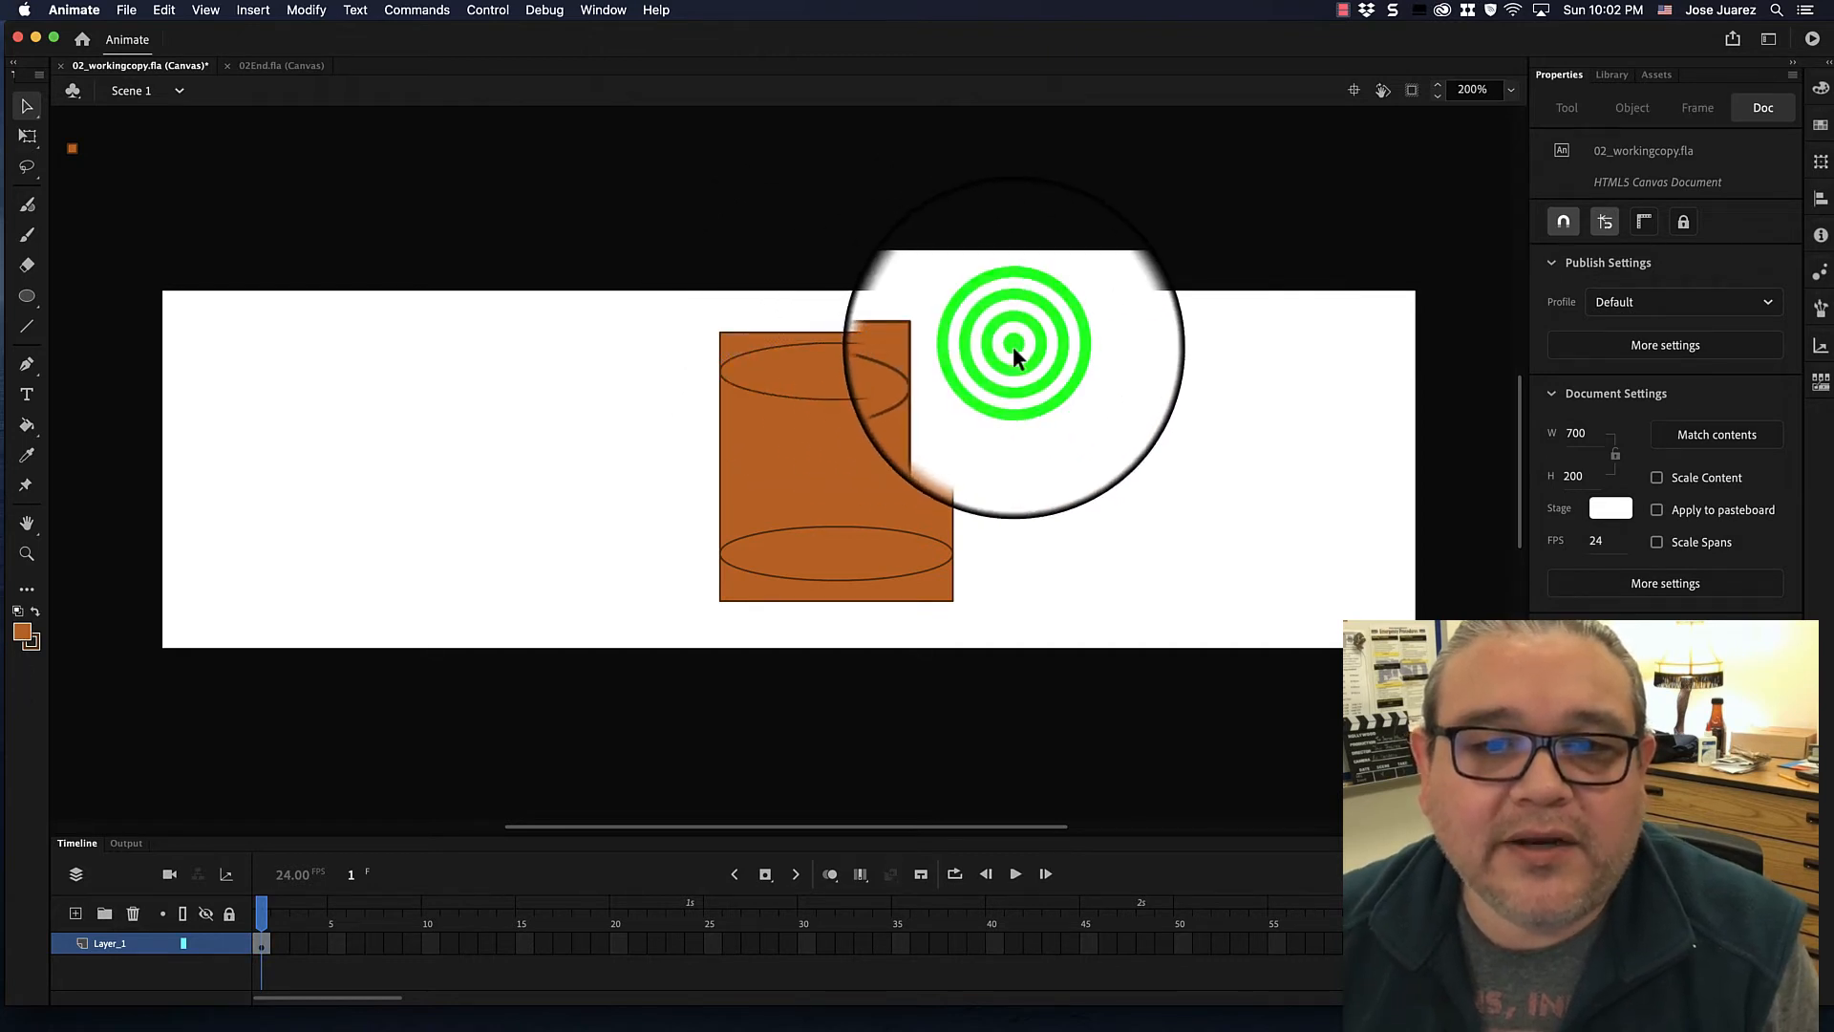
Delete the fill above the upper oval, then the rectangle's top edge and both side stubs projecting above the oval.
left_click(939, 347)
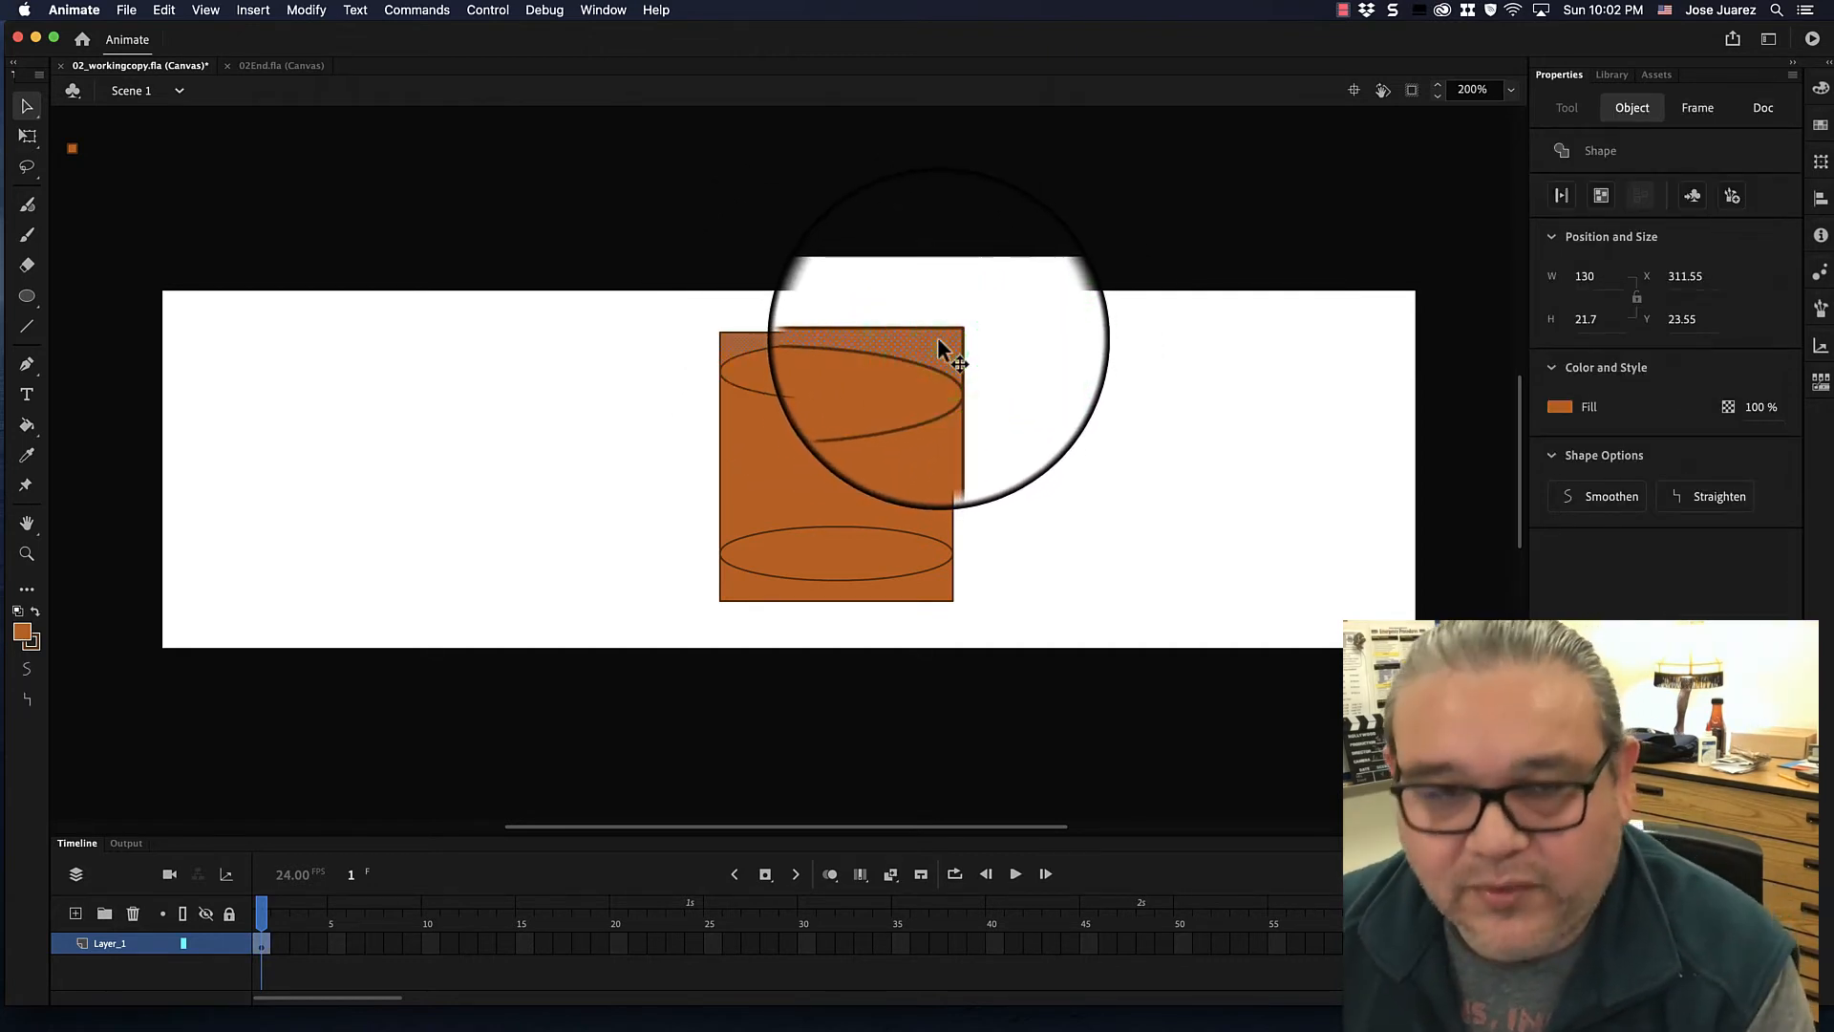
left_click(1077, 336)
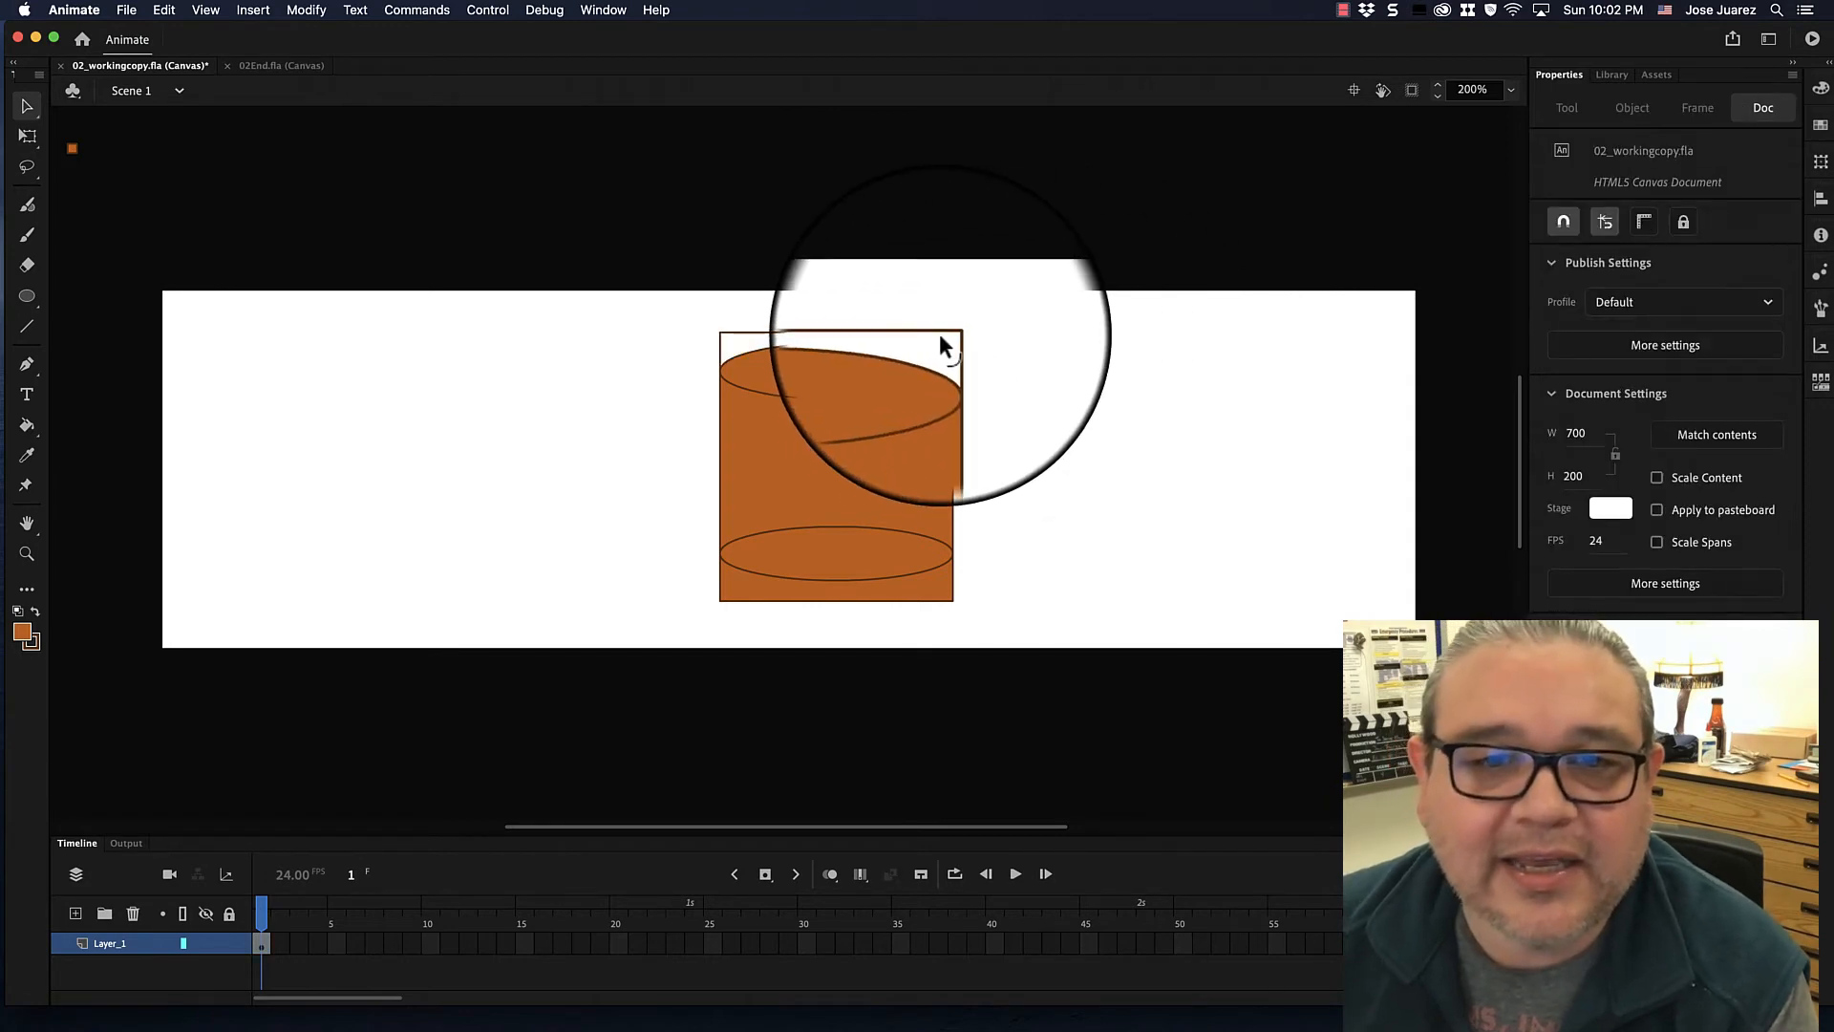
left_click(939, 334)
key("Delete")
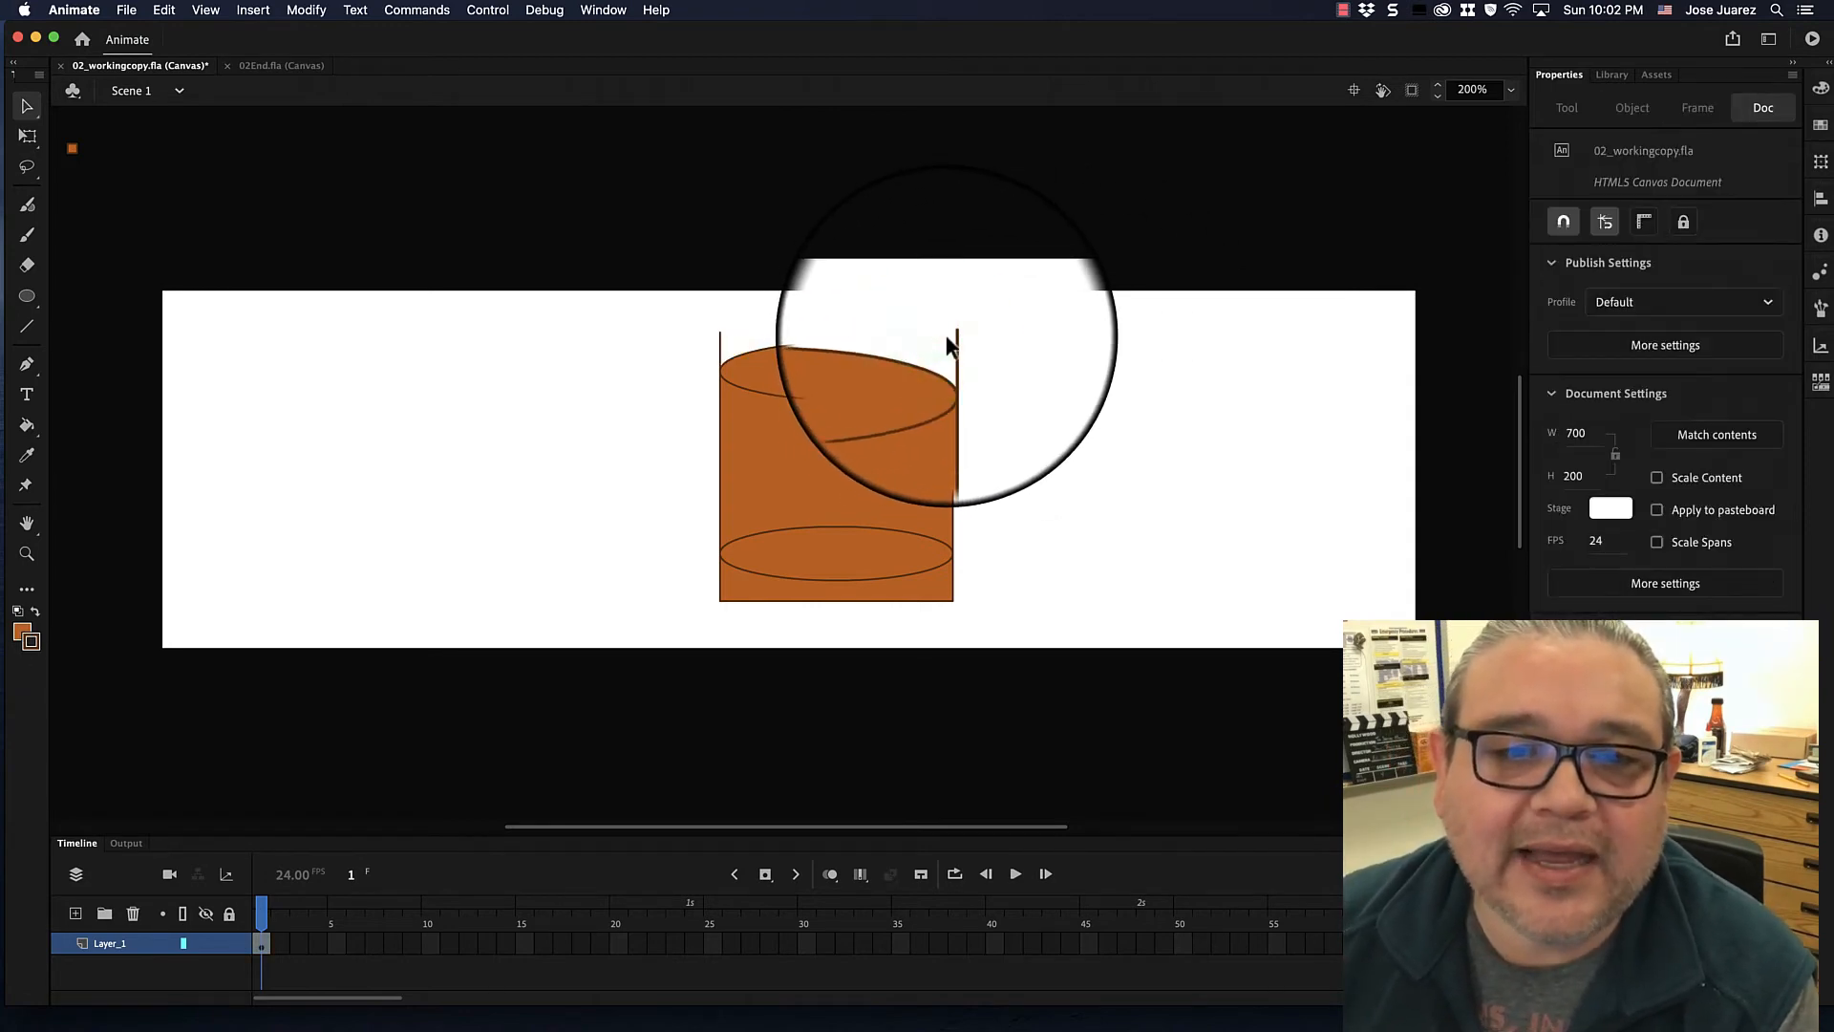
left_click(952, 341)
left_click_drag(953, 343, 720, 354)
left_click(719, 353)
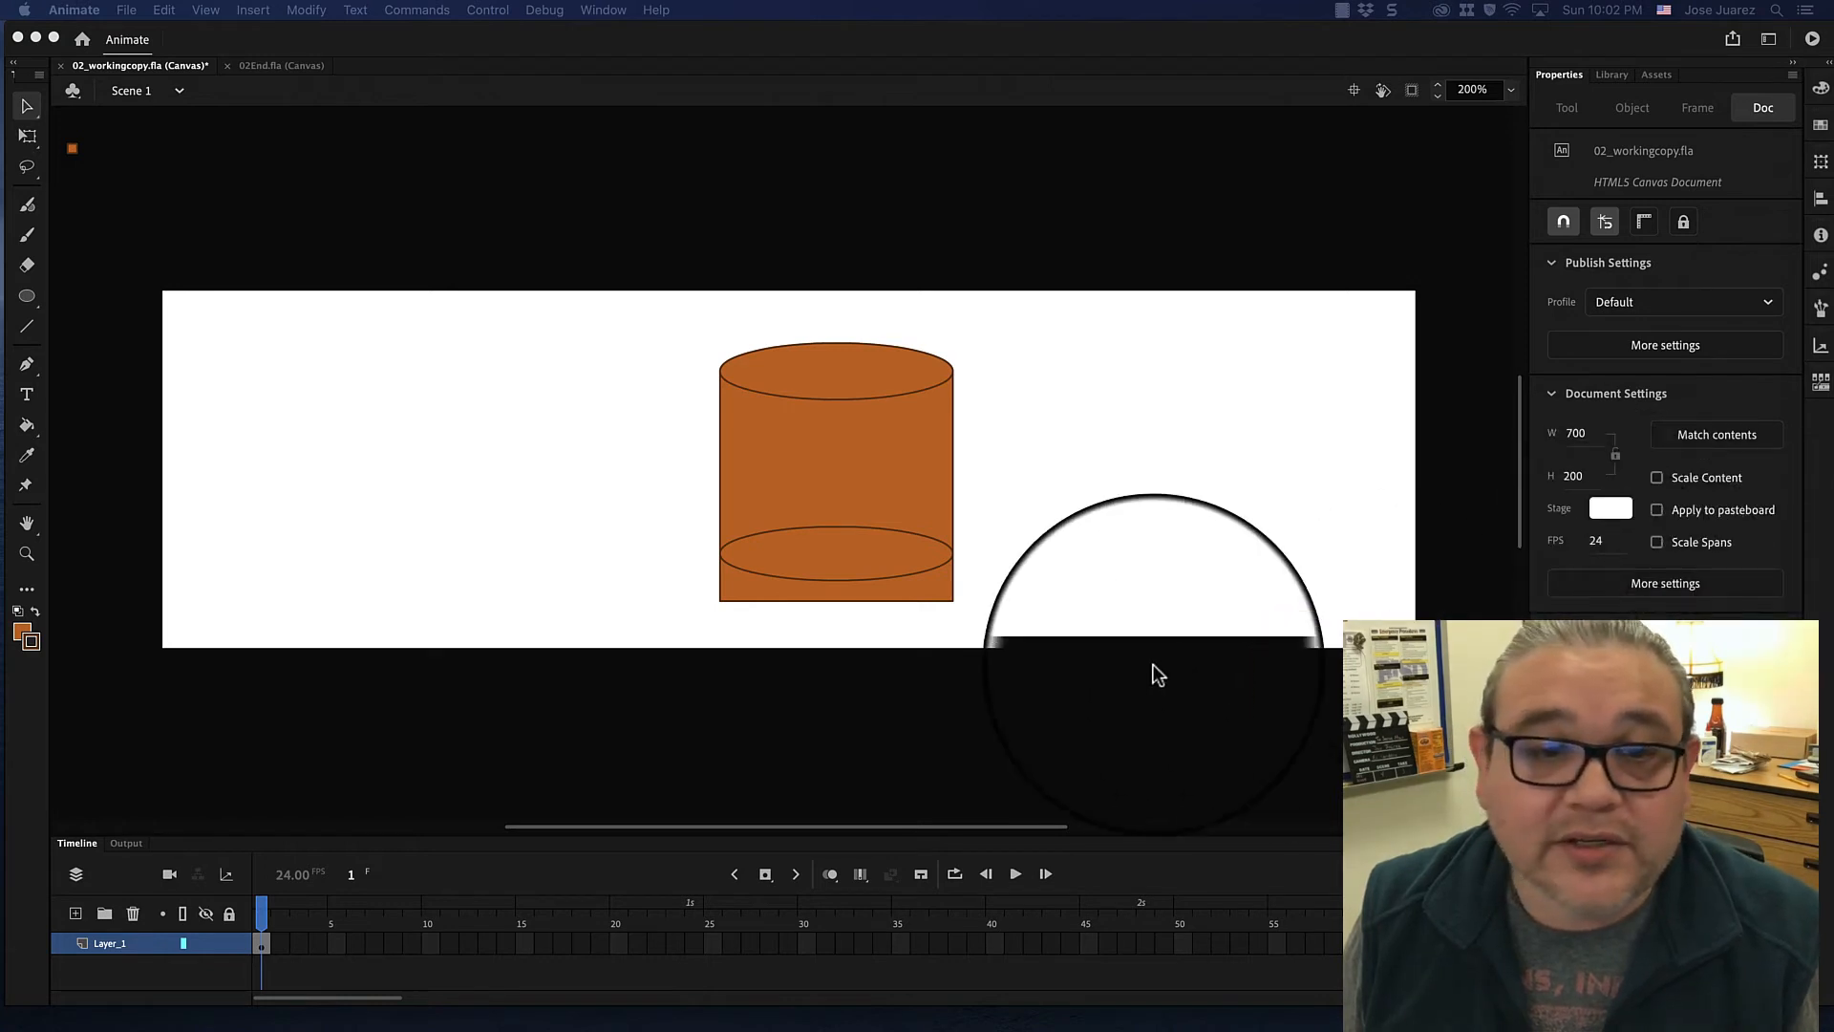
Delete the fill and leftover outline segments below the lower oval, and save the document.
left_click(749, 590)
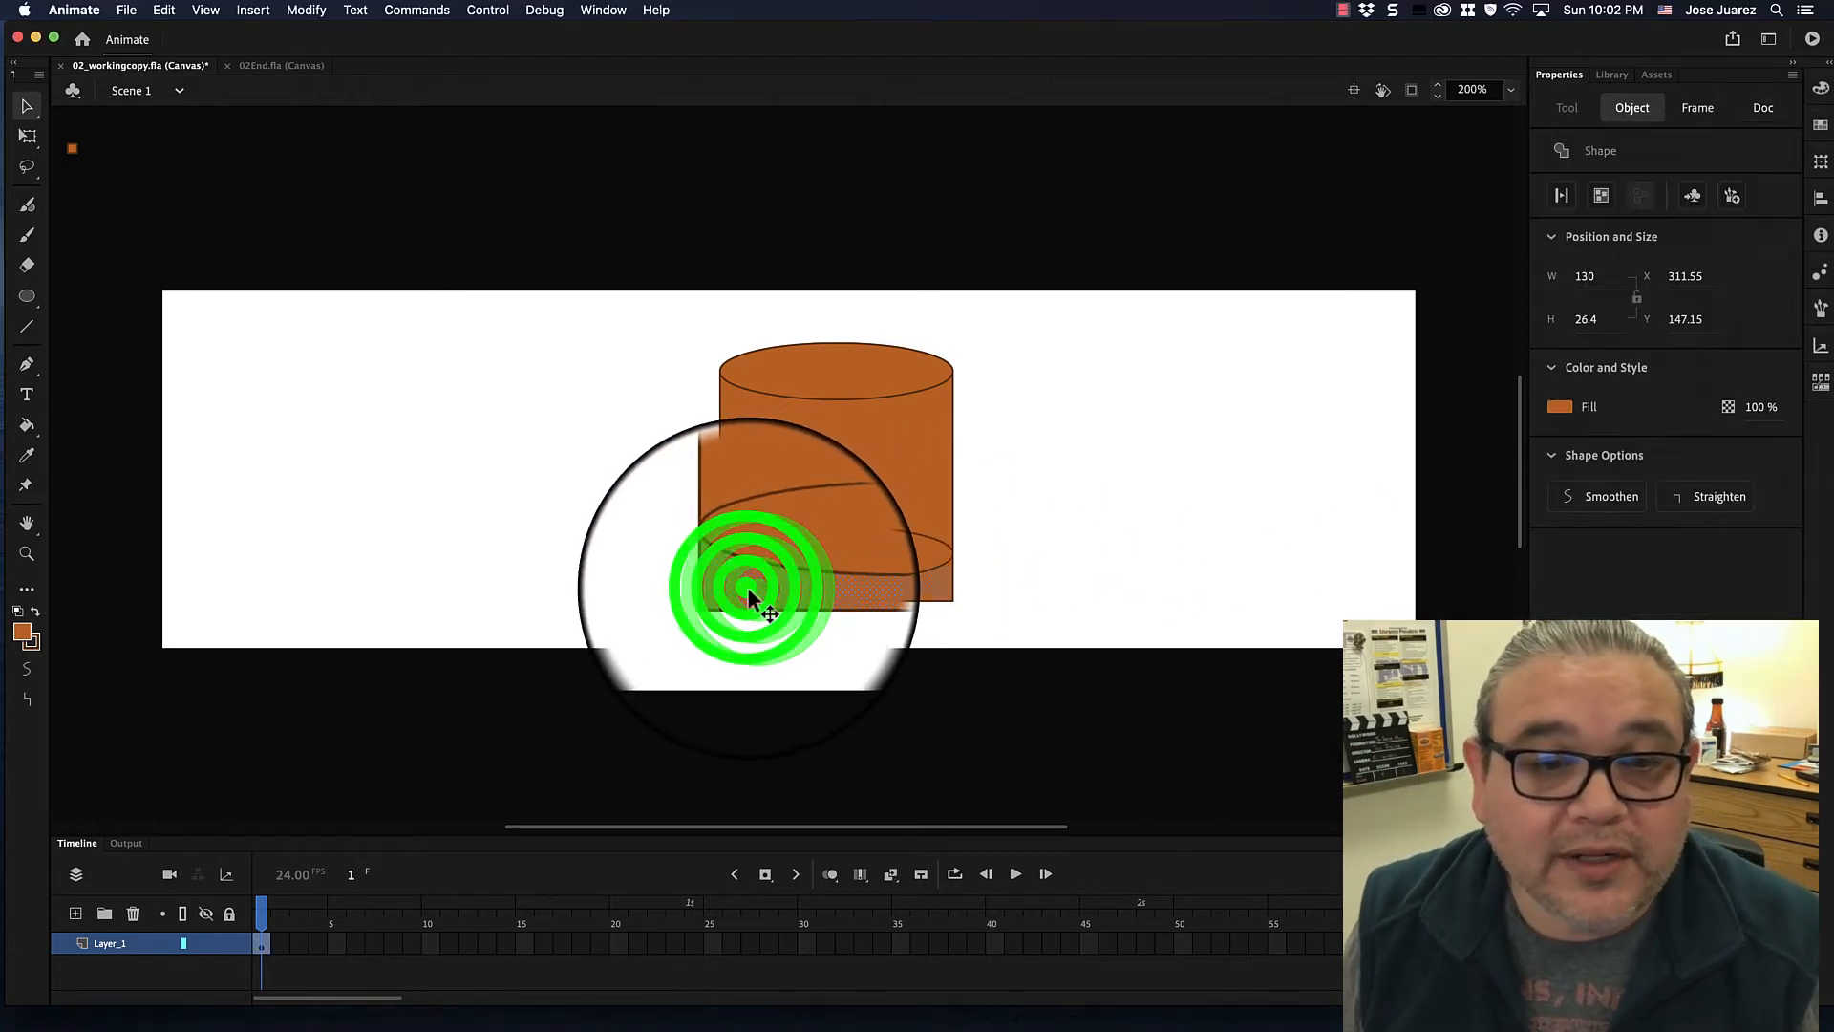
key("Delete")
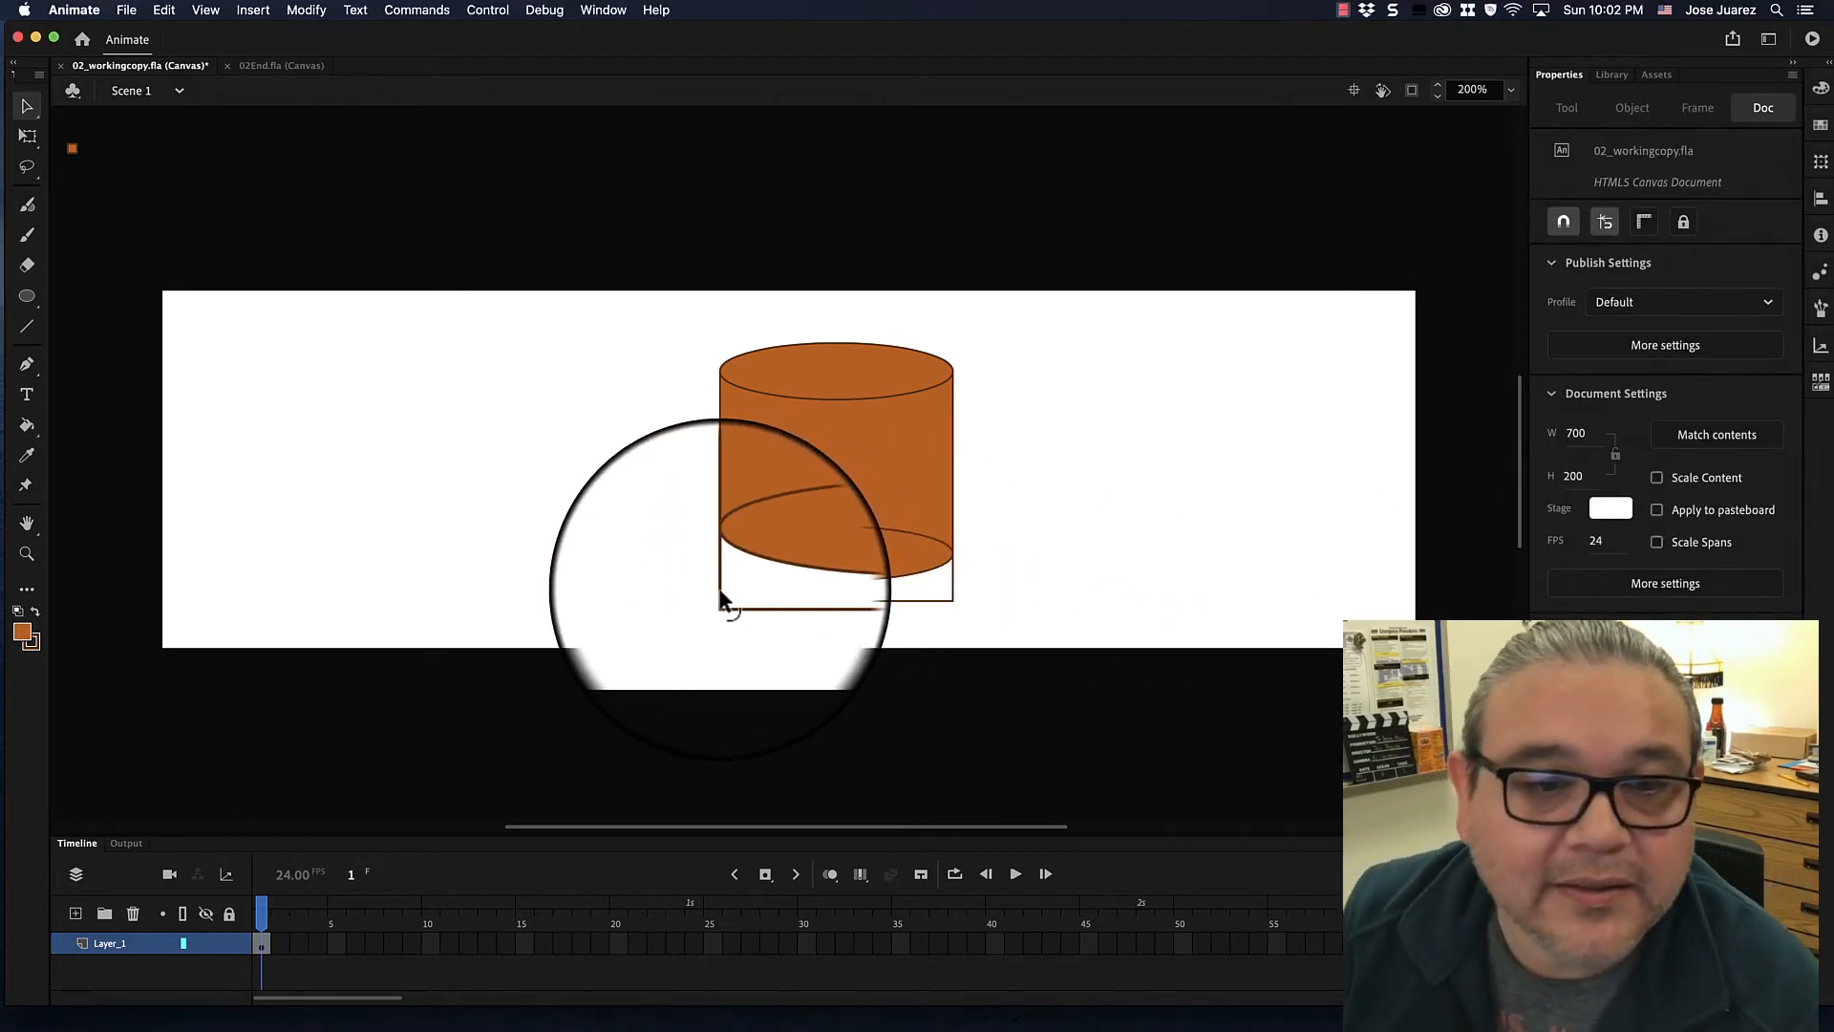
left_click(718, 588)
key("Delete")
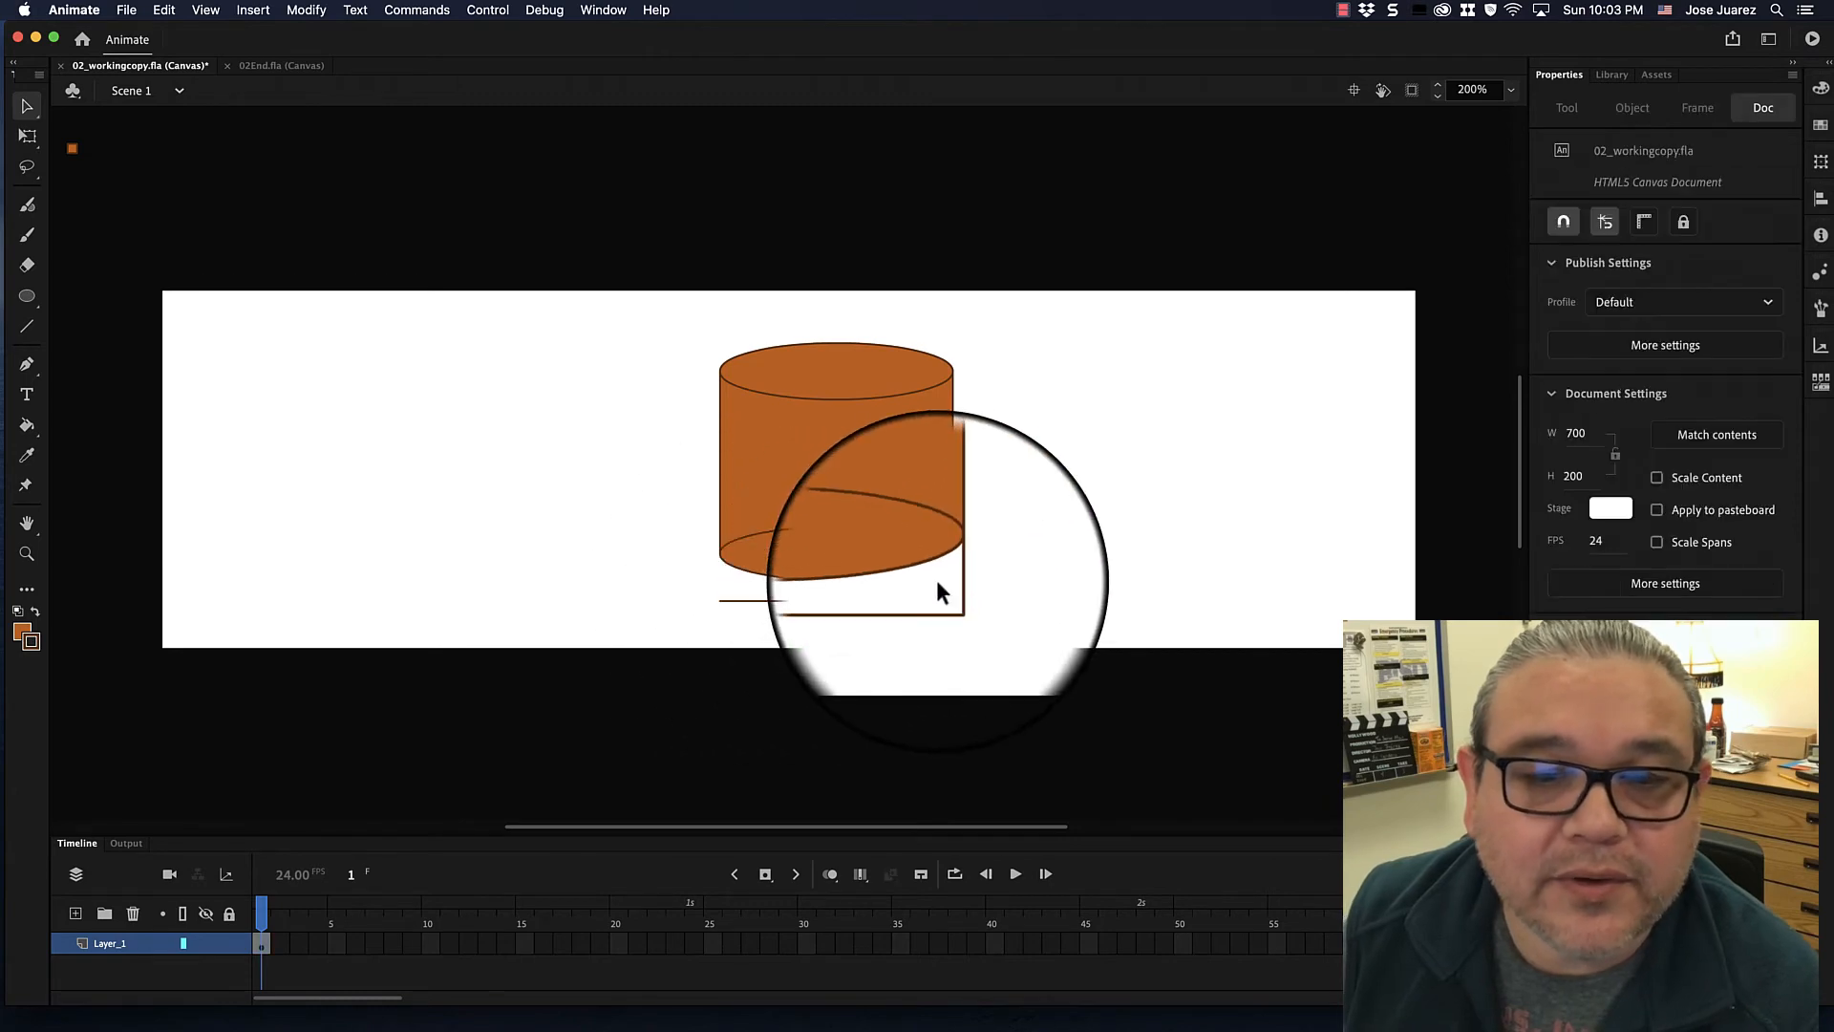
left_click(950, 575)
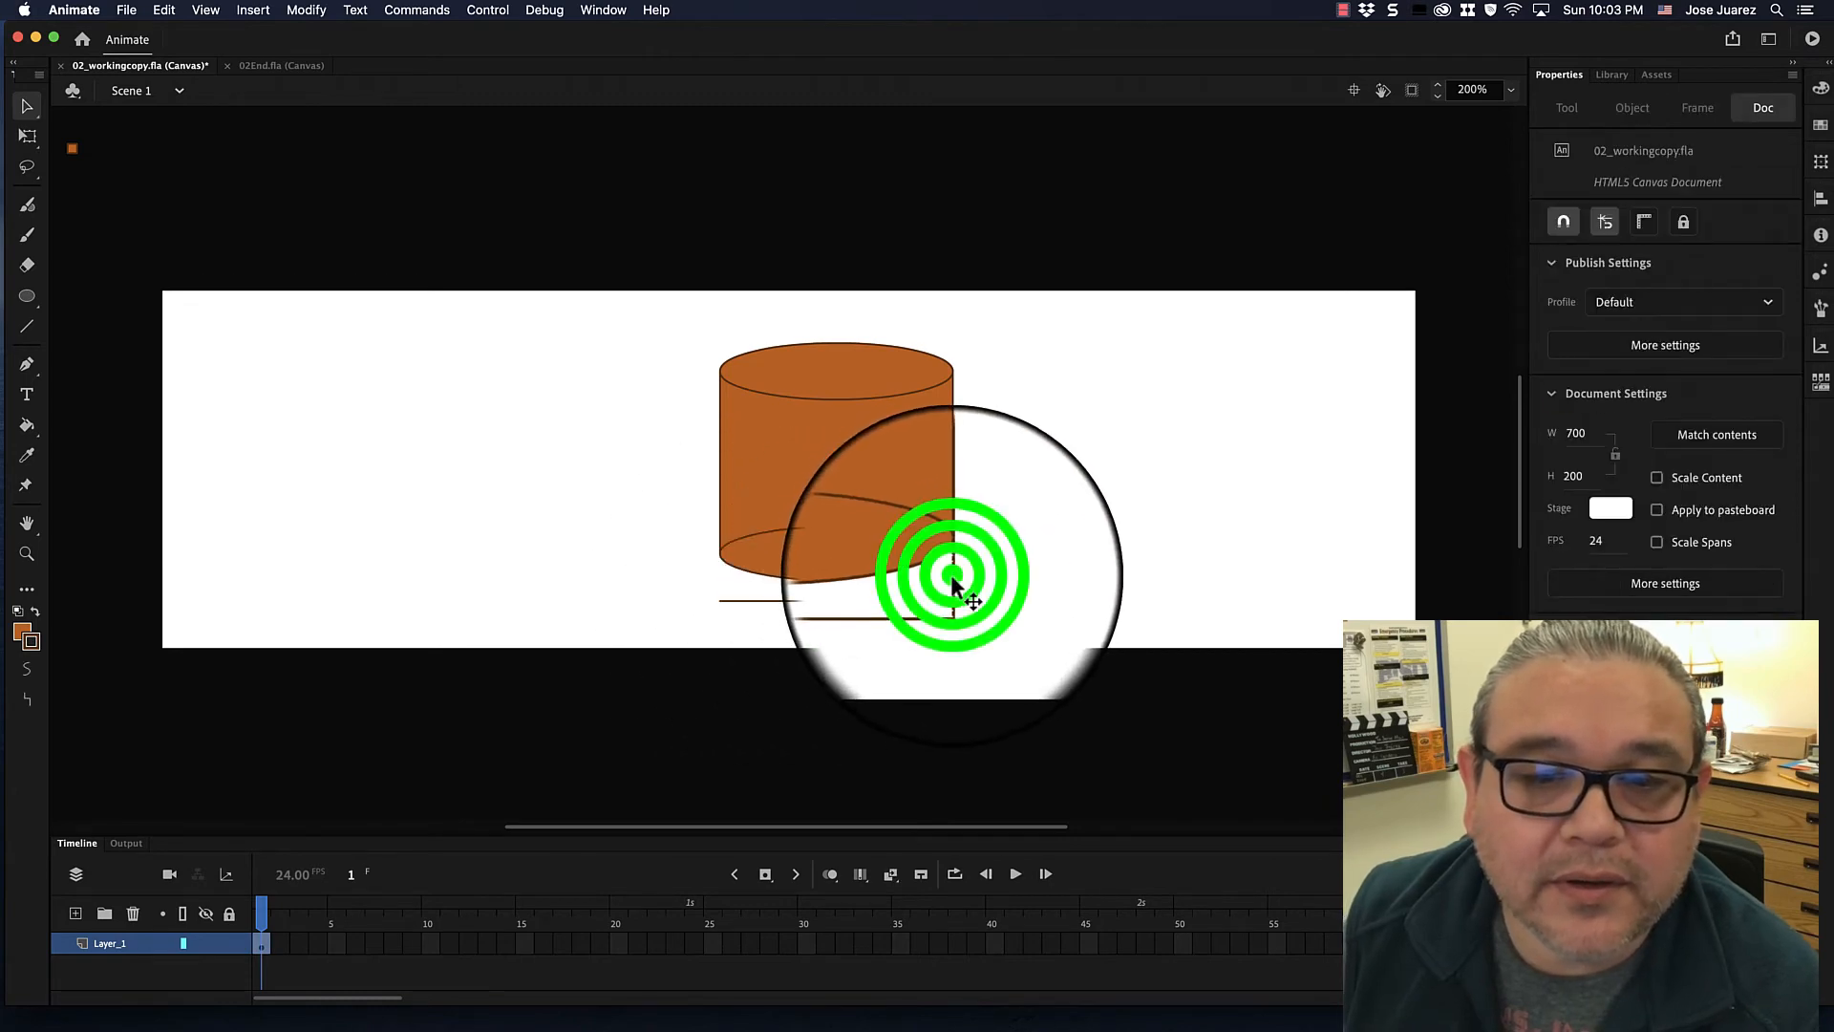
left_click(908, 599)
key("Delete")
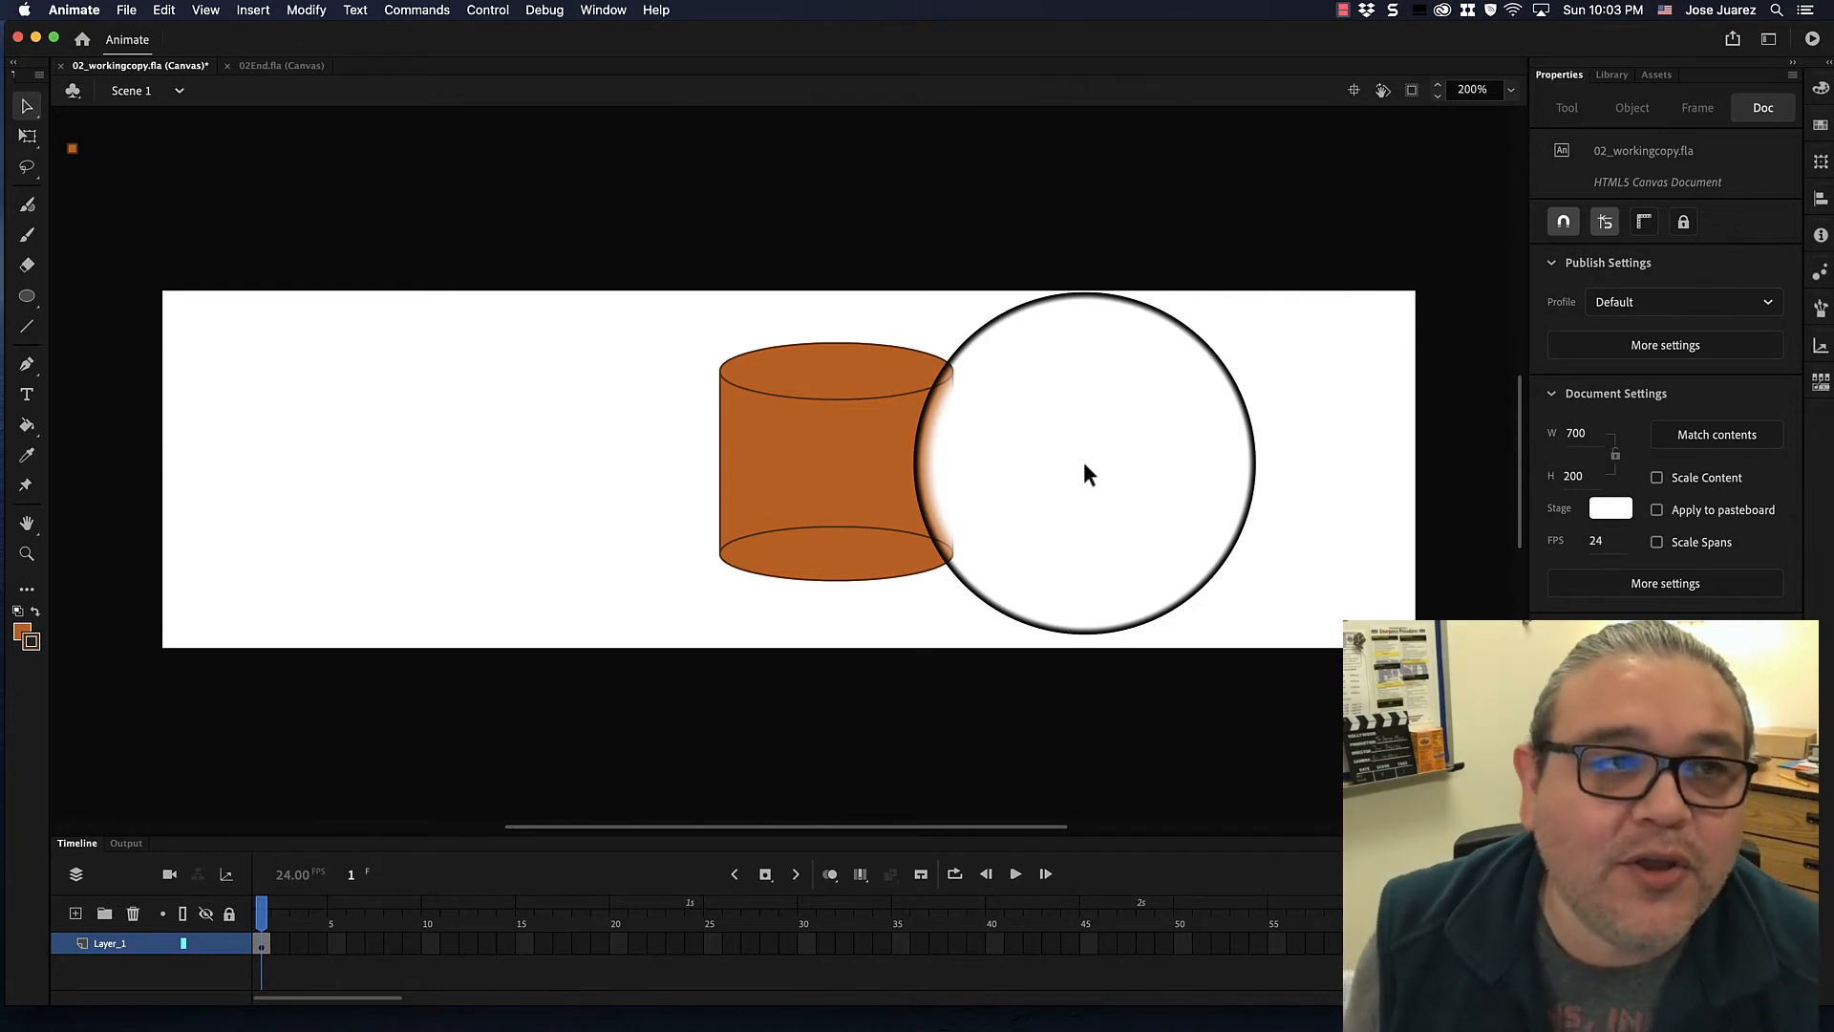
left_click(126, 9)
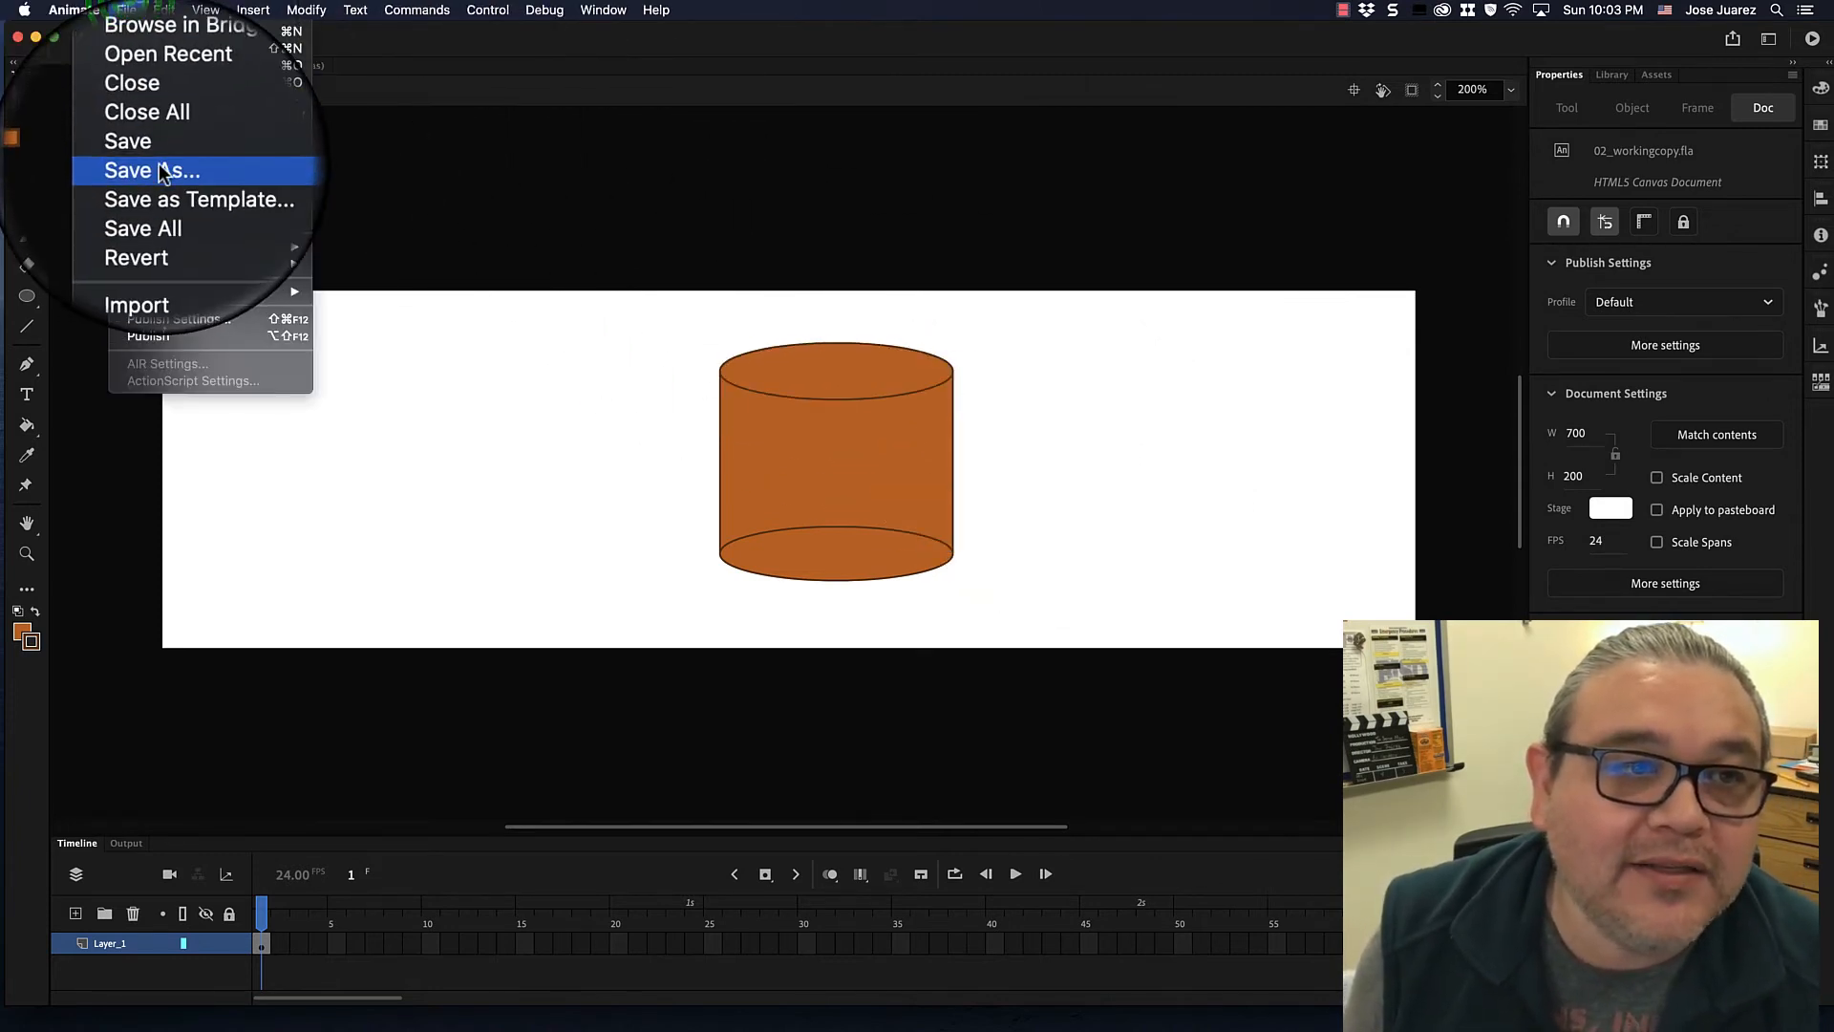
left_click(157, 153)
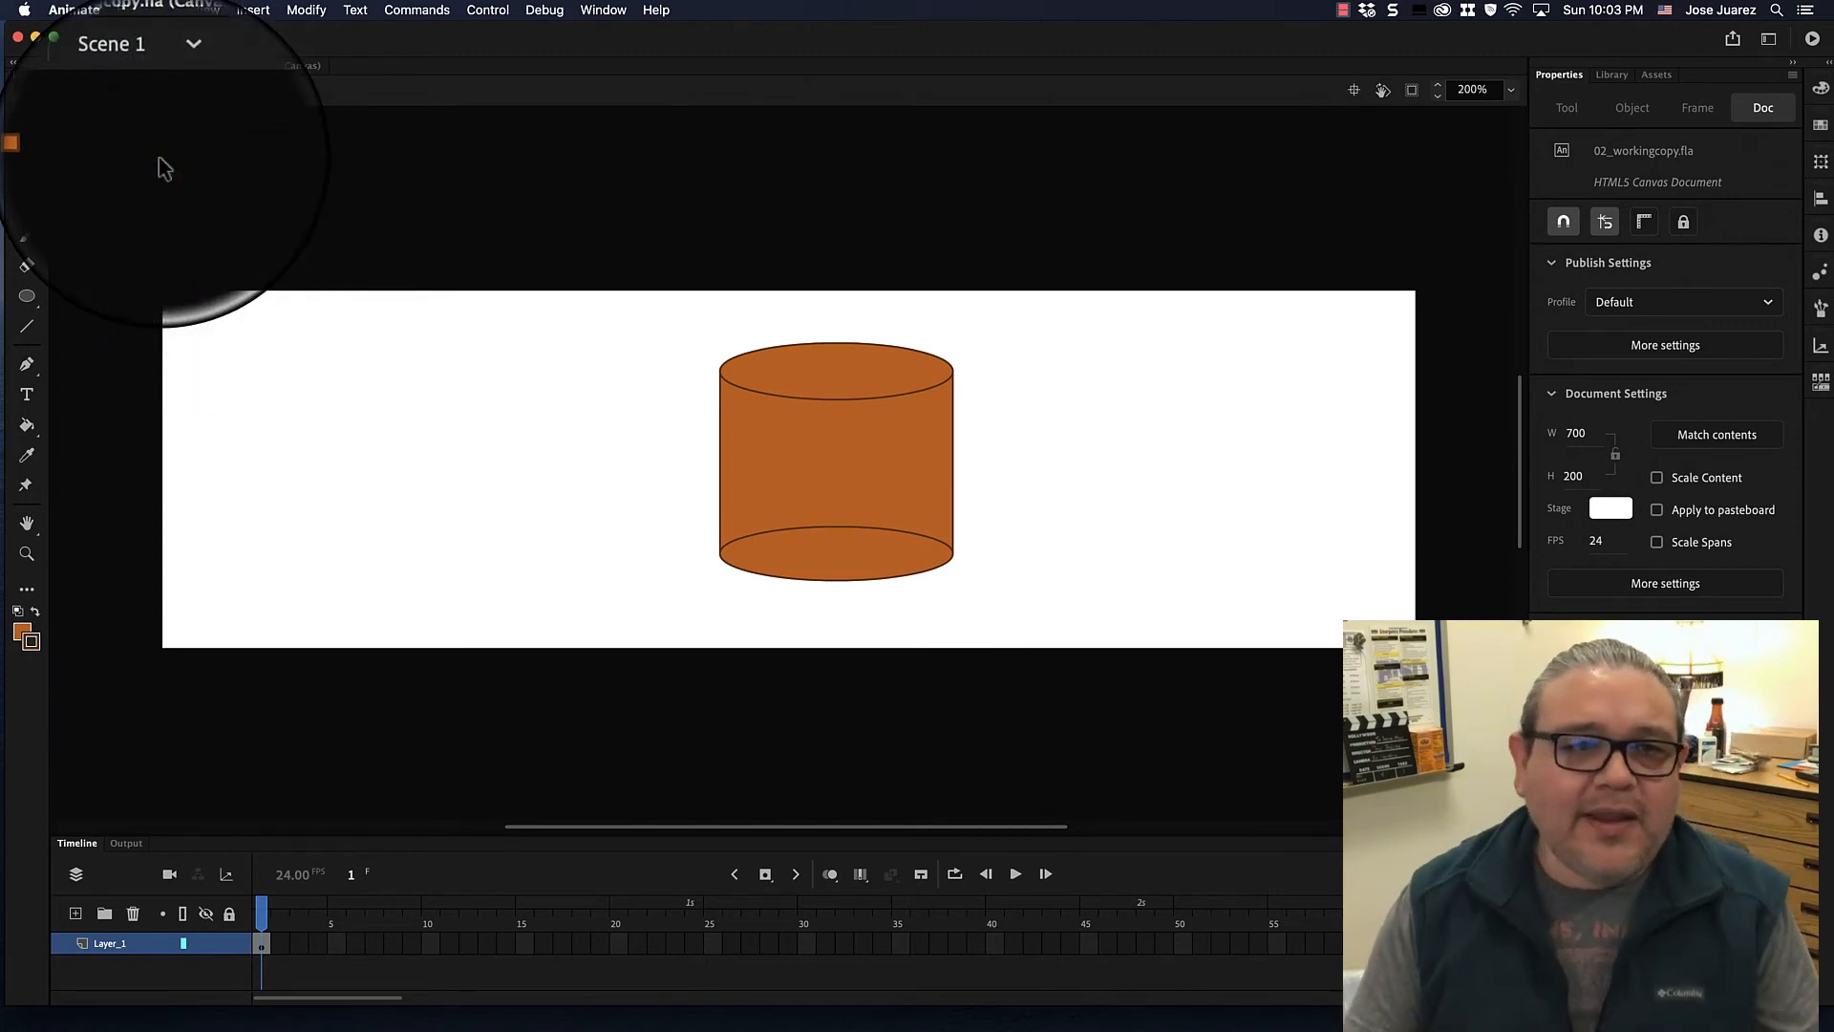
Compare the finished mug's shape in 02End.fla with the cylinder in 02_workingcopy.fla, ending in the working copy.
left_click(272, 70)
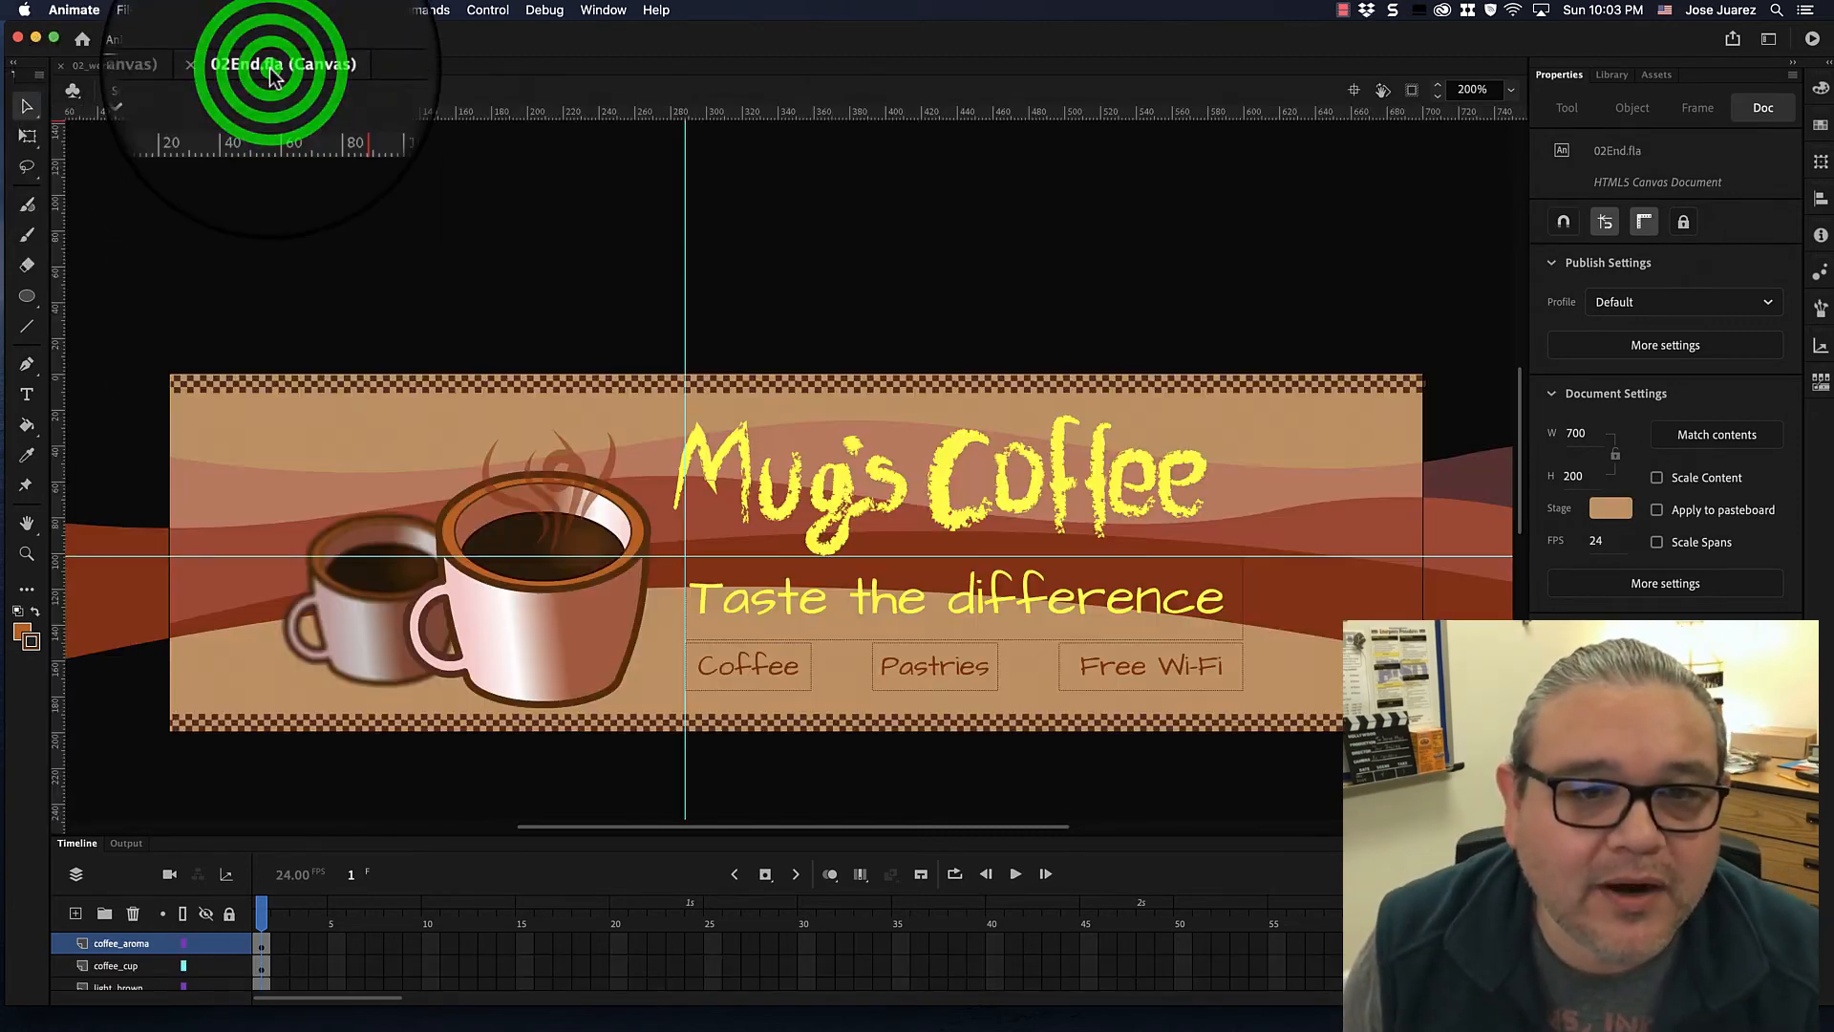
scroll(556, 584, "down", 5)
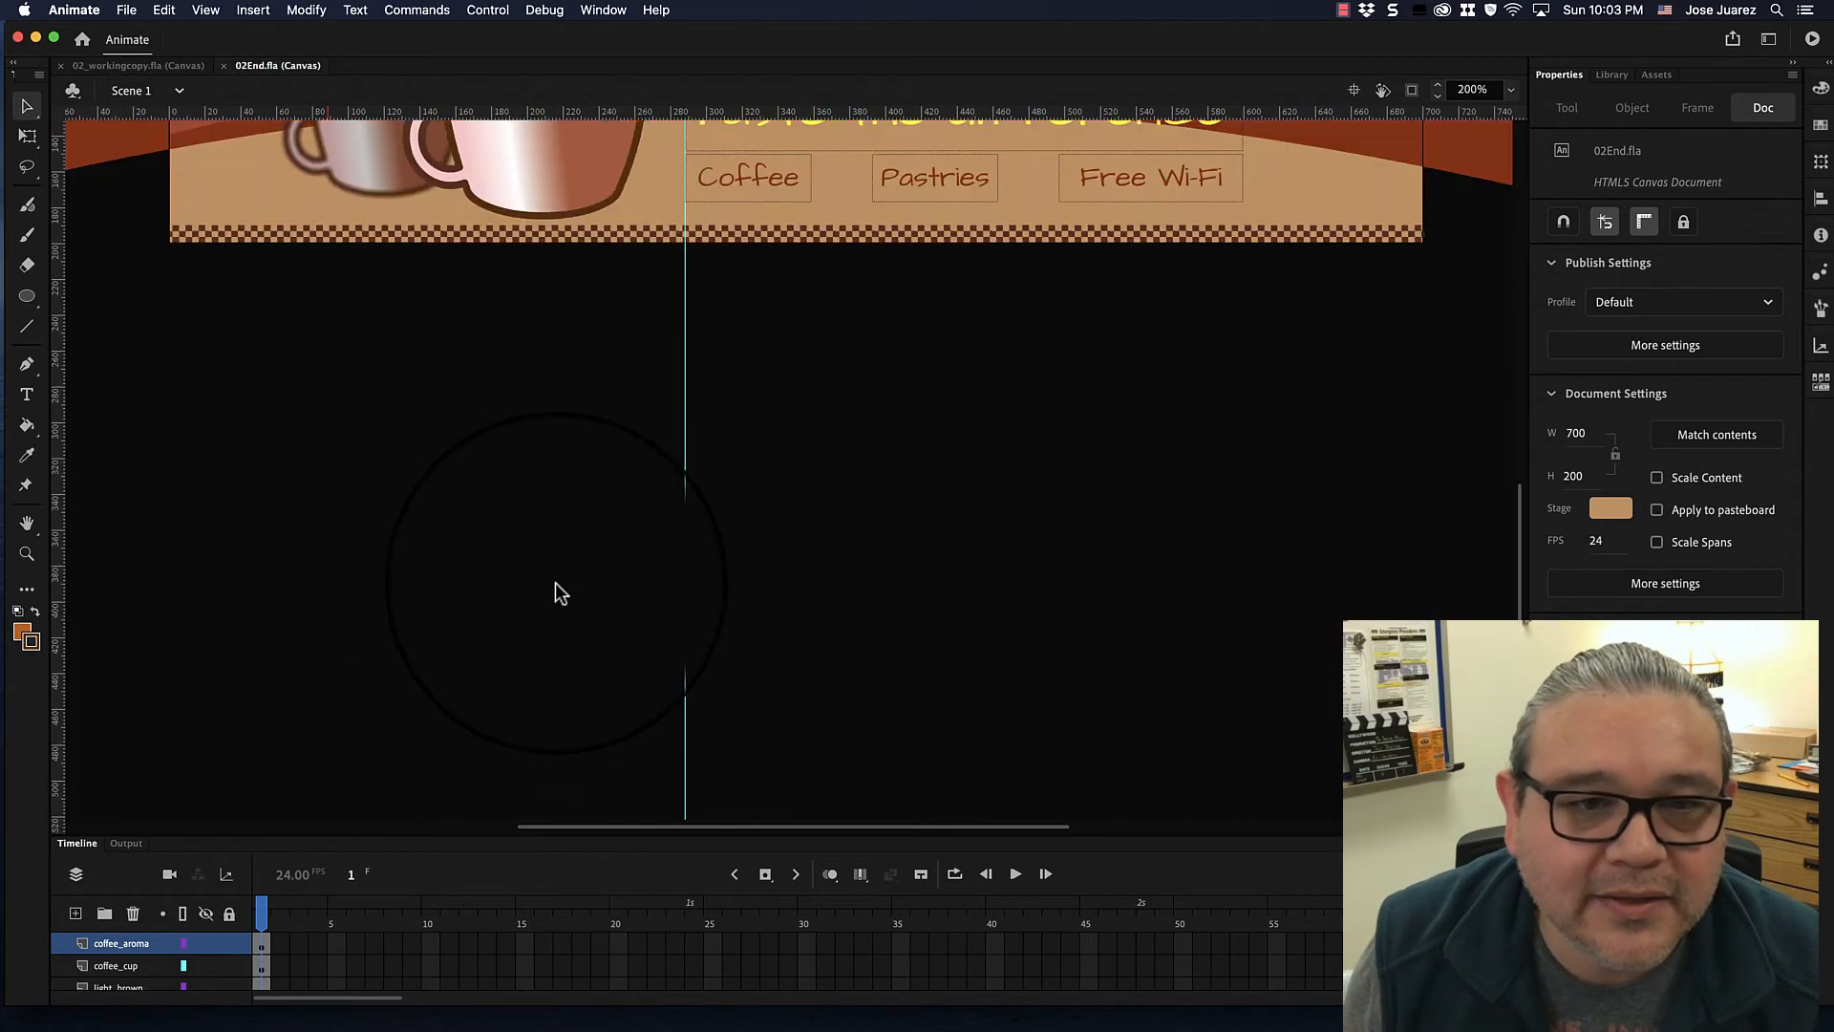
scroll(554, 582, "up", 5)
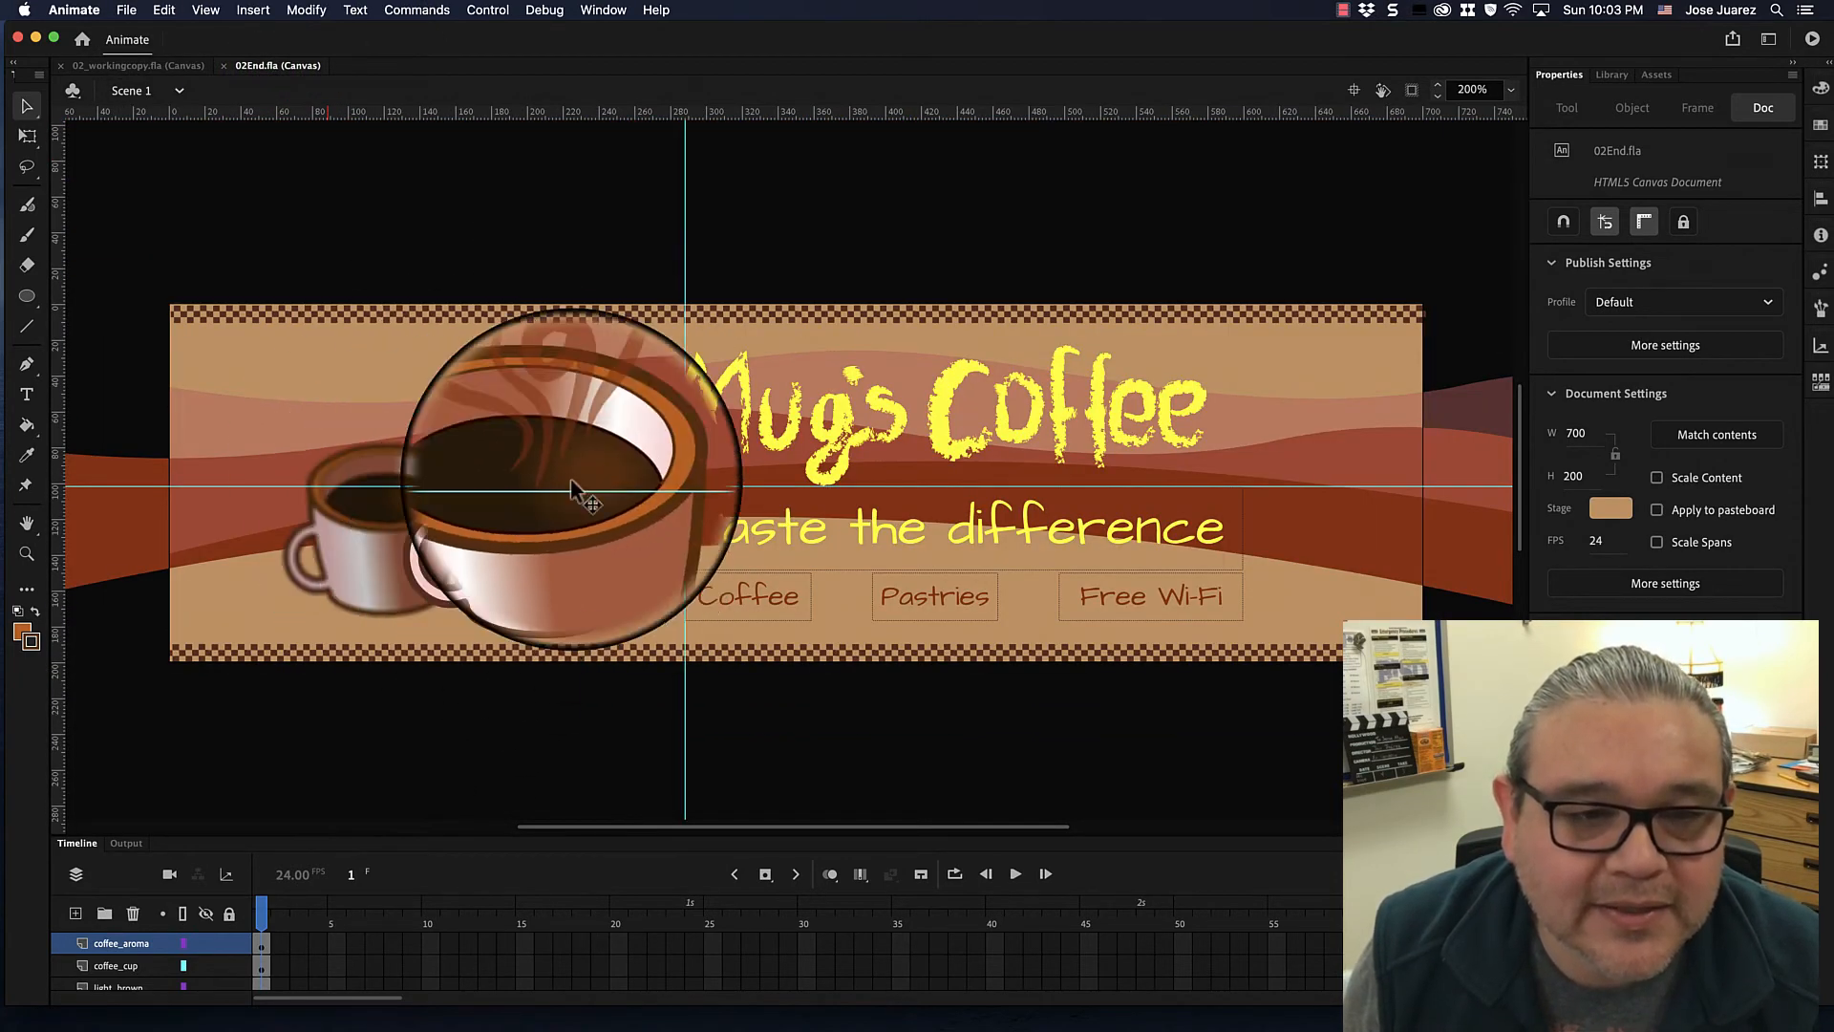
left_click(164, 65)
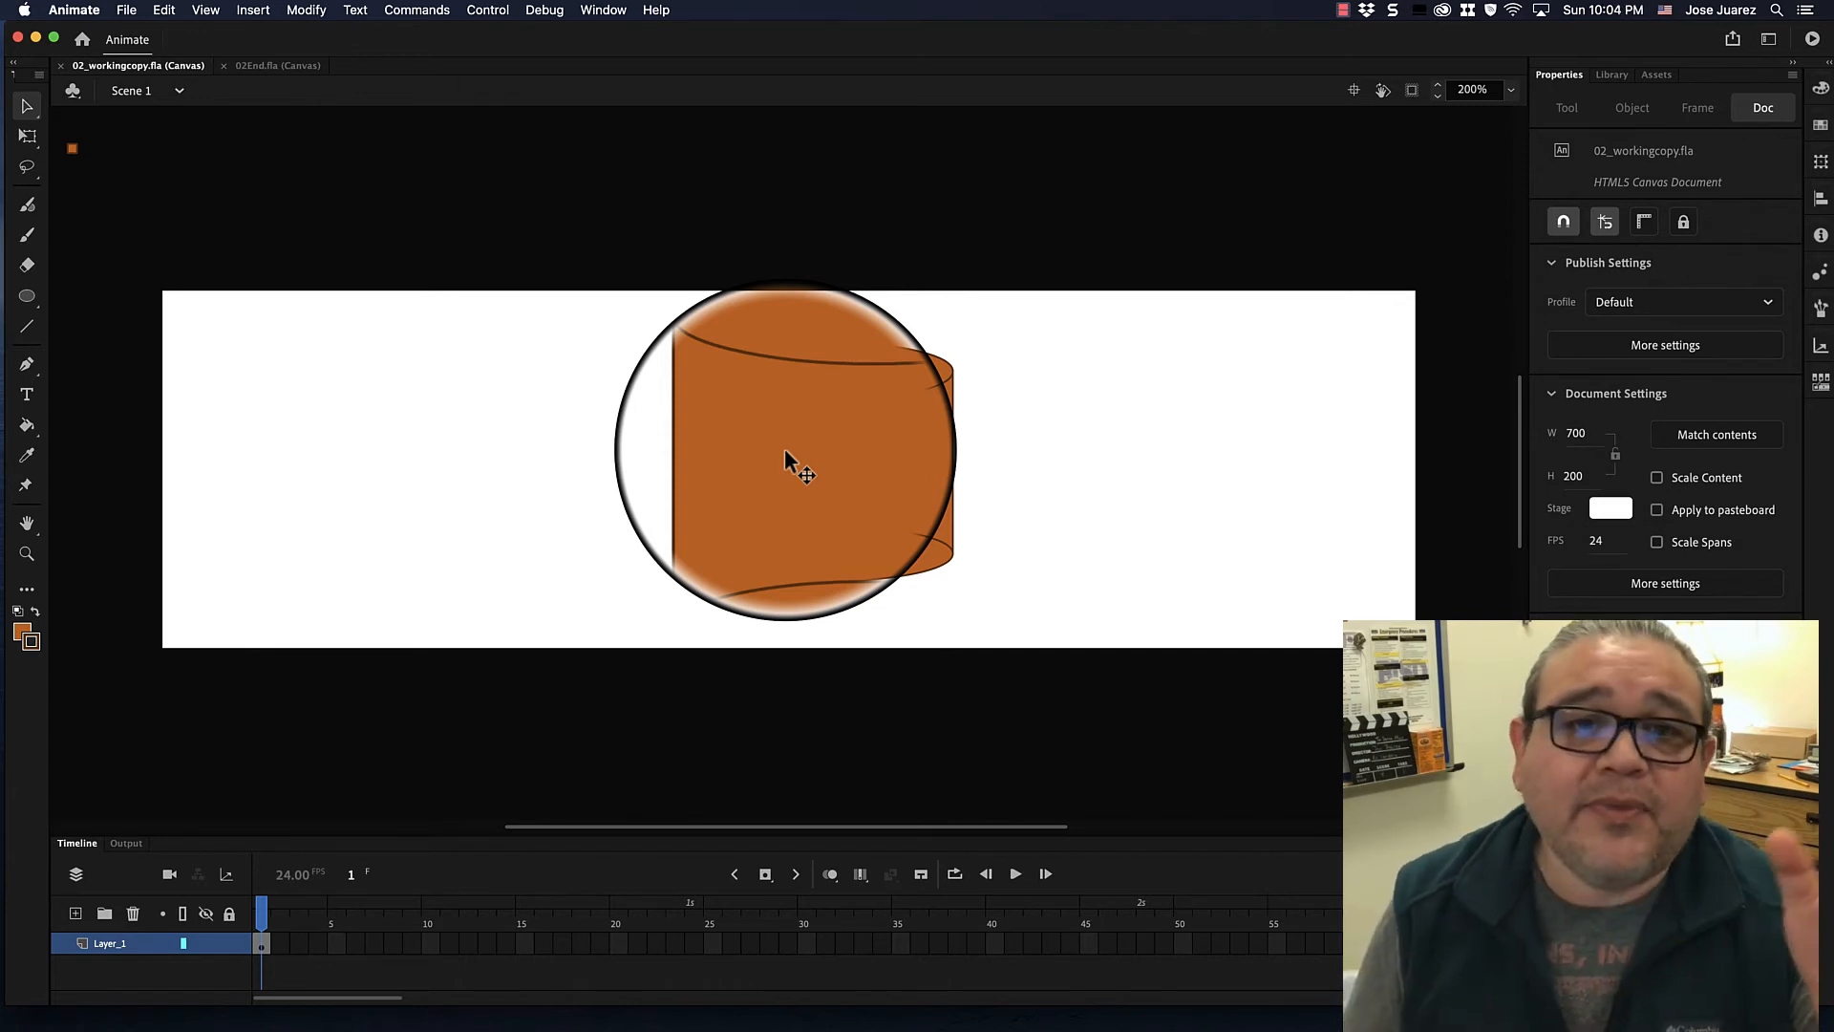
left_click(262, 67)
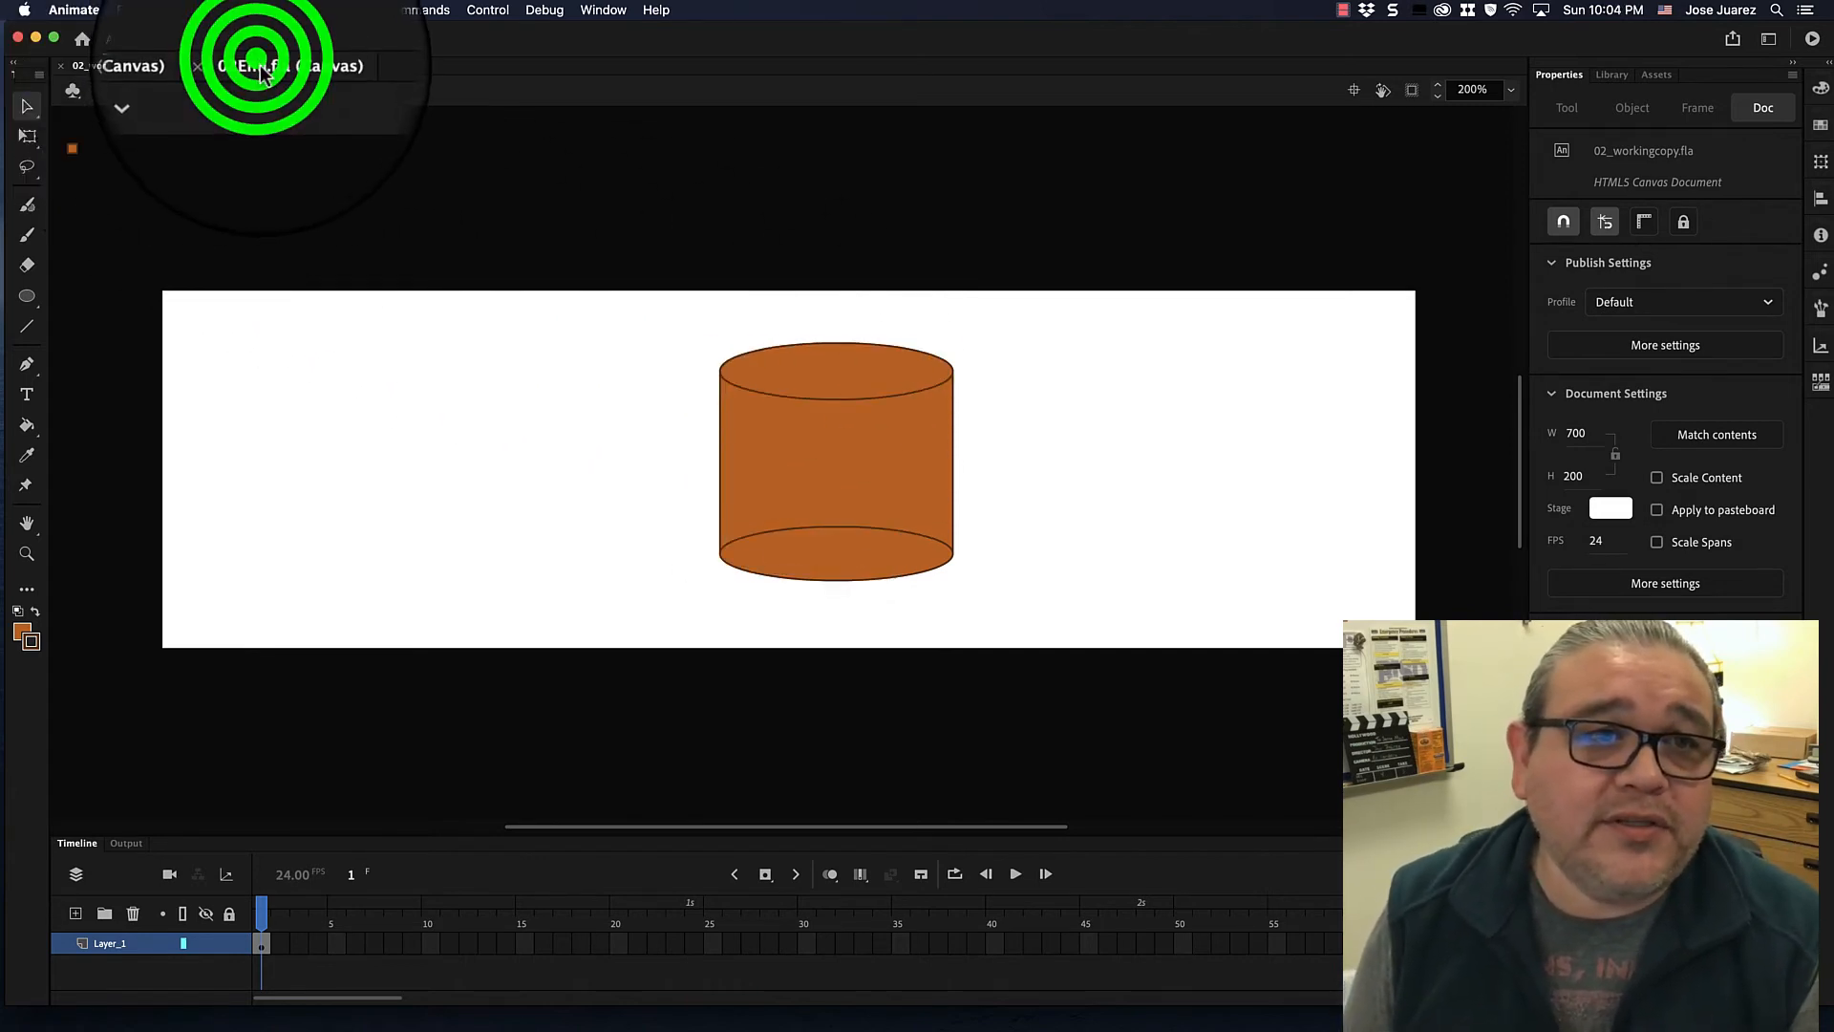
left_click(177, 63)
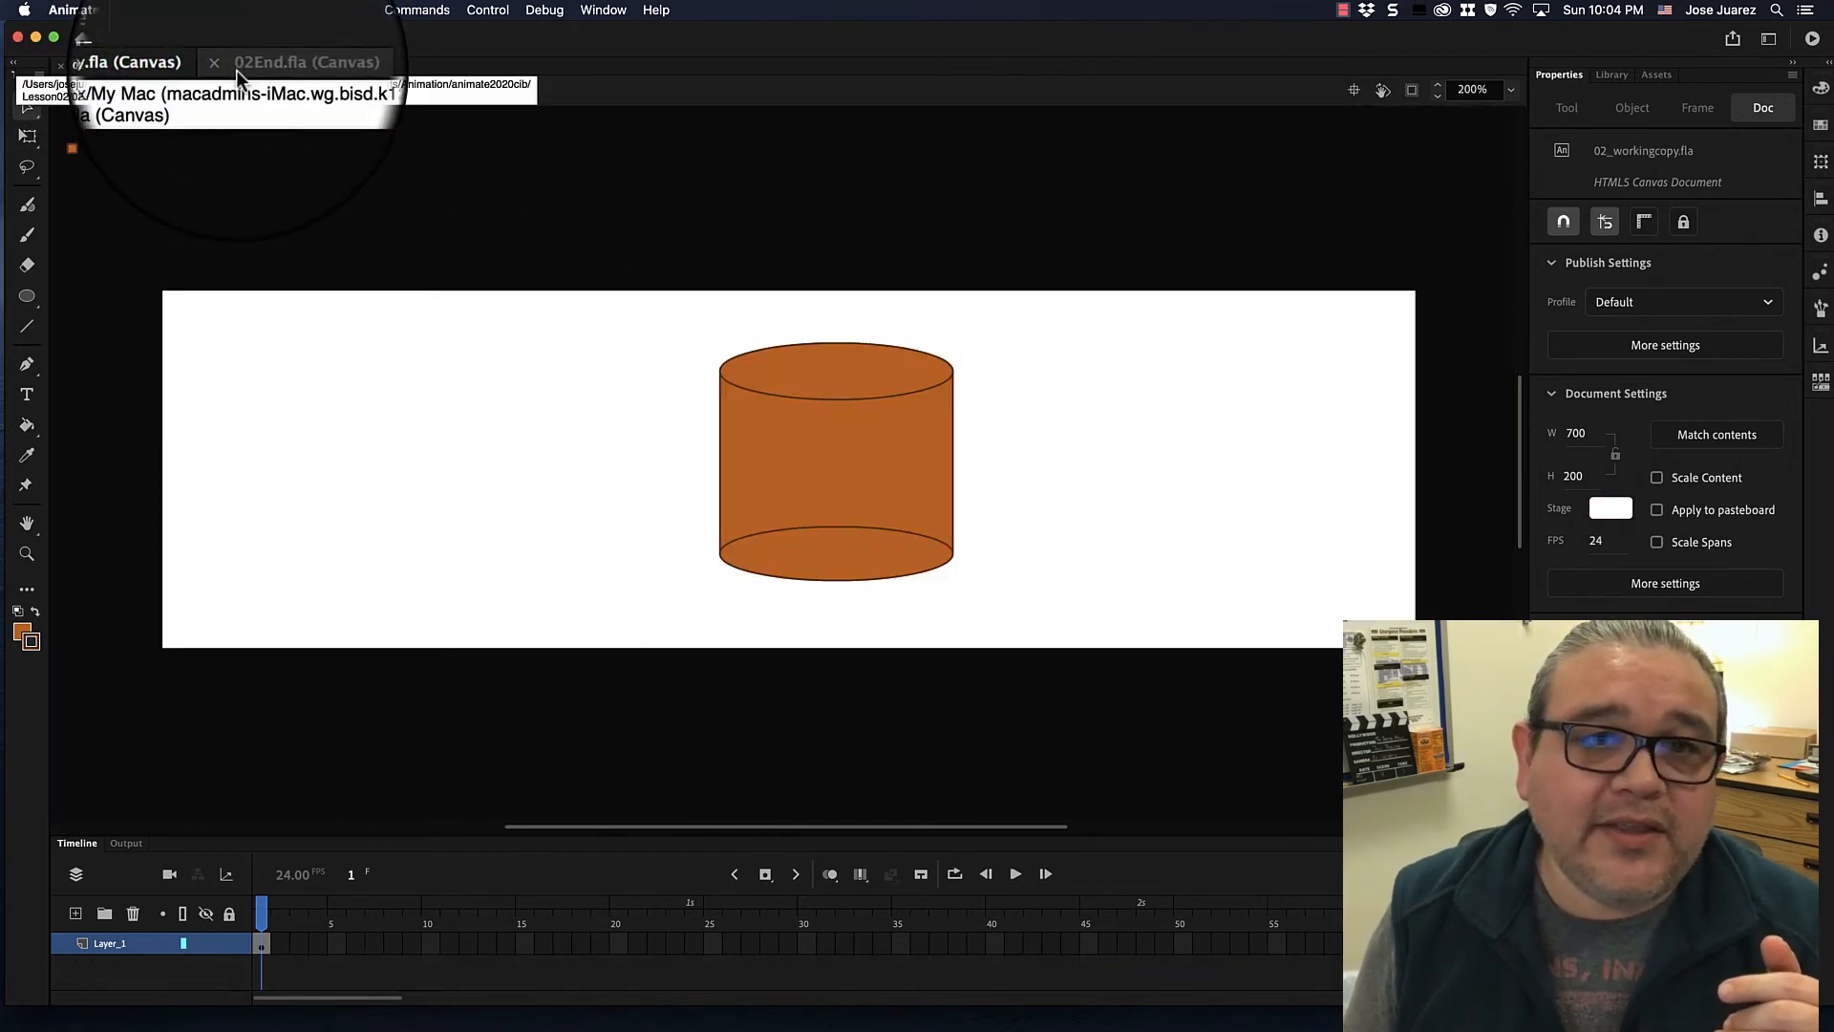
left_click(246, 69)
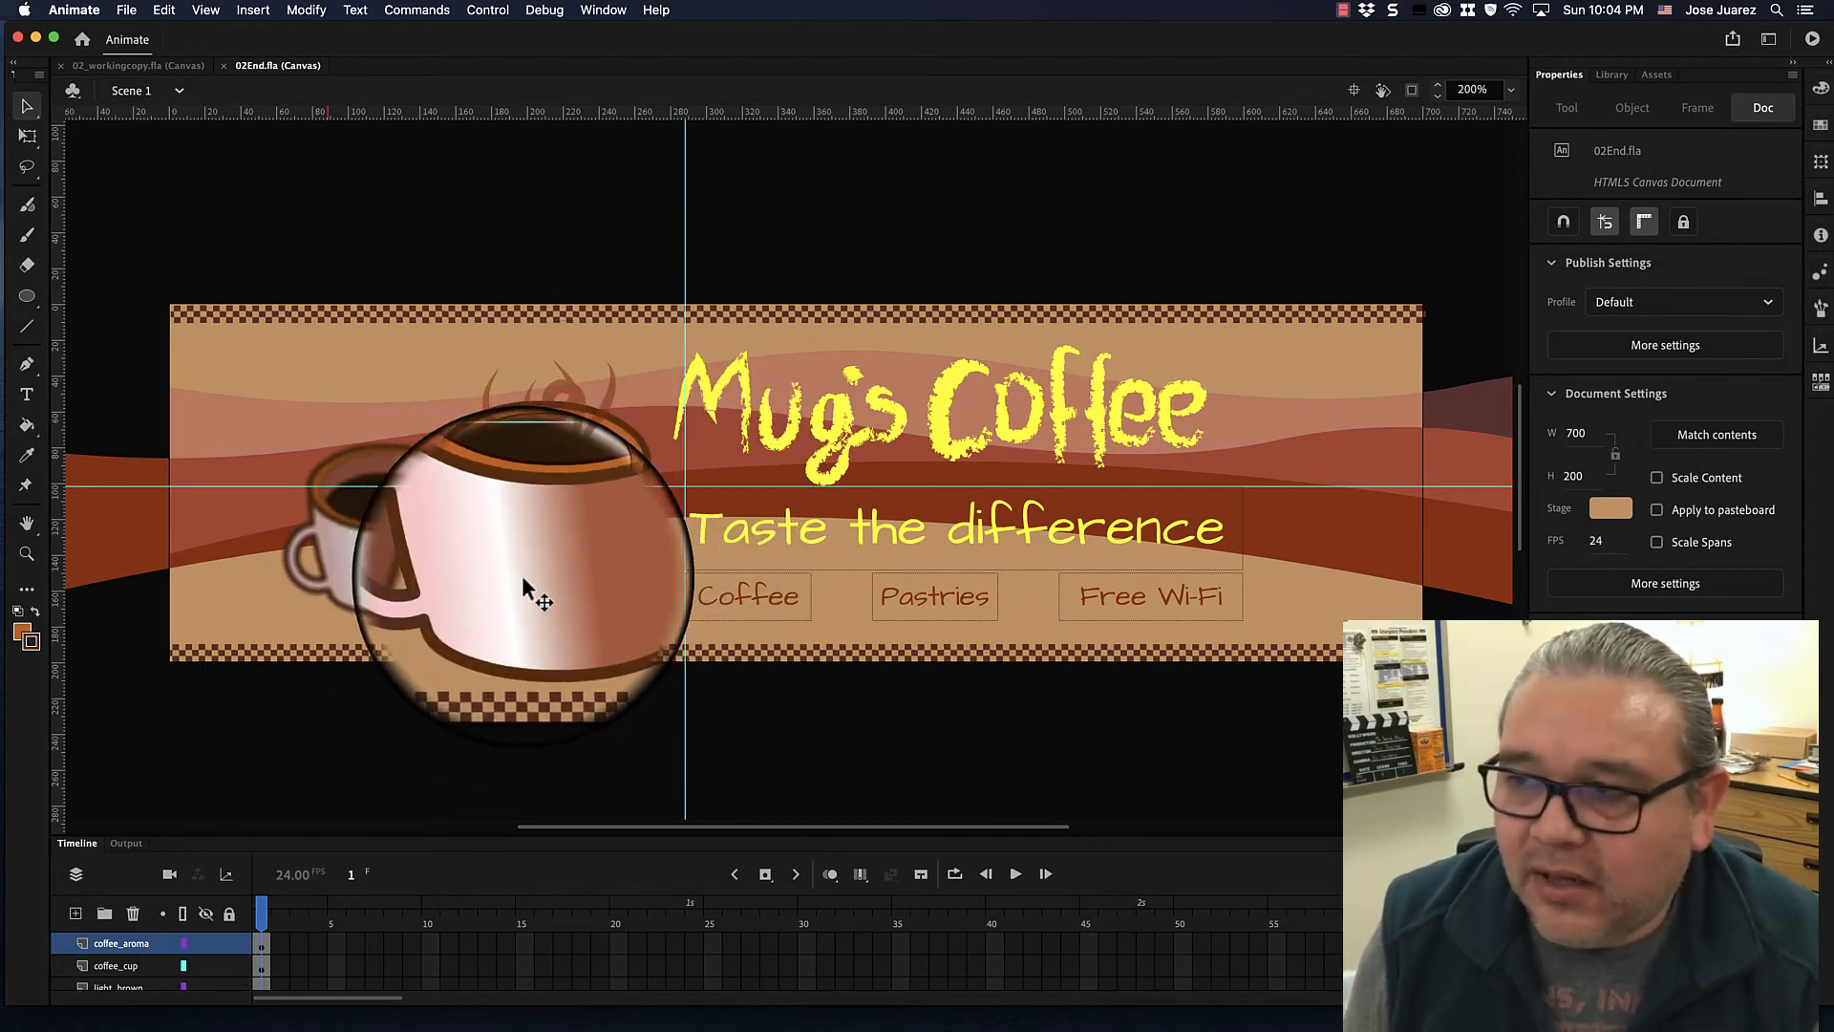
left_click(132, 63)
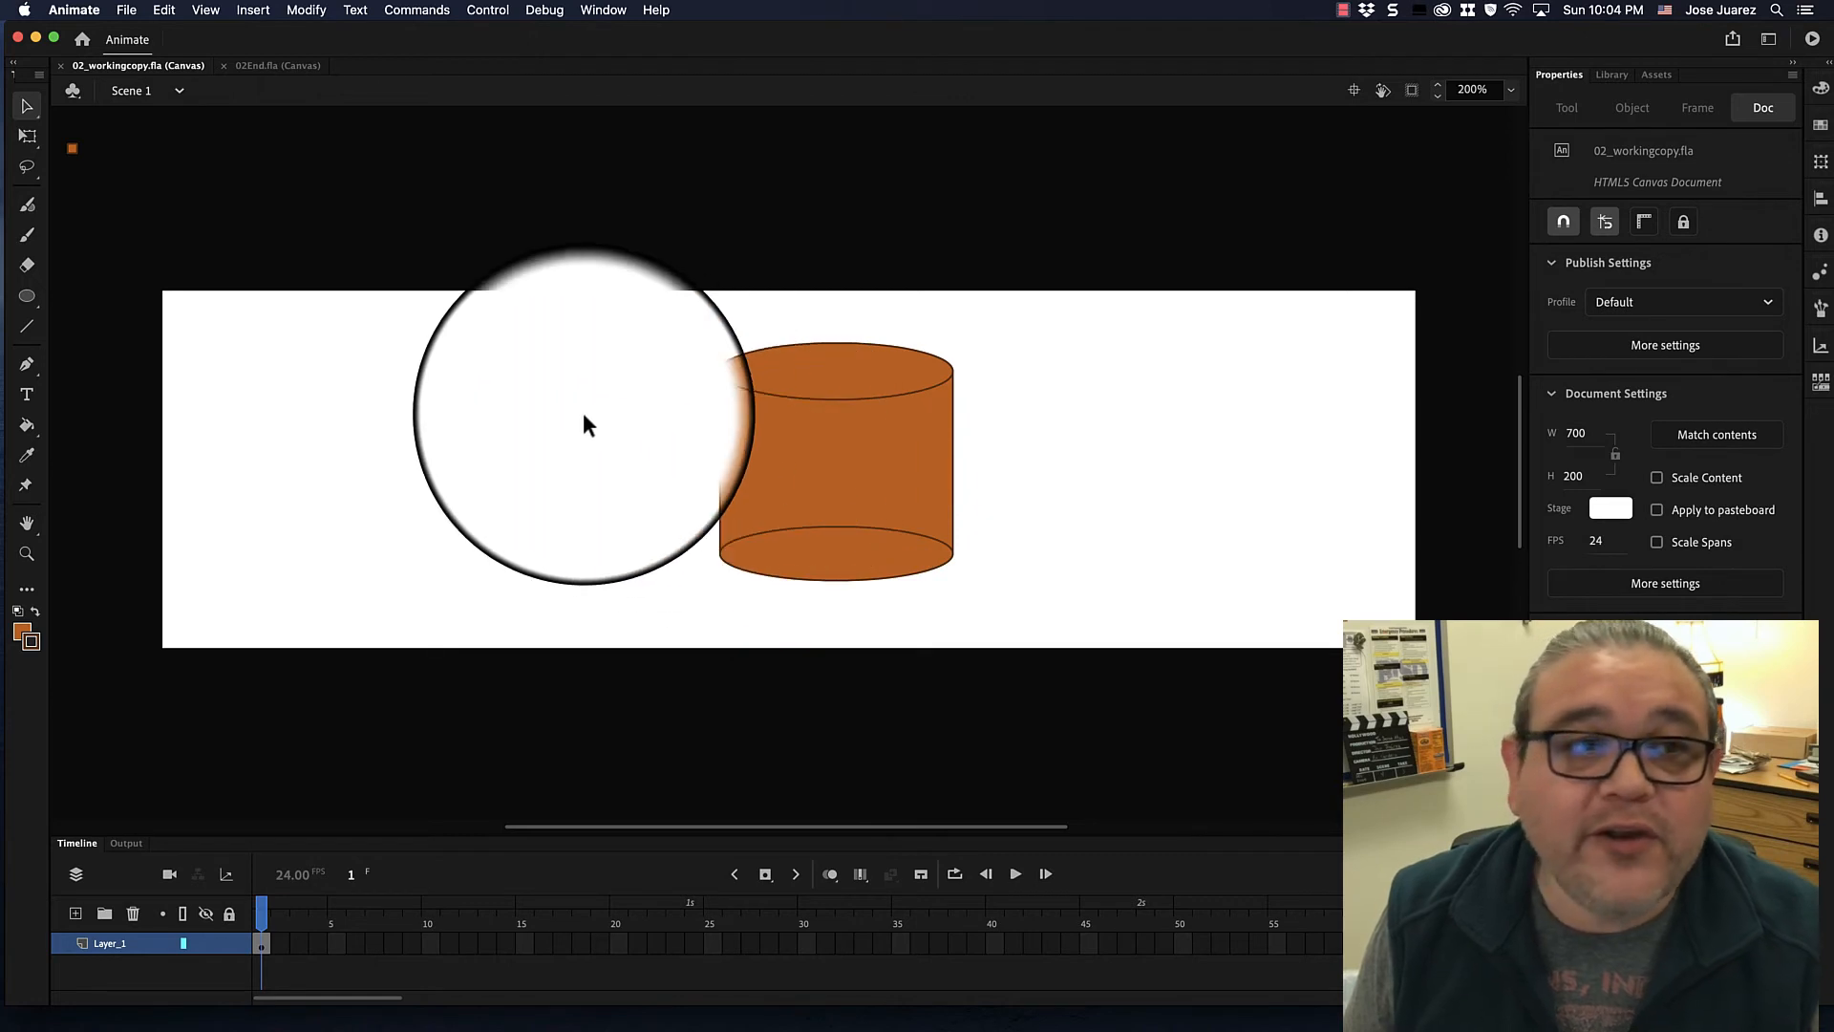
Select and delete the stray small orange square on the pasteboard outside the stage.
left_click(64, 133)
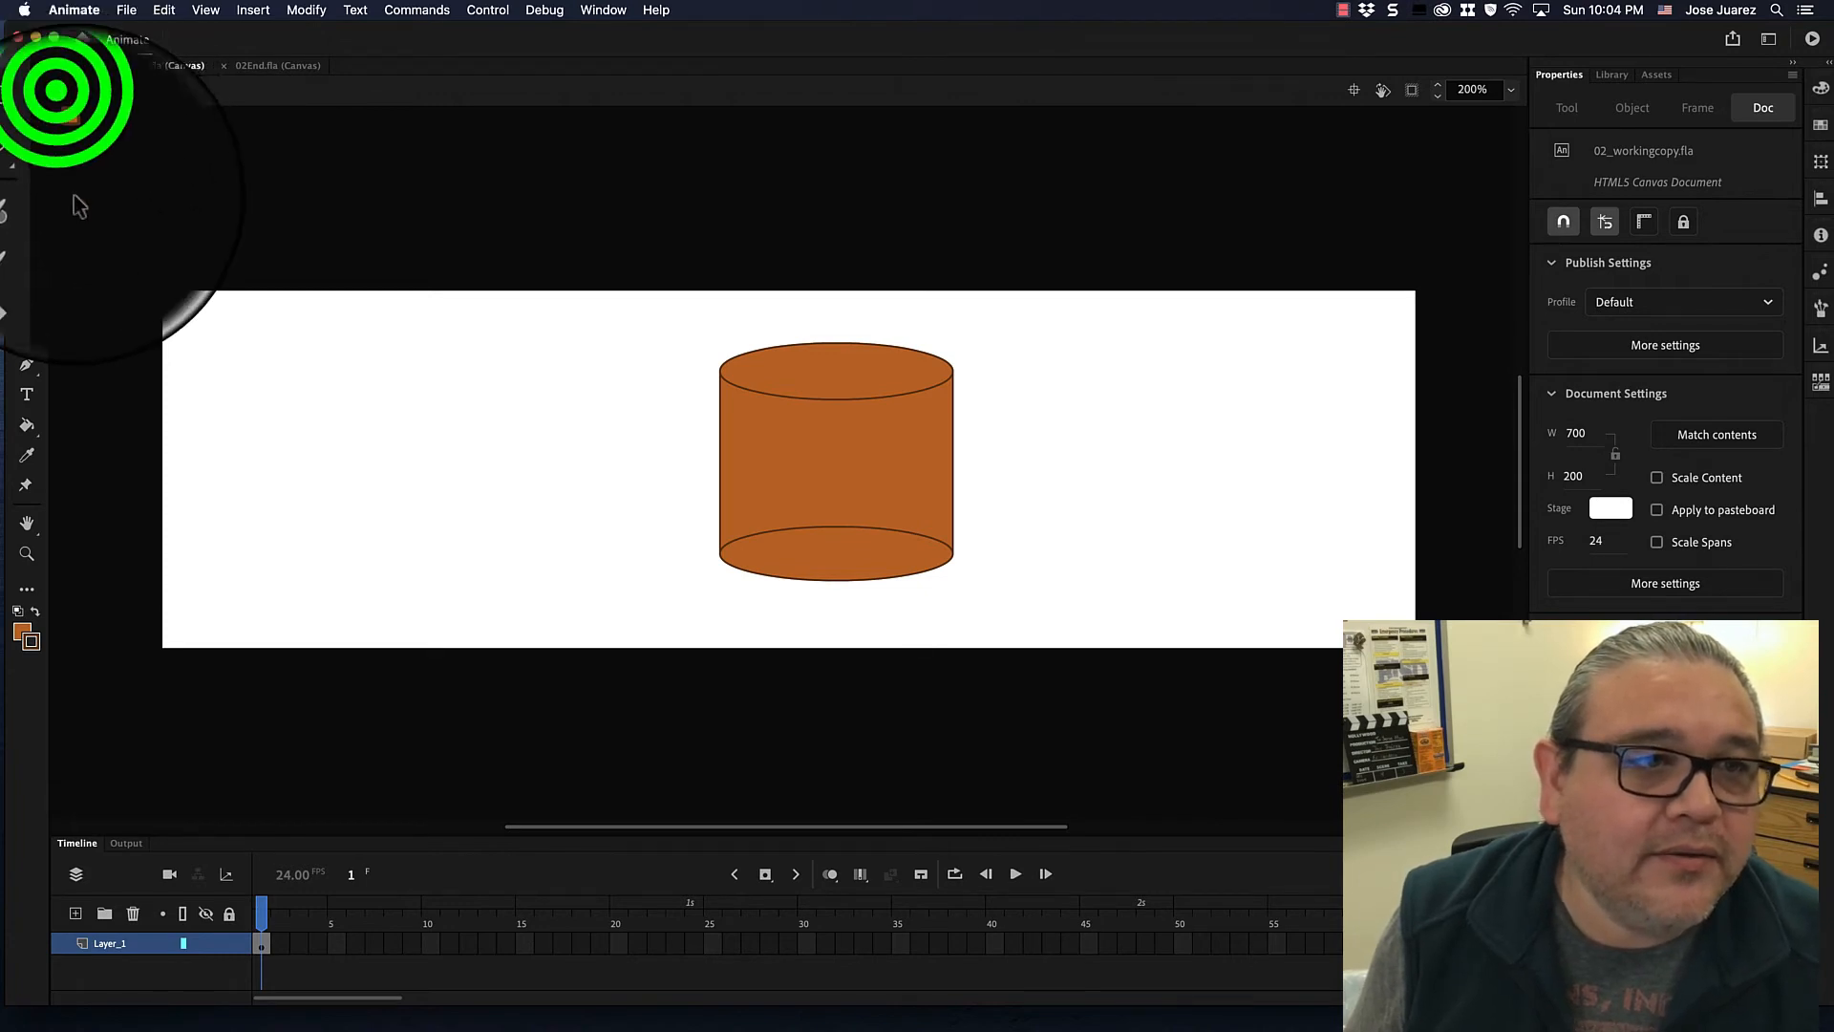
left_click(73, 117)
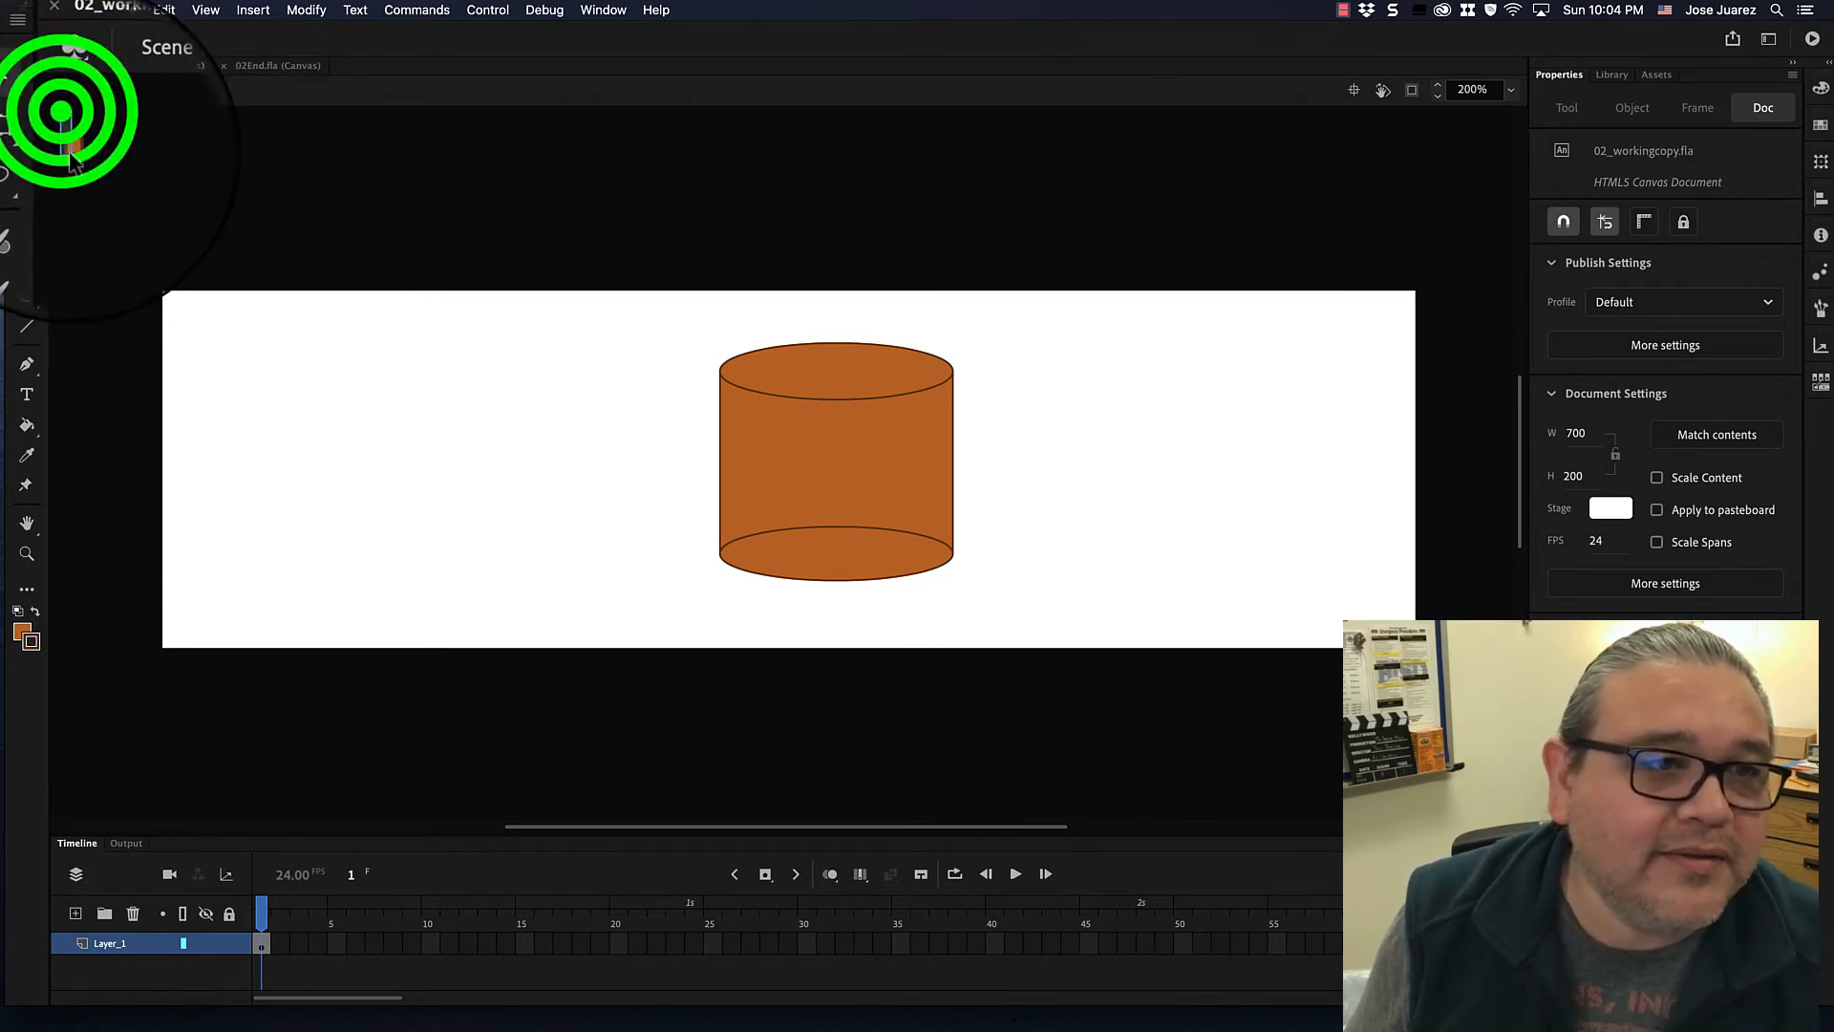
key("Delete")
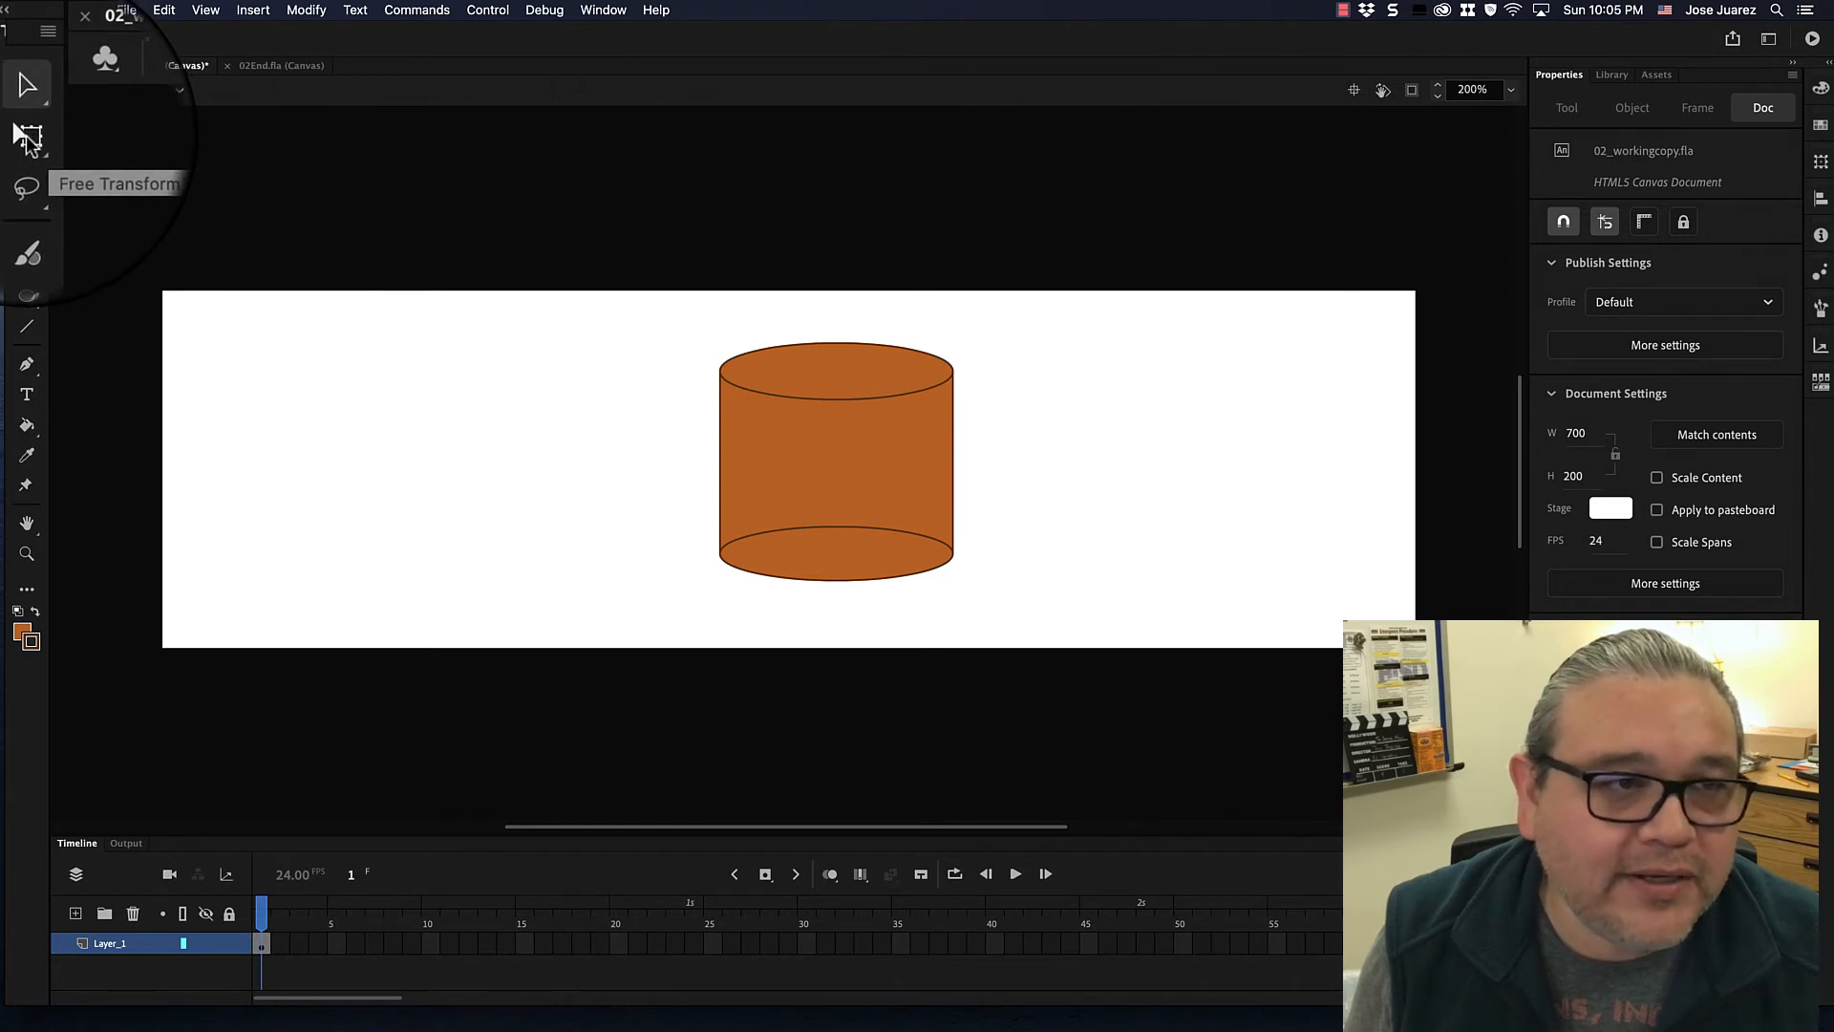
Select the whole cylinder with Free Transform and taper it symmetrically toward its base into a mug shape about 122 px wide, leaving it deselected.
left_click(26, 135)
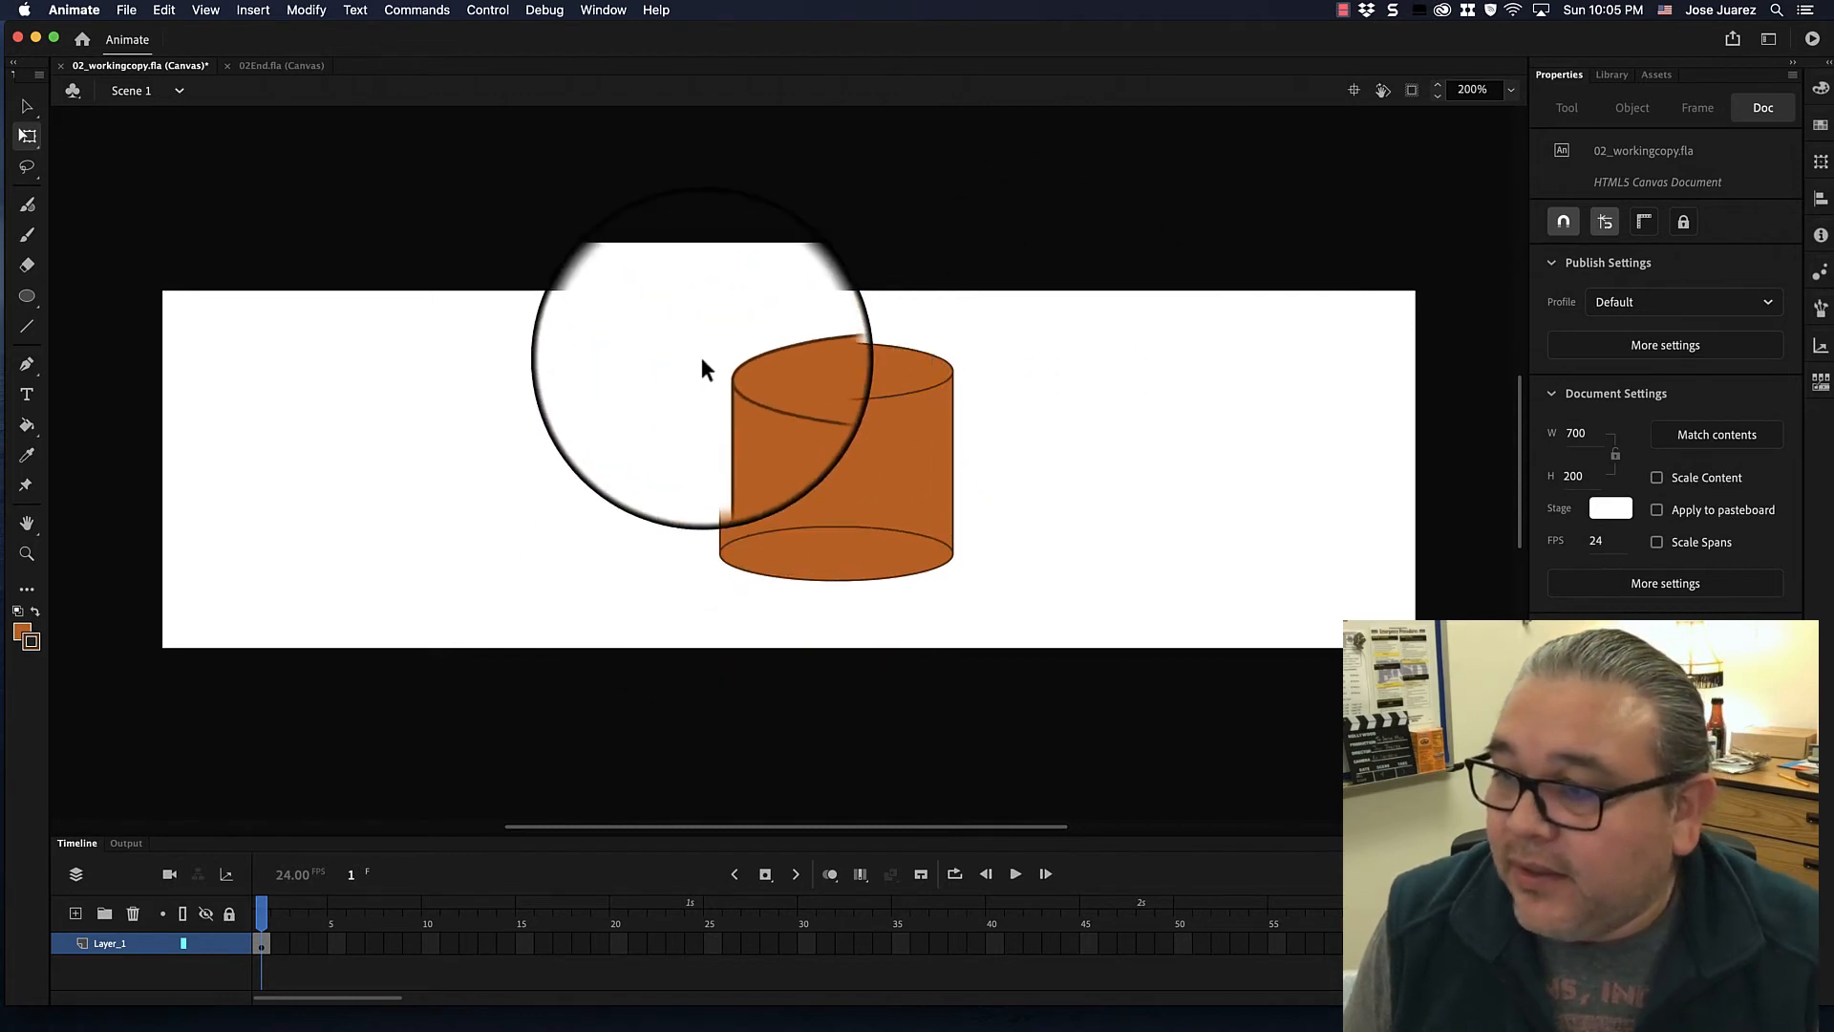
left_click_drag(630, 224, 1058, 731)
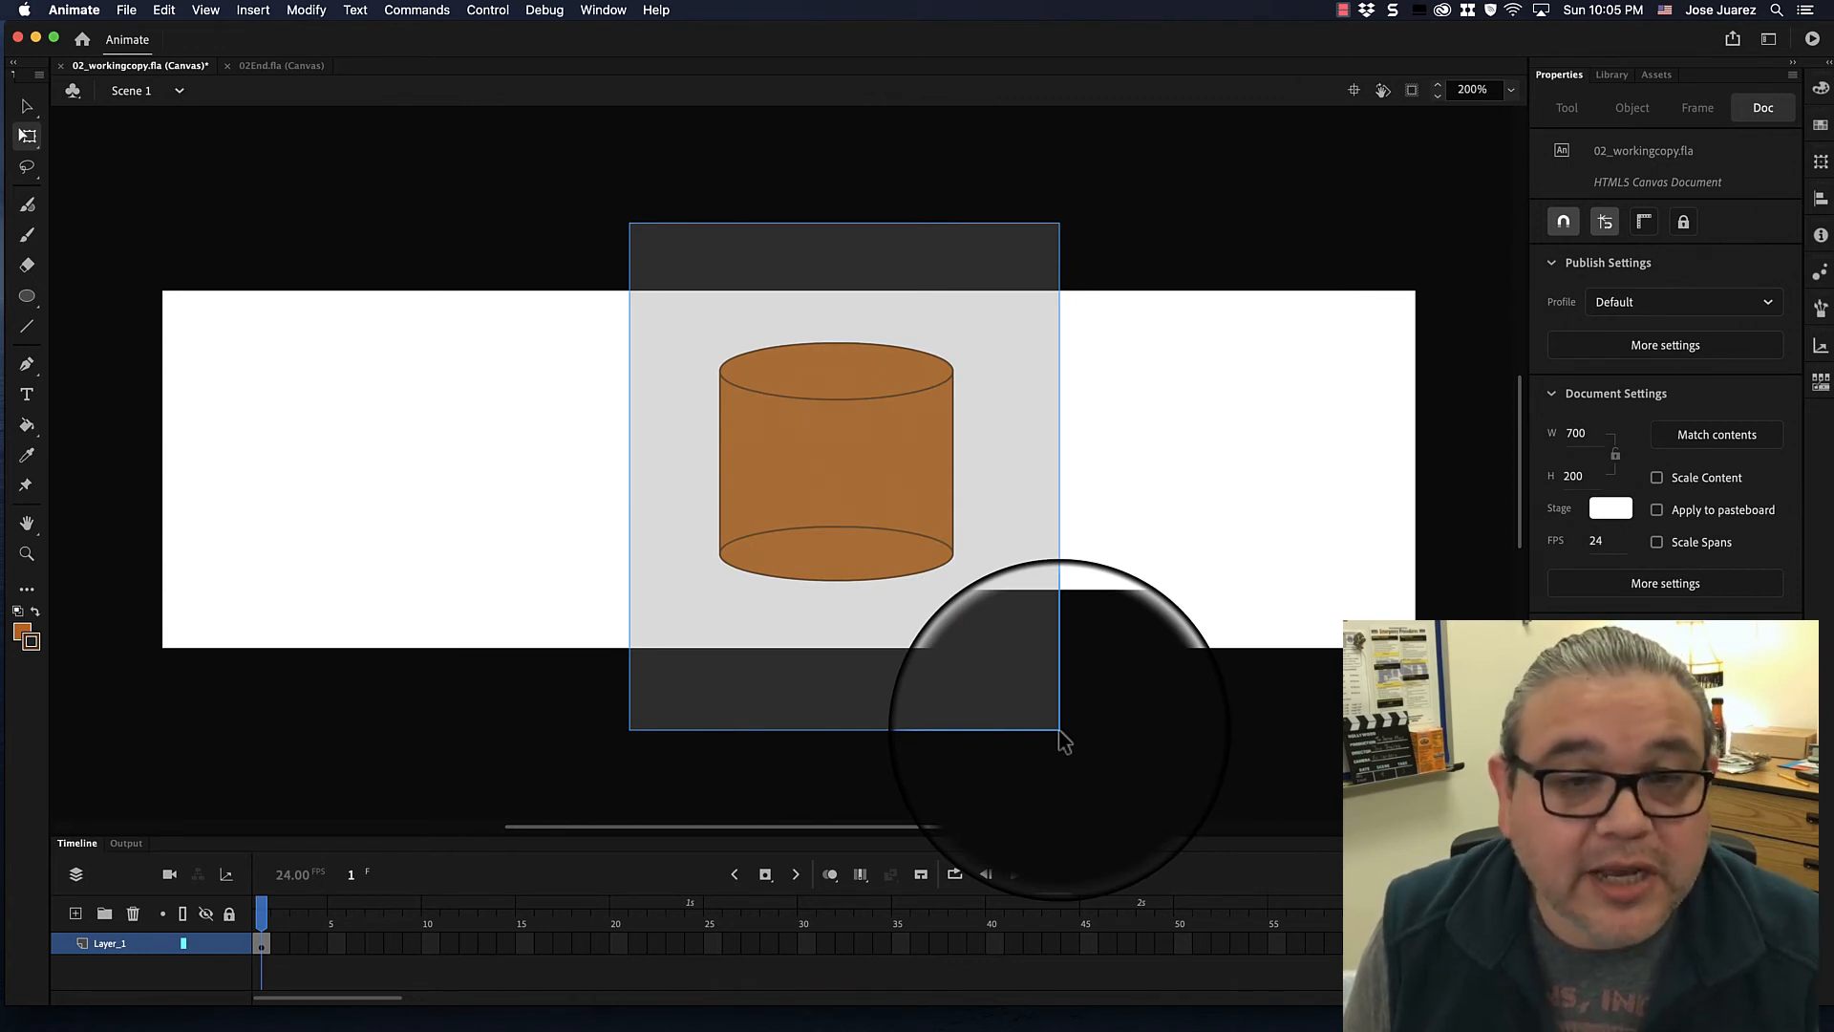
left_click_drag(1060, 732, 1061, 733)
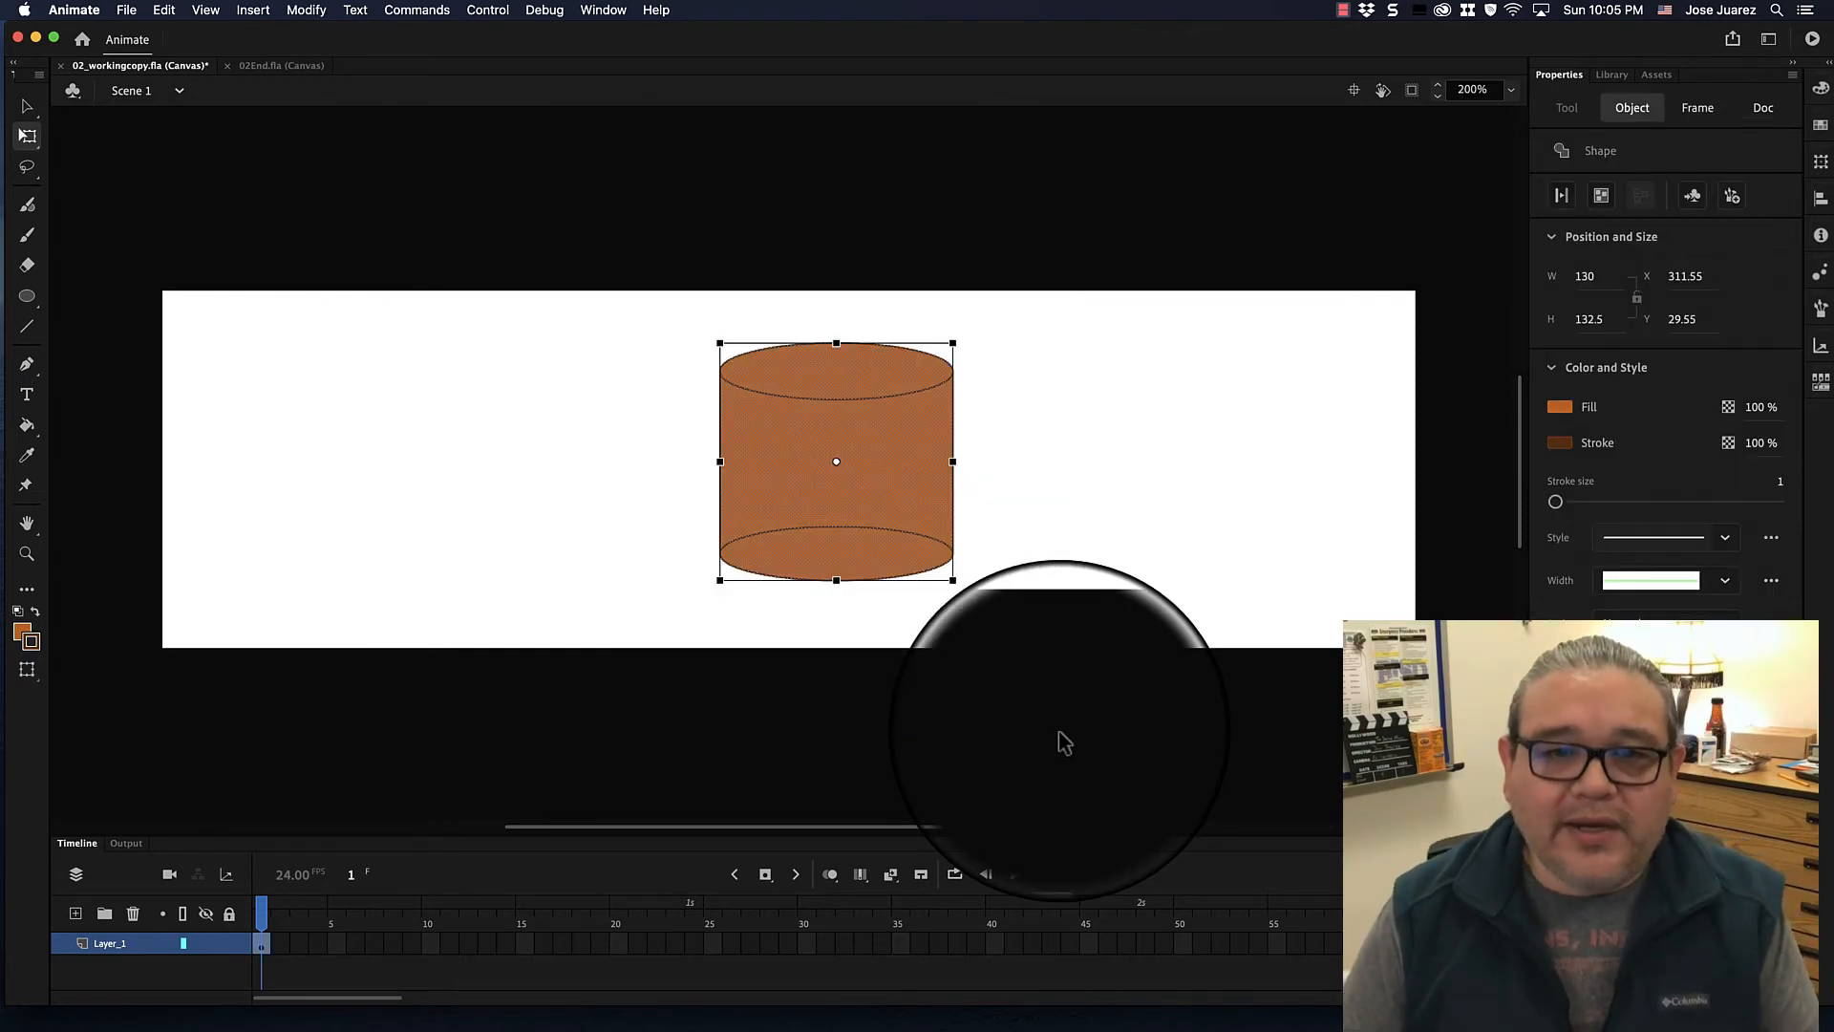
left_click(1063, 741)
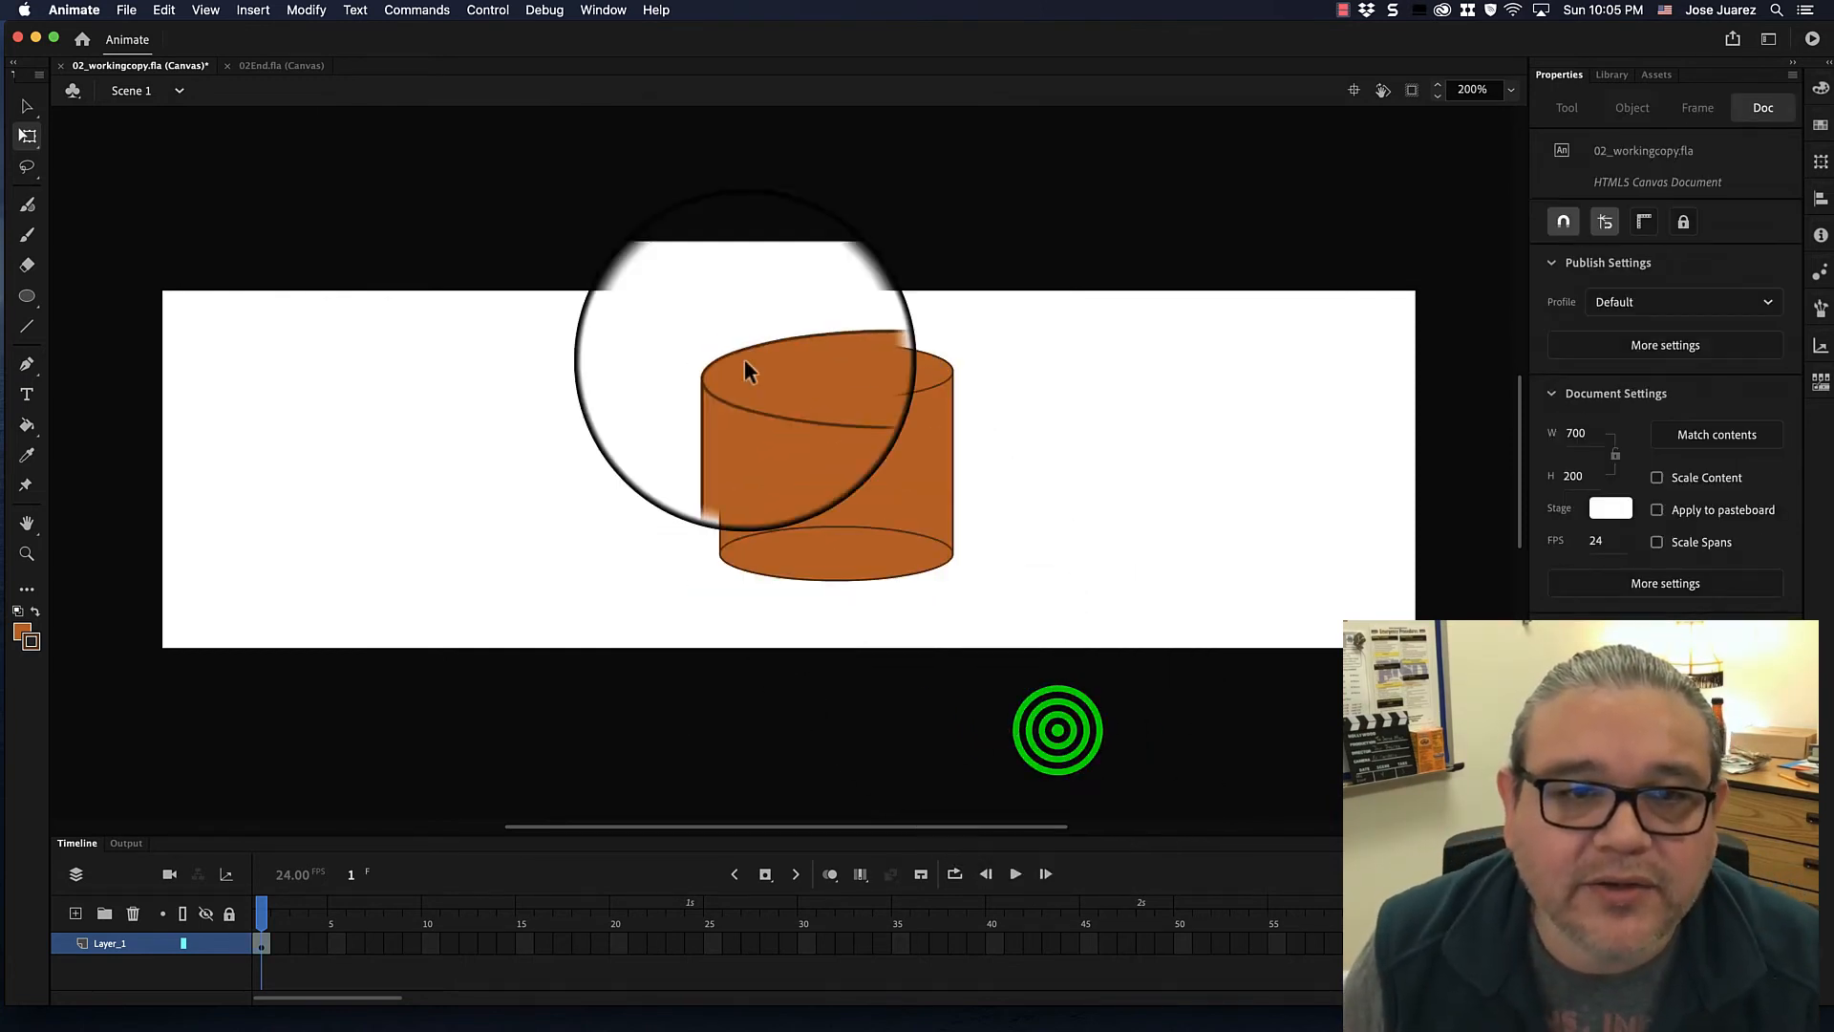
left_click(643, 237)
left_click_drag(643, 237, 1031, 716)
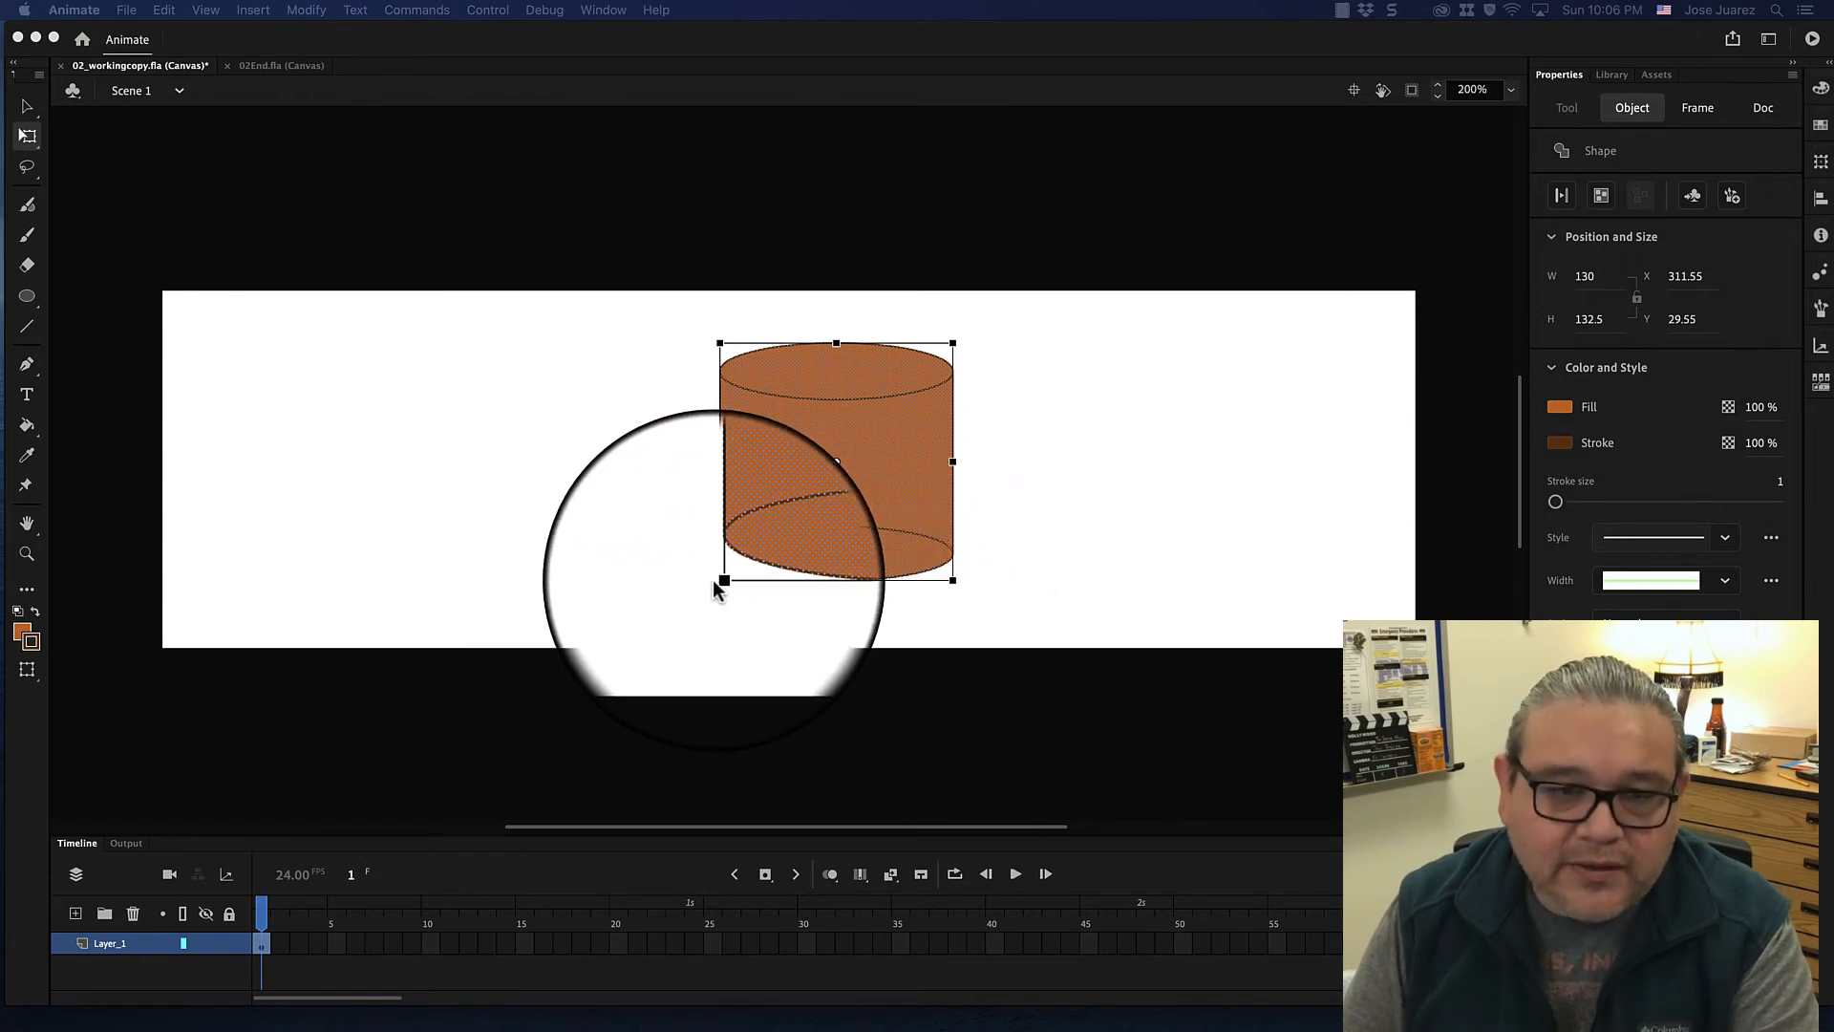
left_click_drag(719, 579, 759, 585)
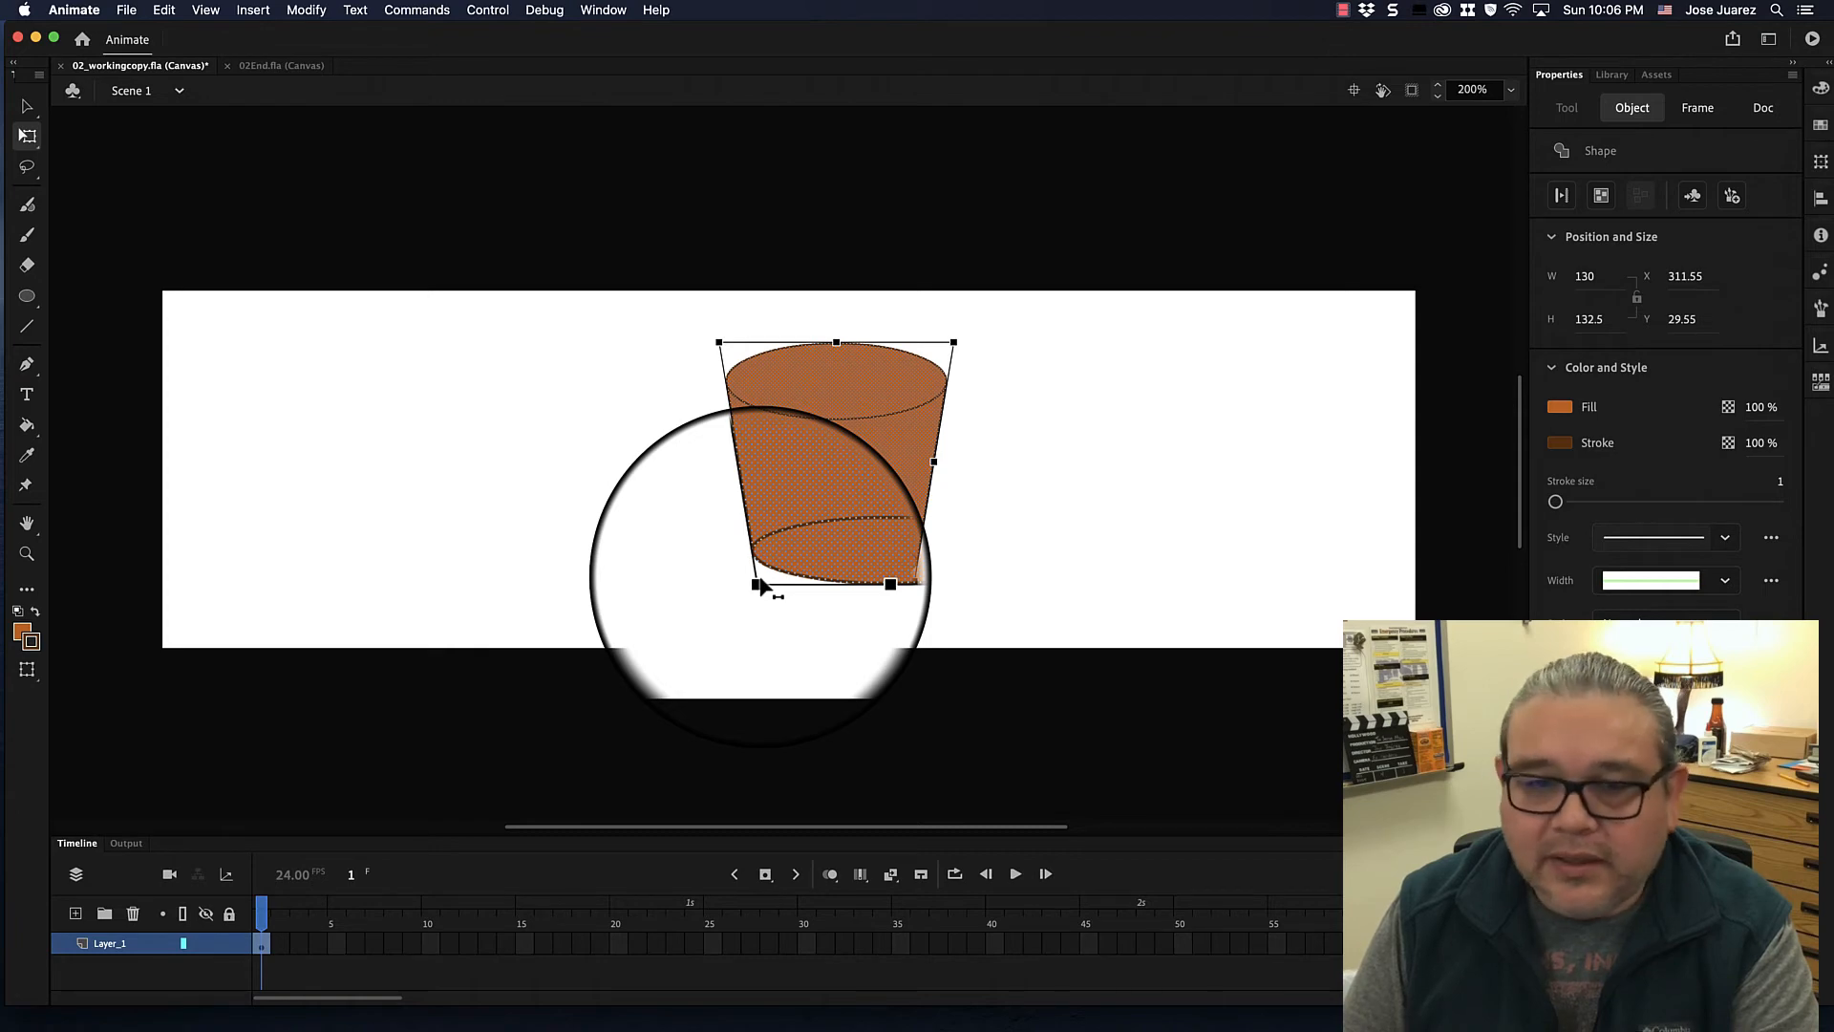
left_click_drag(762, 585, 763, 584)
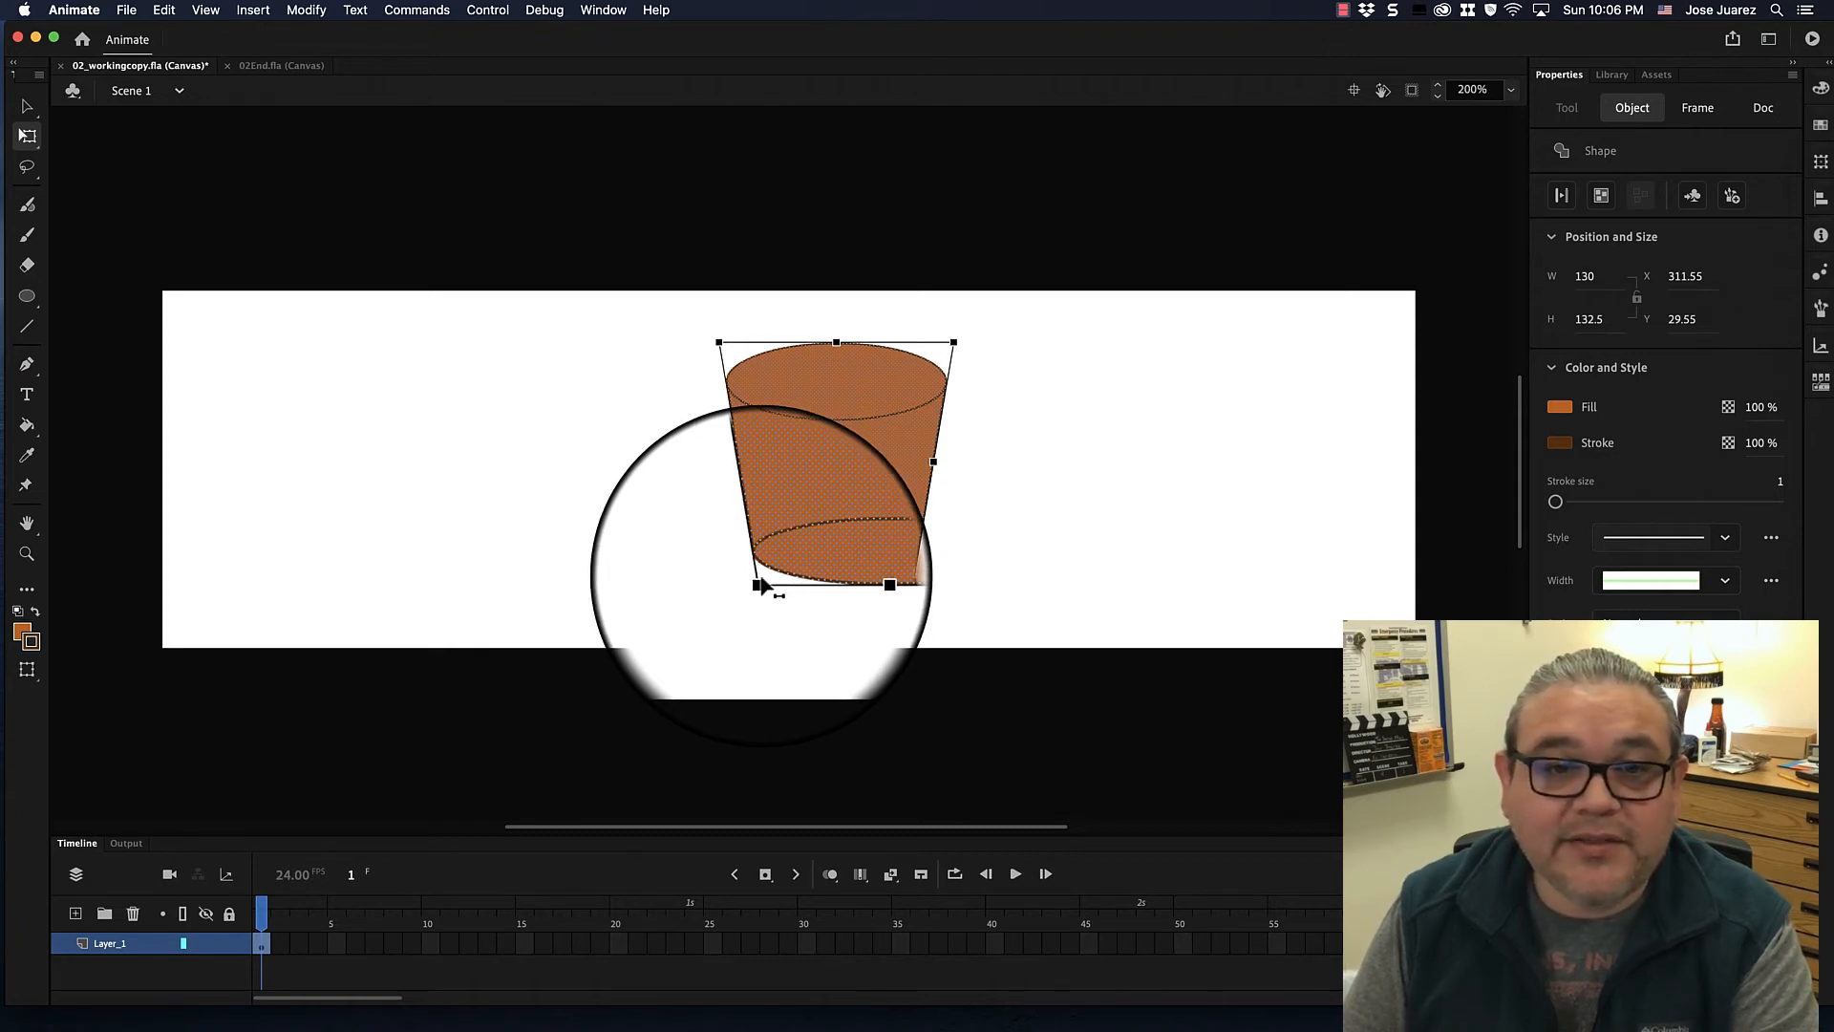
left_click_drag(762, 584, 760, 585)
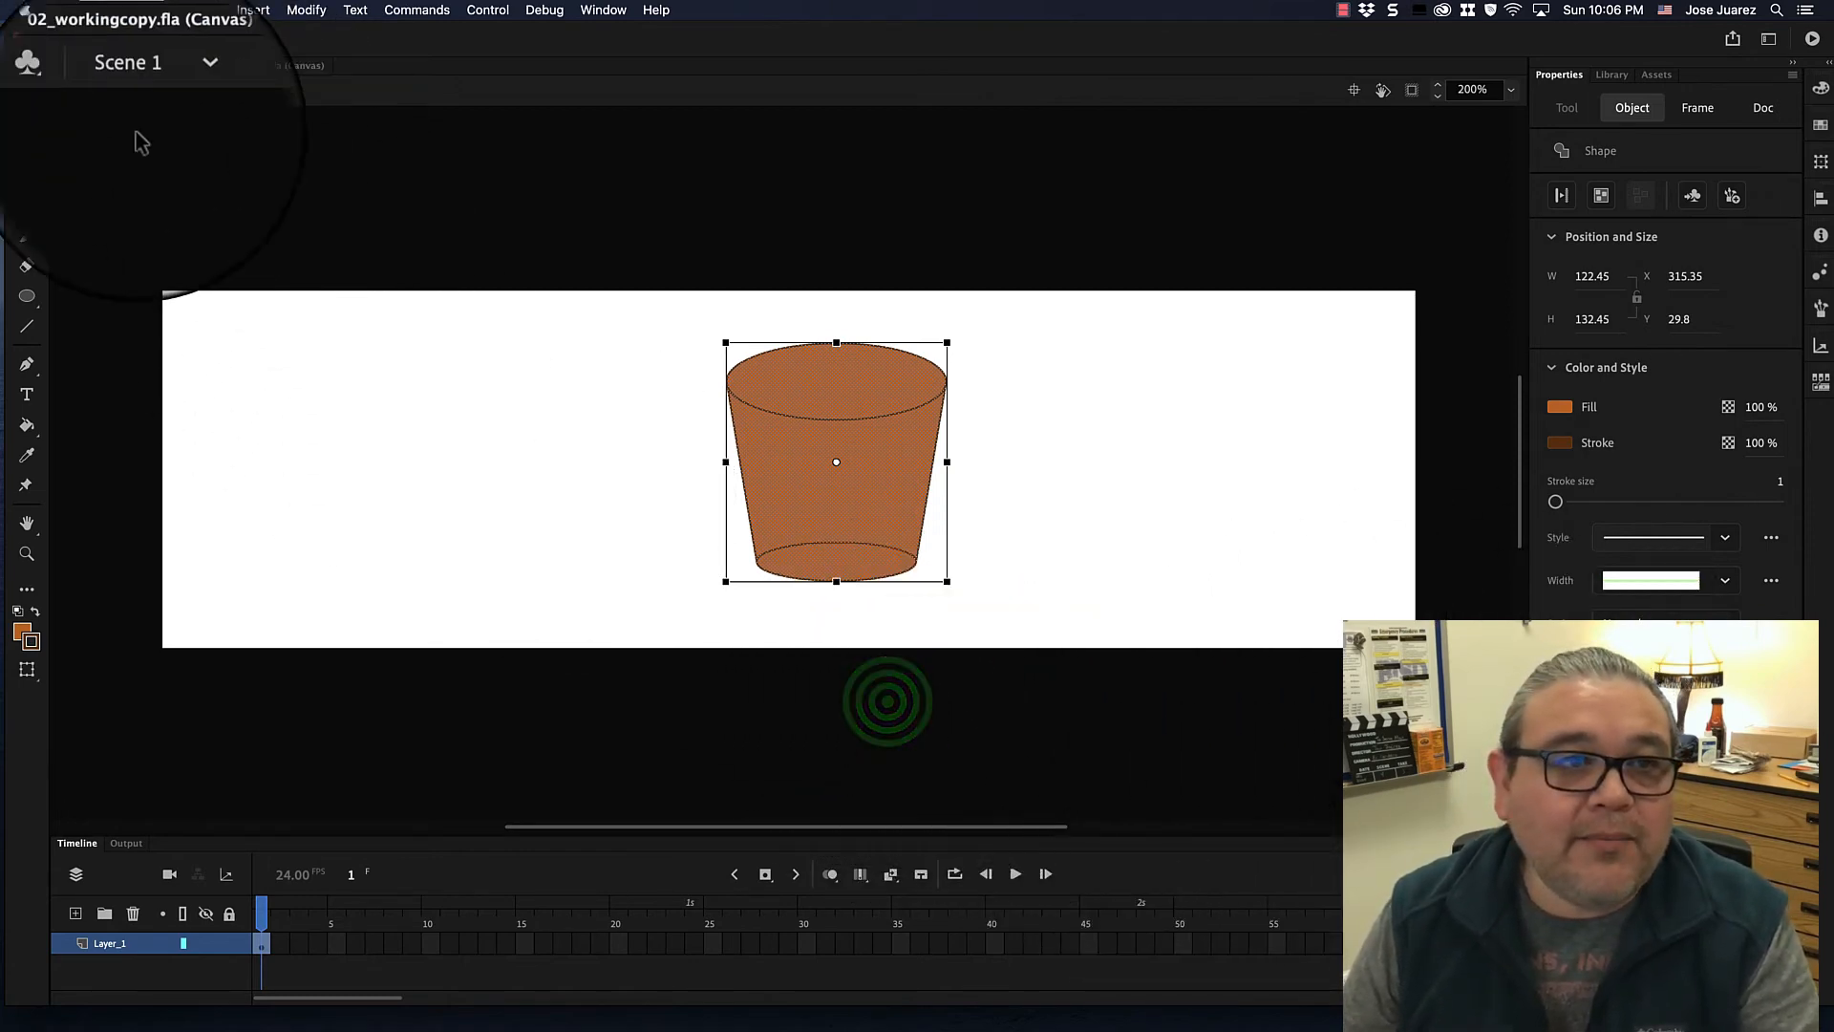
left_click(175, 160)
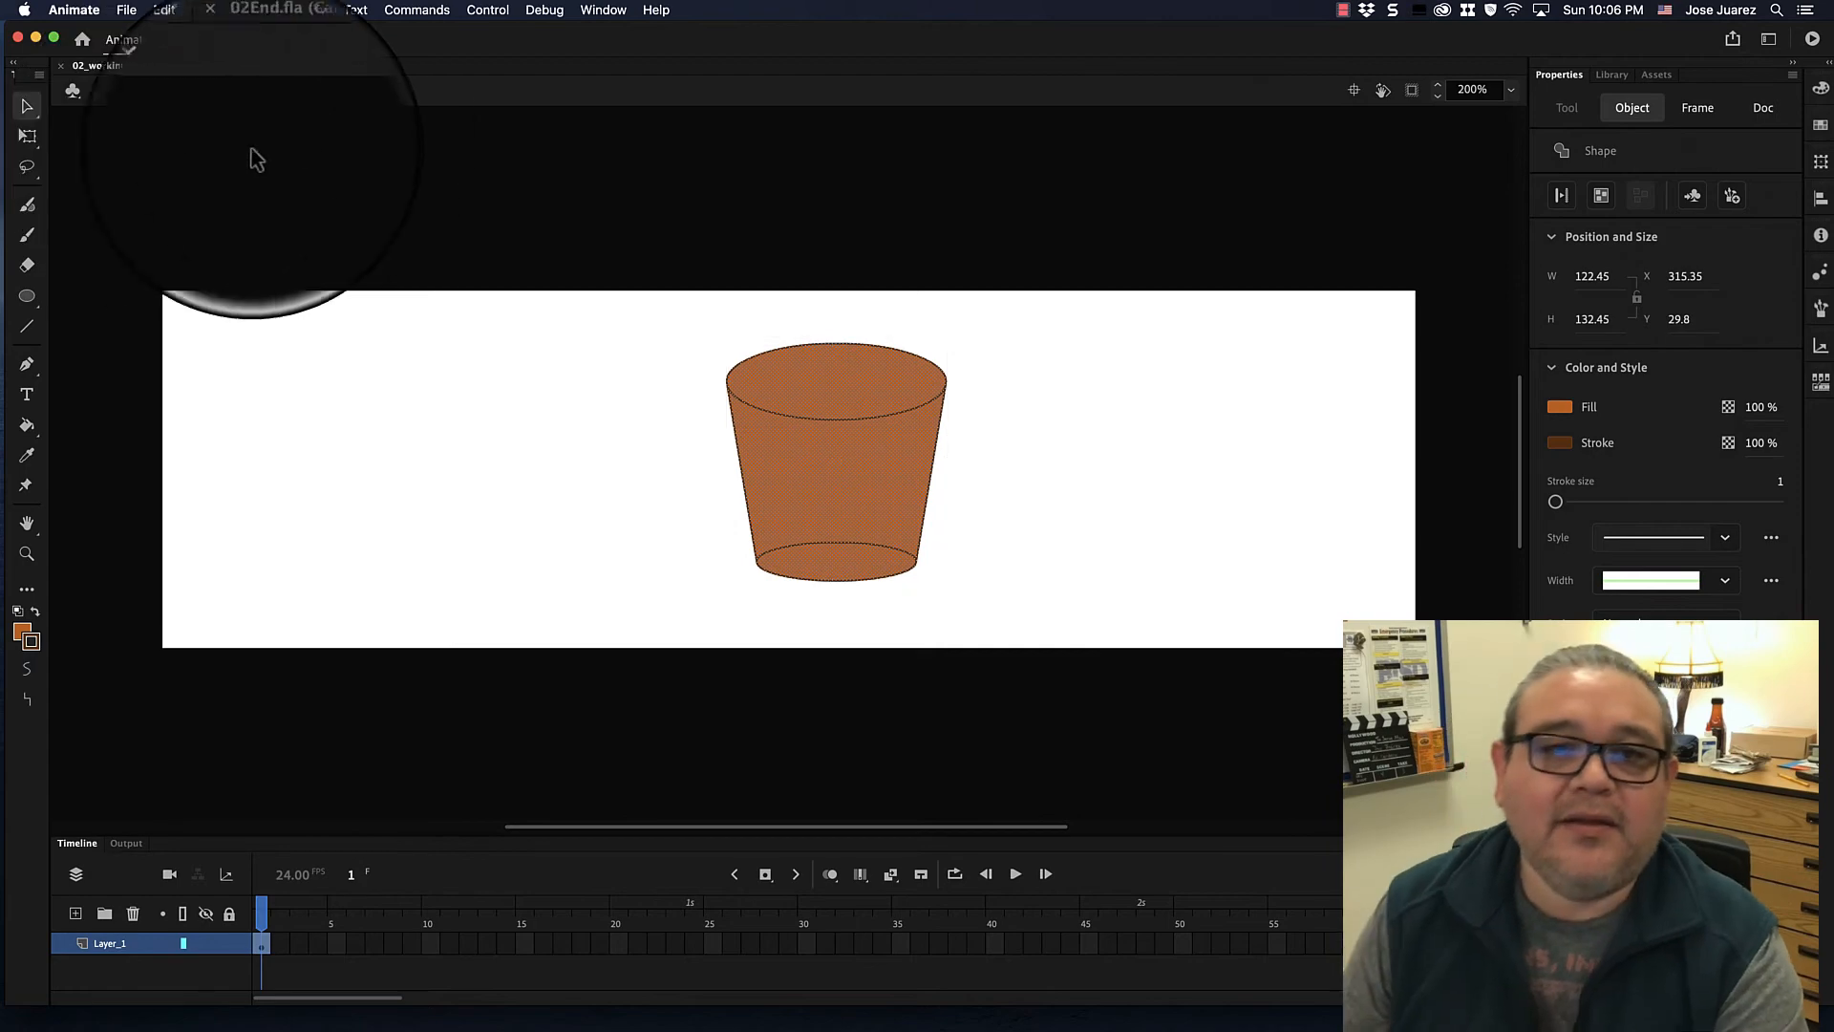
left_click(872, 180)
left_click(1133, 223)
left_click(1150, 401)
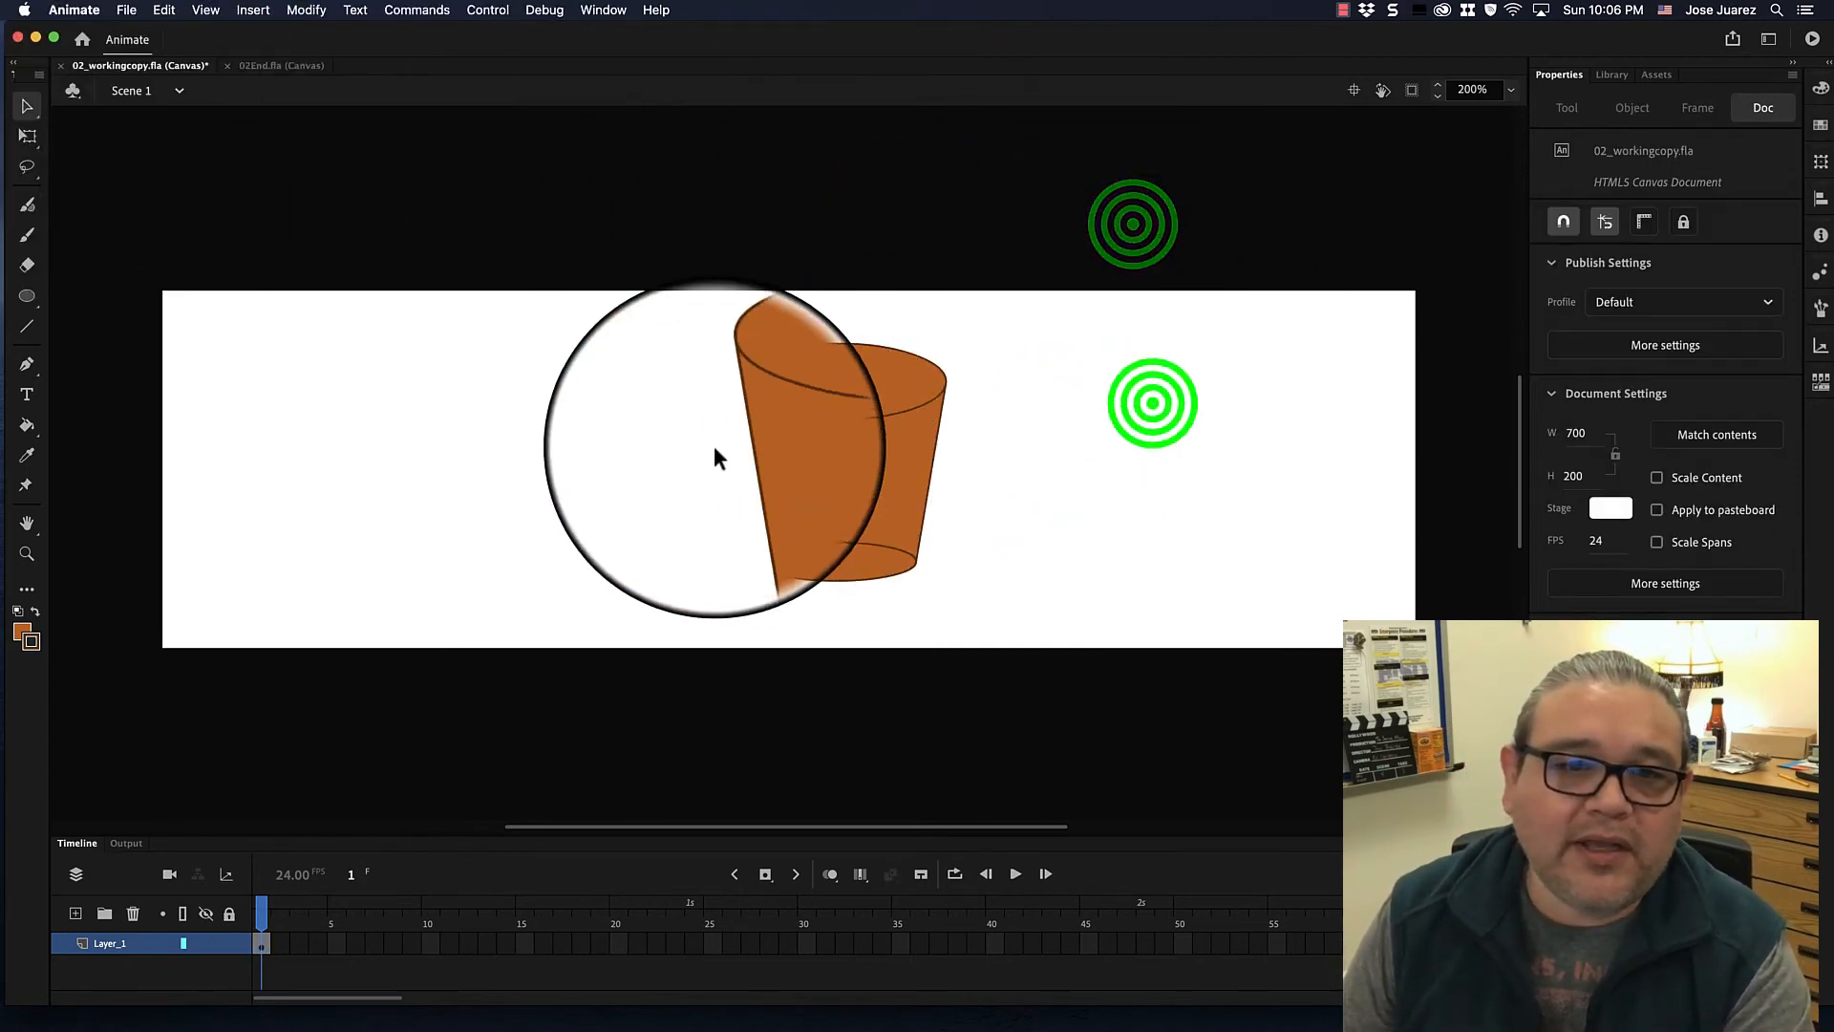
left_click(598, 439)
left_click(523, 95)
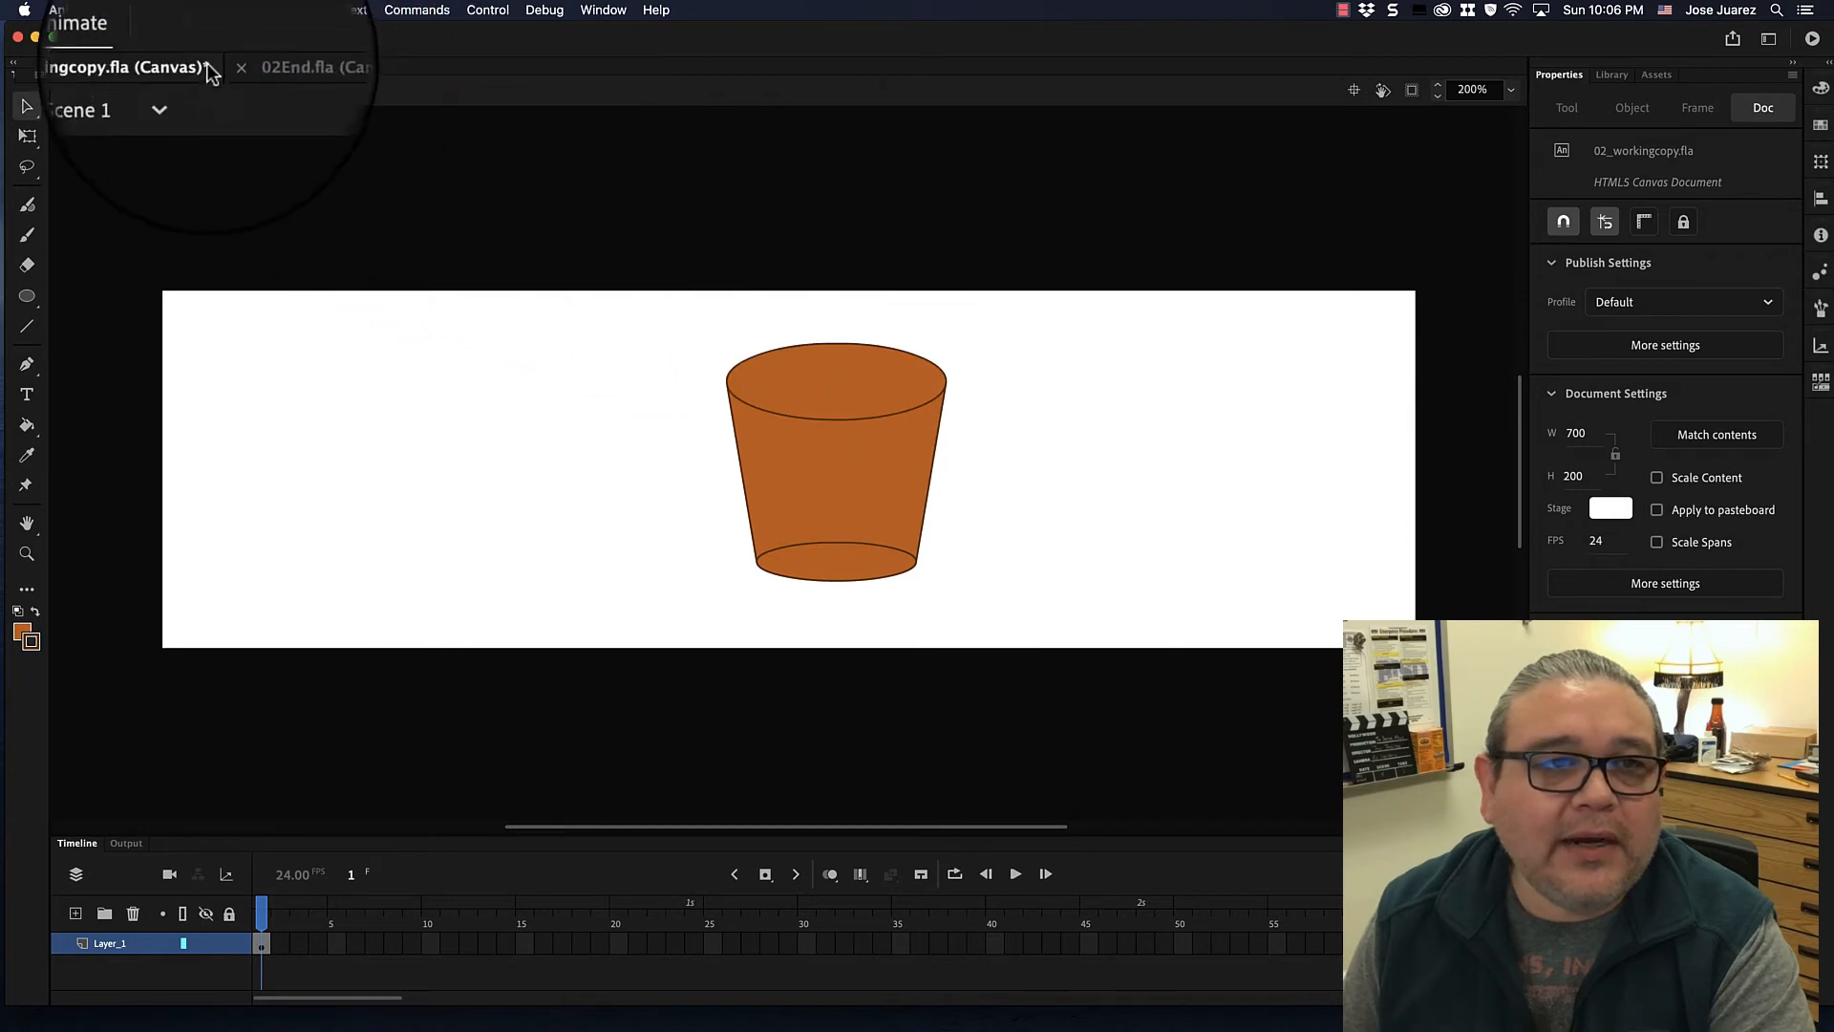
Check the mug rim in 02End.fla, and in the working copy, copy the upper oval's full outline and paste it in place.
left_click(235, 61)
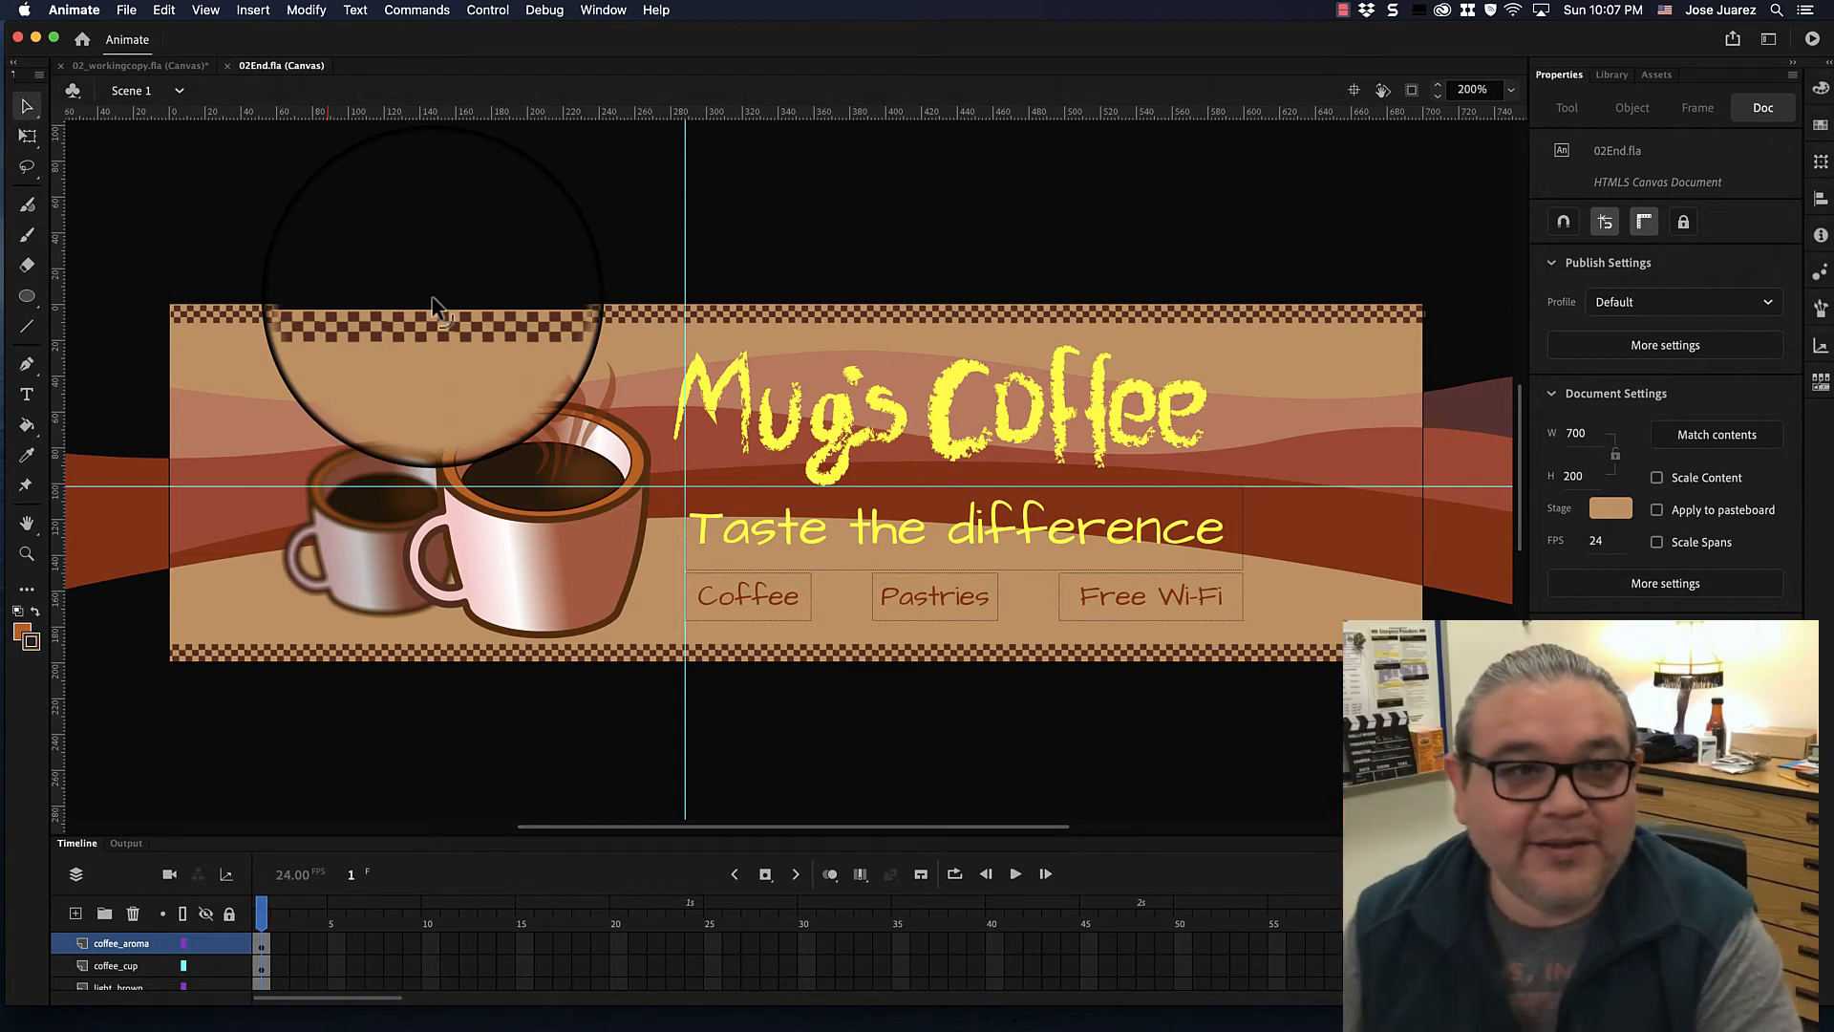
left_click(176, 67)
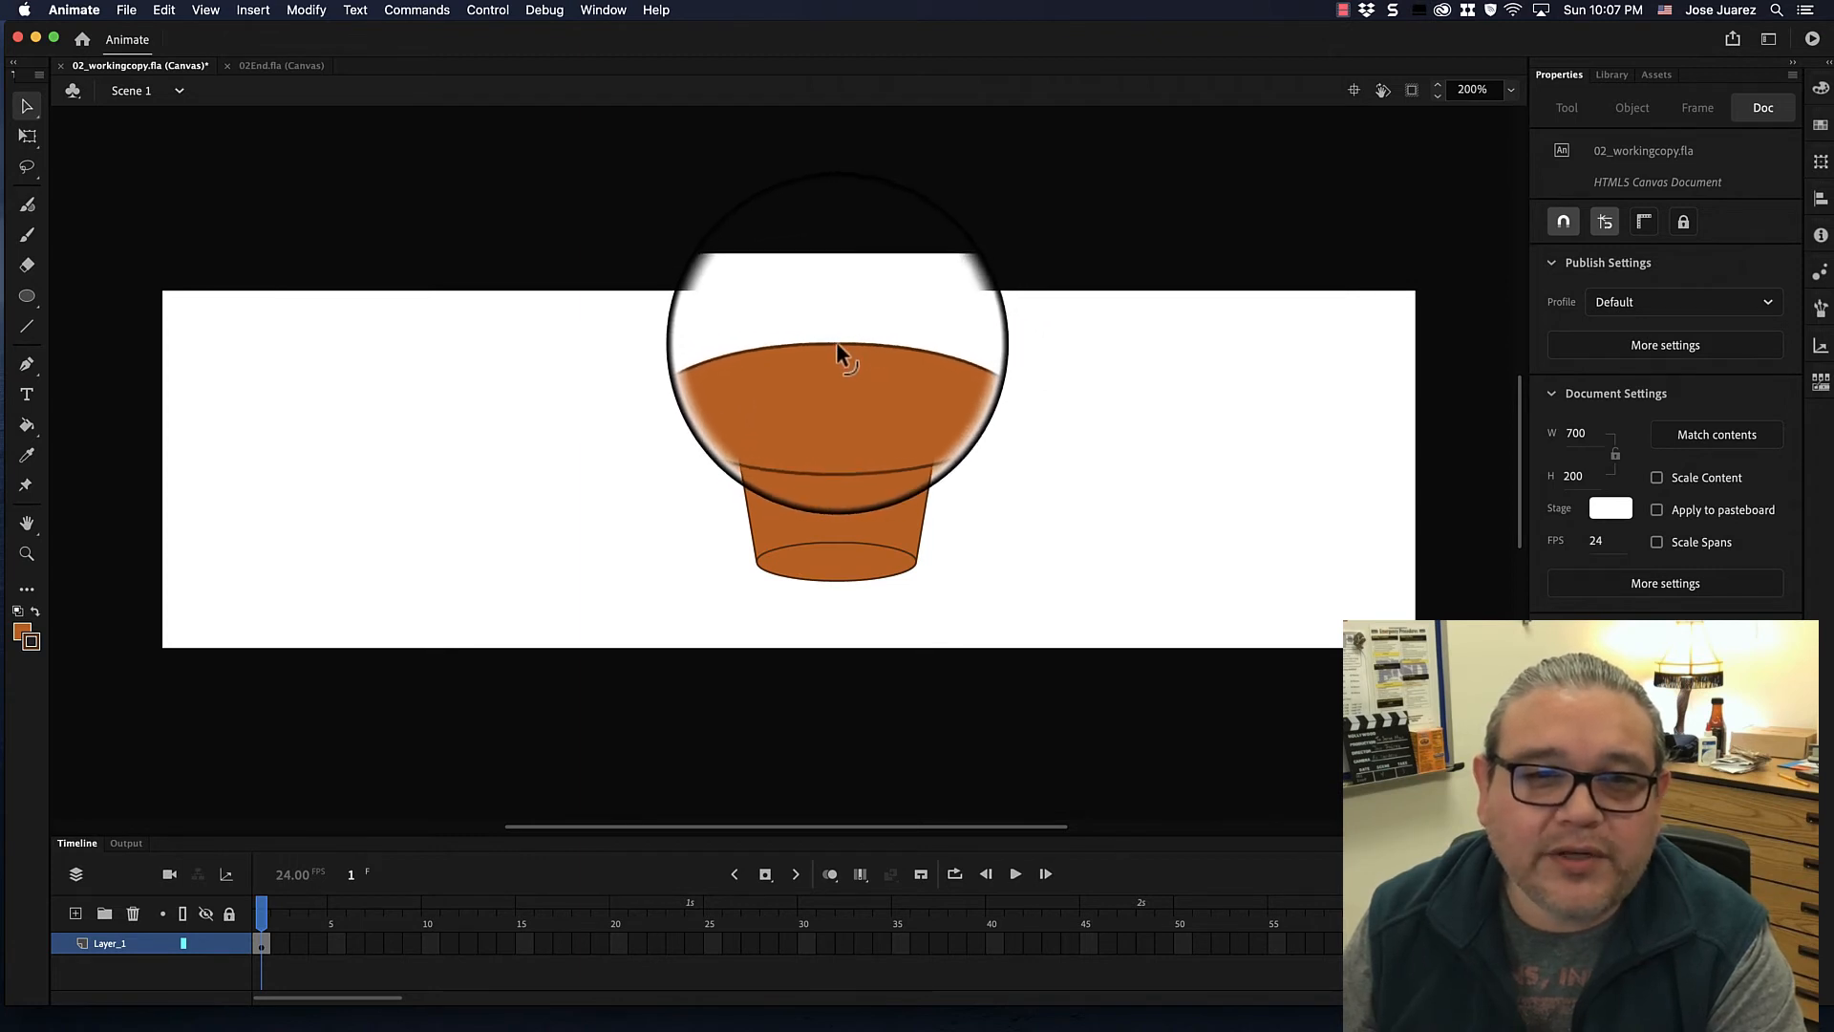
left_click(837, 344)
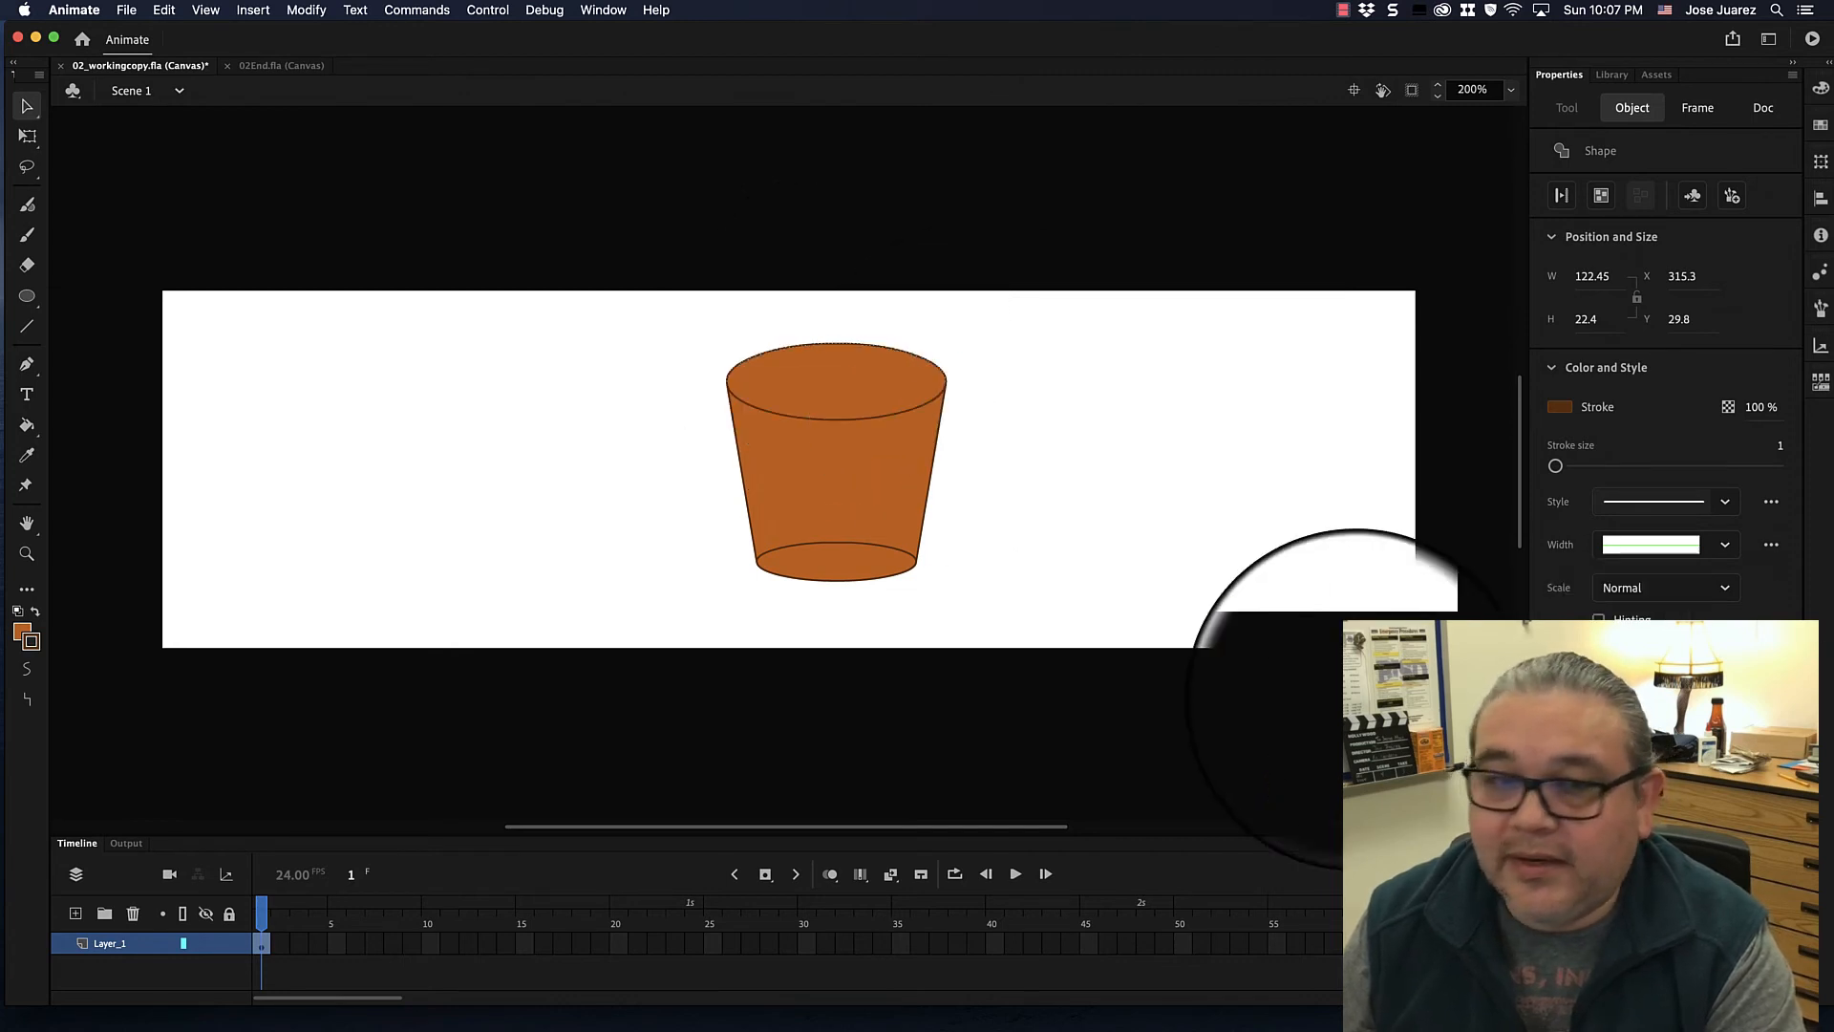
left_click(841, 417, "shift")
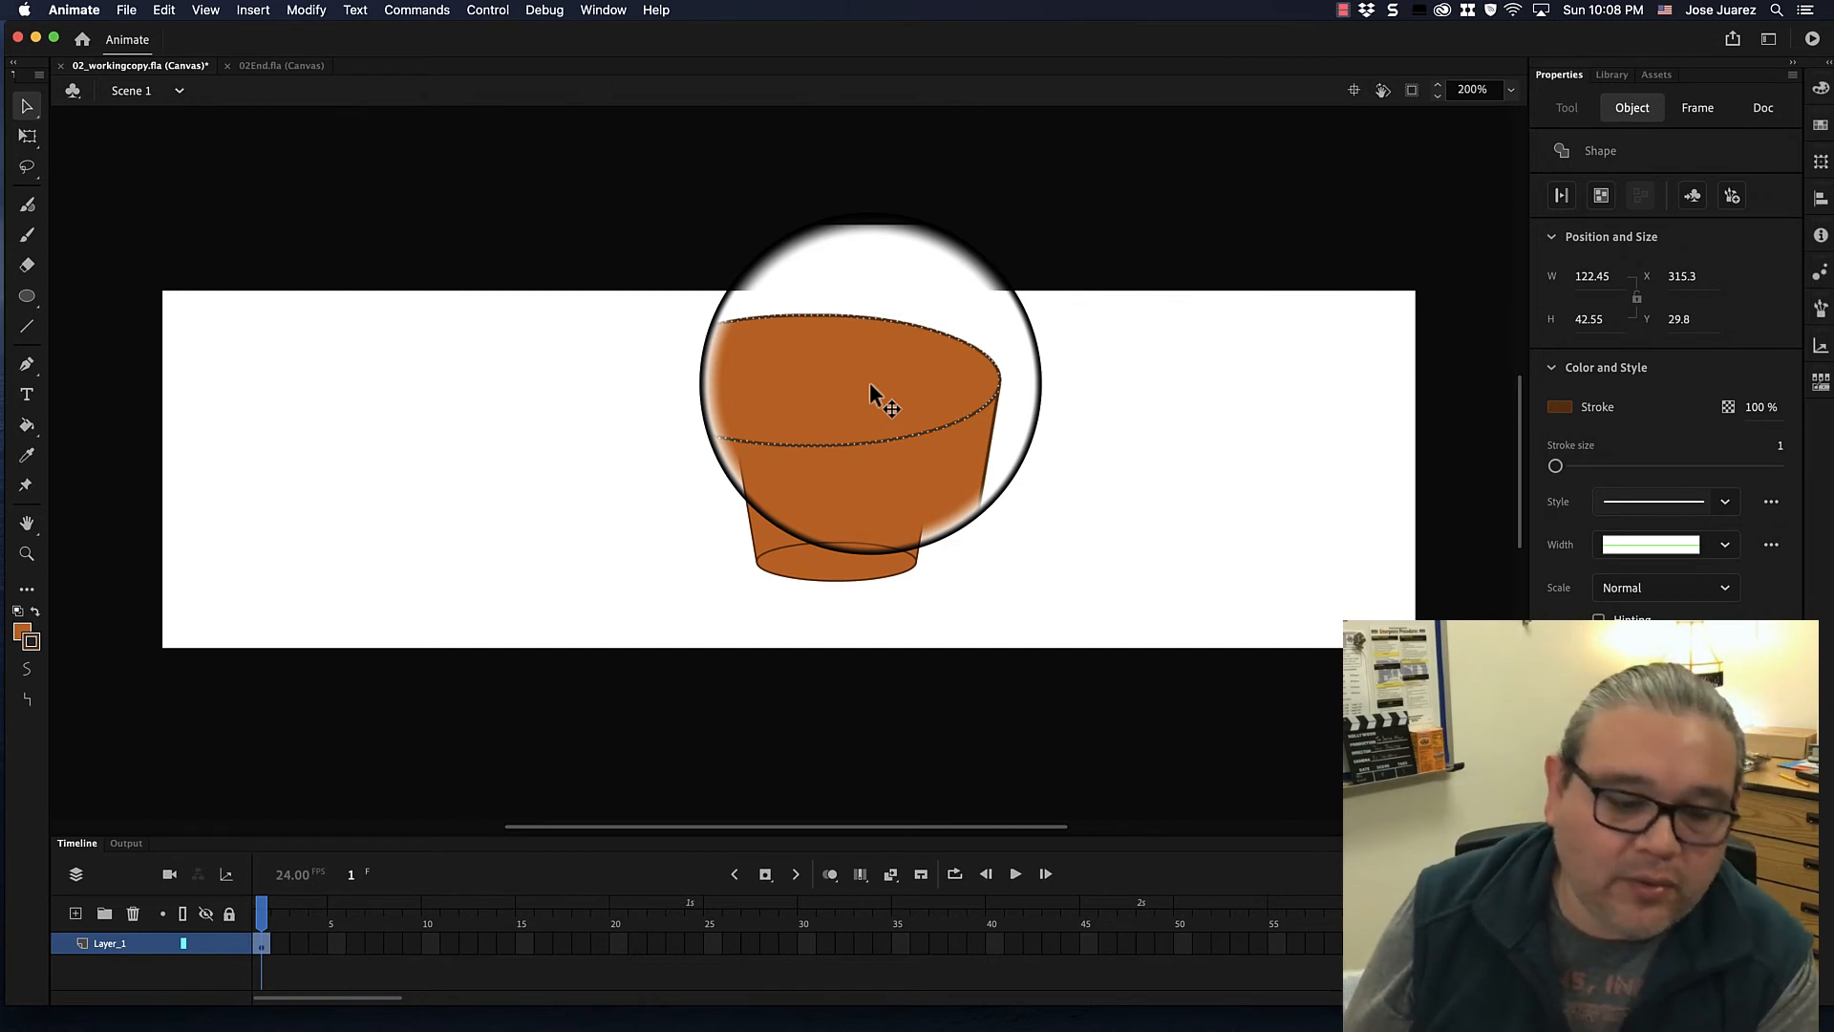
left_click(164, 10)
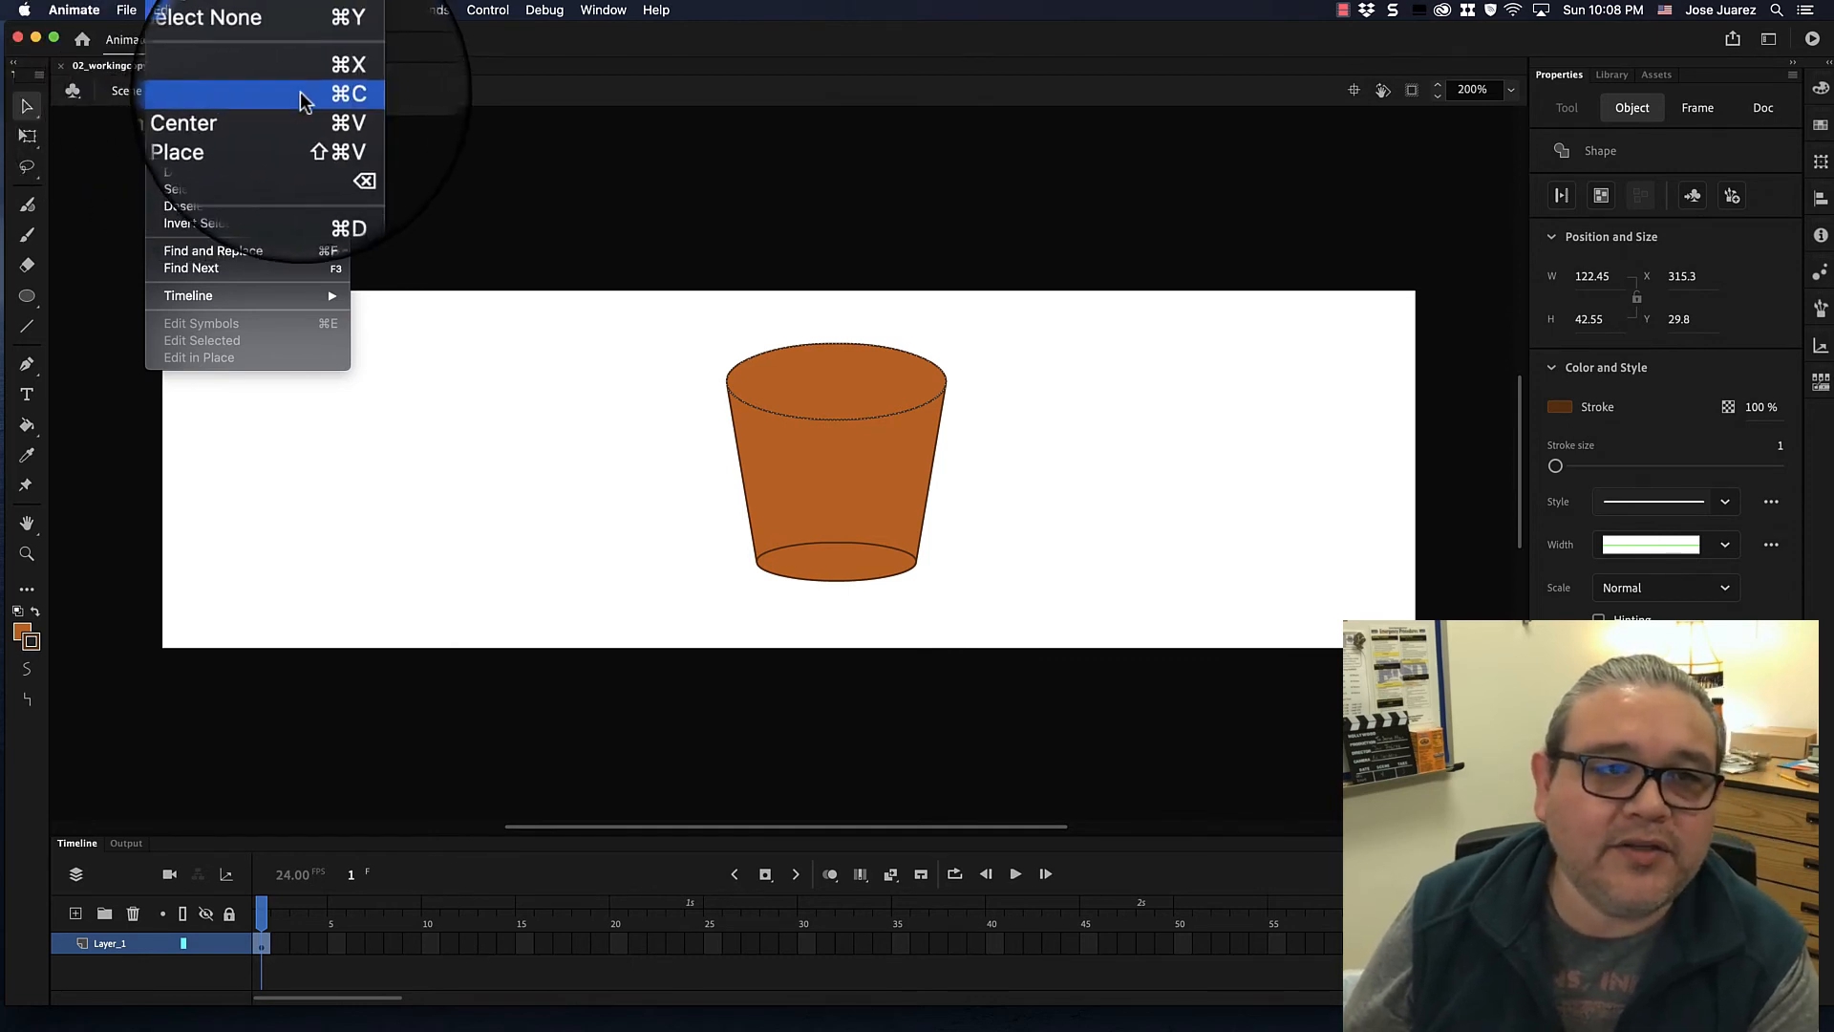
left_click(196, 100)
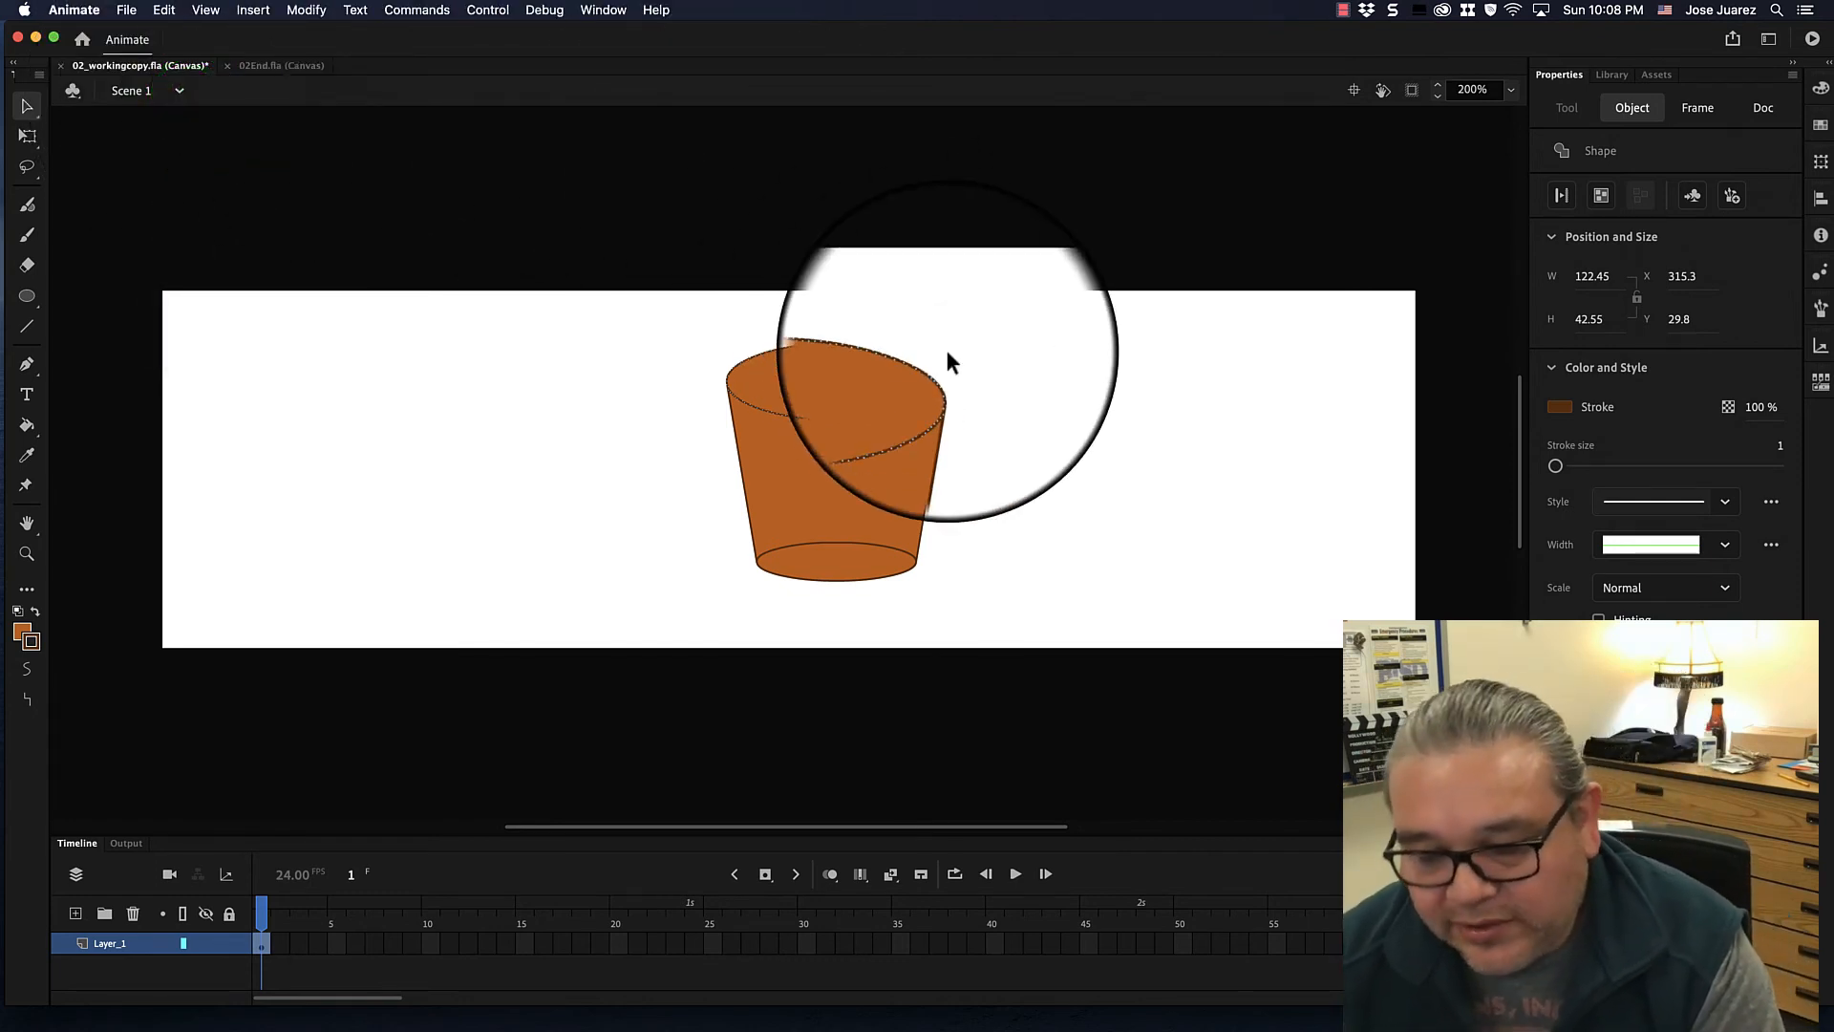
left_click(162, 12)
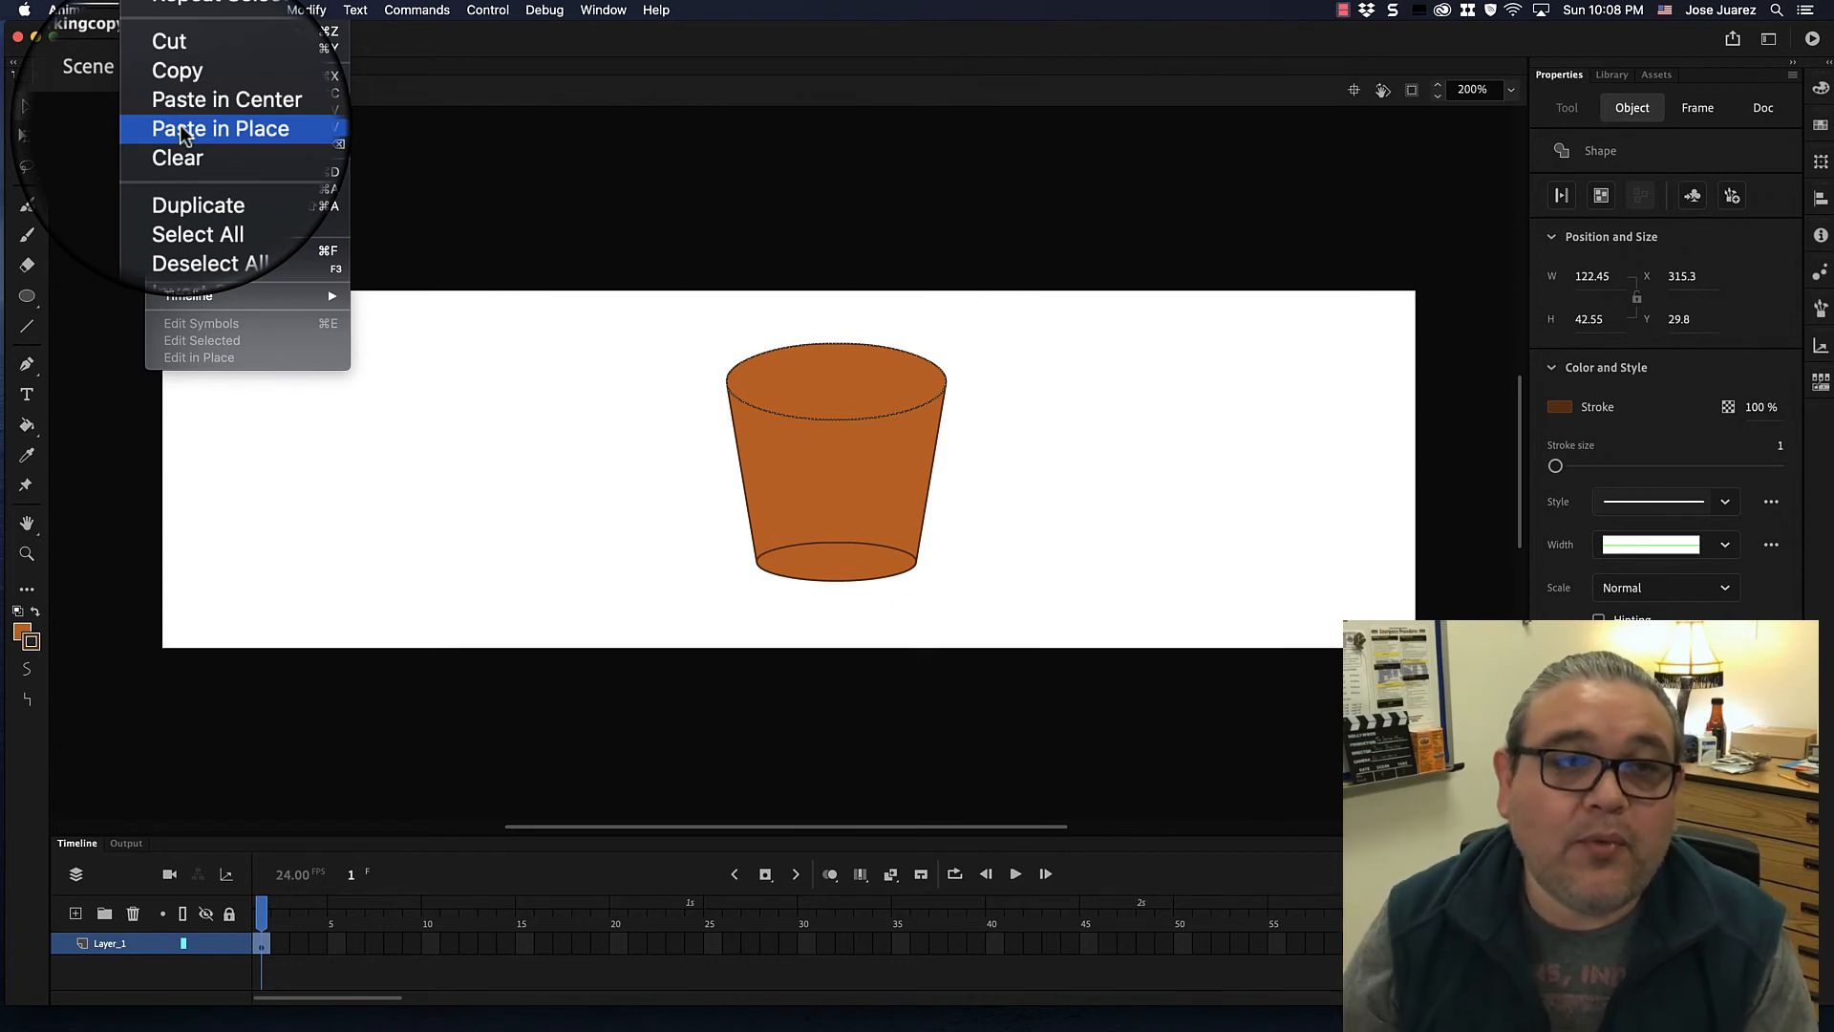
left_click(179, 124)
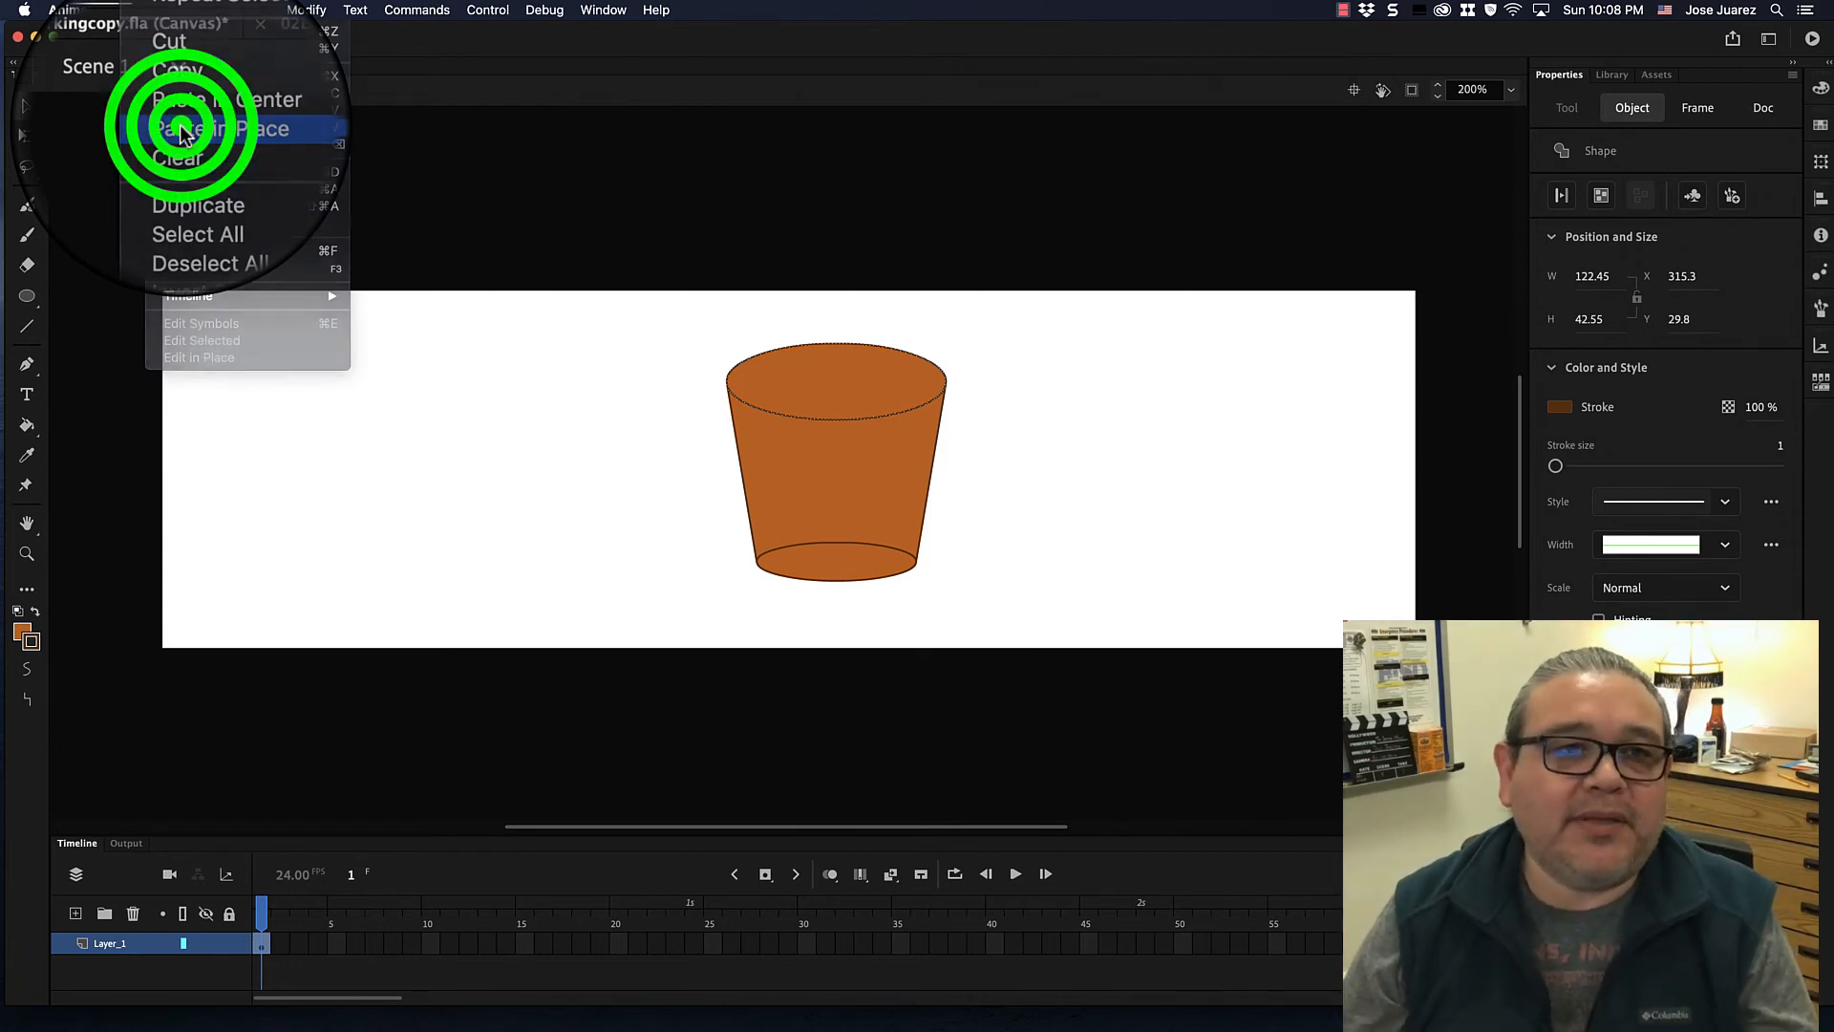
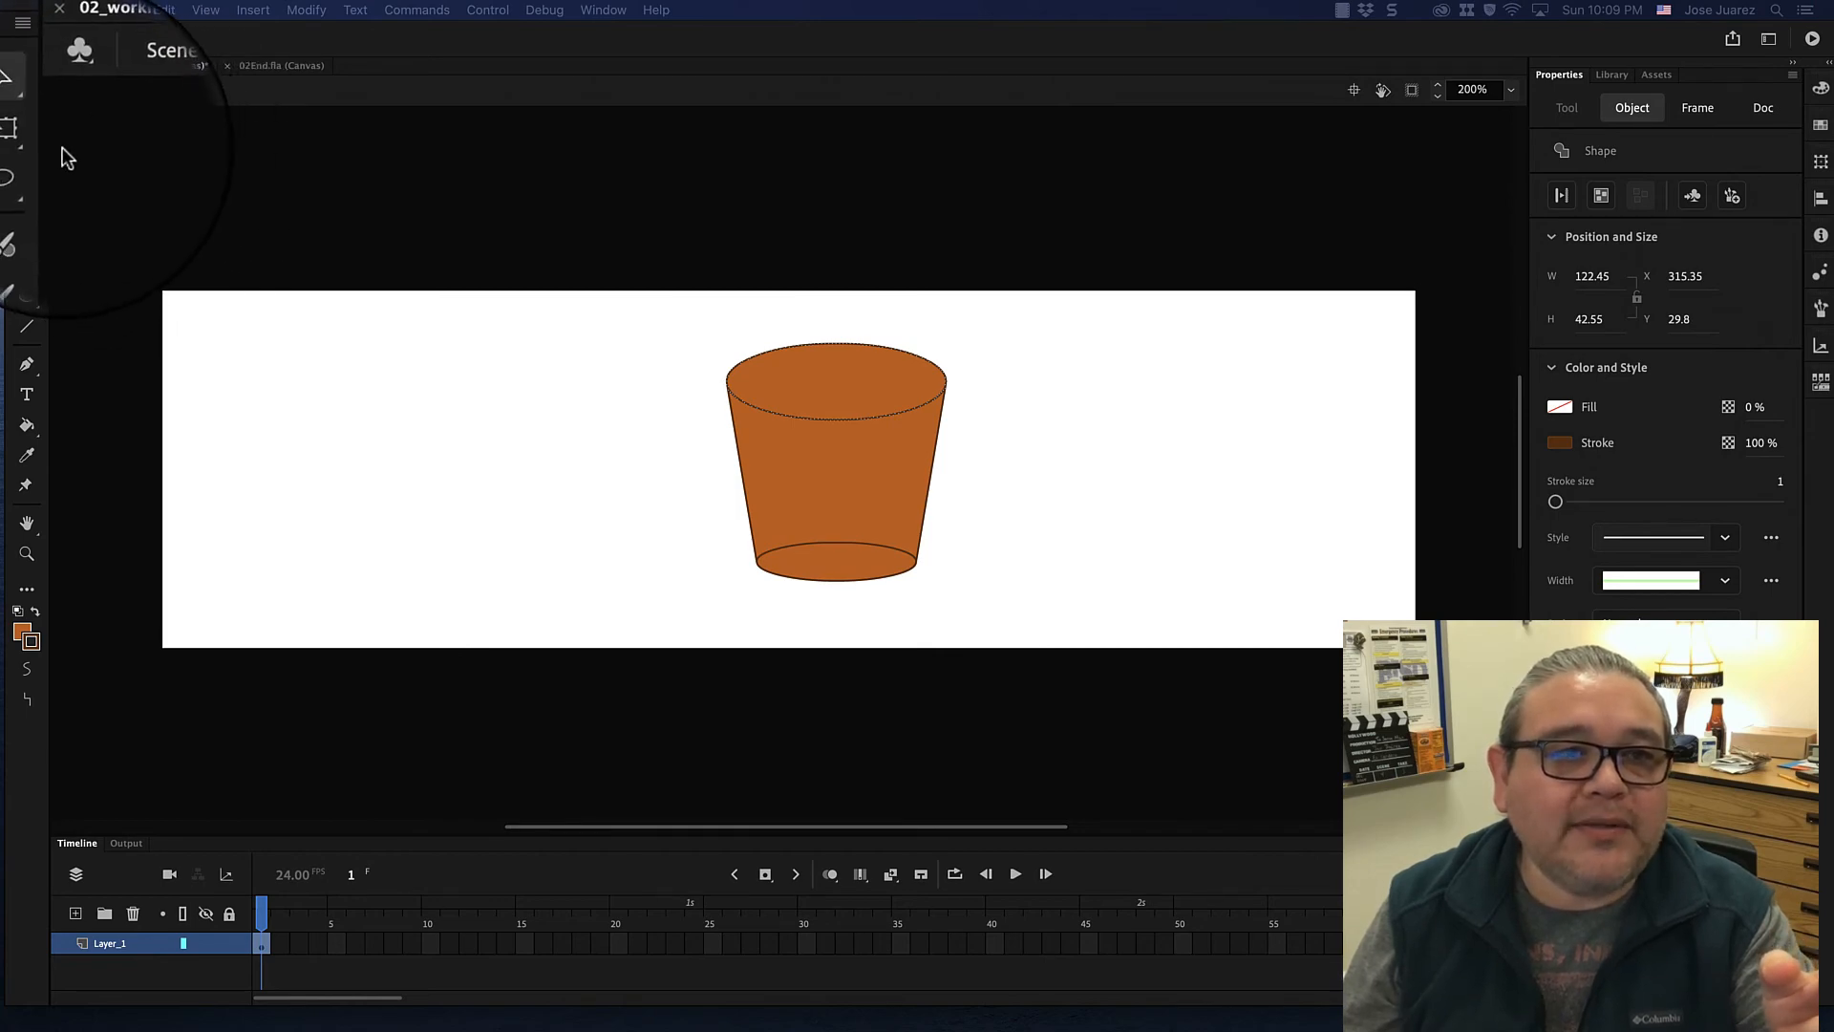
Scale the pasted oval outline down proportionally about its center to about 107 by 37 px as the inner rim, and deselect it.
left_click(28, 139)
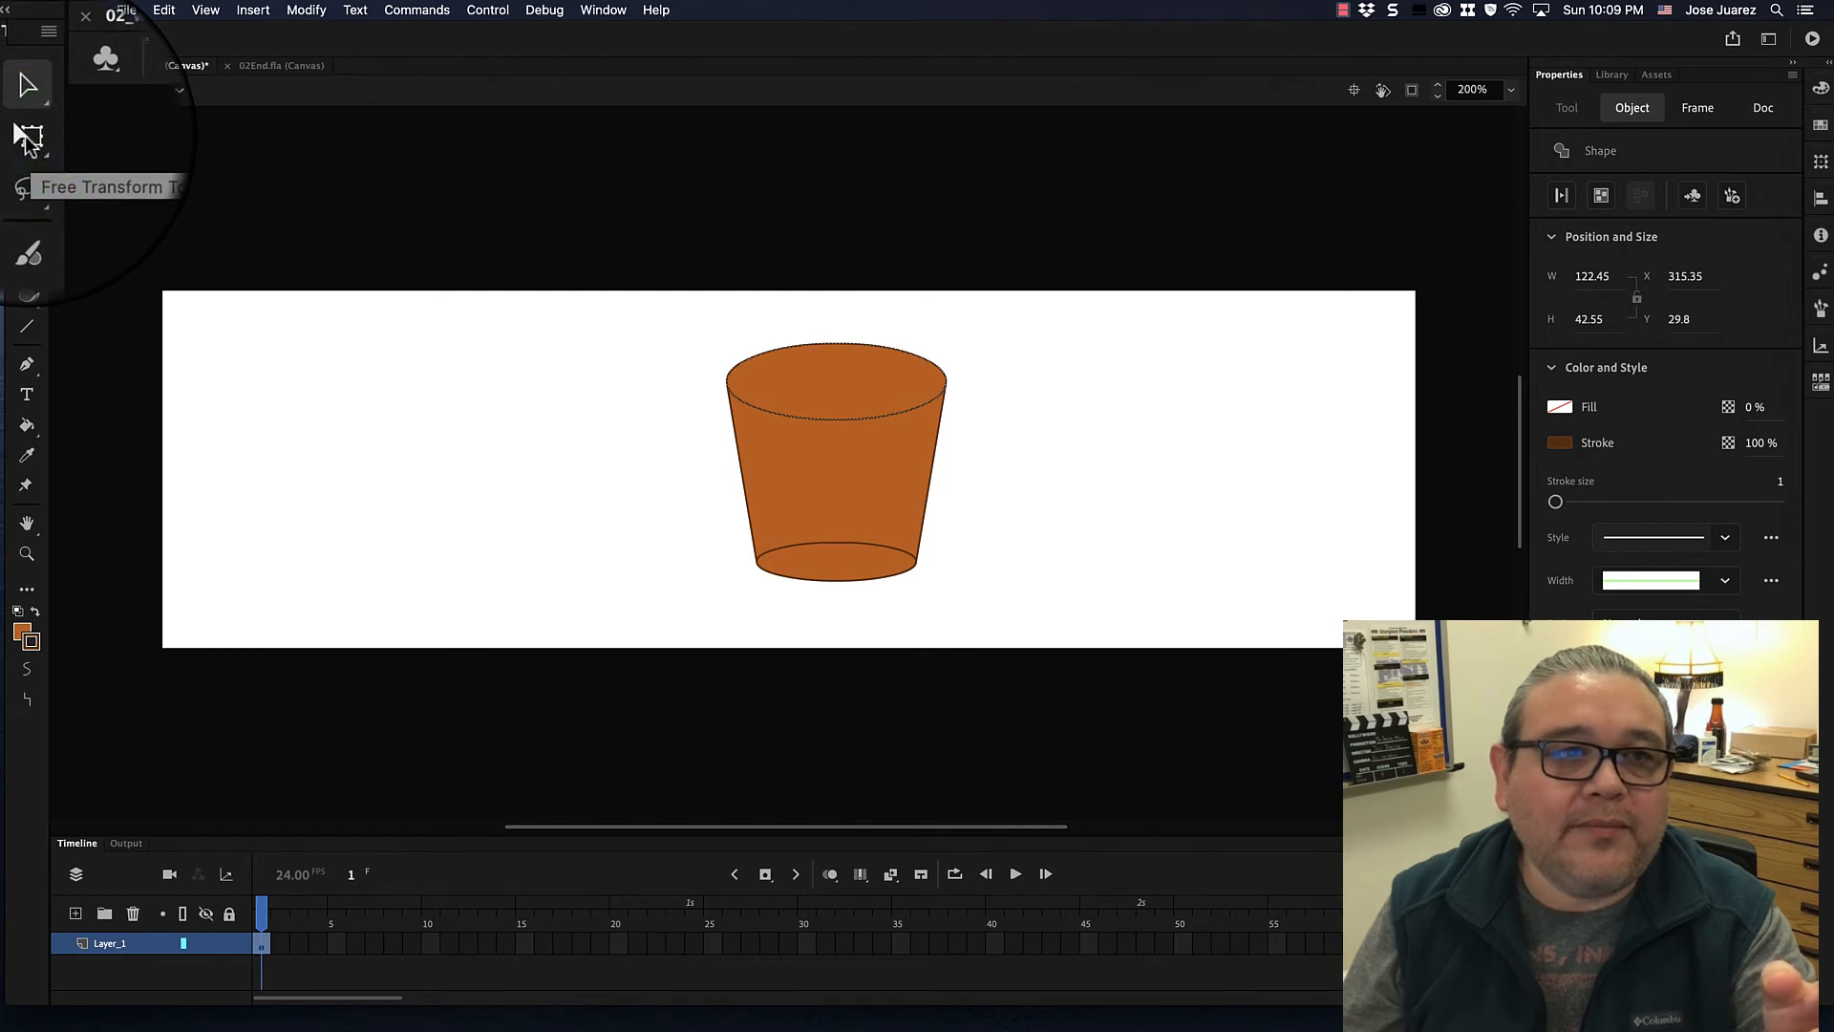
left_click(25, 135)
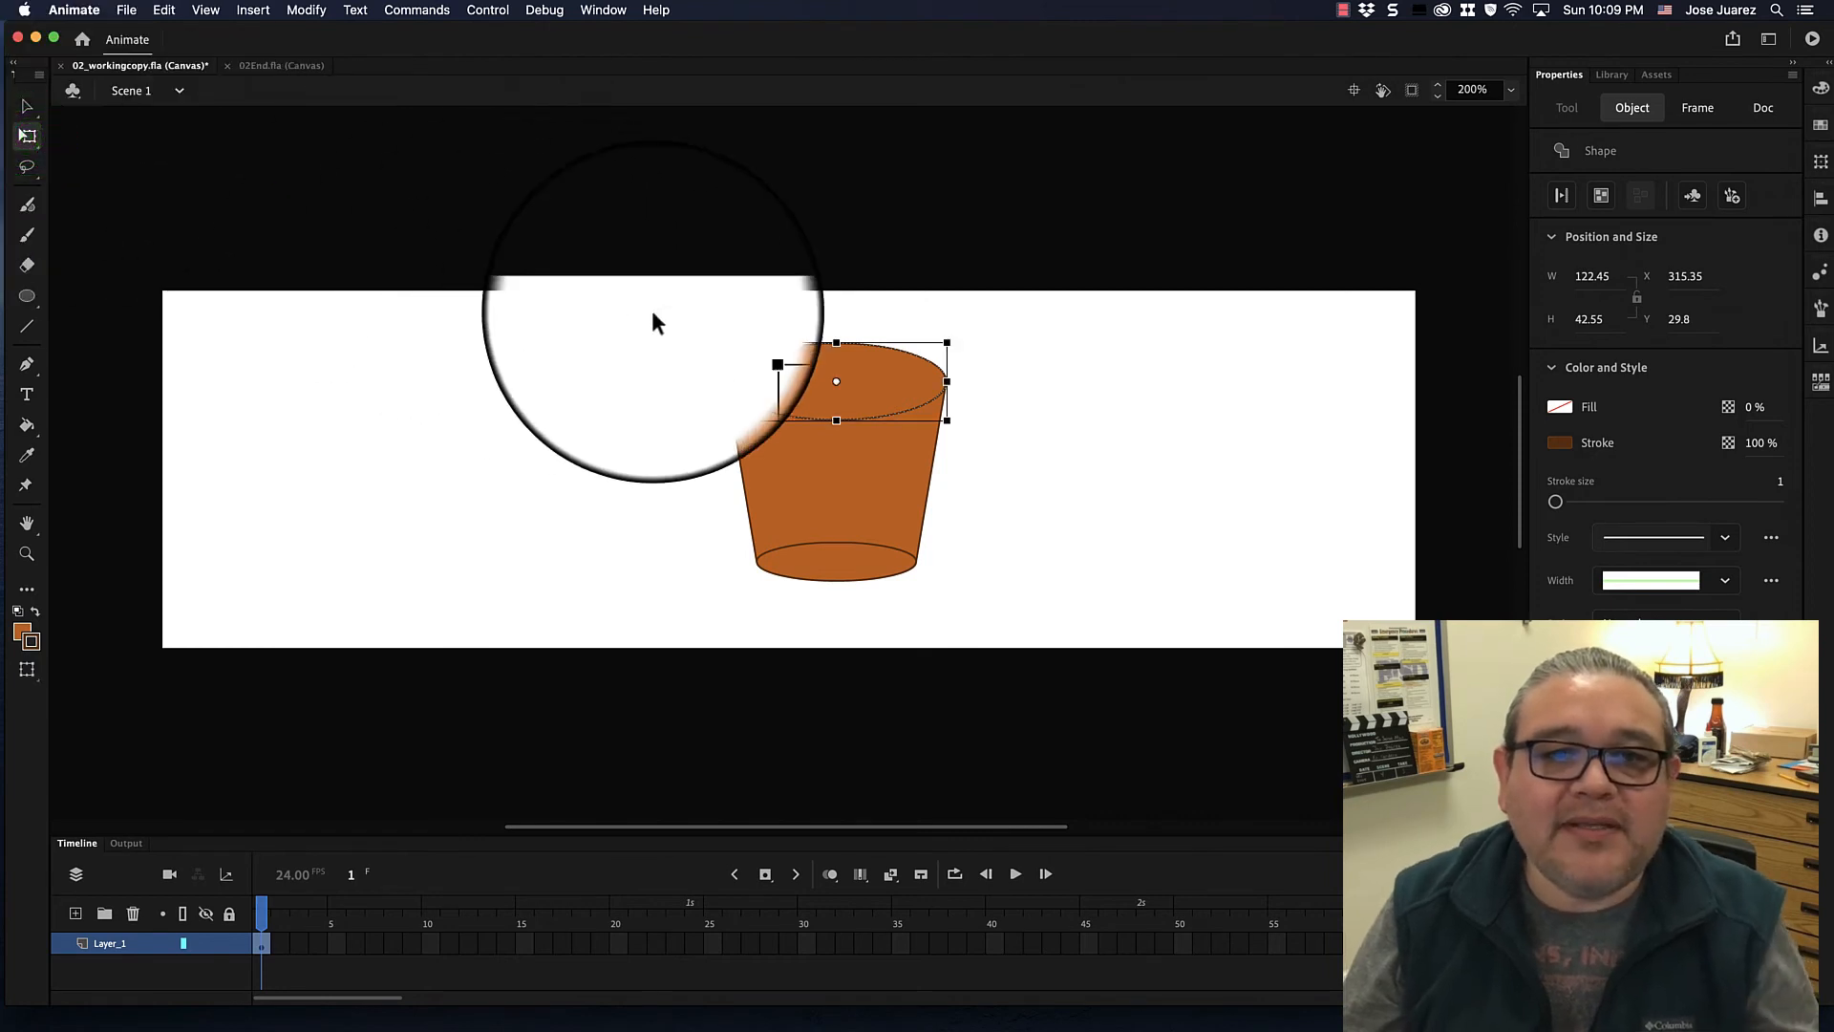
left_click_drag(778, 364, 905, 336)
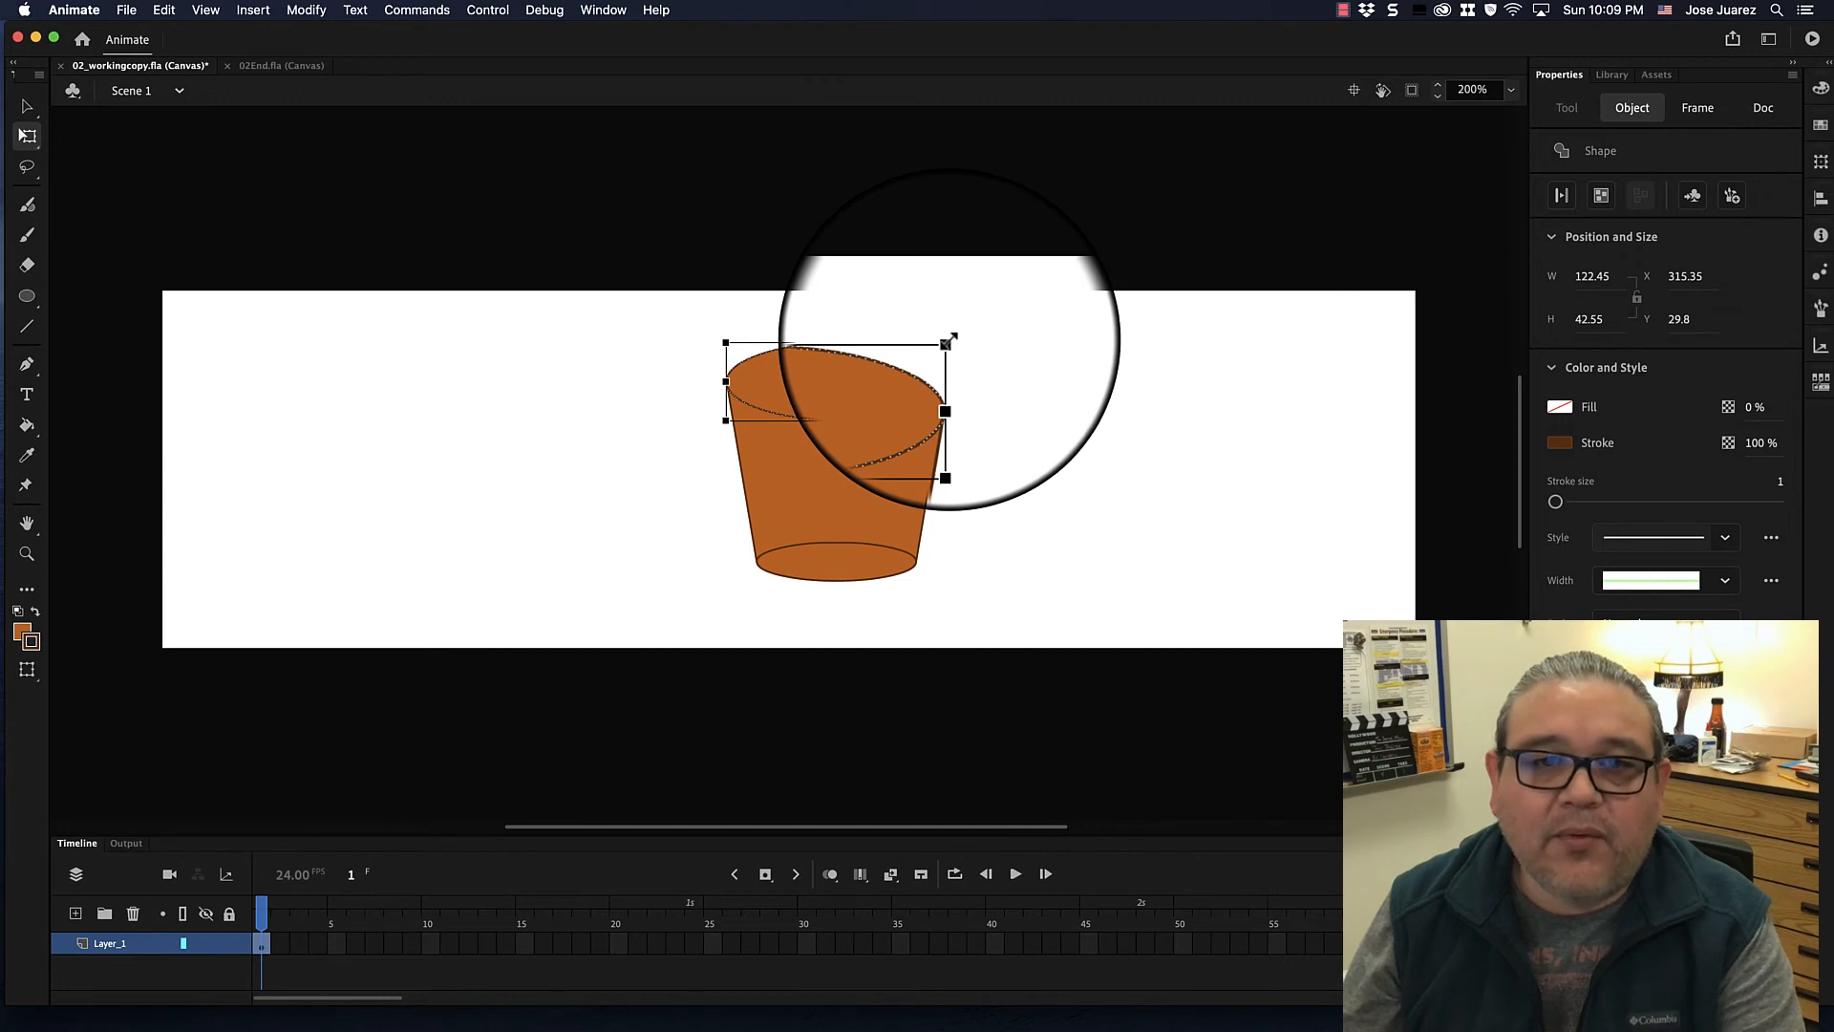
left_click_drag(948, 341, 932, 344)
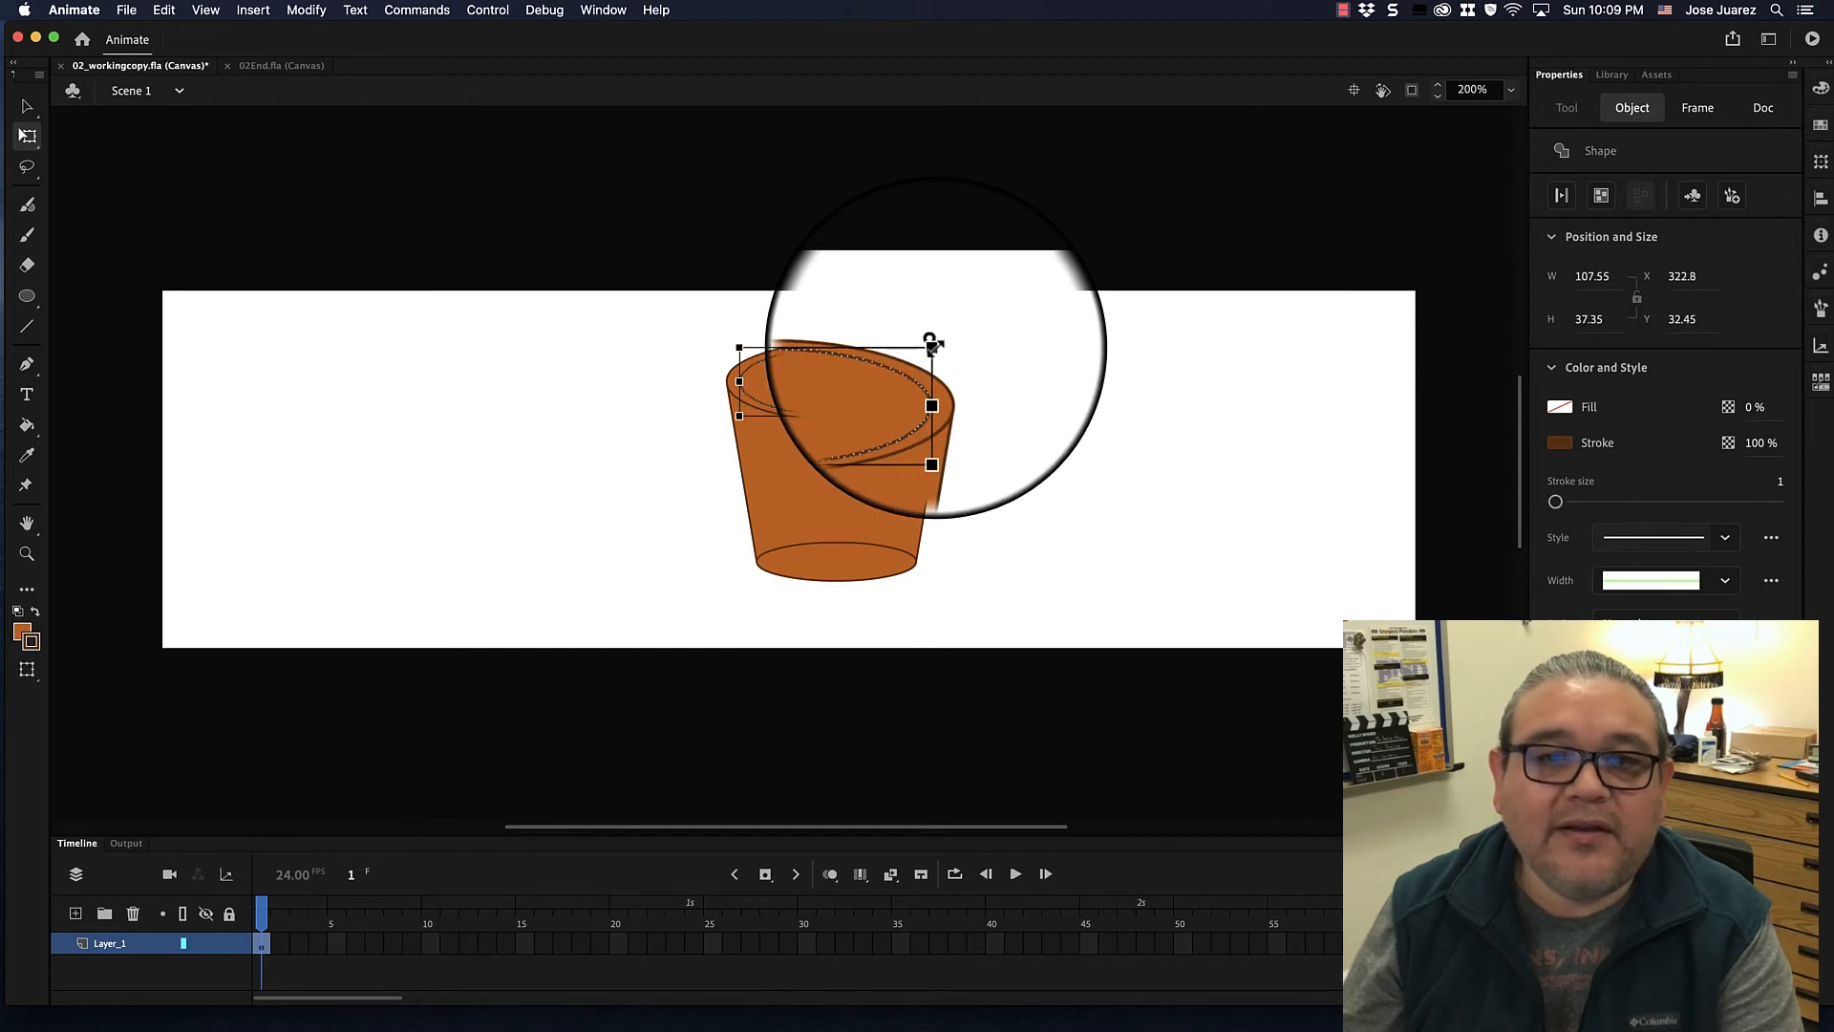
left_click_drag(932, 344, 933, 347)
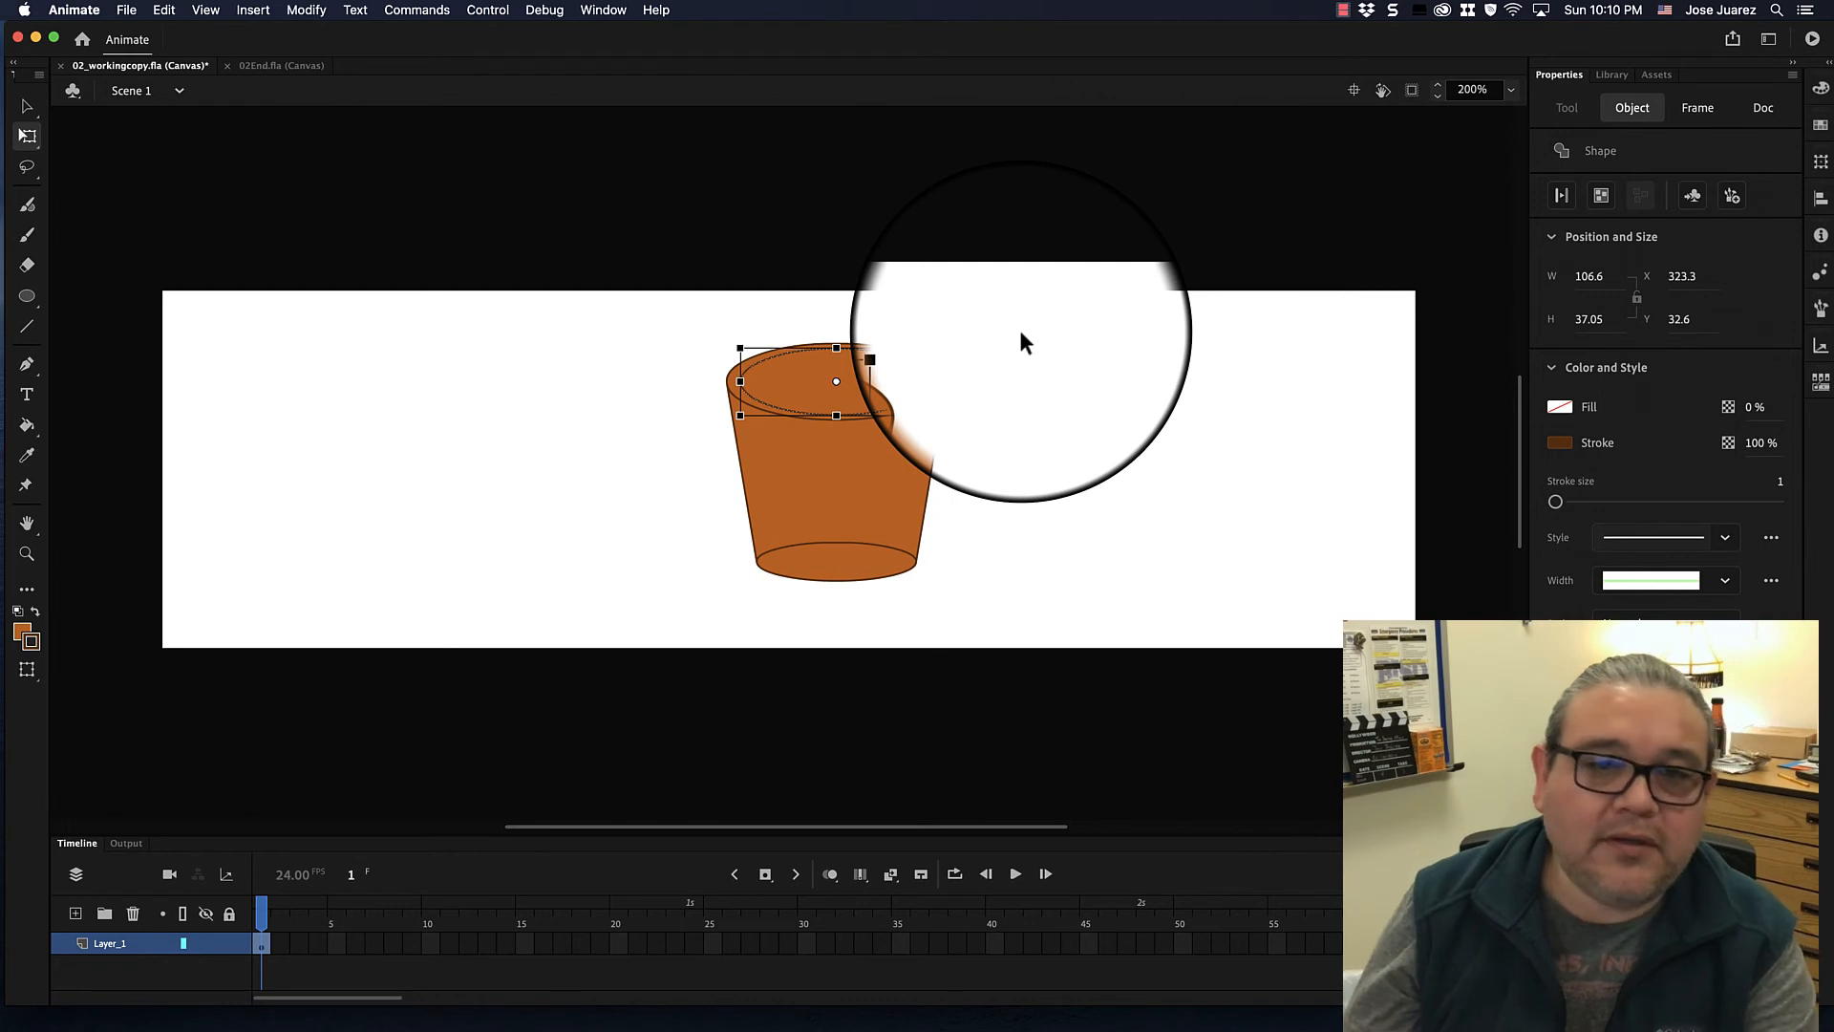
key("super+z")
left_click_drag(894, 351, 938, 344)
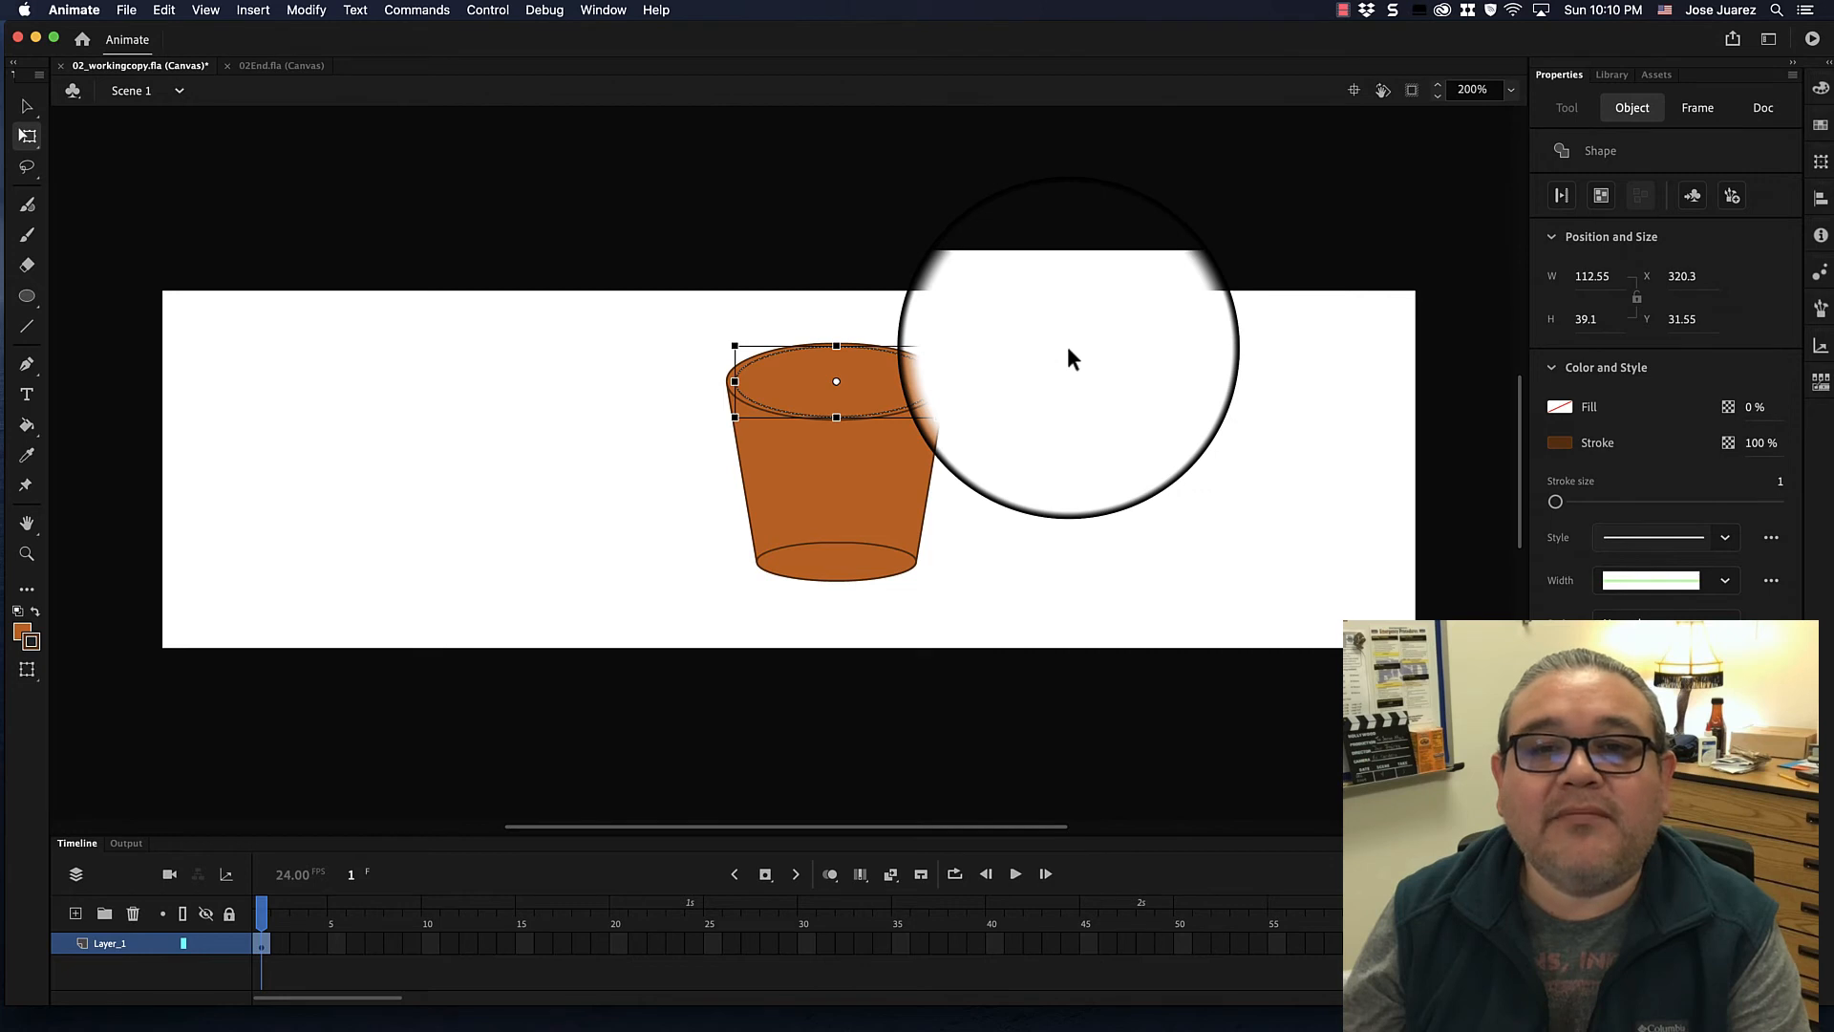
left_click_drag(942, 342, 933, 347)
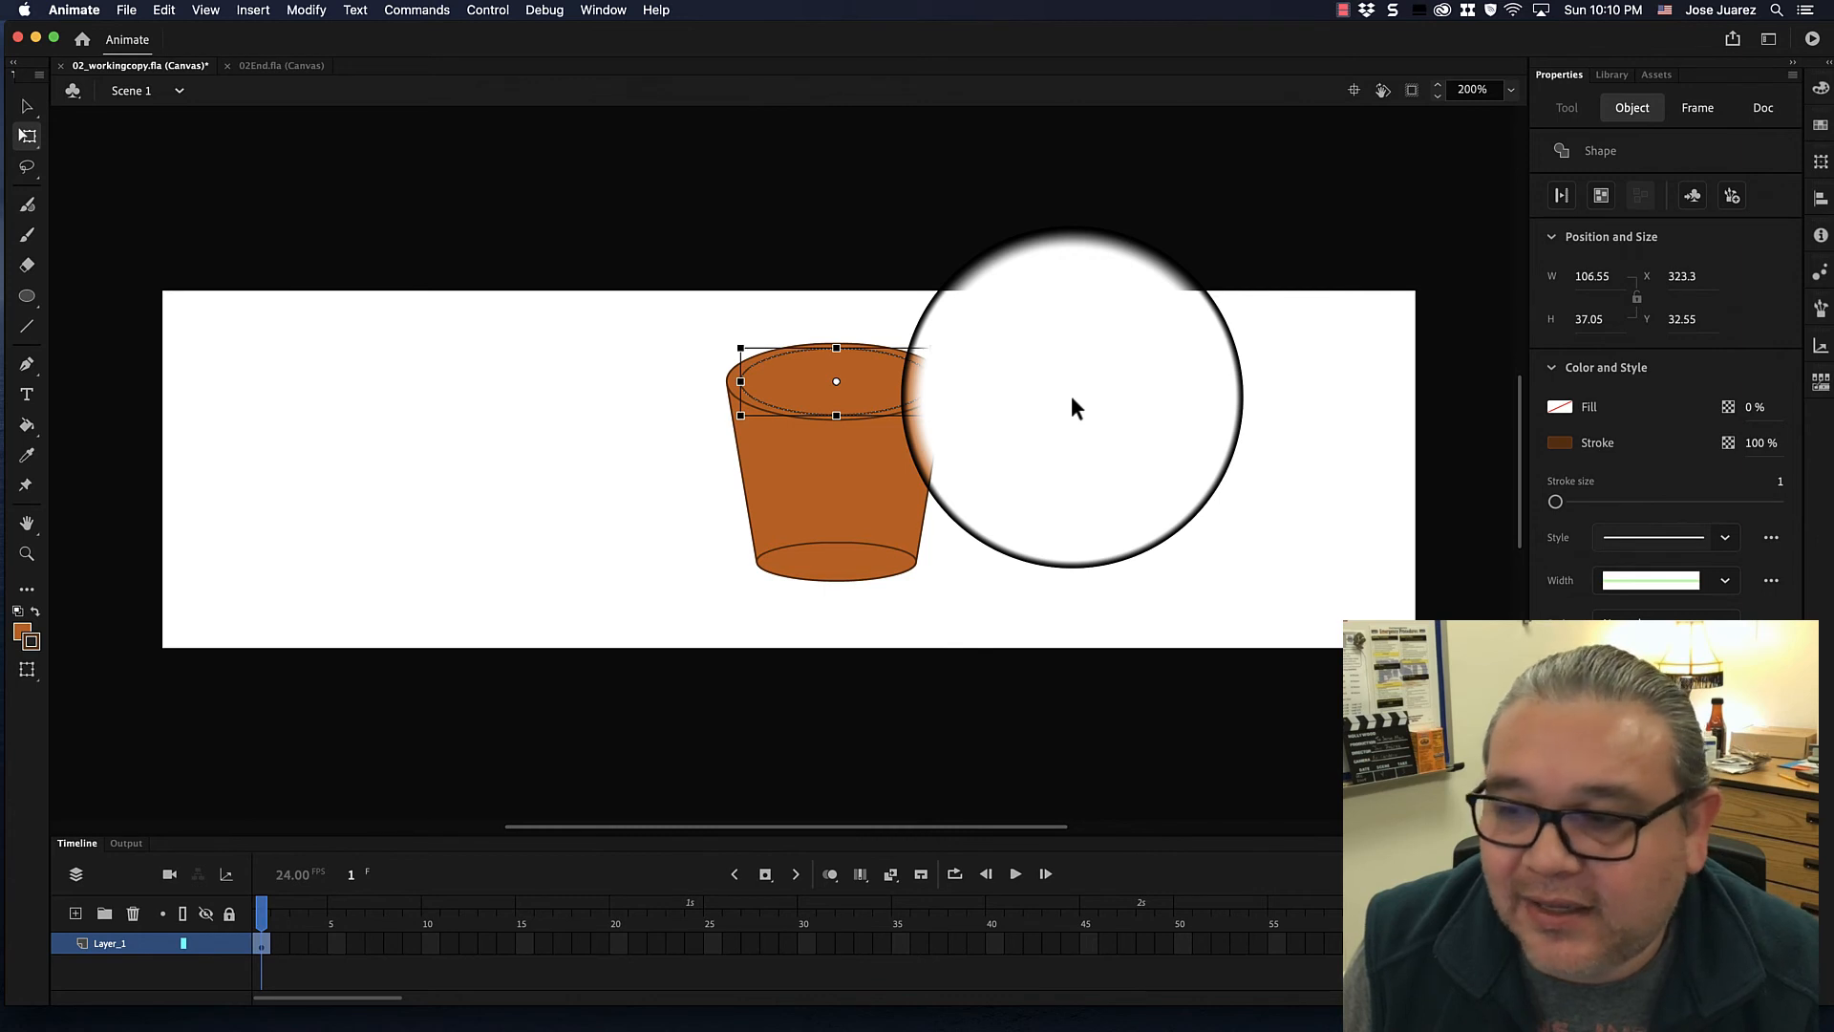
left_click(1072, 398)
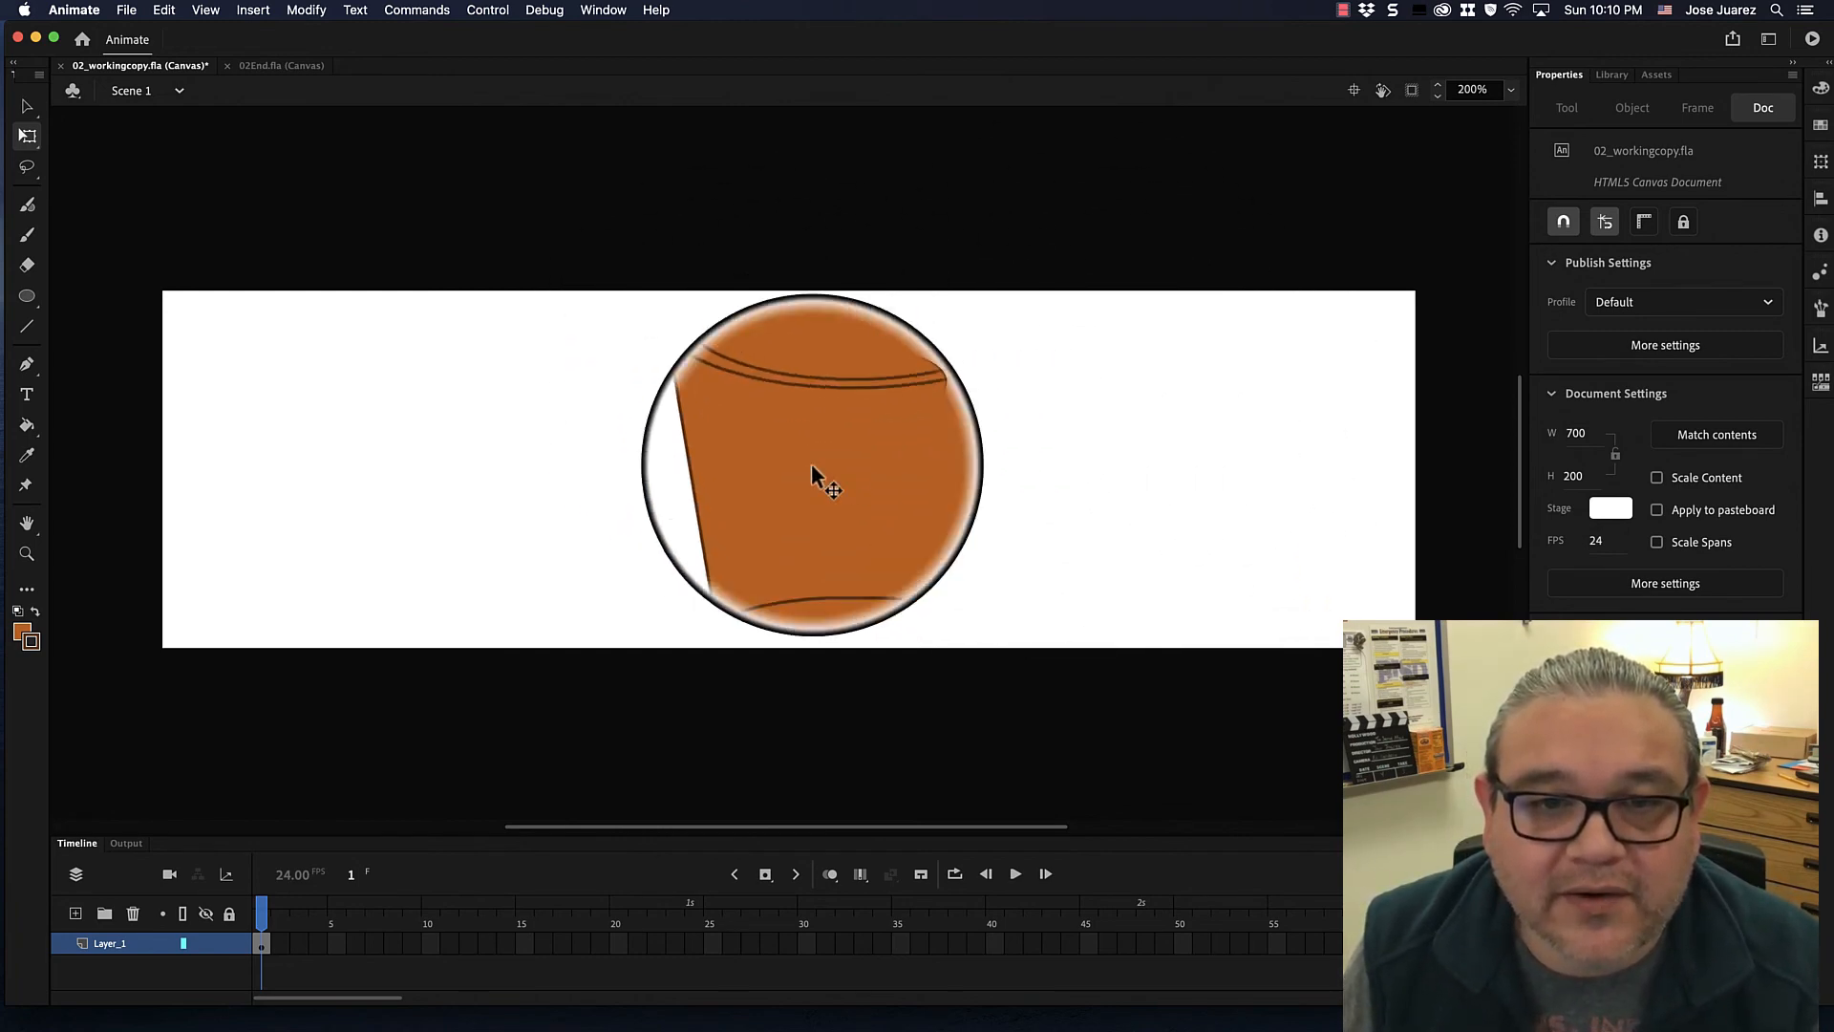
Compare the inside and coffee line of the mug in 02End.fla with the new rim, ending in 02_workingcopy.fla.
left_click(265, 65)
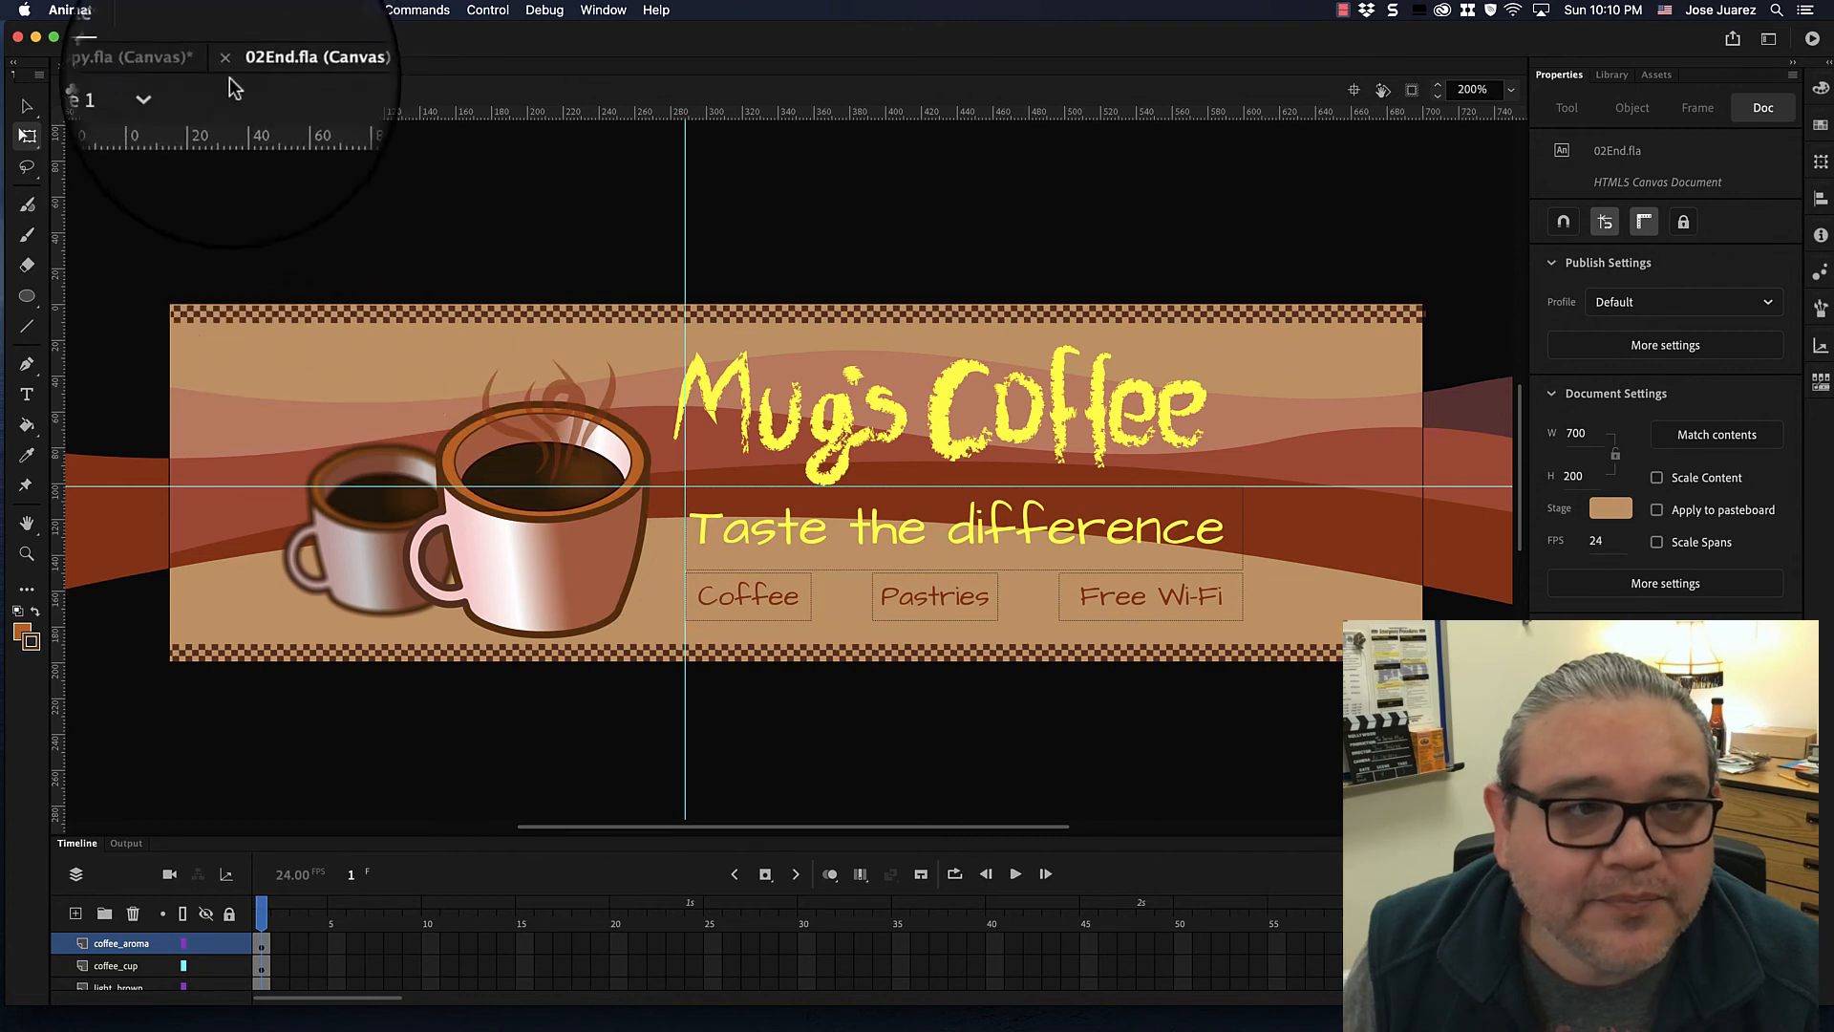
left_click(172, 65)
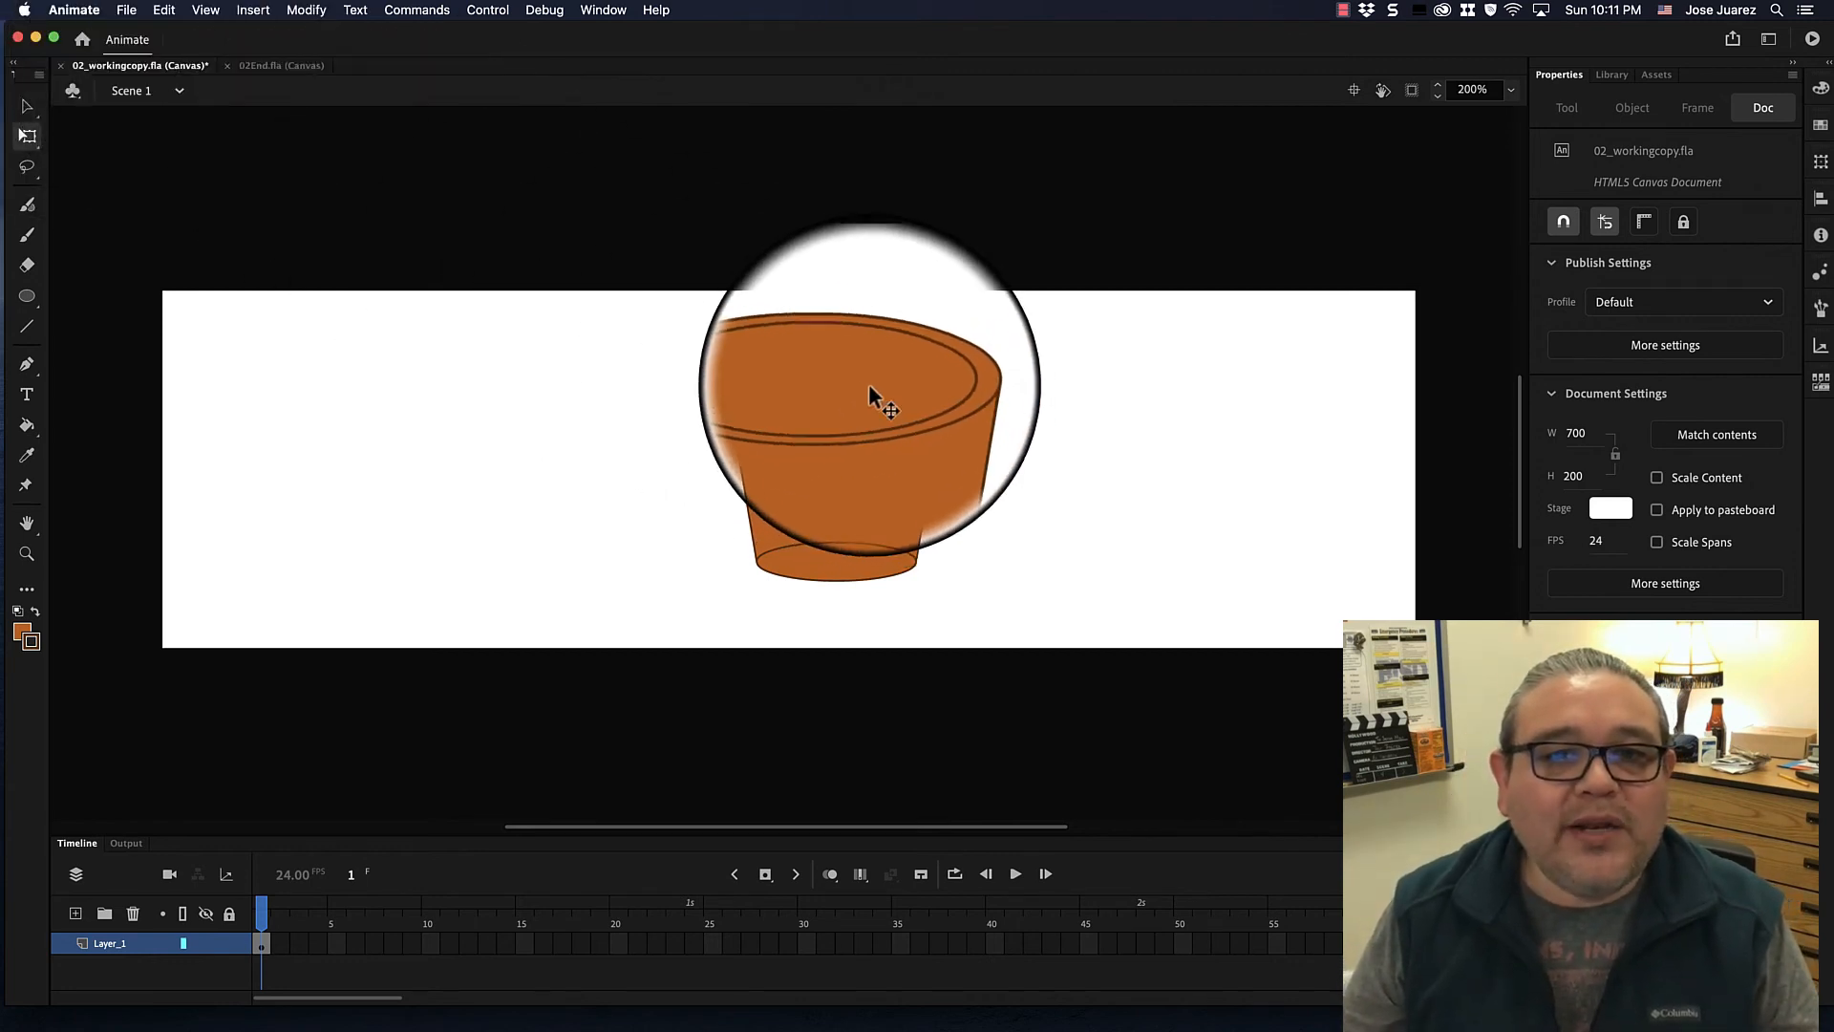
left_click(268, 73)
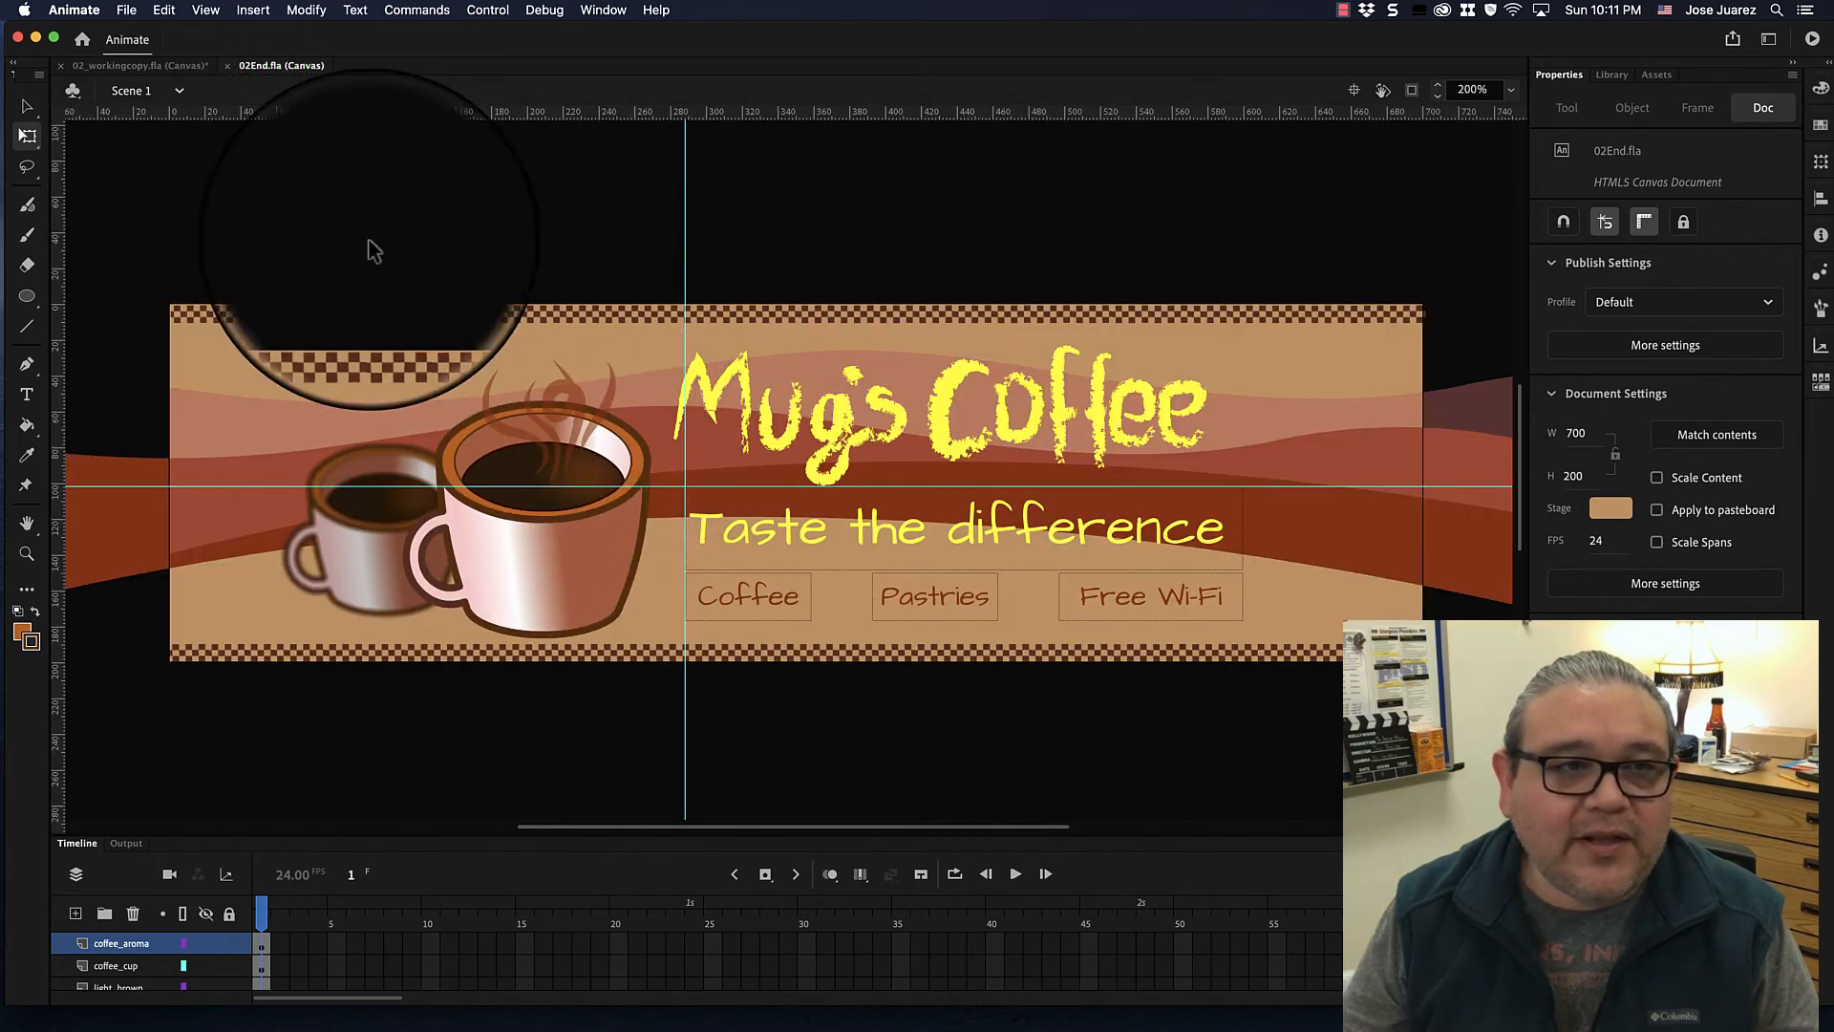
left_click(160, 67)
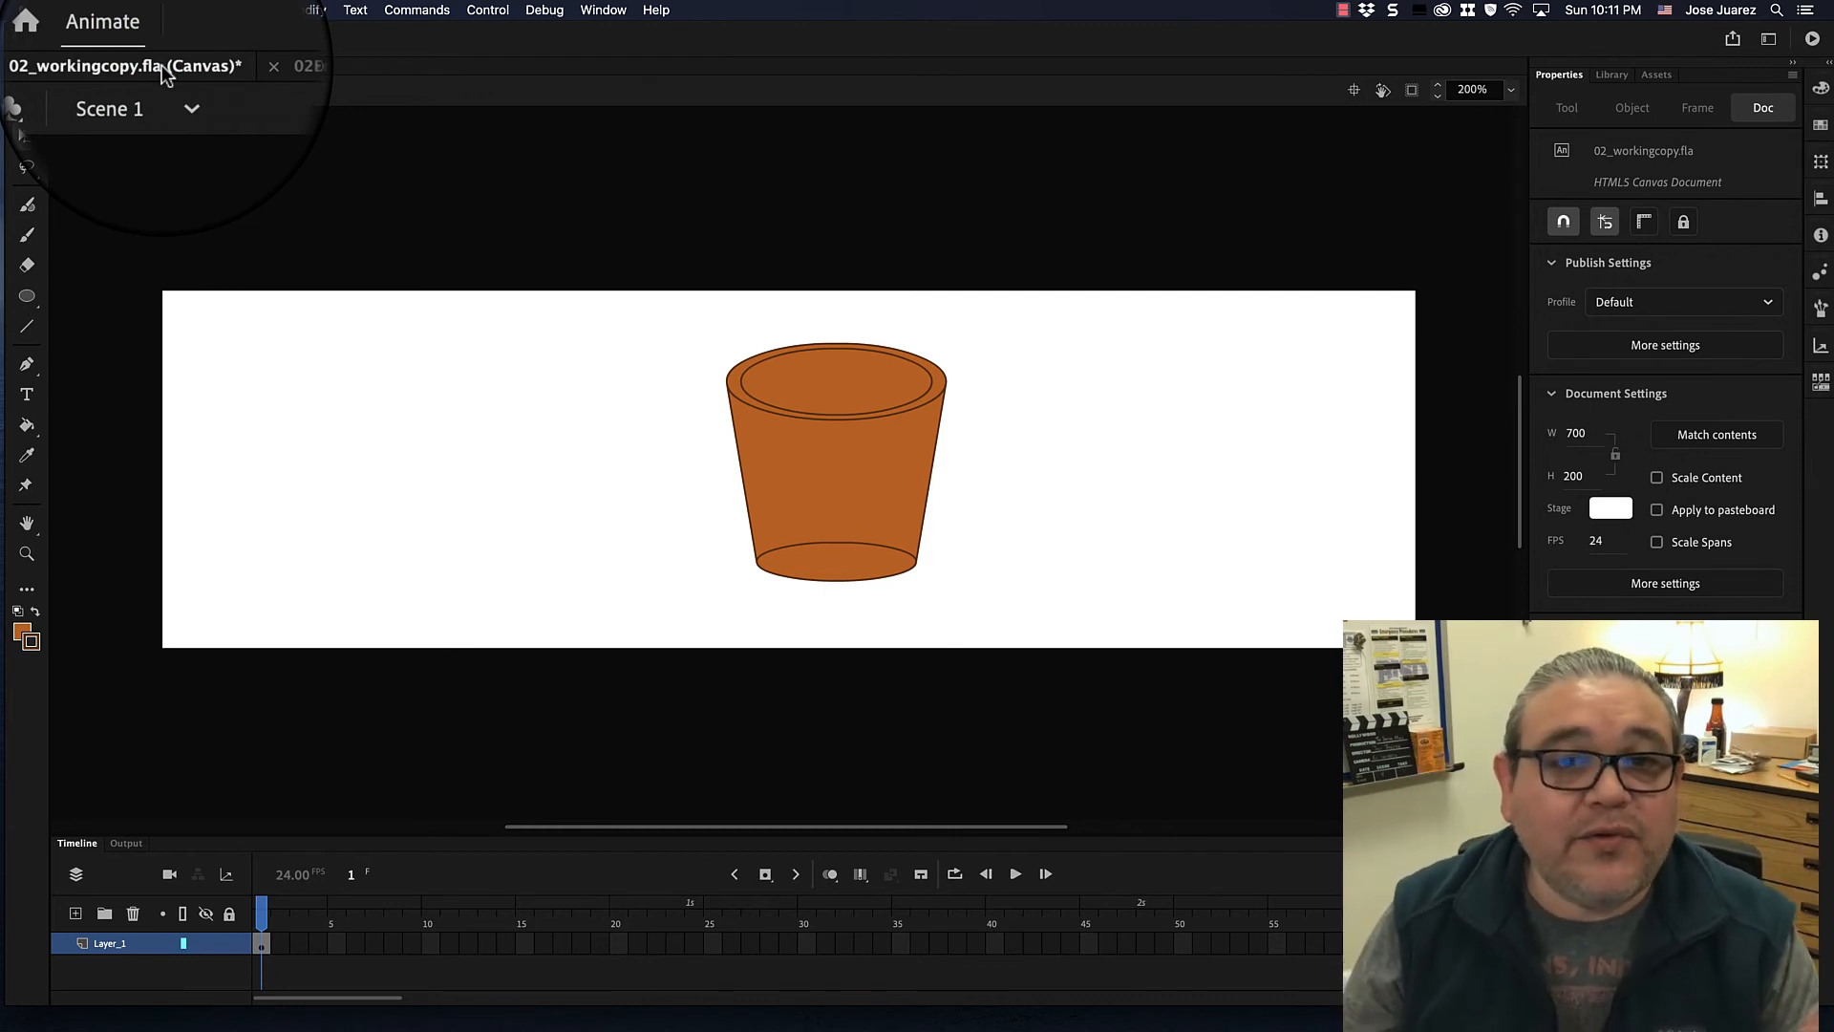
Paste another copy of the upper oval's outline in place over the mug's rim.
left_click(133, 12)
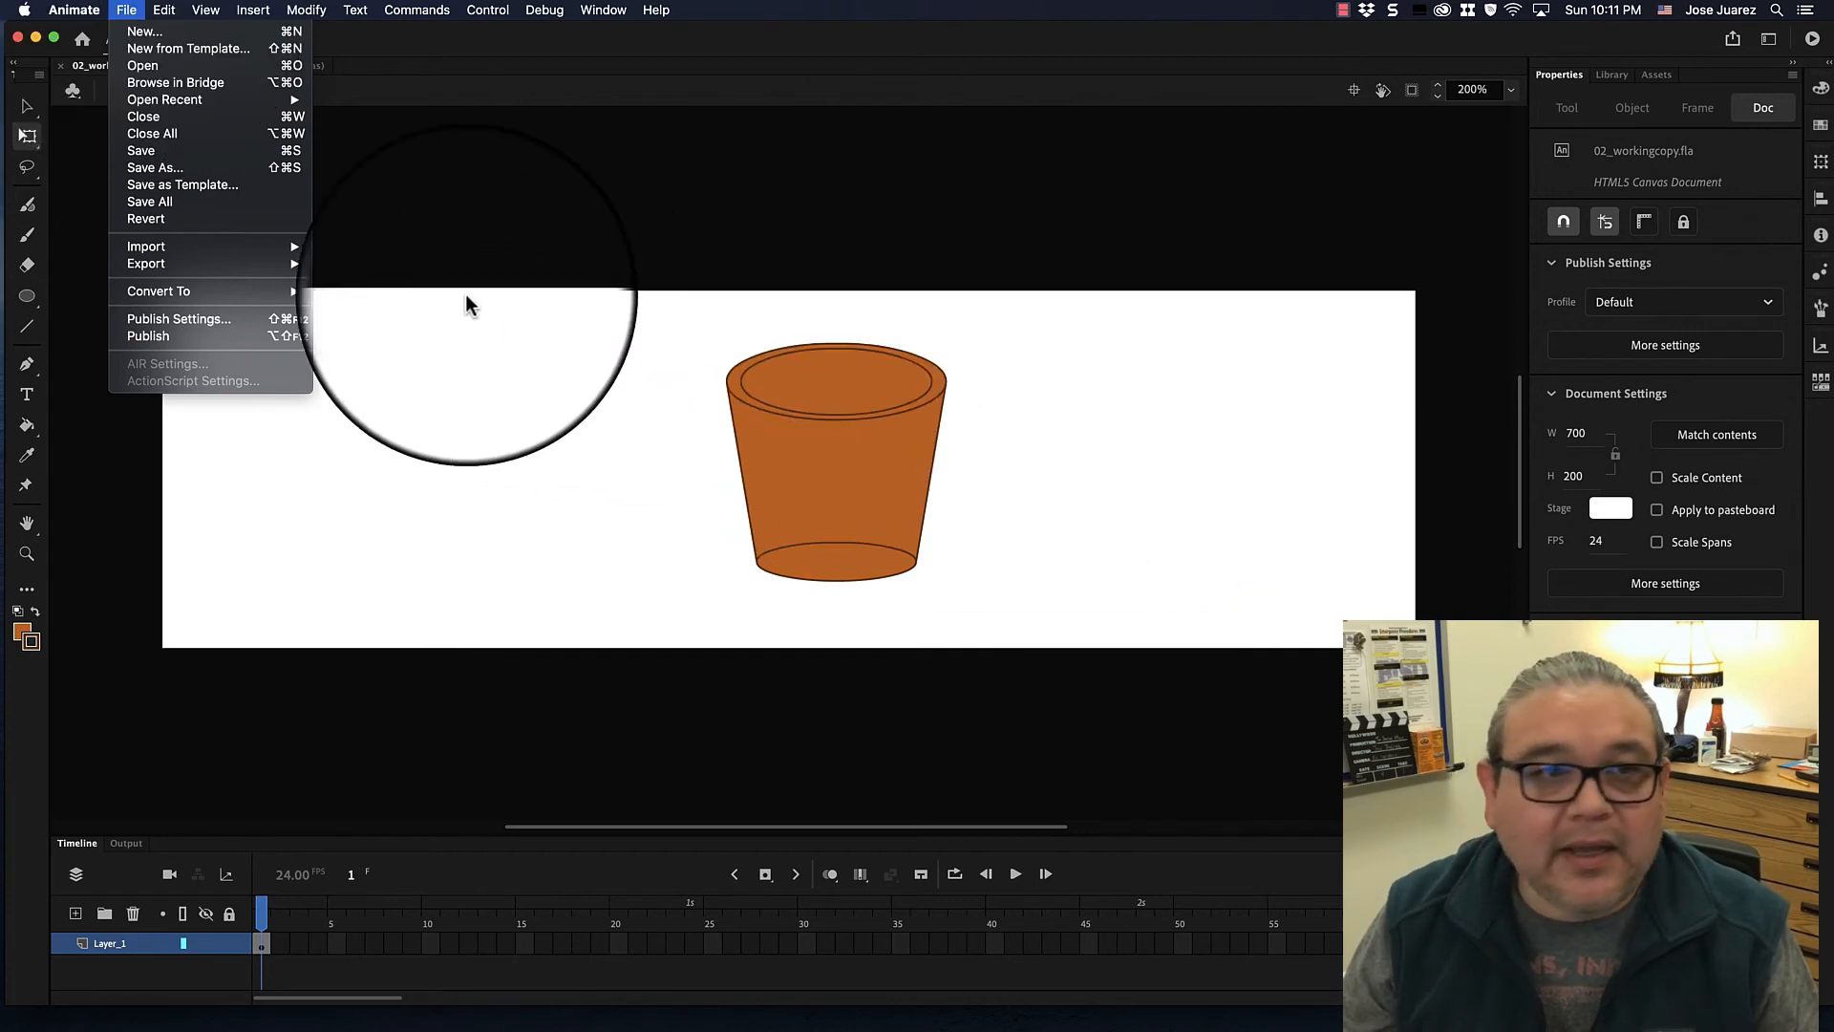
mouse_move(217, 15)
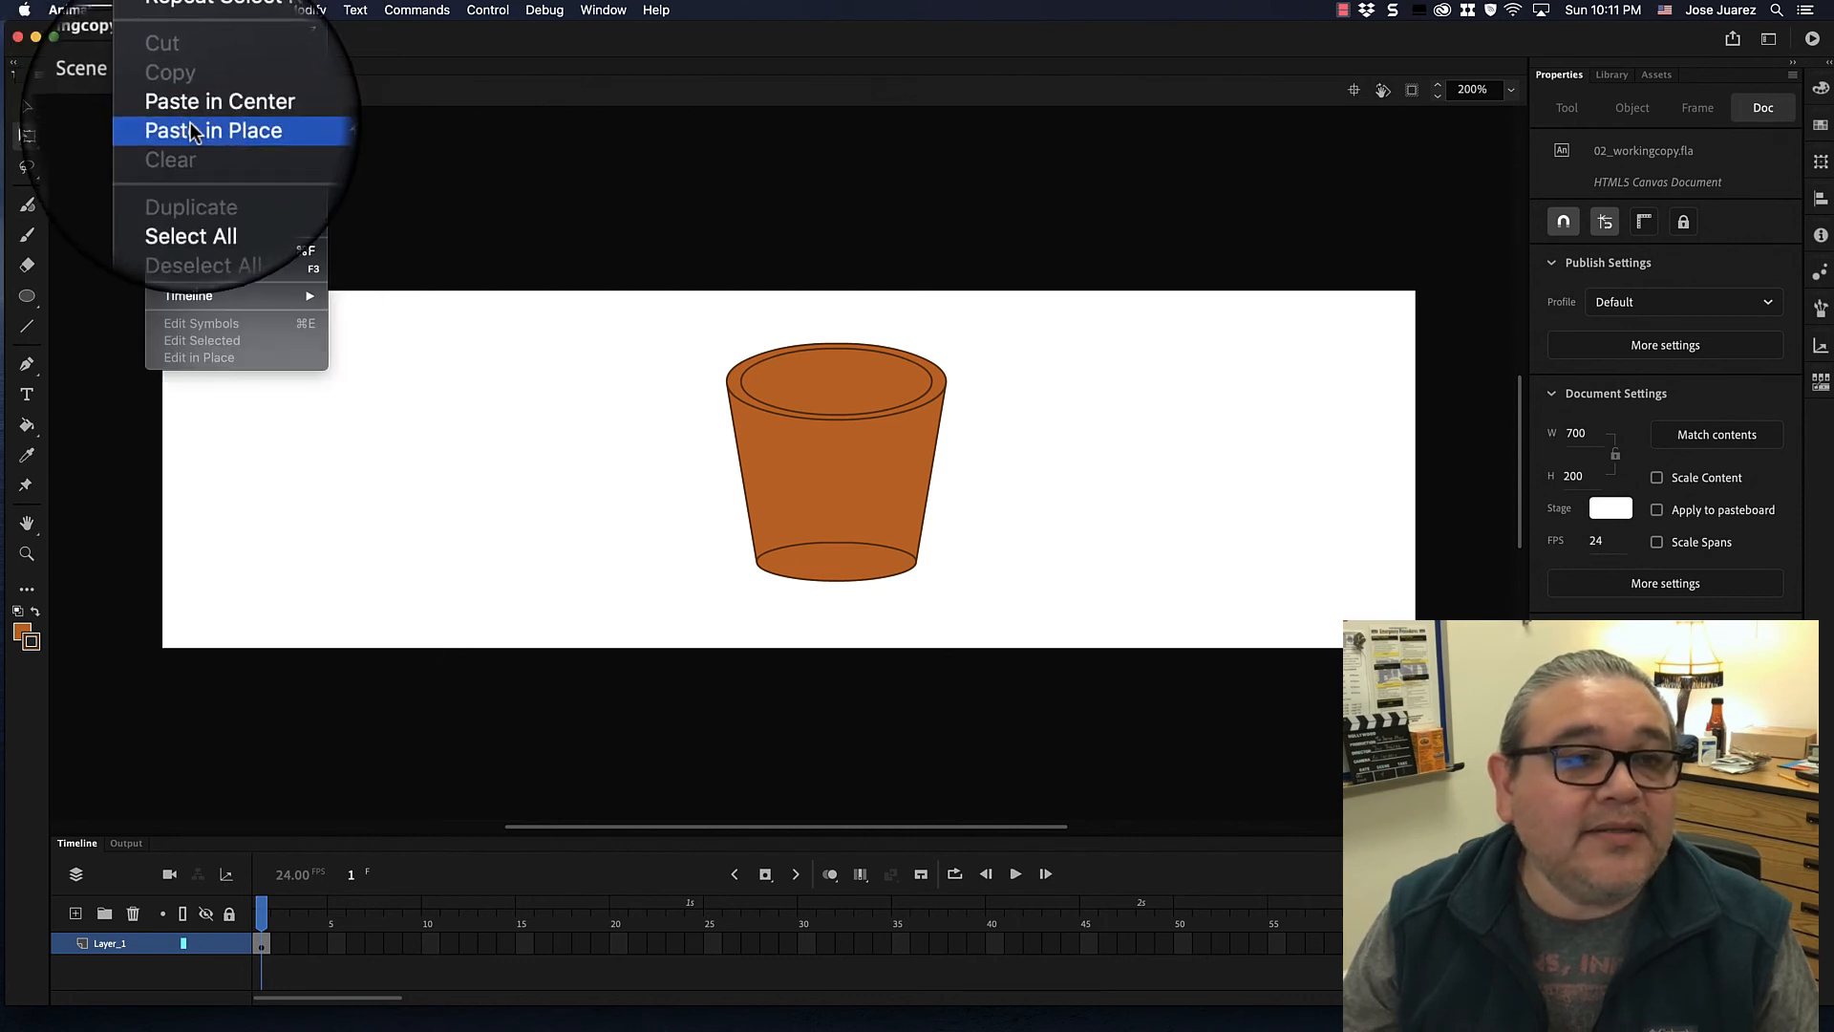
left_click(194, 131)
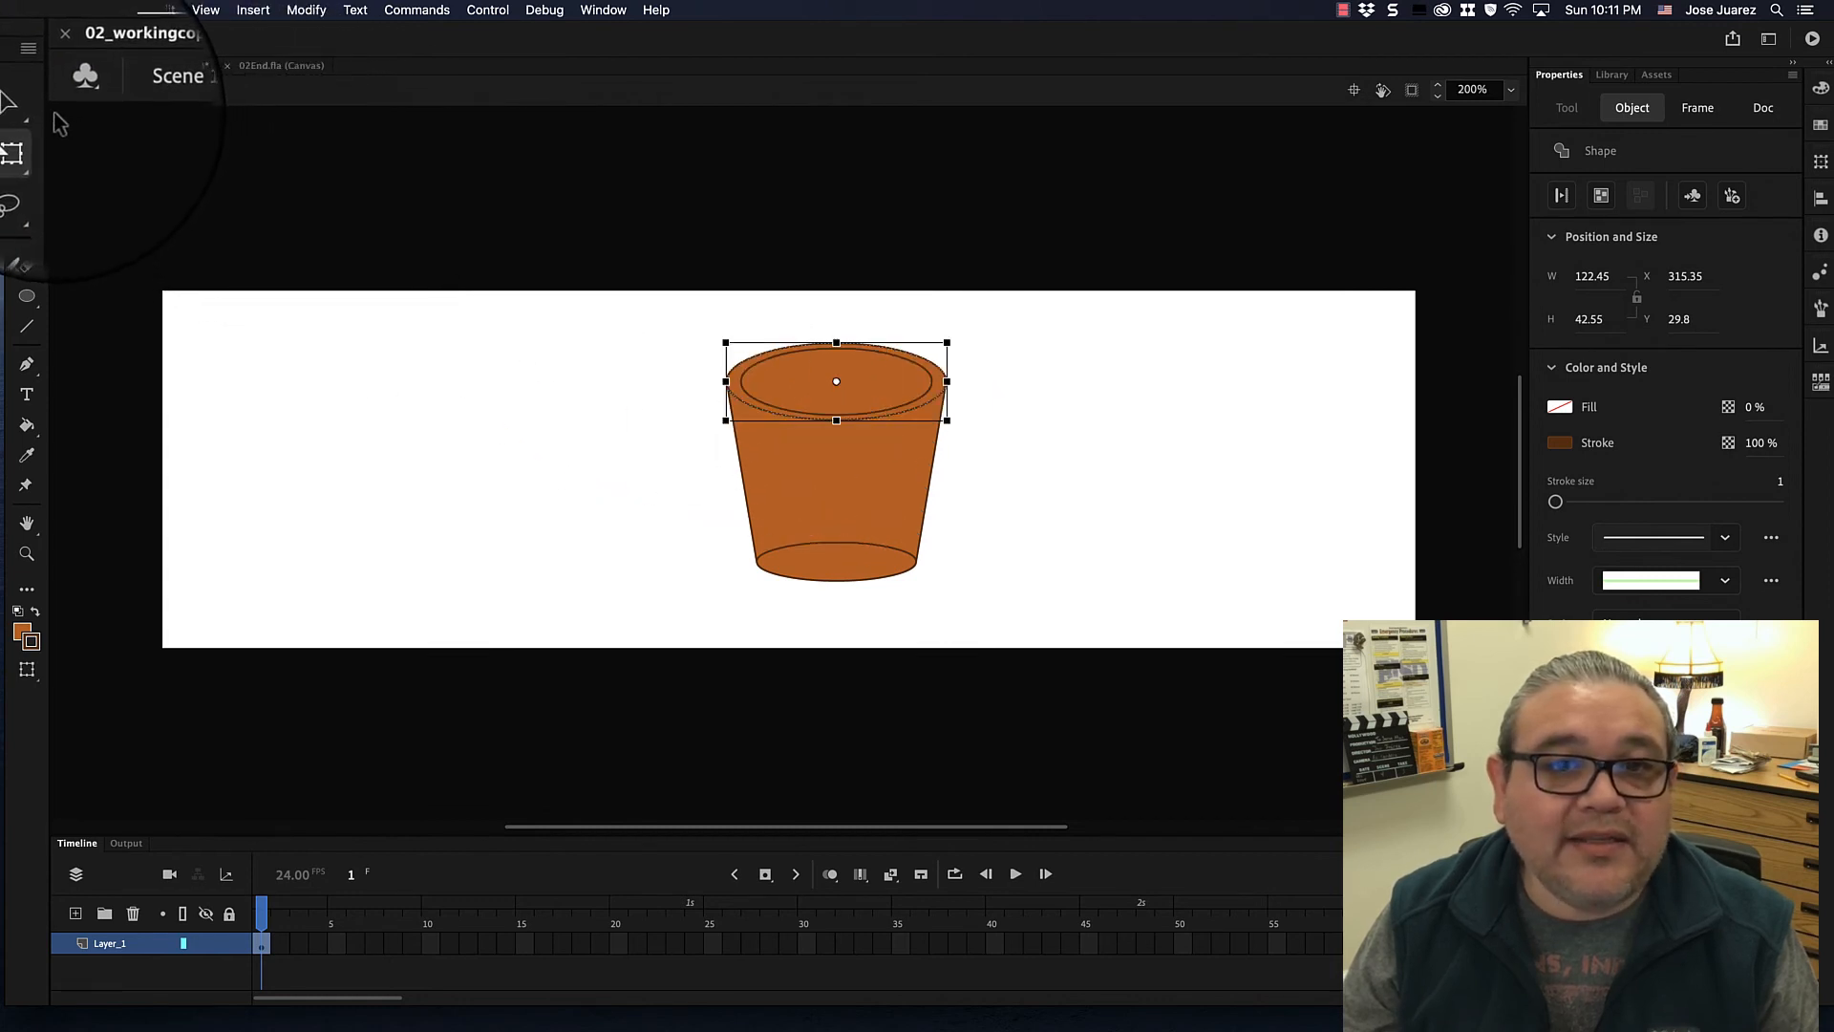
Try moving the pasted full-size oval outline down inside the mug to about Y 47.3, and undo the move.
left_click(846, 378)
key("v")
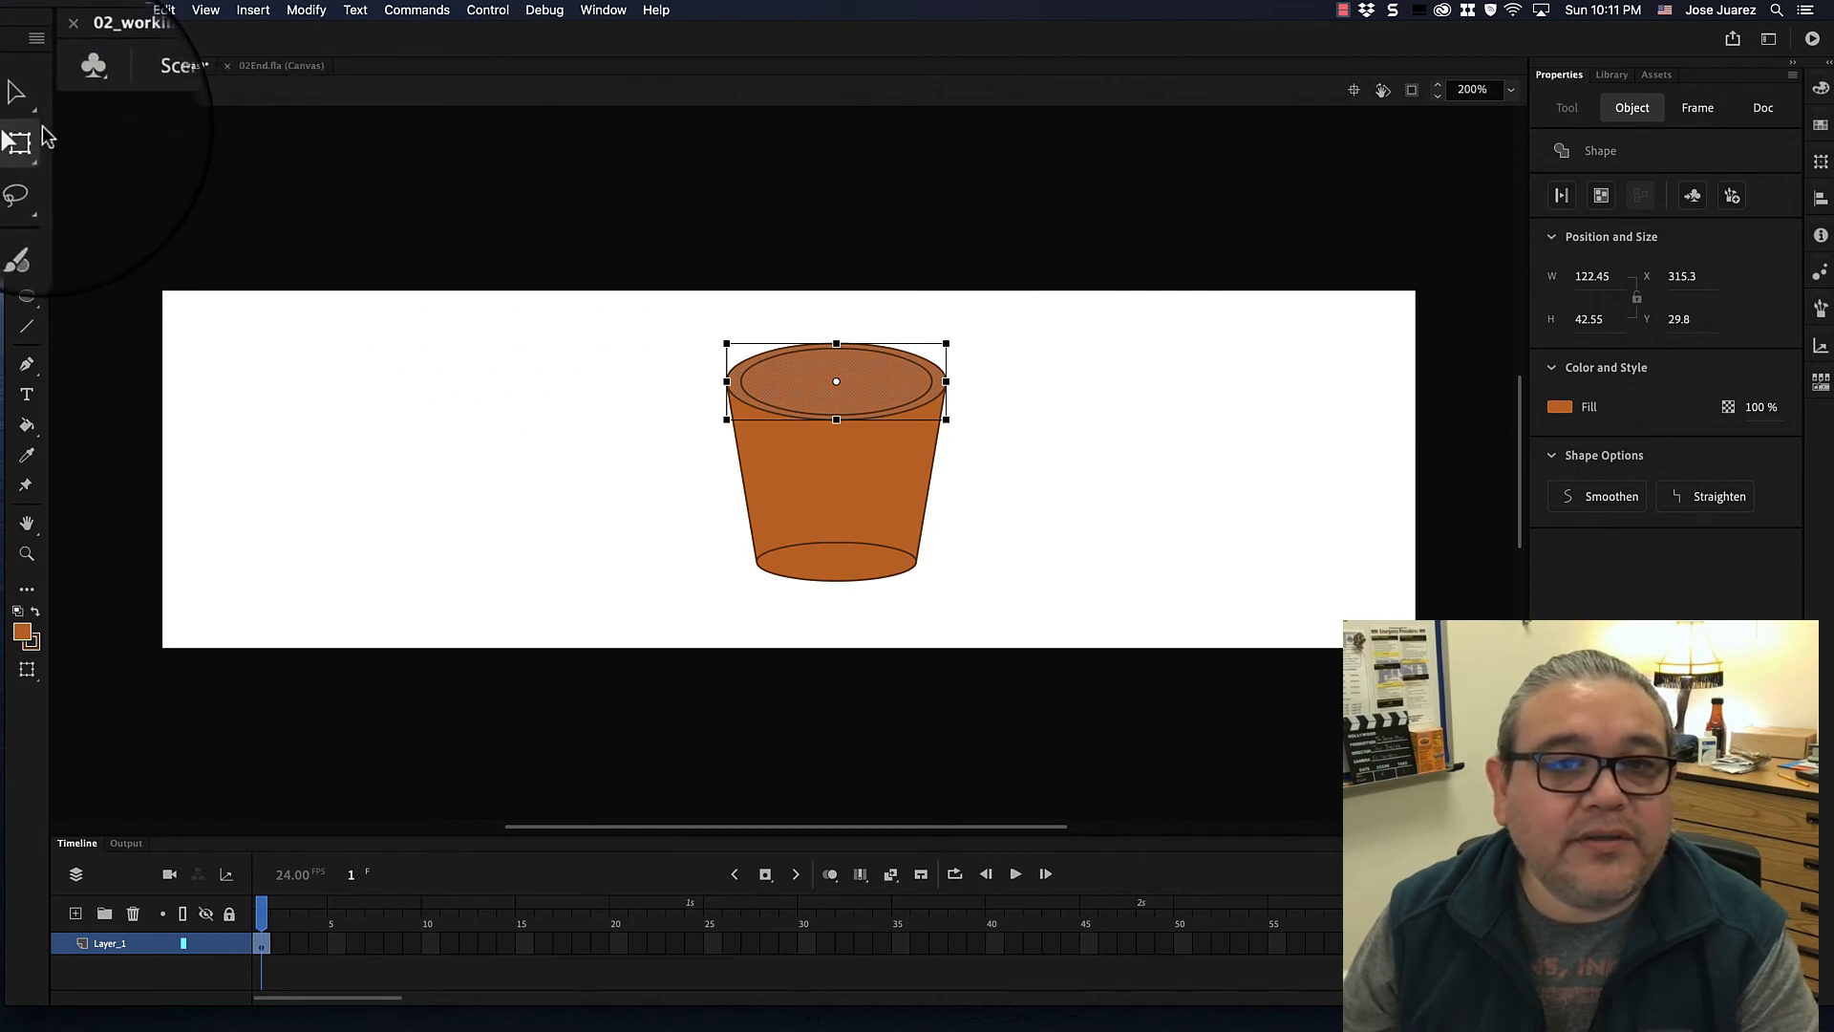
left_click(33, 120)
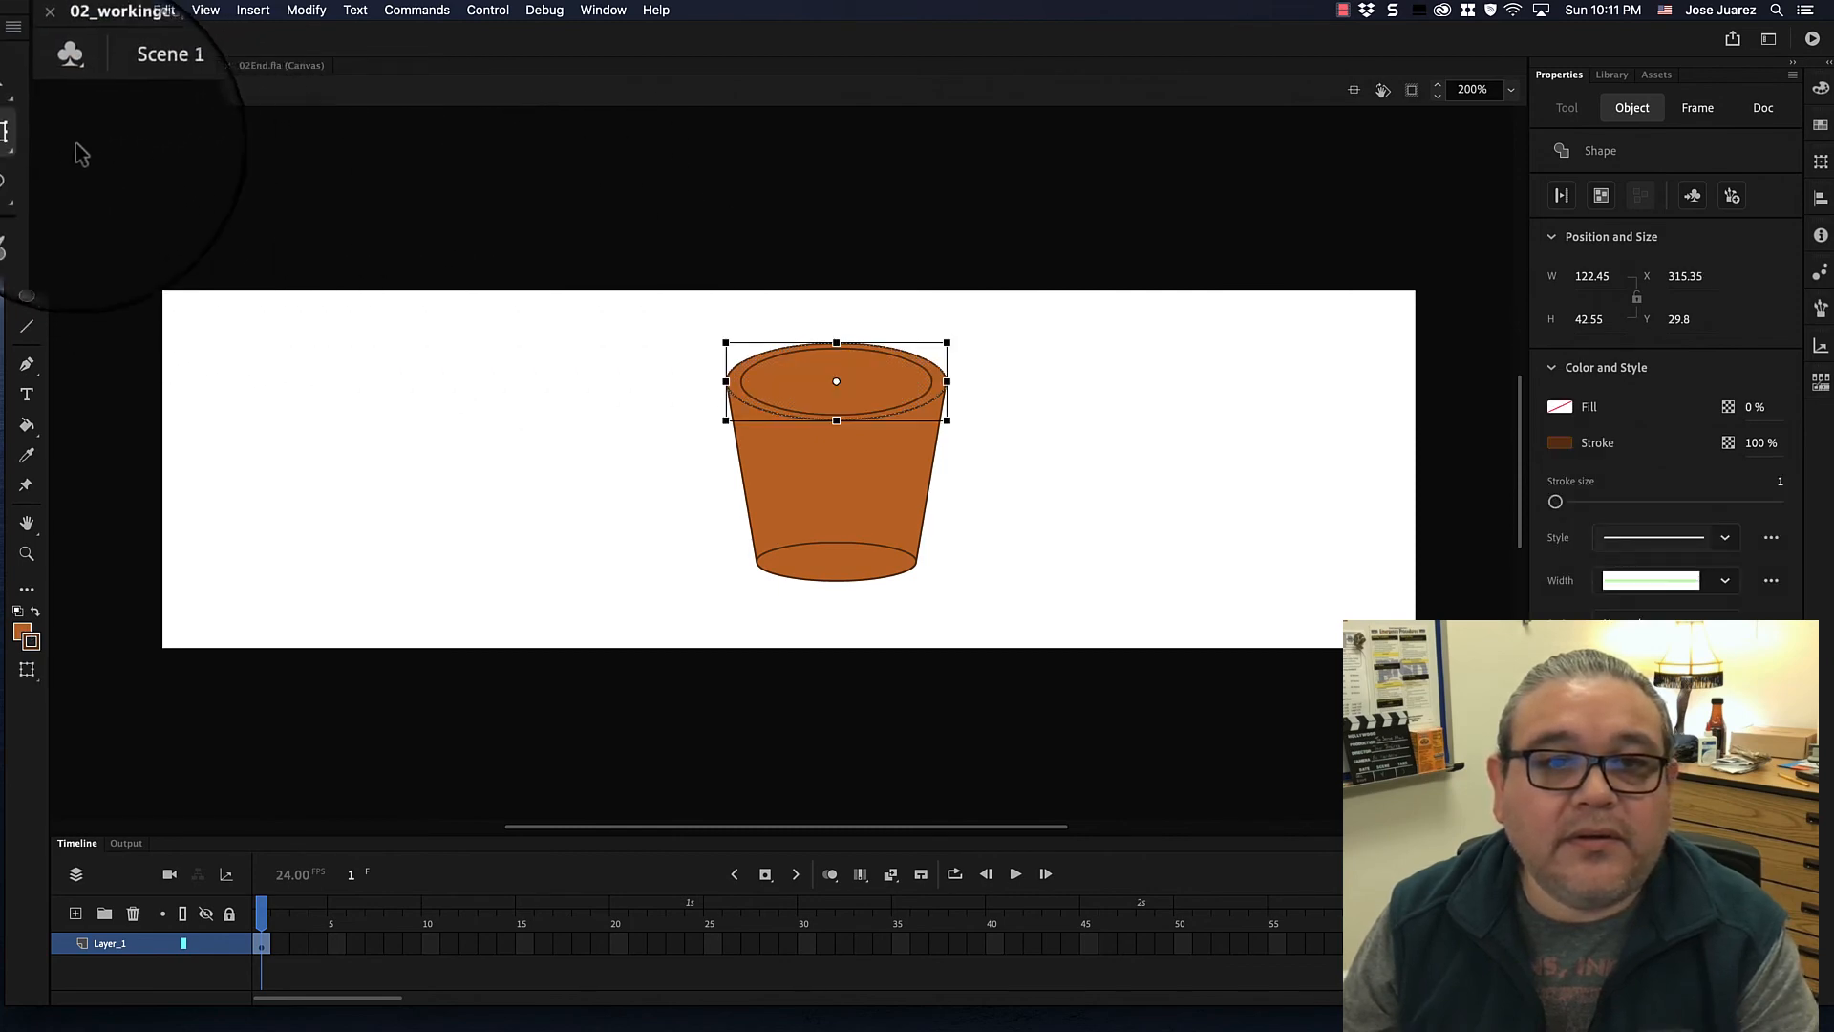
left_click(38, 101)
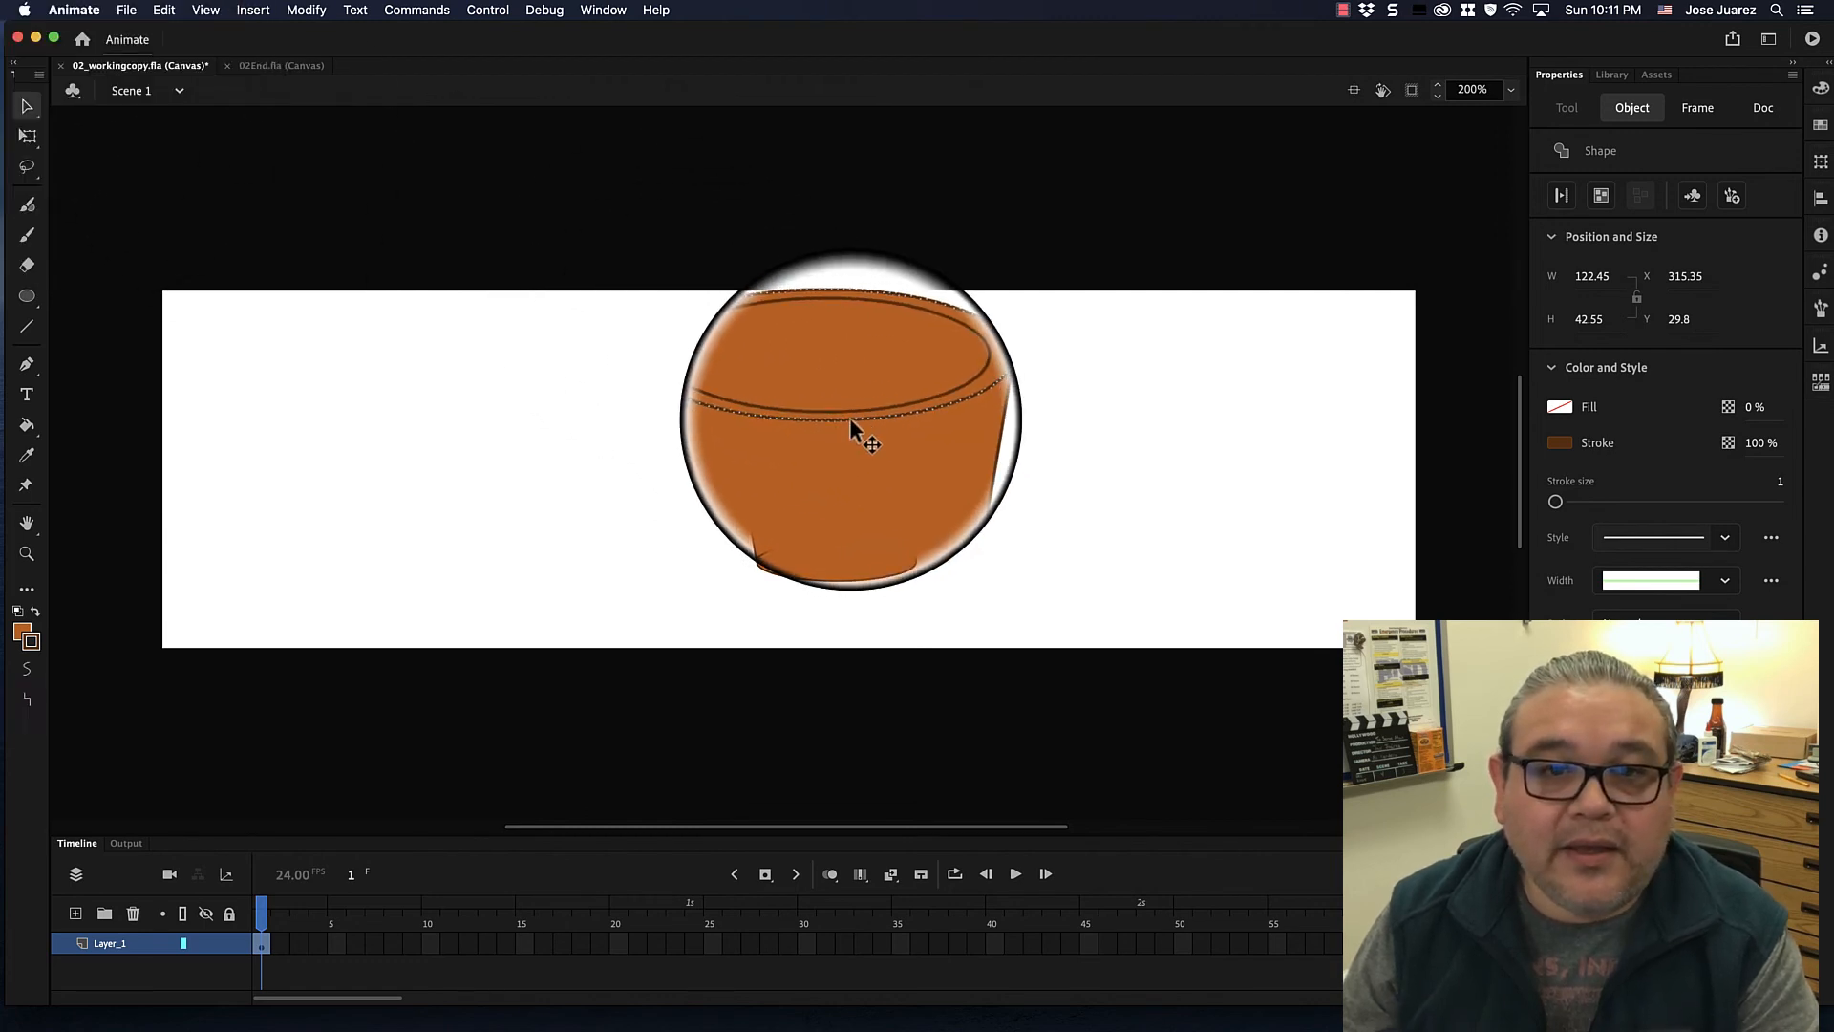
left_click_drag(851, 416, 851, 450)
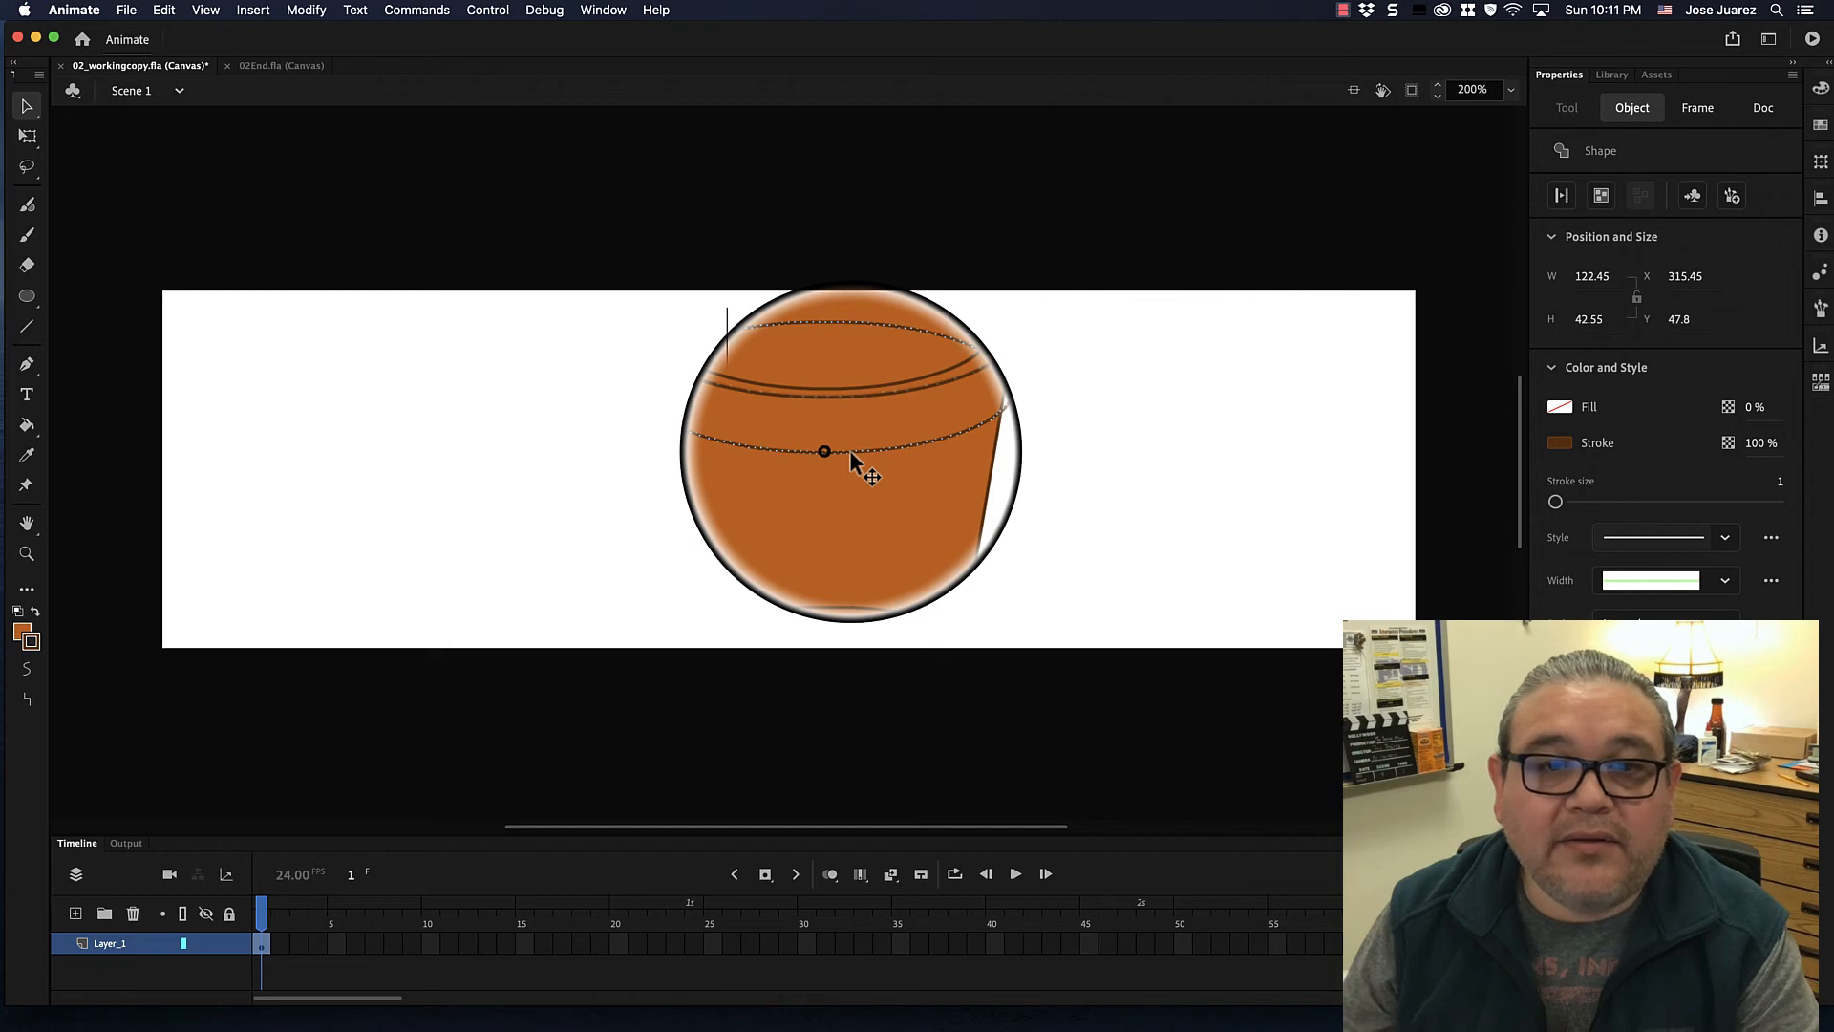
left_click_drag(850, 450, 851, 449)
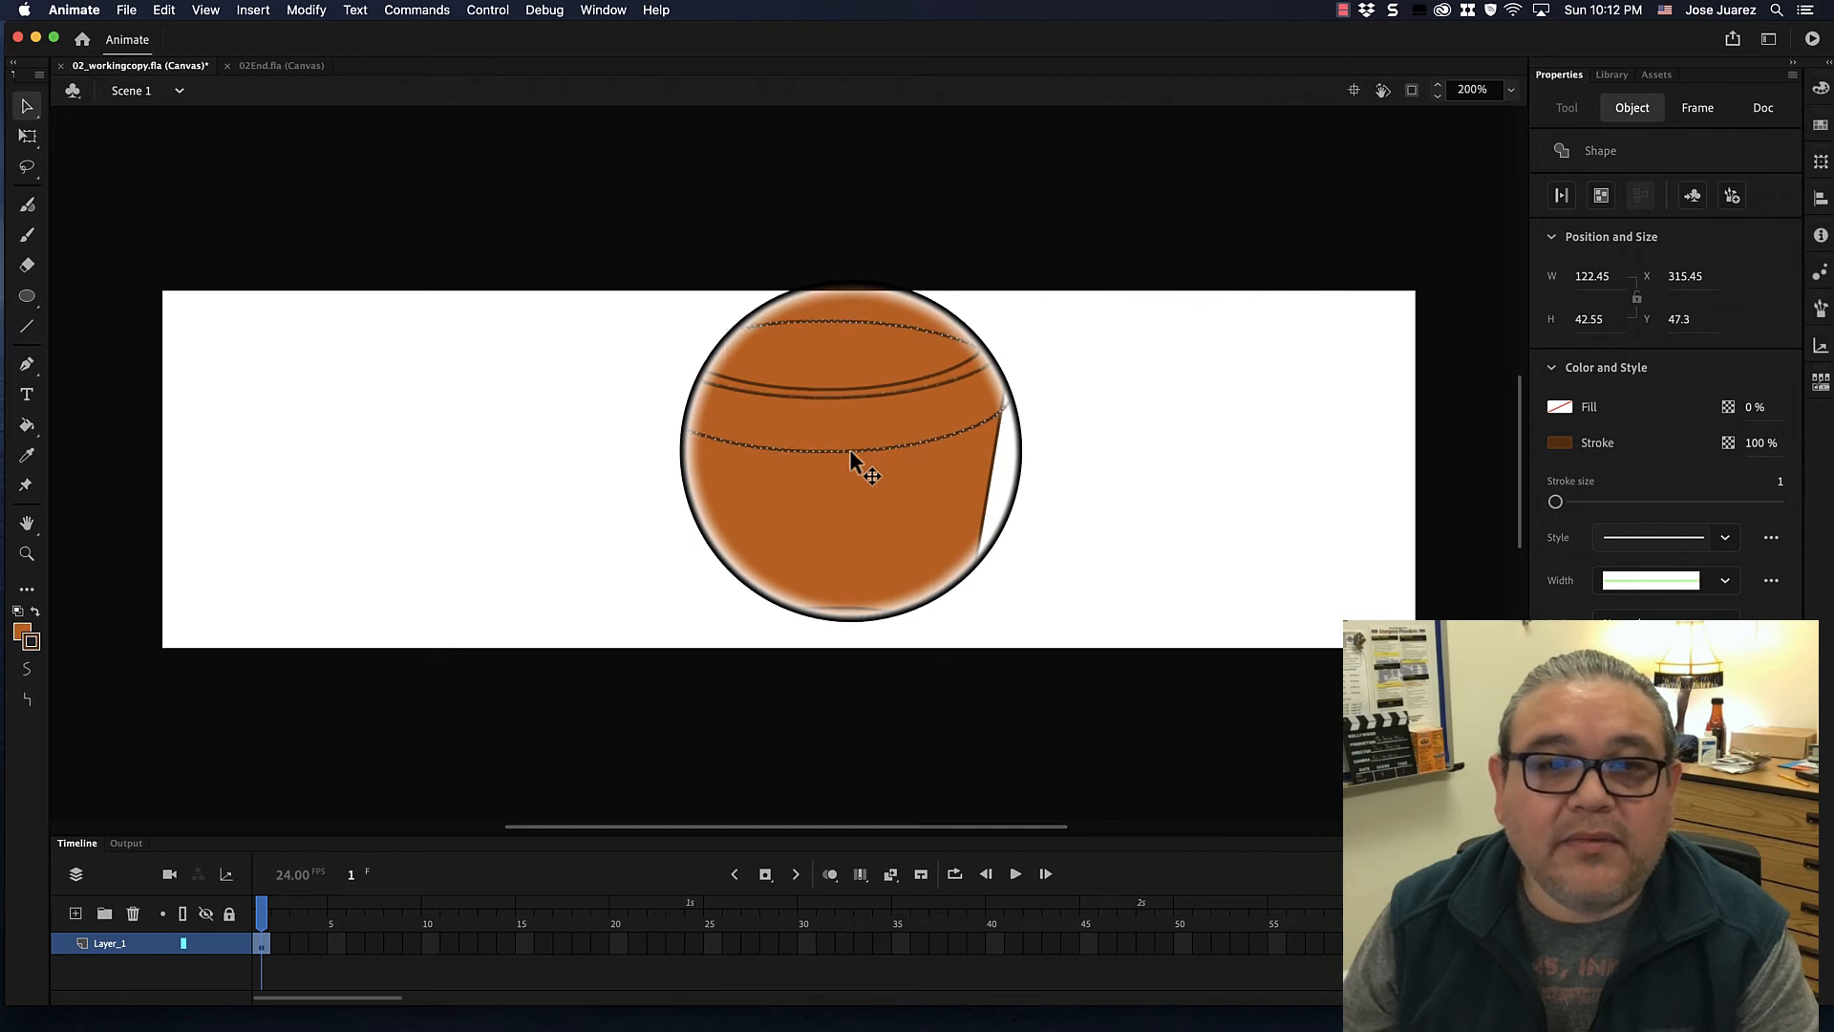
left_click(1152, 490)
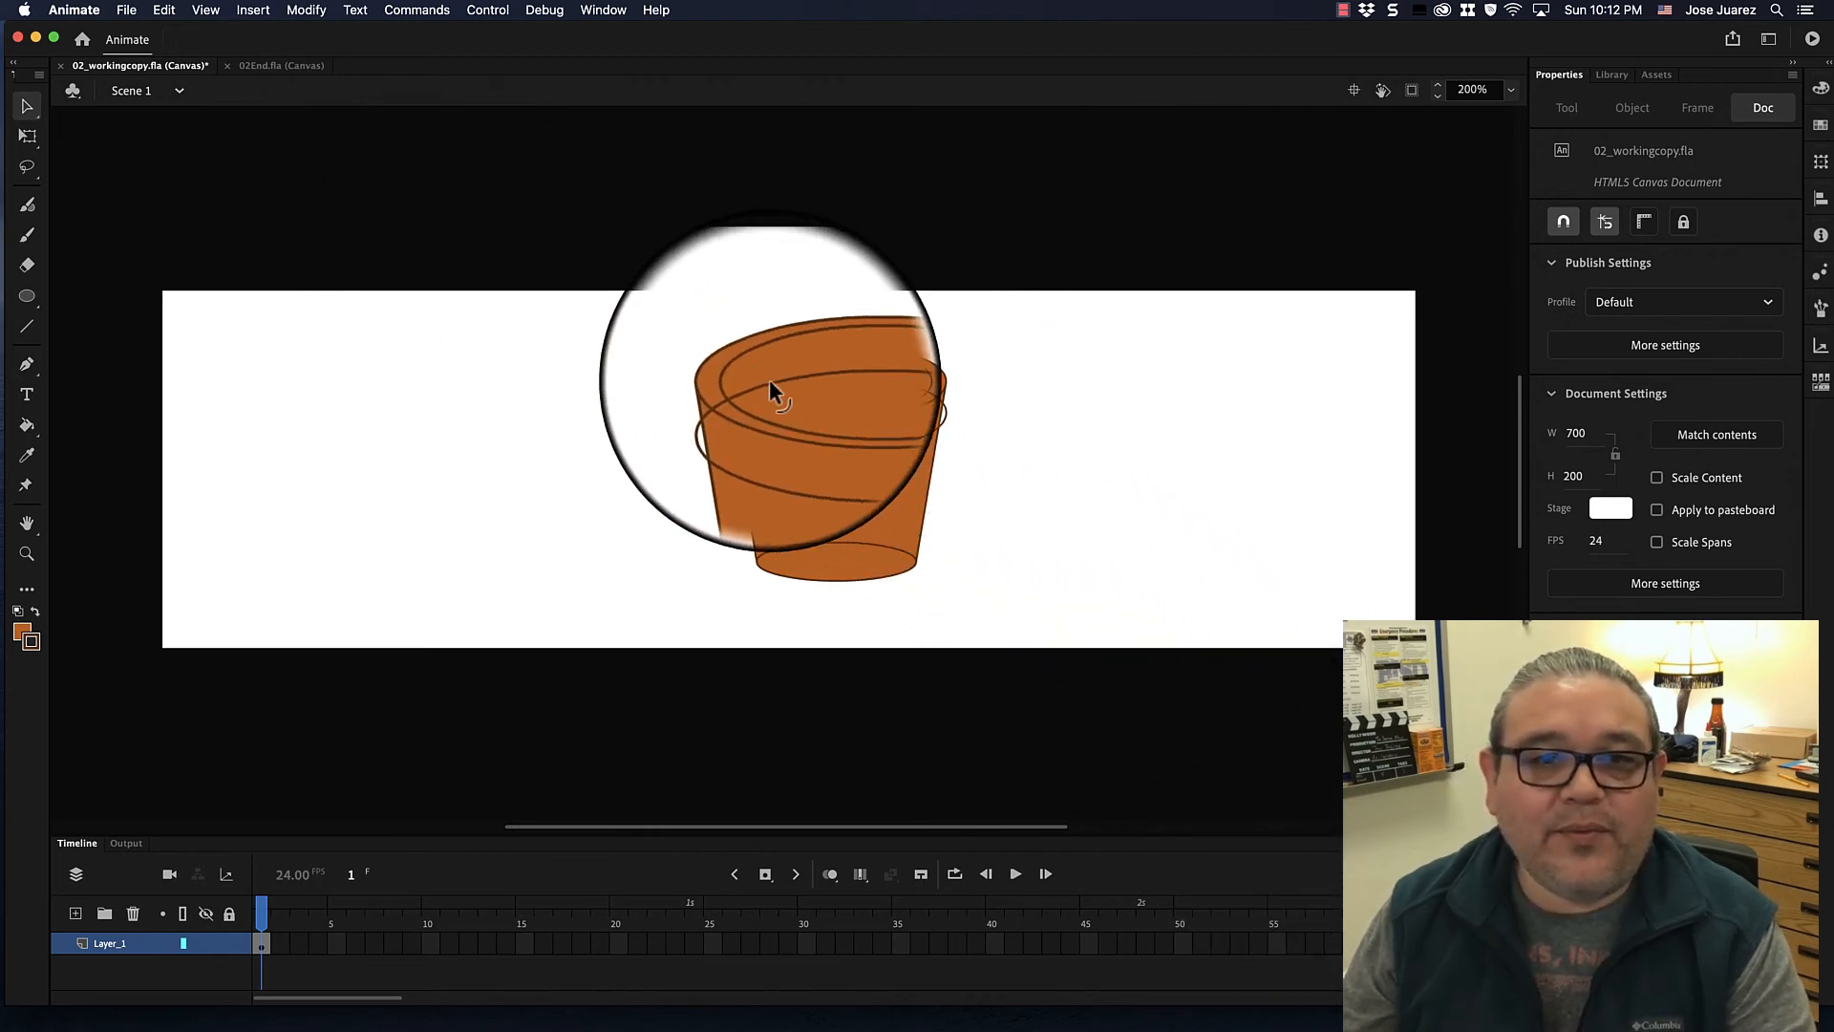
double_click(989, 456)
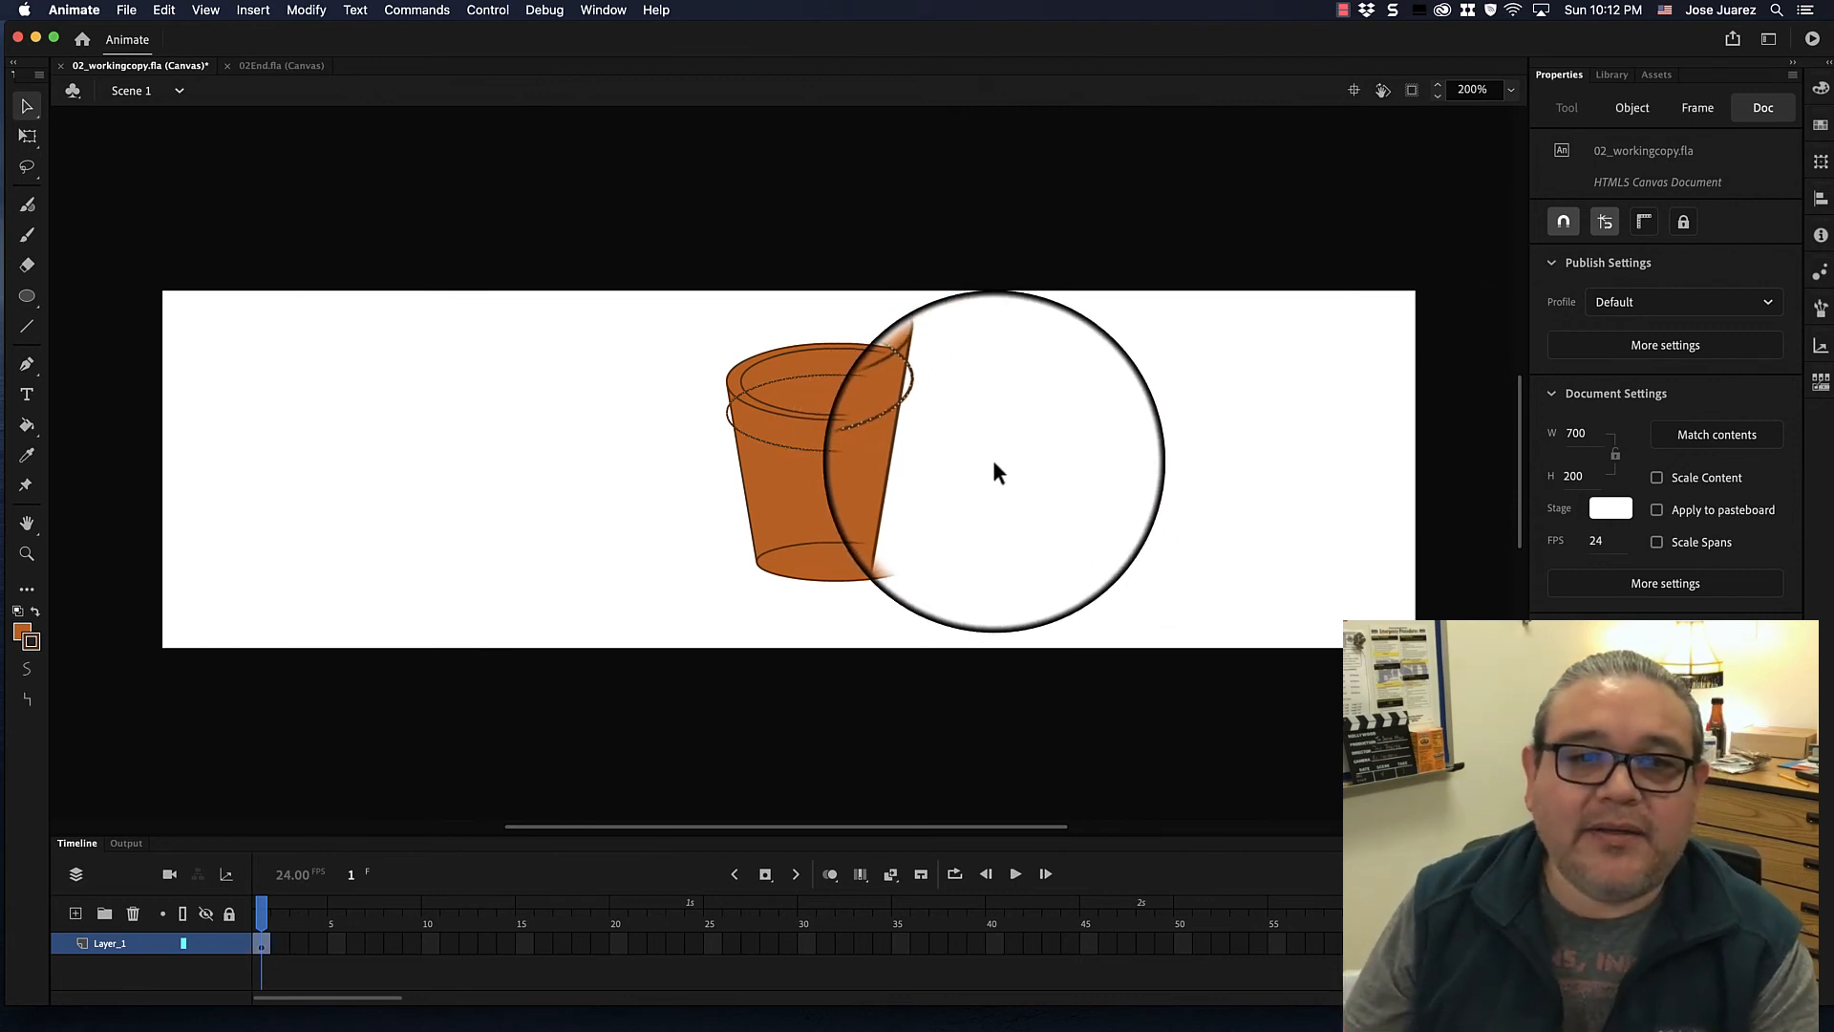
key("Delete")
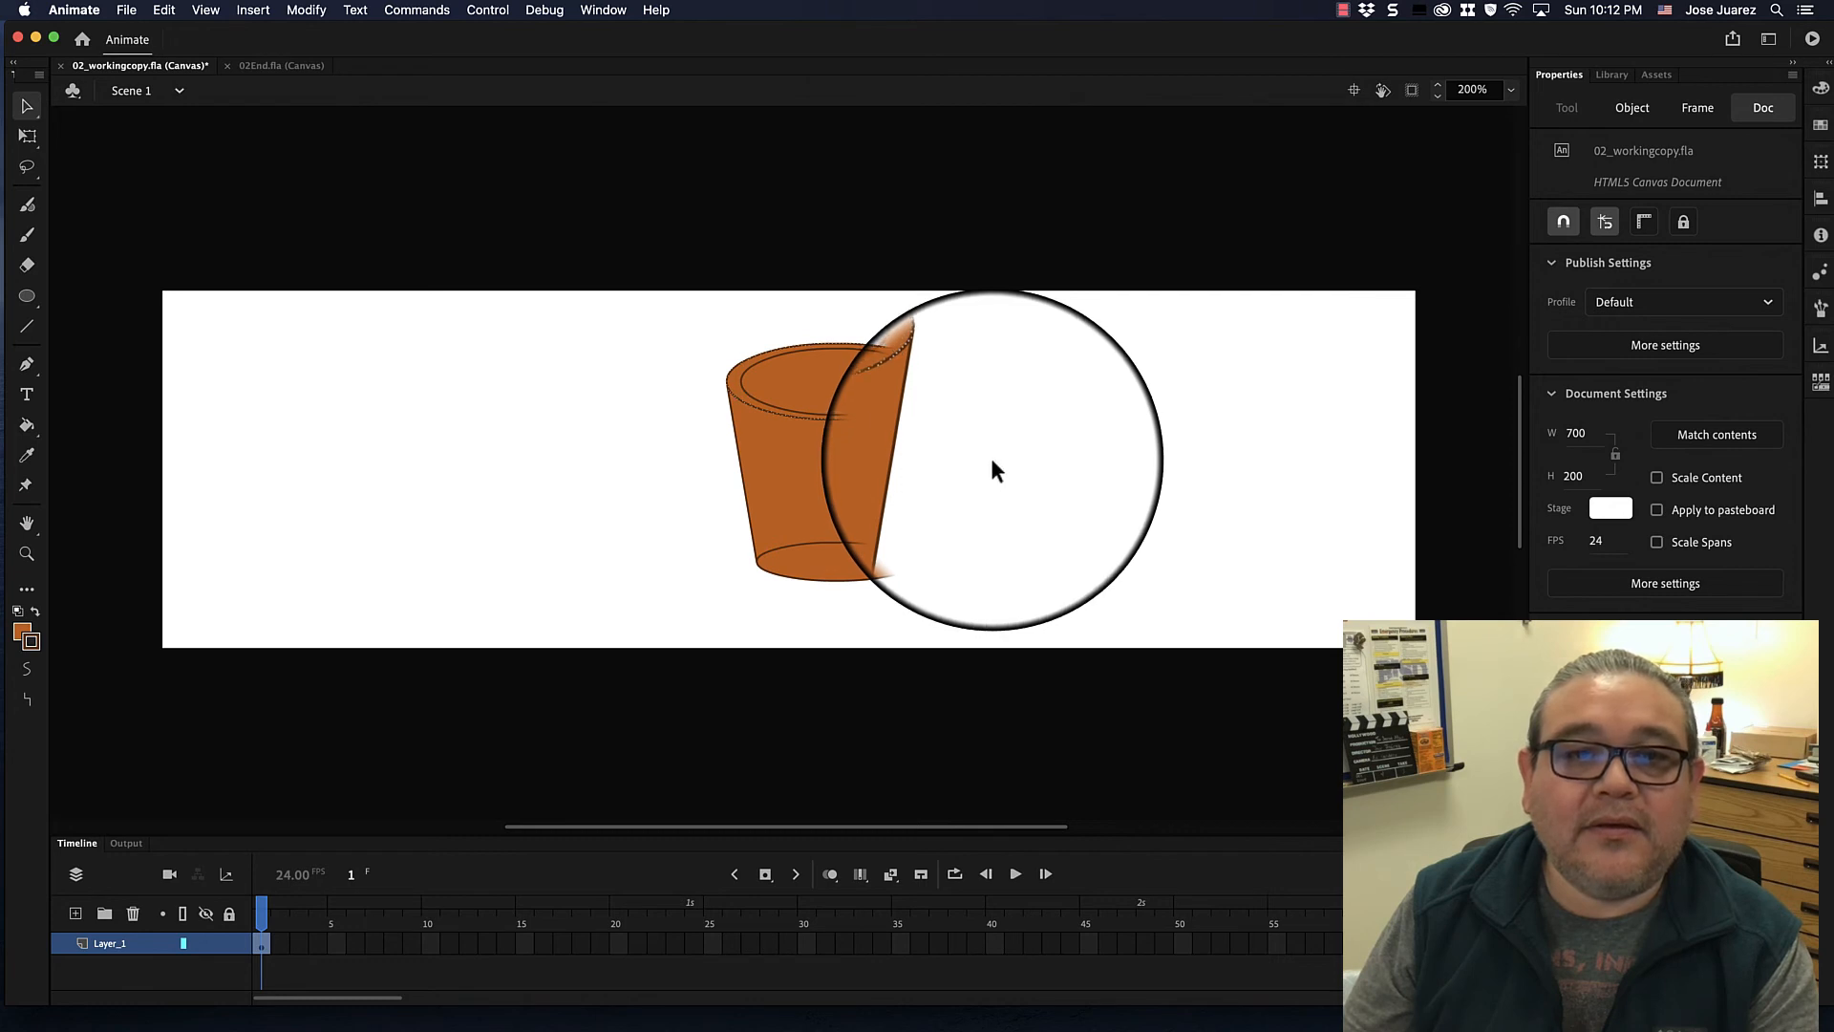
Scale the pasted oval outline down about its center to about 114 by 39 px, move it down about 16 px as the coffee line, and deselect it.
left_click(19, 137)
left_click_drag(947, 340, 938, 342)
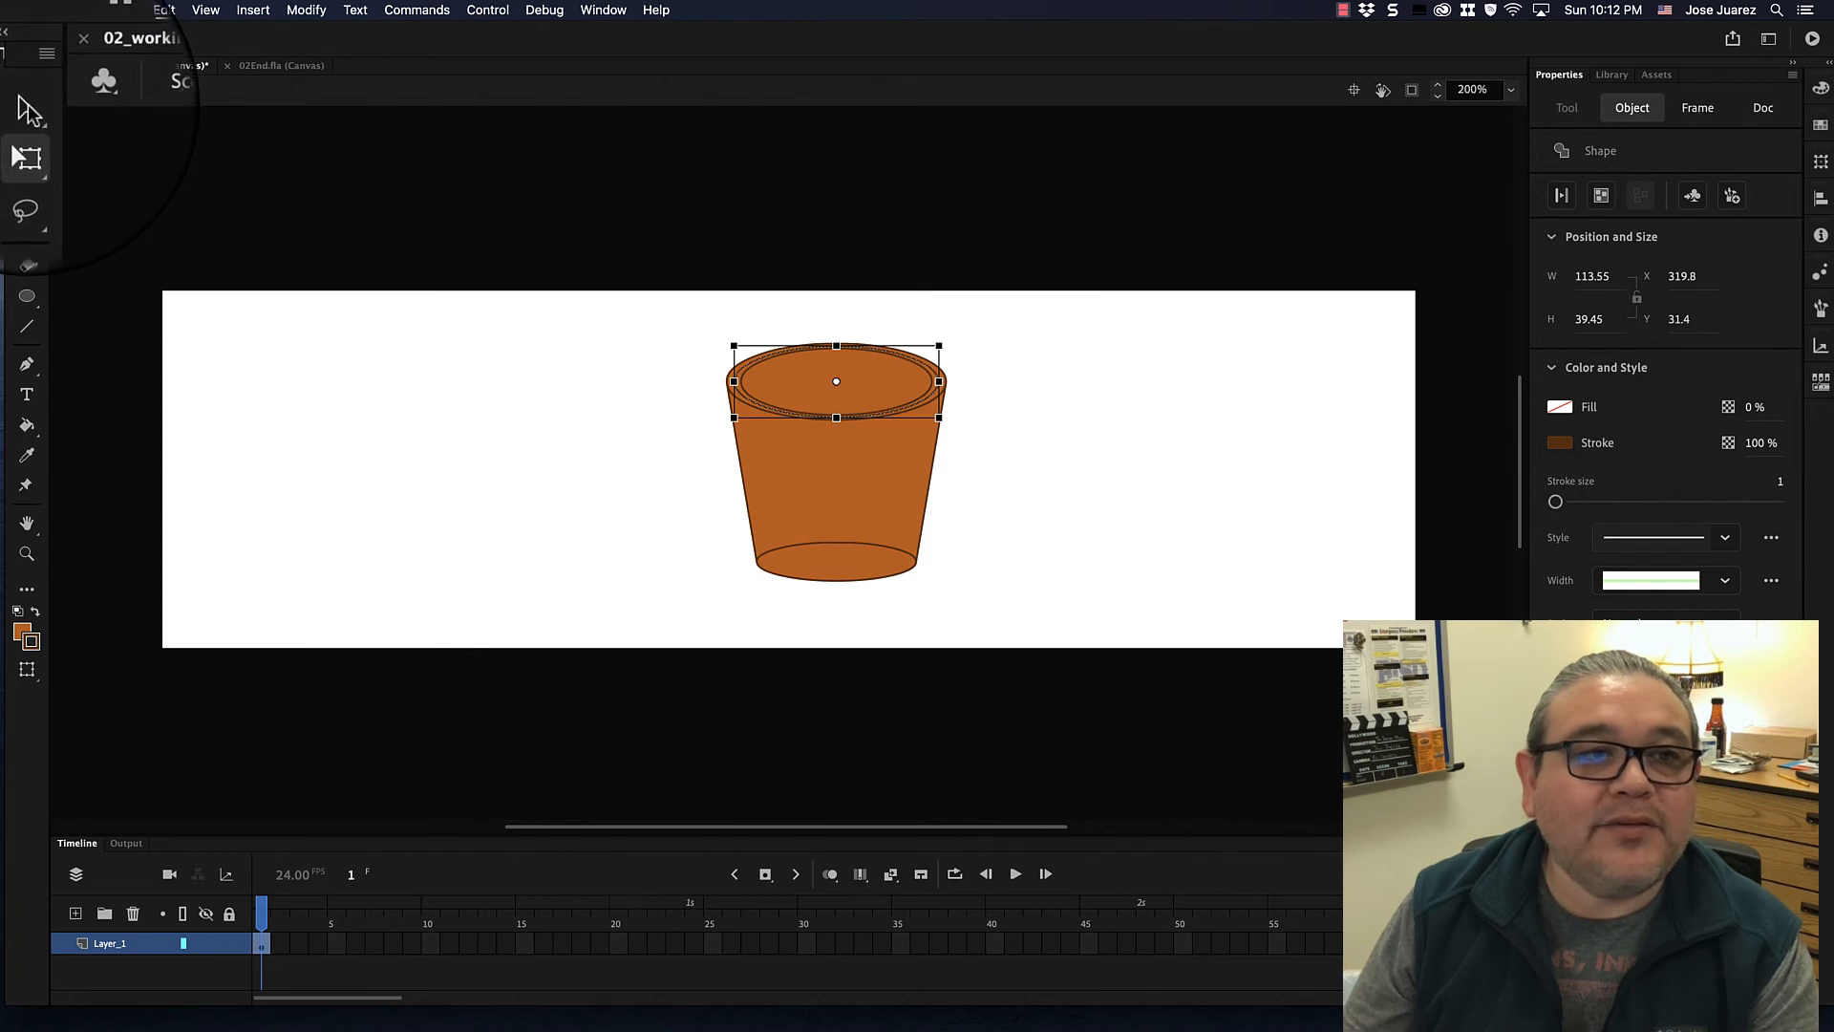
left_click(27, 106)
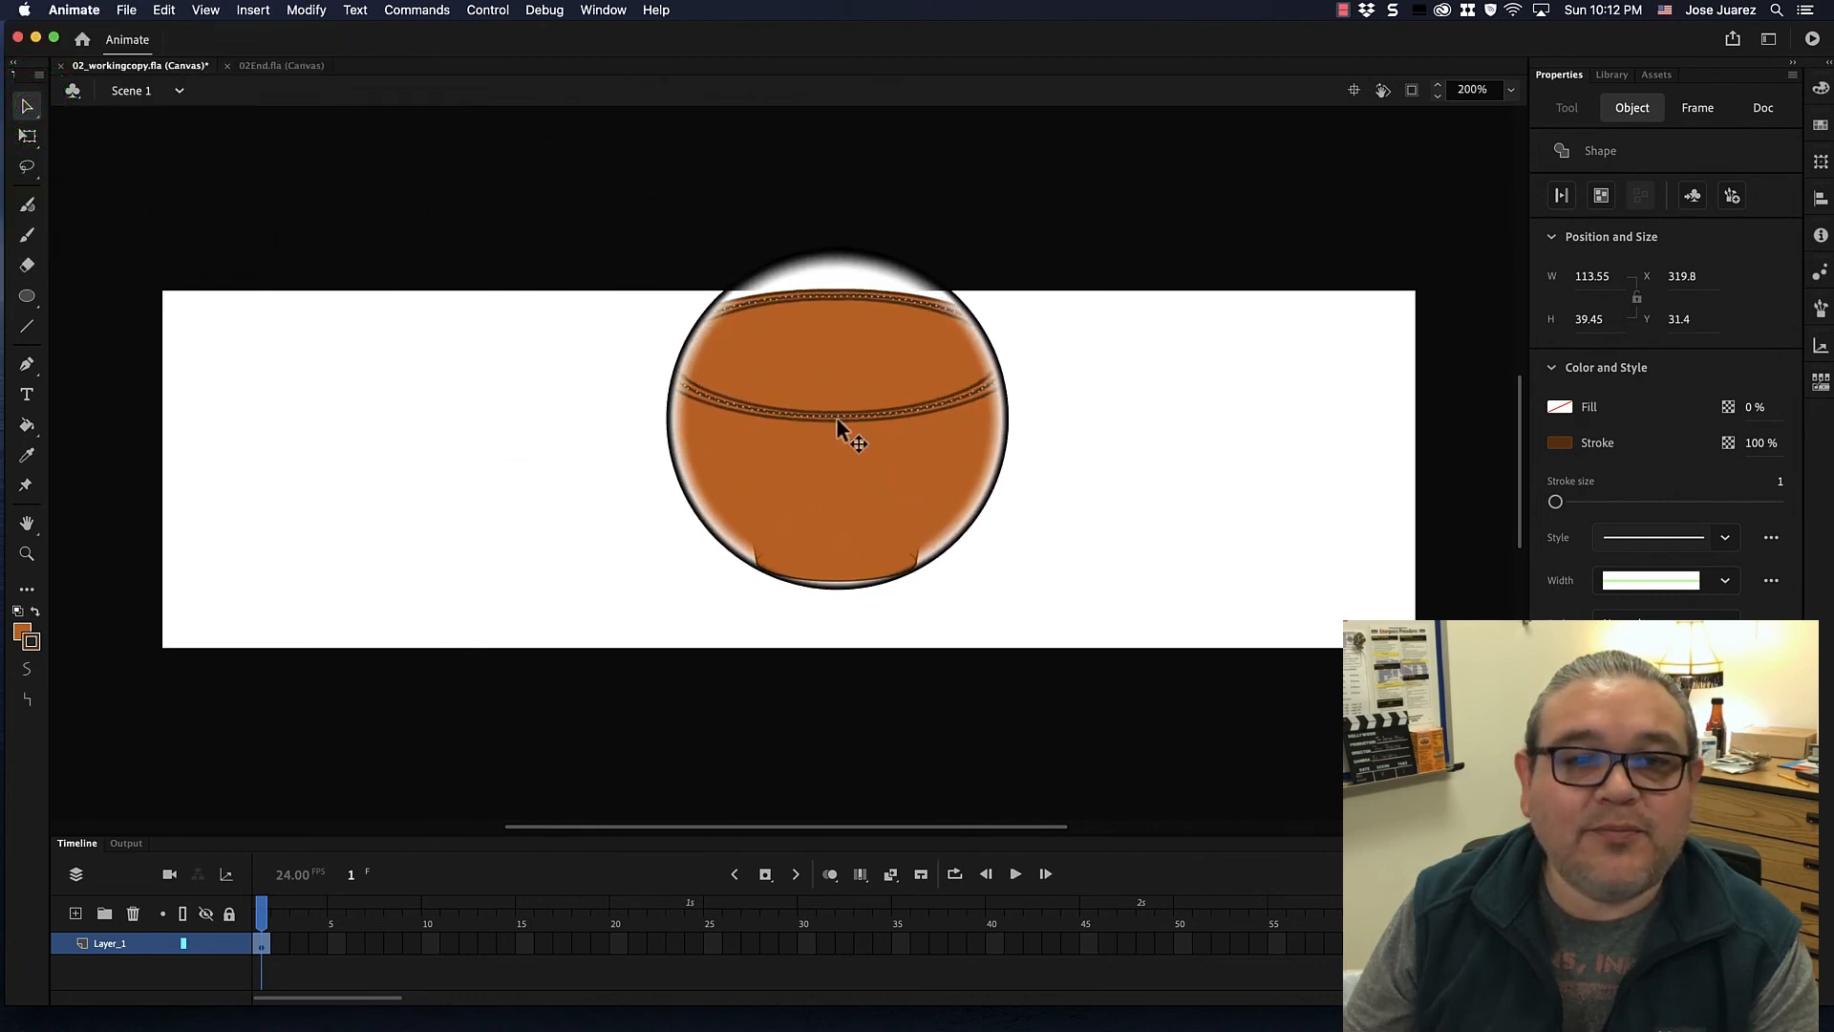
left_click_drag(829, 425, 843, 444)
key("Down")
key("Down")
key("Down")
key("Down")
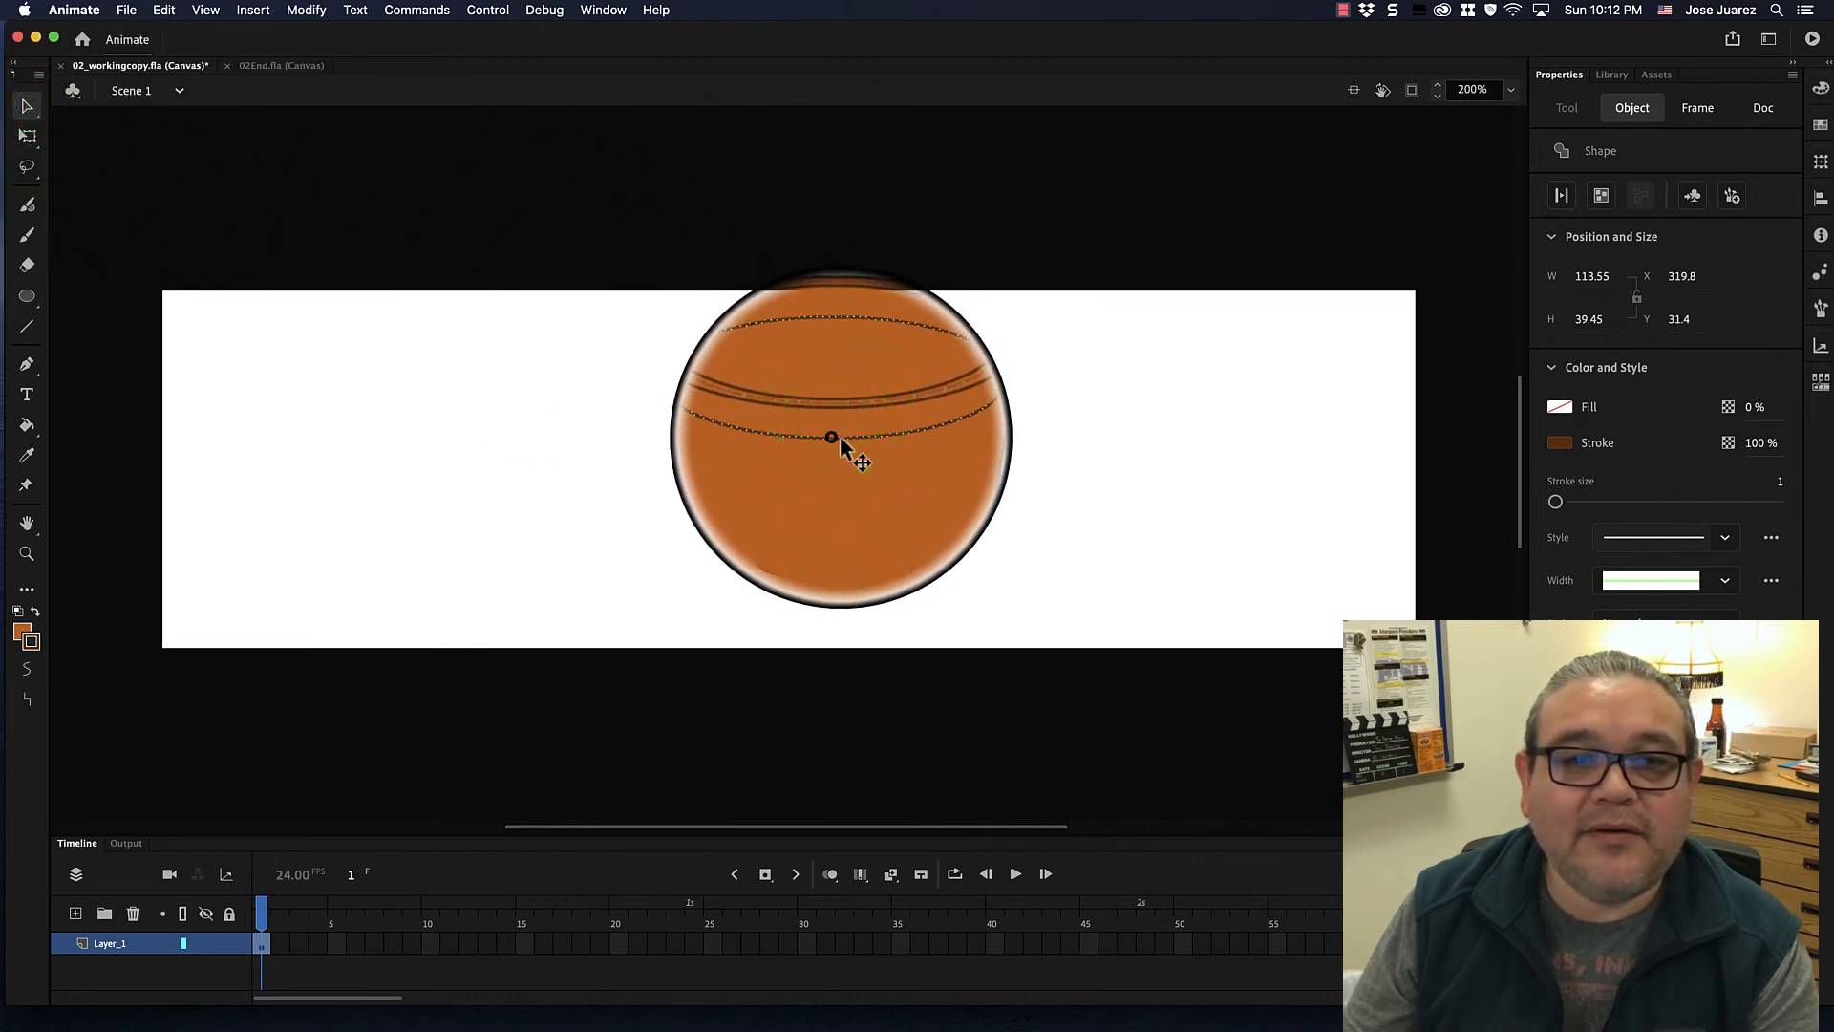
key("Down")
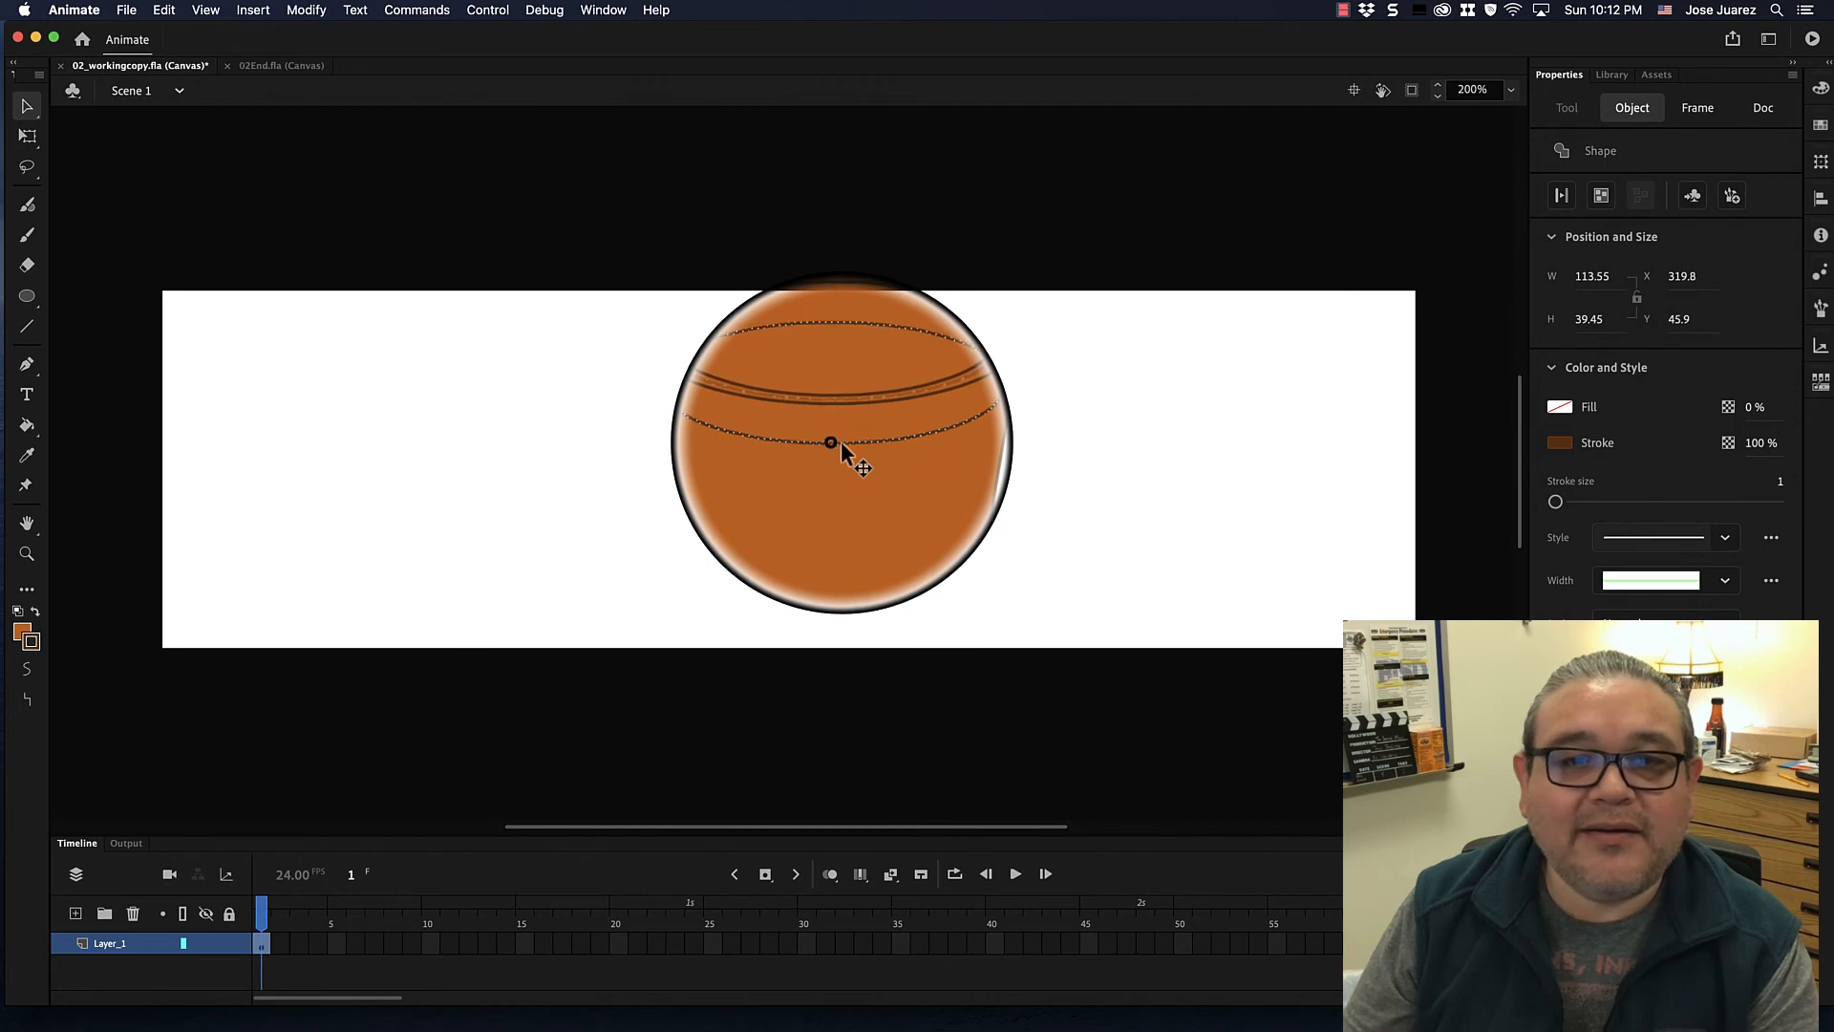
left_click_drag(841, 440, 841, 444)
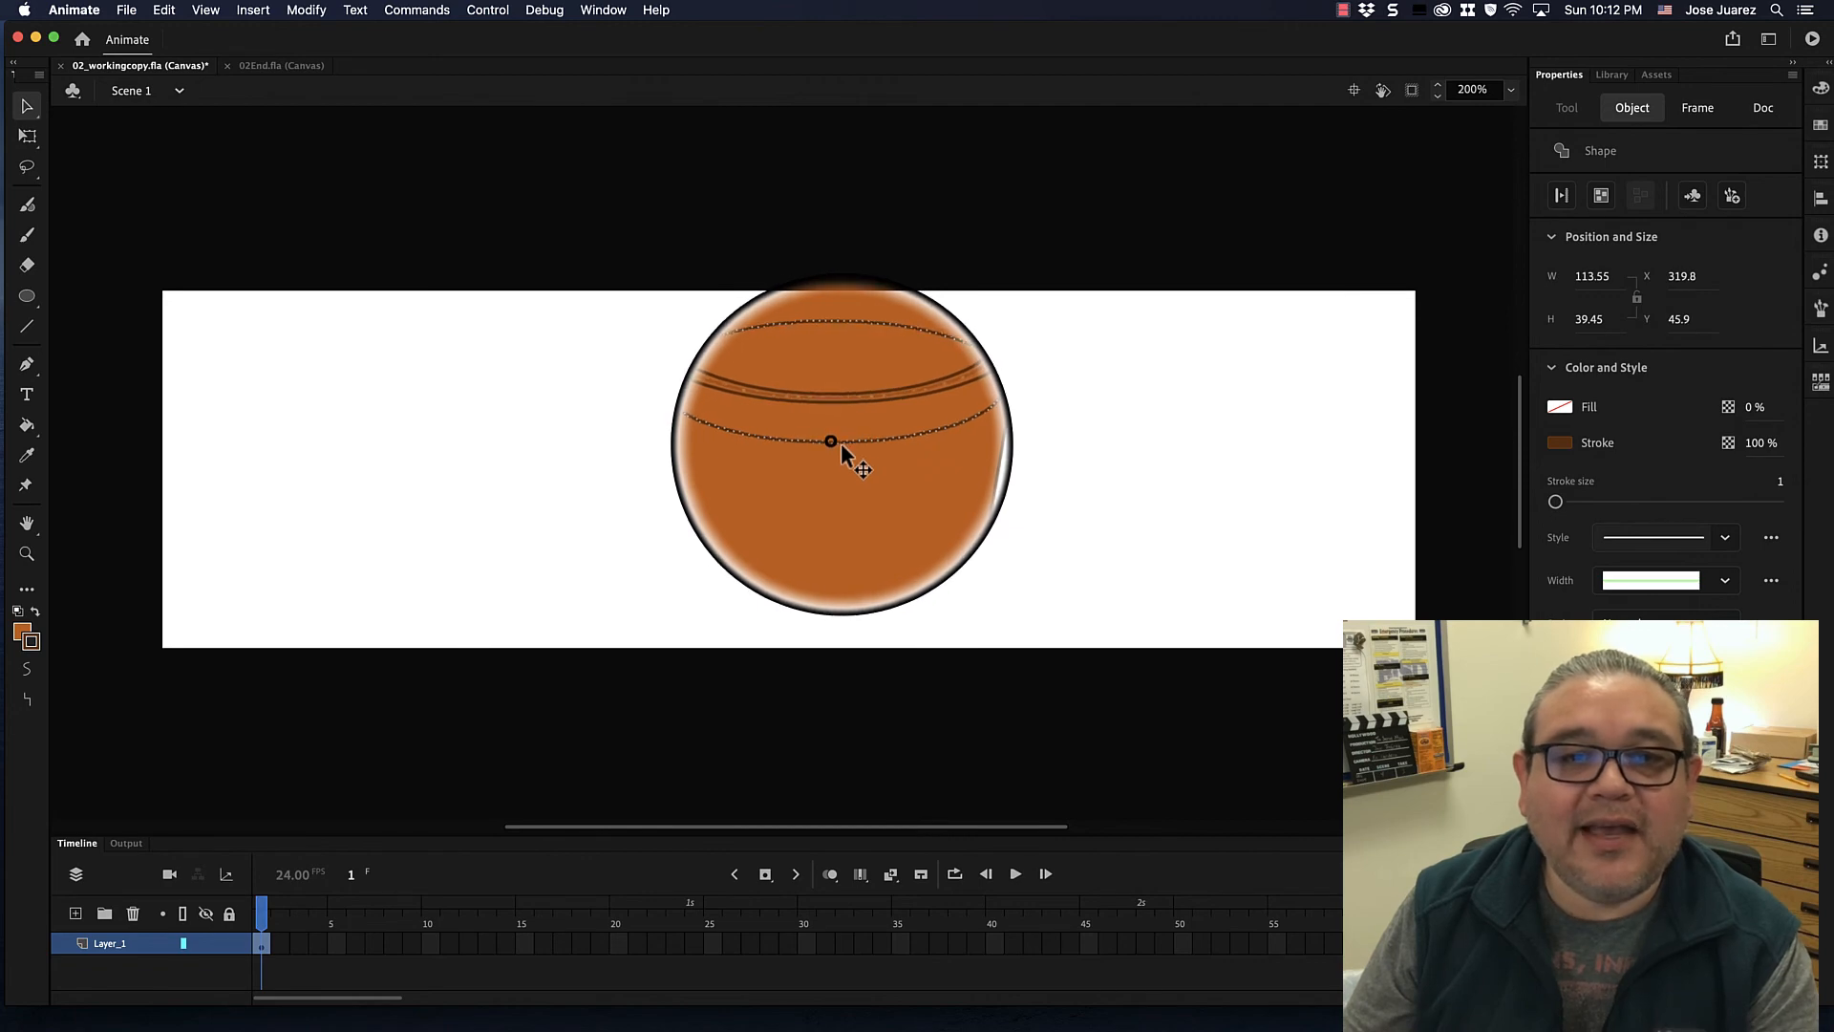
left_click(1037, 411)
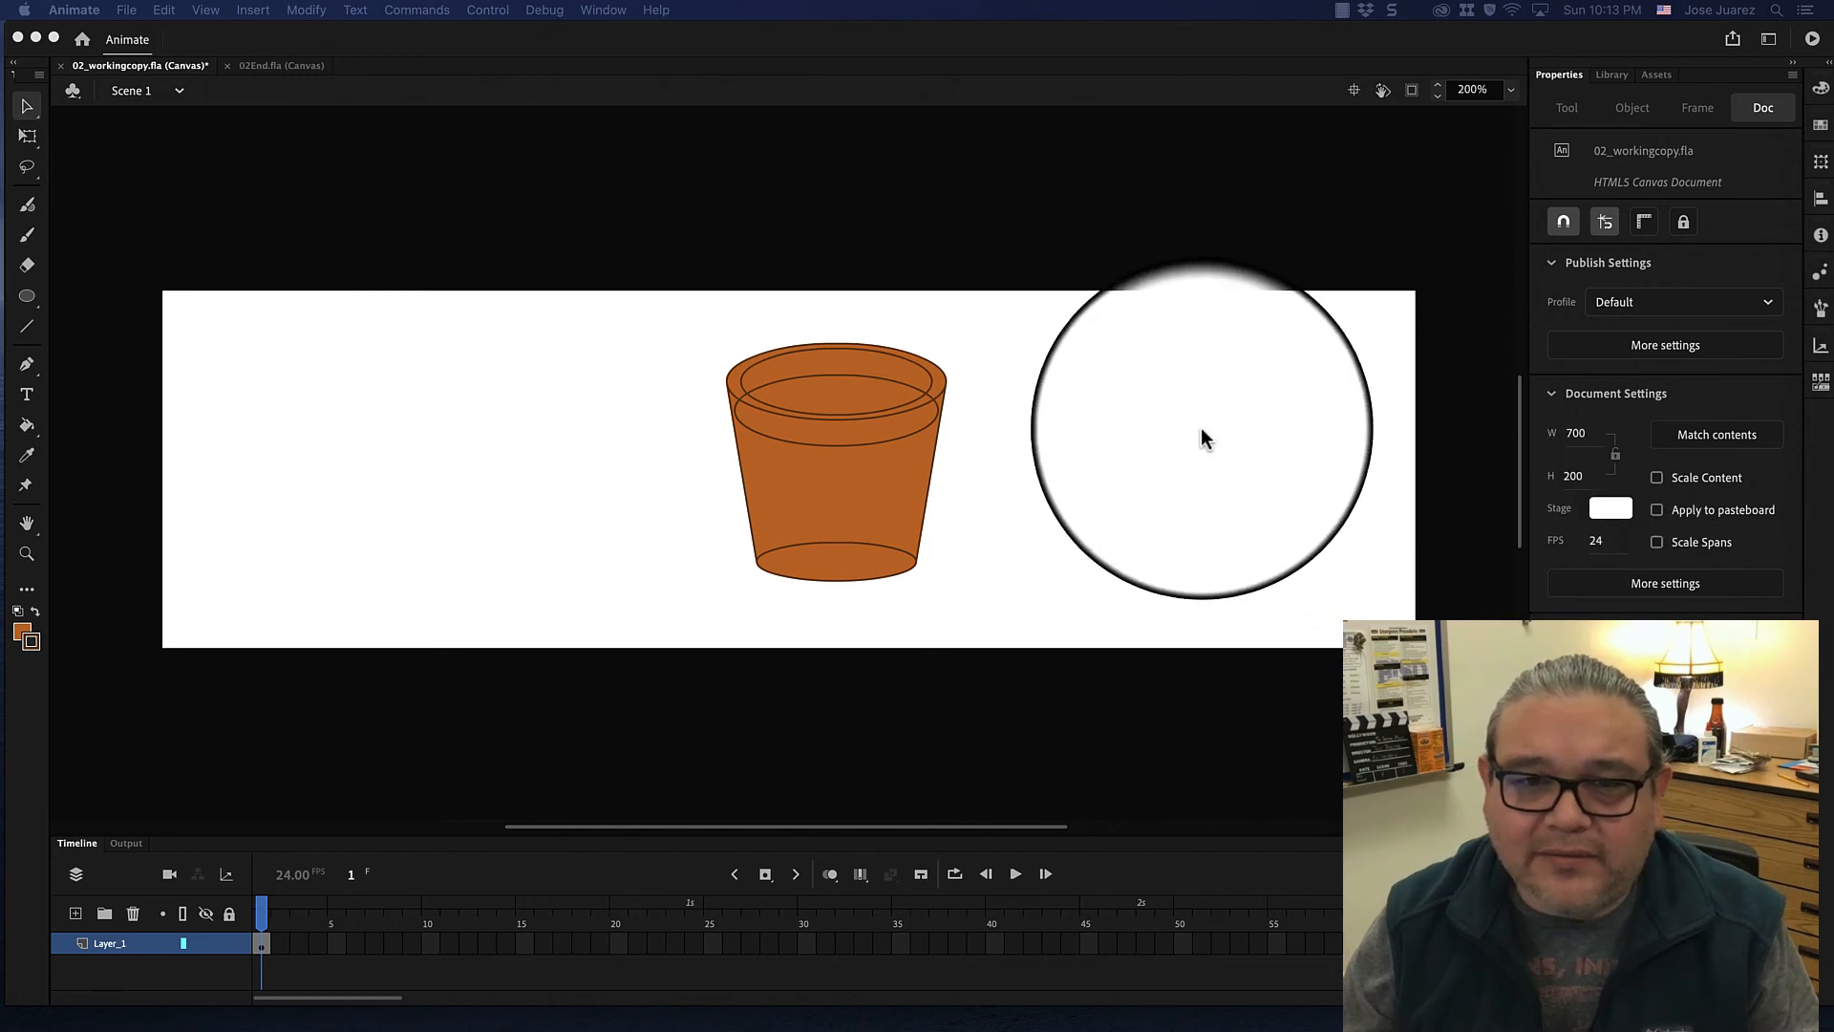
Delete the coffee oval's lower curve and its side segments outside the inner rim, keeping only the upper arc within the mug's opening.
left_click(1169, 428)
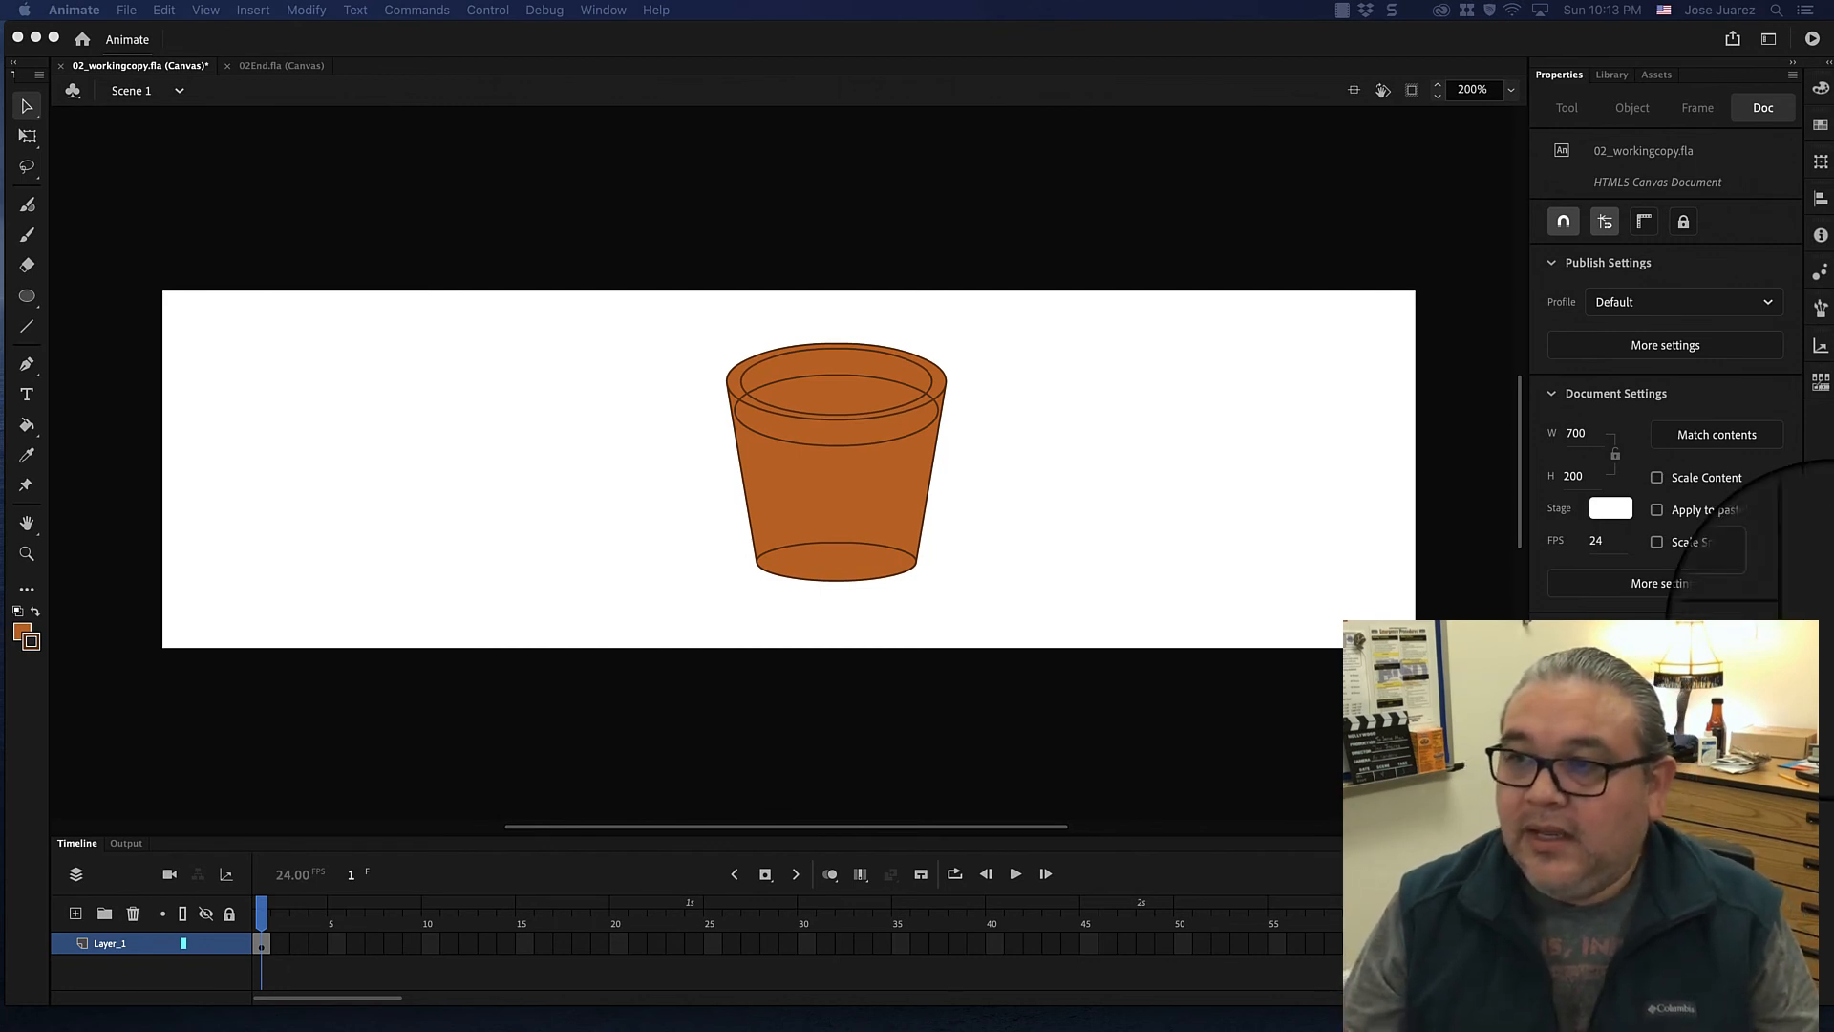
left_click(749, 428)
left_click(785, 439)
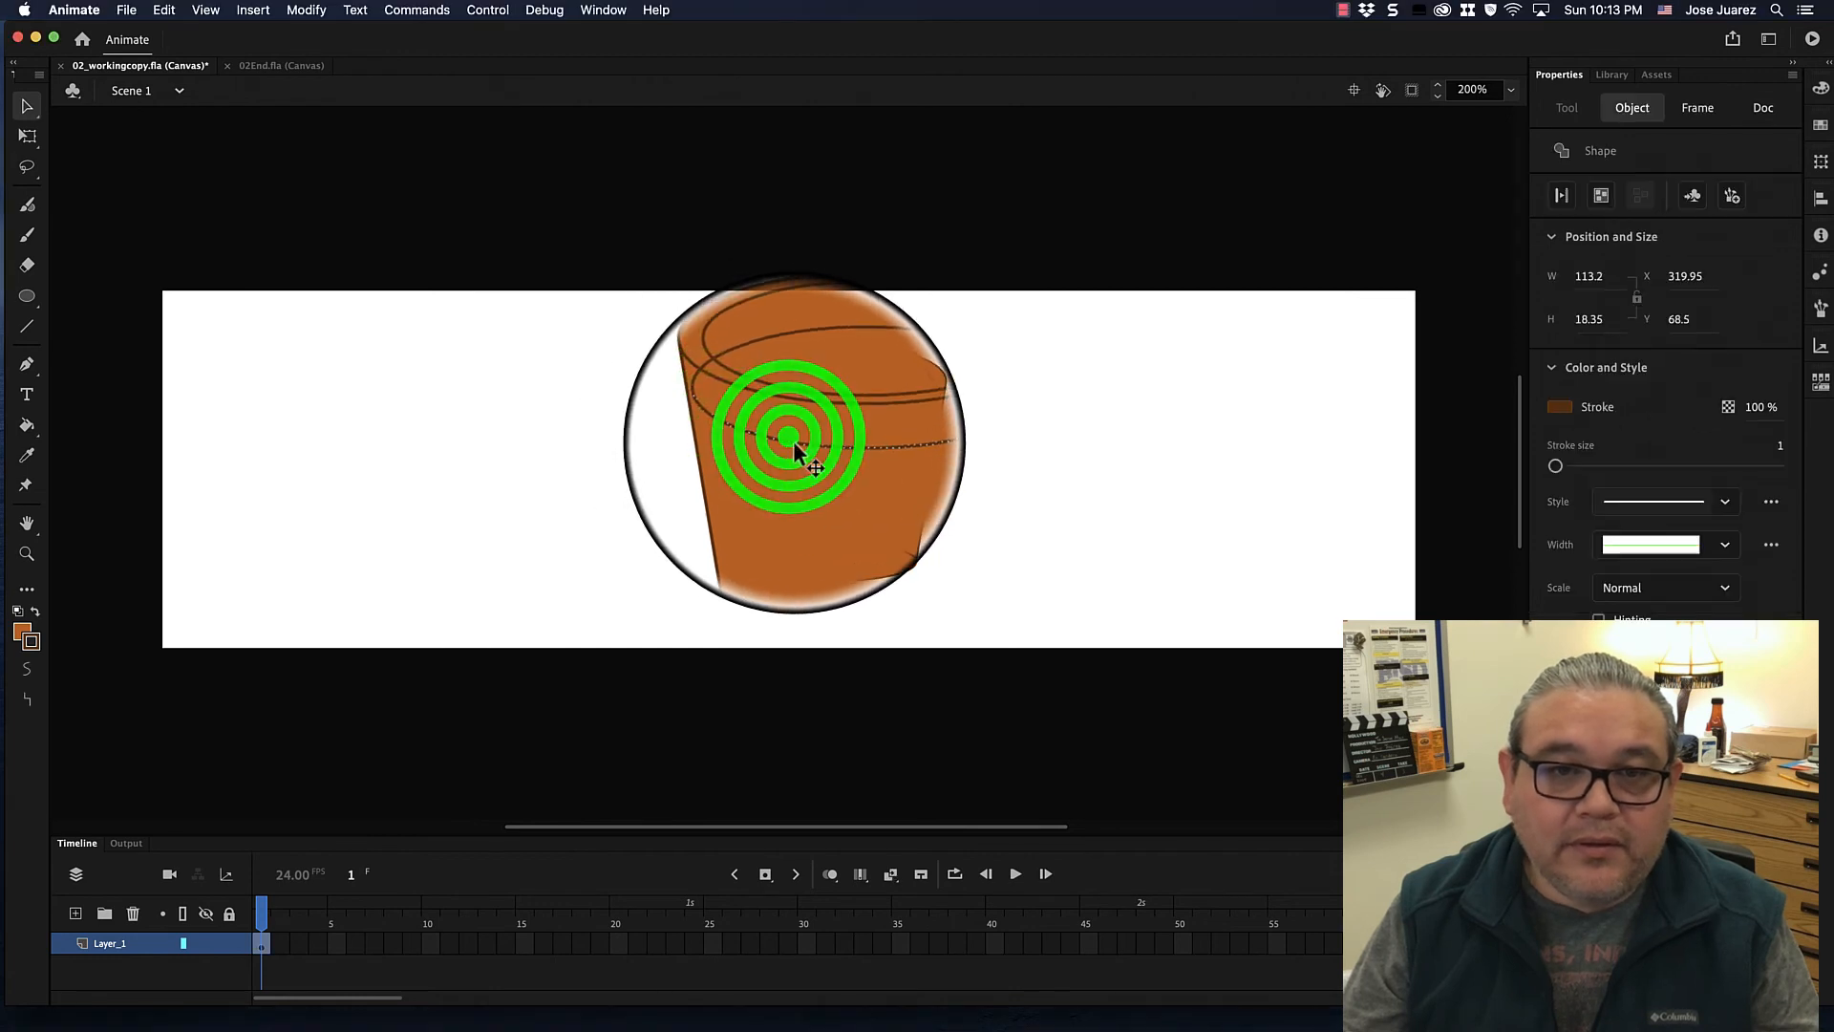
key("super+shift+a")
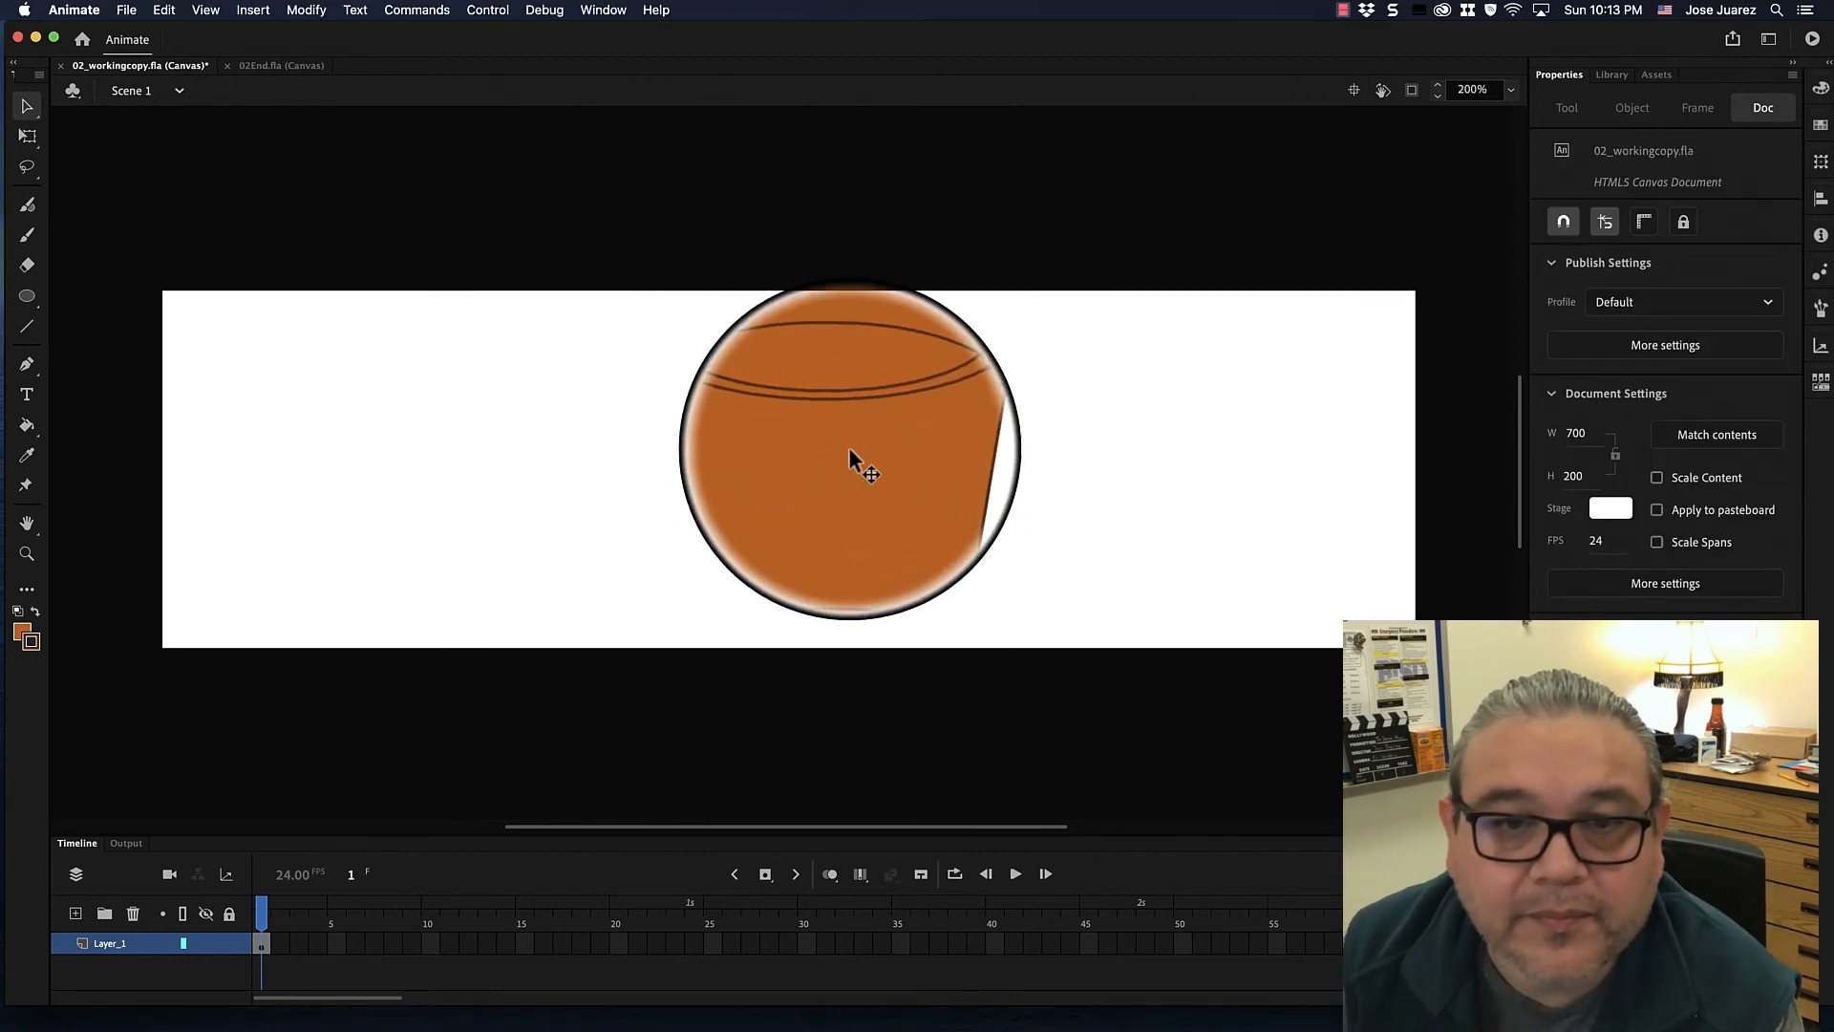
left_click(933, 404)
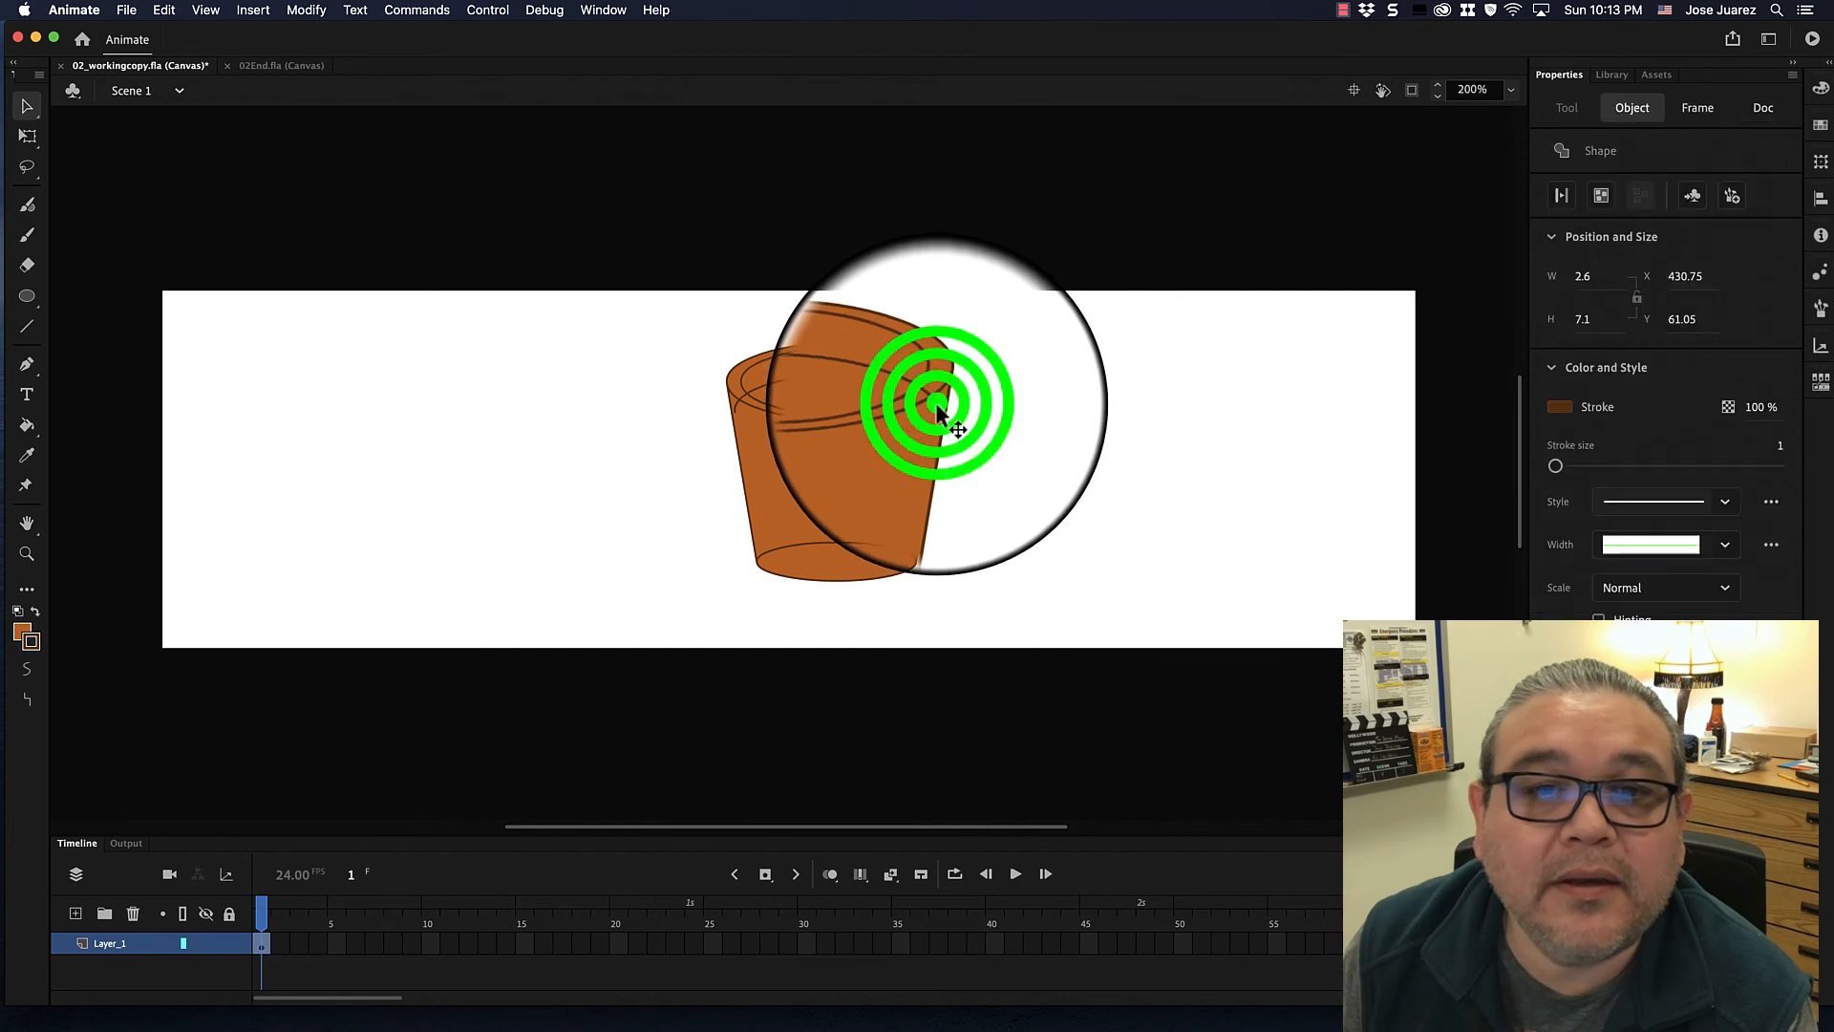
key("super+shift+a")
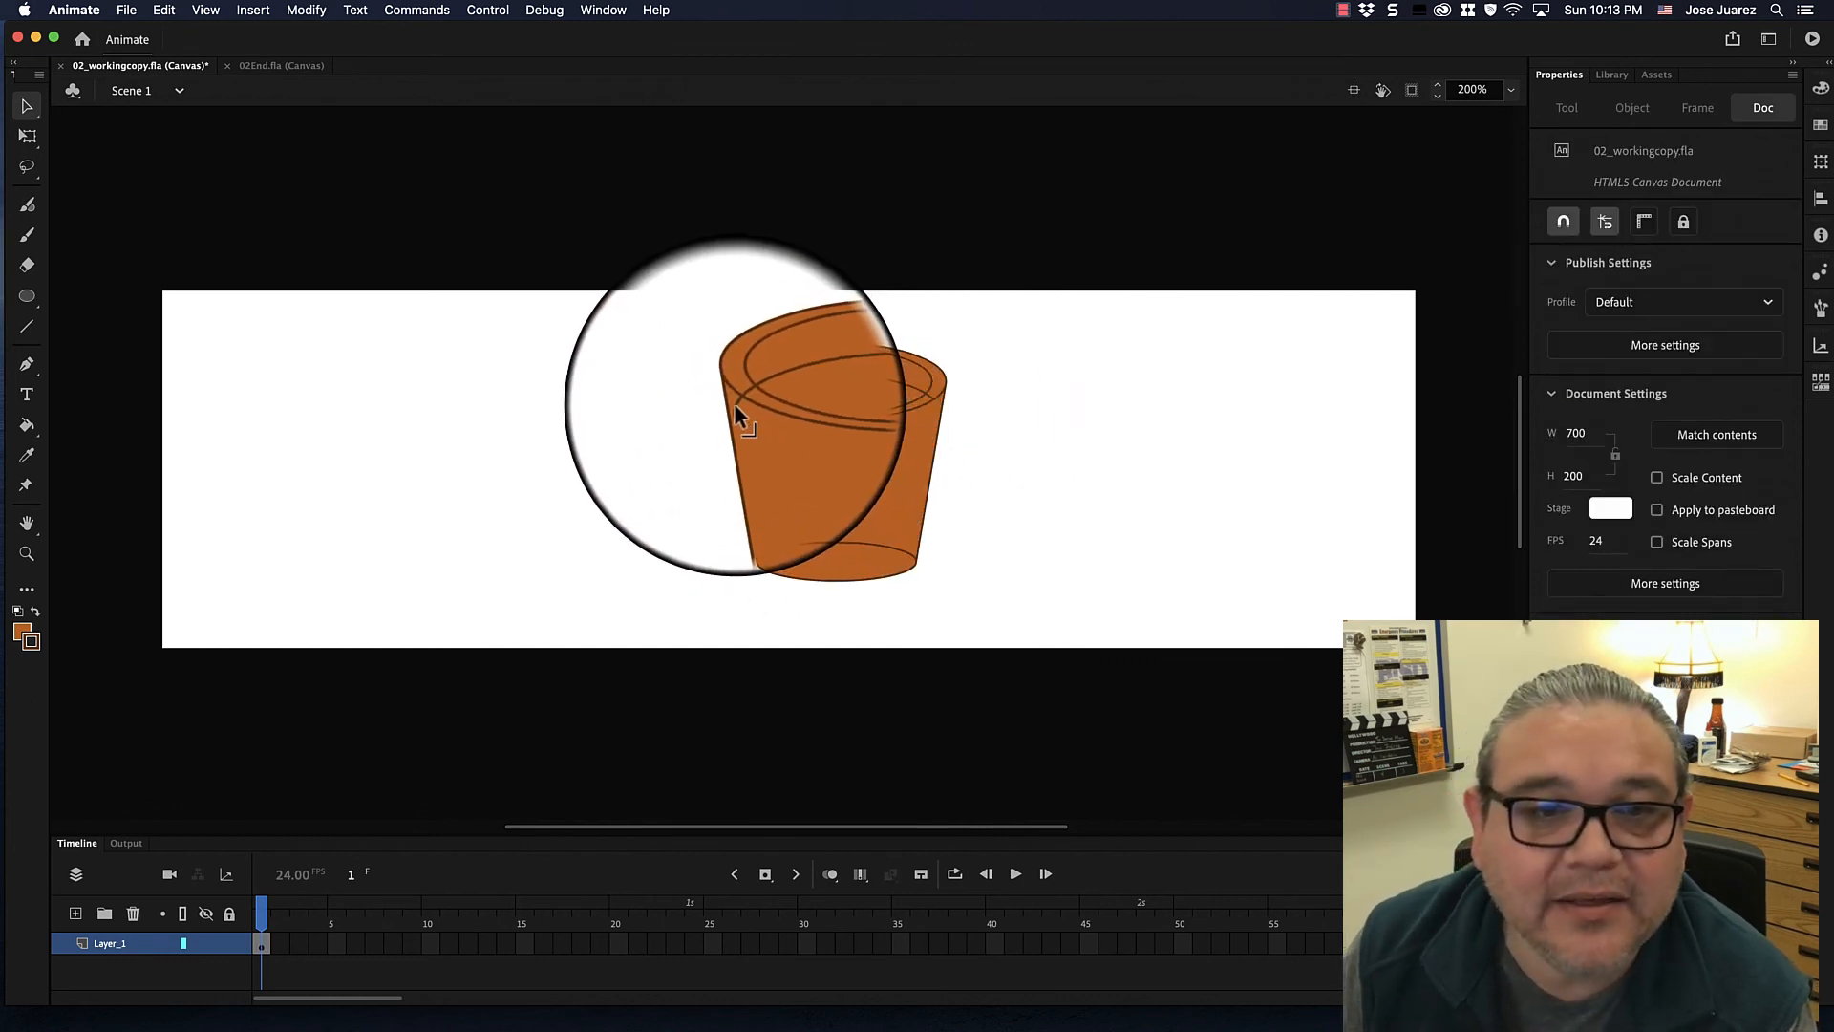
left_click(734, 399)
key("super+shift+a")
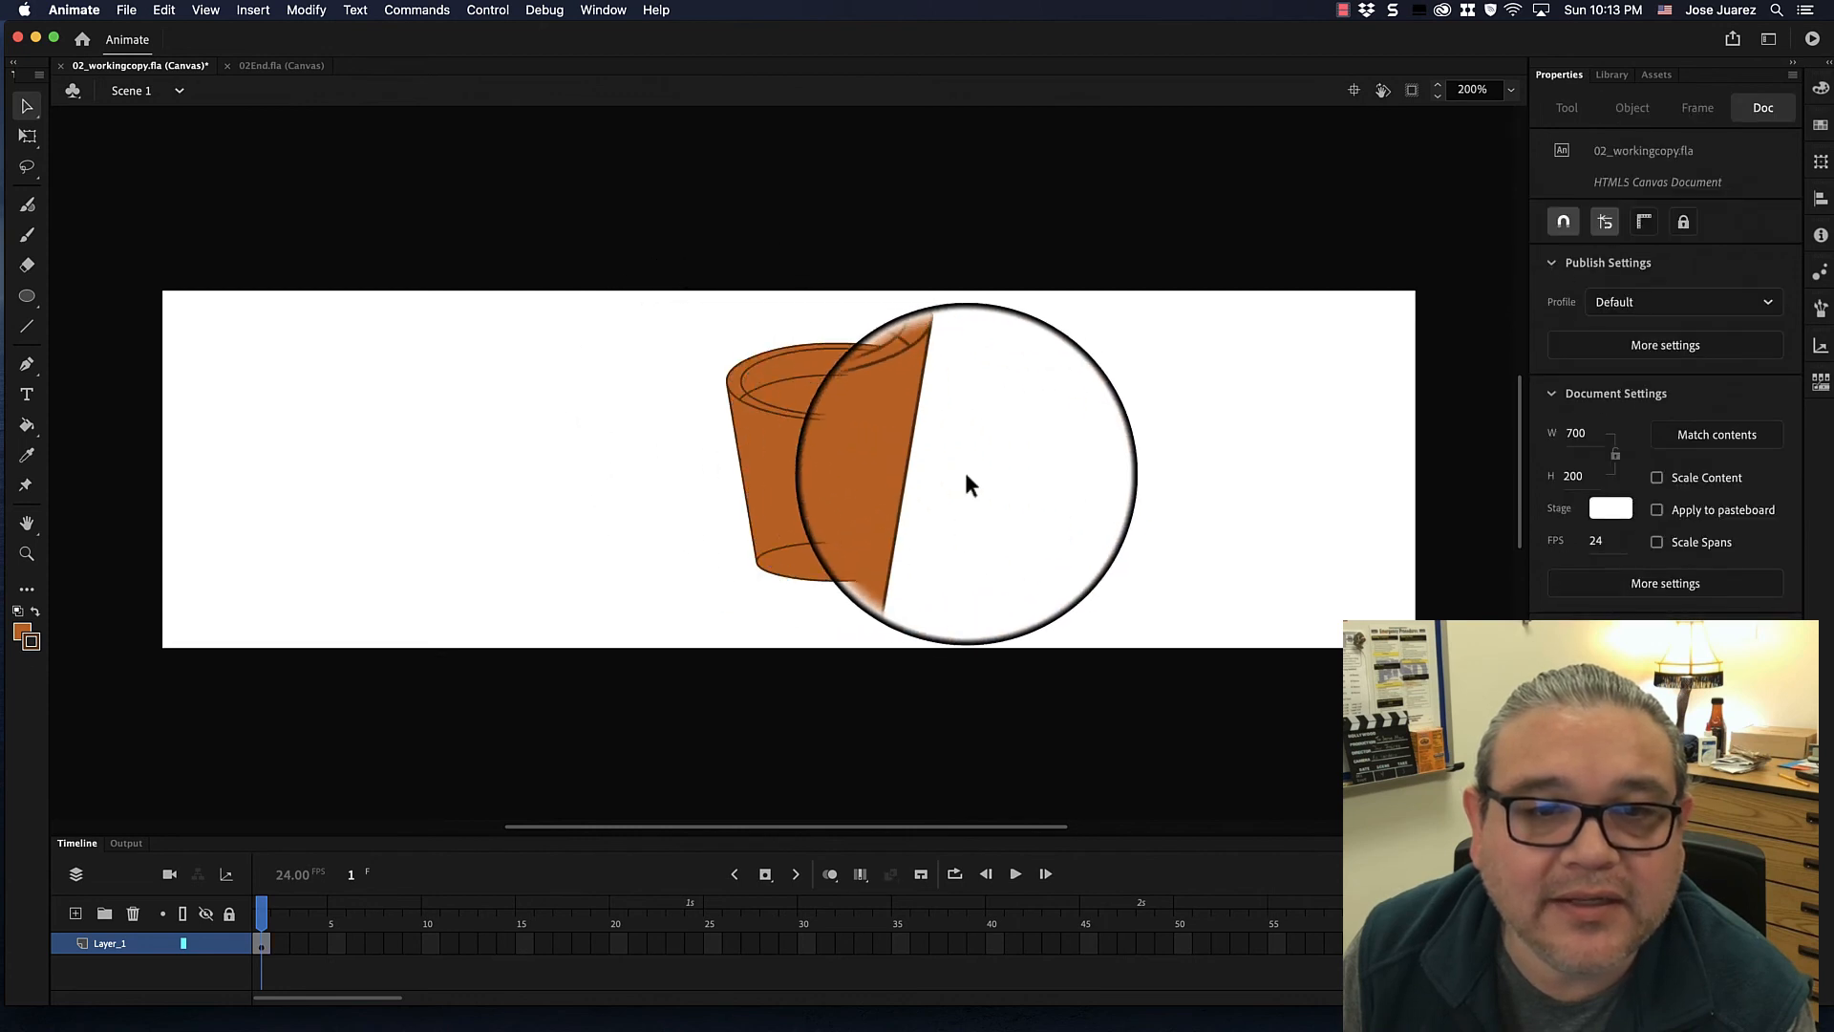
left_click(931, 394)
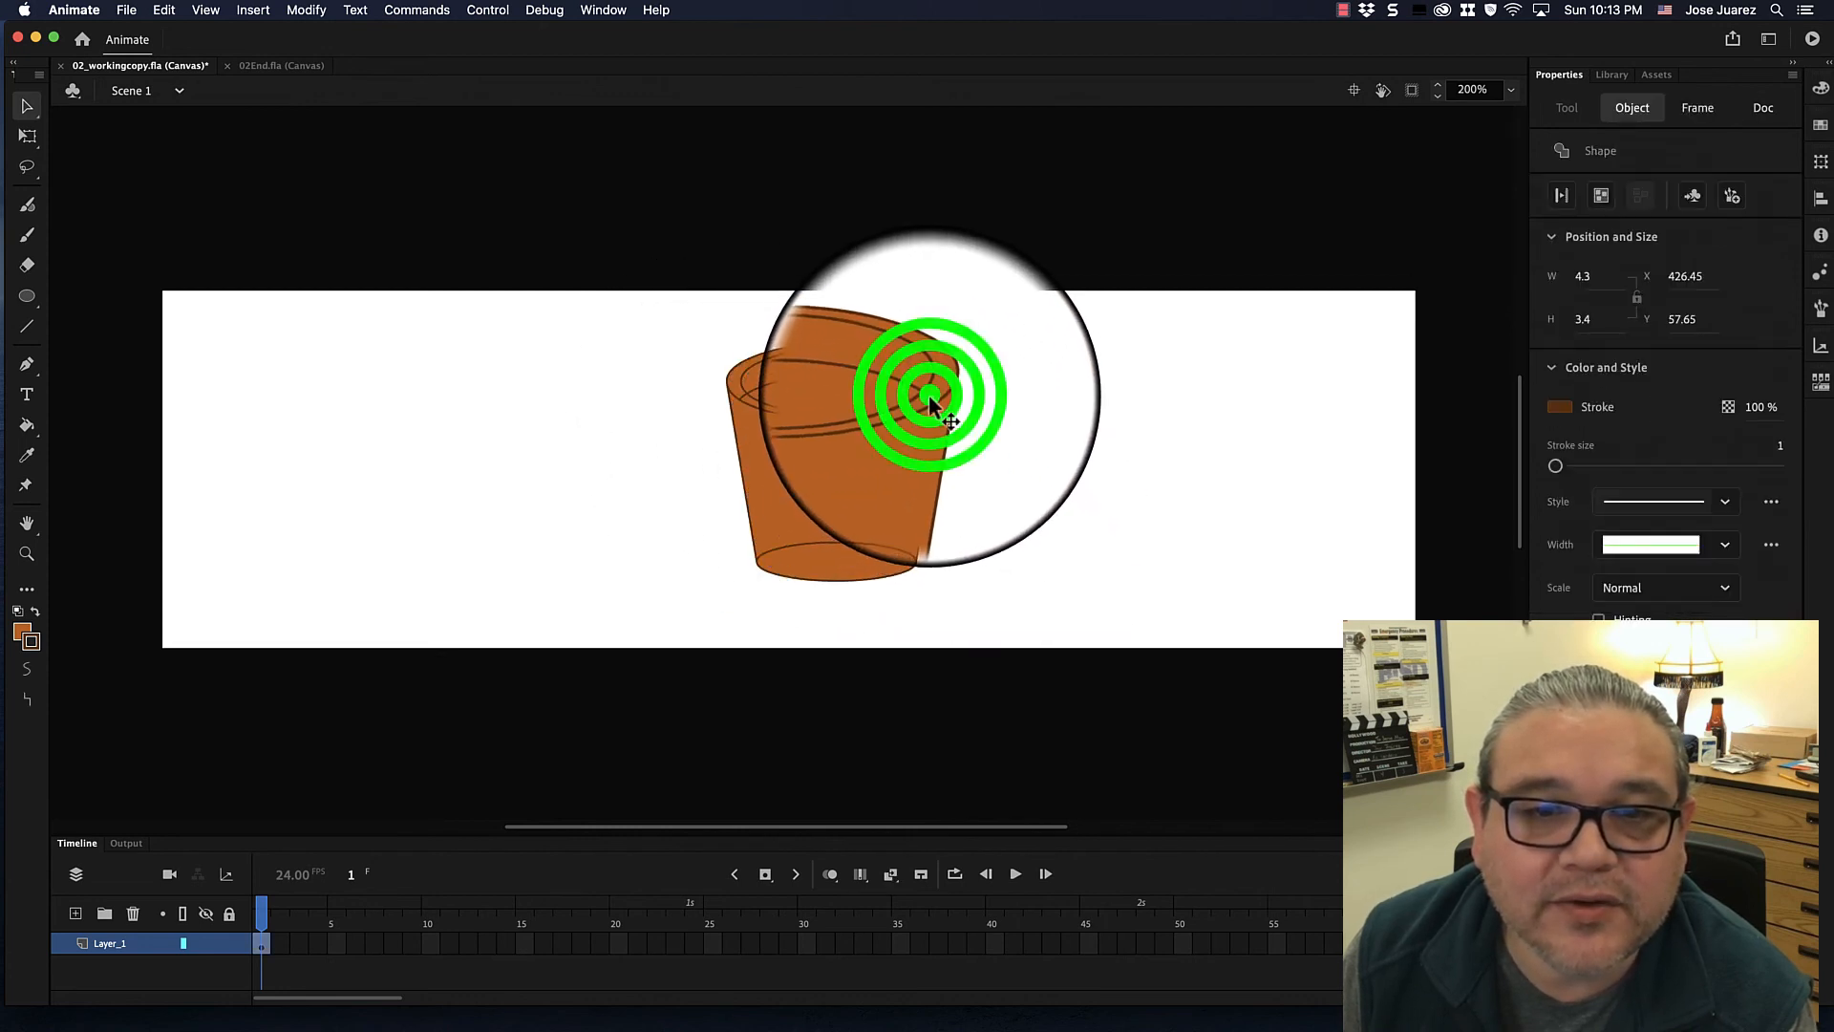
key("super+shift+a")
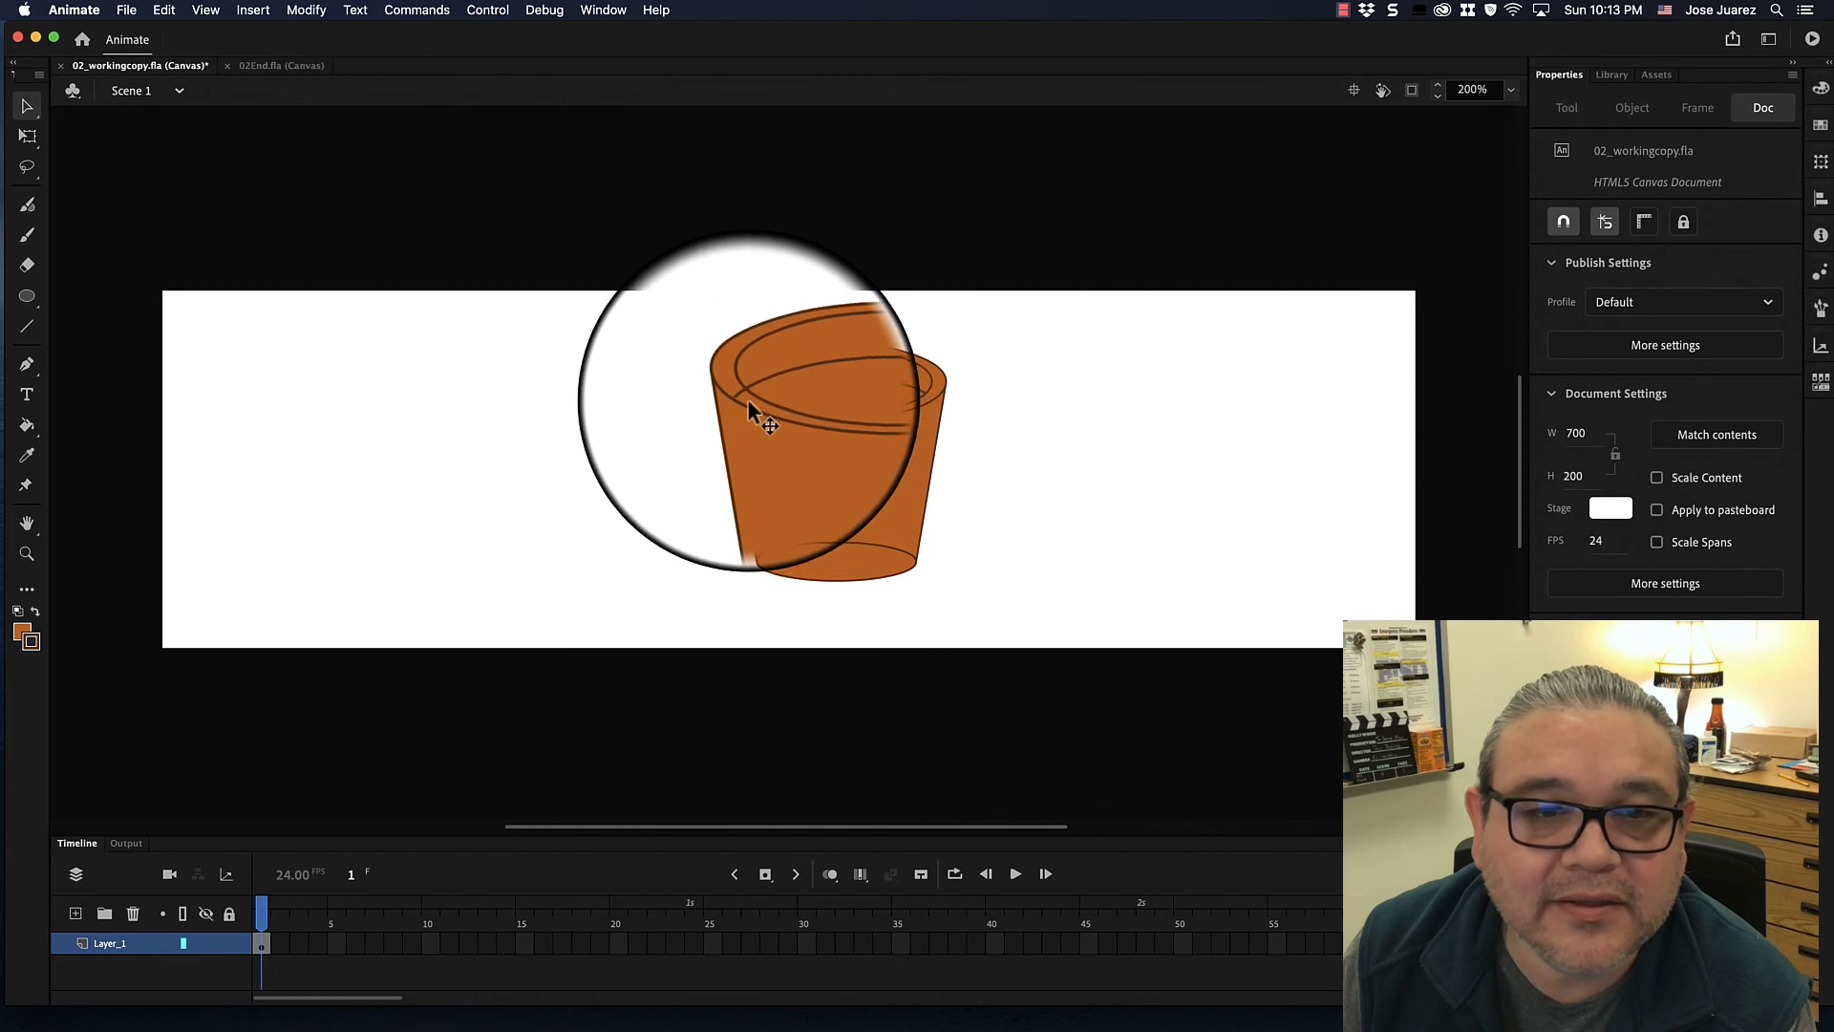
left_click(741, 394)
key("super+shift+a")
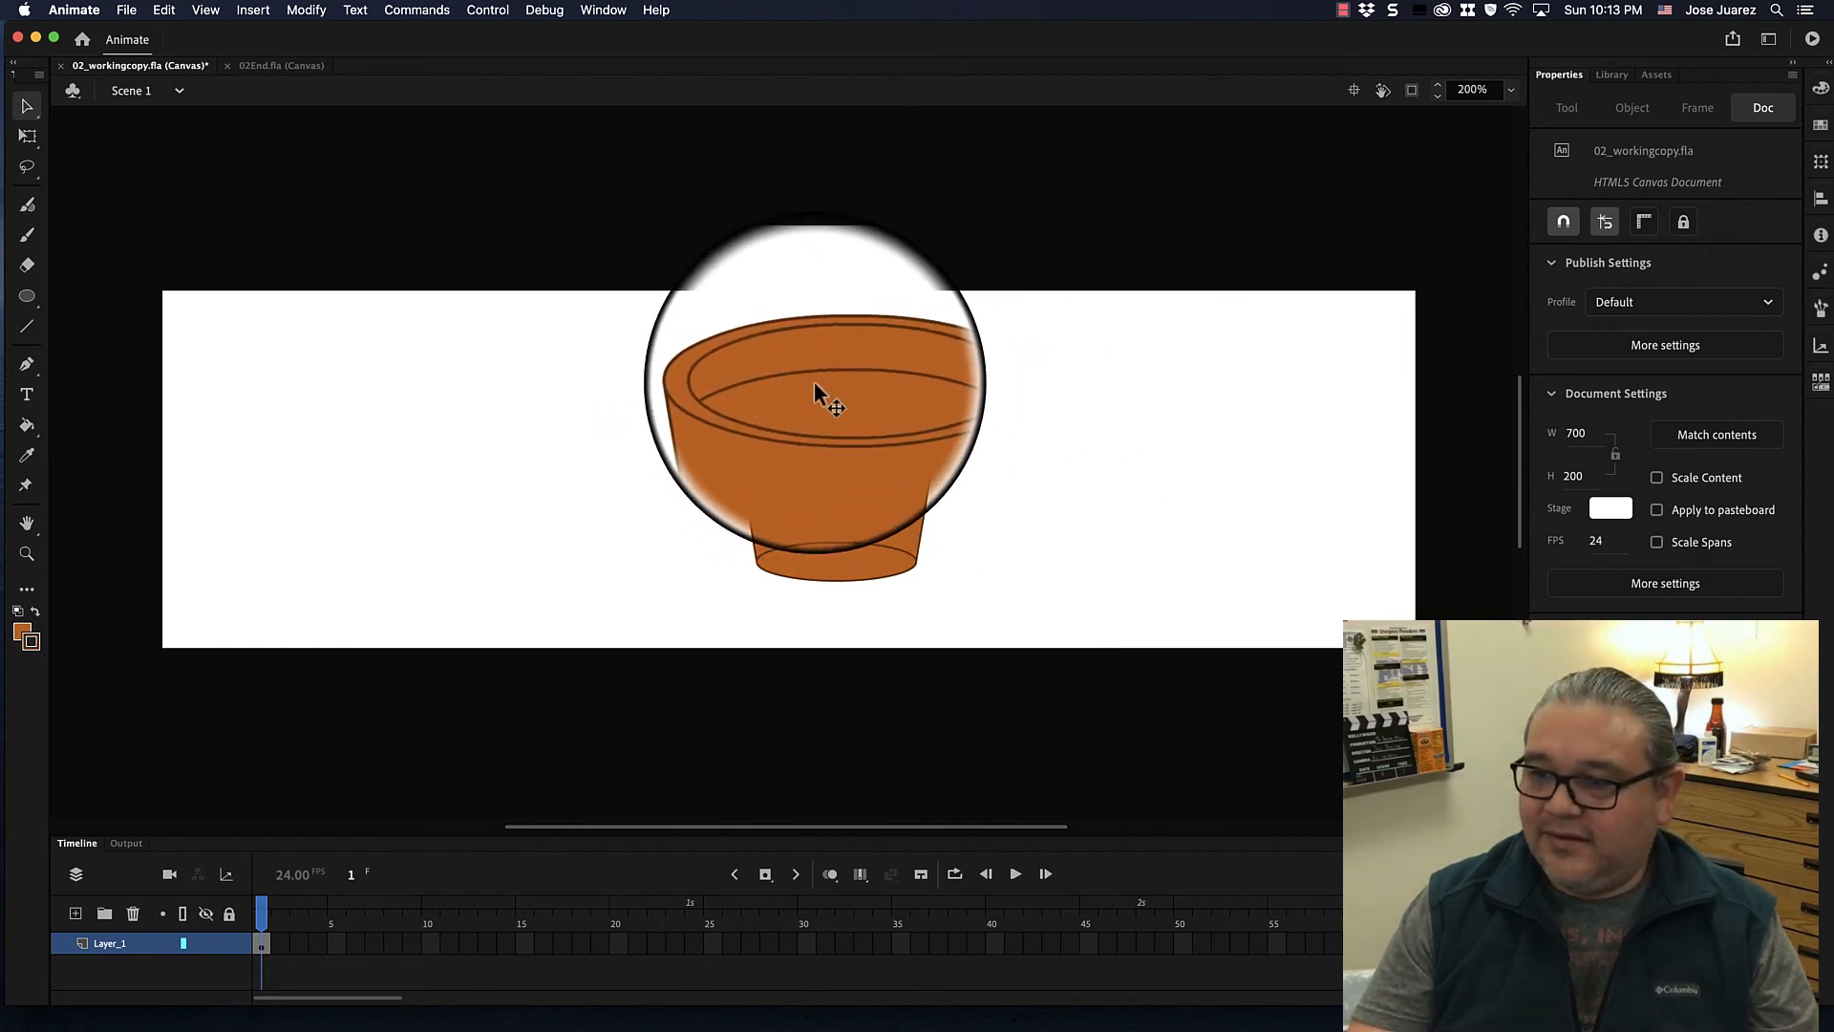
Check the mug in 02End.fla, and in the working copy delete the upper arc of the oval at the mug's base.
left_click(250, 66)
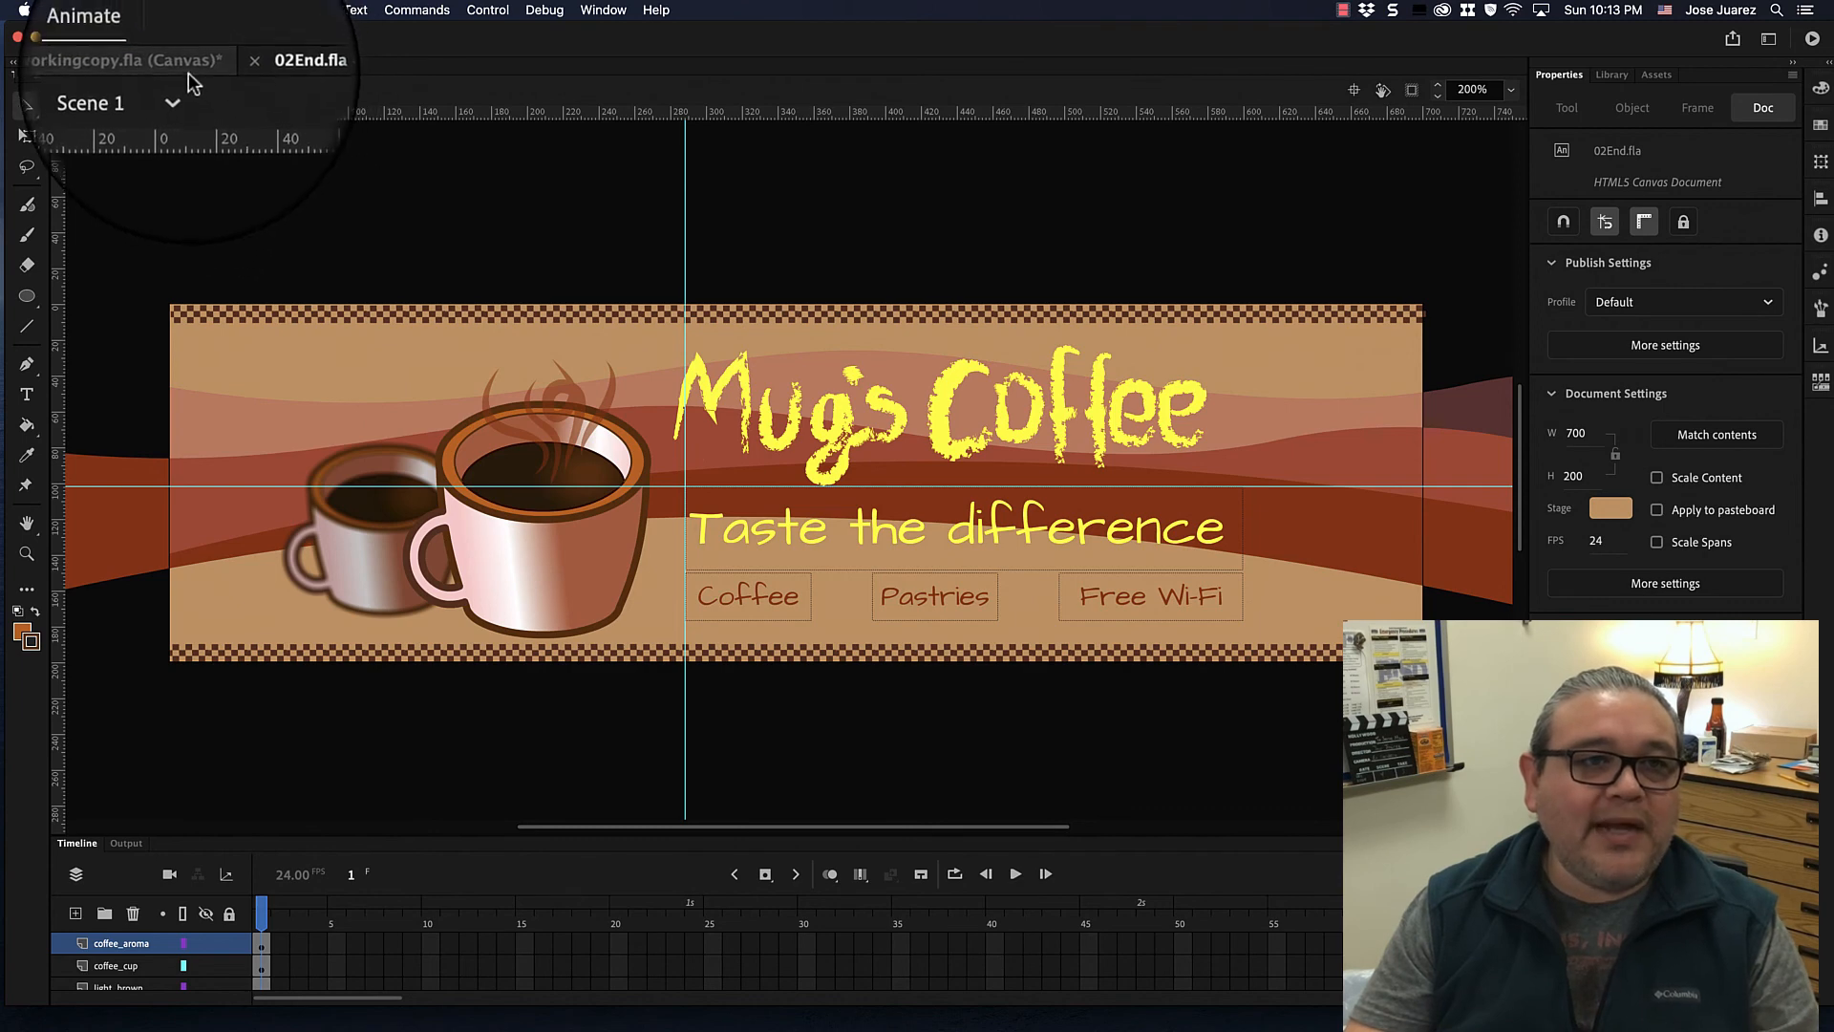
left_click(163, 65)
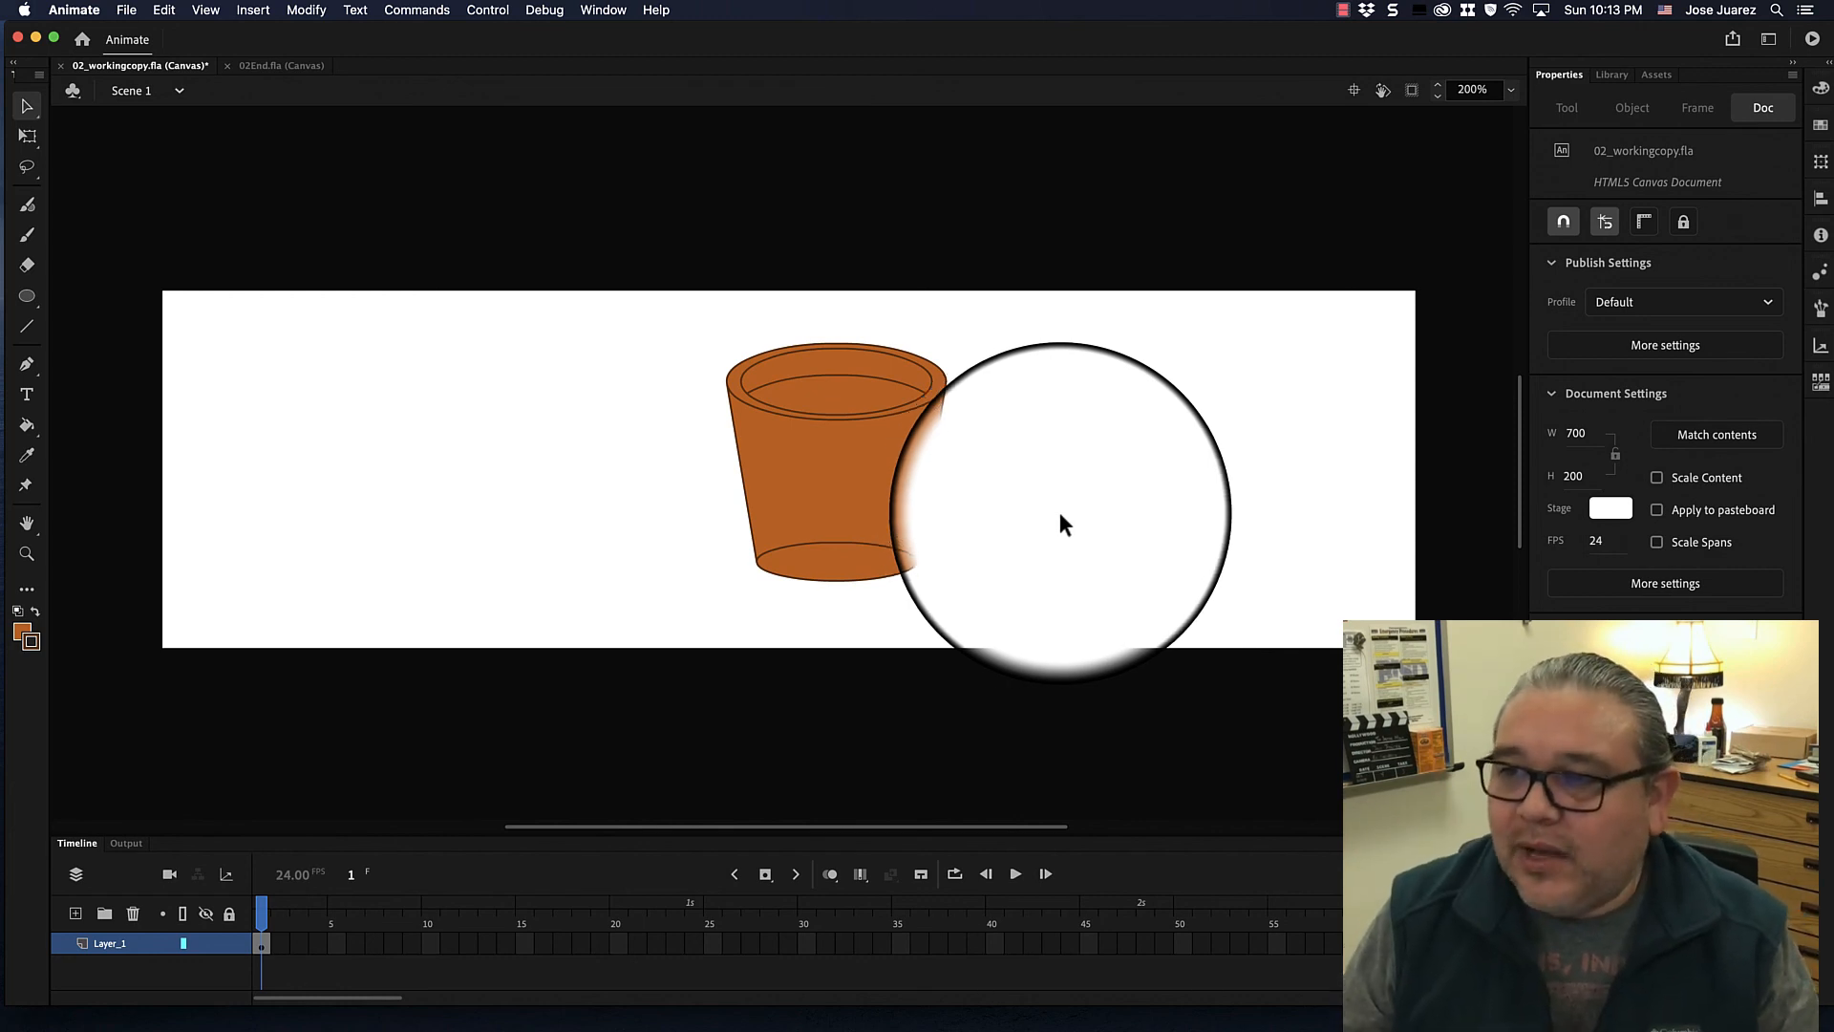
left_click(841, 541)
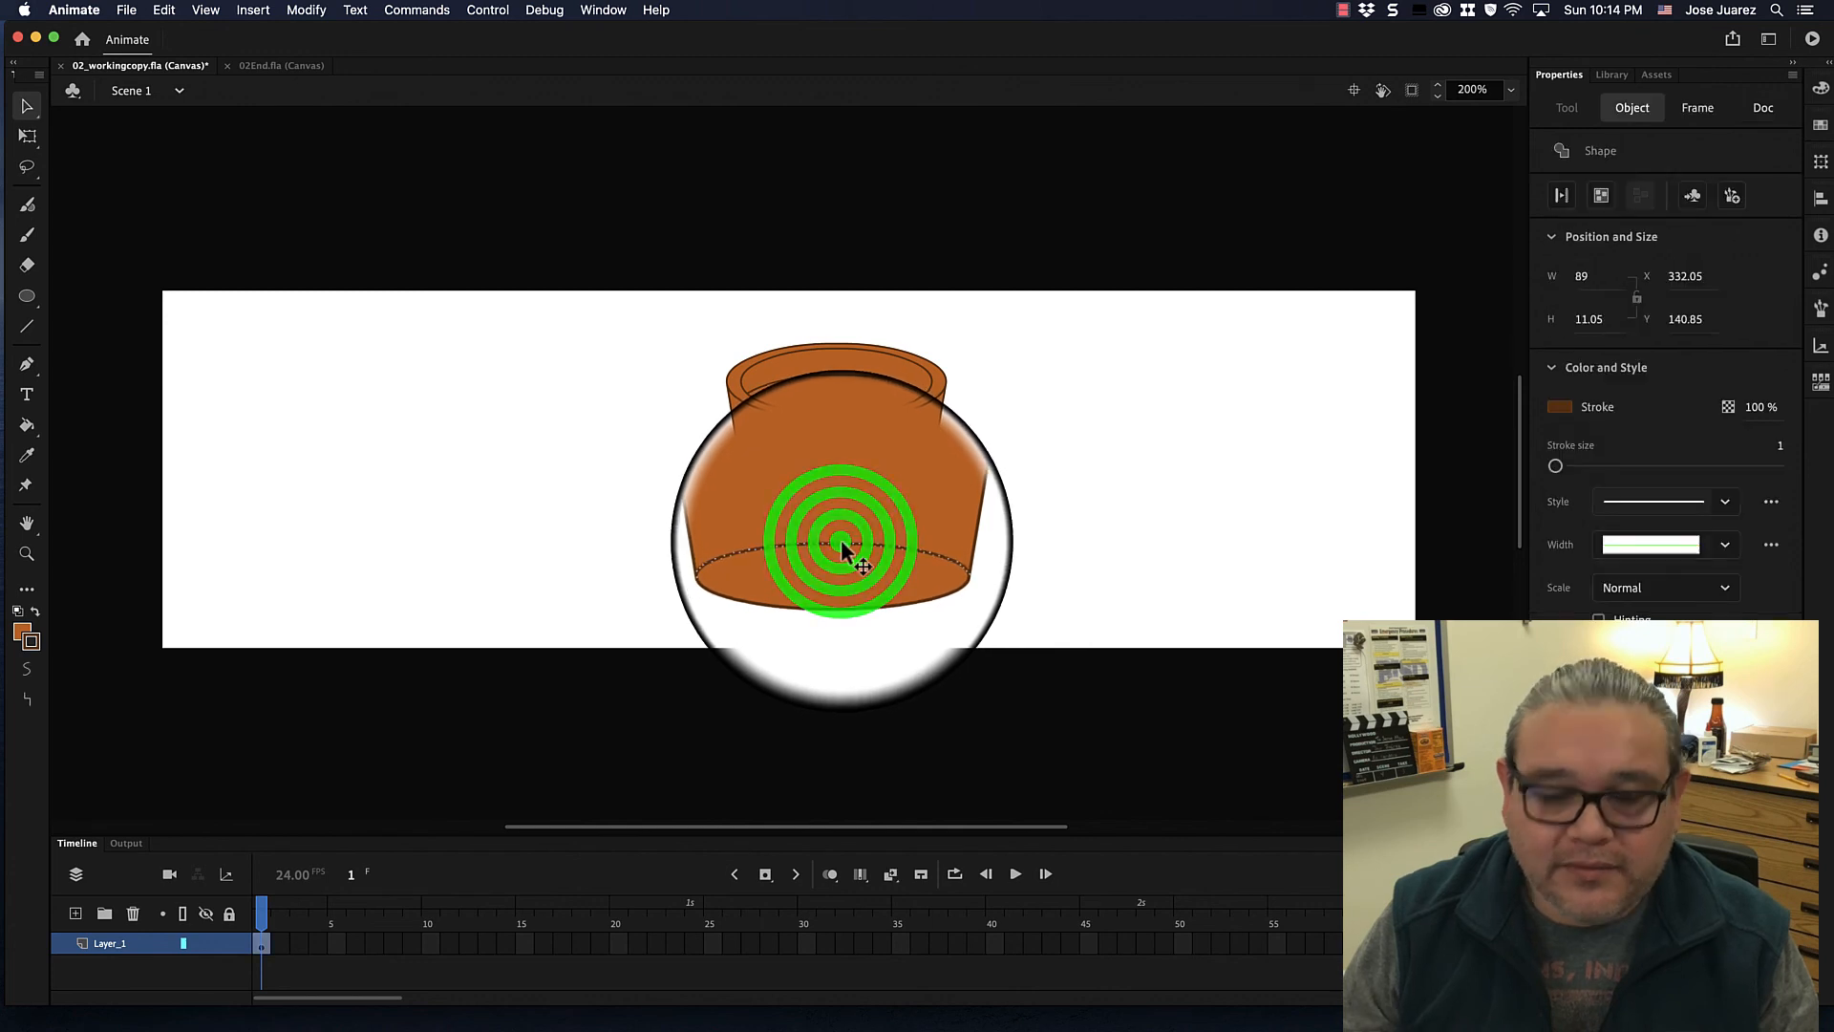
key("Delete")
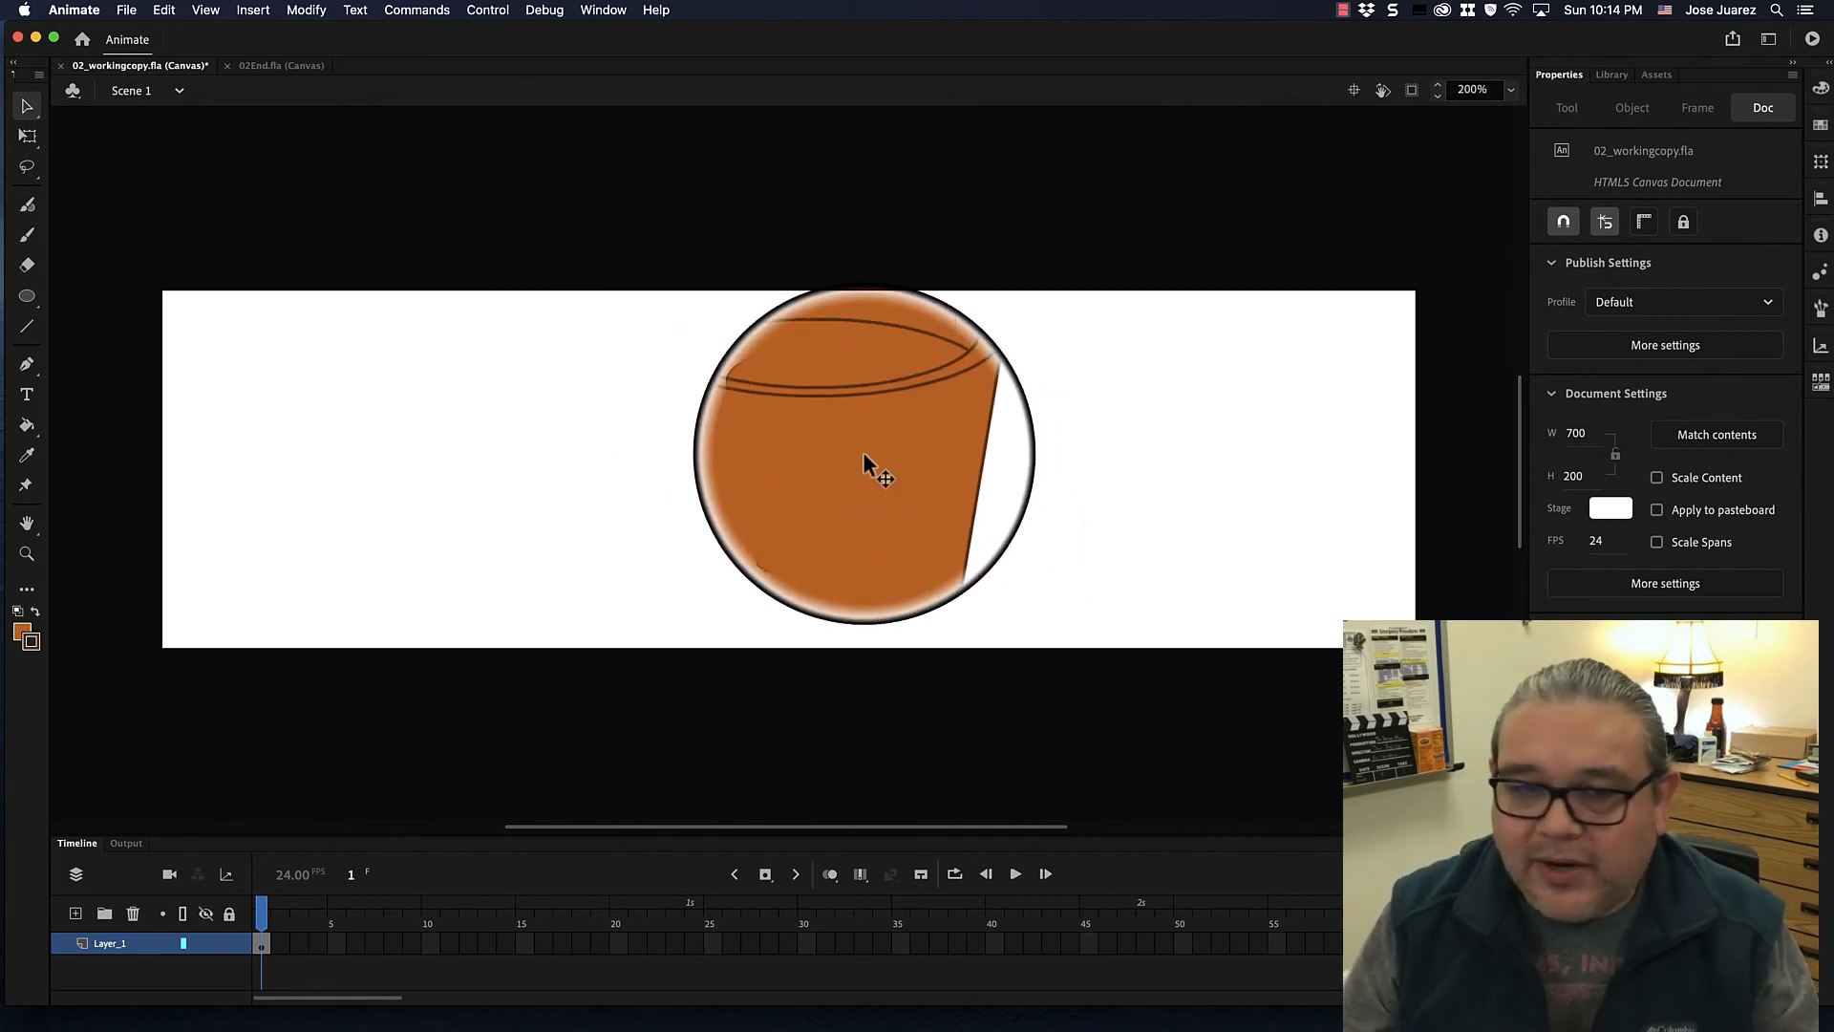
Check the side contours of the mug in 02End.fla, and in the working copy bend both straight mug sides slightly outward into curves.
left_click(272, 67)
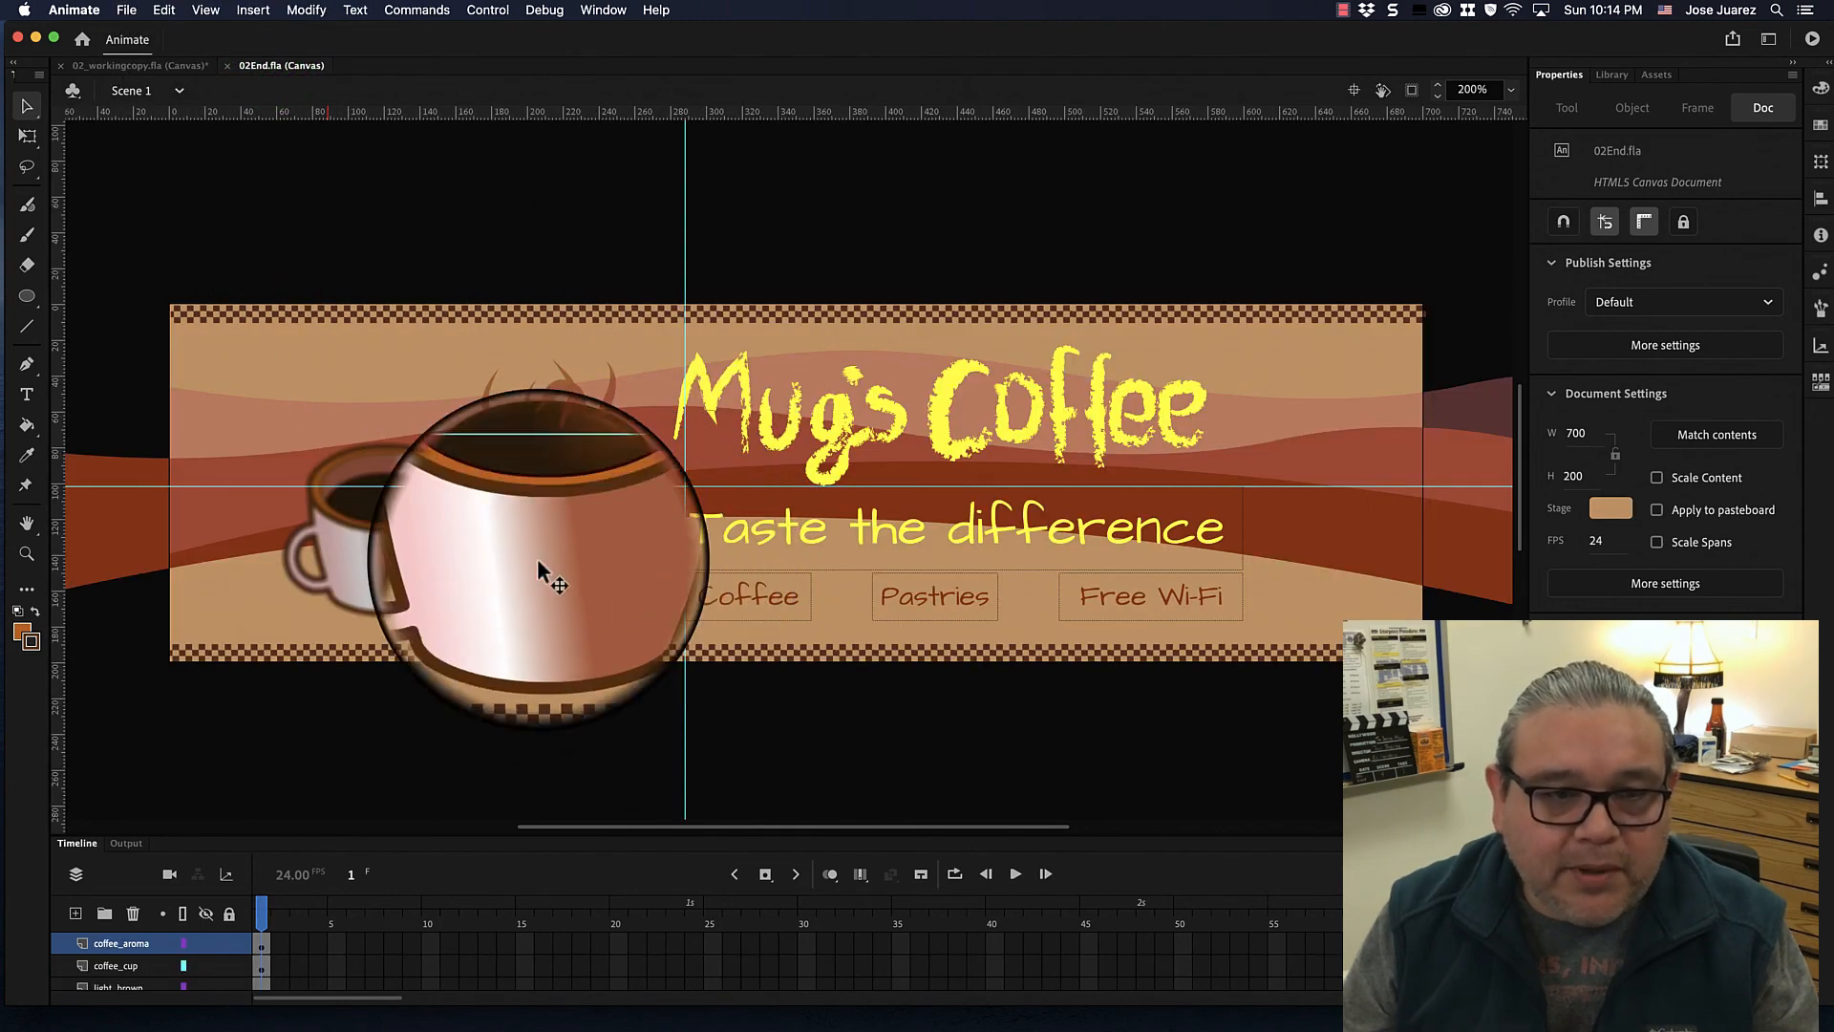
left_click(172, 65)
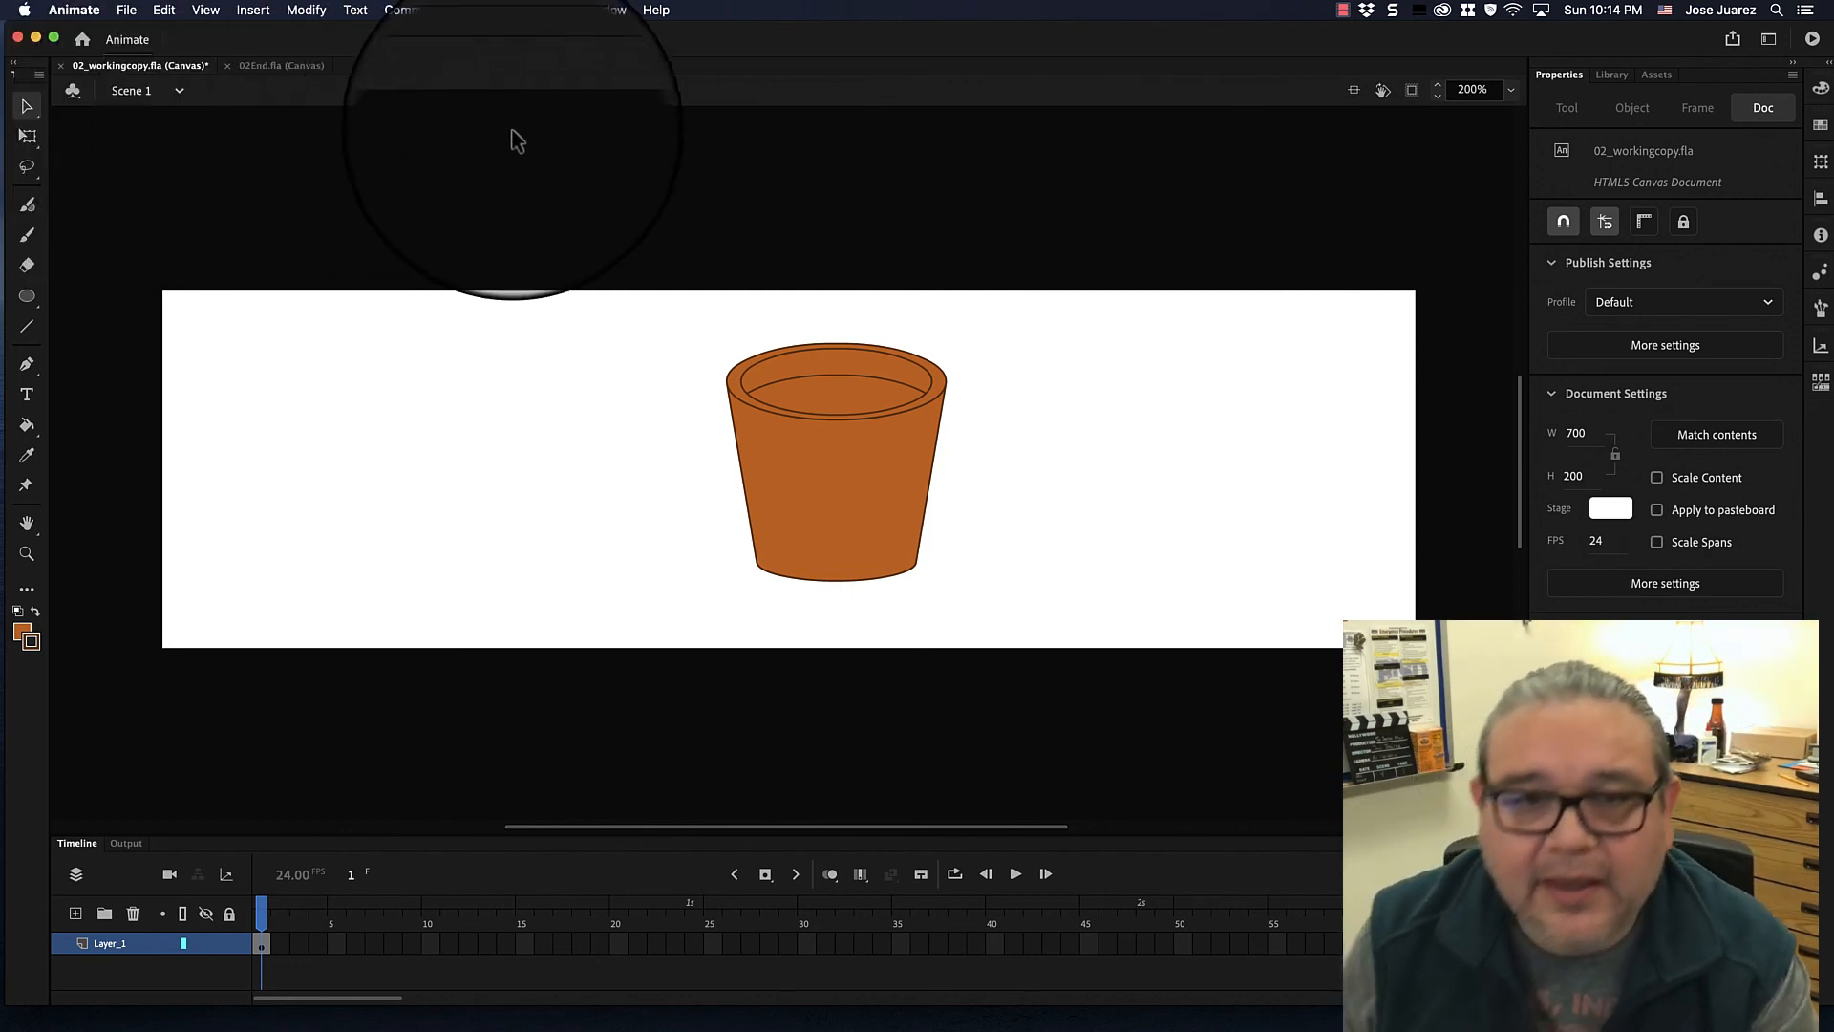
left_click(933, 468)
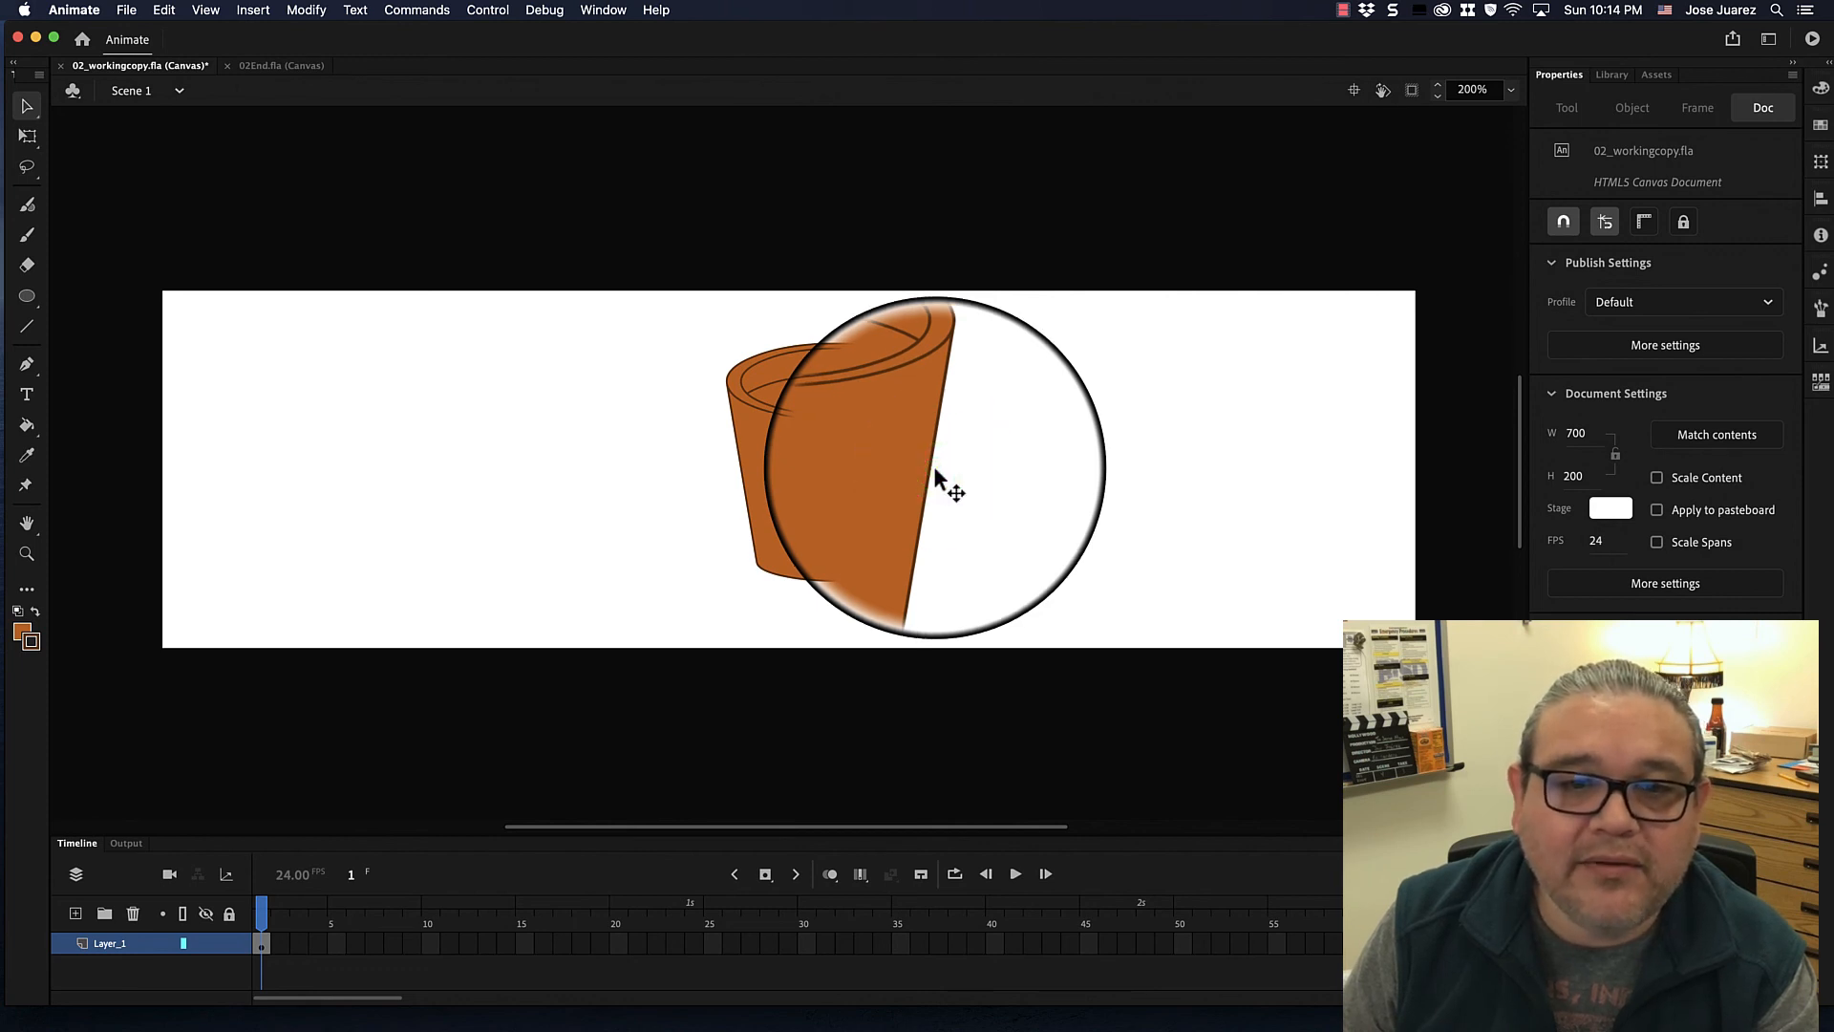
left_click(936, 469)
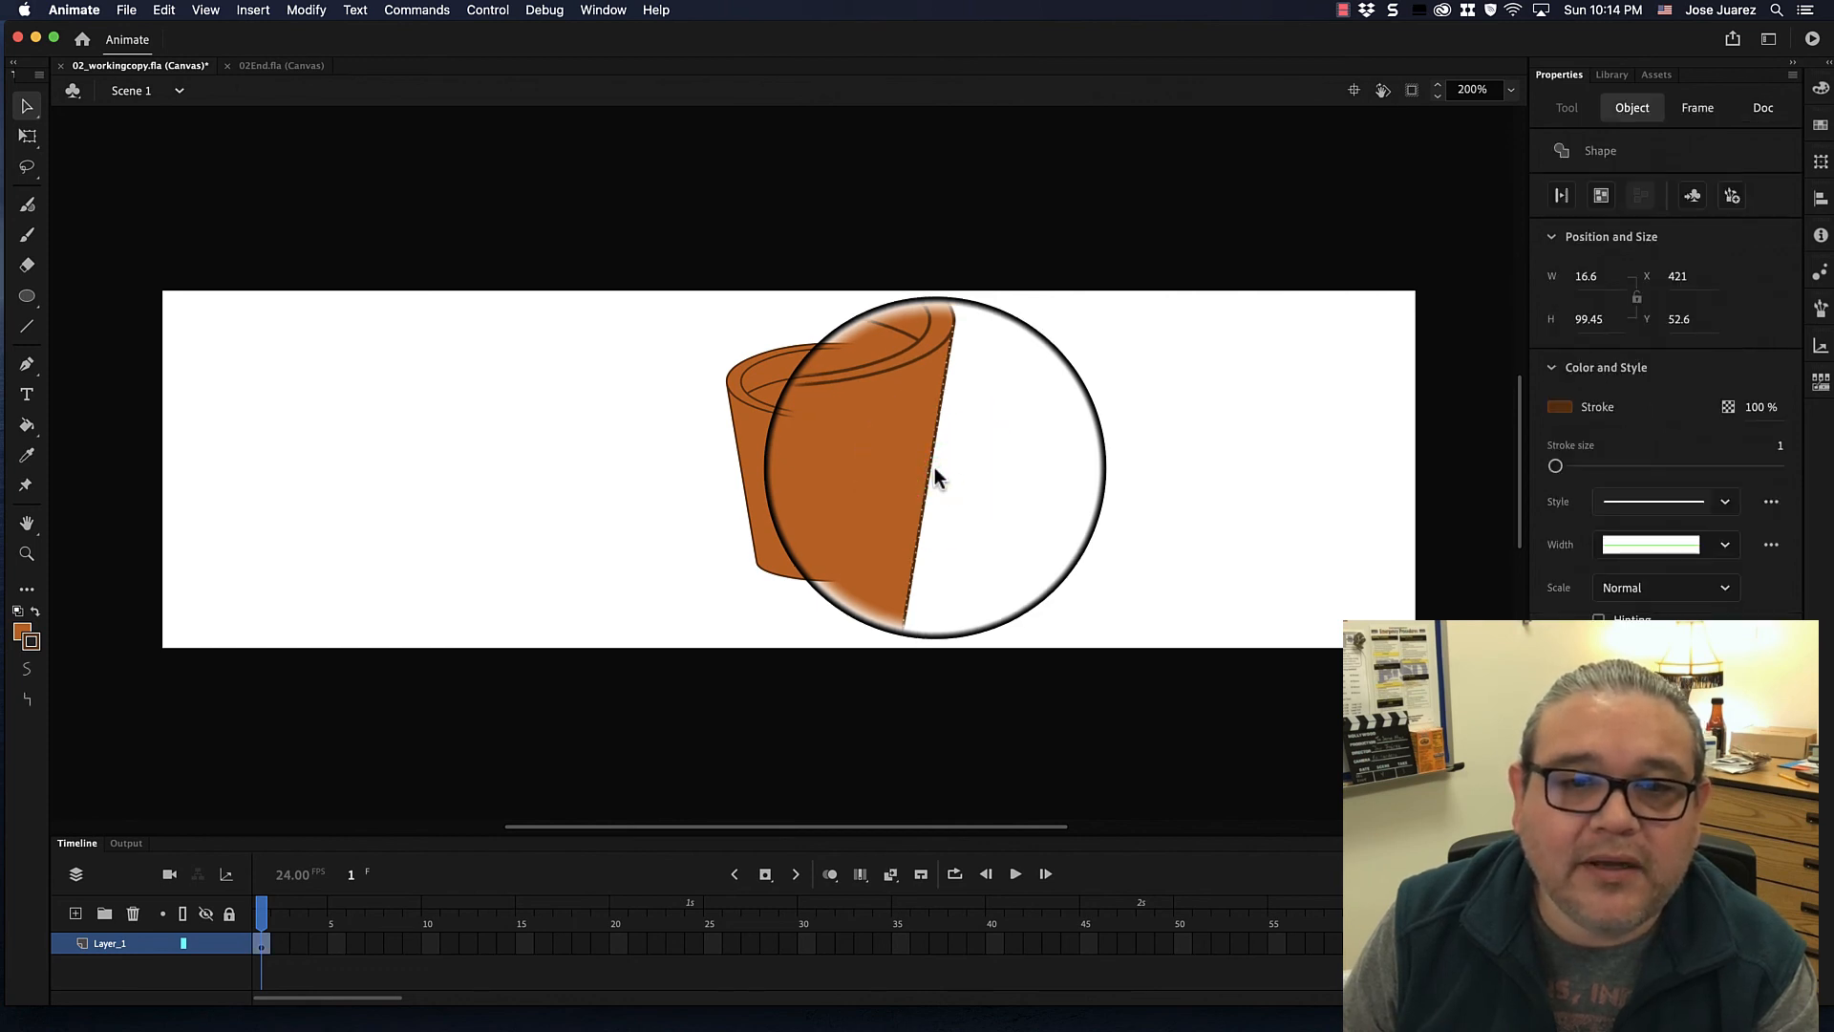
left_click(989, 229)
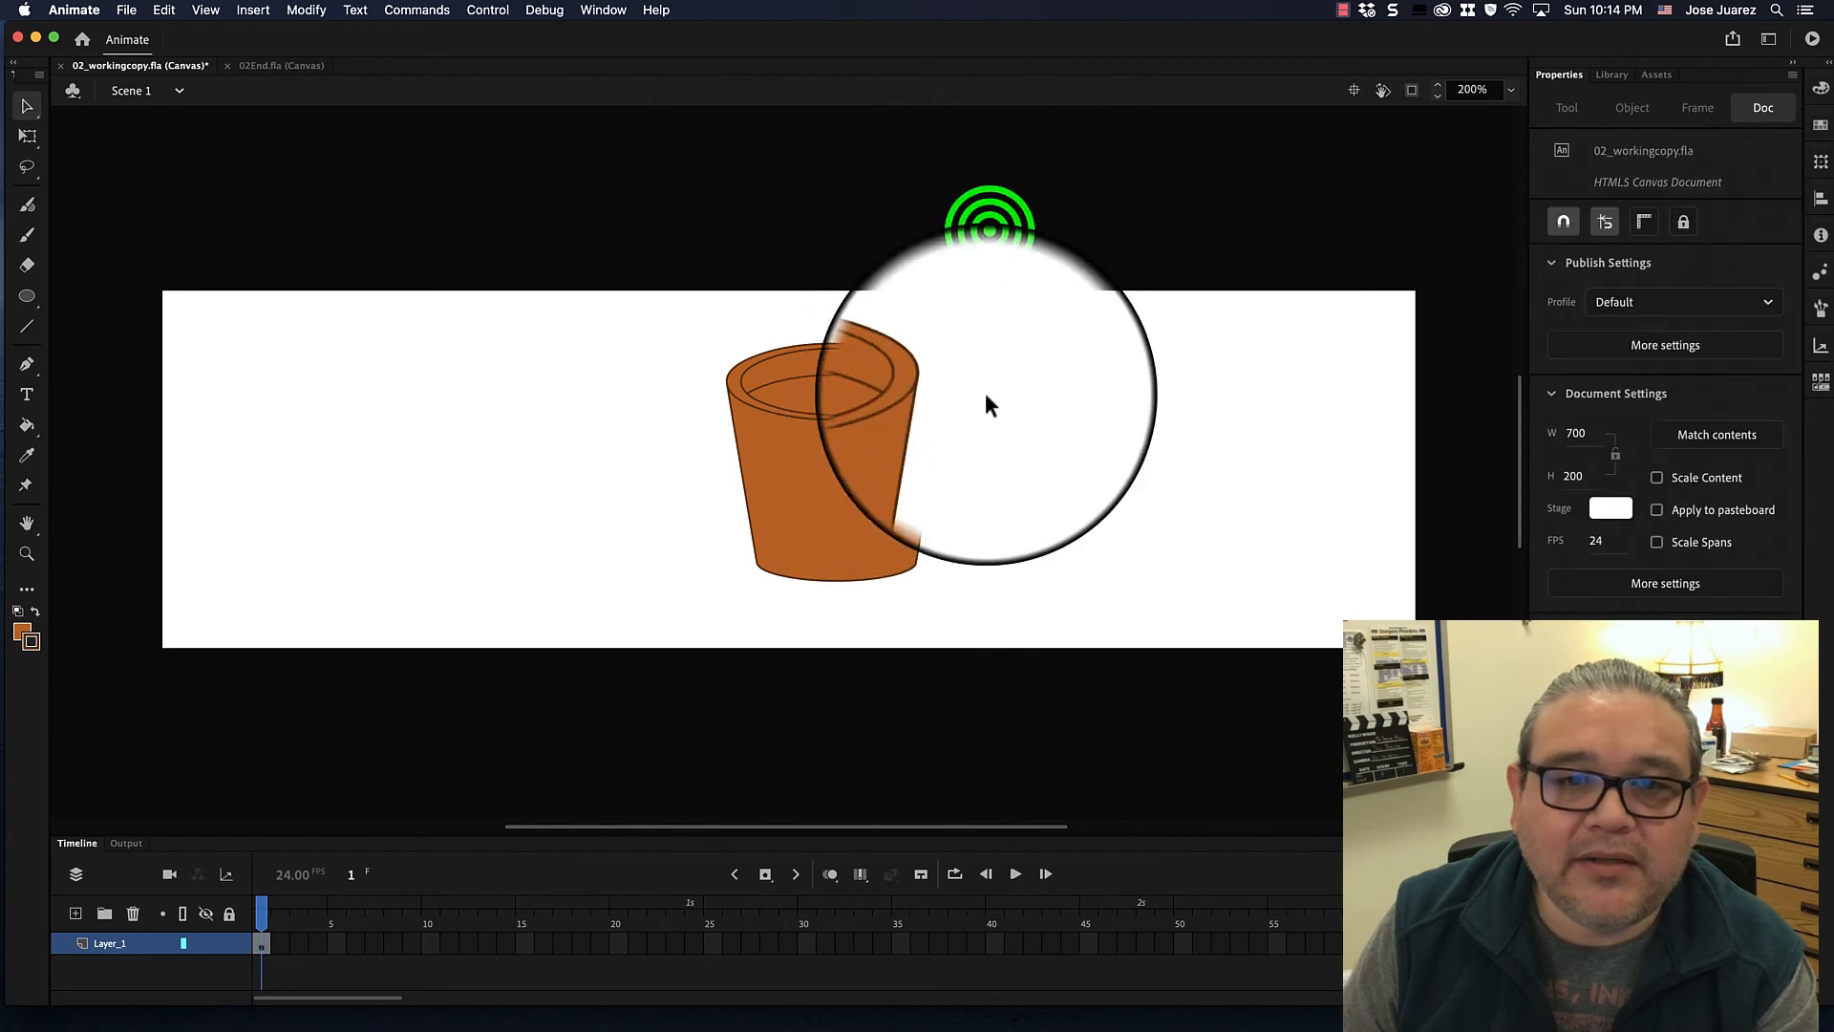
left_click(933, 477)
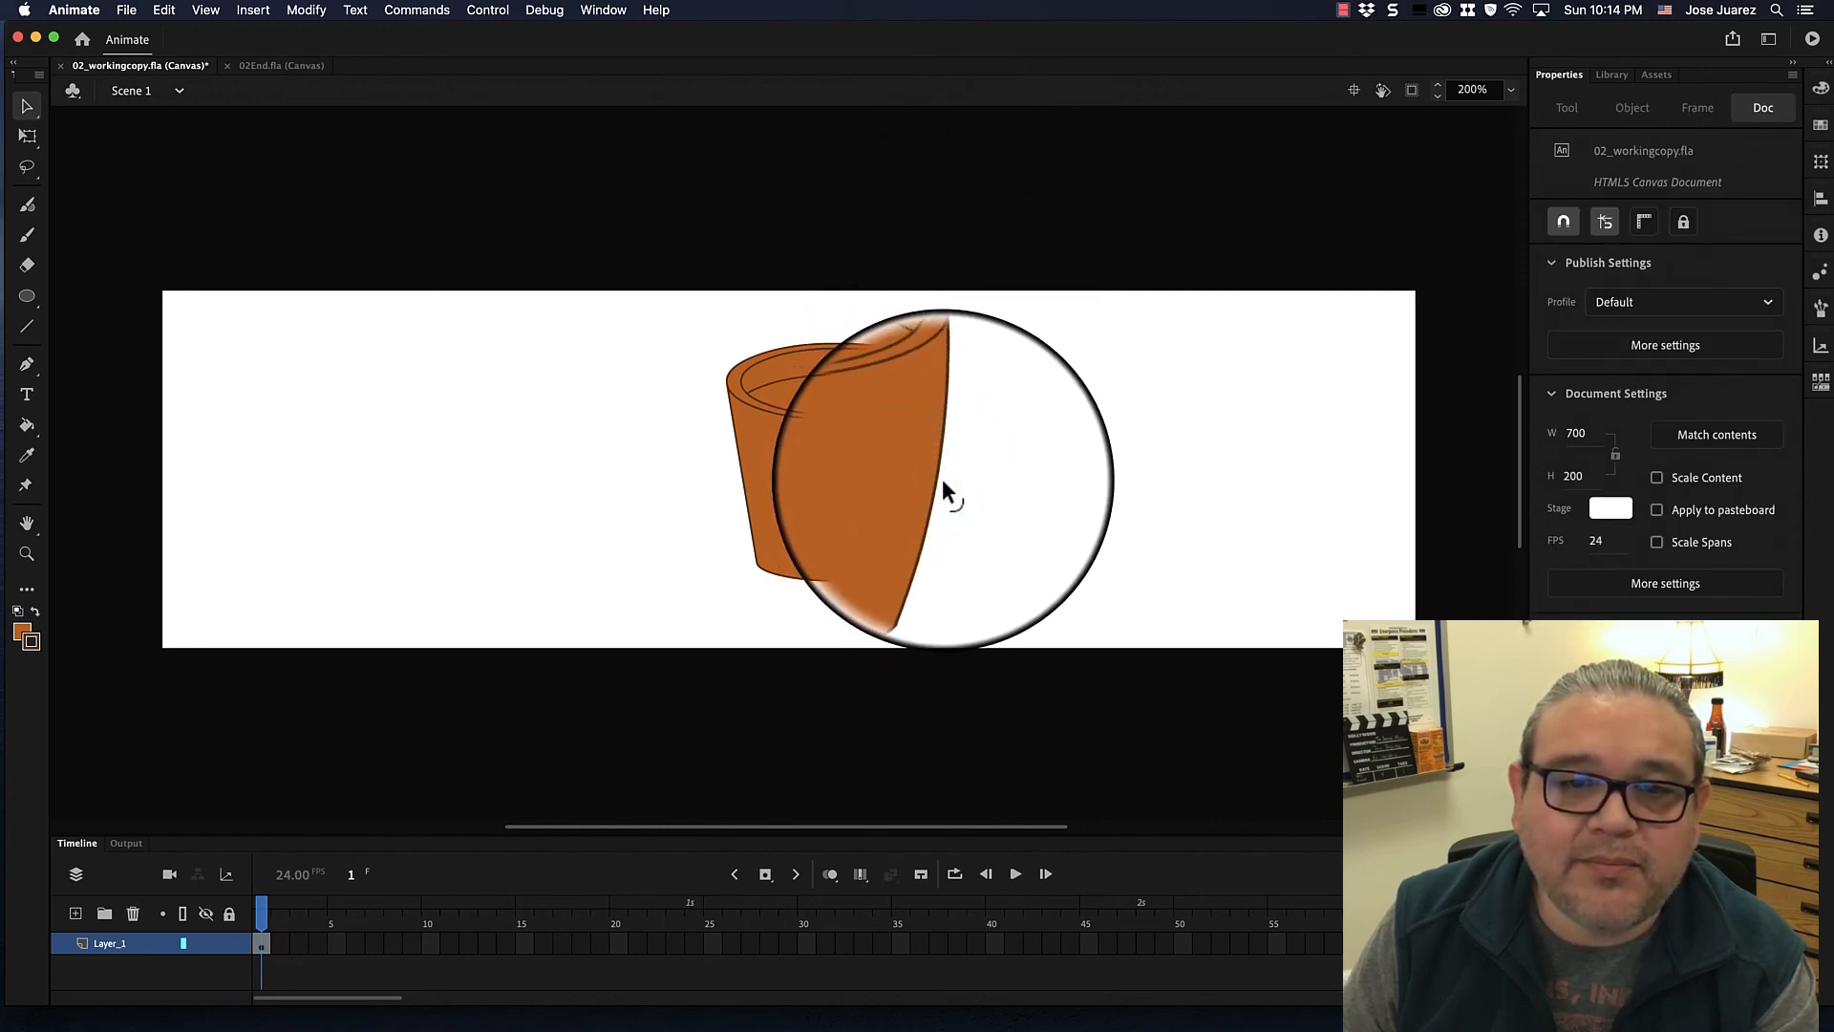
mouse_move(971, 485)
left_mouse_down()
mouse_move(1047, 518)
mouse_move(1012, 520)
mouse_move(946, 474)
left_mouse_up()
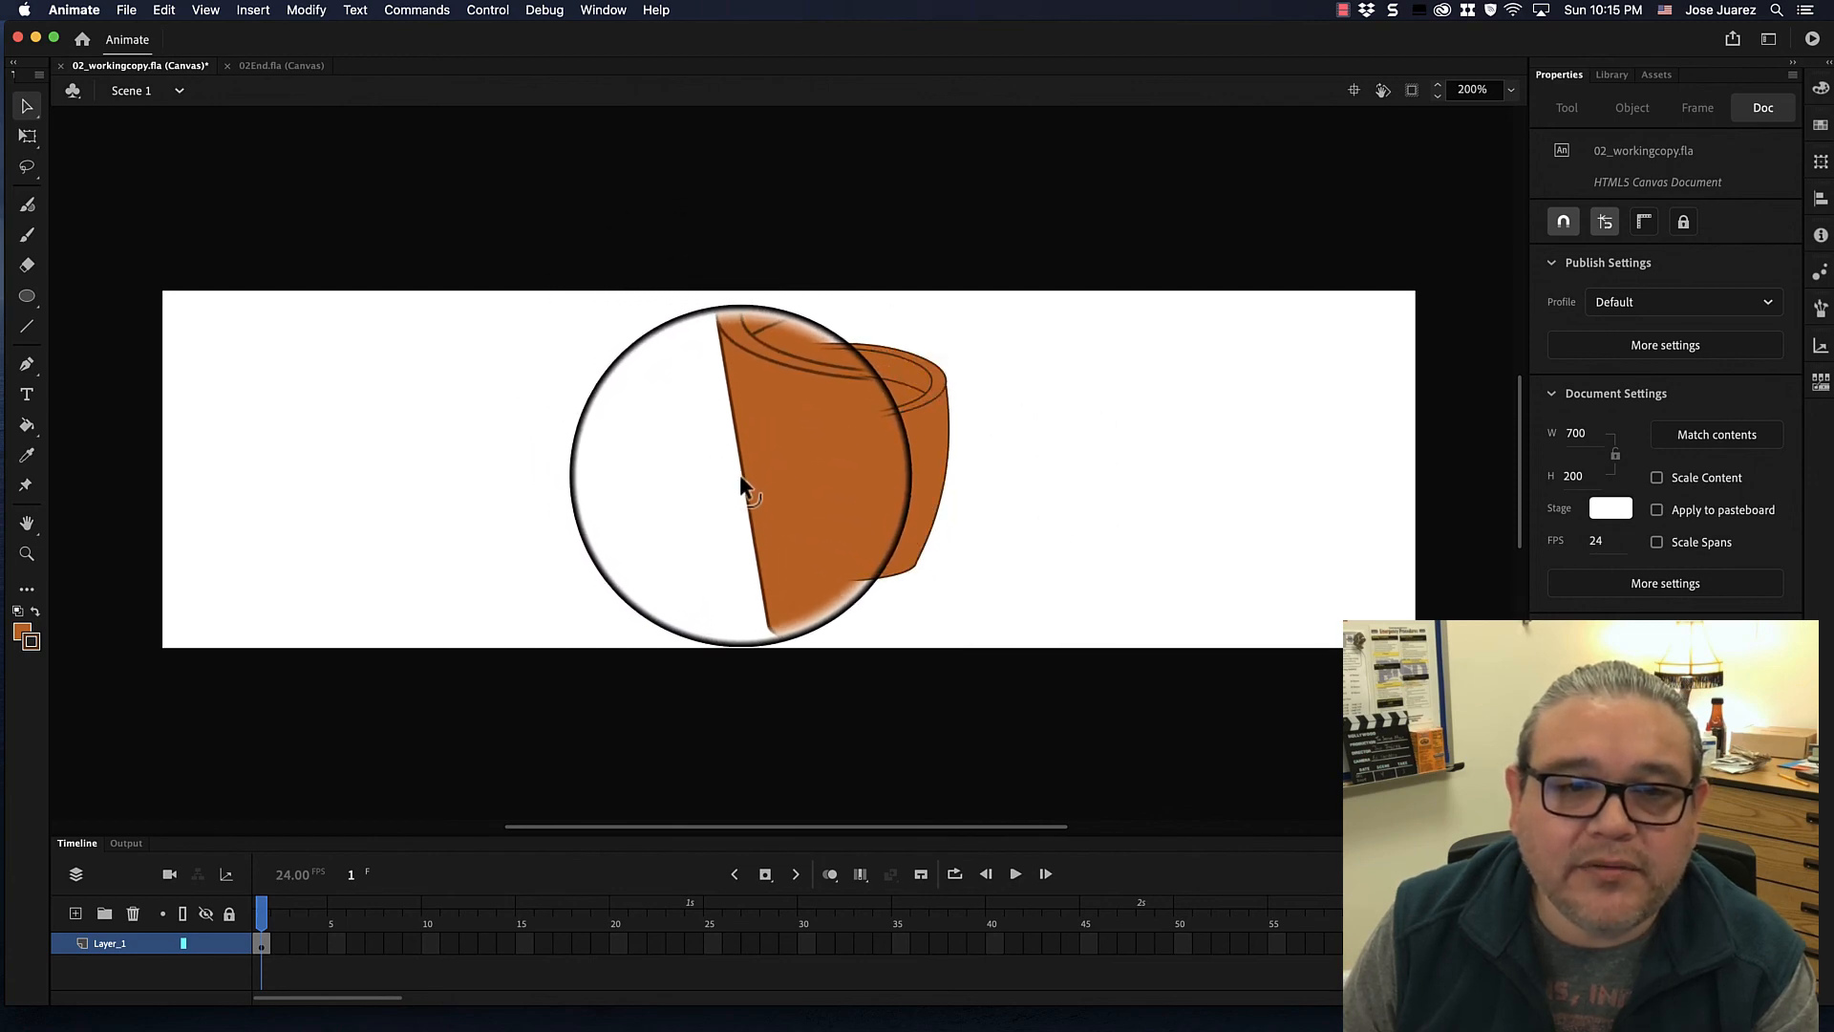
left_click_drag(740, 473, 724, 479)
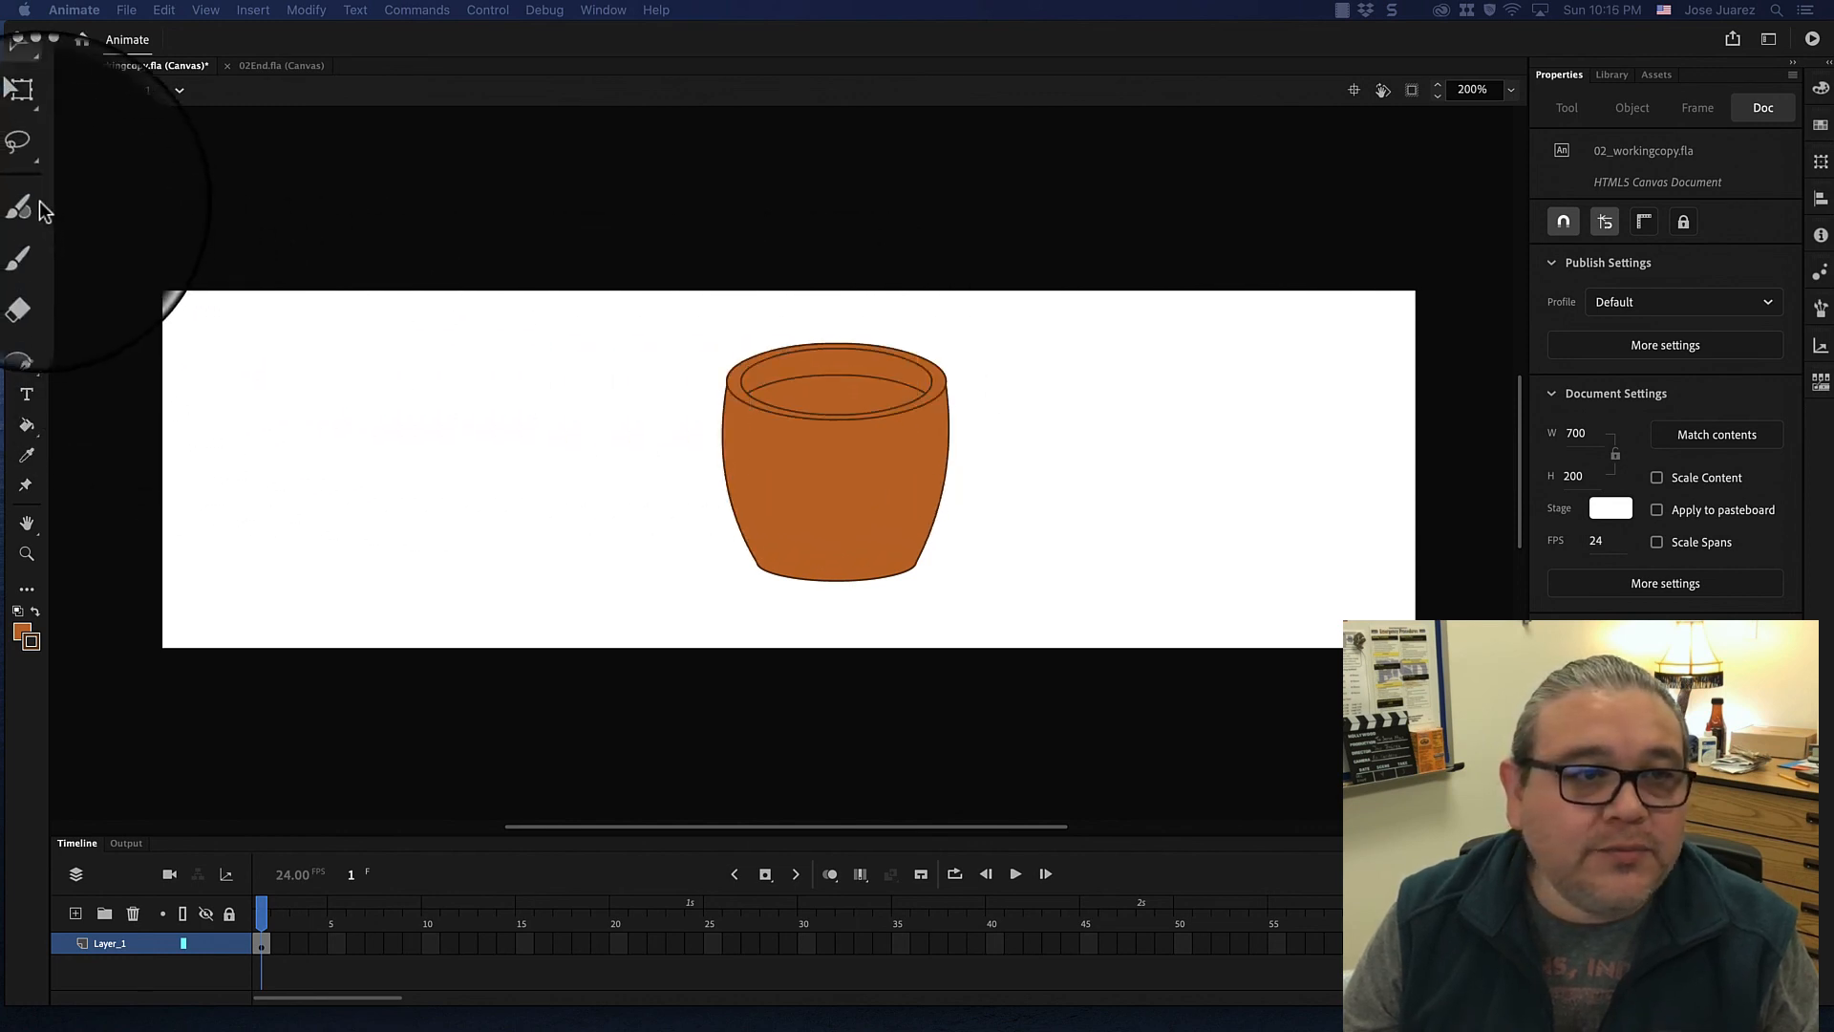
Fill the coffee area inside the mug's opening with the Paint Bucket in dark brown #663333.
left_click(26, 429)
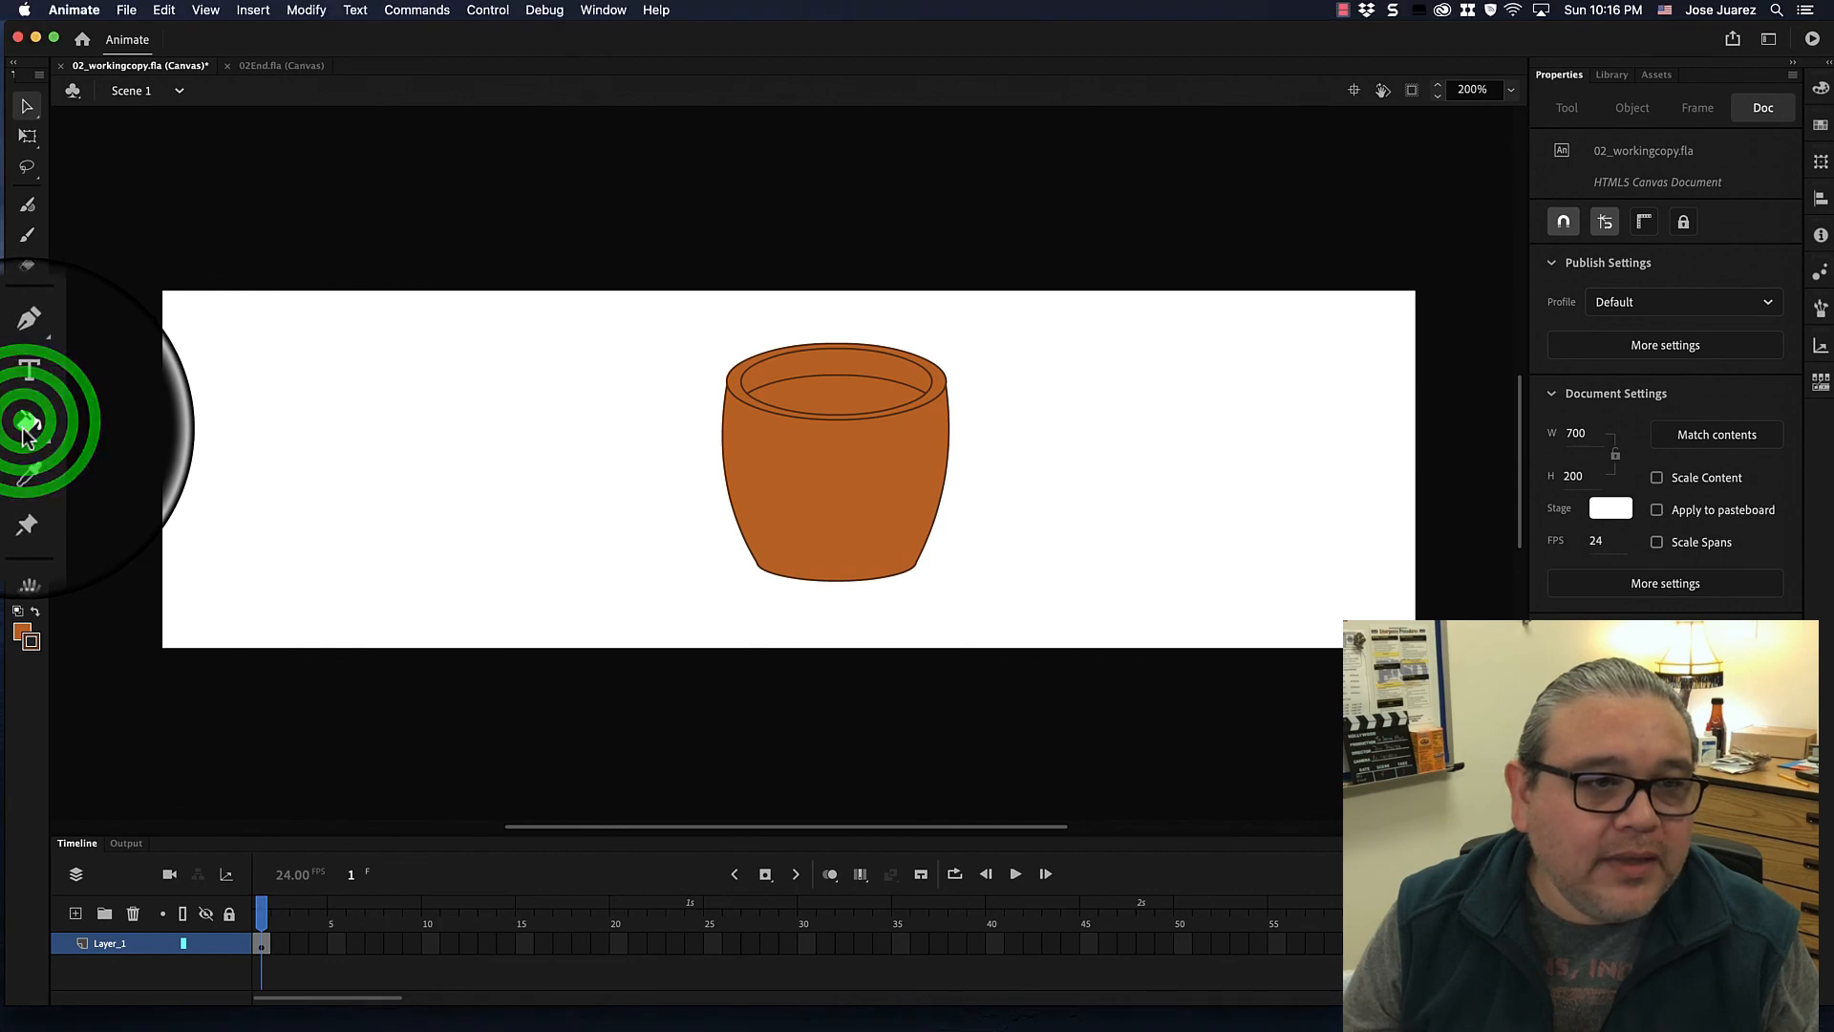
left_click(27, 429)
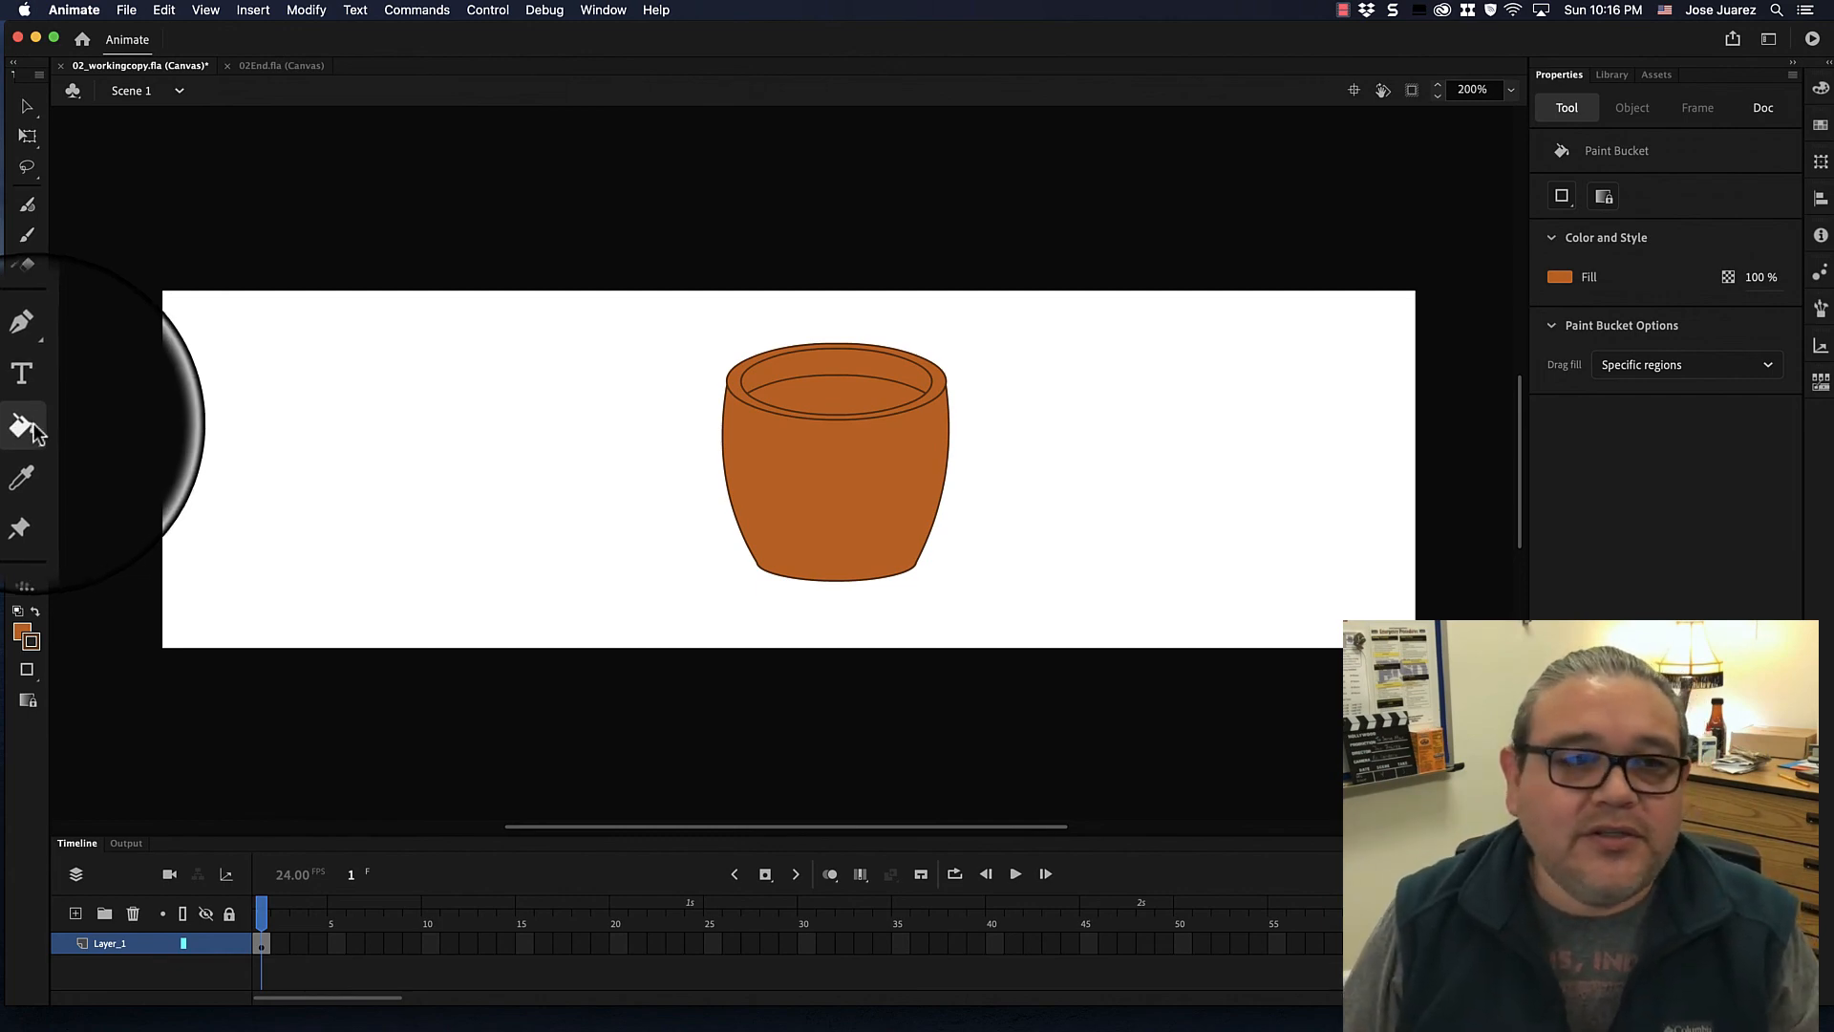
left_click(27, 425)
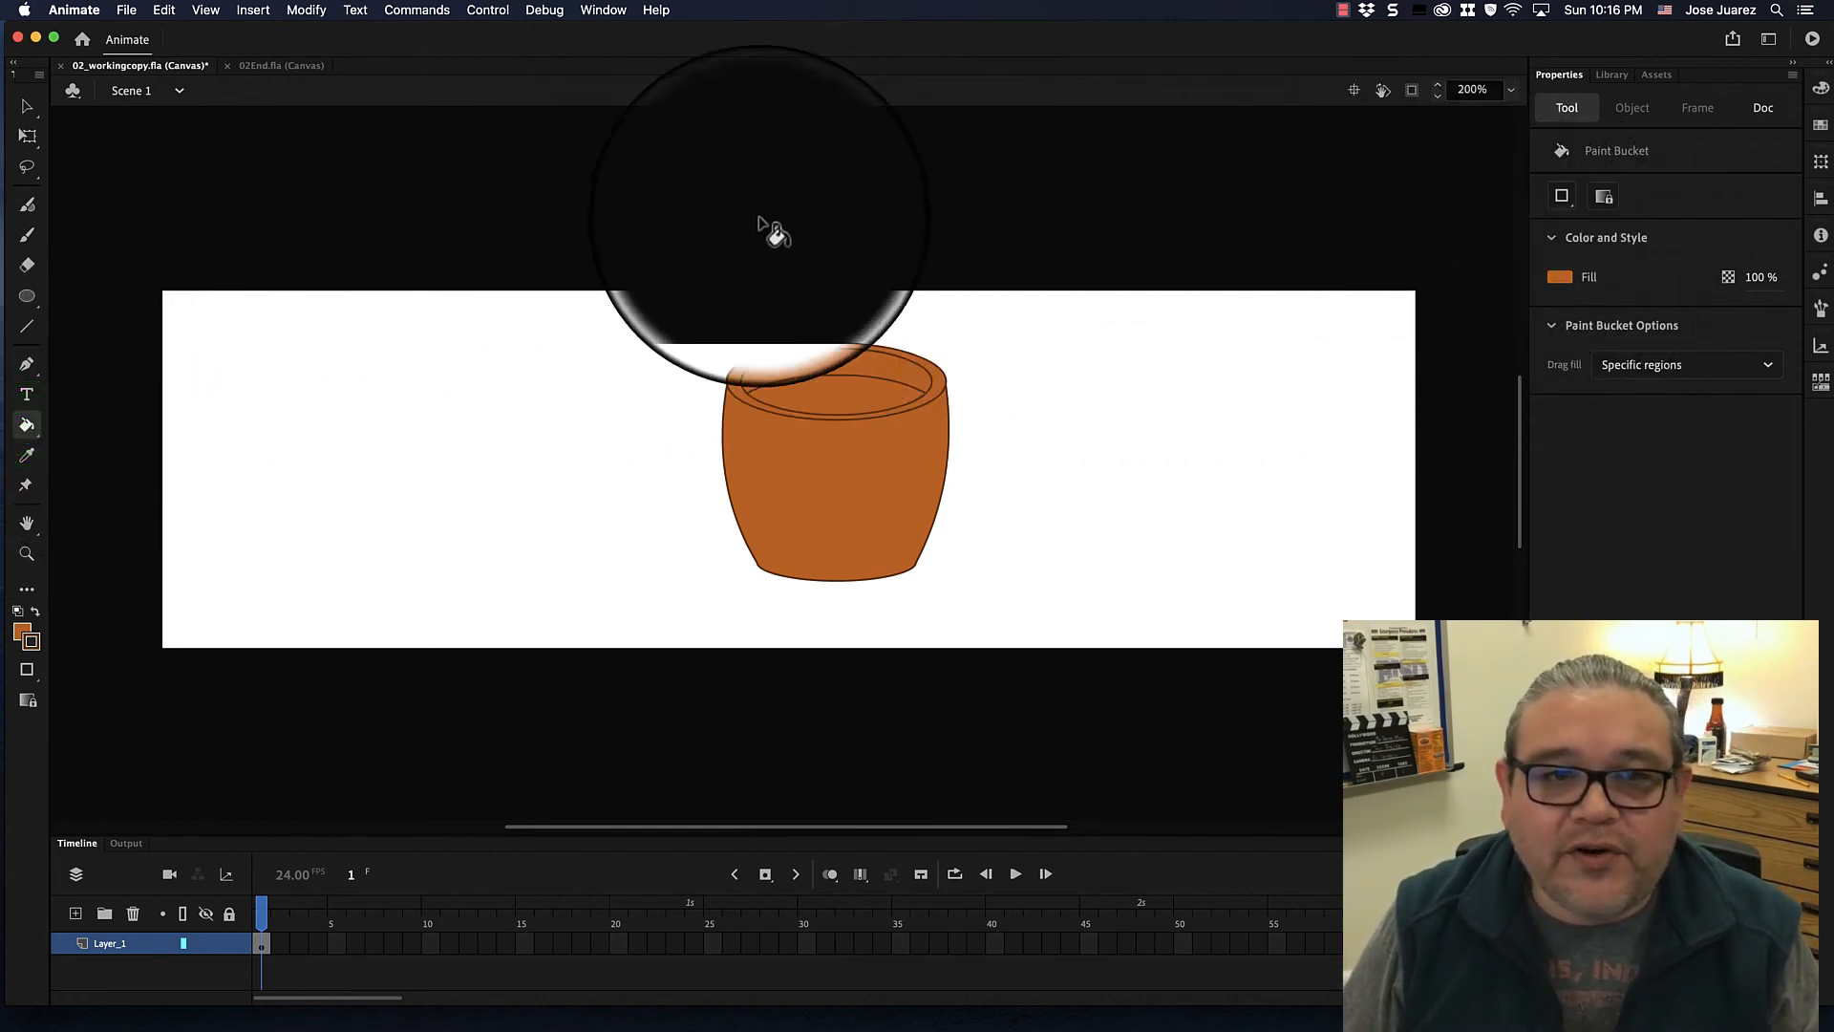
left_click(1565, 277)
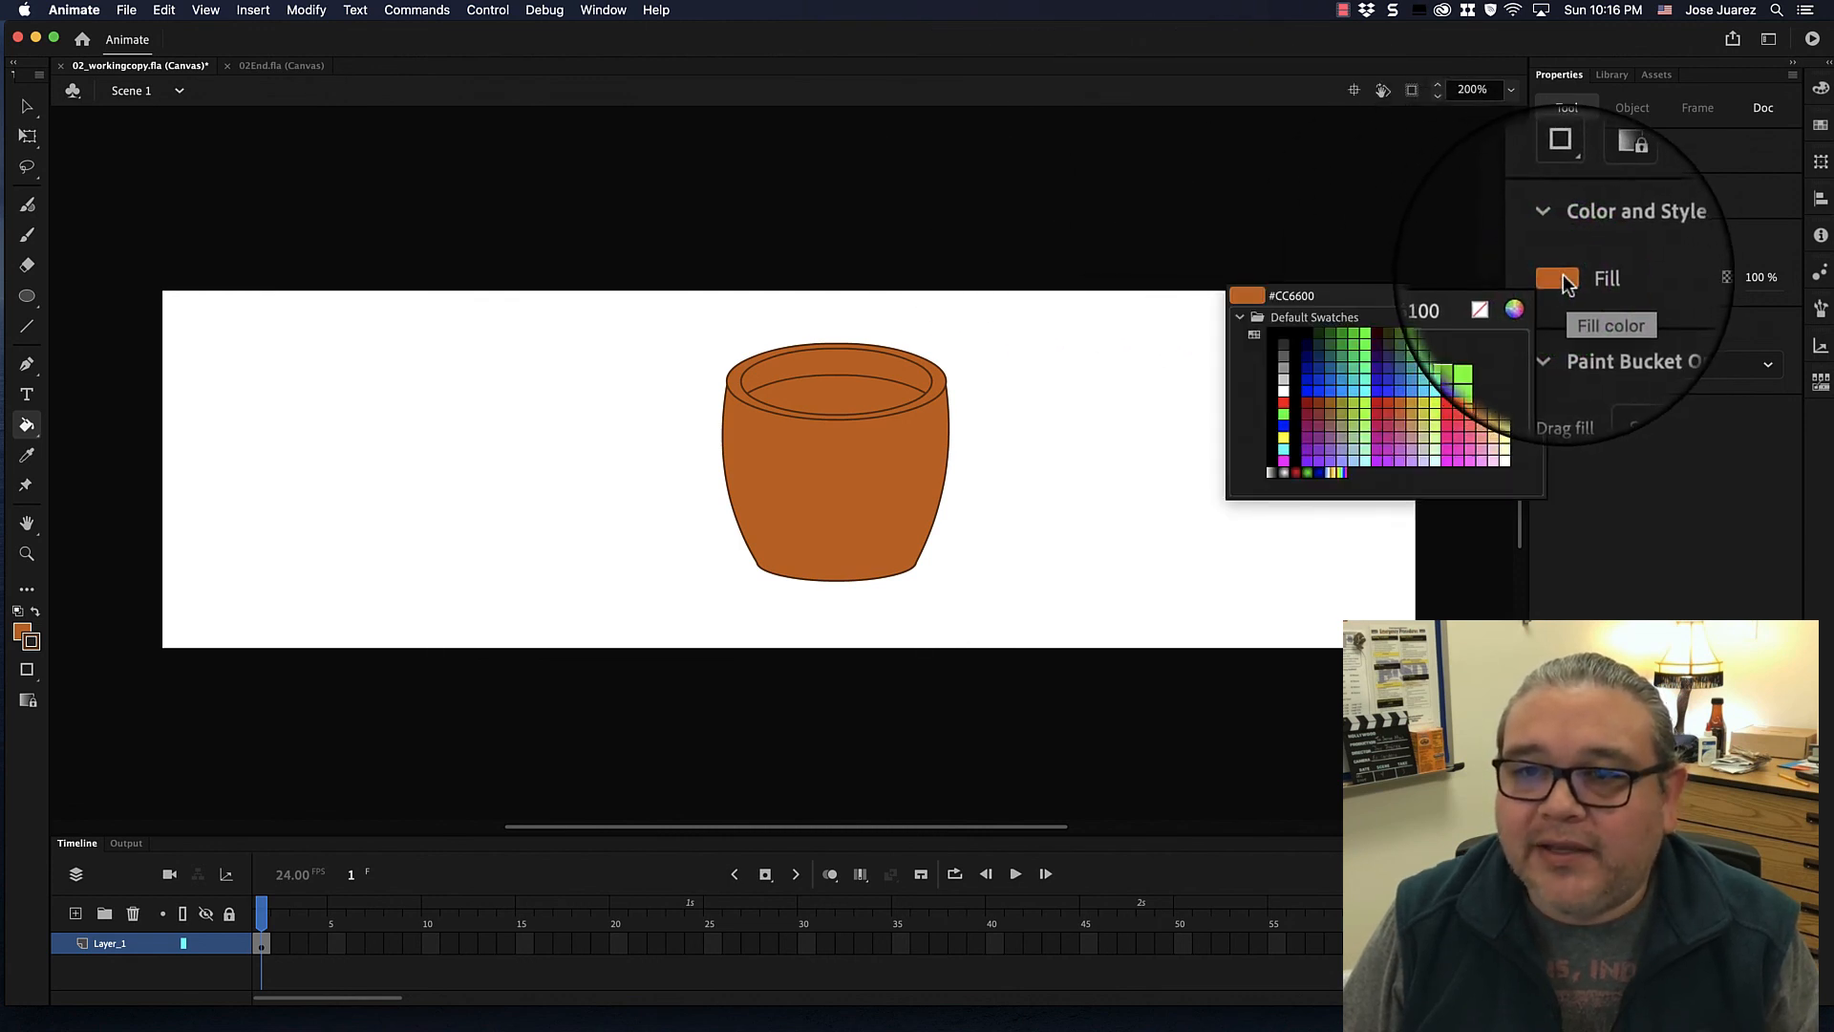
left_click(1563, 275)
left_click(1563, 275)
left_click(1311, 294)
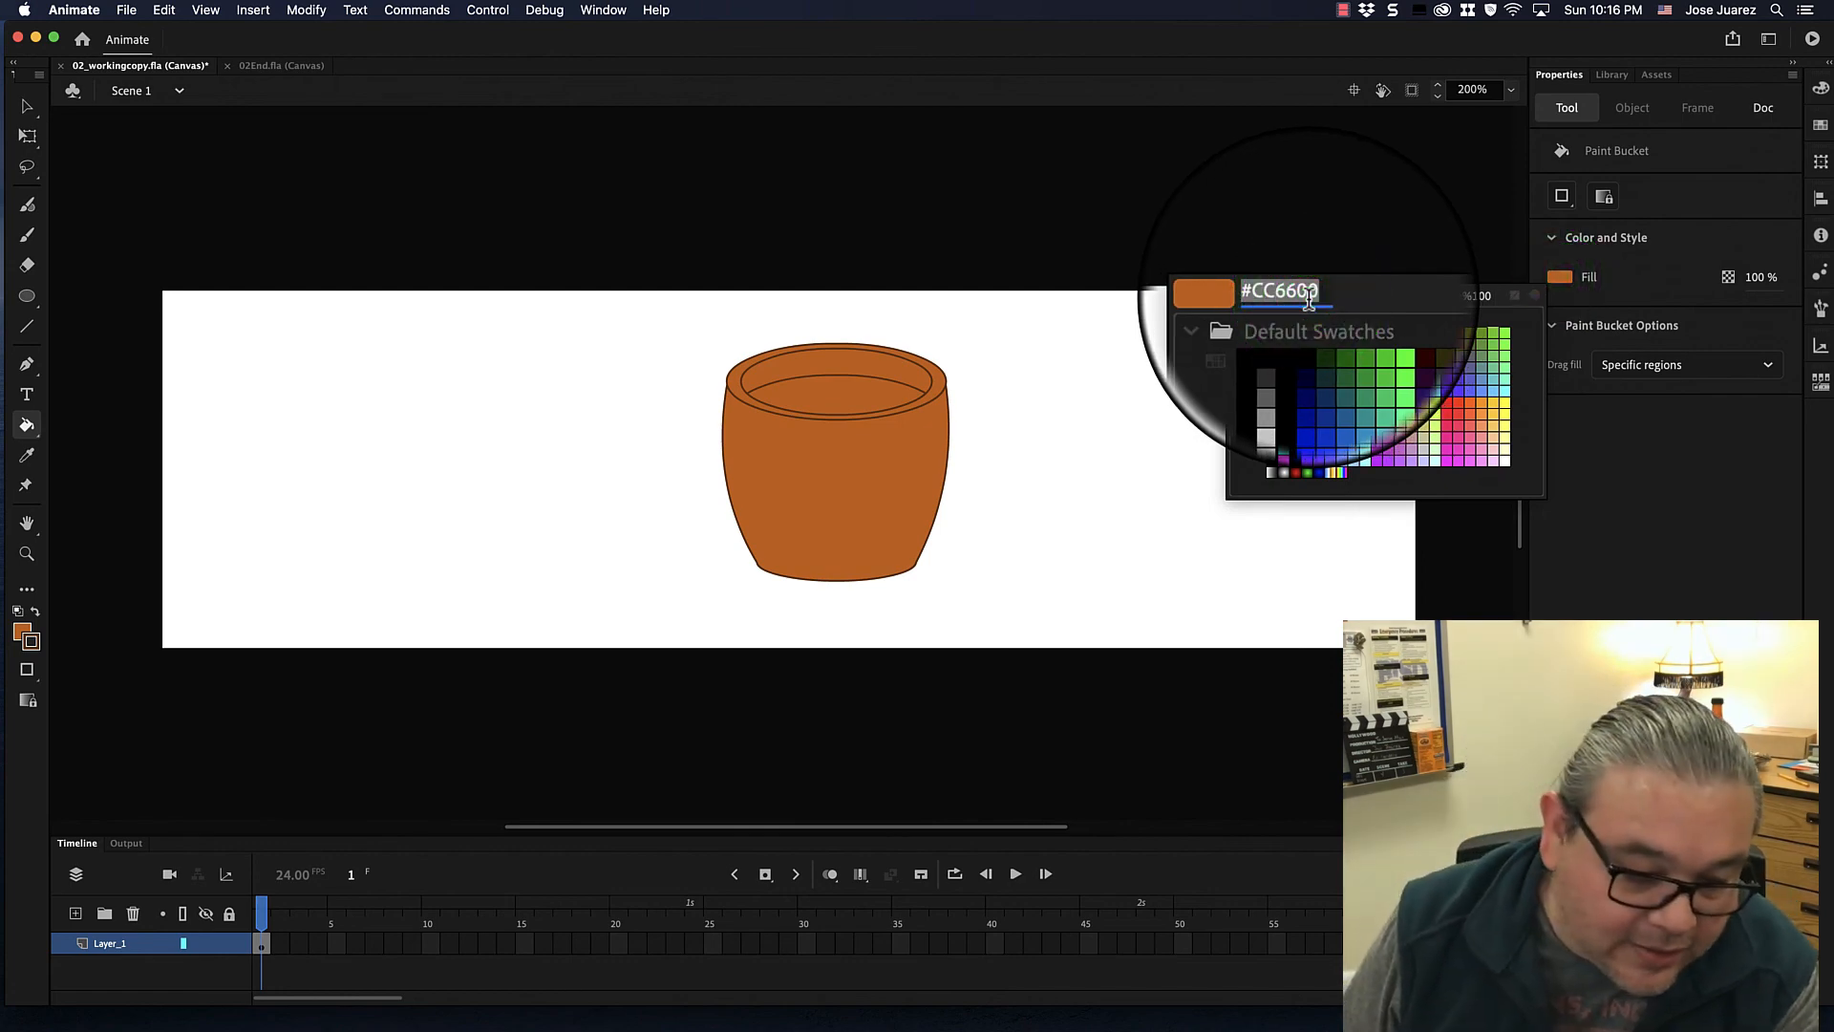
type("#")
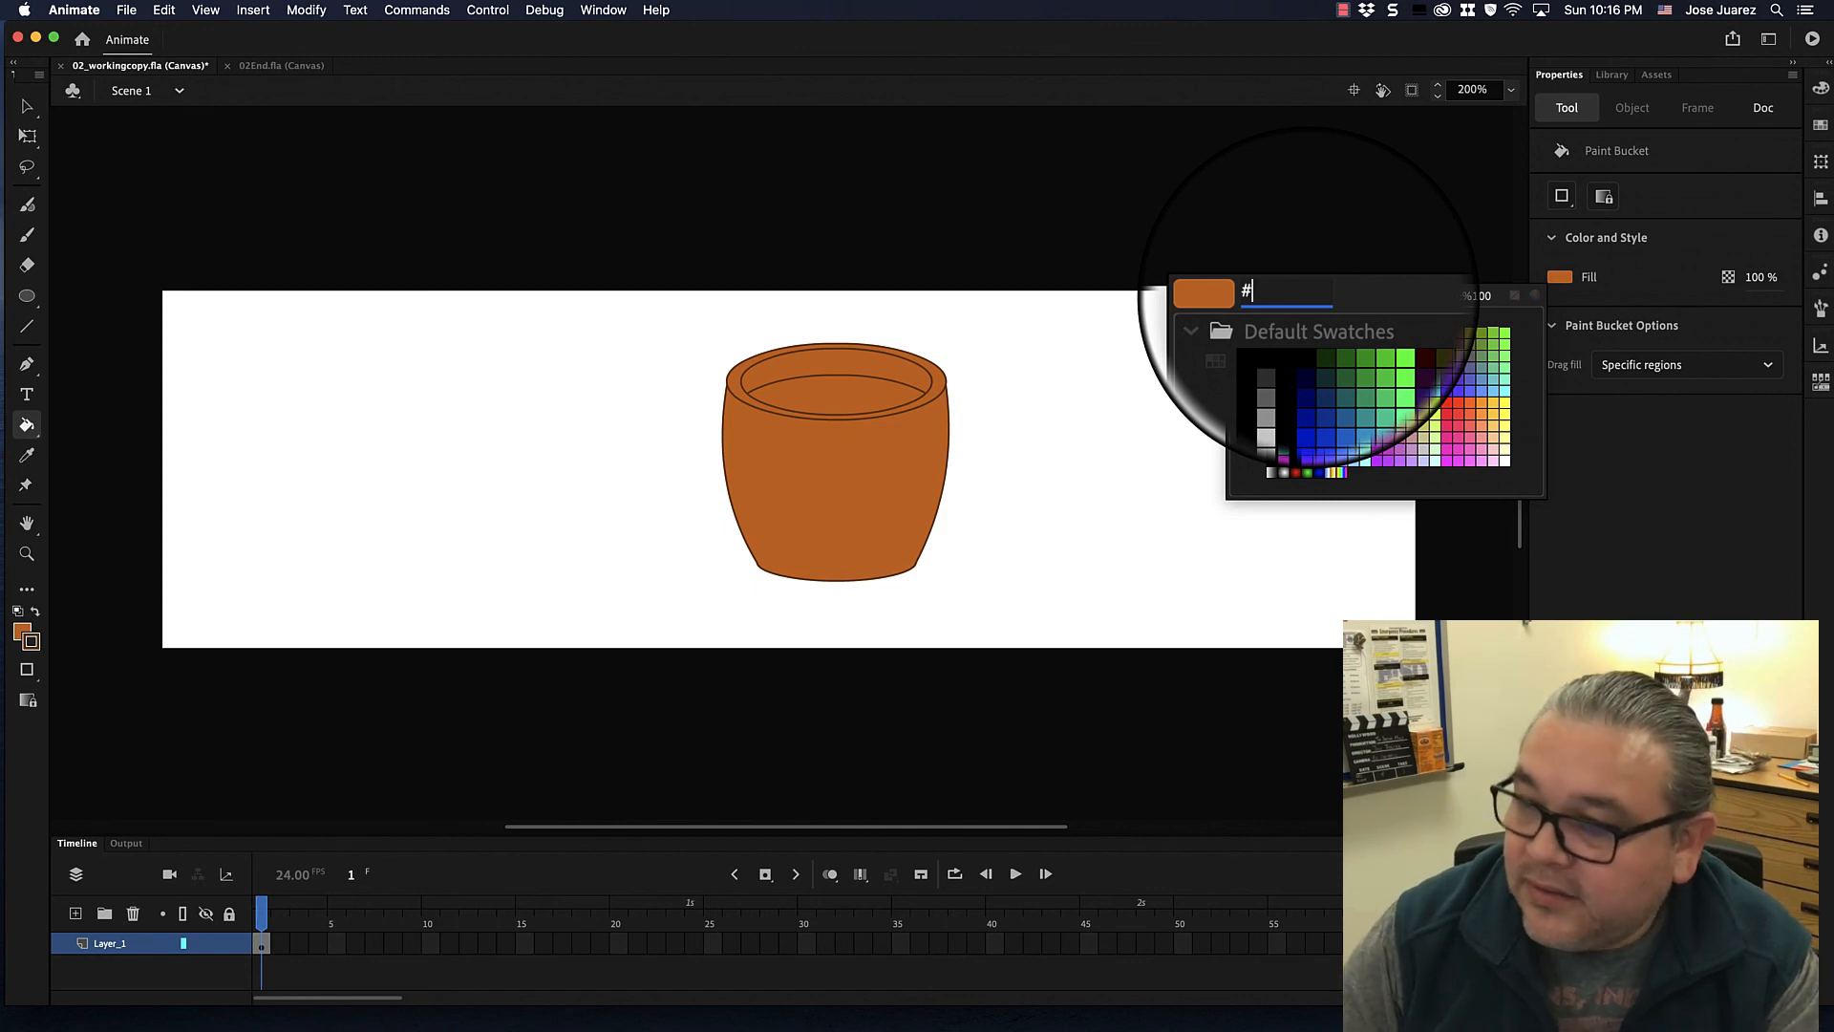
type("66")
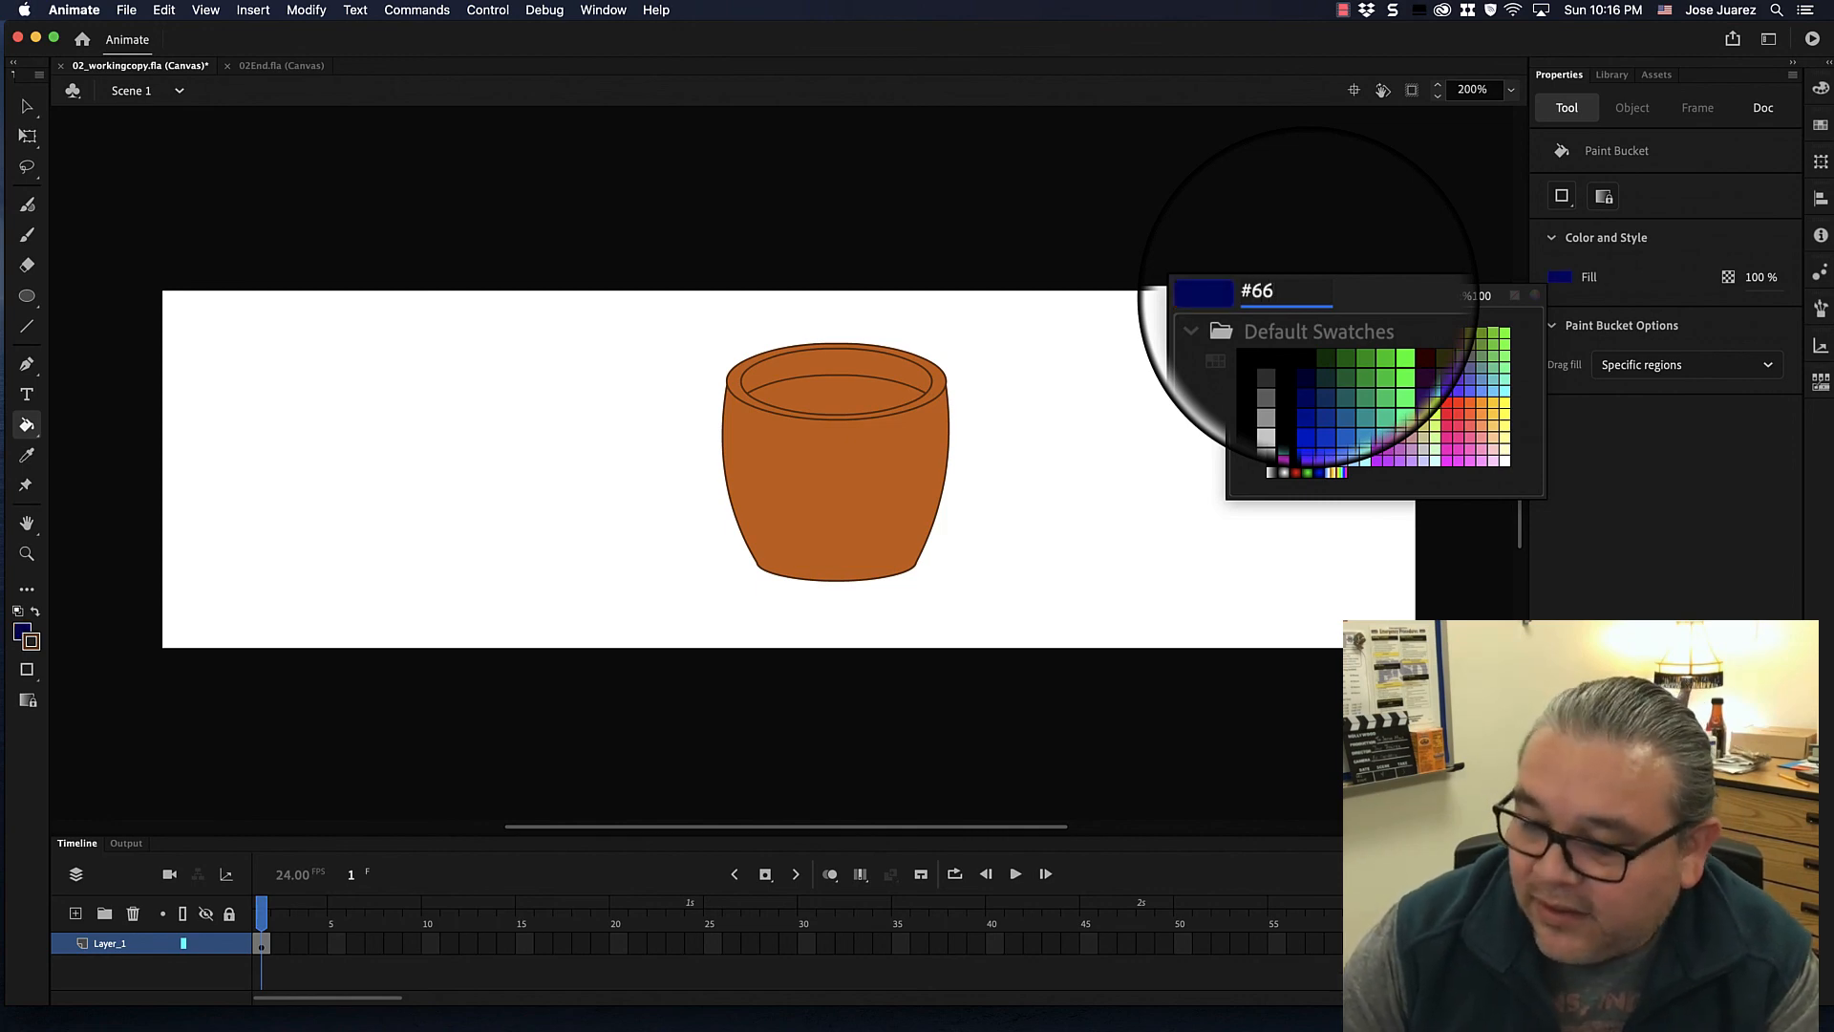
type("333")
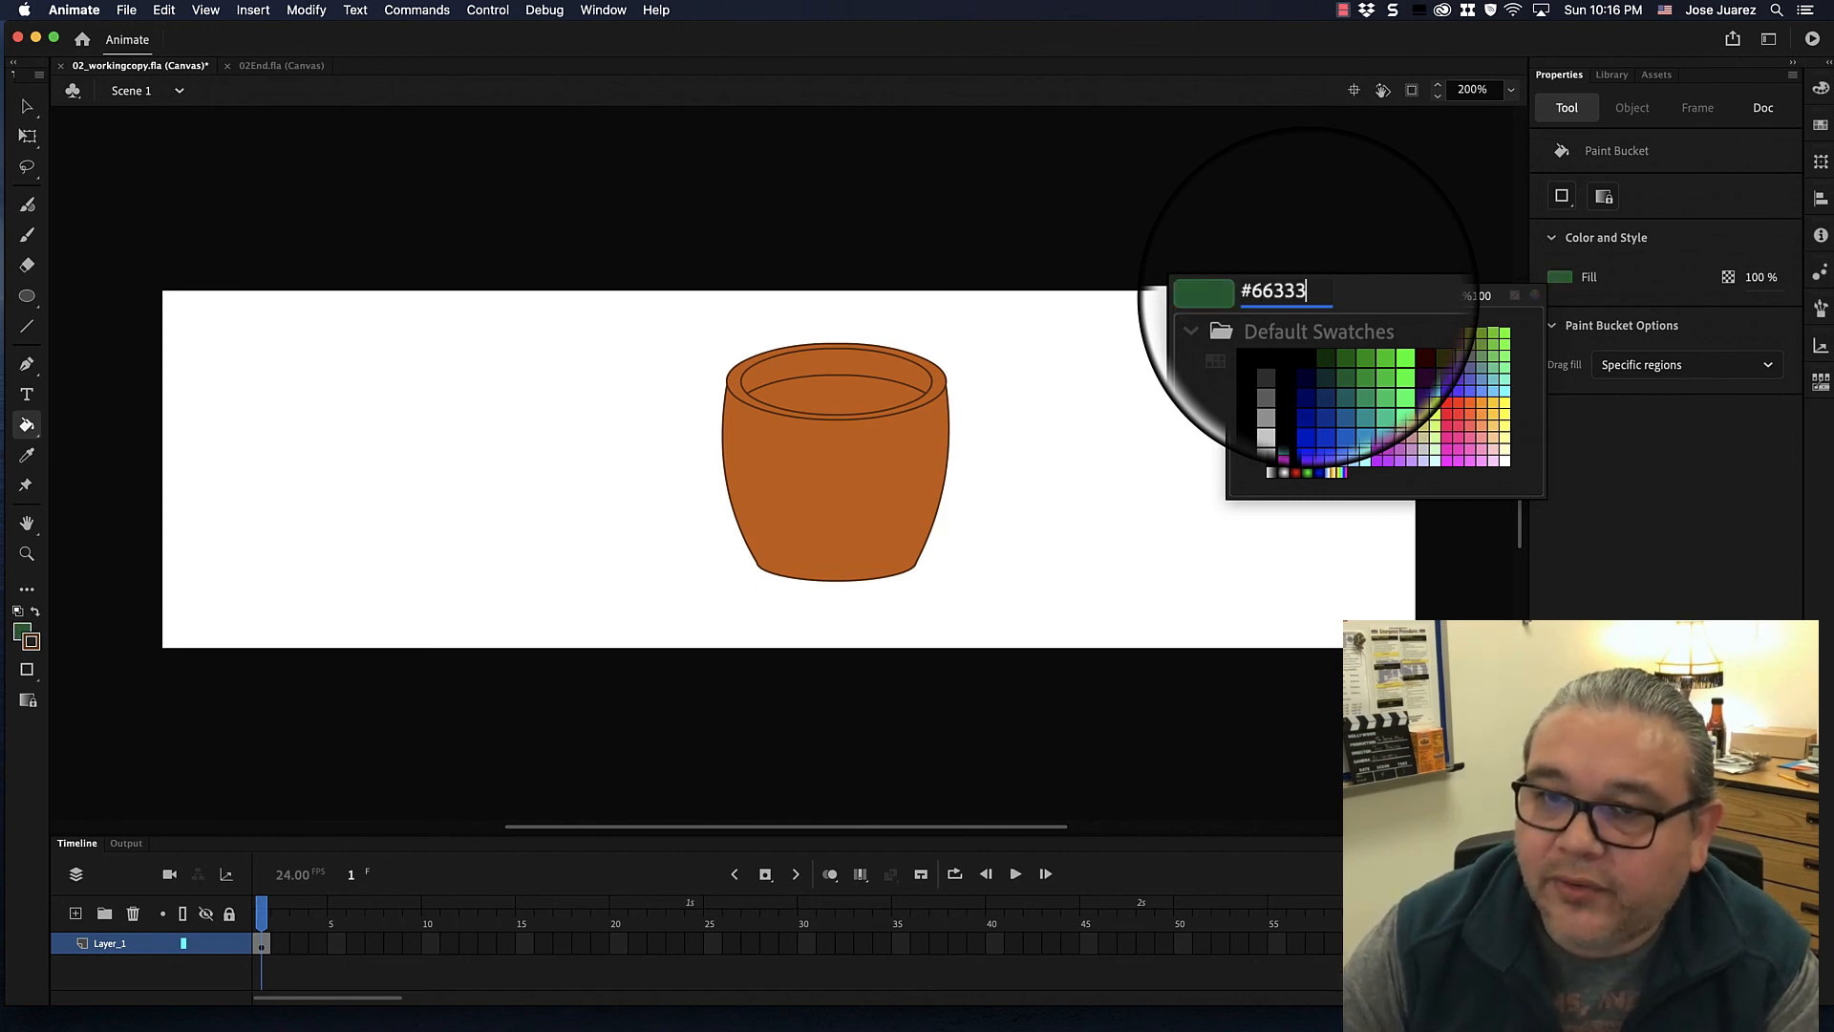
type("3")
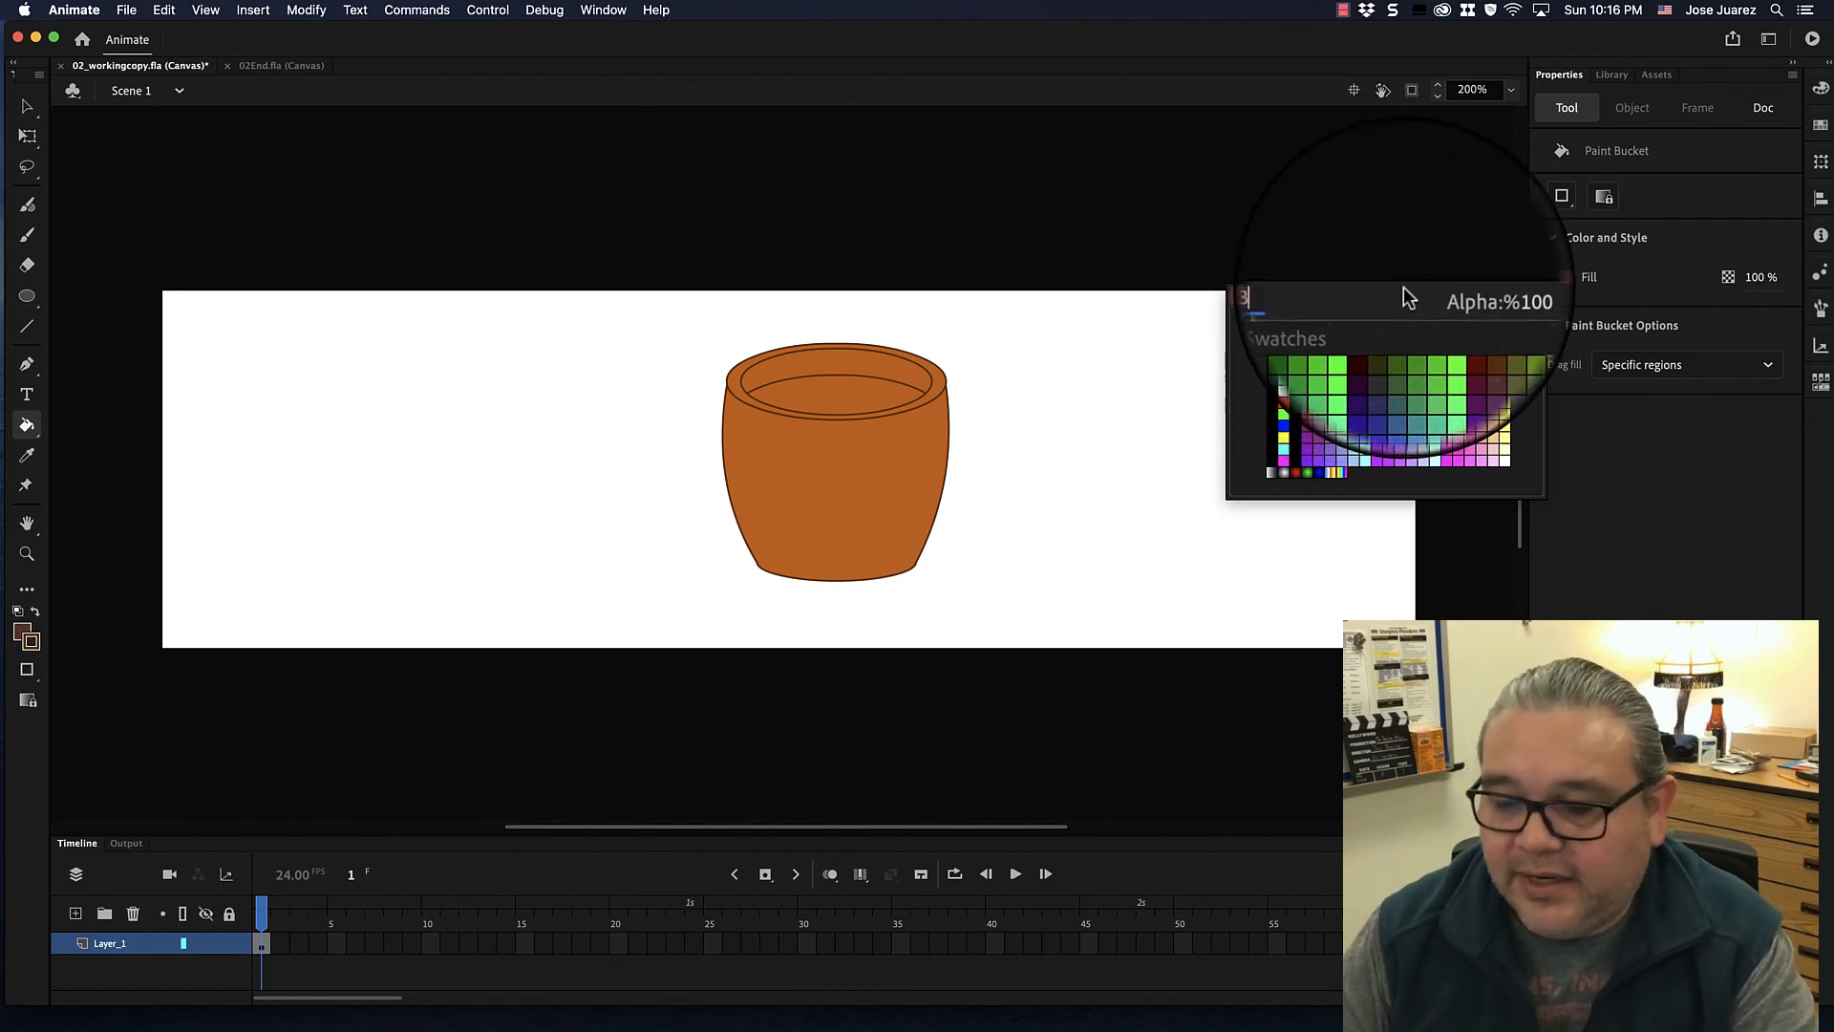
key("Return")
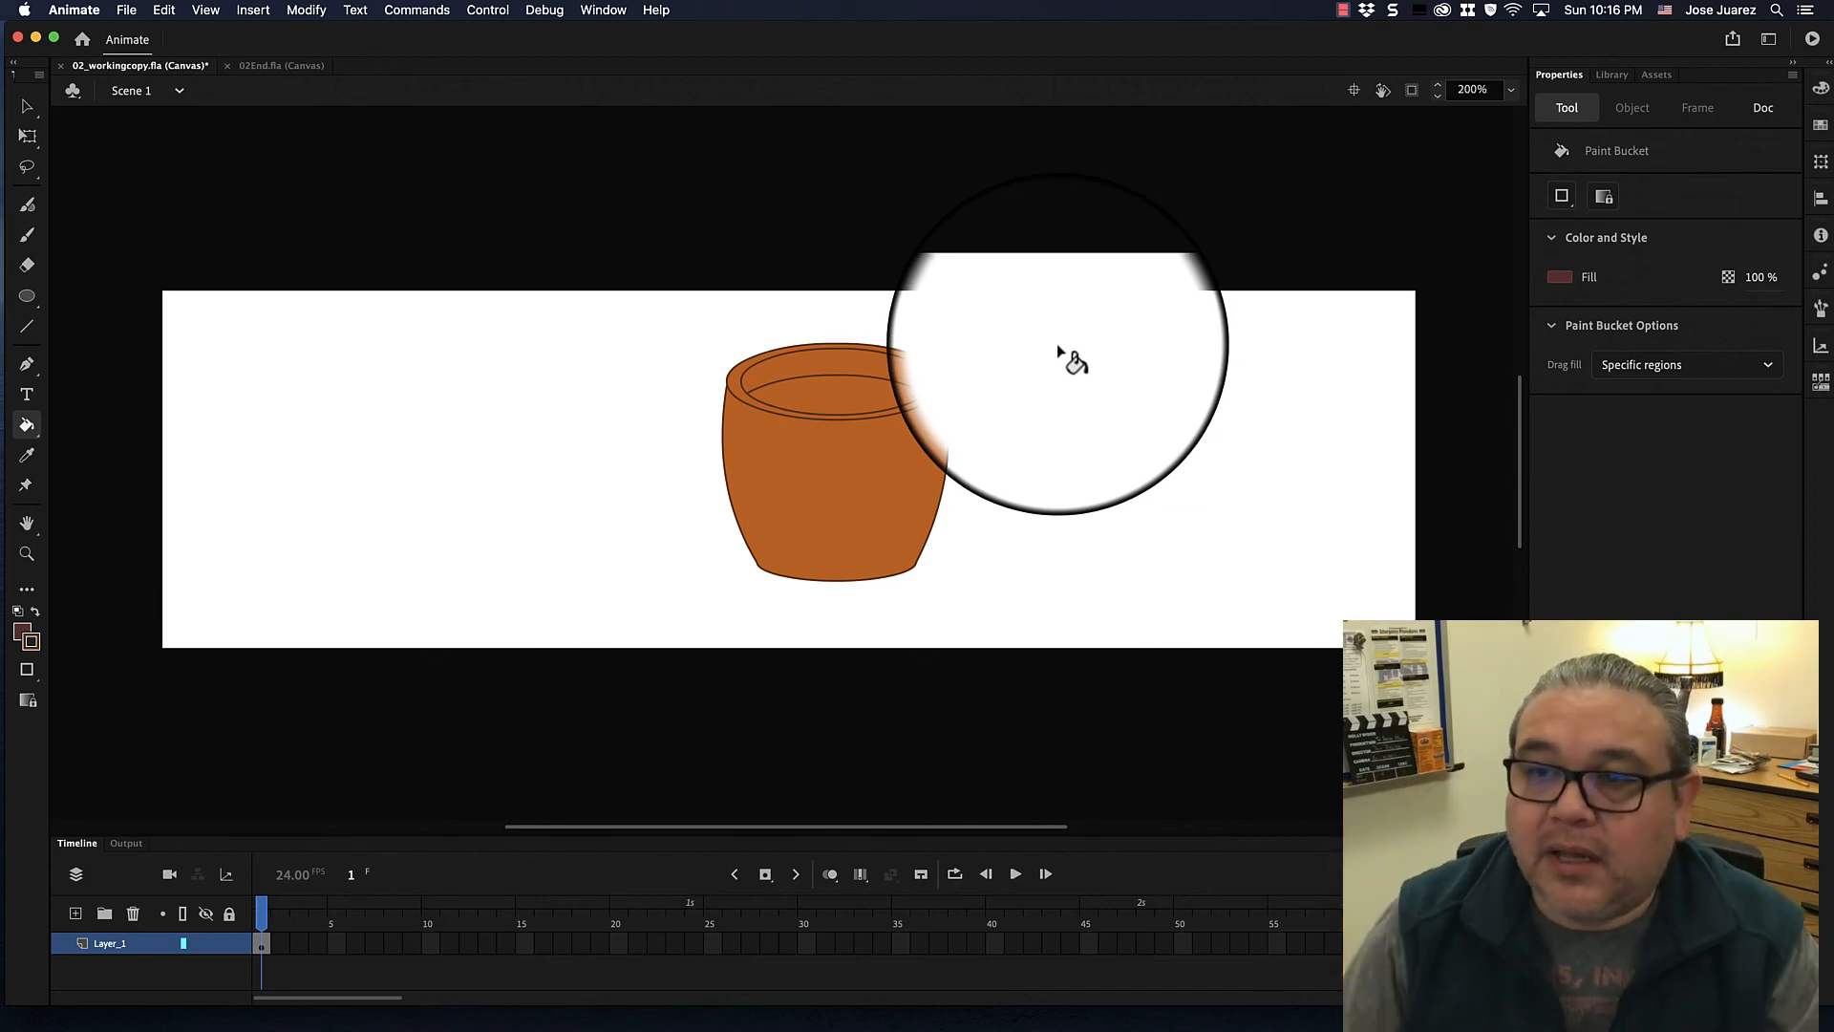
left_click(830, 390)
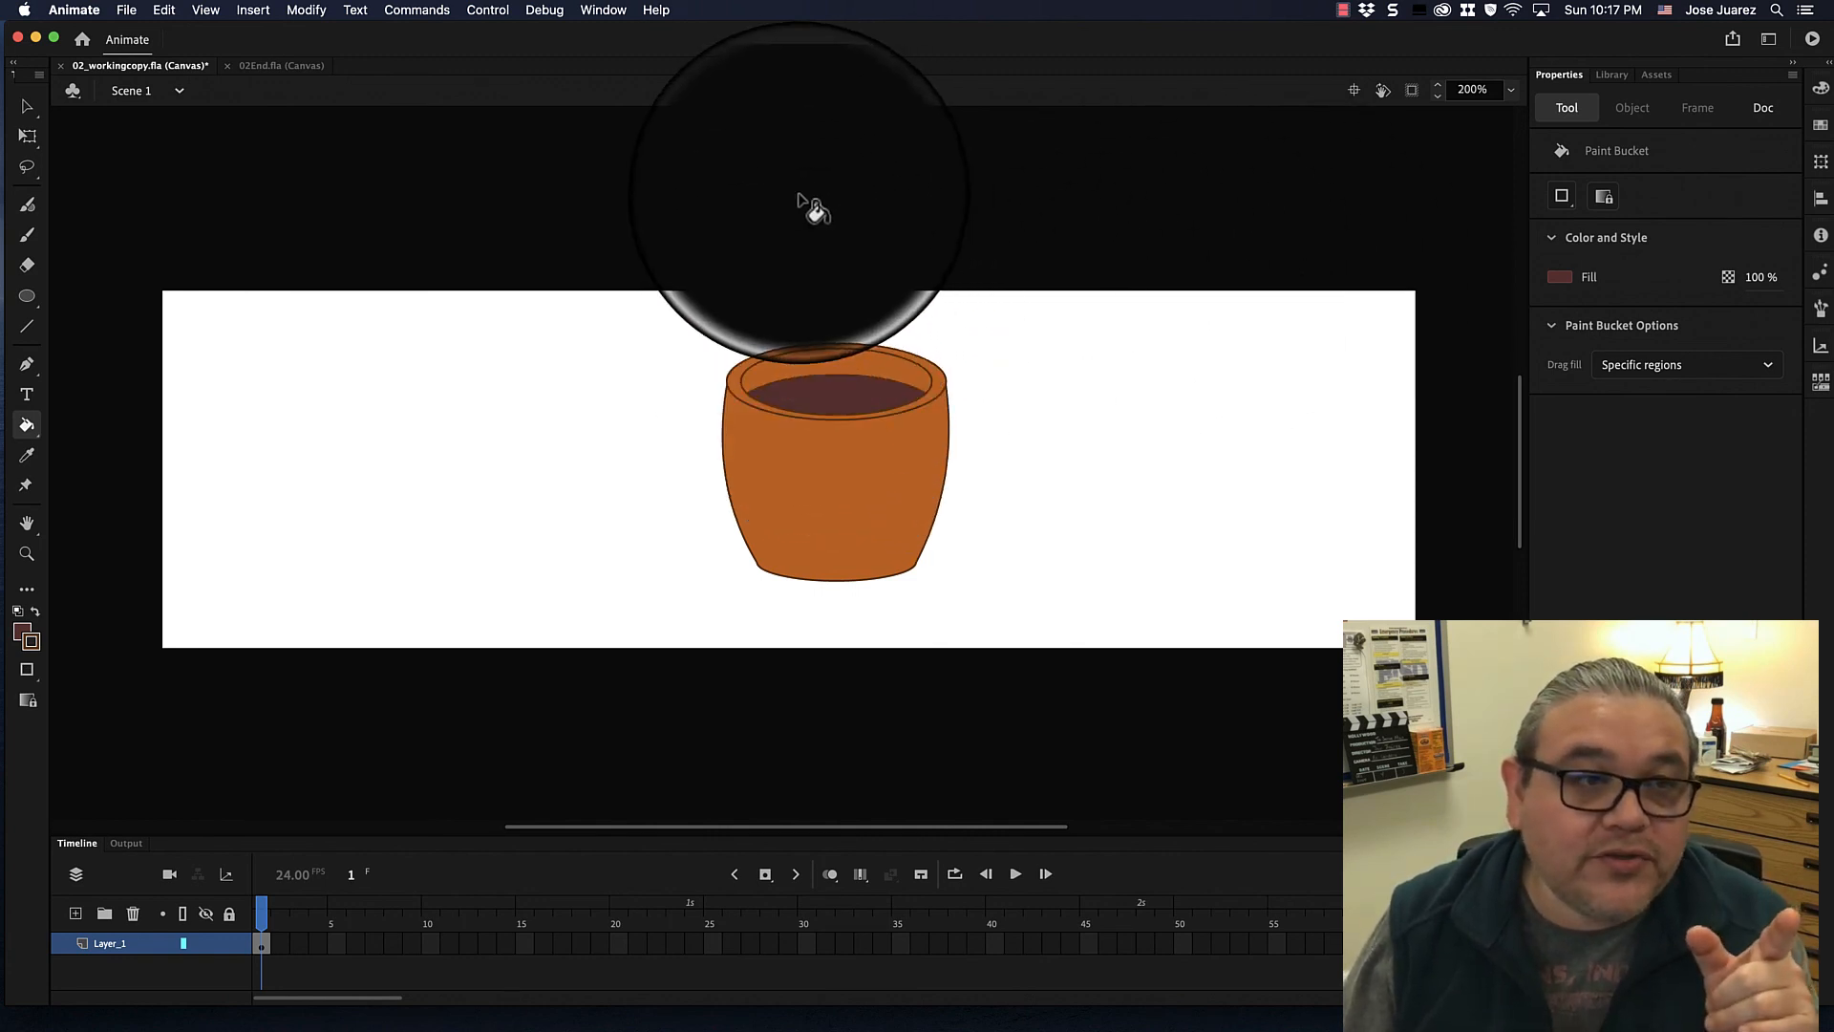
Recolor the coffee's upper arc with the Ink Bottle, using stroke color #330000.
left_click(27, 427)
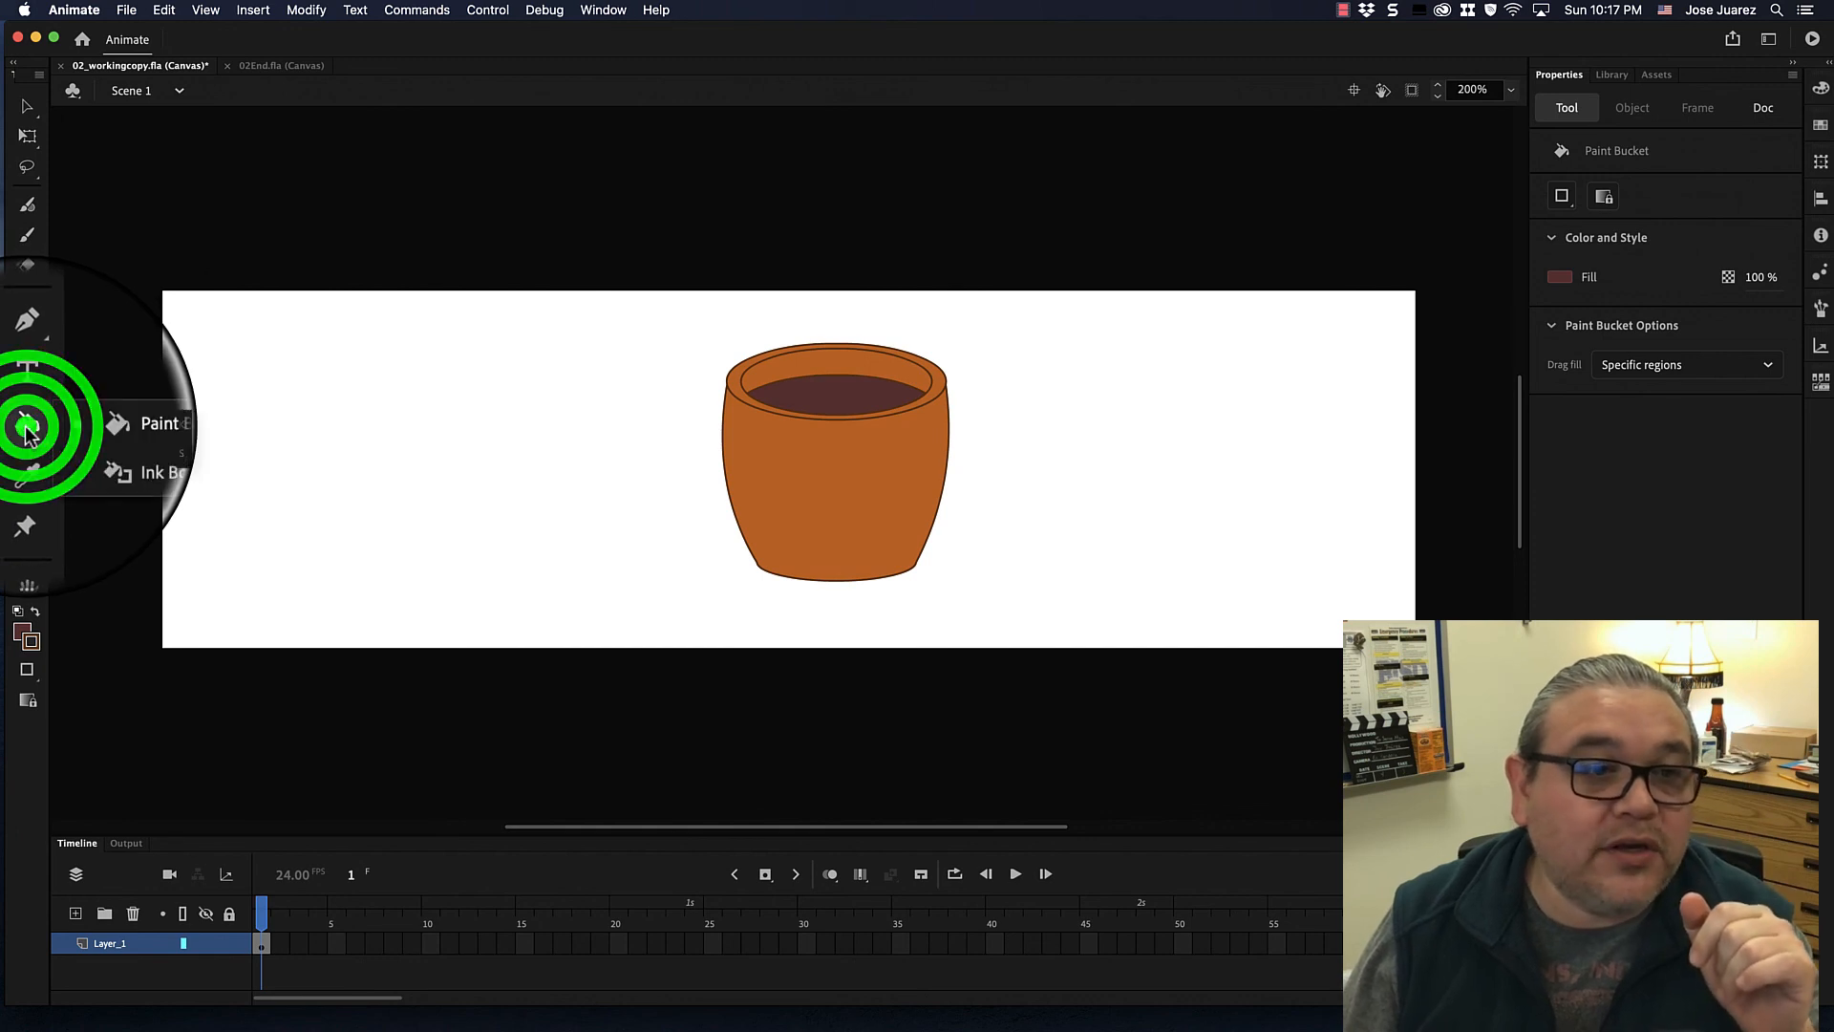
left_click(105, 453)
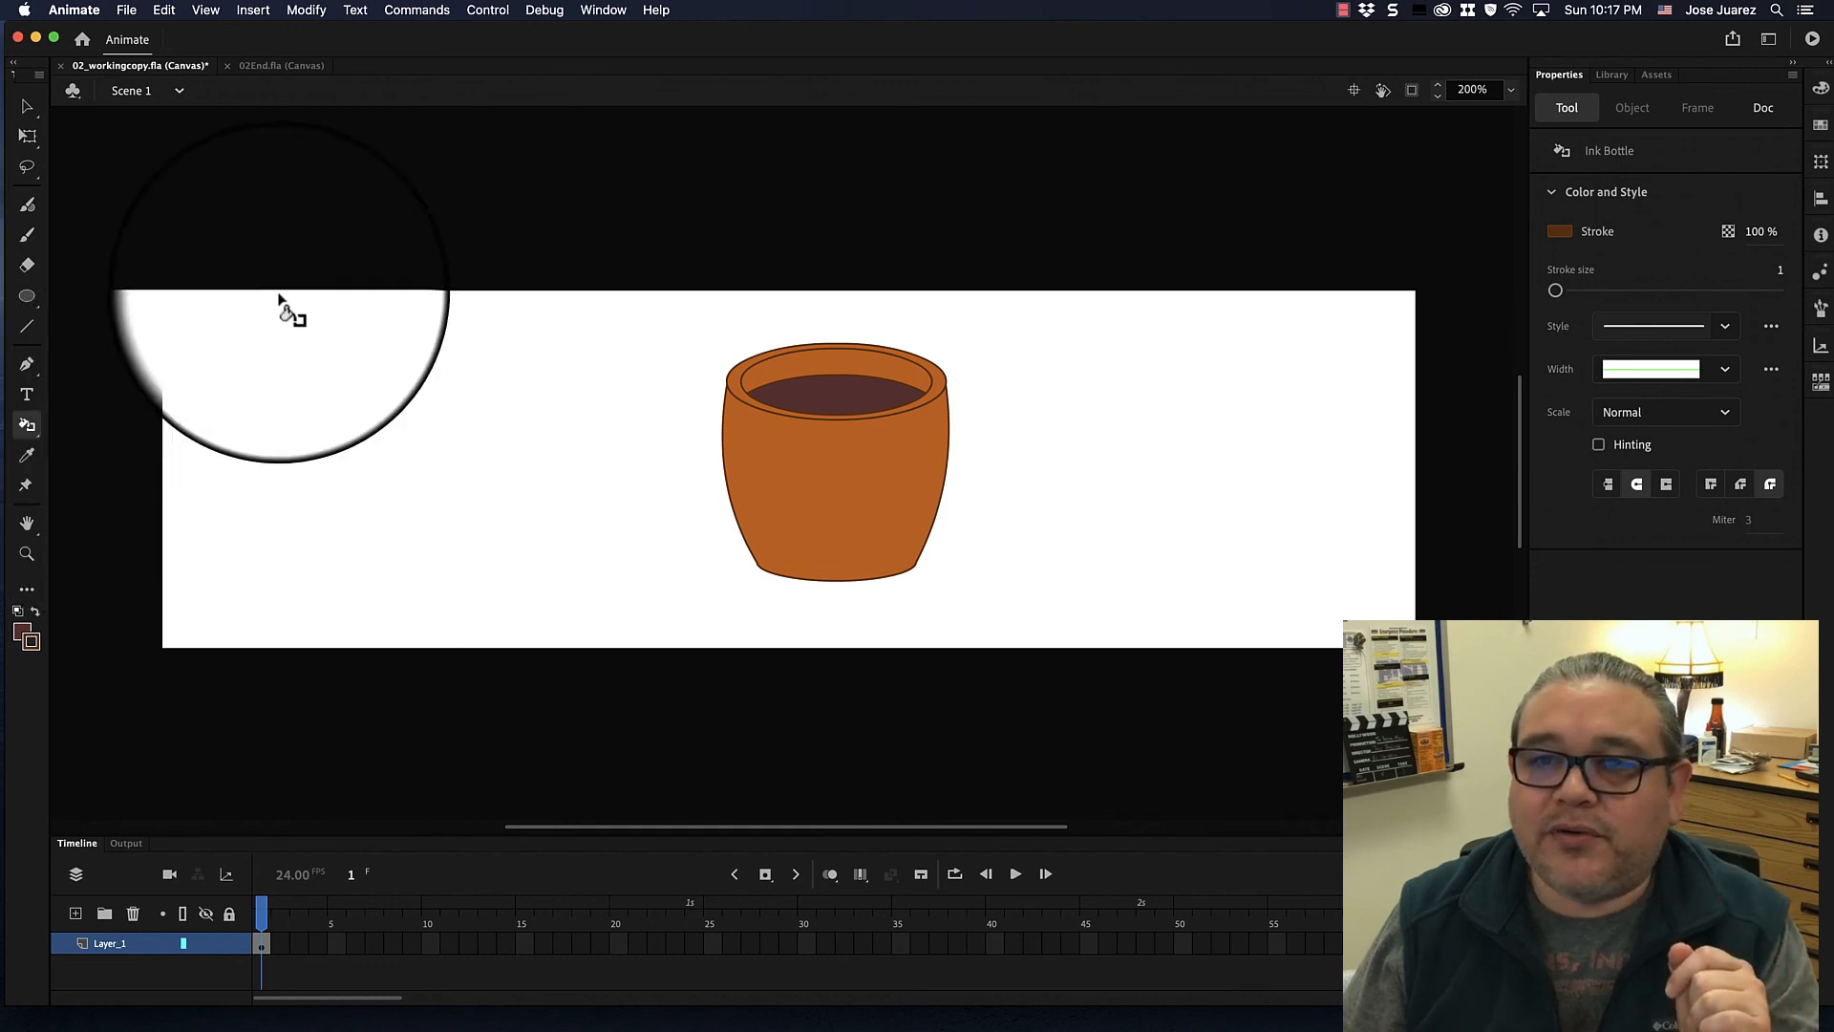
left_click(1567, 236)
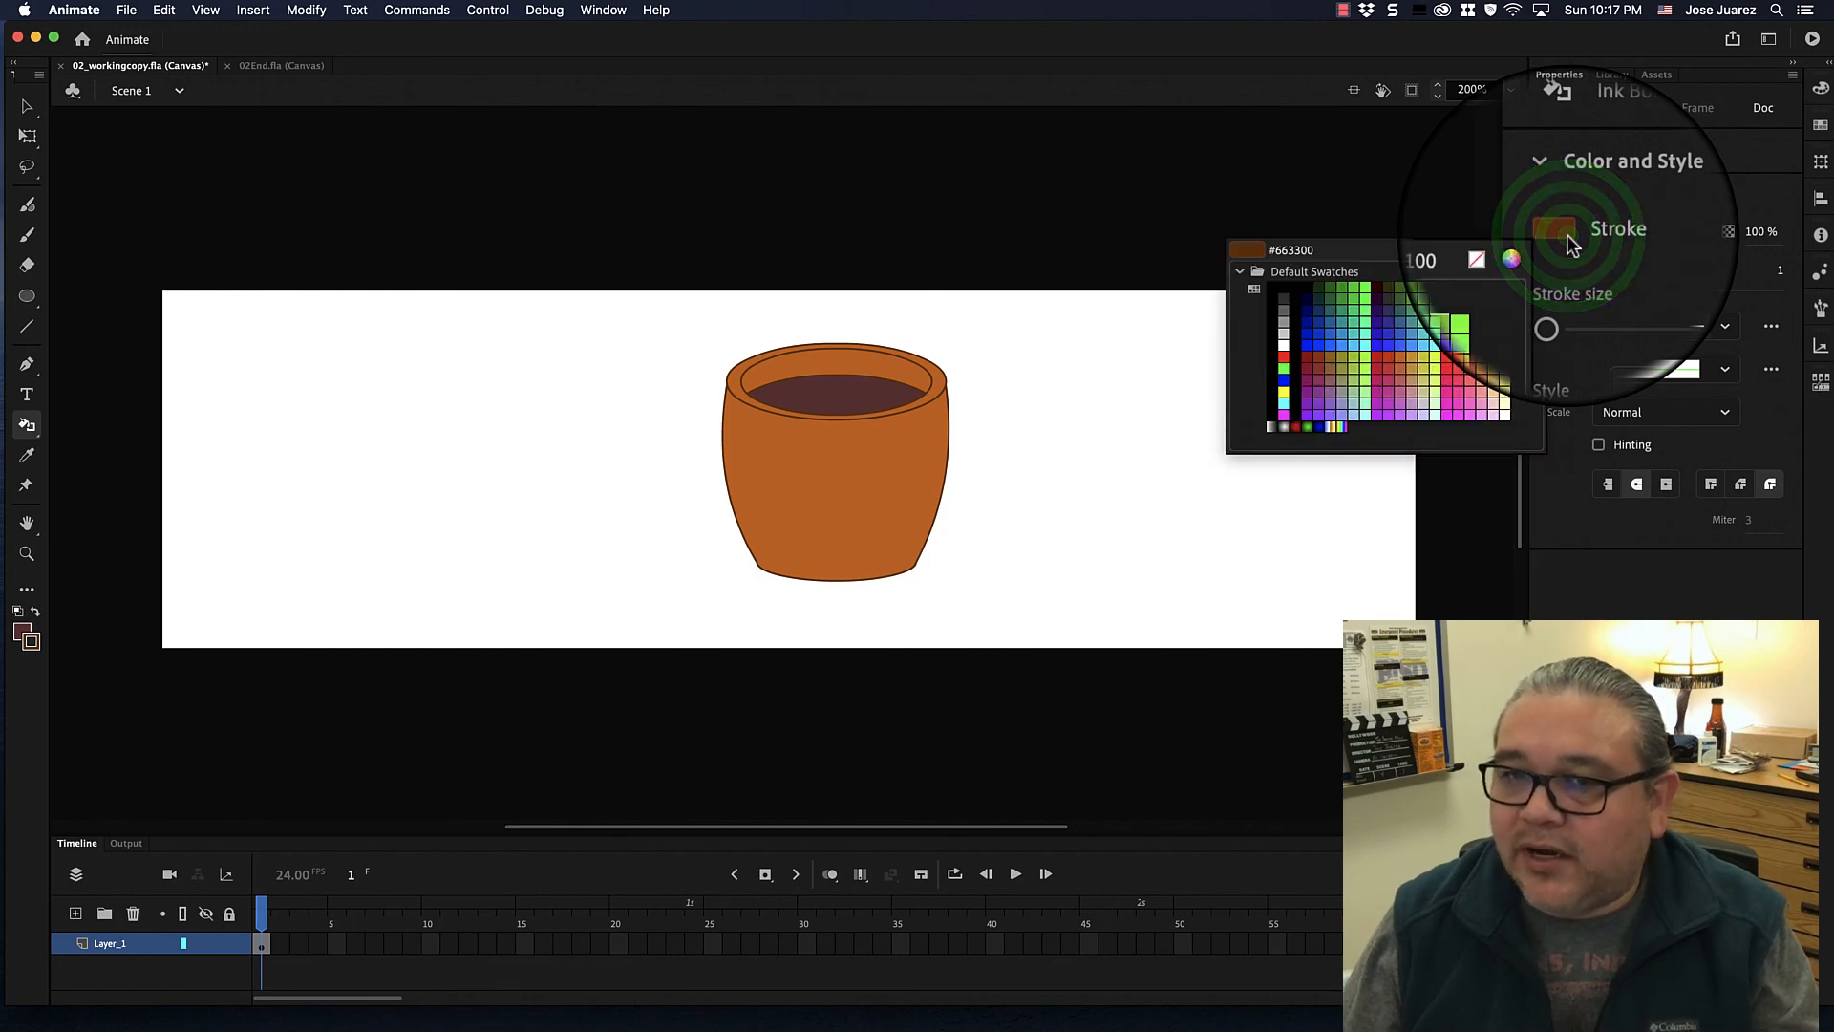
left_click(1298, 250)
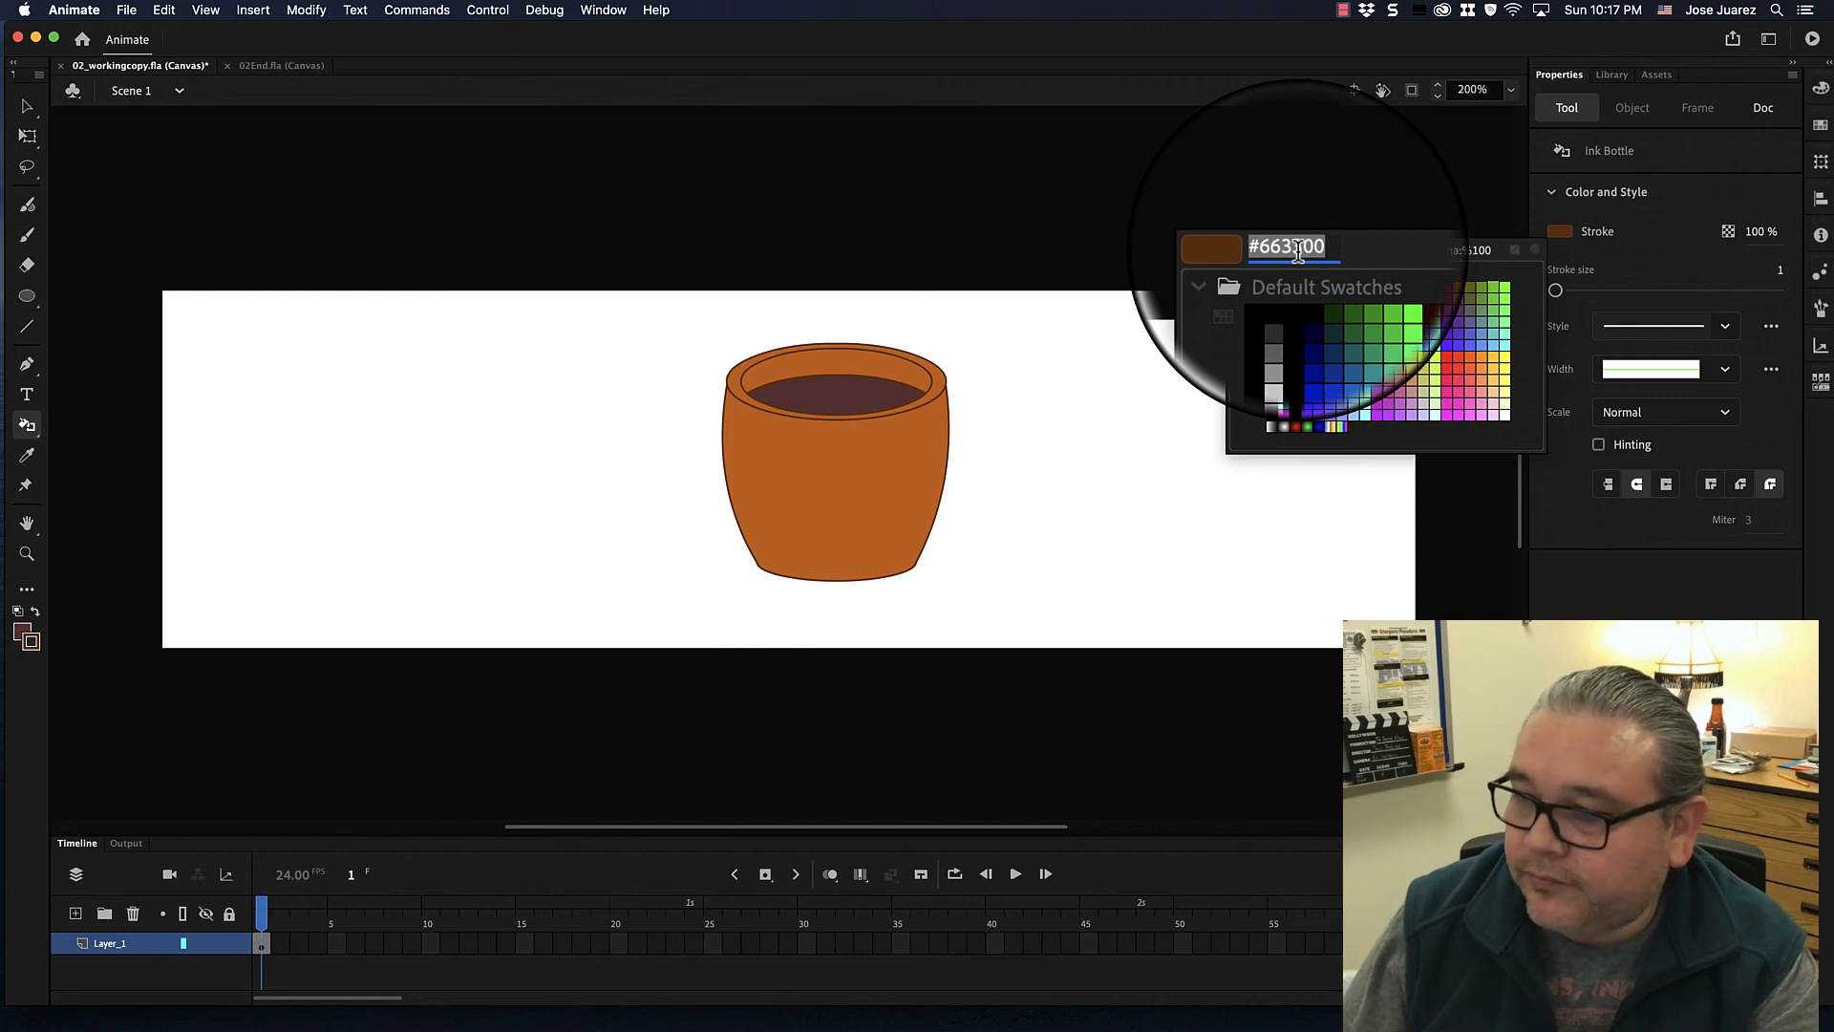
type("#")
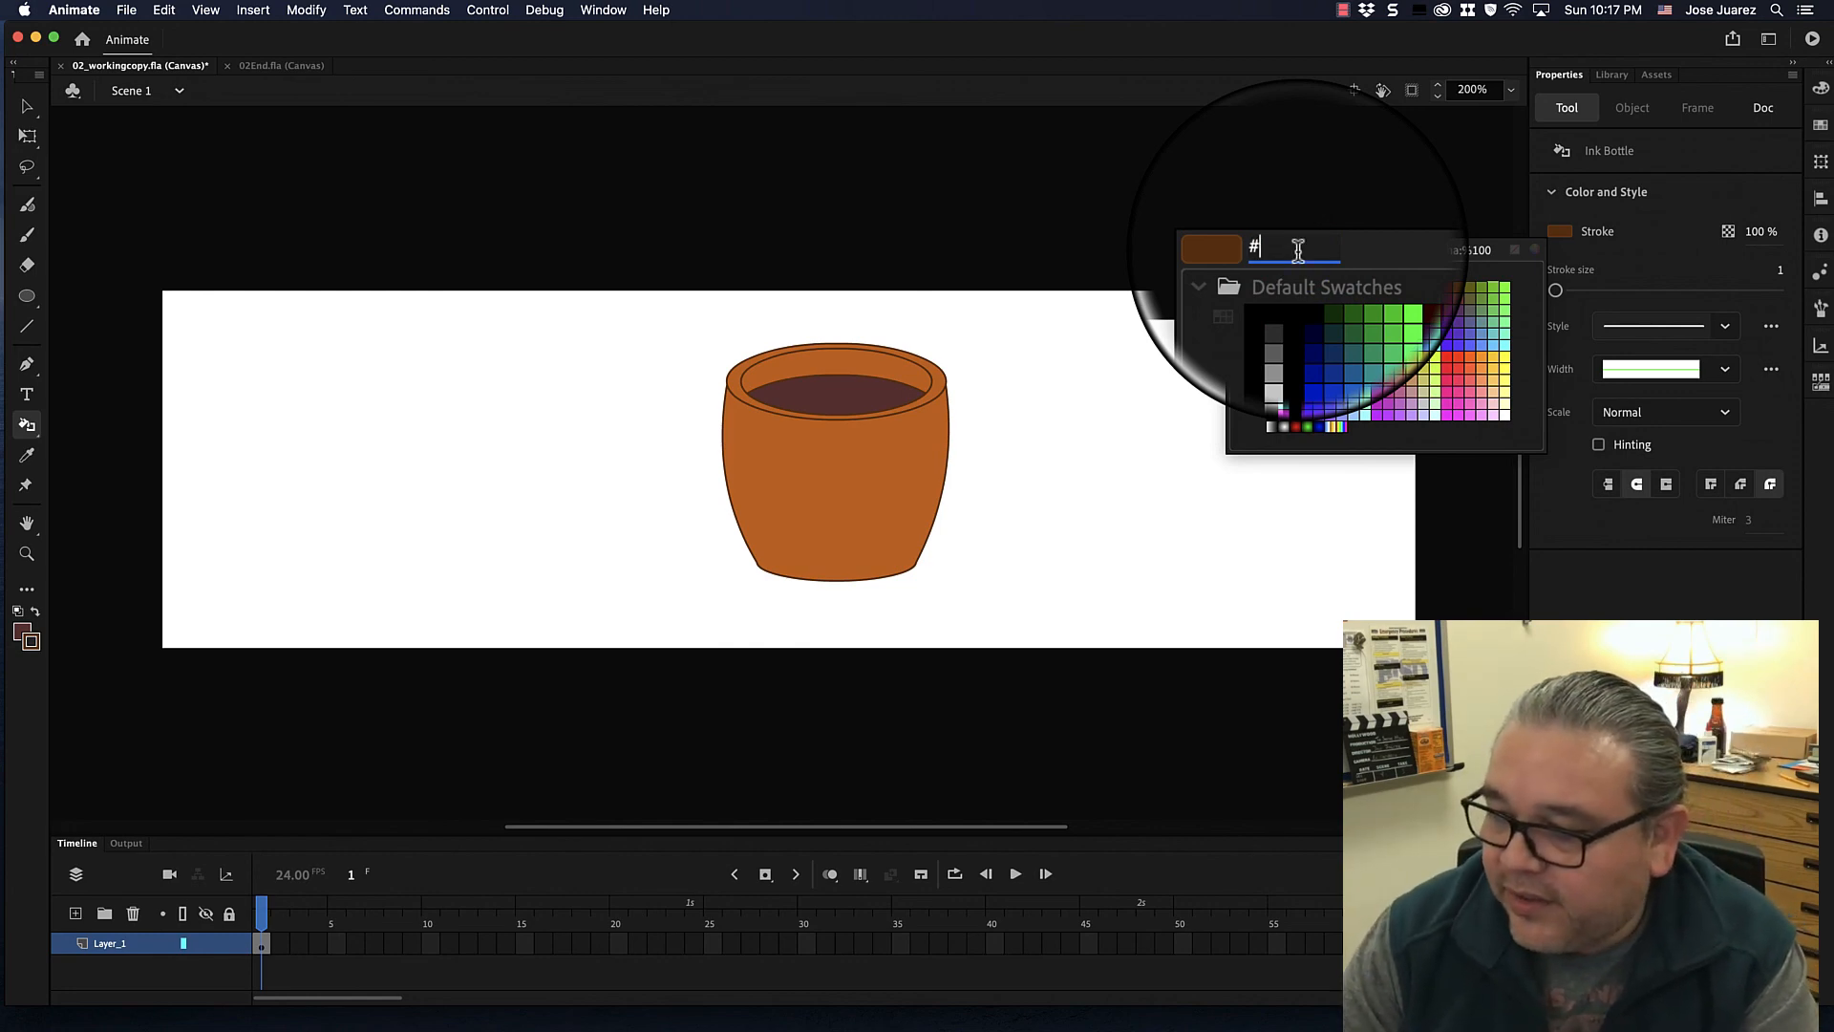
type("330000")
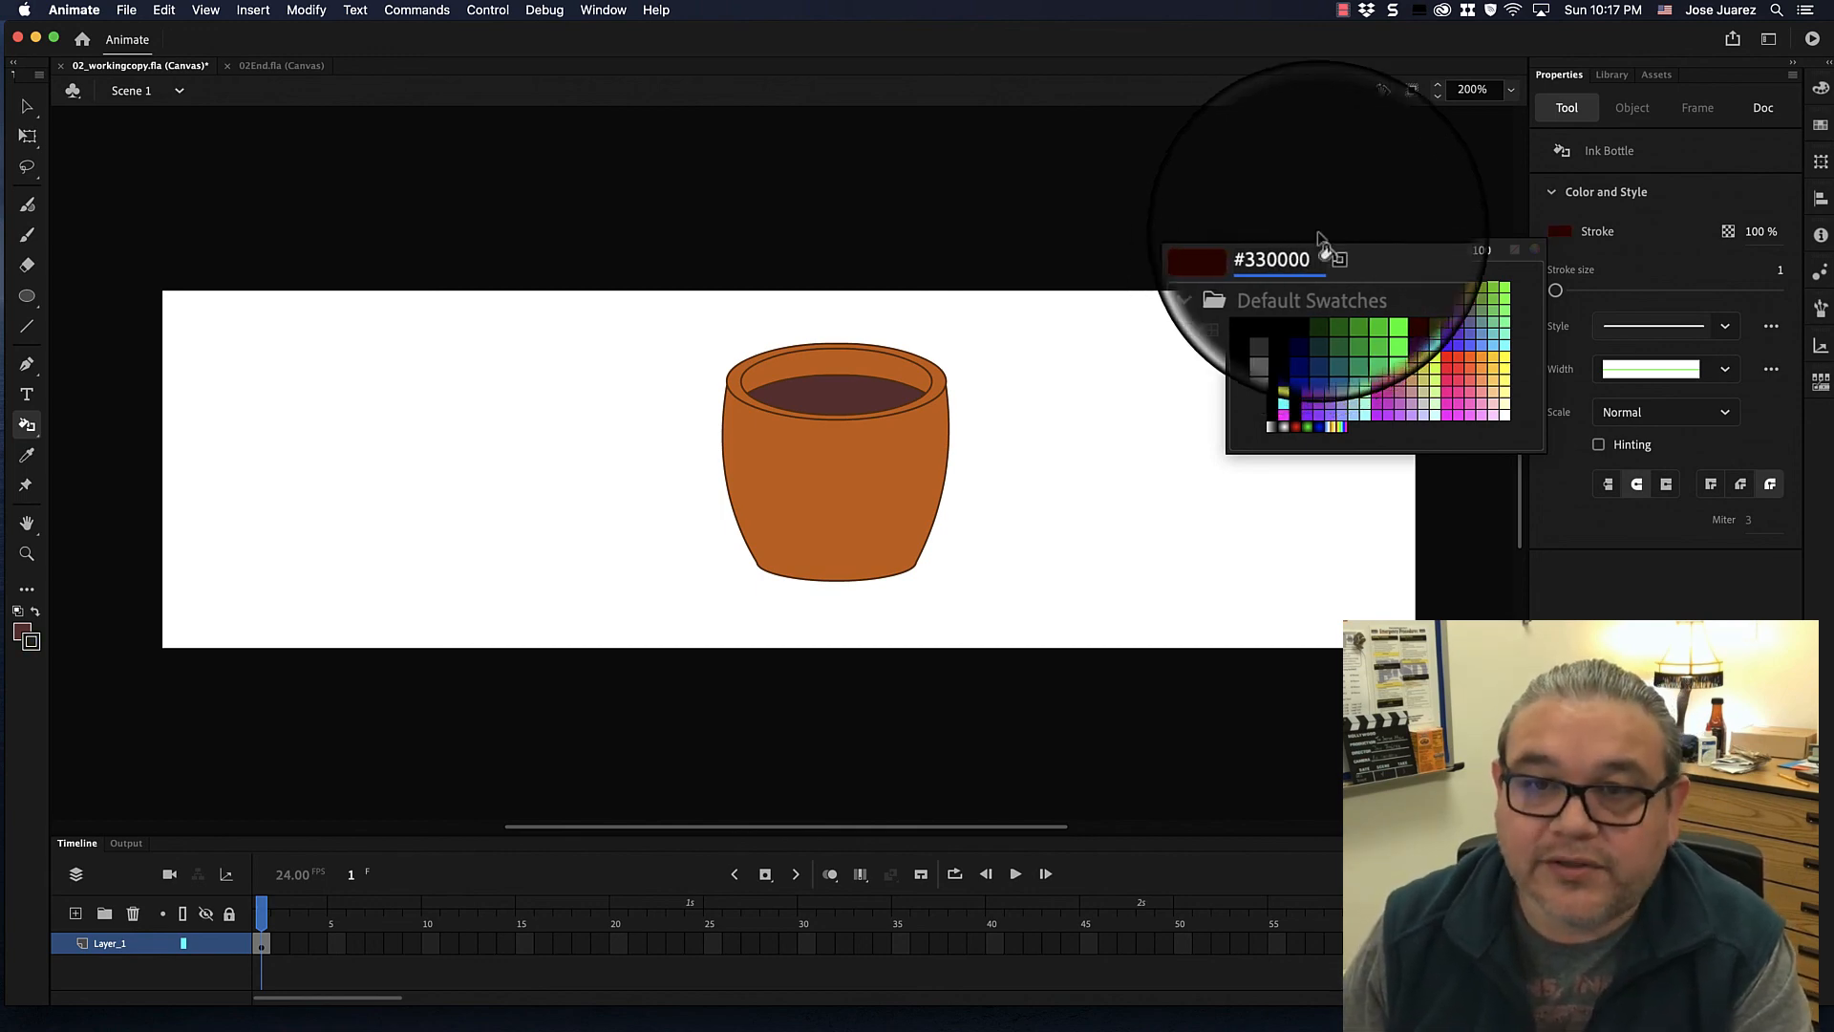
key("Return")
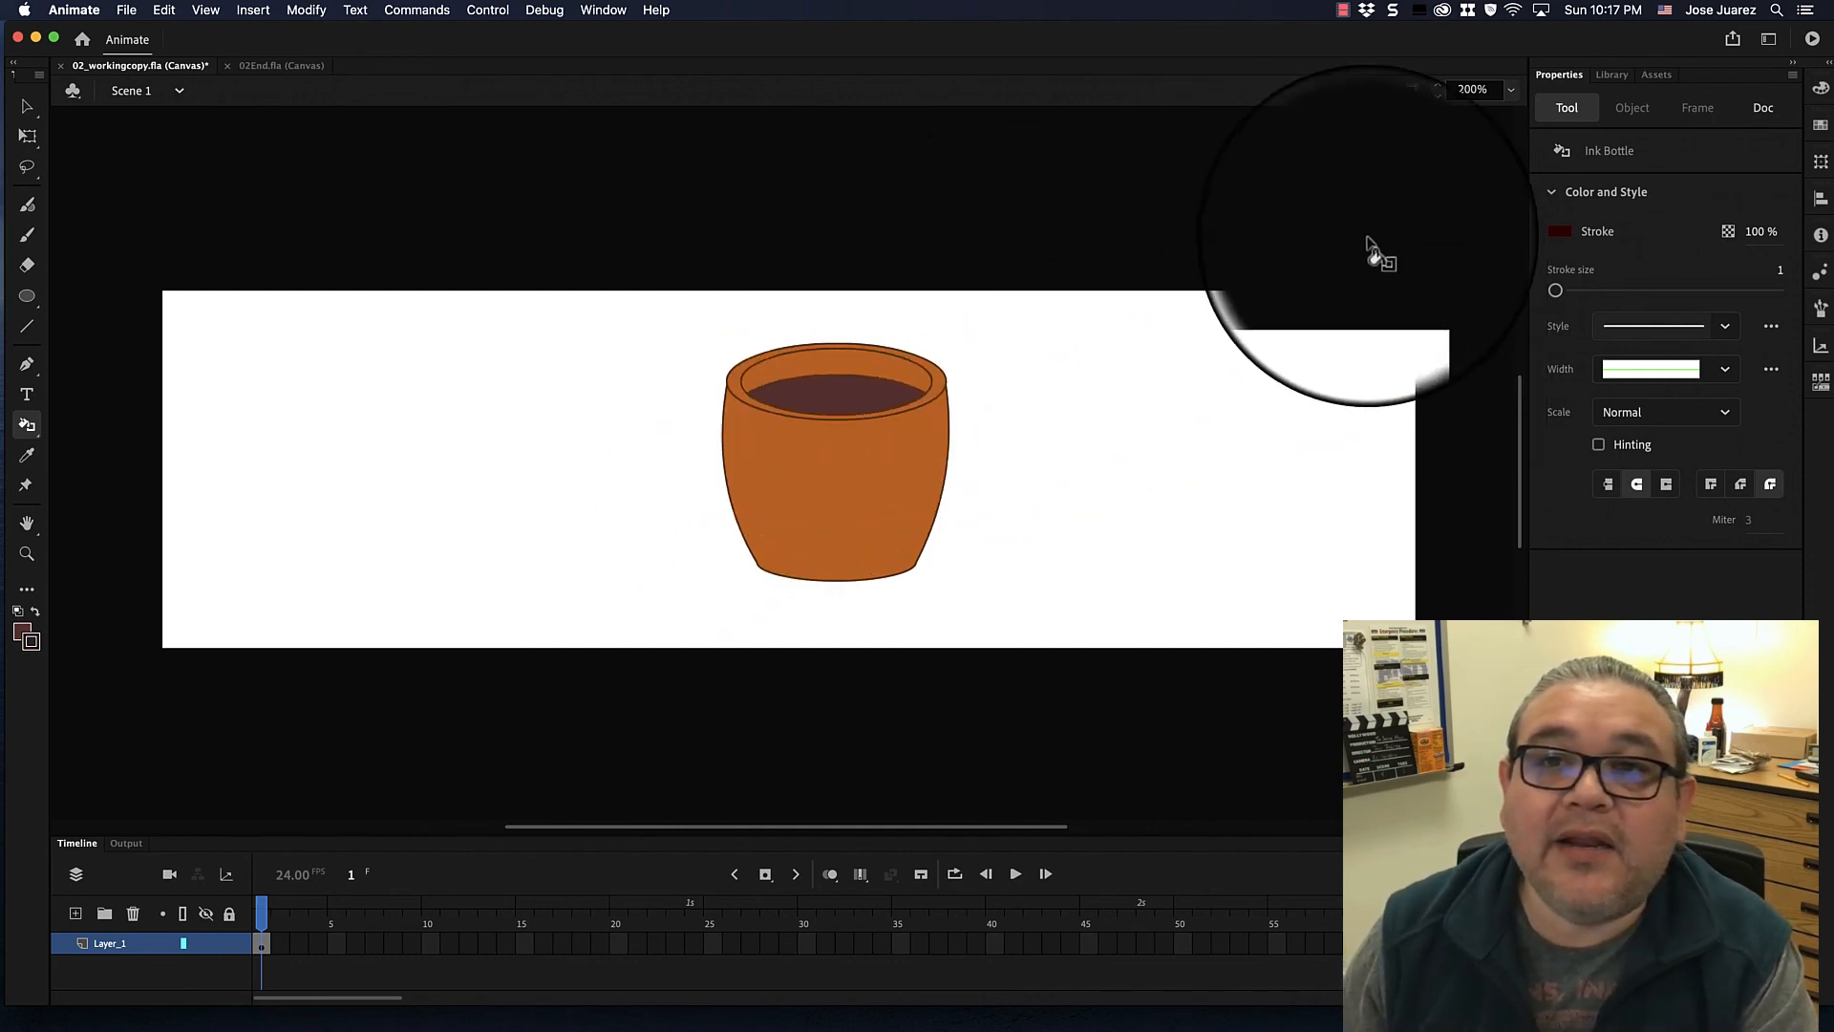
left_click(1508, 94)
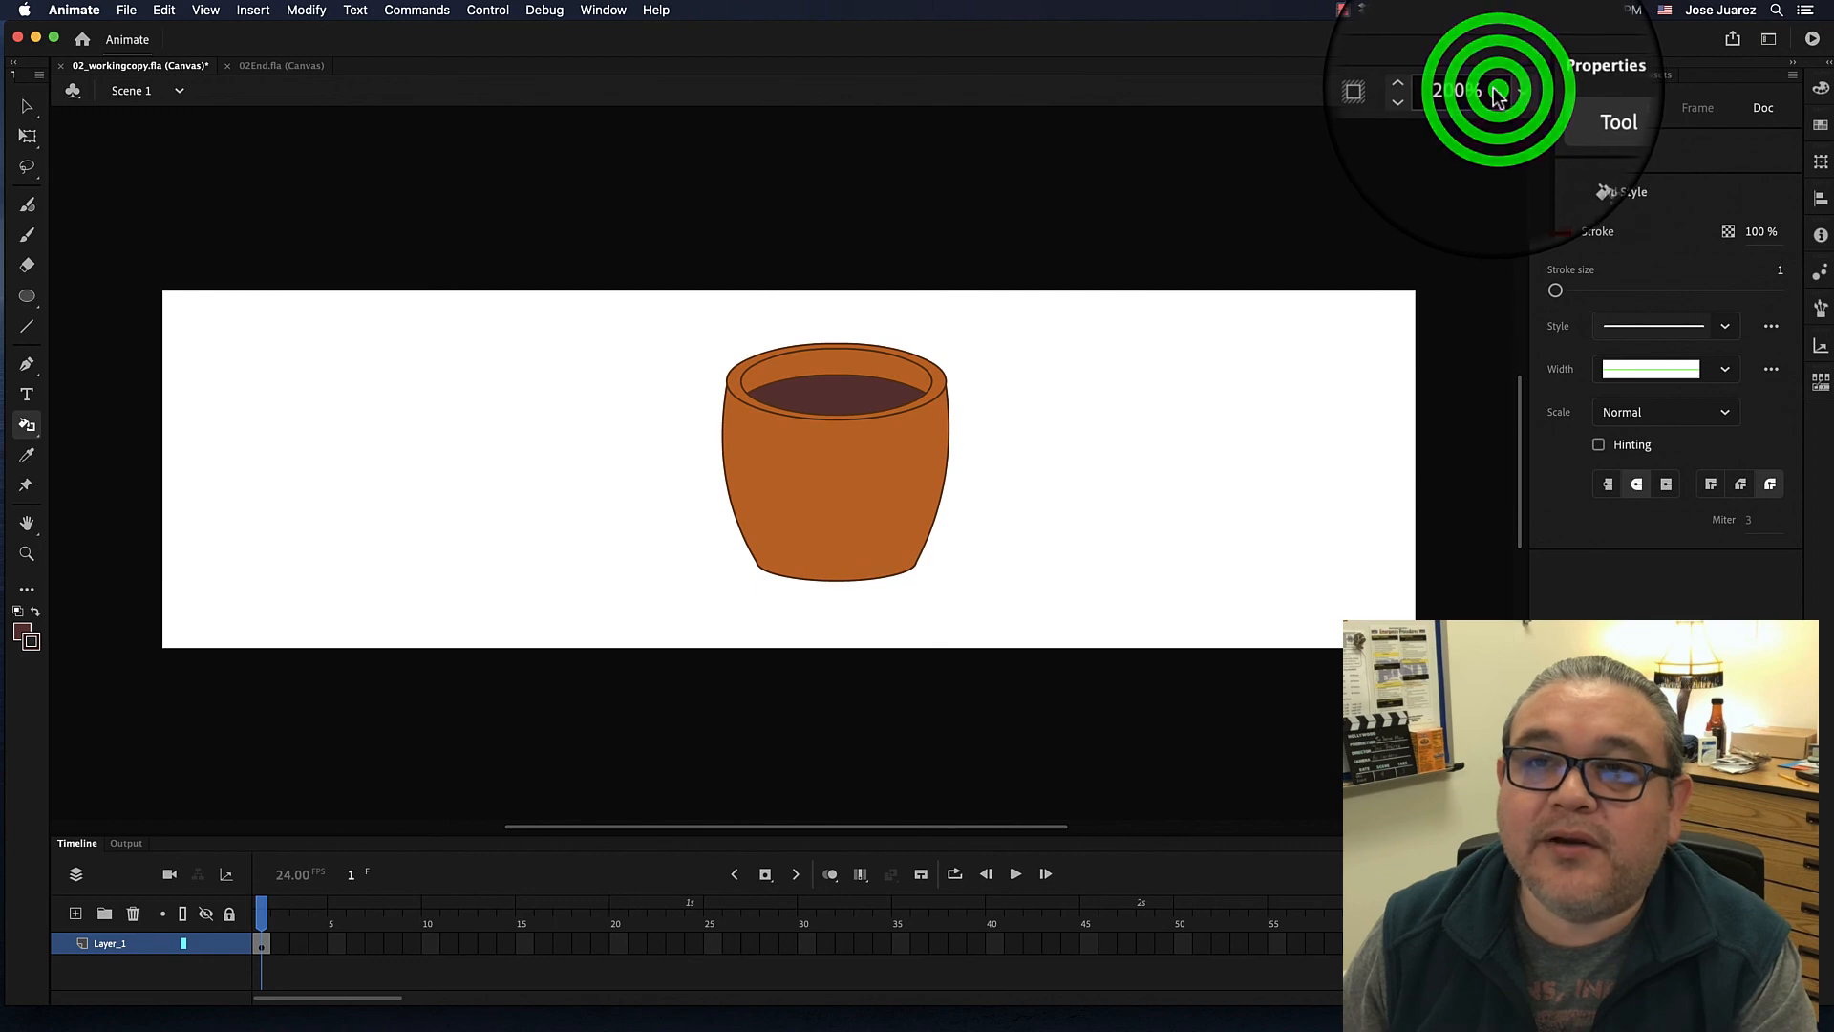
left_click(1469, 88)
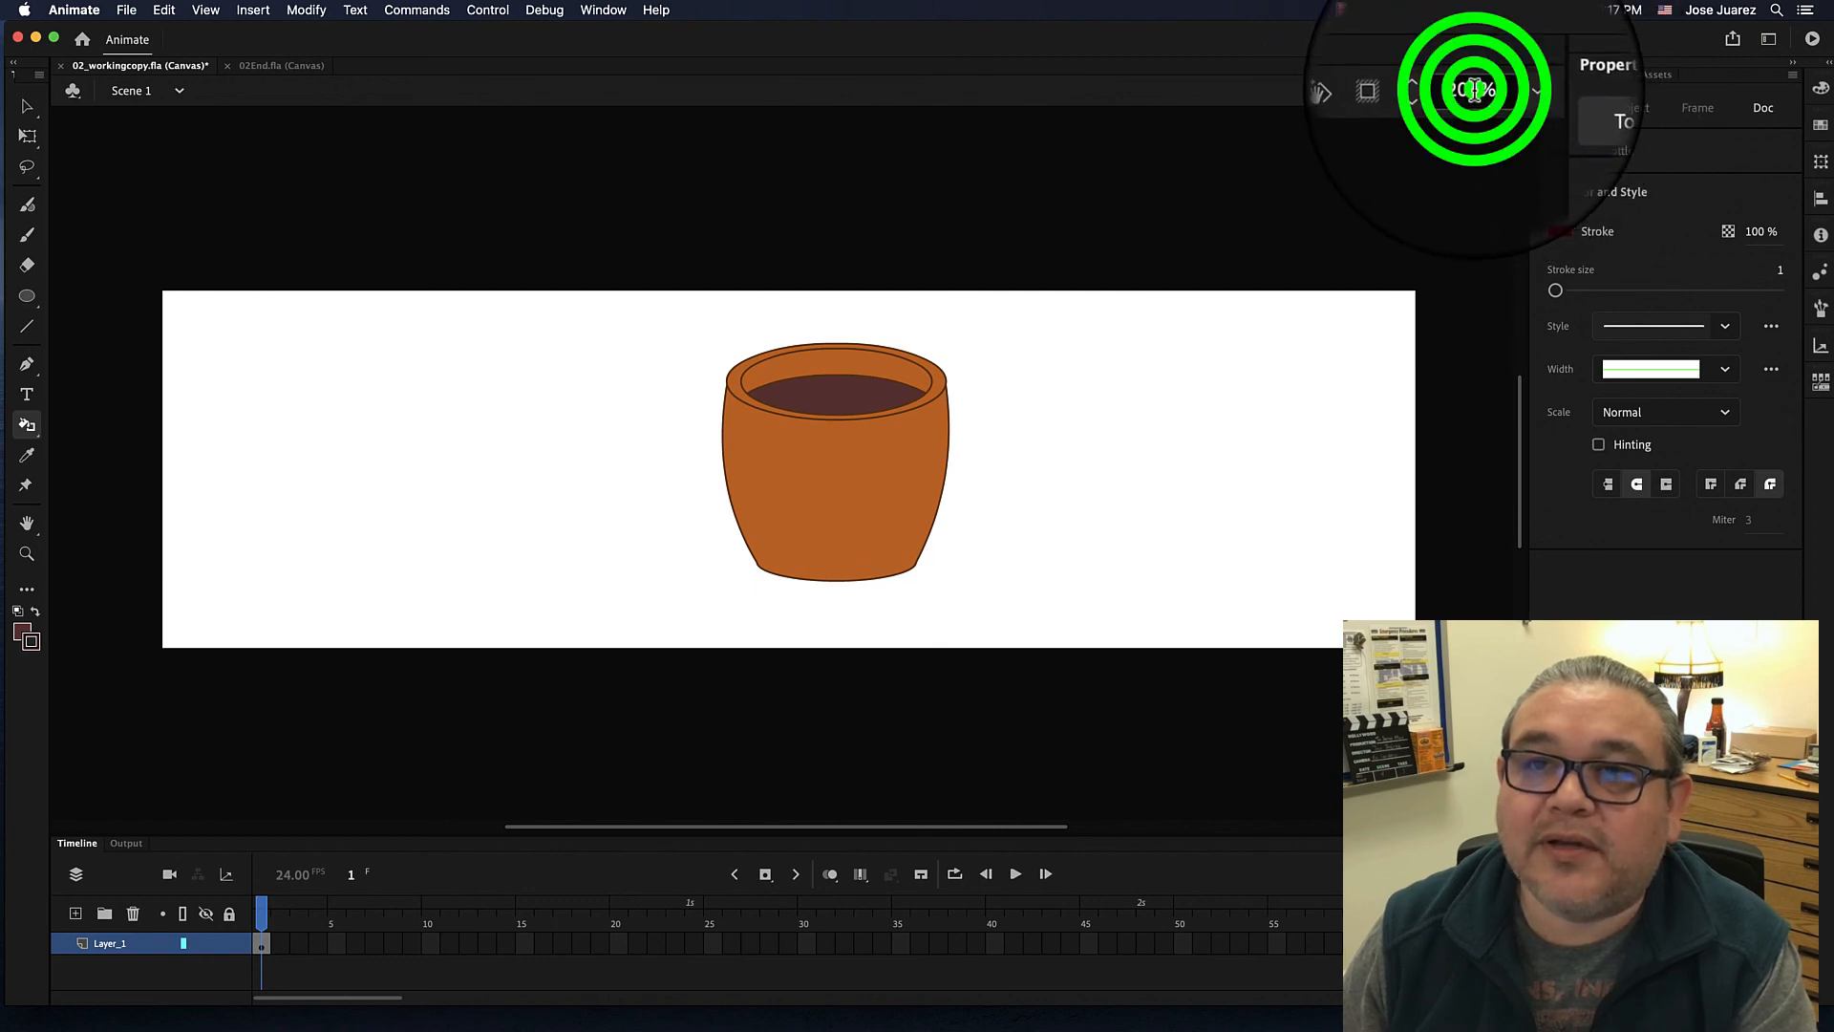
left_click(1478, 108)
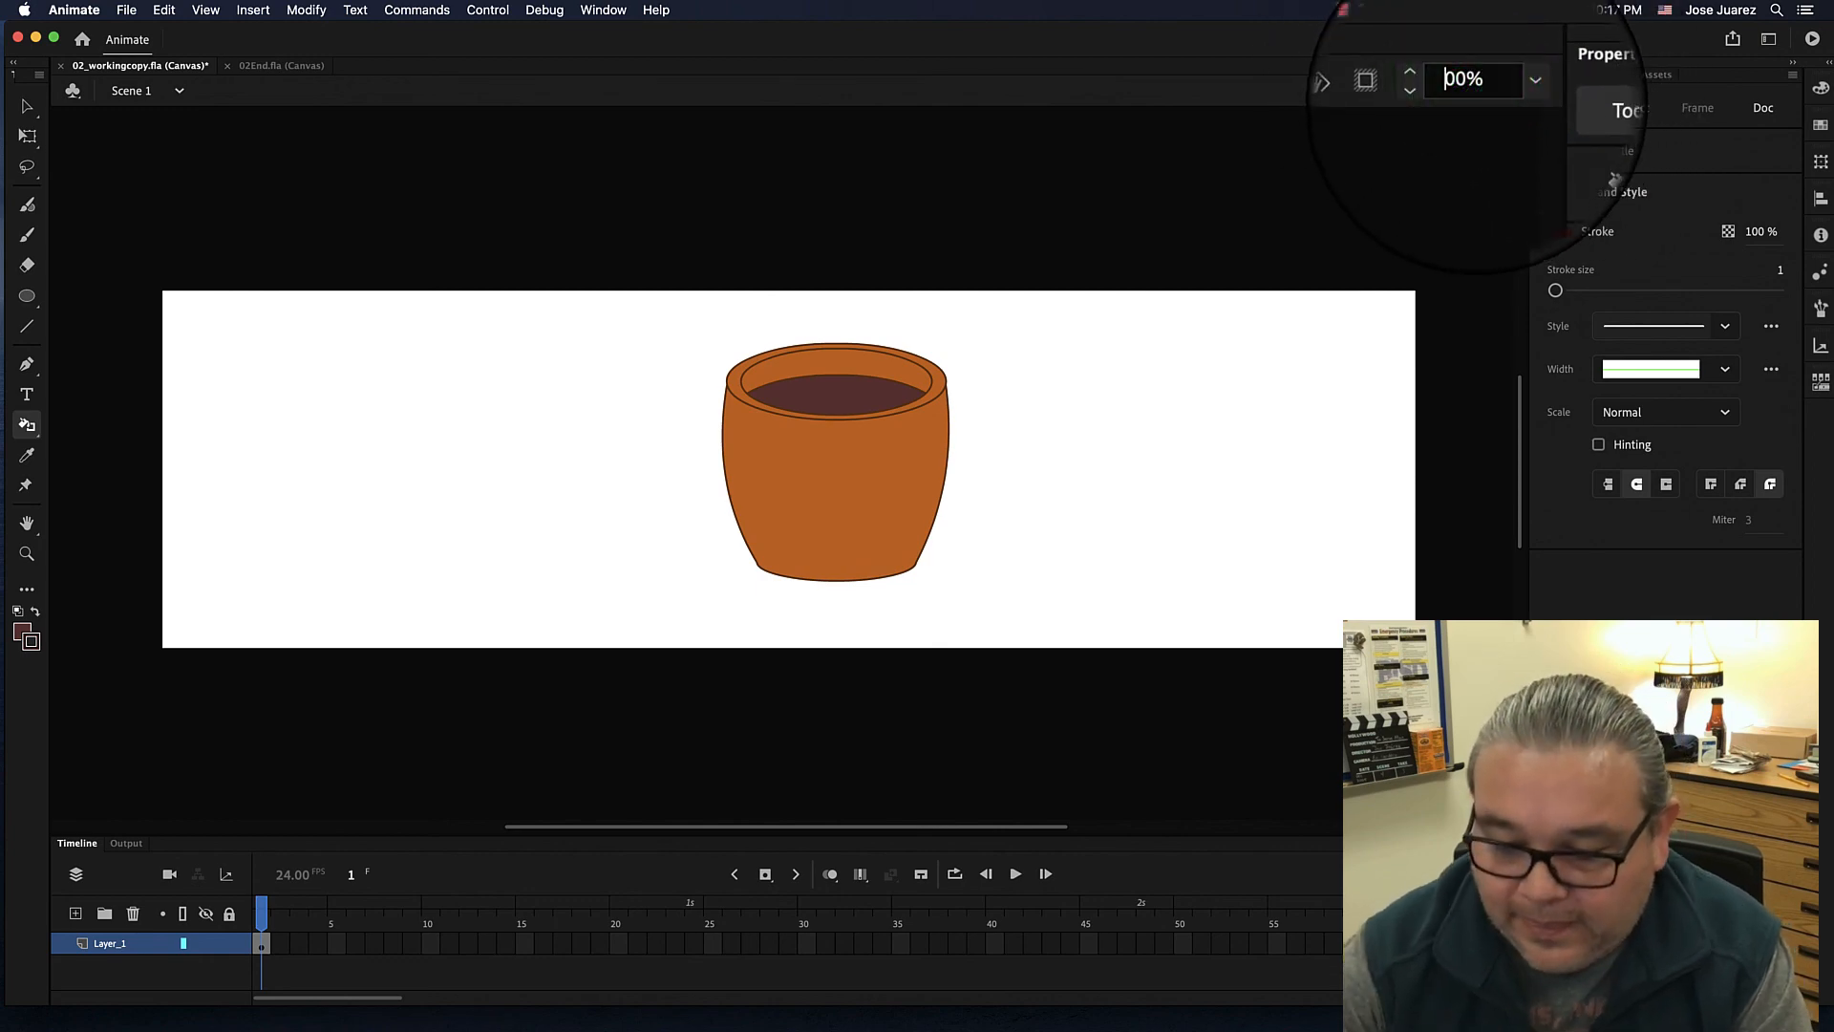
type("3")
key("Return")
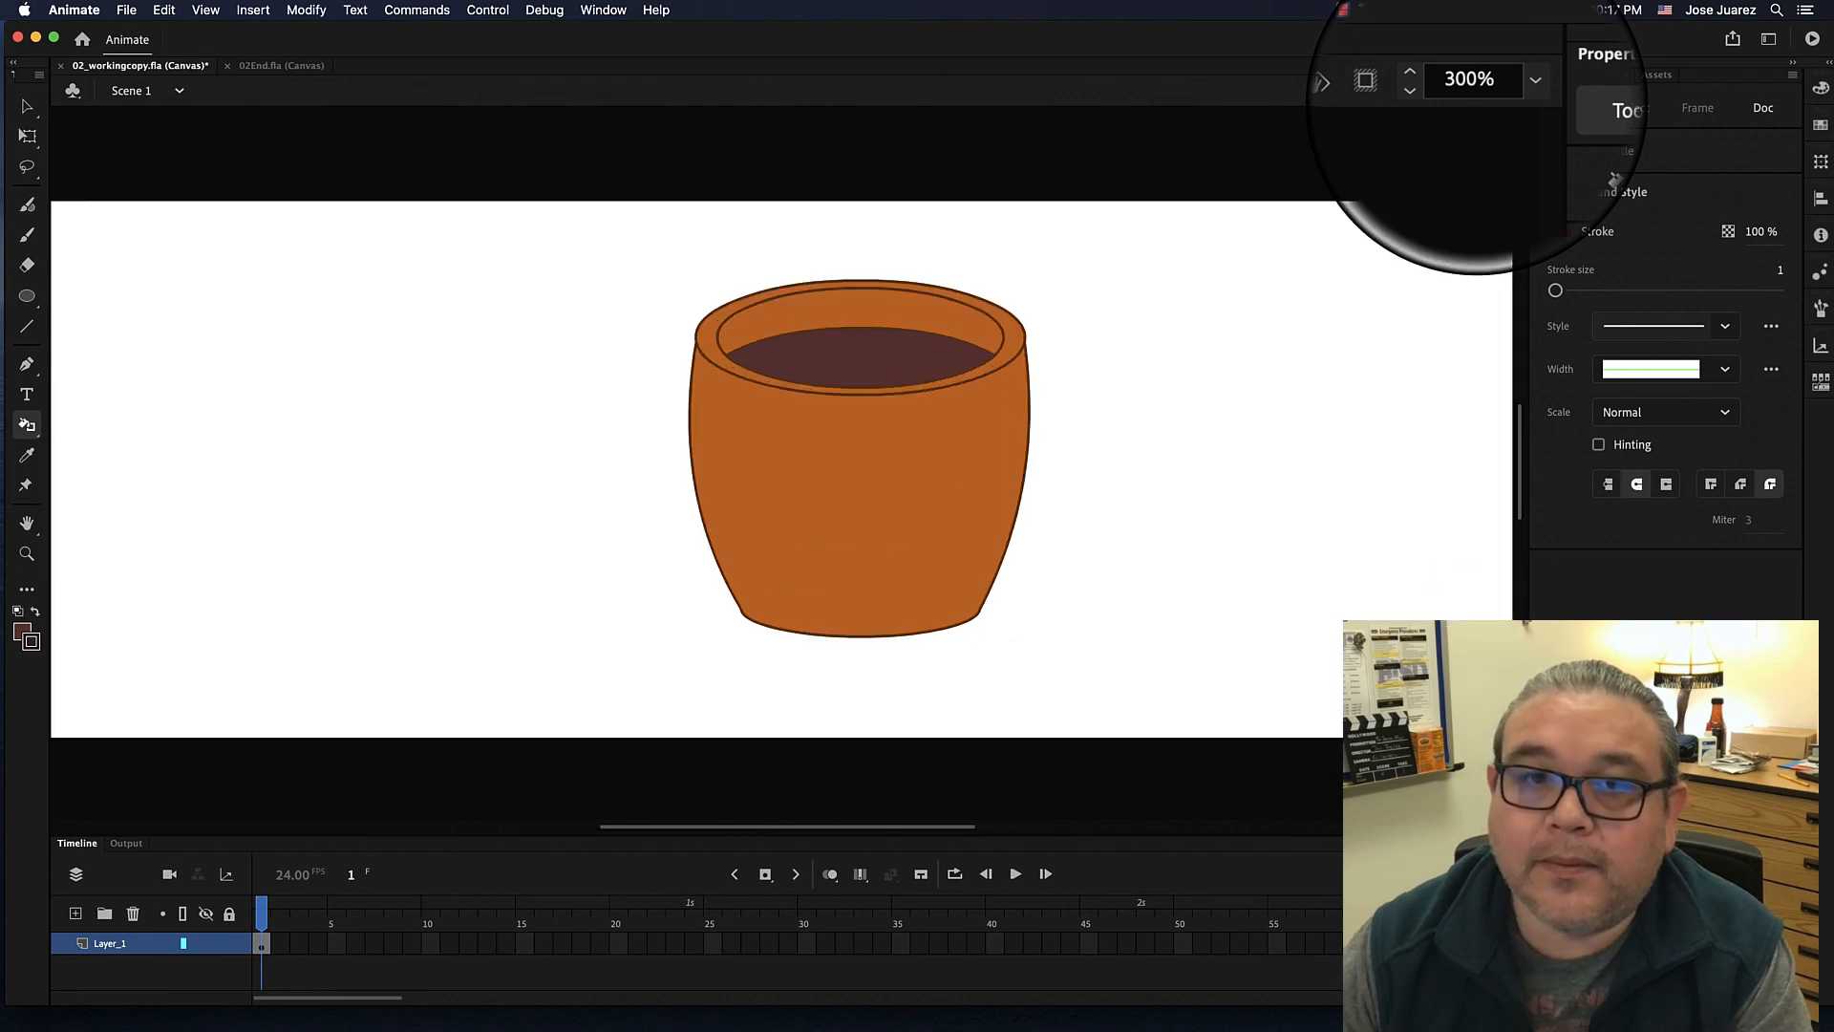
left_click(926, 334)
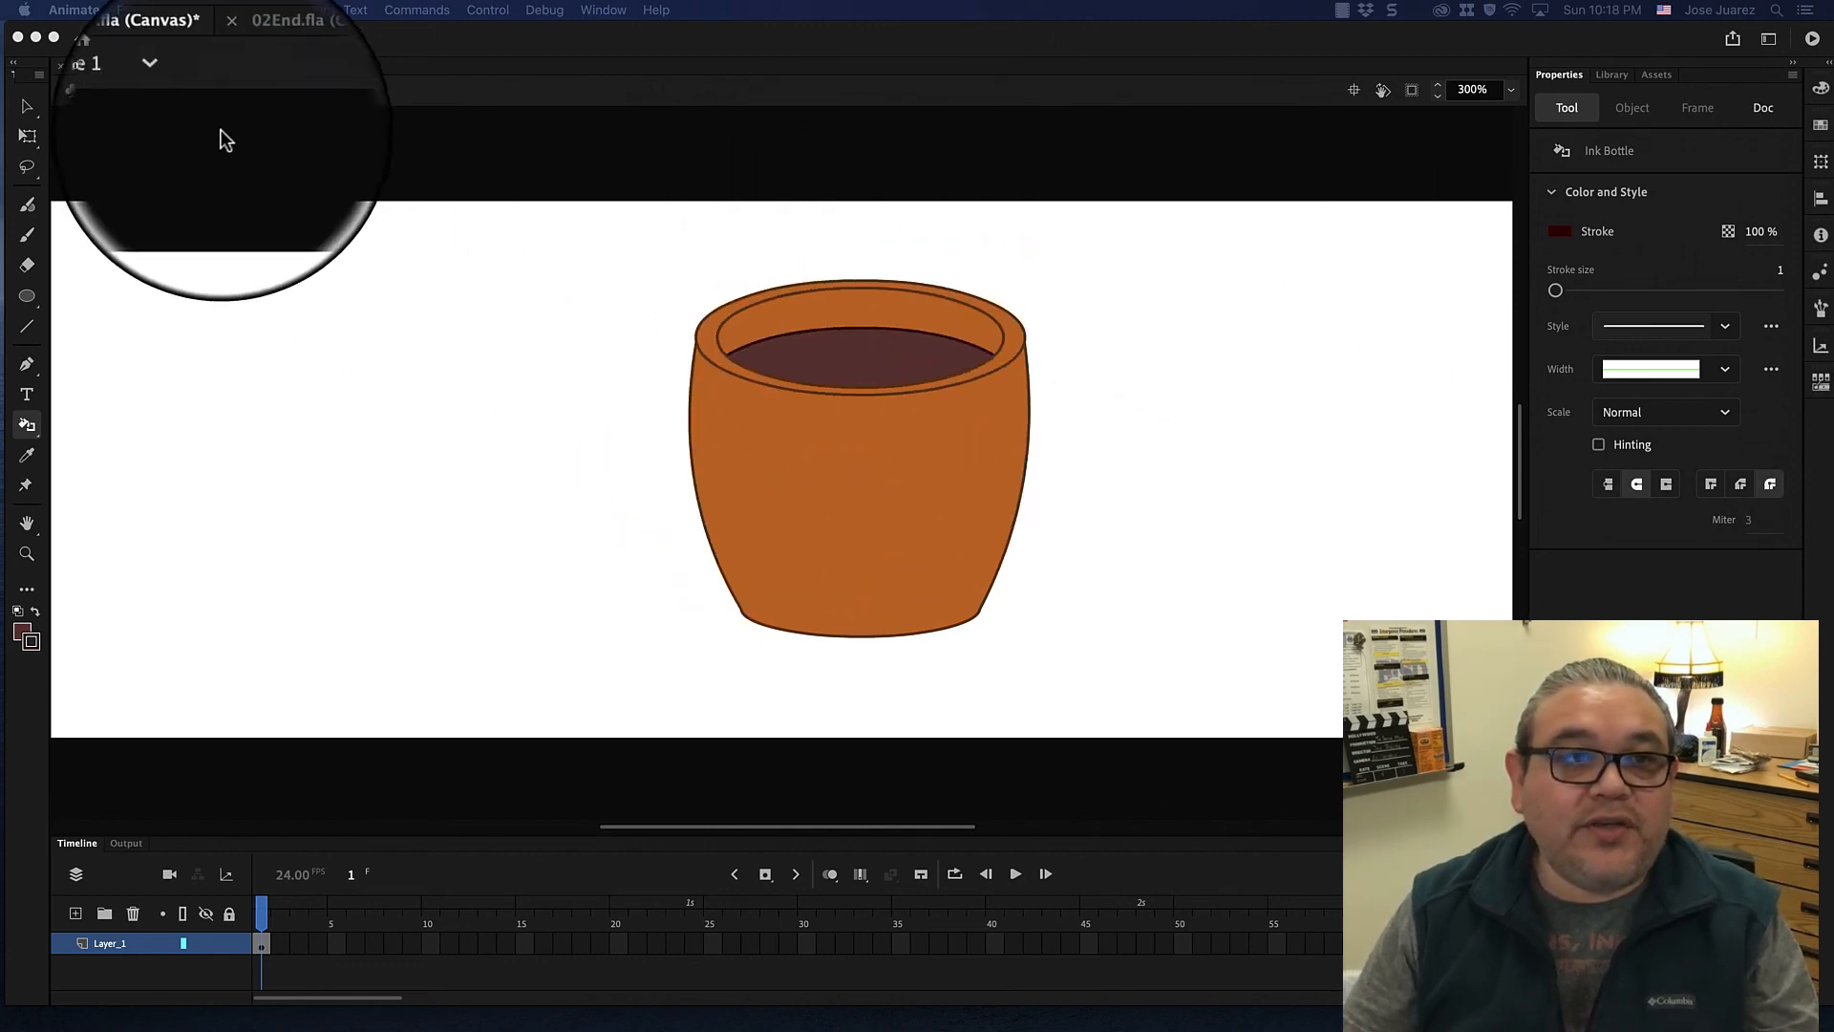
Check the finished mug in 02End.fla, and save the working copy.
left_click(249, 67)
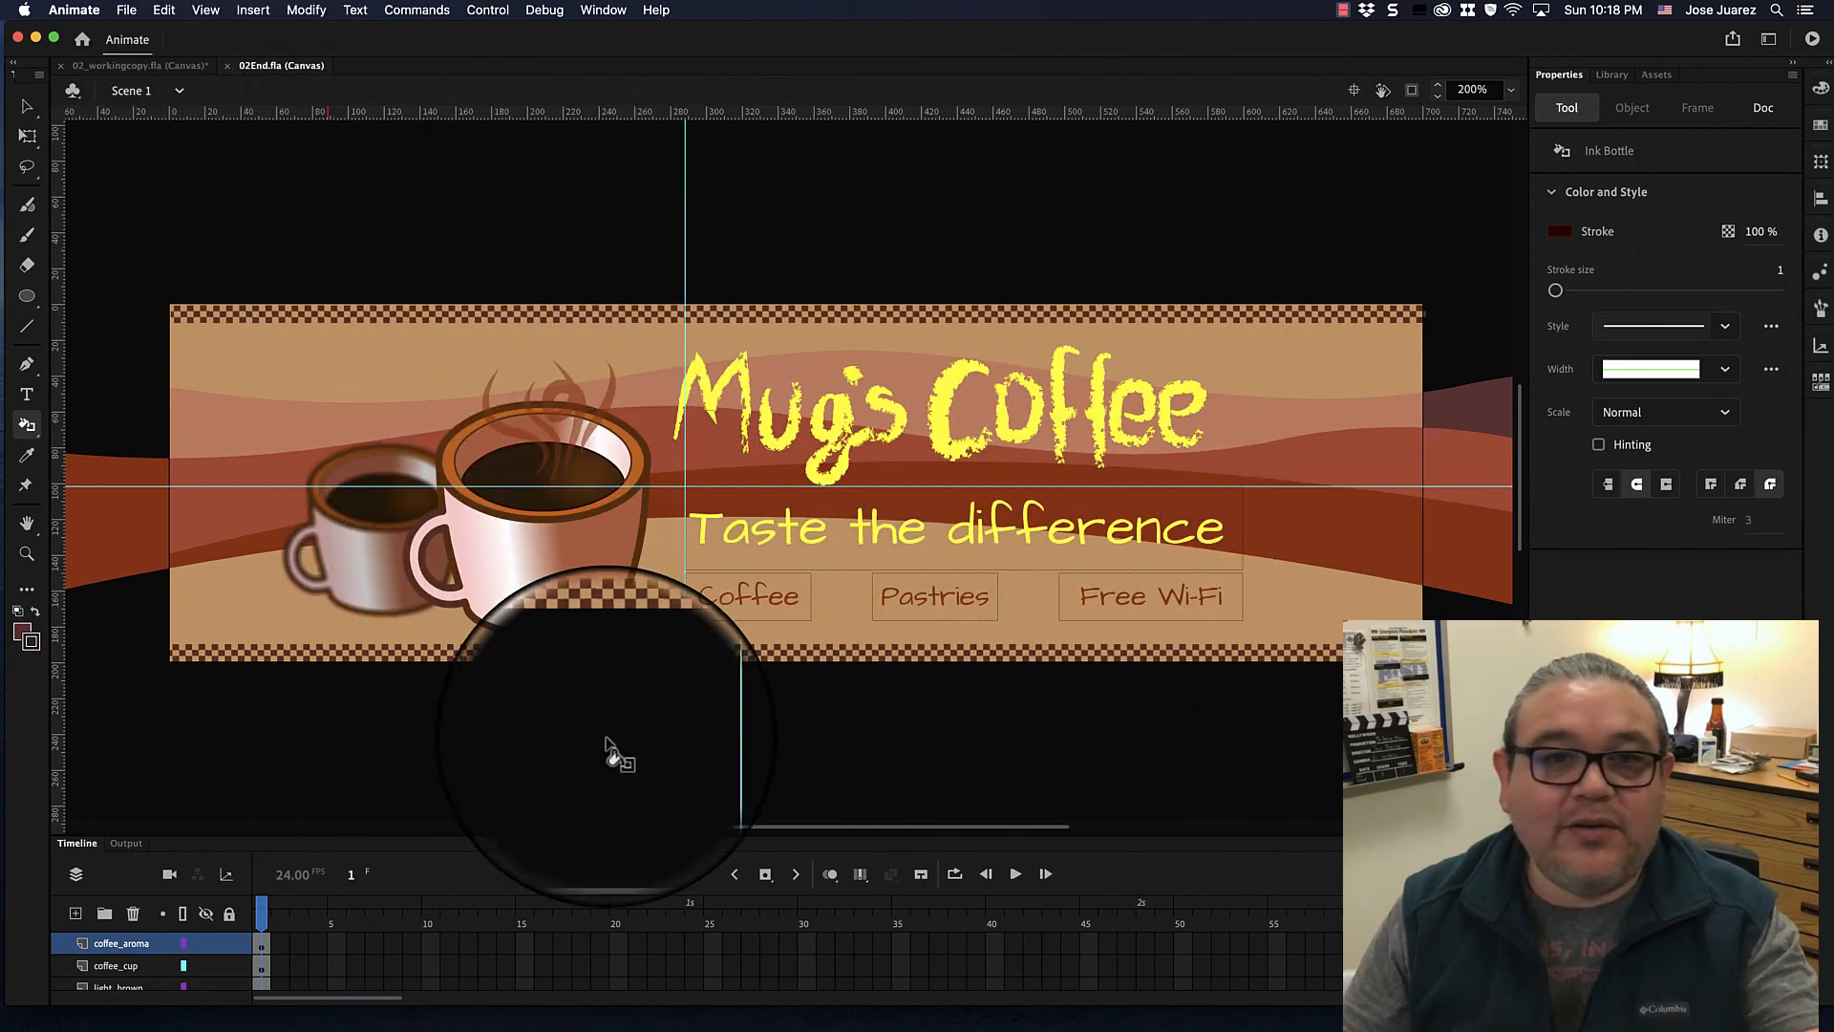
left_click(175, 69)
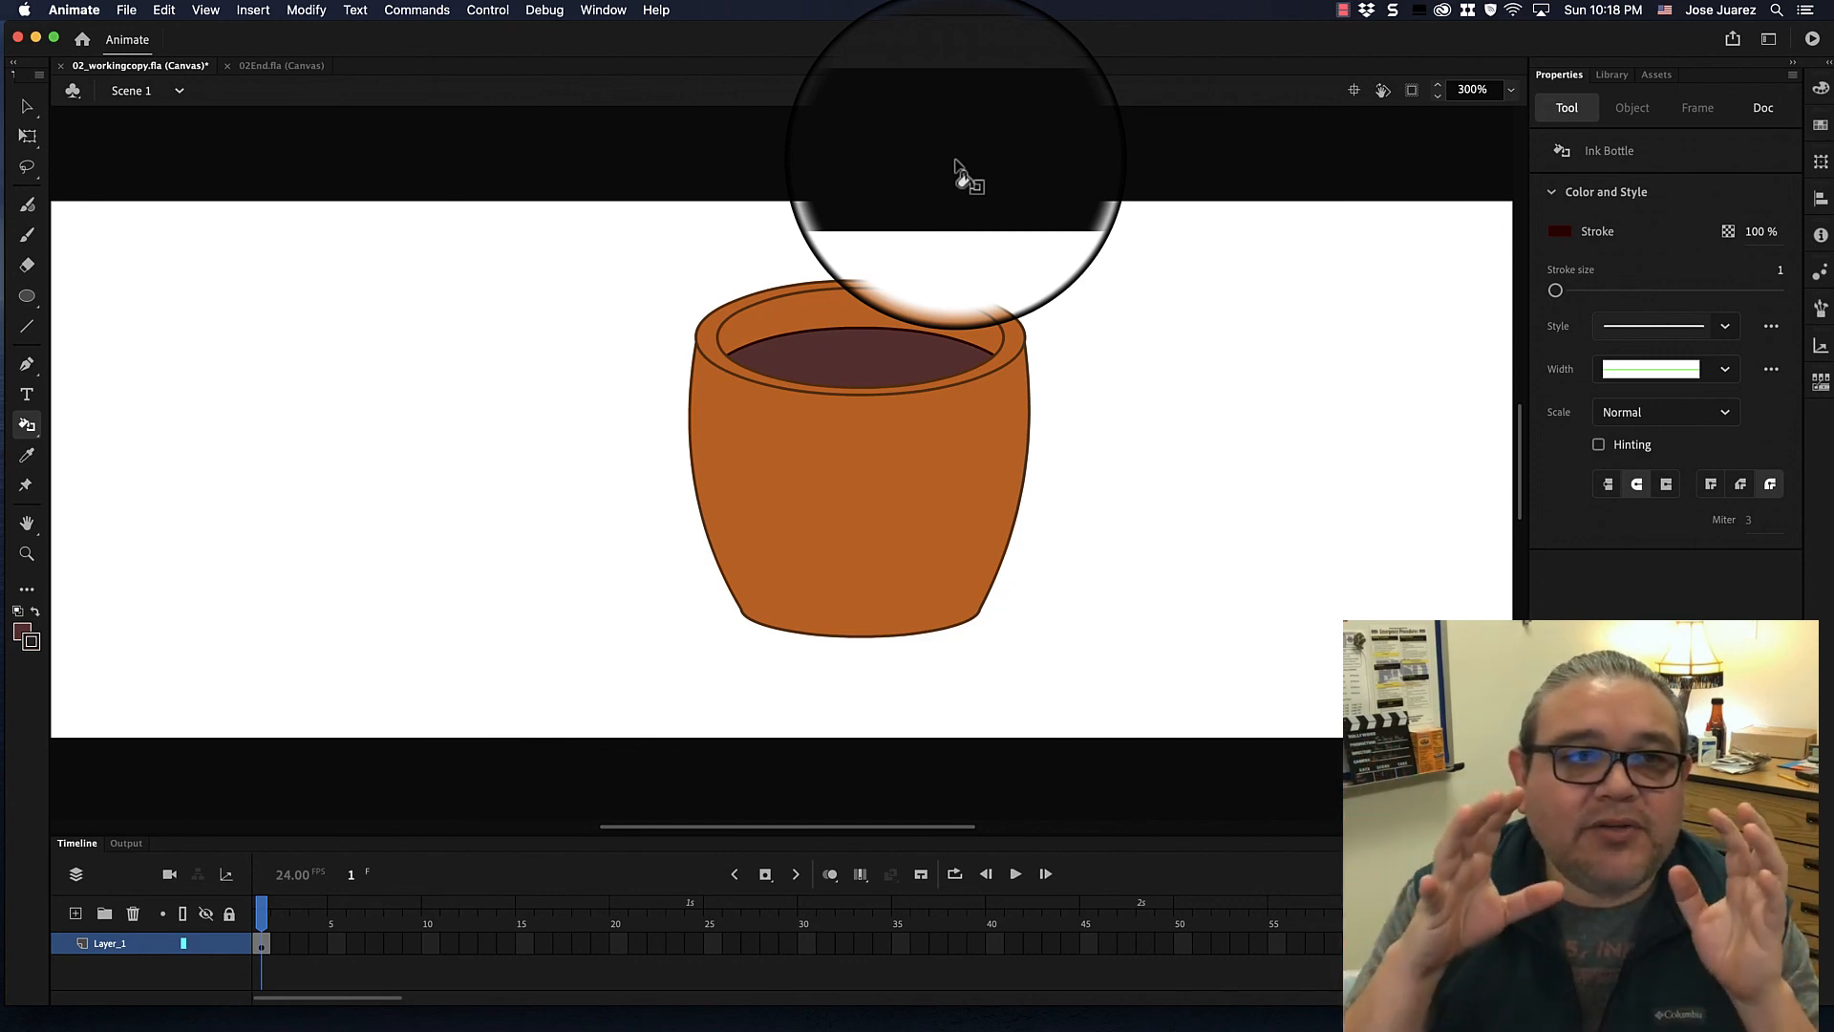
left_click(127, 10)
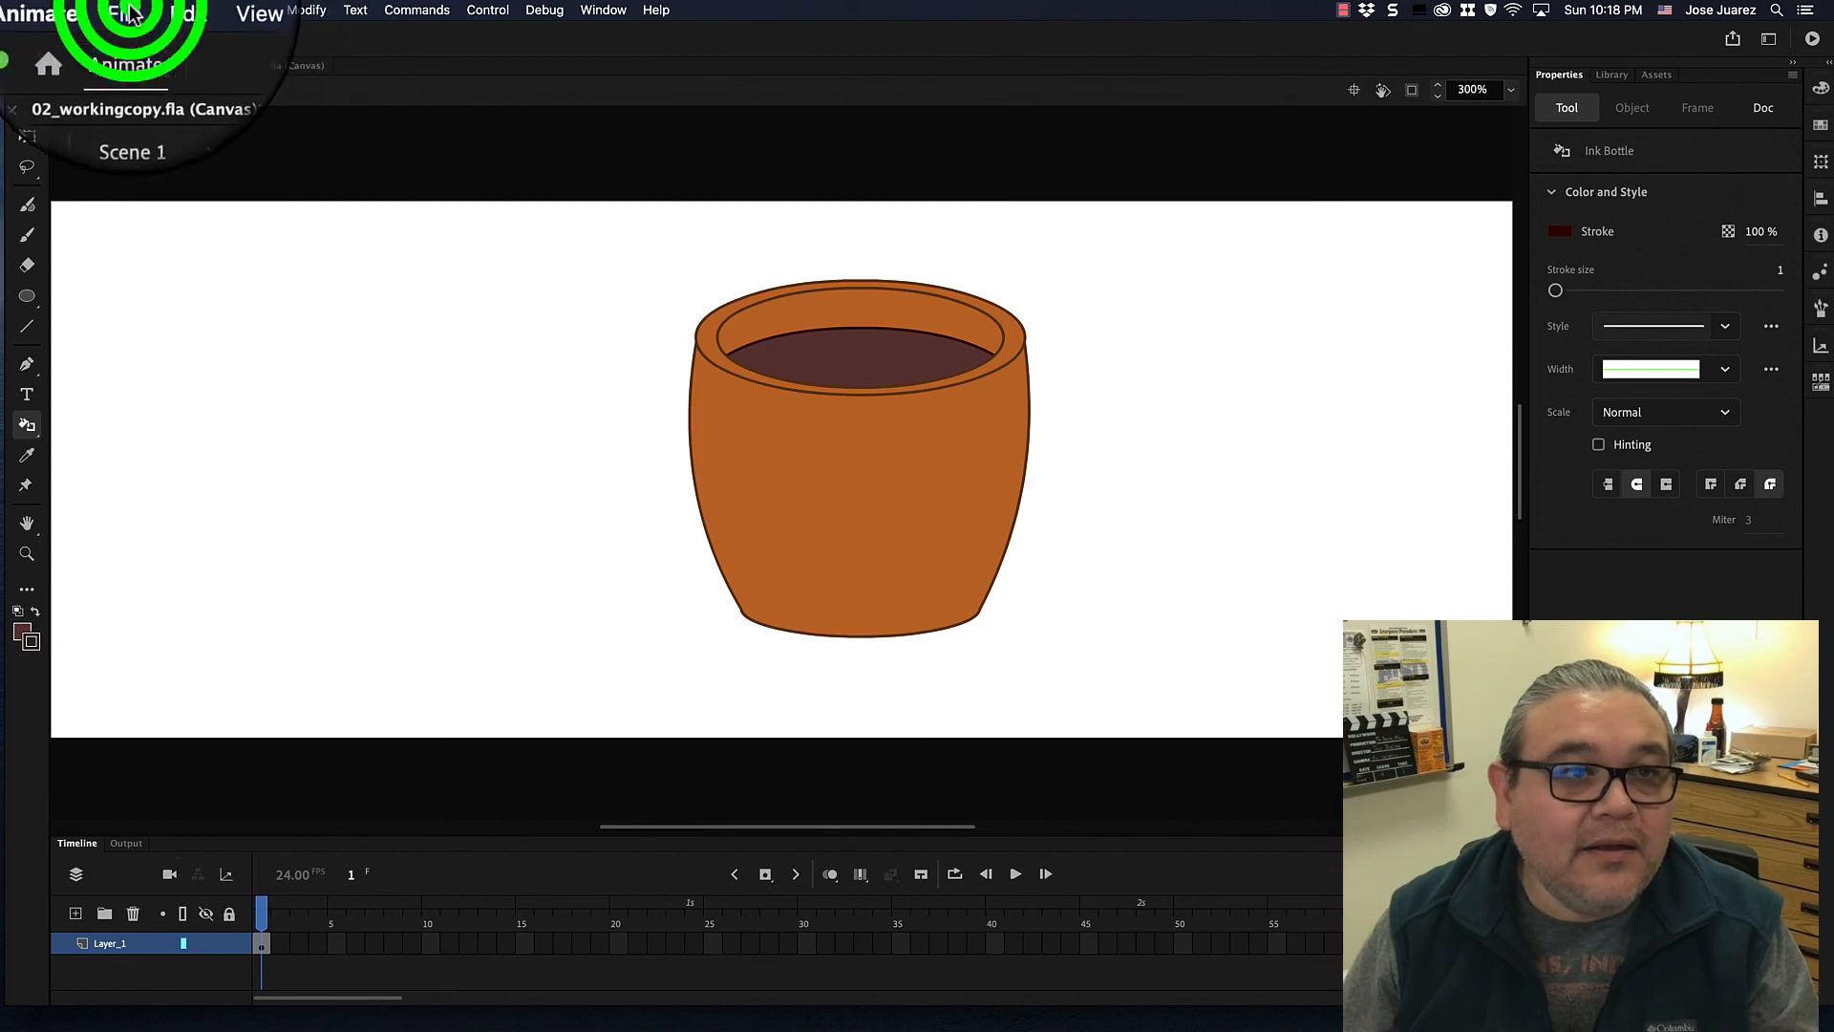
left_click(167, 156)
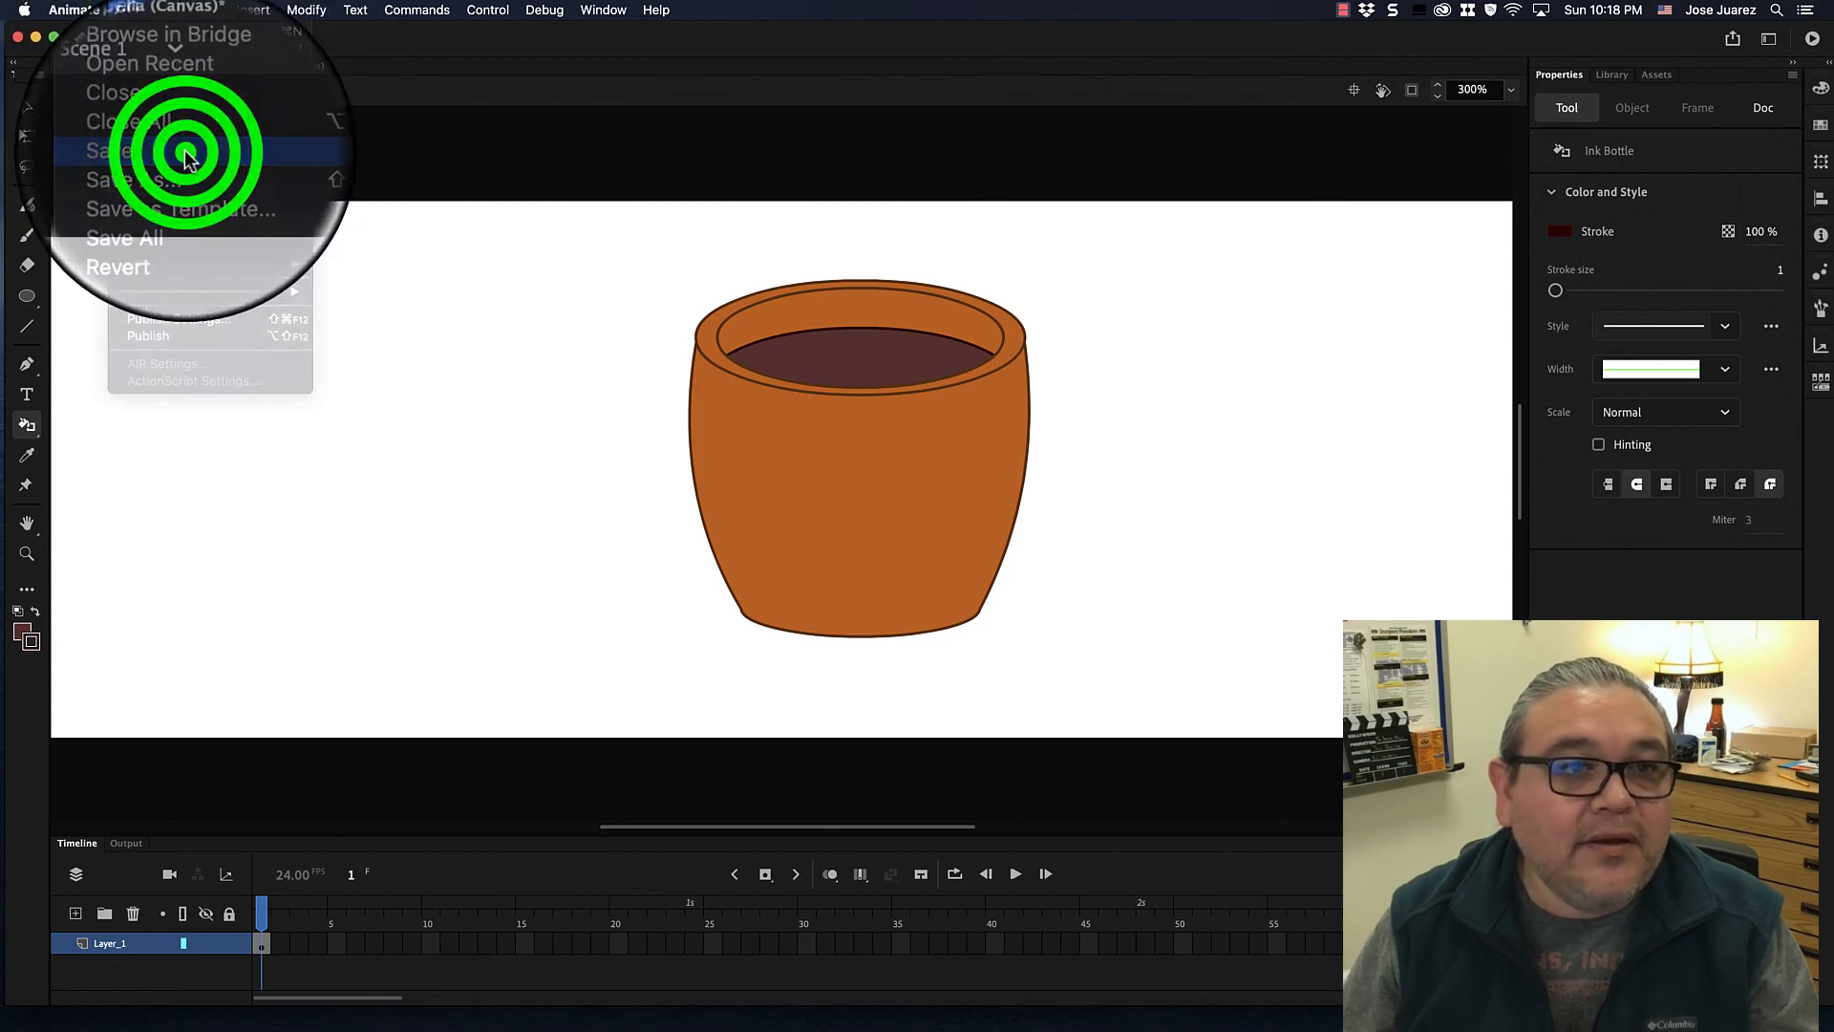